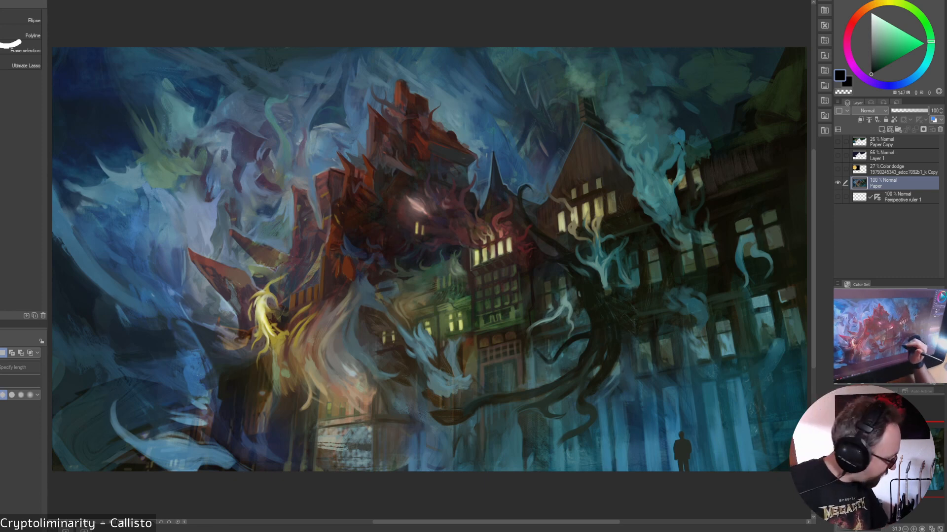
# Touch up the blue mist around the small standing figure with the brush, using blues sampled beside it
pyautogui.press('b')
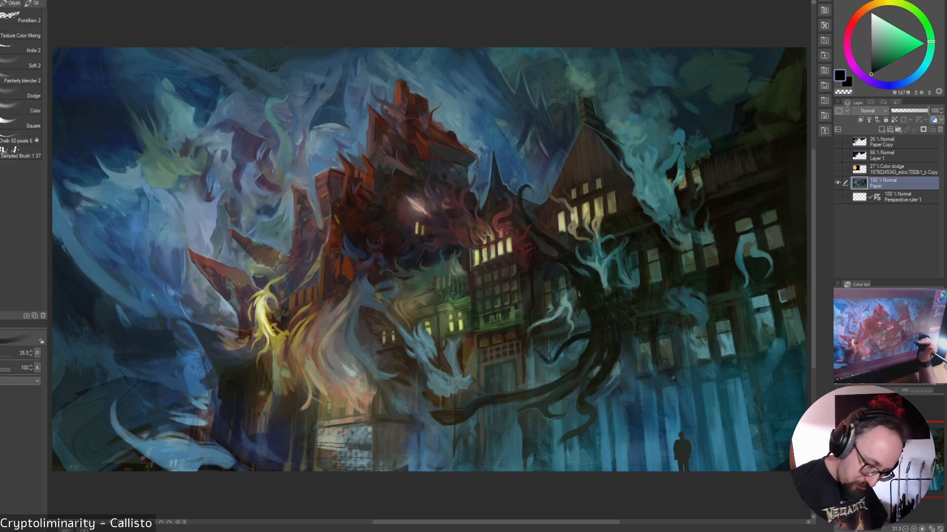
pyautogui.keyDown('alt'); pyautogui.click(675, 424); pyautogui.keyUp('alt')
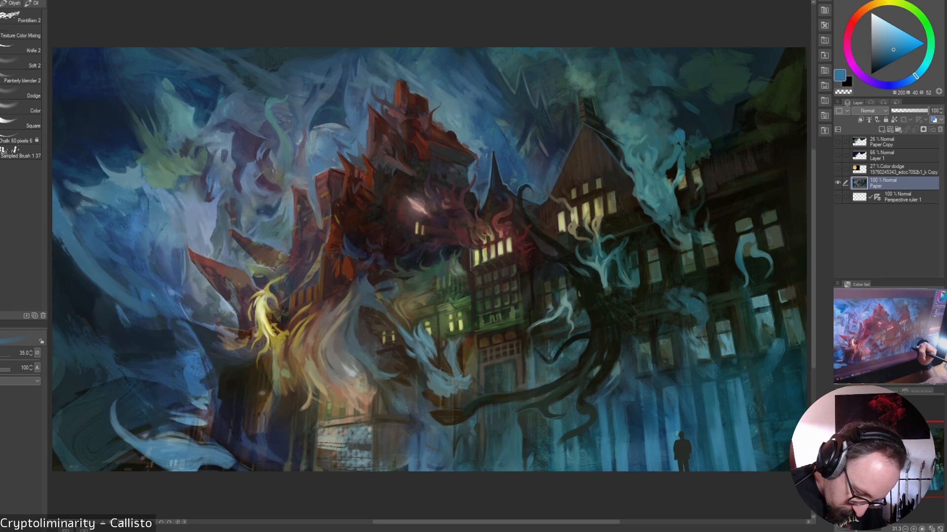
pyautogui.keyDown('alt'); pyautogui.click(672, 412); pyautogui.keyUp('alt')
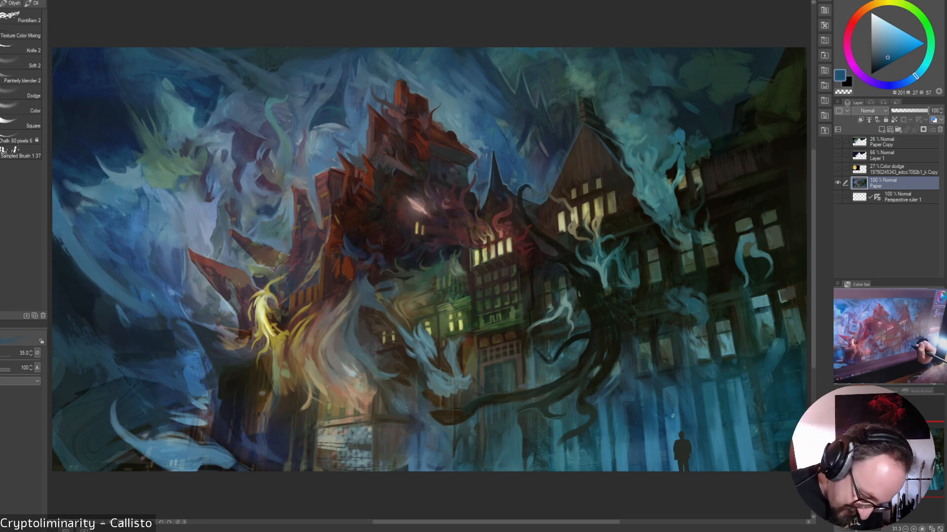
pyautogui.keyDown('alt'); pyautogui.click(674, 417); pyautogui.keyUp('alt')
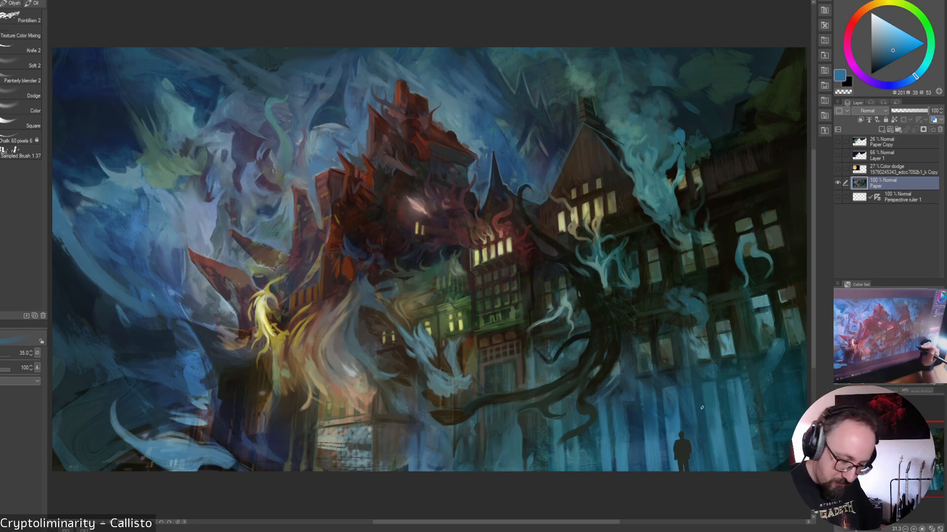
pyautogui.keyDown('alt'); pyautogui.click(660, 428); pyautogui.keyUp('alt')
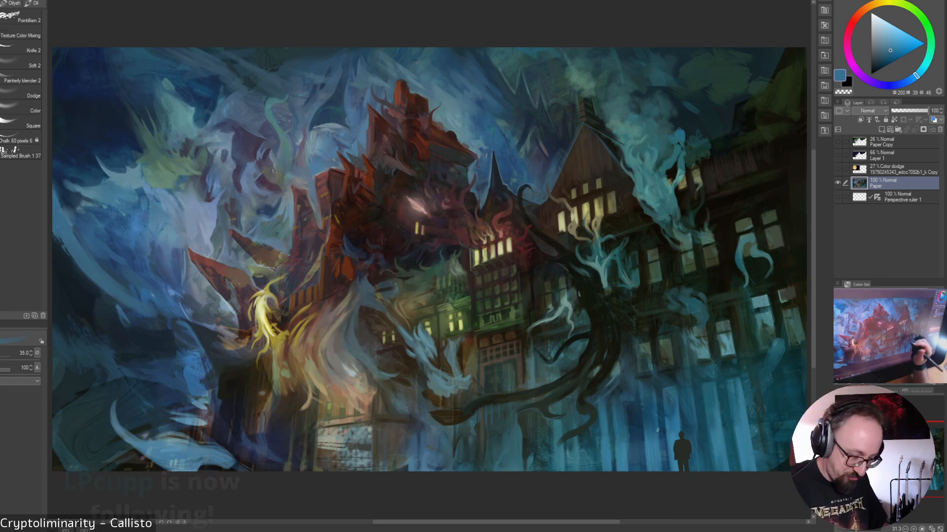
# Touch up the pale wisp, the lit windows and the red dragon-like building with a size 25 brush and locally sampled colours
pyautogui.keyDown('alt'); pyautogui.click(565, 305); pyautogui.keyUp('alt')
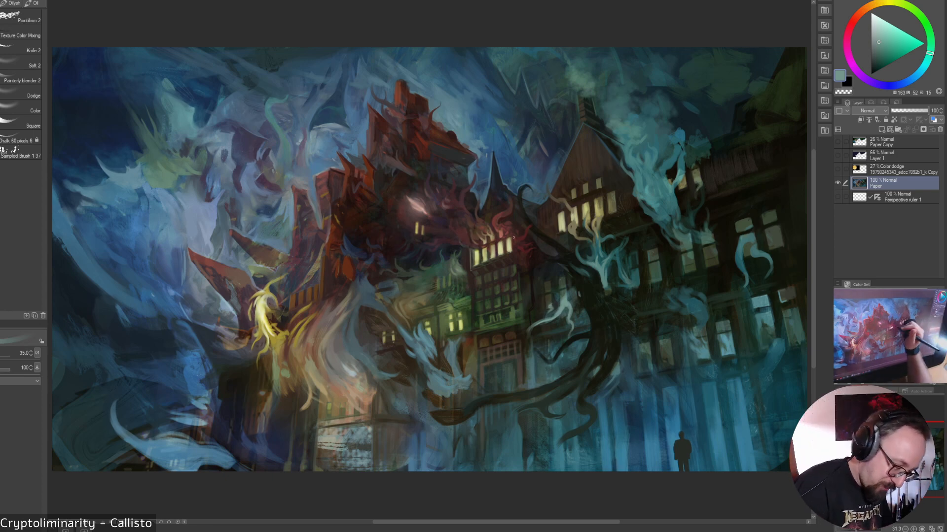
pyautogui.keyDown('alt'); pyautogui.click(476, 258); pyautogui.keyUp('alt')
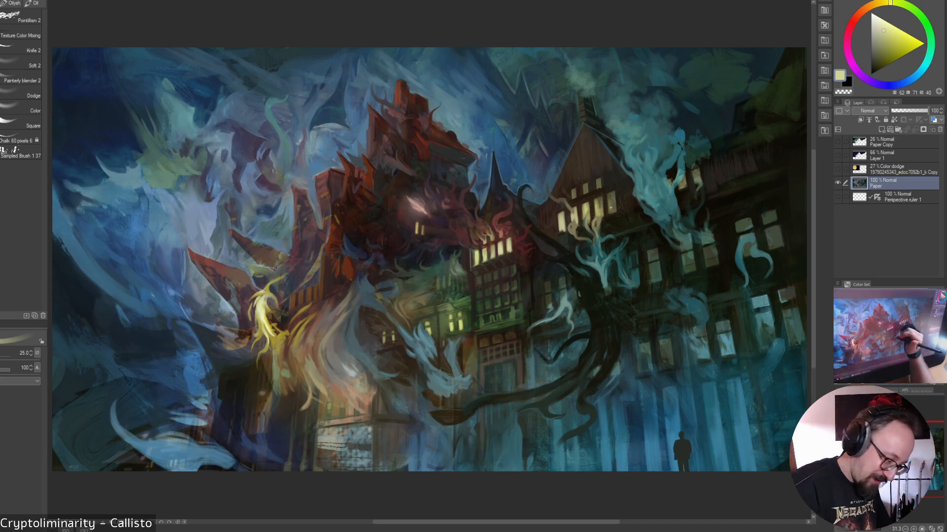
pyautogui.keyDown('alt'); pyautogui.click(425, 232); pyautogui.keyUp('alt')
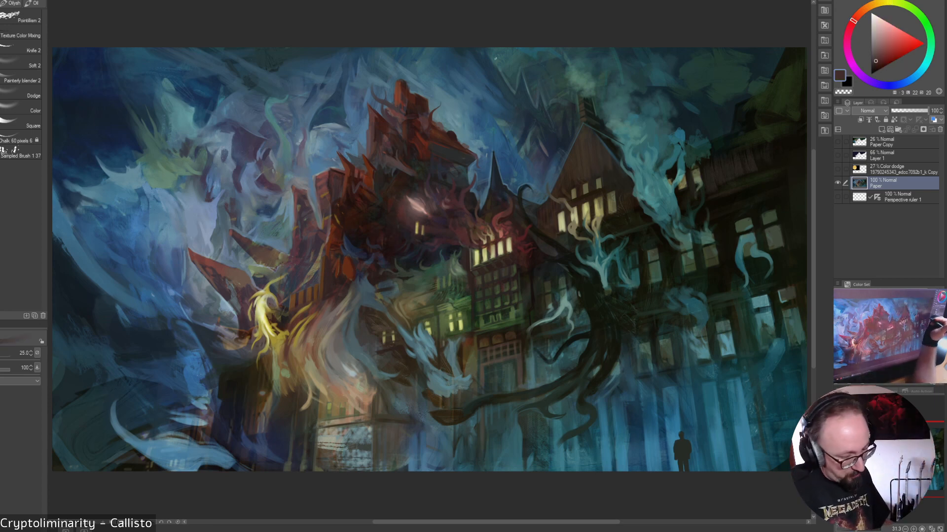
pyautogui.keyDown('alt'); pyautogui.click(331, 210); pyautogui.keyUp('alt')
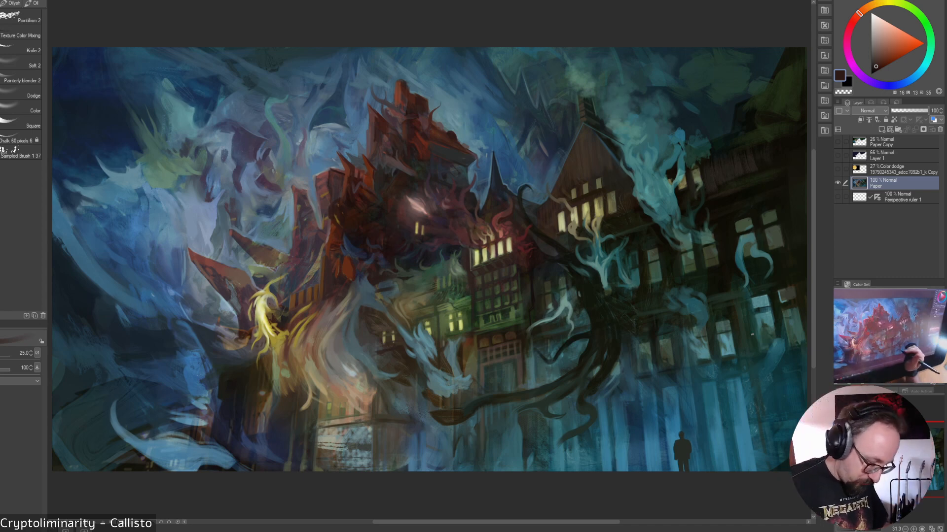
# Refine the dark base of the tentacle and the area beside the central doorway with dark tones sampled there
pyautogui.keyDown('alt'); pyautogui.click(459, 410); pyautogui.keyUp('alt')
pyautogui.keyDown('alt'); pyautogui.click(455, 415); pyautogui.keyUp('alt')
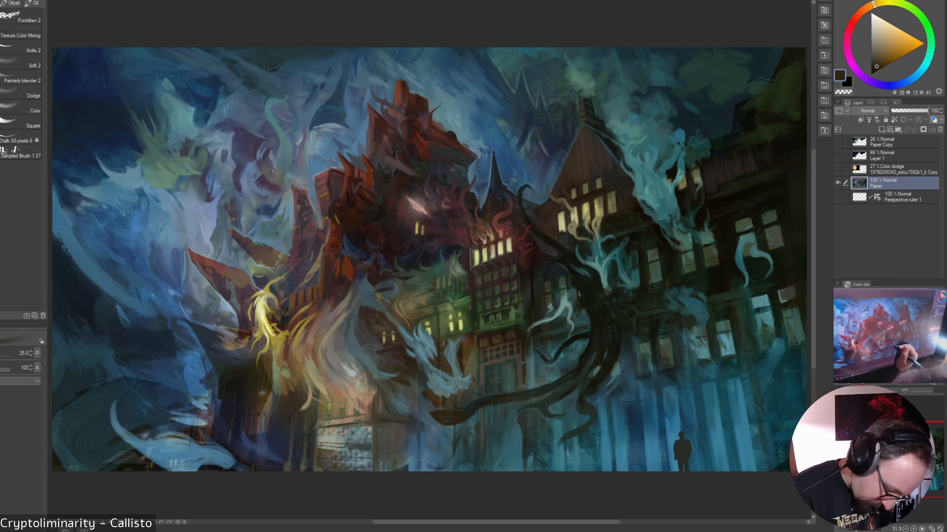
pyautogui.keyDown('alt'); pyautogui.click(469, 412); pyautogui.keyUp('alt')
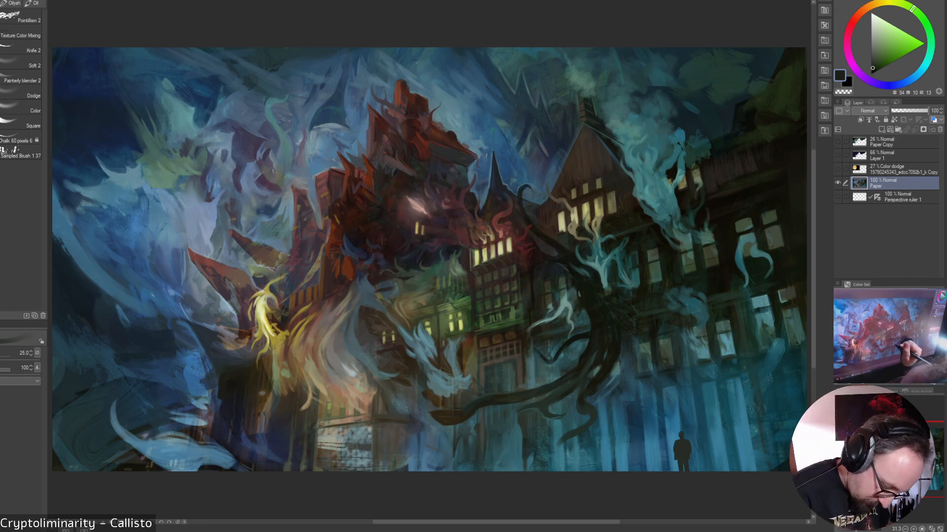
pyautogui.keyDown('alt'); pyautogui.click(537, 389); pyautogui.keyUp('alt')
pyautogui.keyDown('alt'); pyautogui.click(522, 376); pyautogui.keyUp('alt')
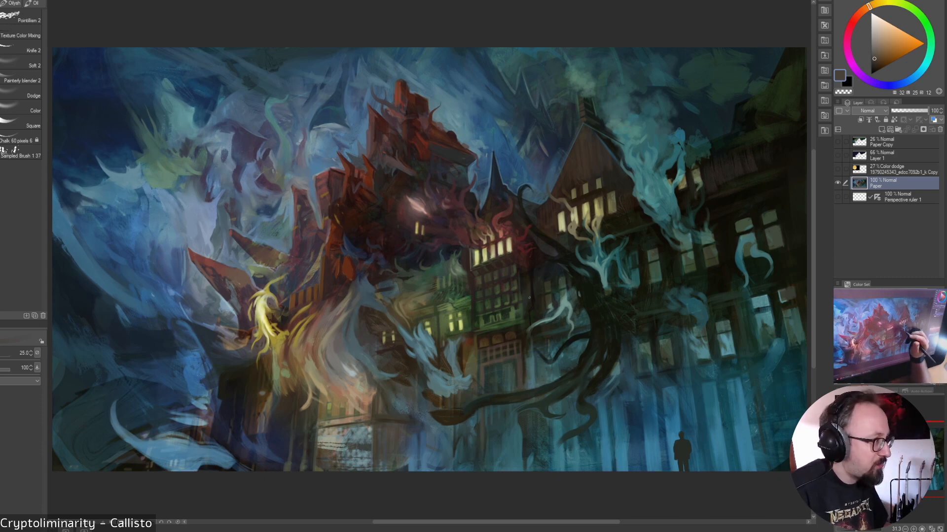
pyautogui.keyDown('alt'); pyautogui.click(532, 377); pyautogui.keyUp('alt')
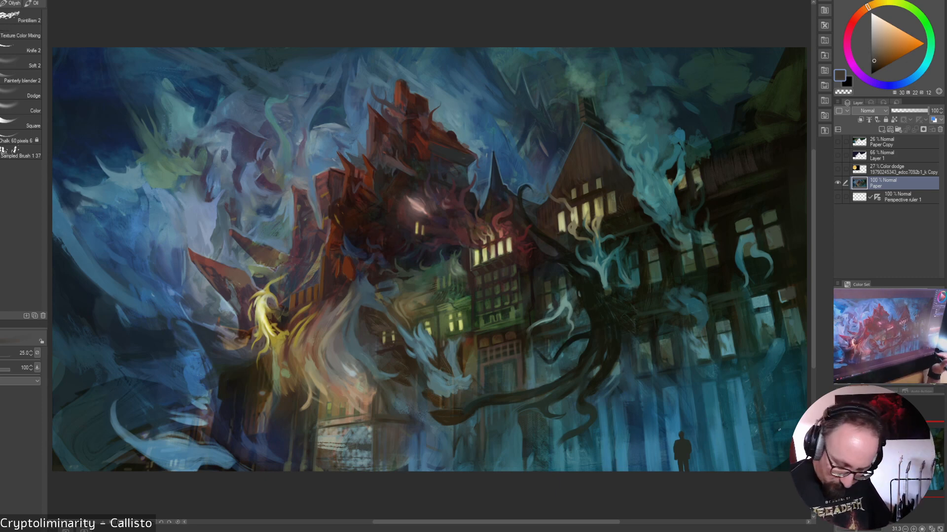
# Show the perspective ruler over the central doorway, sample the dark colour of its small panes and set the brush size to 12.5
pyautogui.click(931, 529)
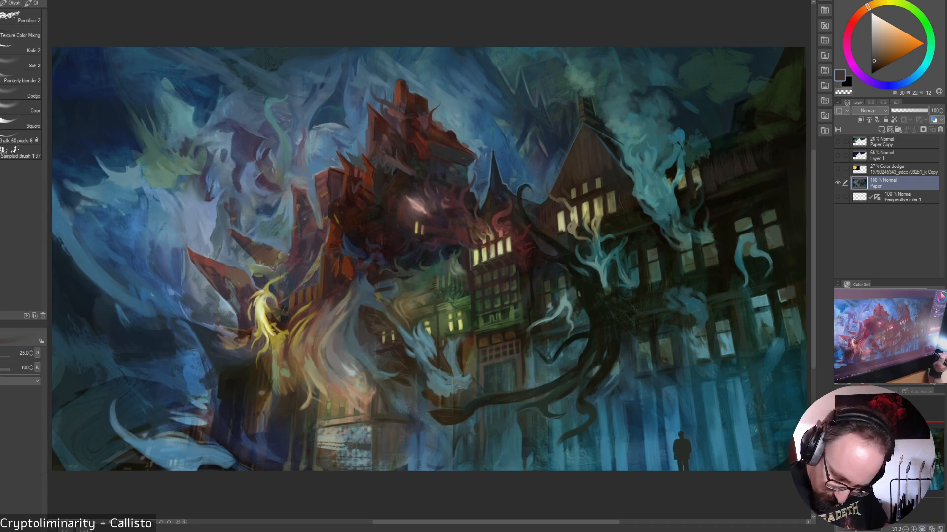
pyautogui.click(921, 529)
pyautogui.moveTo(897, 461); pyautogui.dragTo(898, 467)
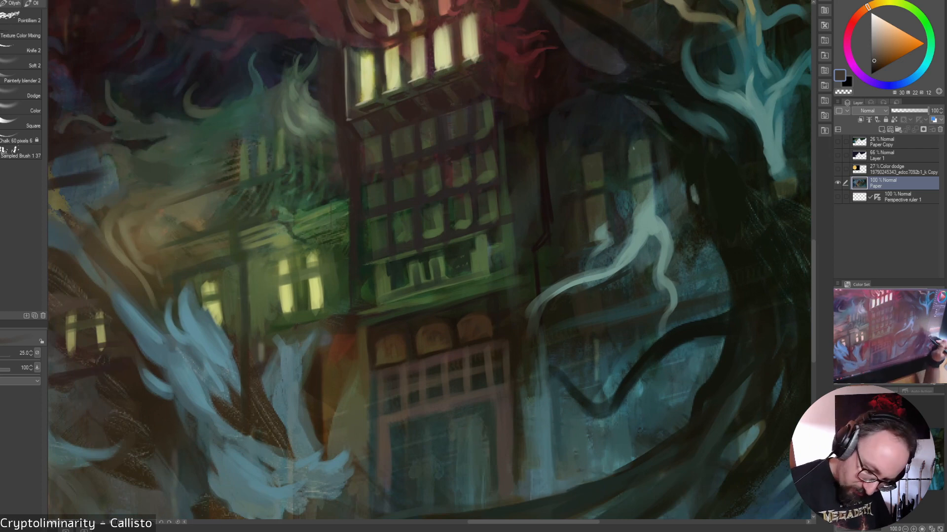
pyautogui.click(838, 197)
pyautogui.keyDown('alt'); pyautogui.click(405, 406); pyautogui.keyUp('alt')
pyautogui.press('[')
pyautogui.press('[')
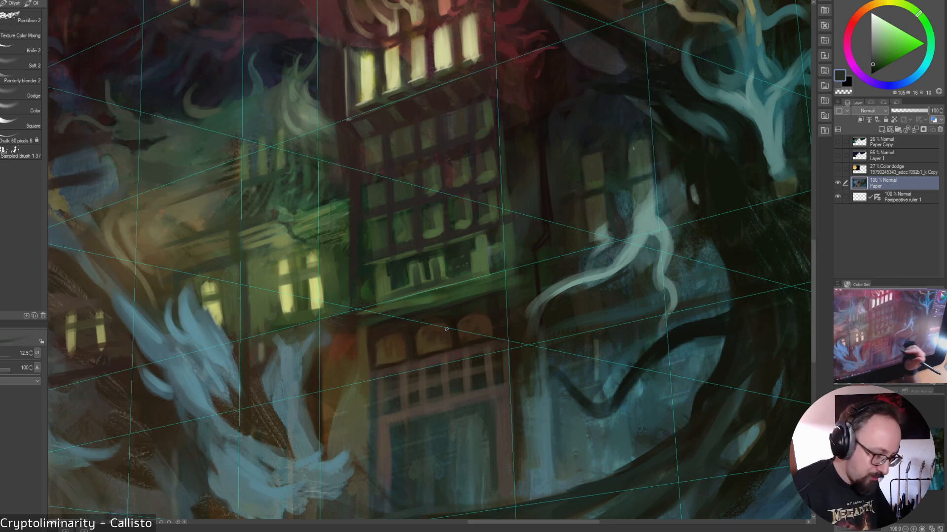
# Hide the perspective ruler and darken the small panes above the central doorway with a dark brown sampled there
pyautogui.hotkey('ctrl', '0')
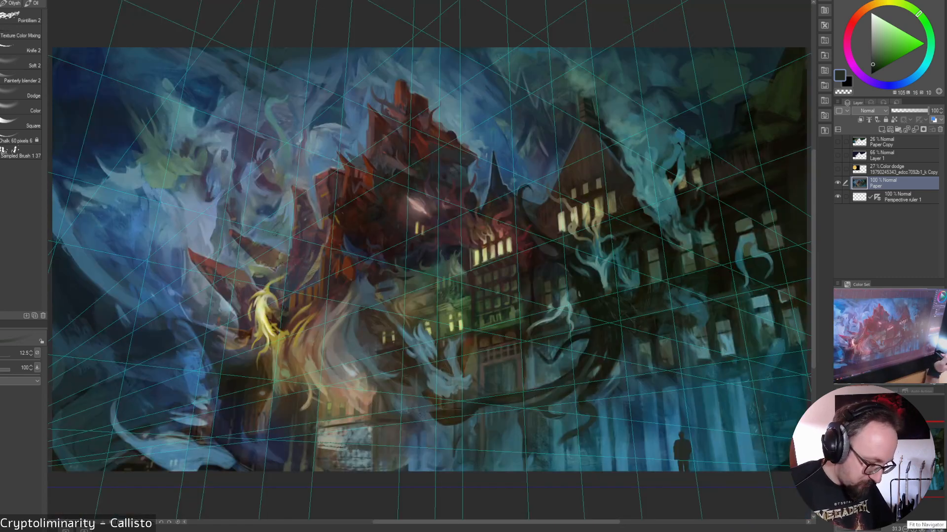
pyautogui.click(837, 197)
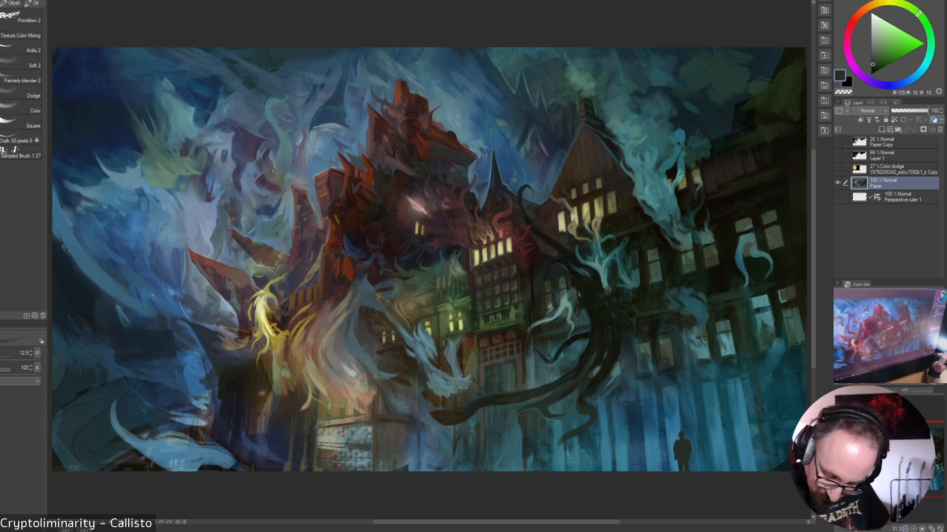
pyautogui.hotkey('ctrl', '+')
pyautogui.hotkey('ctrl', '+')
pyautogui.hotkey('ctrl', '+')
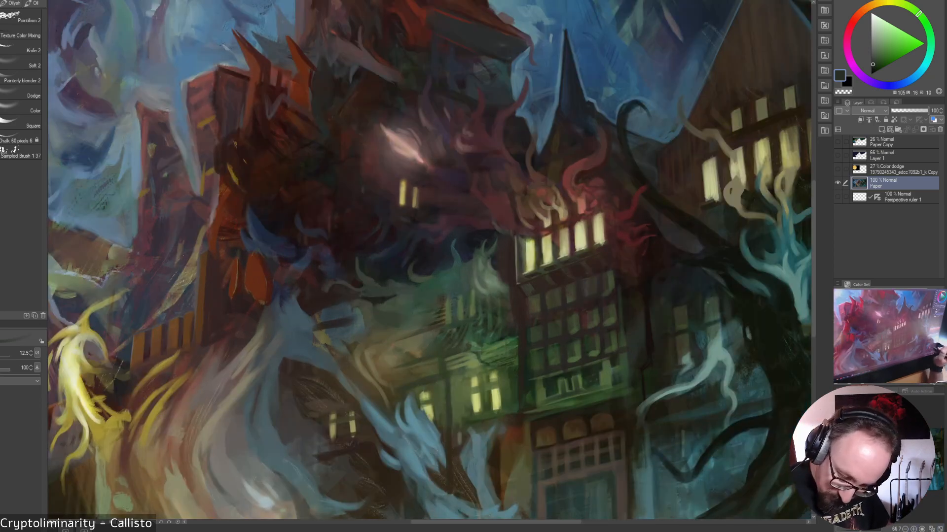
pyautogui.moveTo(542, 296); pyautogui.dragTo(430, 234)
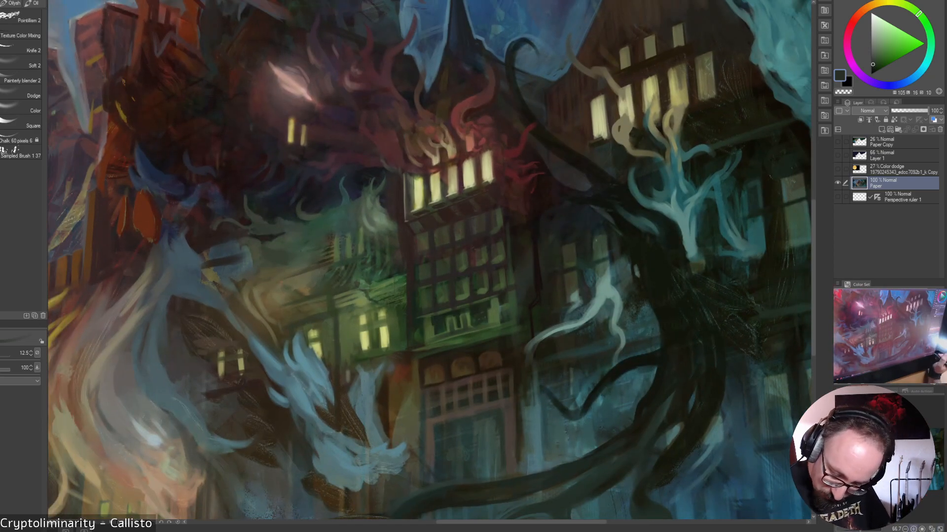
pyautogui.click(913, 529)
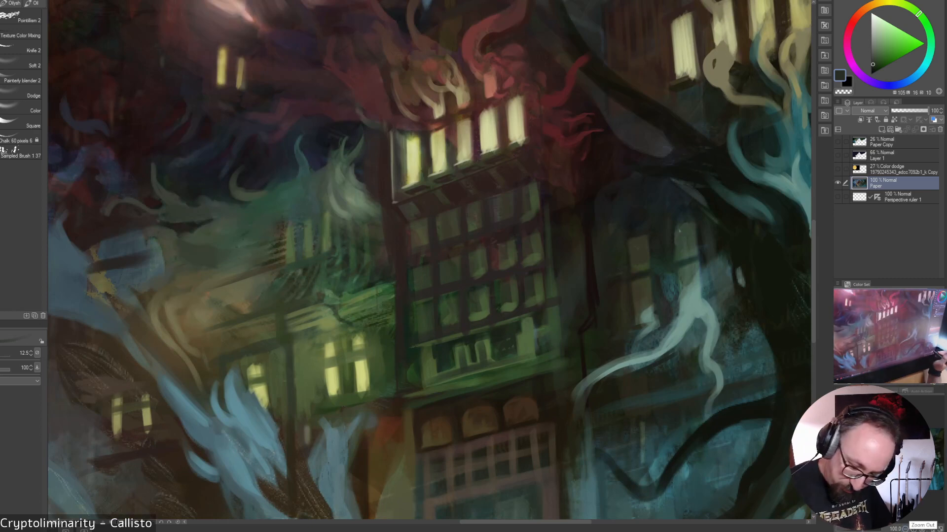
pyautogui.moveTo(543, 370); pyautogui.dragTo(516, 232)
pyautogui.moveTo(641, 296); pyautogui.dragTo(669, 314)
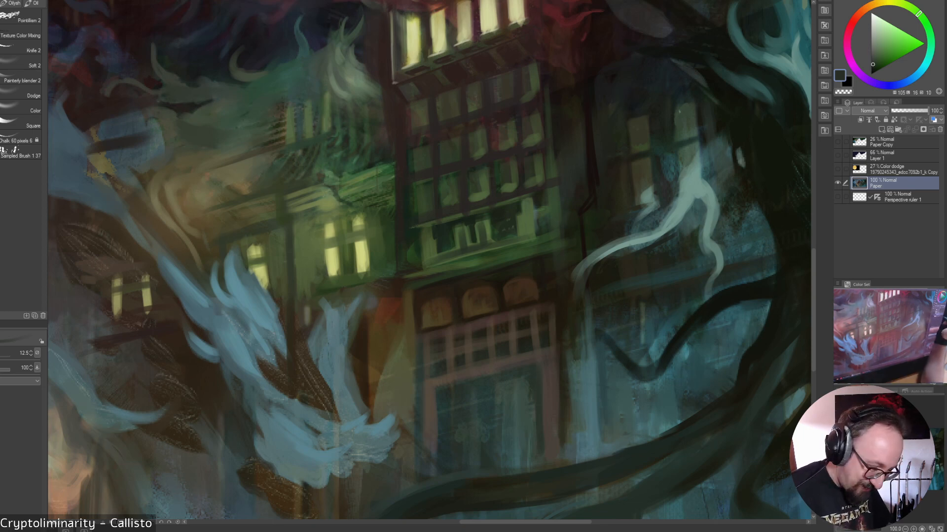
pyautogui.keyDown('alt'); pyautogui.click(452, 331); pyautogui.keyUp('alt')
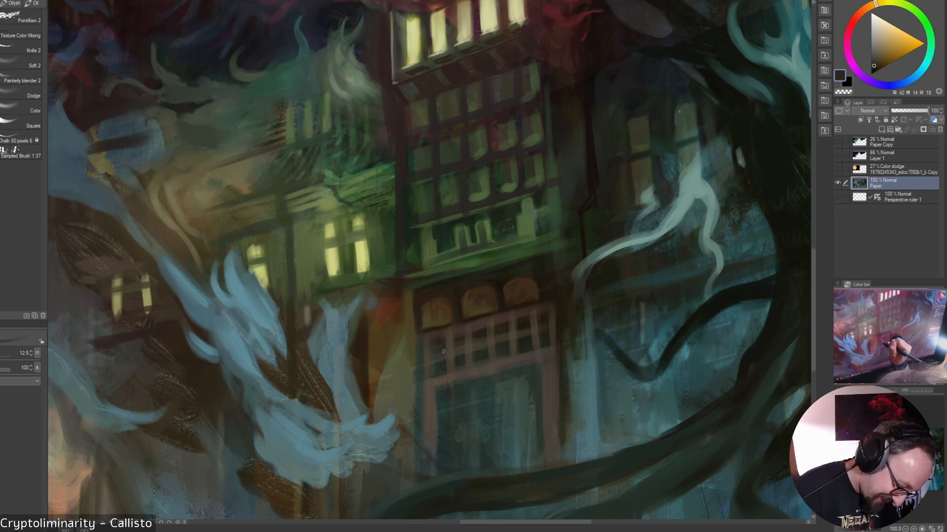
# Show the perspective ruler and paint the doorway's near vertical post and the adjoining dark glass edge with sampled brown and green tones
pyautogui.click(837, 197)
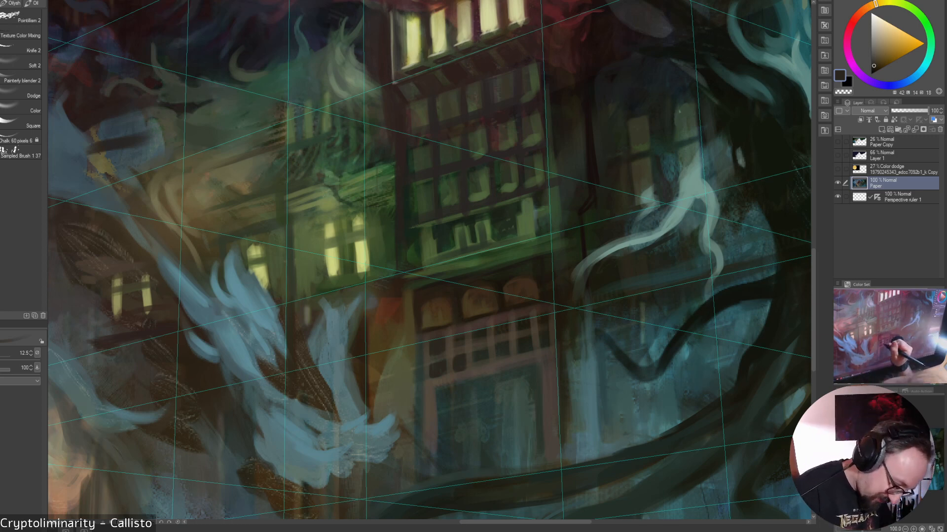
pyautogui.keyDown('alt'); pyautogui.click(450, 352); pyautogui.keyUp('alt')
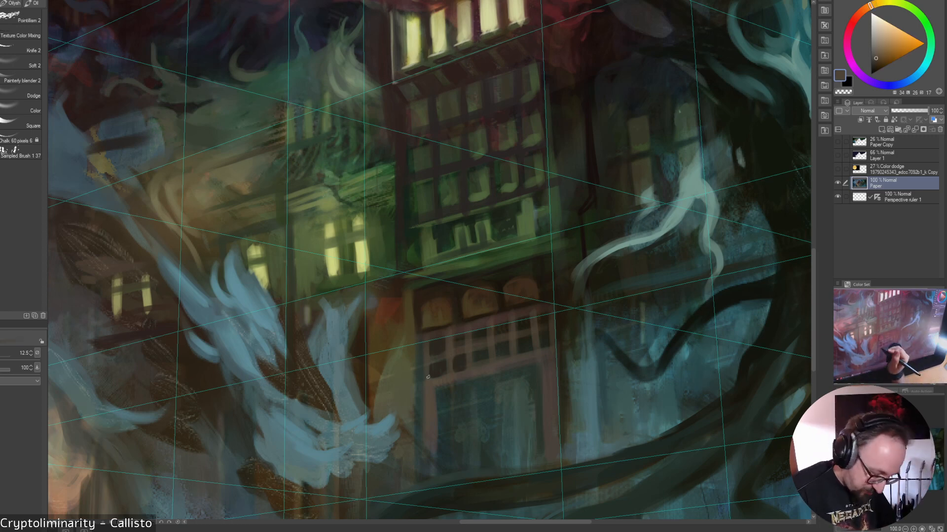
pyautogui.keyDown('alt'); pyautogui.click(425, 355); pyautogui.keyUp('alt')
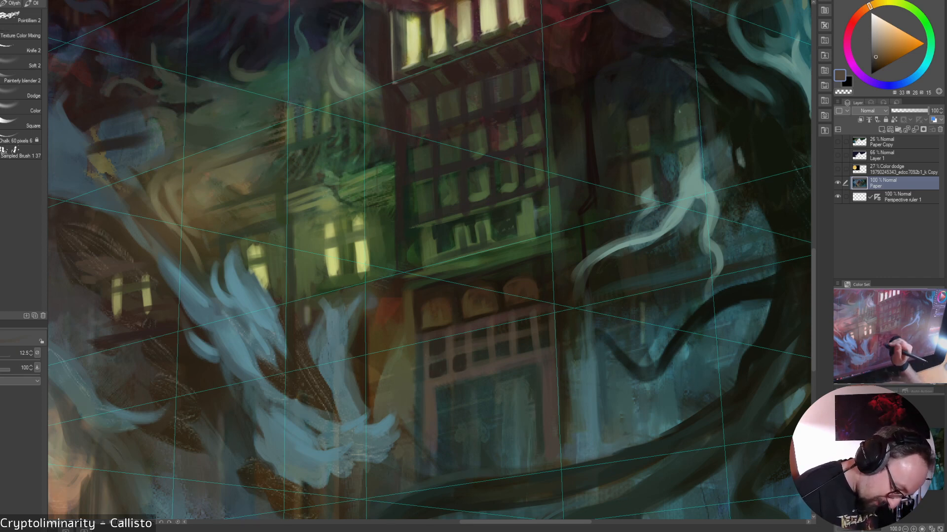
pyautogui.moveTo(427, 353); pyautogui.dragTo(426, 389)
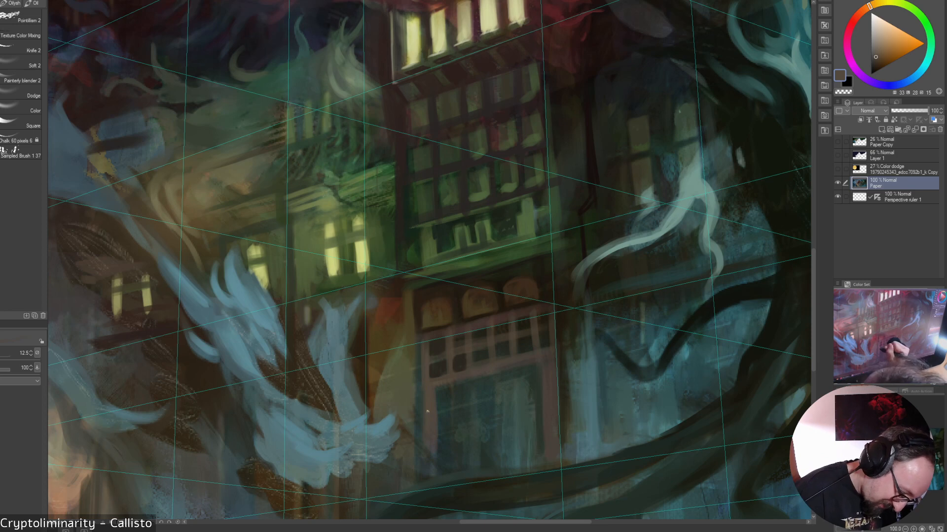
pyautogui.keyDown('alt'); pyautogui.click(440, 402); pyautogui.keyUp('alt')
pyautogui.moveTo(436, 394); pyautogui.dragTo(436, 445)
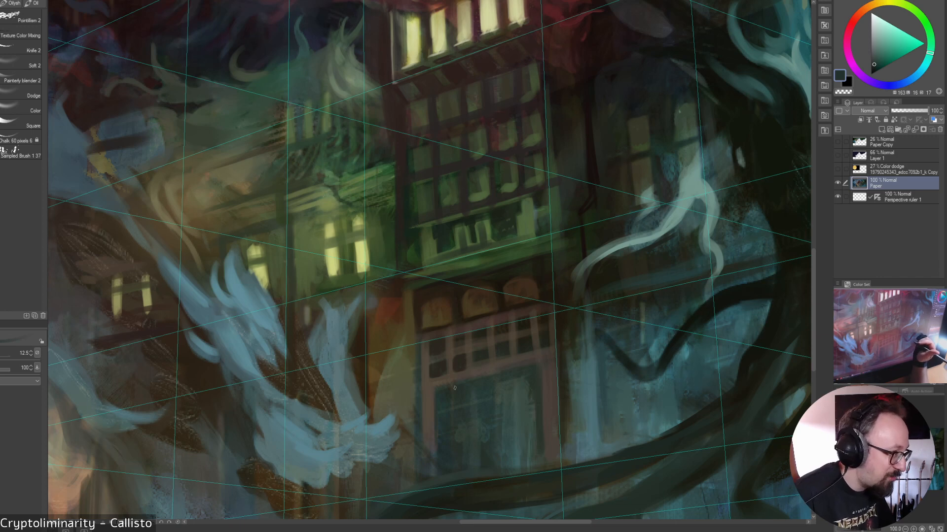
# Sharpen the horizontal beam between the small panes and the door glass, alternating sampled frame browns and dark greens
pyautogui.keyDown('alt'); pyautogui.click(451, 387); pyautogui.keyUp('alt')
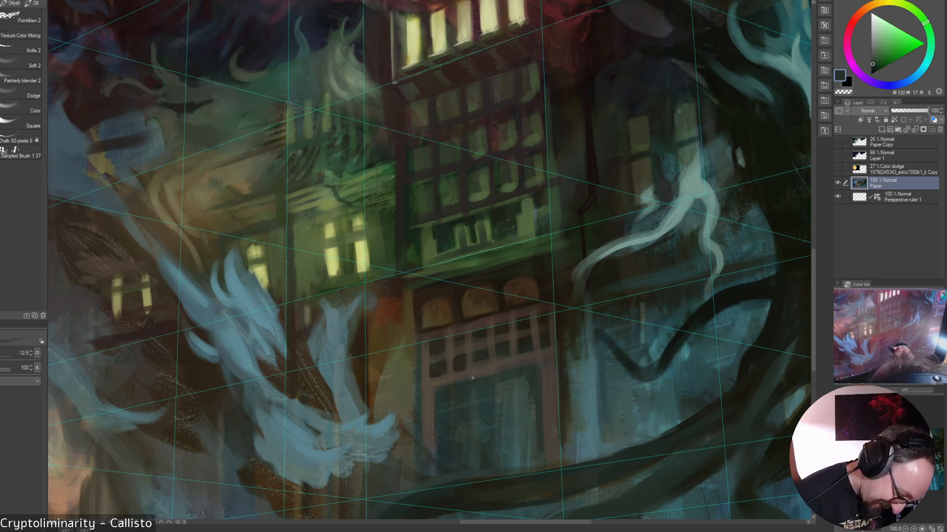
pyautogui.keyDown('alt'); pyautogui.click(459, 365); pyautogui.keyUp('alt')
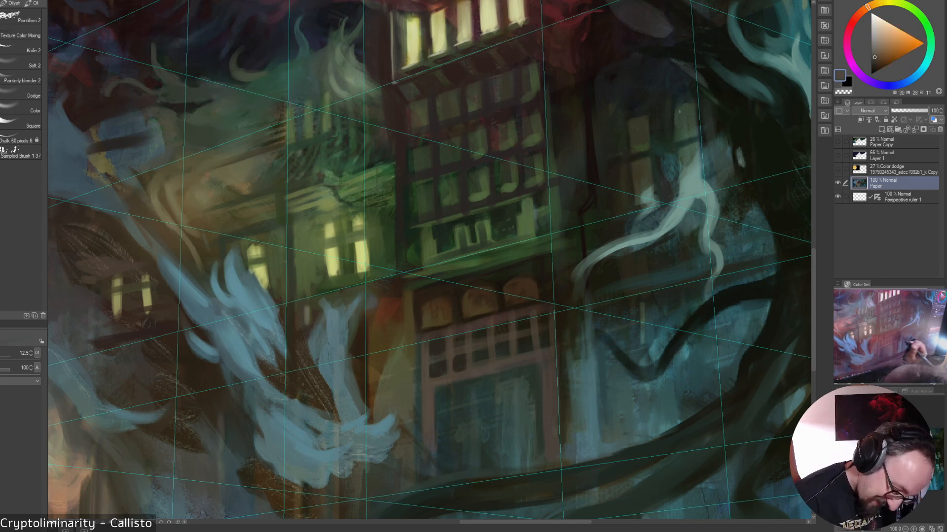
pyautogui.keyDown('alt'); pyautogui.click(480, 351); pyautogui.keyUp('alt')
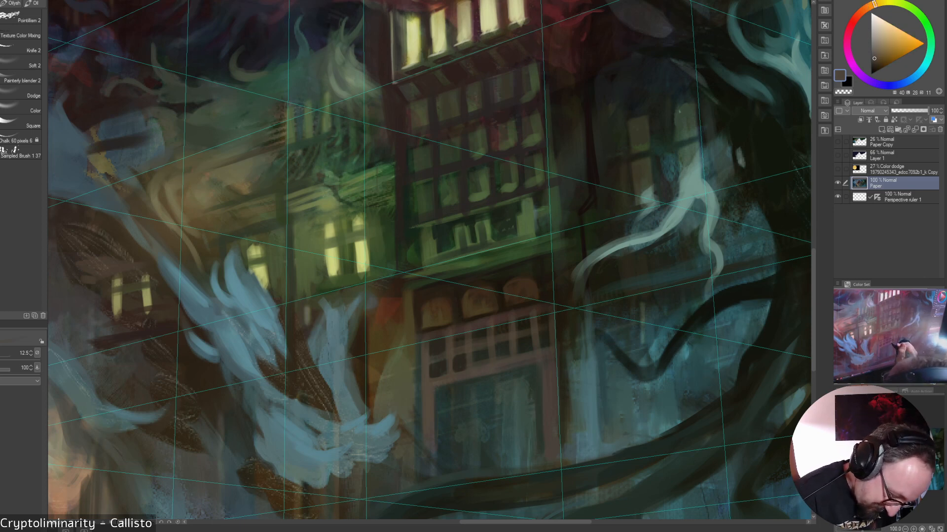
pyautogui.keyDown('alt'); pyautogui.click(432, 386); pyautogui.keyUp('alt')
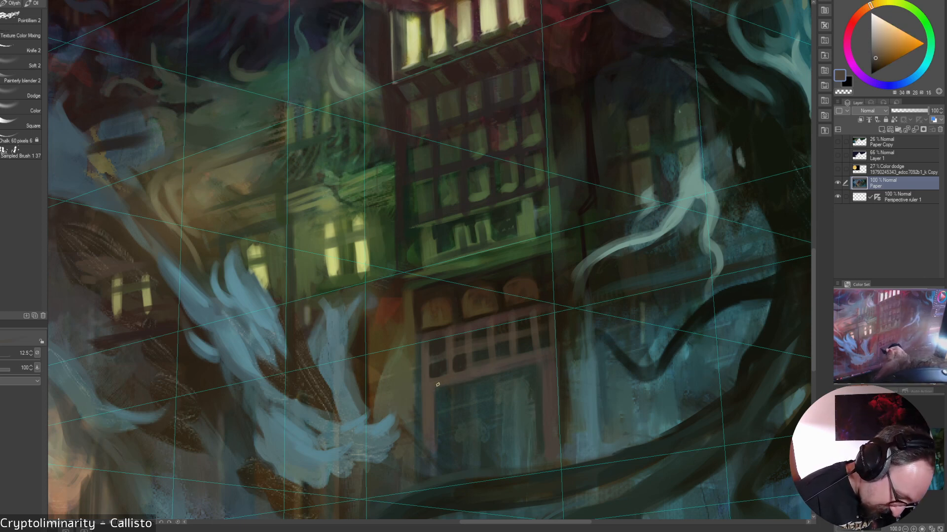
pyautogui.keyDown('alt'); pyautogui.click(477, 380); pyautogui.keyUp('alt')
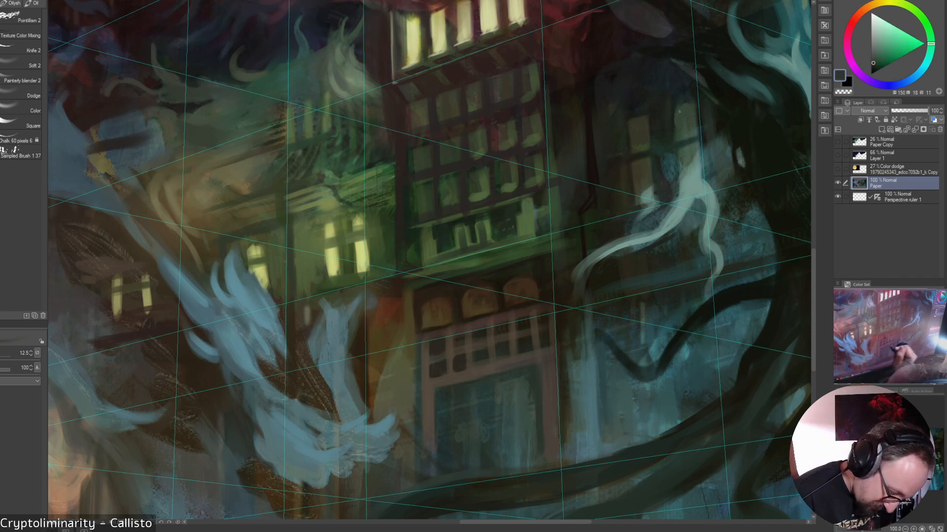
pyautogui.keyDown('alt'); pyautogui.click(465, 379); pyautogui.keyUp('alt')
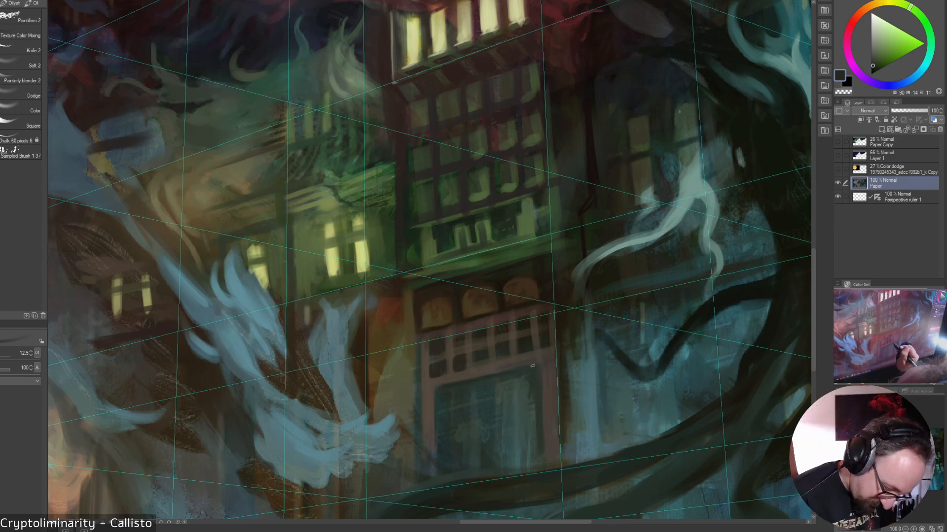
pyautogui.keyDown('alt'); pyautogui.click(429, 382); pyautogui.keyUp('alt')
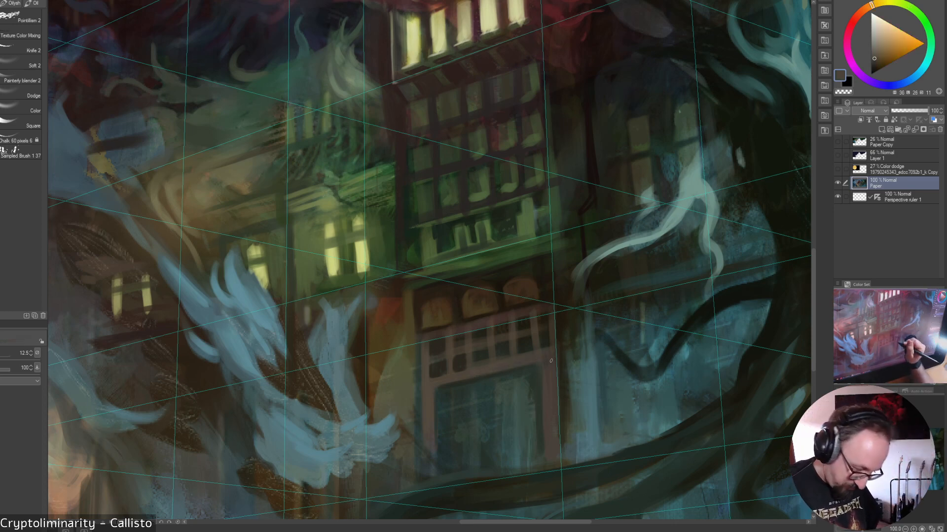
# Set the brush size to 30 and paint over the small panes and bars above the central doorway with sampled dark green
pyautogui.keyDown('alt'); pyautogui.click(543, 338); pyautogui.keyUp('alt')
pyautogui.moveTo(539, 330); pyautogui.dragTo(539, 348)
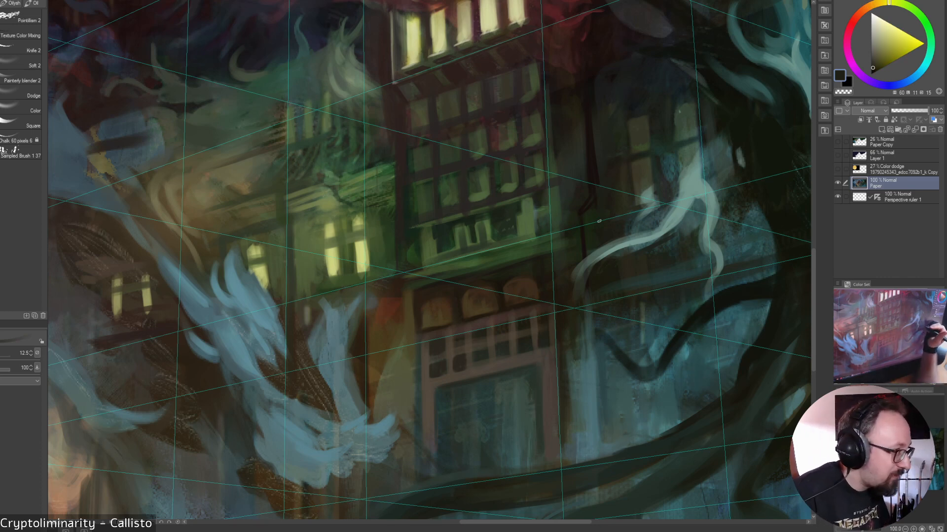
pyautogui.keyDown('alt'); pyautogui.click(459, 363); pyautogui.keyUp('alt')
pyautogui.press(']')
pyautogui.press(']')
pyautogui.press(']')
pyautogui.press(']')
pyautogui.press(']')
pyautogui.moveTo(436, 372); pyautogui.dragTo(485, 363)
pyautogui.moveTo(454, 367); pyautogui.dragTo(501, 358)
pyautogui.moveTo(453, 361); pyautogui.dragTo(492, 354)
pyautogui.keyDown('alt'); pyautogui.click(461, 358); pyautogui.keyUp('alt')
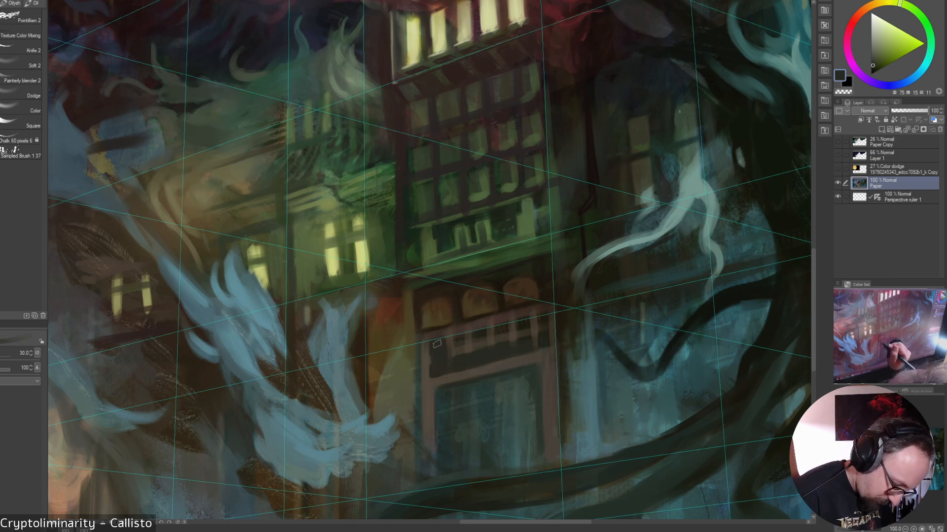
# Cover the remaining bars above the central doorway with sampled dark tones, blending the row of panes into one dark panel
pyautogui.keyDown('alt'); pyautogui.click(530, 337); pyautogui.keyUp('alt')
pyautogui.moveTo(532, 321)
pyautogui.mouseDown()
pyautogui.moveTo(478, 345)
pyautogui.moveTo(525, 338)
pyautogui.moveTo(469, 350)
pyautogui.mouseUp()
pyautogui.keyDown('alt'); pyautogui.click(487, 348); pyautogui.keyUp('alt')
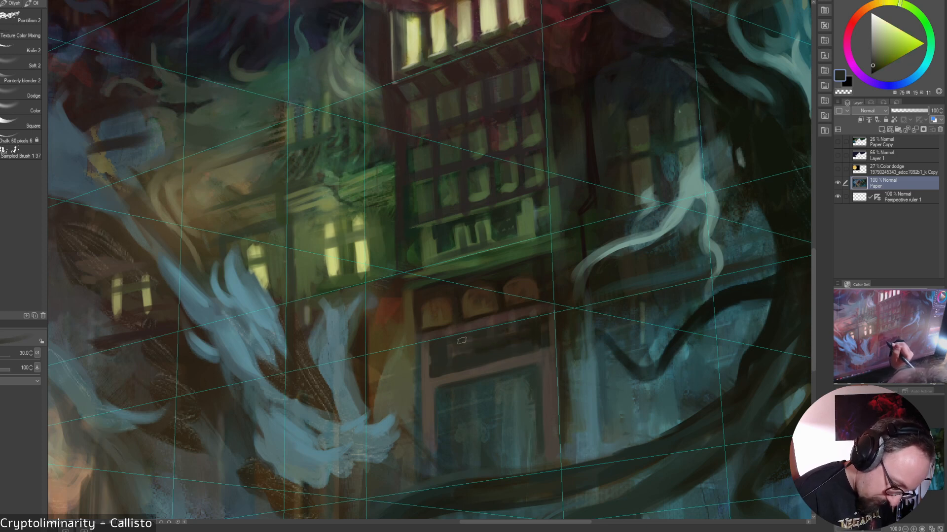
pyautogui.keyDown('alt'); pyautogui.click(485, 346); pyautogui.keyUp('alt')
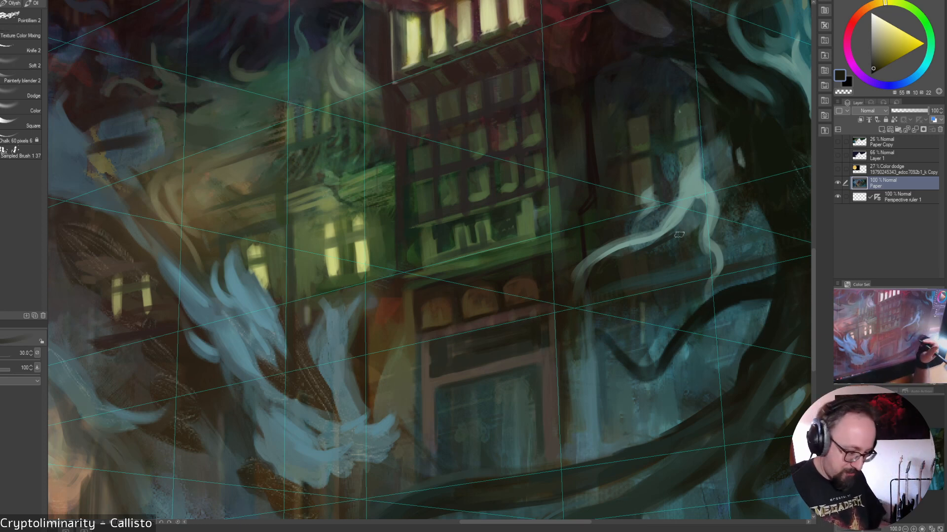
pyautogui.keyDown('alt'); pyautogui.click(468, 354); pyautogui.keyUp('alt')
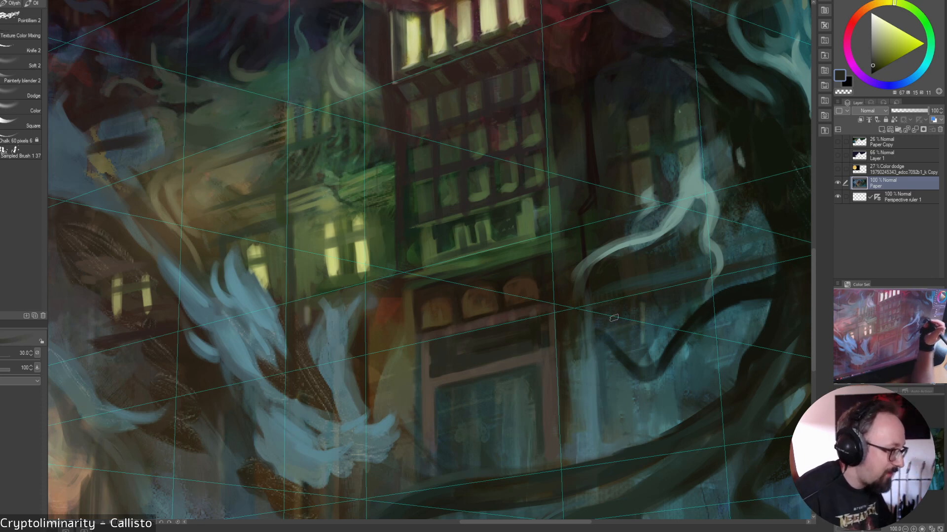
pyautogui.keyDown('alt'); pyautogui.click(463, 343); pyautogui.keyUp('alt')
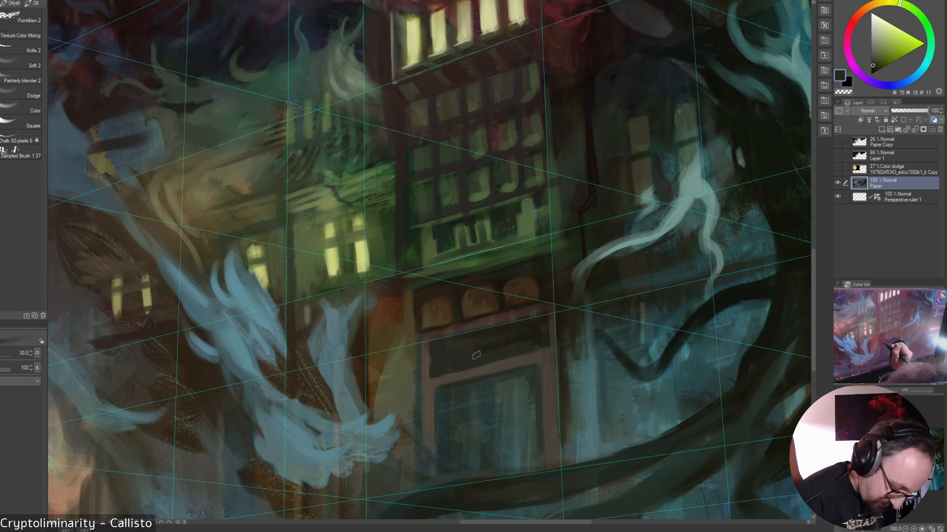
pyautogui.keyDown('alt'); pyautogui.click(487, 349); pyautogui.keyUp('alt')
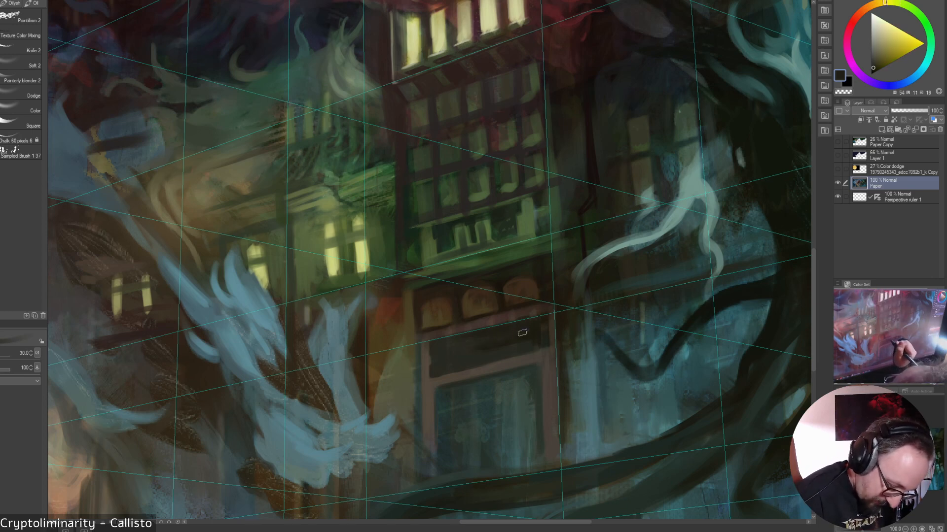
pyautogui.keyDown('alt'); pyautogui.click(539, 335); pyautogui.keyUp('alt')
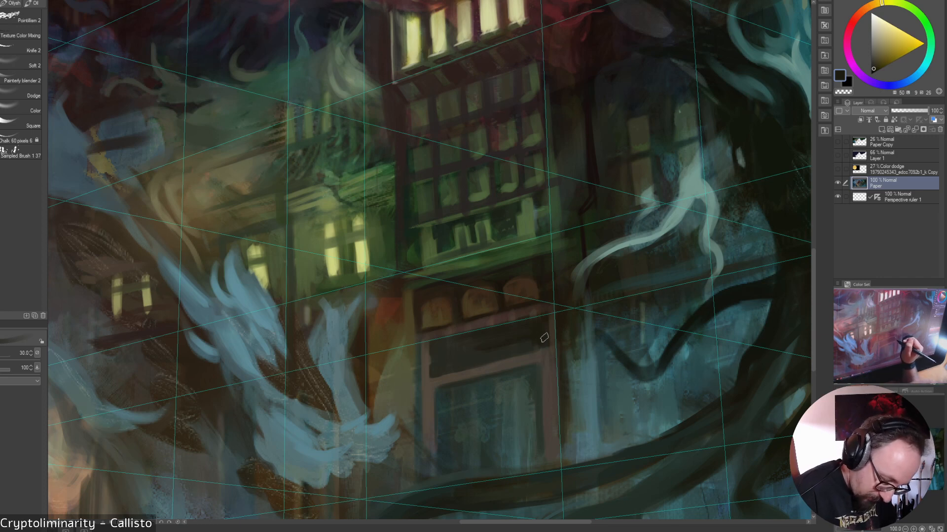
# Reduce the brush size and clean up the frame corner and far post beside the dark panel with sampled browns
pyautogui.keyDown('alt'); pyautogui.click(541, 353); pyautogui.keyUp('alt')
pyautogui.press('[')
pyautogui.press('[')
pyautogui.press('[')
pyautogui.press('[')
pyautogui.press('[')
pyautogui.press('[')
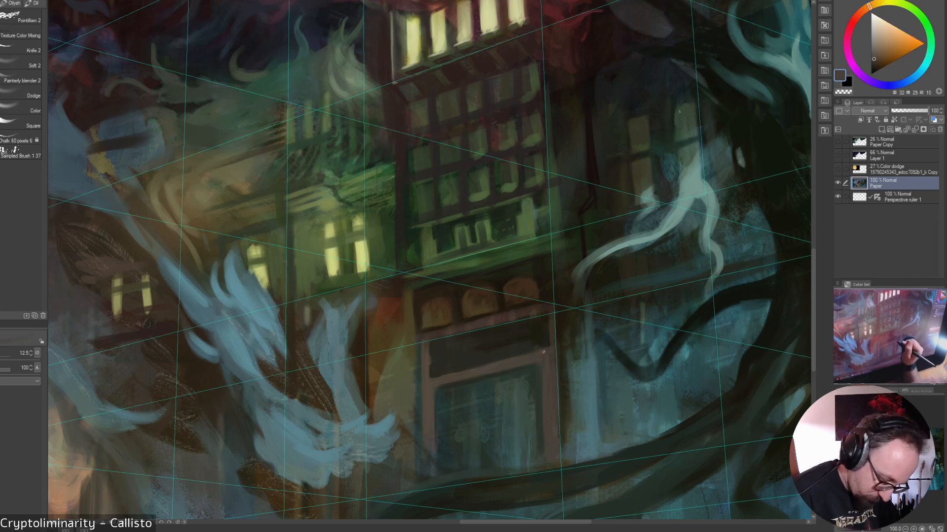
pyautogui.keyDown('alt'); pyautogui.click(554, 333); pyautogui.keyUp('alt')
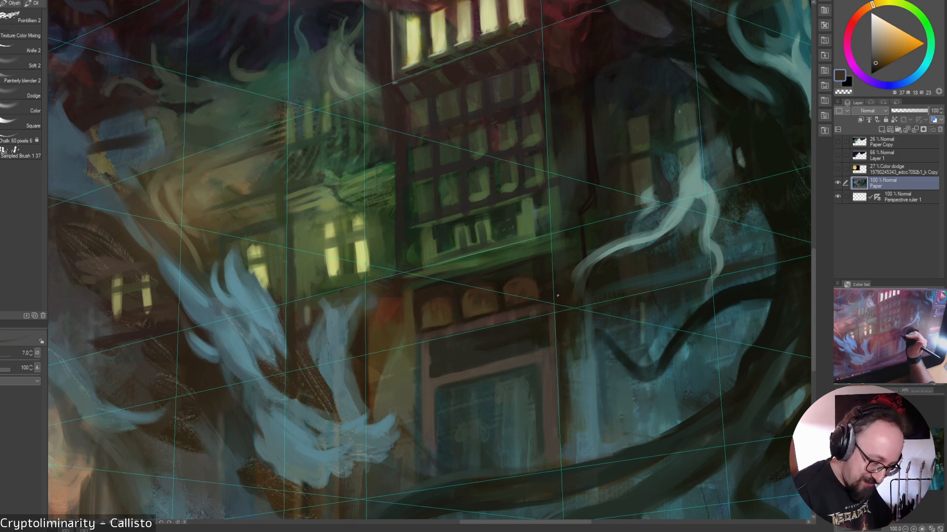
# Set the brush size to 15 and repaint the door frame's far post beside the dark panel with sampled brown
pyautogui.press(']')
pyautogui.press(']')
pyautogui.press(']')
pyautogui.press(']')
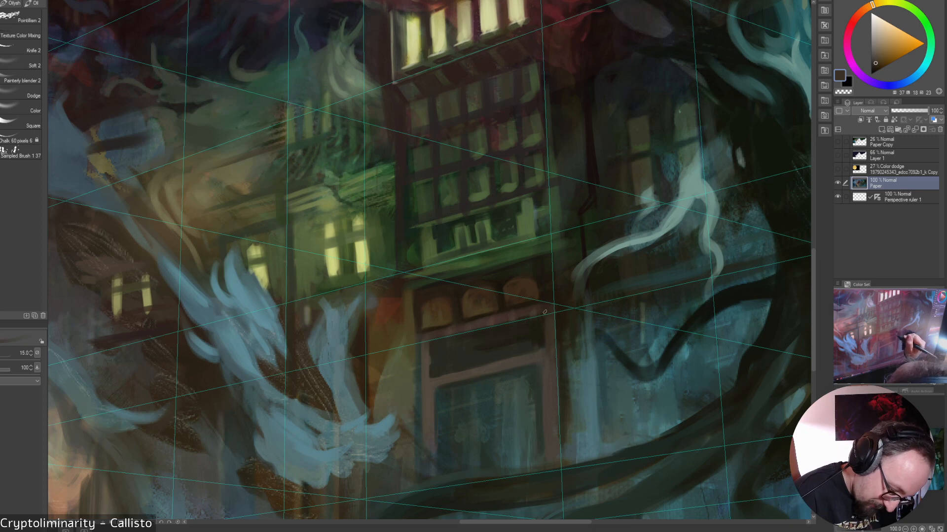
pyautogui.keyDown('alt'); pyautogui.click(544, 312); pyautogui.keyUp('alt')
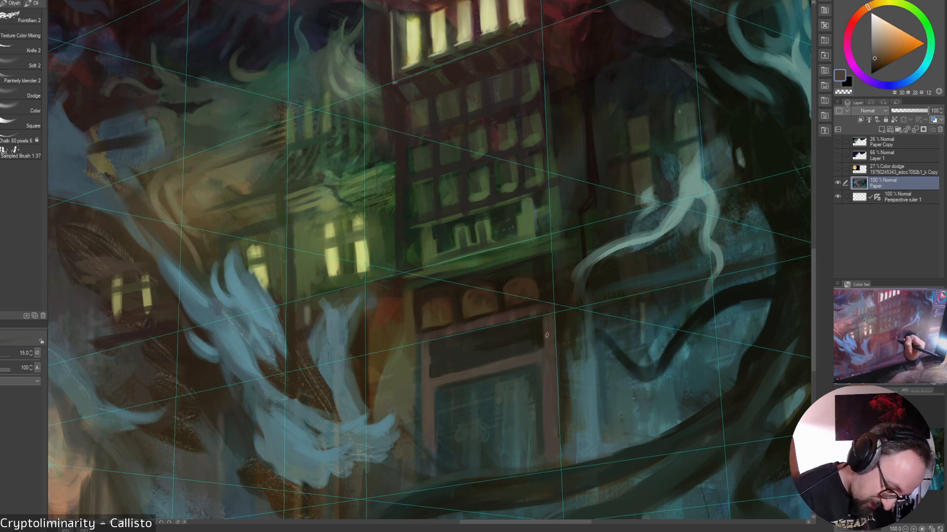
pyautogui.keyDown('alt'); pyautogui.click(530, 347); pyautogui.keyUp('alt')
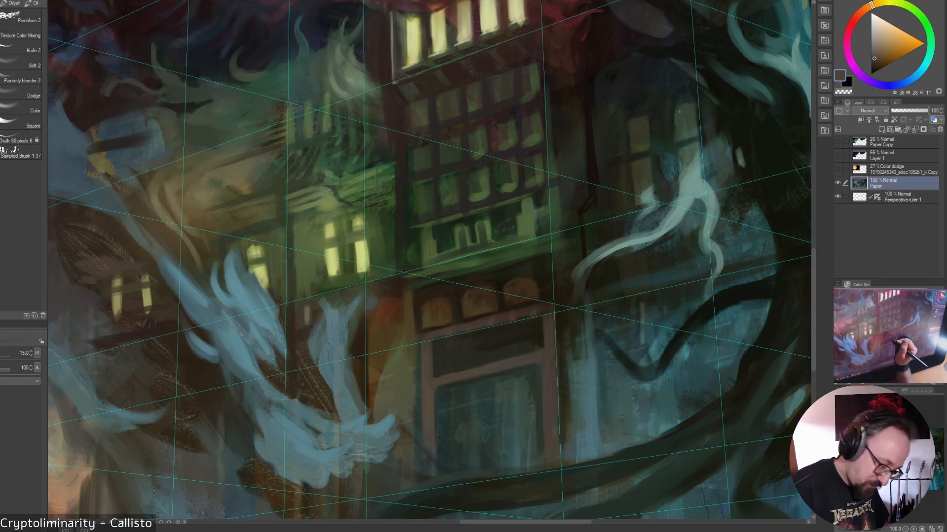
# Straighten the frame's upper rail above the dark panel, using sampled reddish browns and a dark tone for its edges
pyautogui.keyDown('alt'); pyautogui.click(485, 324); pyautogui.keyUp('alt')
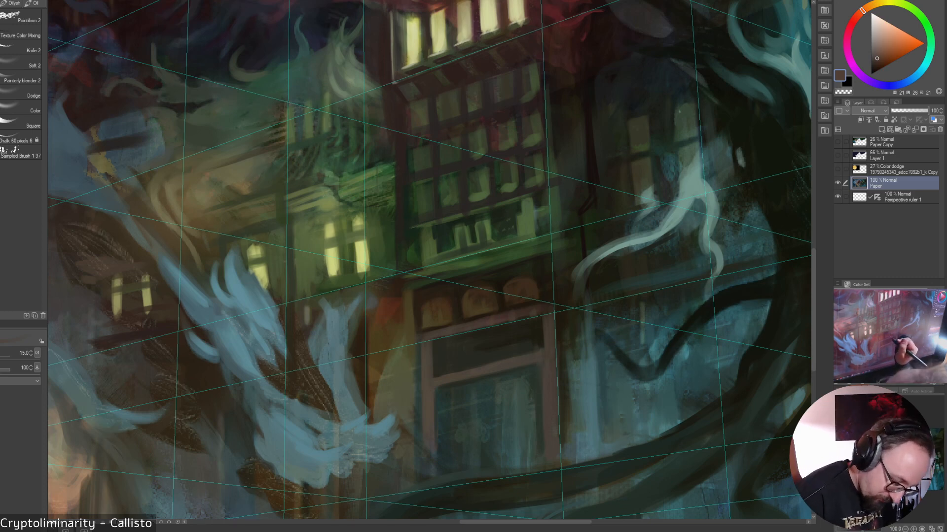
pyautogui.keyDown('alt'); pyautogui.click(493, 319); pyautogui.keyUp('alt')
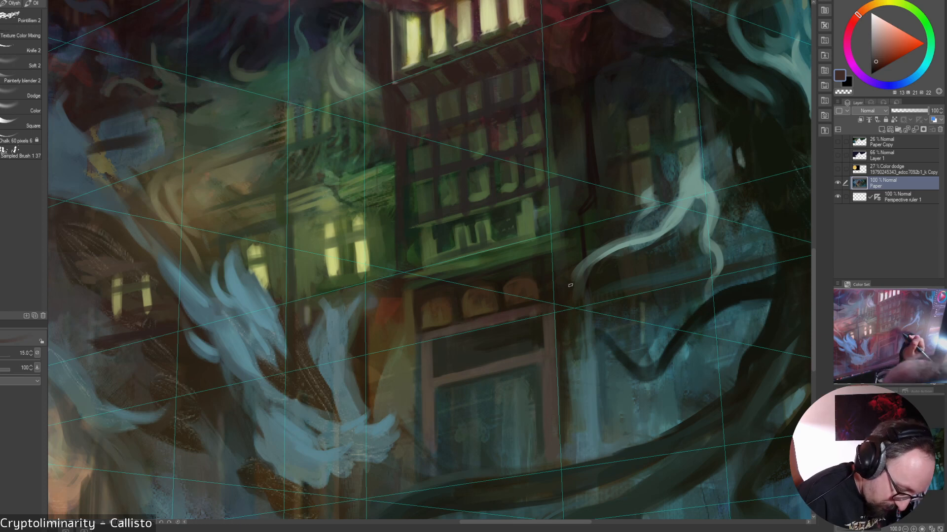
pyautogui.keyDown('alt'); pyautogui.click(496, 311); pyautogui.keyUp('alt')
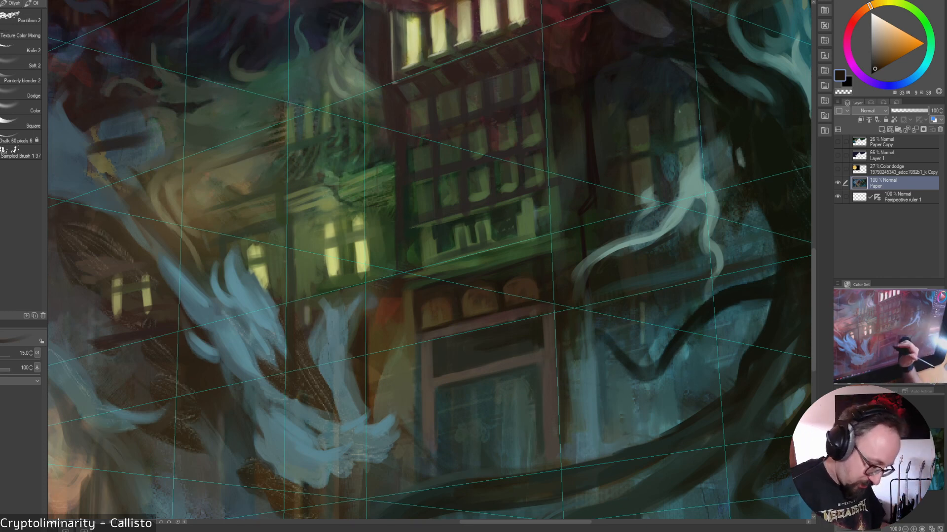
# Divide the dark panel above the door into small panes with three vertical bars and one horizontal bar in sampled brown
pyautogui.keyDown('alt'); pyautogui.click(562, 288); pyautogui.keyUp('alt')
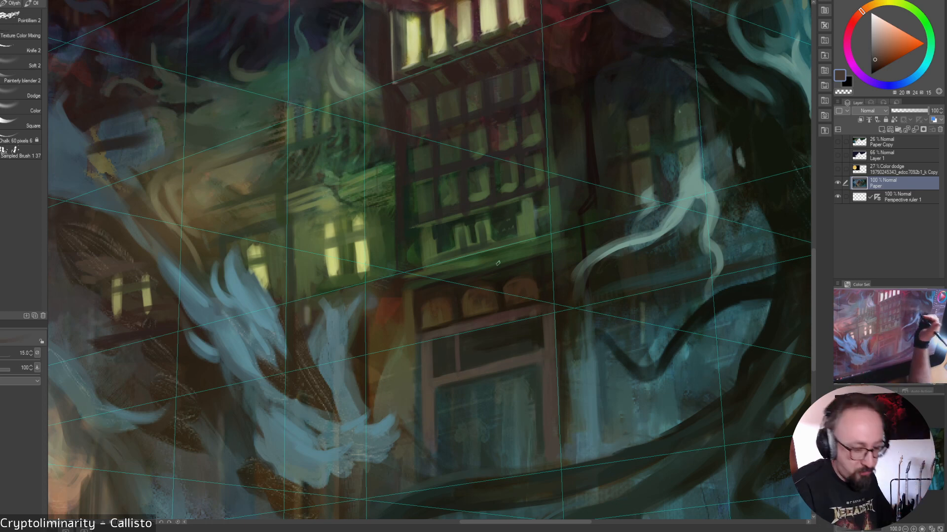
pyautogui.keyDown('alt'); pyautogui.click(458, 365); pyautogui.keyUp('alt')
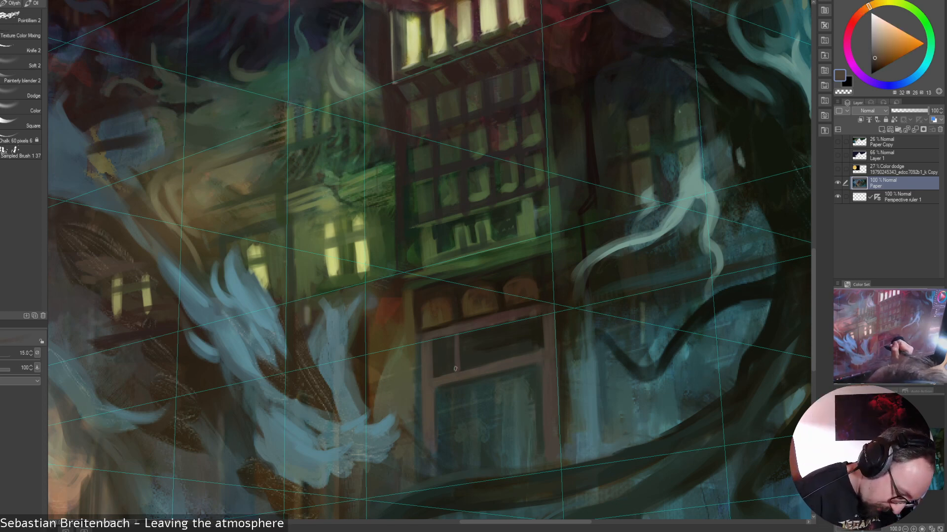
pyautogui.moveTo(487, 336); pyautogui.dragTo(488, 365)
pyautogui.hotkey('ctrl', 'z')
pyautogui.hotkey('ctrl', 'z')
pyautogui.moveTo(482, 330); pyautogui.dragTo(484, 353)
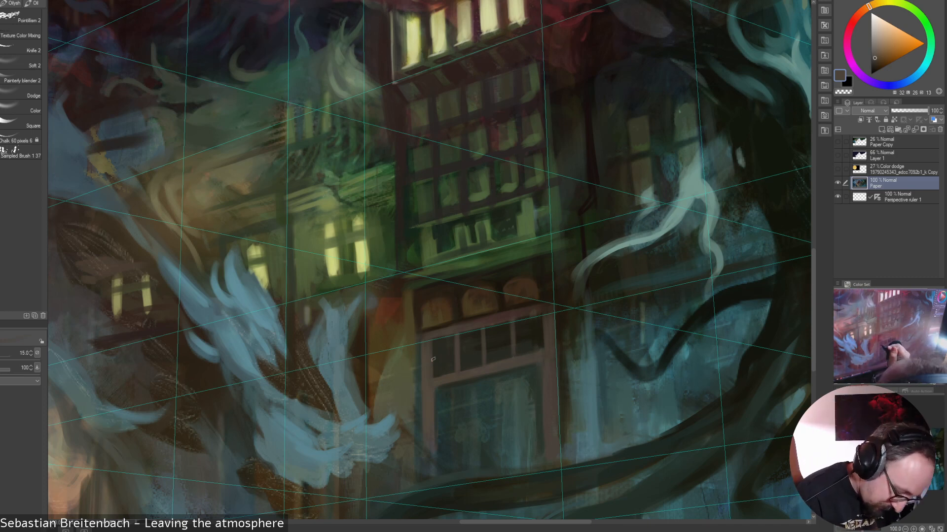
pyautogui.moveTo(436, 357)
pyautogui.mouseDown()
pyautogui.moveTo(543, 331)
pyautogui.moveTo(434, 356)
pyautogui.mouseUp()
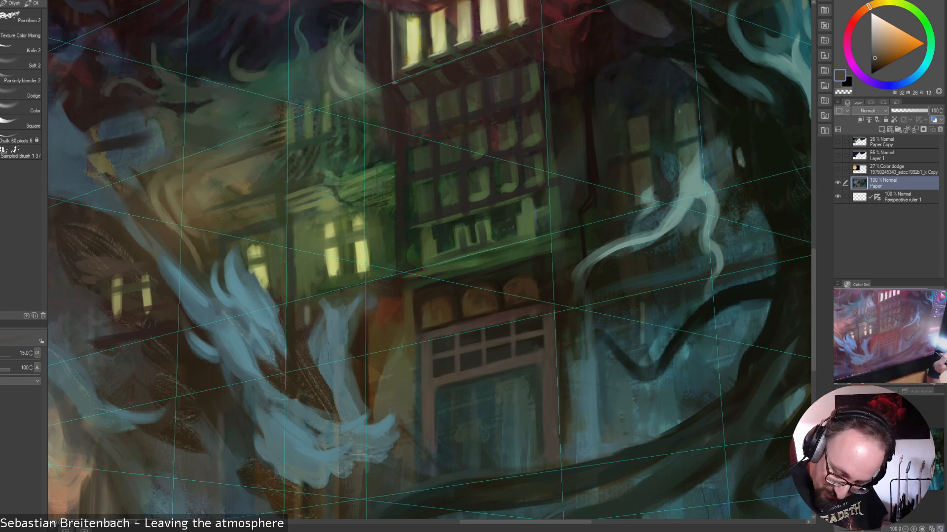
# Fit the whole painting in view and darken the central door's glass with sampled blue-green and dark green tones
pyautogui.hotkey('ctrl', '0')
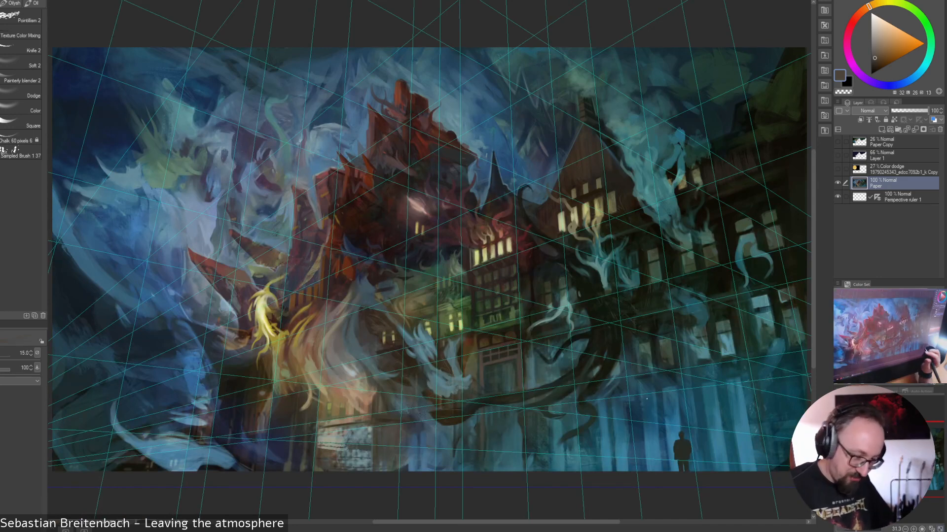
pyautogui.keyDown('alt'); pyautogui.click(523, 361); pyautogui.keyUp('alt')
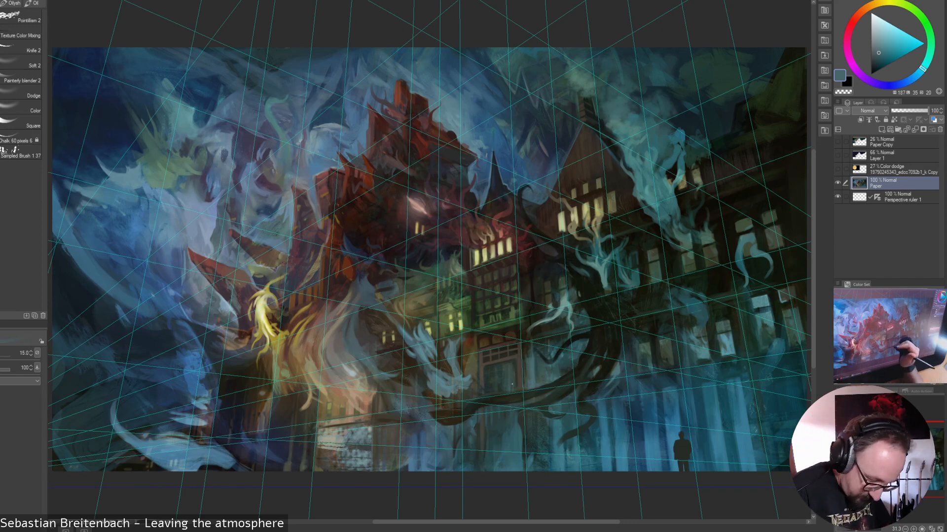
pyautogui.keyDown('alt'); pyautogui.click(514, 369); pyautogui.keyUp('alt')
pyautogui.keyDown('alt'); pyautogui.click(511, 368); pyautogui.keyUp('alt')
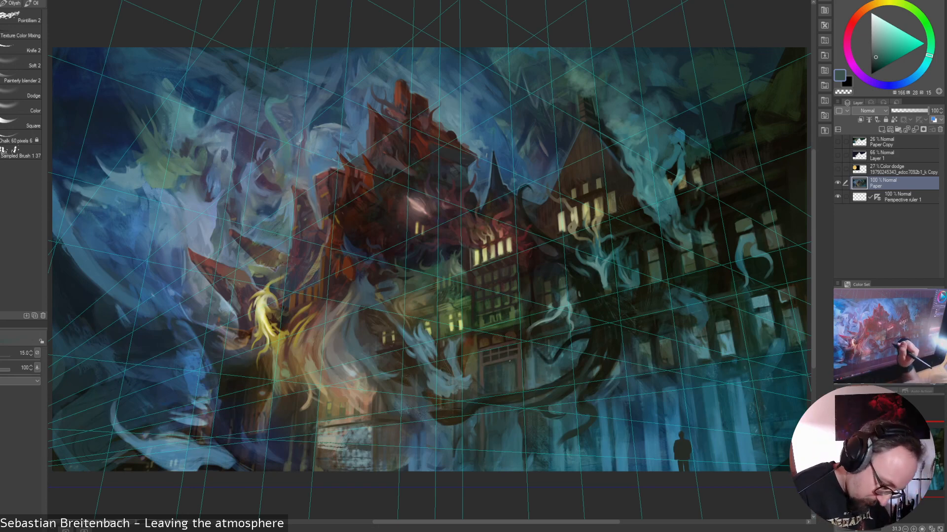
pyautogui.keyDown('alt'); pyautogui.click(508, 364); pyautogui.keyUp('alt')
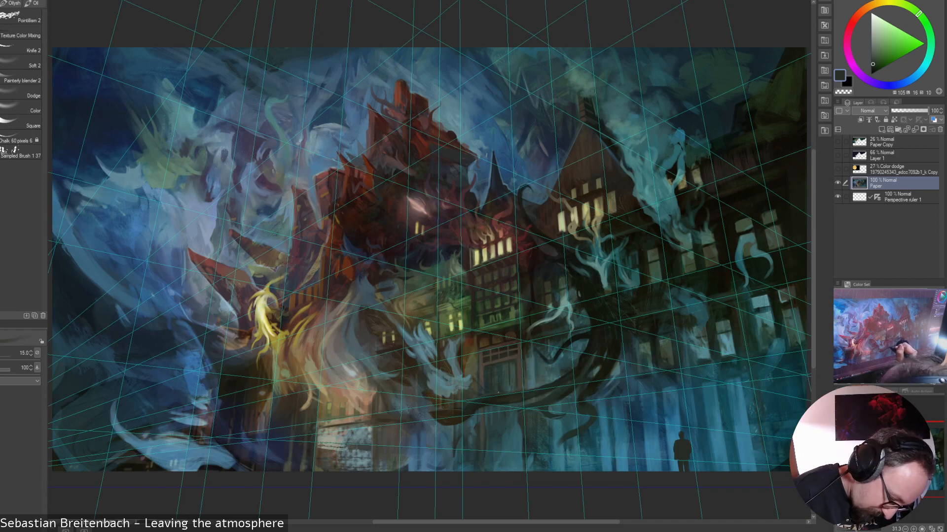
# Set the brush size to 40 and blend the lower part of the central door above the tentacle with sampled dark tones
pyautogui.press(']')
pyautogui.press(']')
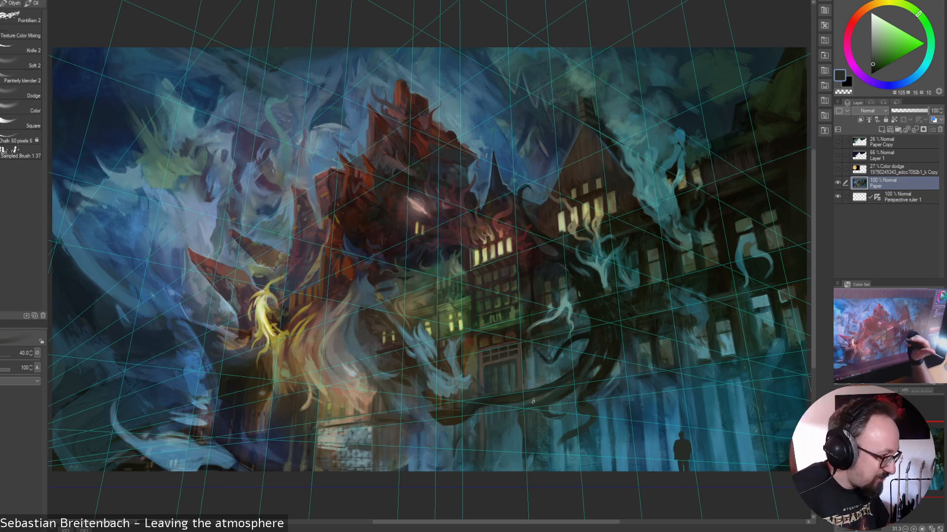
pyautogui.keyDown('alt'); pyautogui.click(508, 386); pyautogui.keyUp('alt')
pyautogui.keyDown('alt'); pyautogui.click(515, 379); pyautogui.keyUp('alt')
pyautogui.keyDown('alt'); pyautogui.click(519, 394); pyautogui.keyUp('alt')
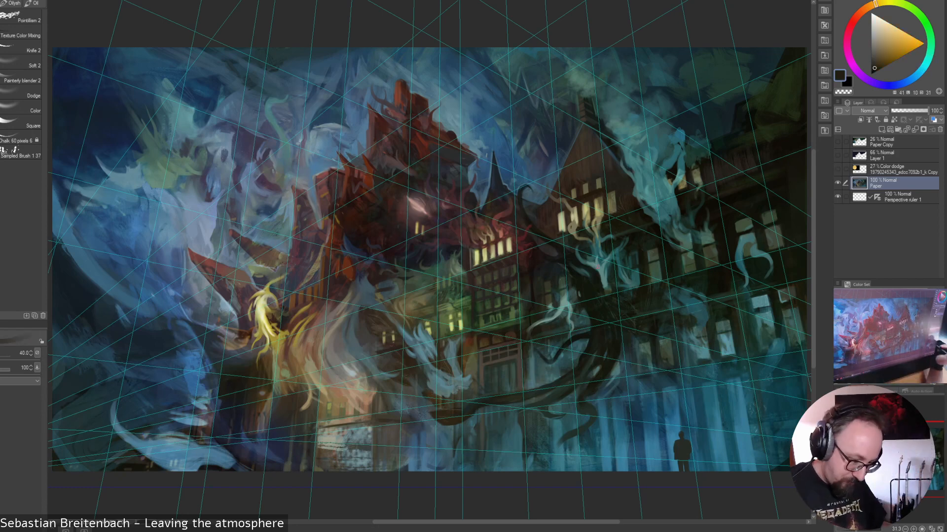
# Hide the perspective ruler, set the brush size to 20 and touch up the wall beside the central doorway with sampled olive tones
pyautogui.click(837, 196)
pyautogui.keyDown('alt'); pyautogui.click(480, 382); pyautogui.keyUp('alt')
pyautogui.keyDown('alt'); pyautogui.click(474, 370); pyautogui.keyUp('alt')
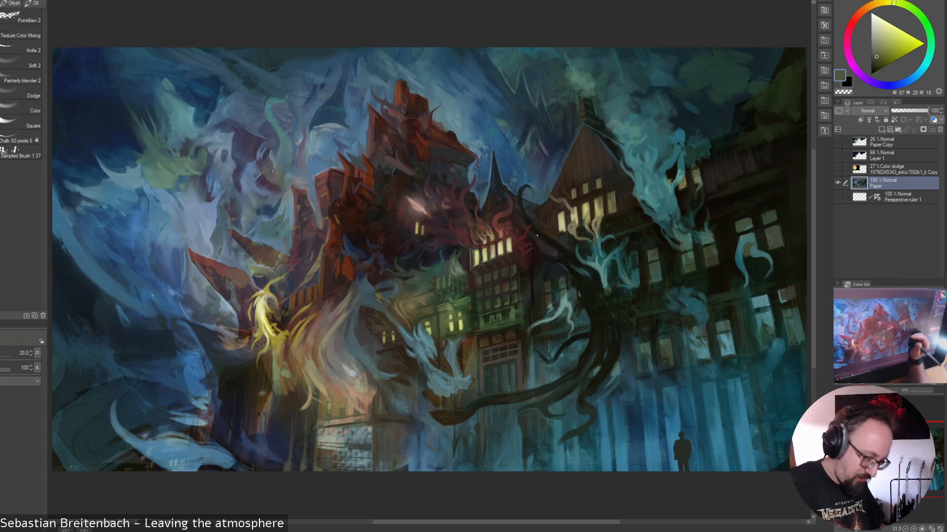
pyautogui.keyDown('alt'); pyautogui.click(486, 346); pyautogui.keyUp('alt')
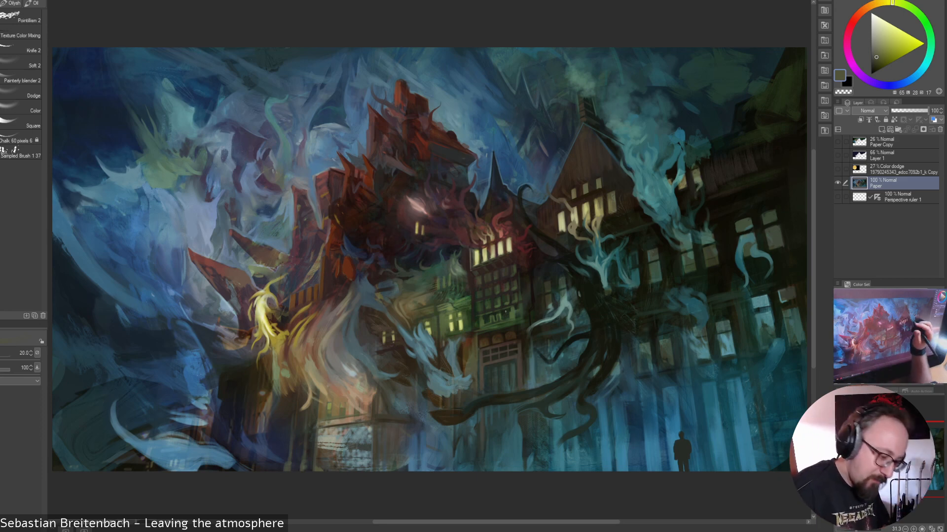
pyautogui.keyDown('alt'); pyautogui.click(469, 354); pyautogui.keyUp('alt')
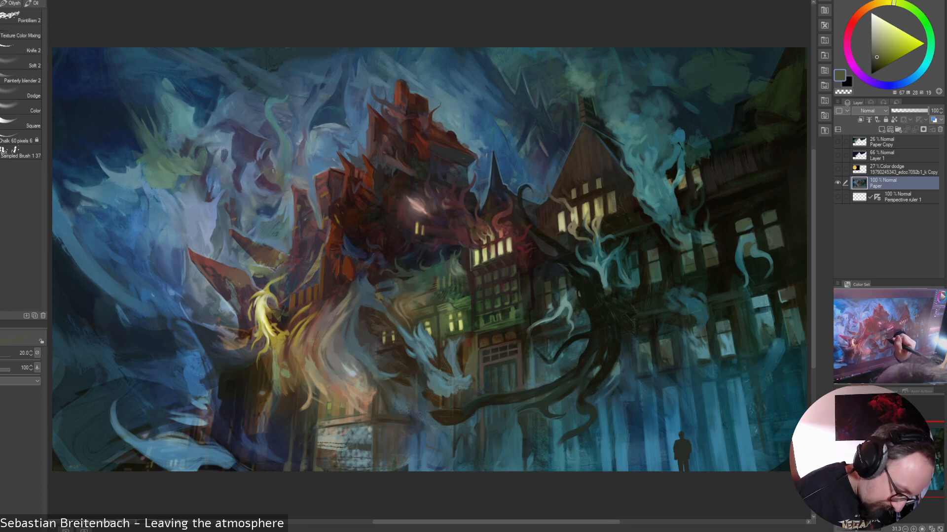
# Touch up the central building's near corner beside the green-lit facade with sampled dark and mid greens
pyautogui.keyDown('alt'); pyautogui.click(471, 312); pyautogui.keyUp('alt')
pyautogui.keyDown('alt'); pyautogui.click(470, 310); pyautogui.keyUp('alt')
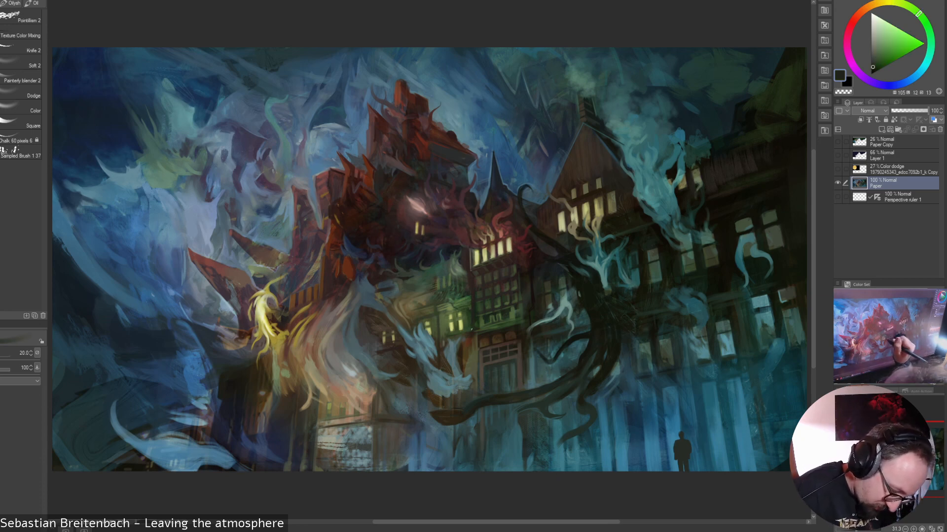
pyautogui.keyDown('alt'); pyautogui.click(465, 306); pyautogui.keyUp('alt')
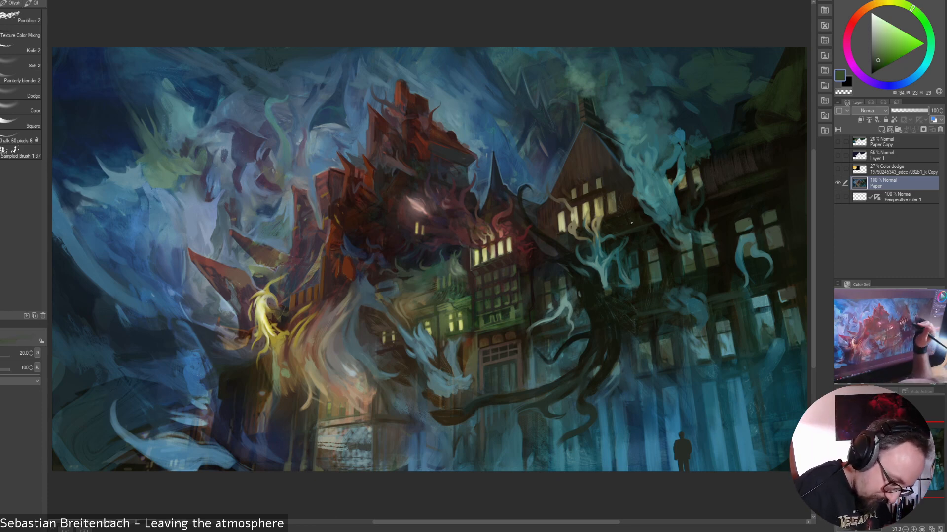
# Refine the area around the central building's lit upper windows with sampled dark red, pale yellow and brown tones
pyautogui.keyDown('alt'); pyautogui.click(495, 287); pyautogui.keyUp('alt')
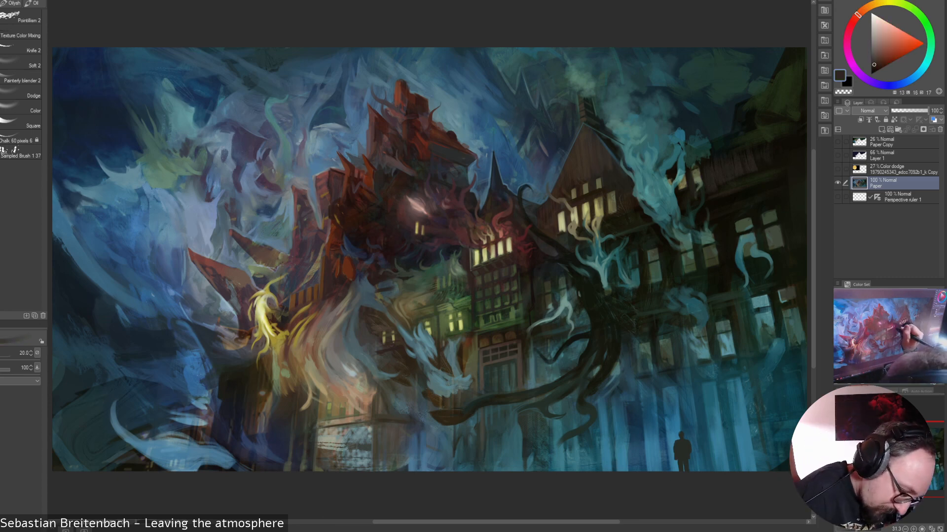
pyautogui.keyDown('alt'); pyautogui.click(515, 260); pyautogui.keyUp('alt')
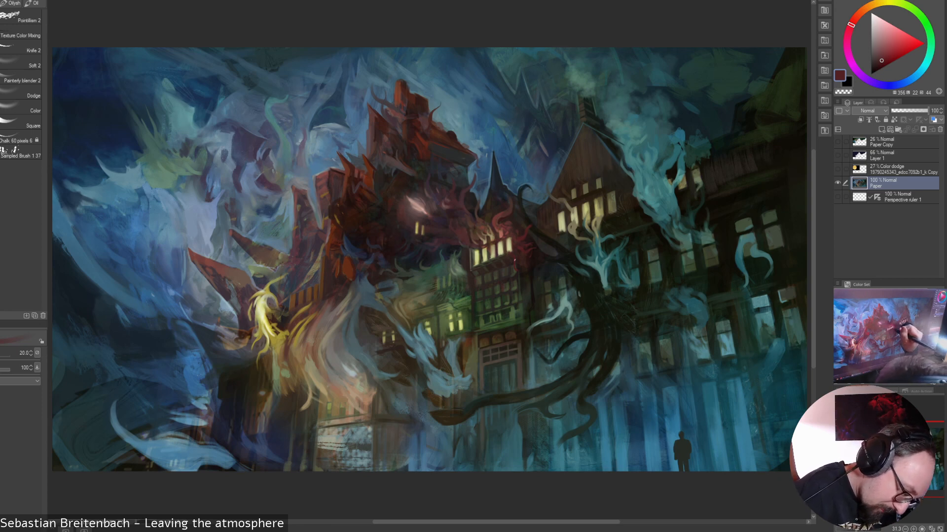
pyautogui.keyDown('alt'); pyautogui.click(509, 247); pyautogui.keyUp('alt')
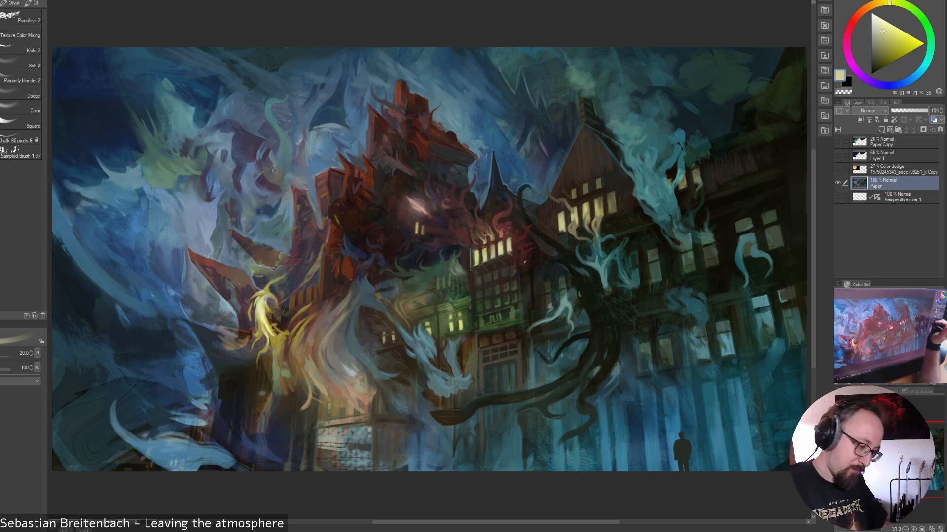
pyautogui.keyDown('alt'); pyautogui.click(510, 252); pyautogui.keyUp('alt')
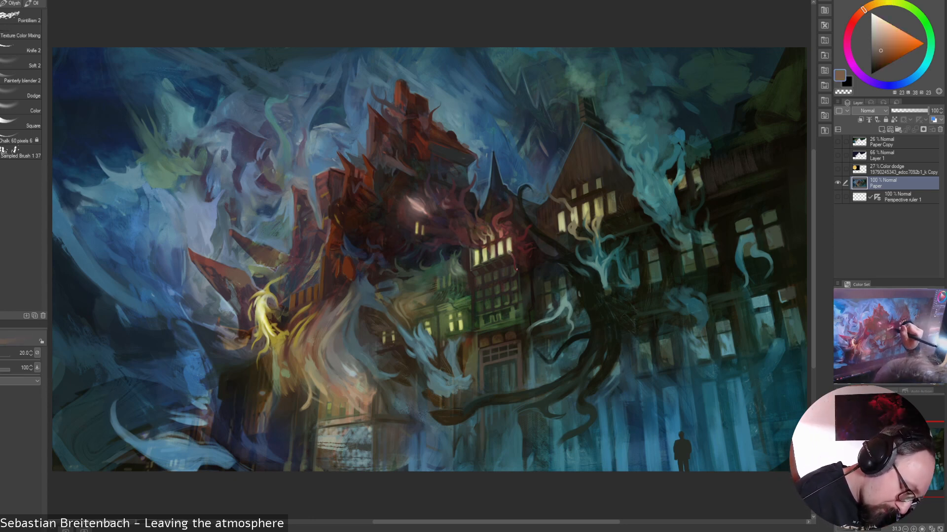
# Touch up the pale wisp by the large tentacle and the dim lower window beside it with sampled teal and dark blue tones
pyautogui.keyDown('alt'); pyautogui.click(566, 310); pyautogui.keyUp('alt')
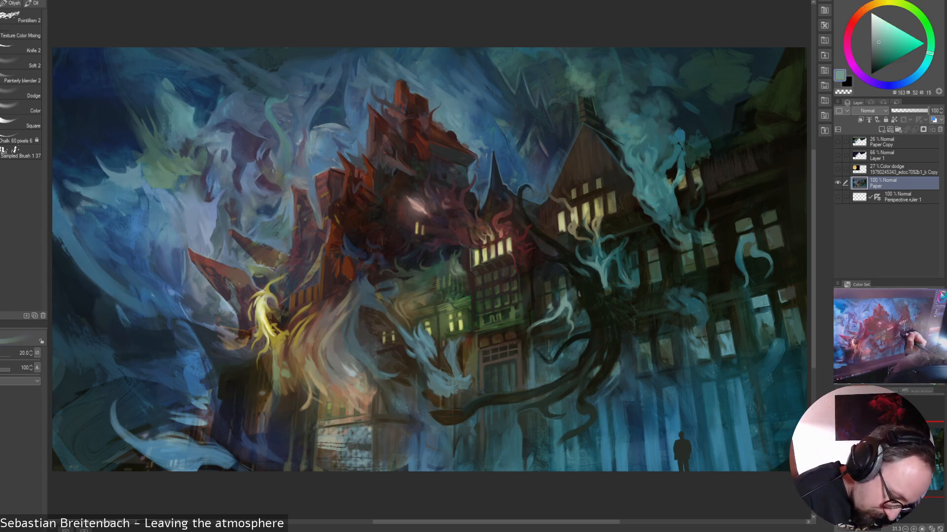
pyautogui.keyDown('alt'); pyautogui.click(555, 285); pyautogui.keyUp('alt')
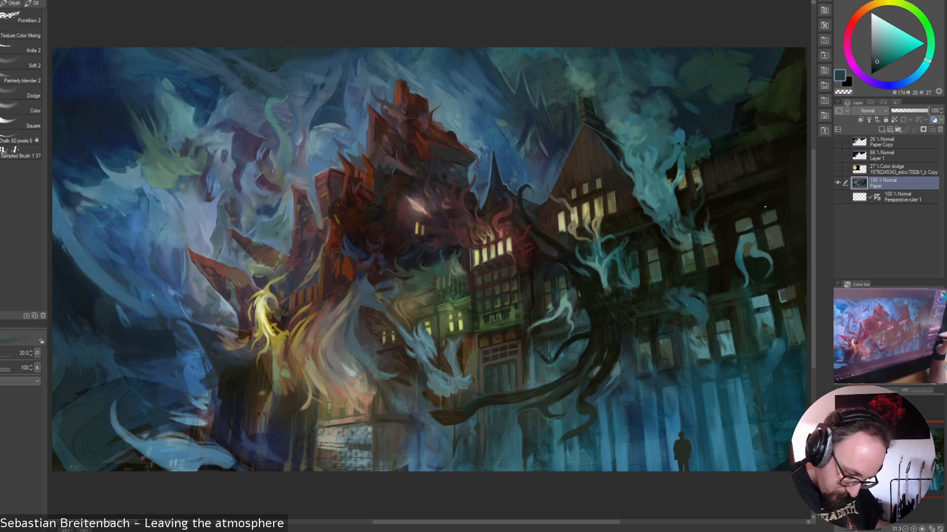
pyautogui.keyDown('alt'); pyautogui.click(638, 341); pyautogui.keyUp('alt')
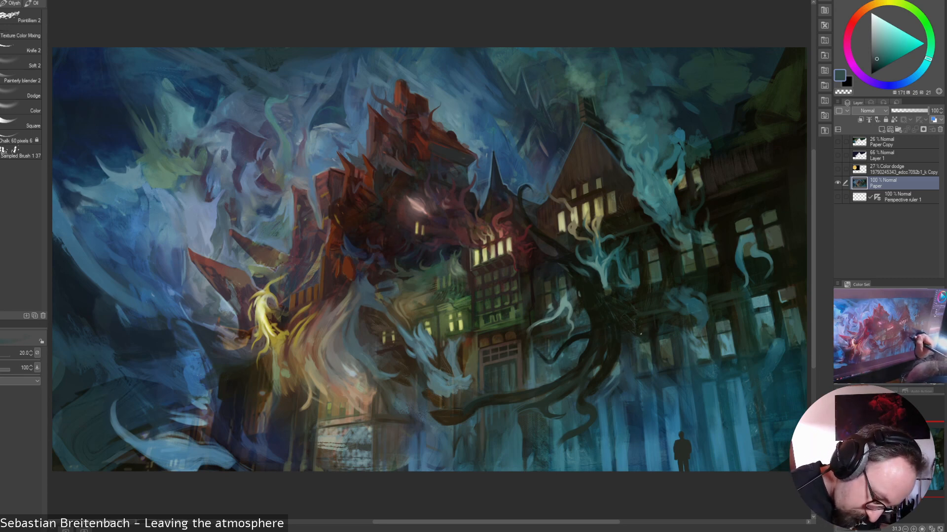
pyautogui.keyDown('alt'); pyautogui.click(653, 366); pyautogui.keyUp('alt')
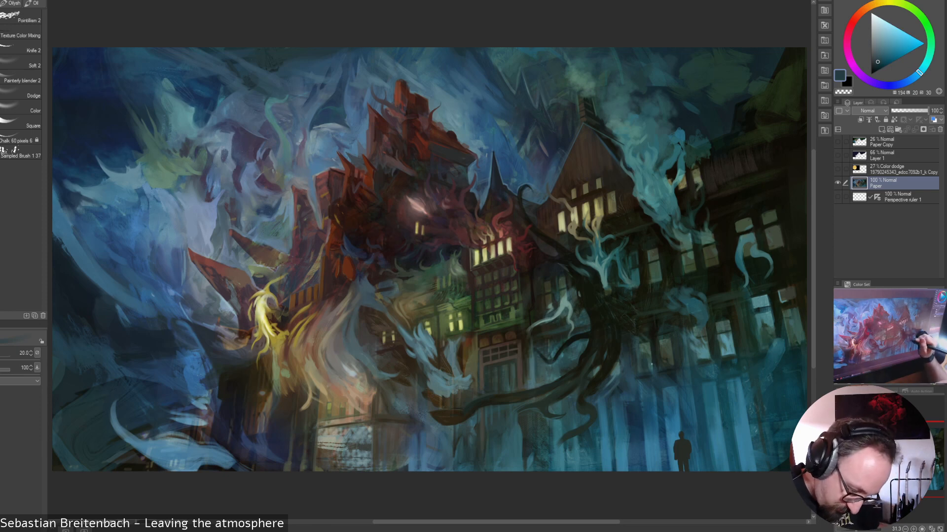
pyautogui.keyDown('alt'); pyautogui.click(647, 365); pyautogui.keyUp('alt')
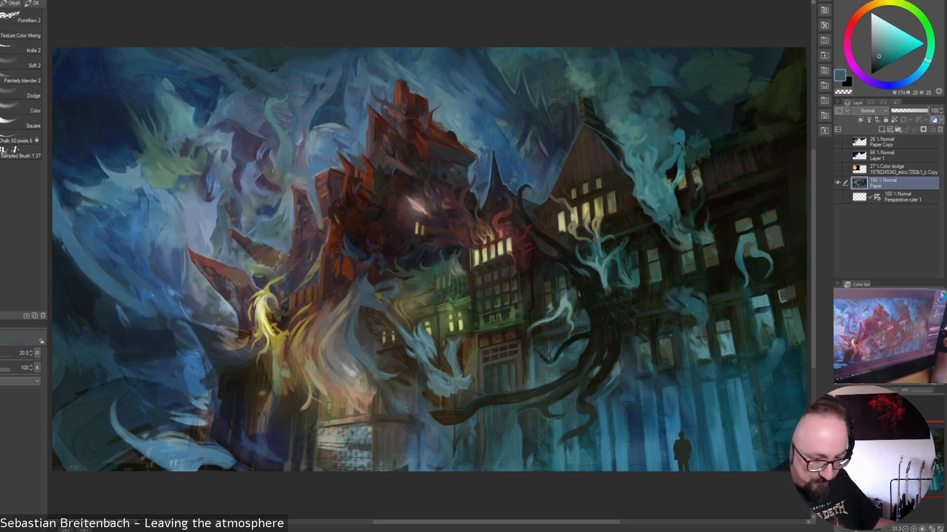
pyautogui.keyDown('alt'); pyautogui.click(644, 357); pyautogui.keyUp('alt')
pyautogui.keyDown('alt'); pyautogui.click(644, 365); pyautogui.keyUp('alt')
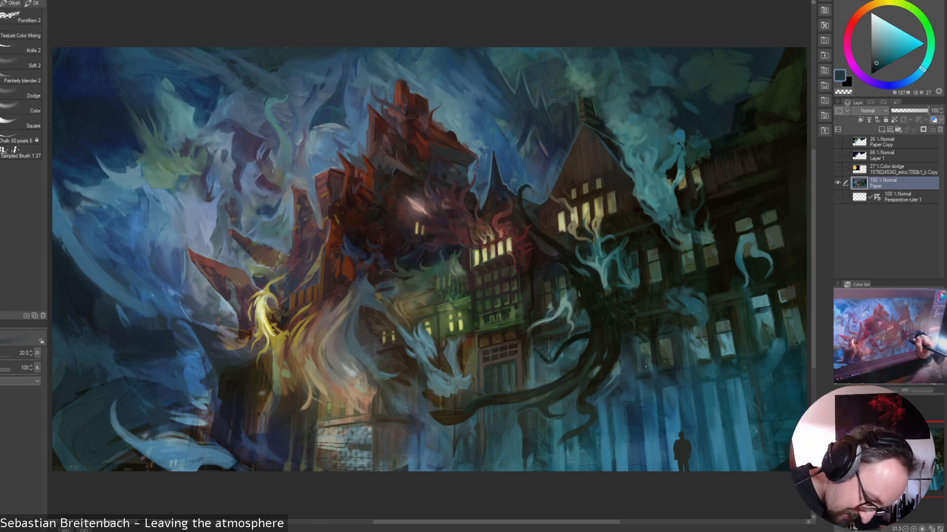
pyautogui.keyDown('alt'); pyautogui.click(641, 378); pyautogui.keyUp('alt')
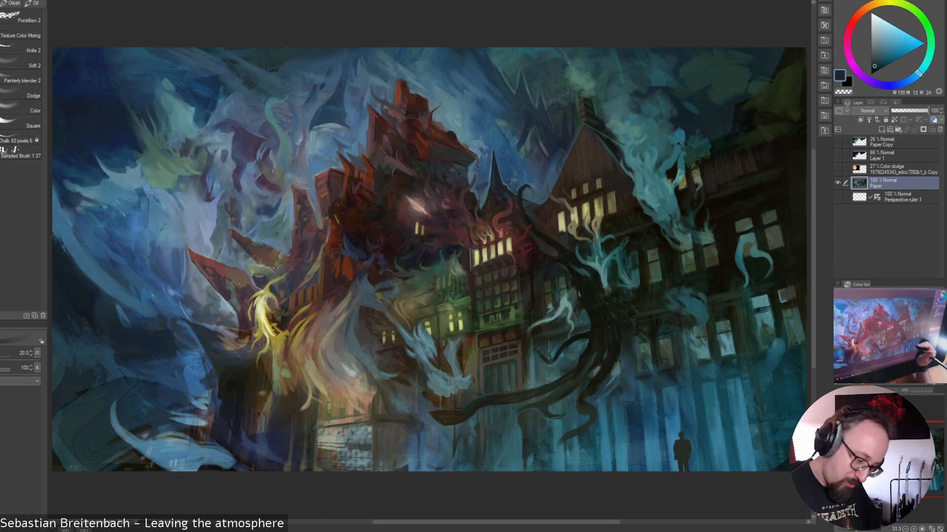
pyautogui.keyDown('alt'); pyautogui.click(633, 376); pyautogui.keyUp('alt')
pyautogui.keyDown('alt'); pyautogui.click(635, 381); pyautogui.keyUp('alt')
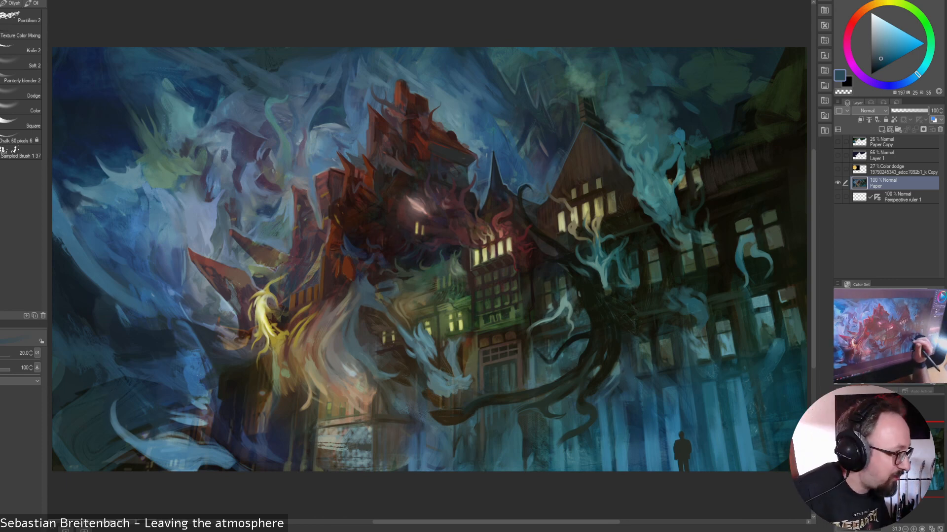
# Blend the wall between the central doorway and the tentacle with sampled dark teal and brown tones, setting the brush size to 25
pyautogui.keyDown('alt'); pyautogui.click(545, 367); pyautogui.keyUp('alt')
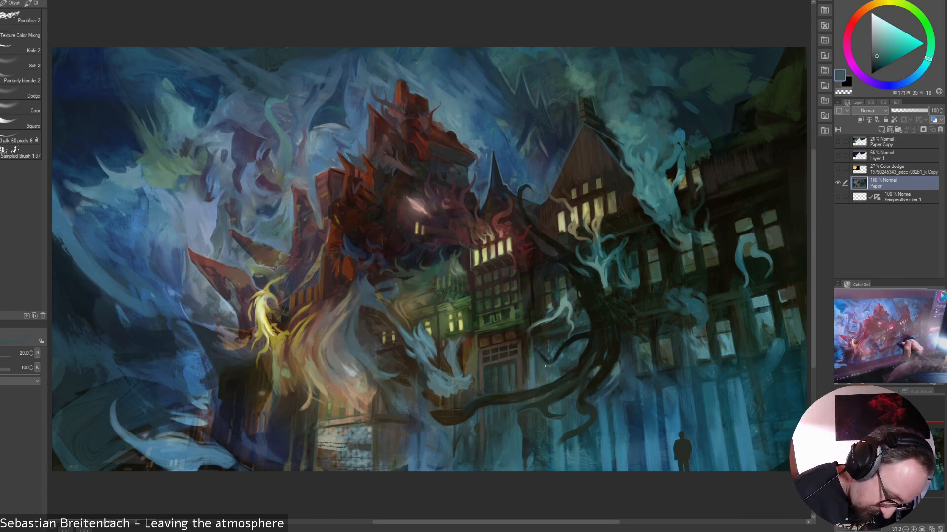
pyautogui.keyDown('alt'); pyautogui.click(554, 340); pyautogui.keyUp('alt')
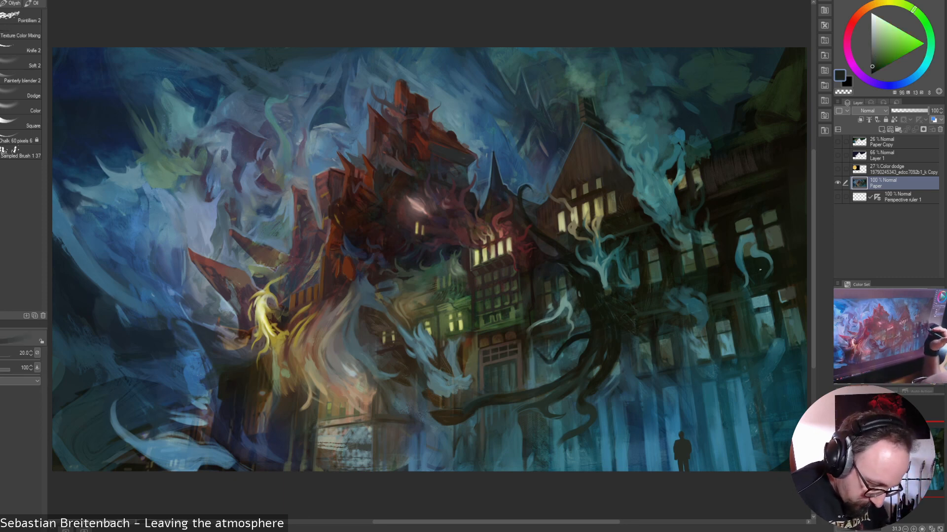
pyautogui.keyDown('alt'); pyautogui.click(532, 305); pyautogui.keyUp('alt')
pyautogui.press(']')
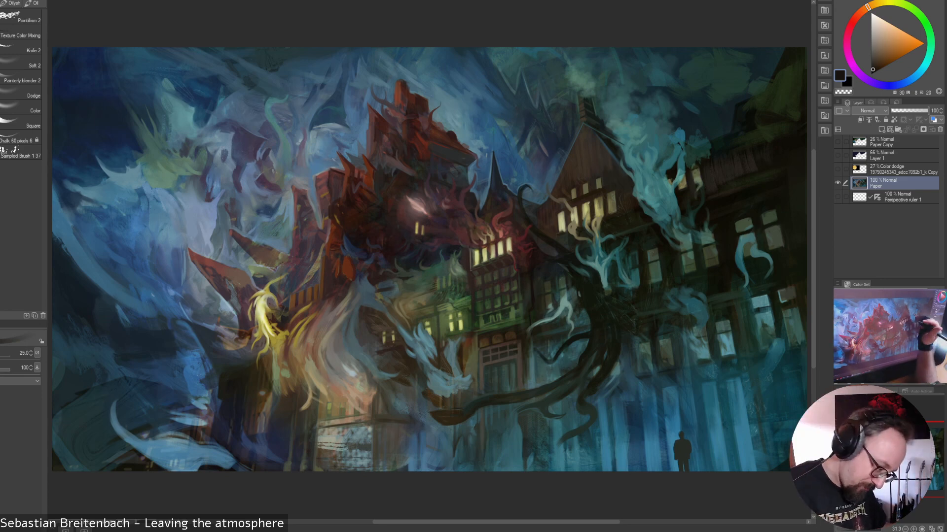
# Refine the green-lit facade's edge and the dark area above its roof with sampled dark and mid greens
pyautogui.keyDown('alt'); pyautogui.click(470, 329); pyautogui.keyUp('alt')
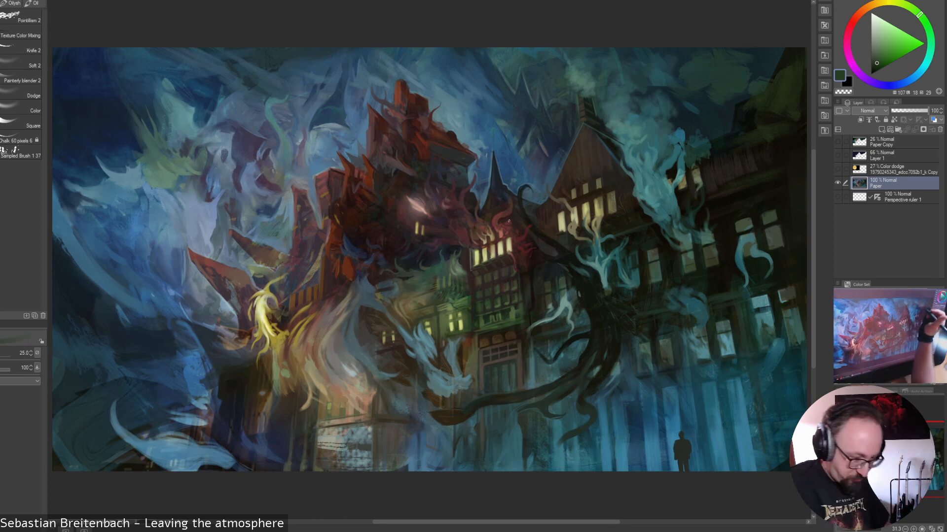
pyautogui.keyDown('alt'); pyautogui.click(461, 296); pyautogui.keyUp('alt')
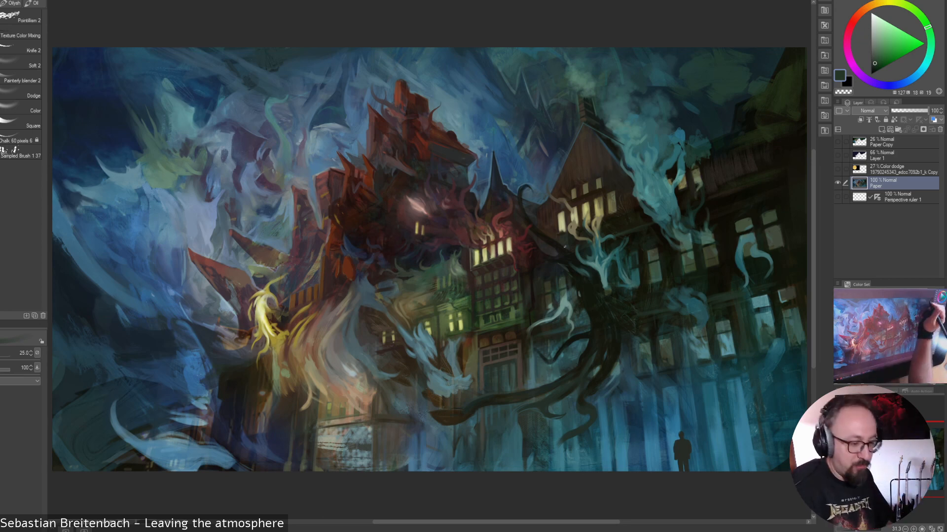
pyautogui.keyDown('alt'); pyautogui.click(462, 308); pyautogui.keyUp('alt')
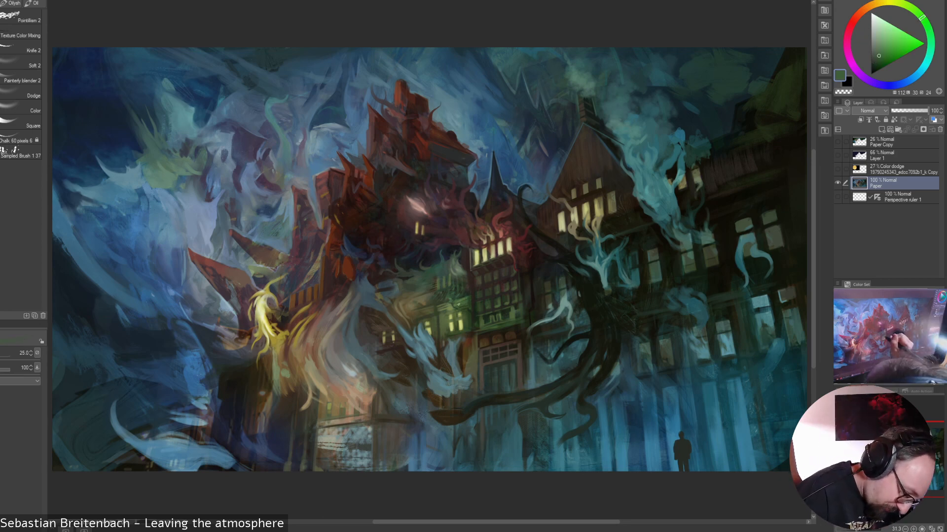
pyautogui.keyDown('alt'); pyautogui.click(464, 299); pyautogui.keyUp('alt')
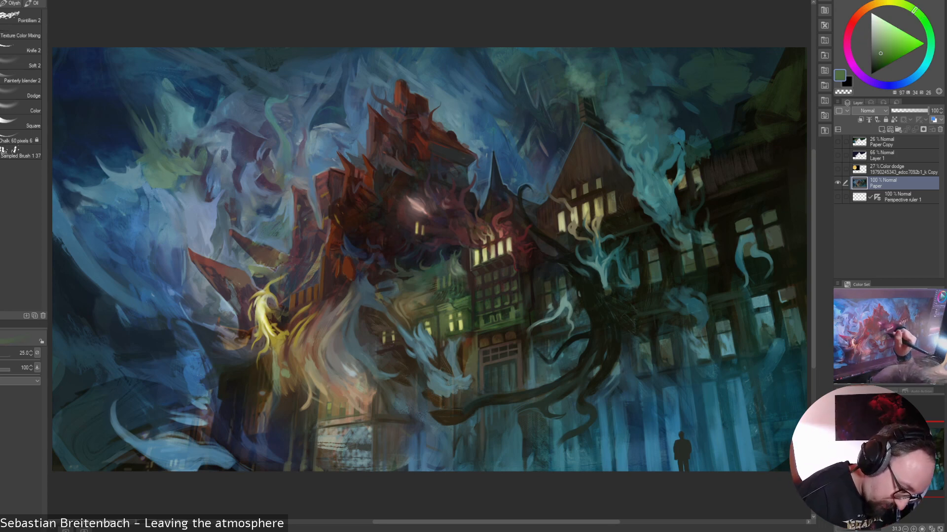
pyautogui.keyDown('alt'); pyautogui.click(466, 283); pyautogui.keyUp('alt')
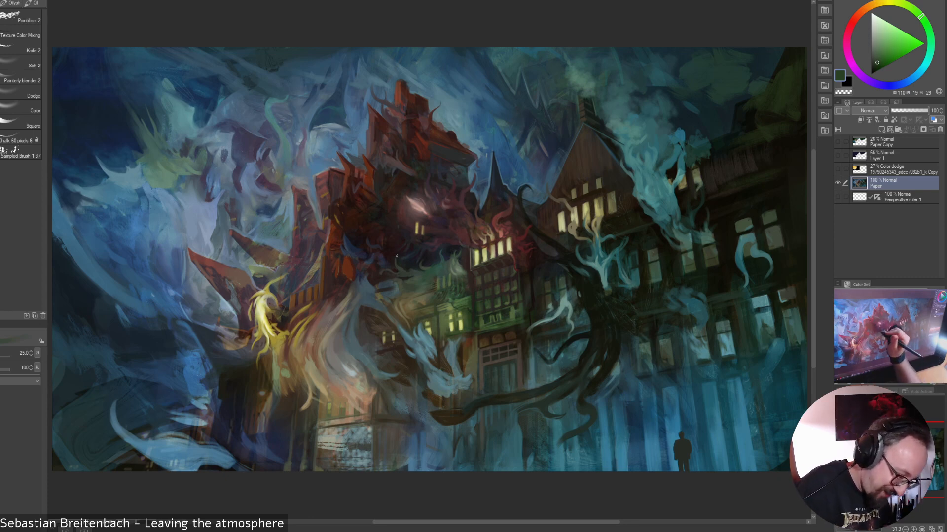
pyautogui.keyDown('alt'); pyautogui.click(404, 272); pyautogui.keyUp('alt')
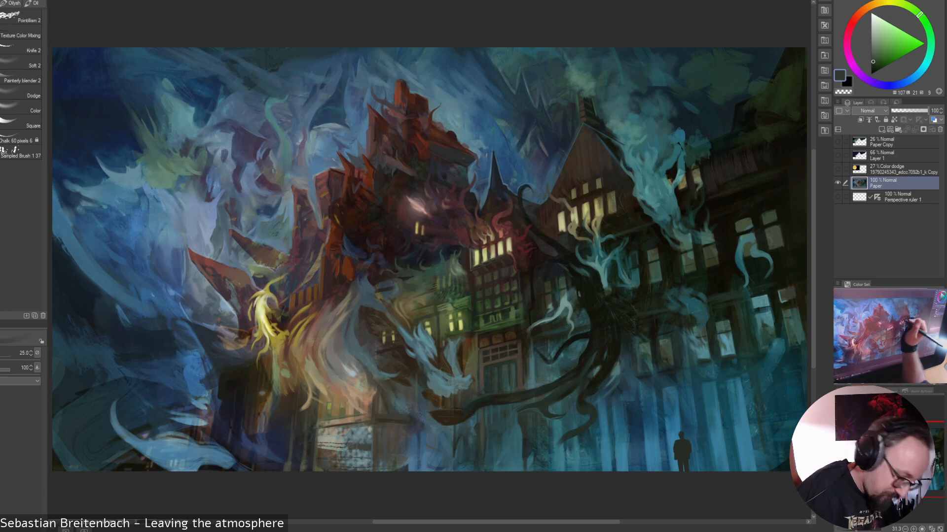
pyautogui.keyDown('alt'); pyautogui.click(406, 272); pyautogui.keyUp('alt')
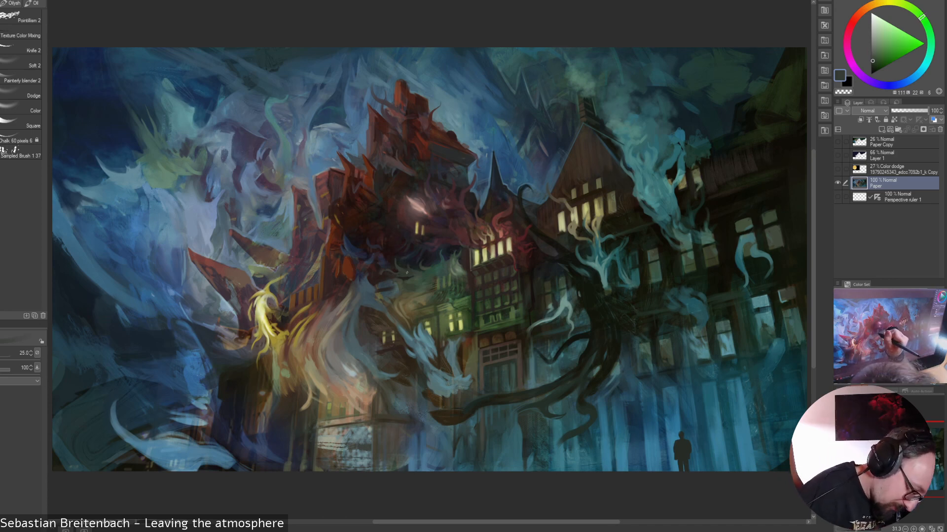
# Blend the upper part of the pale swirl beside the green-lit building with sampled ochre, pale grey and dark blue tones at brush sizes 35 and 30
pyautogui.keyDown('alt'); pyautogui.click(350, 311); pyautogui.keyUp('alt')
pyautogui.press(']')
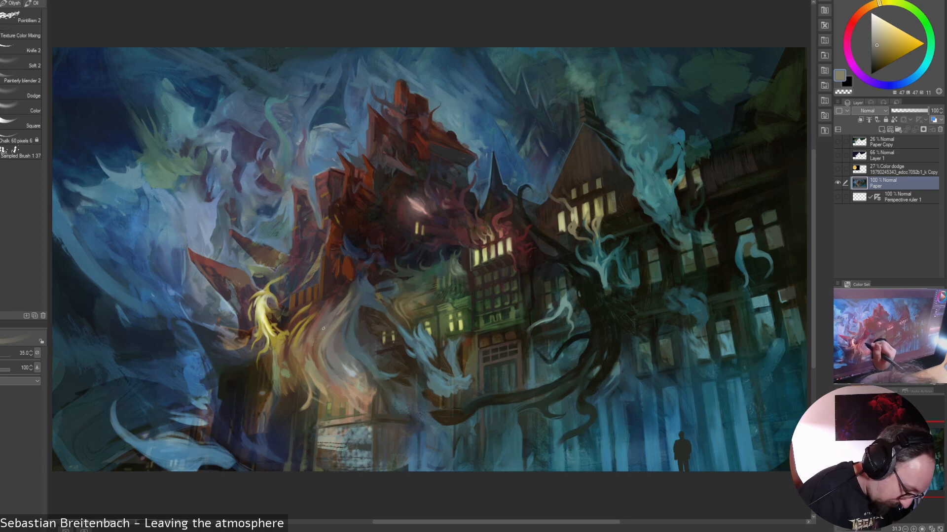
pyautogui.keyDown('alt'); pyautogui.click(343, 363); pyautogui.keyUp('alt')
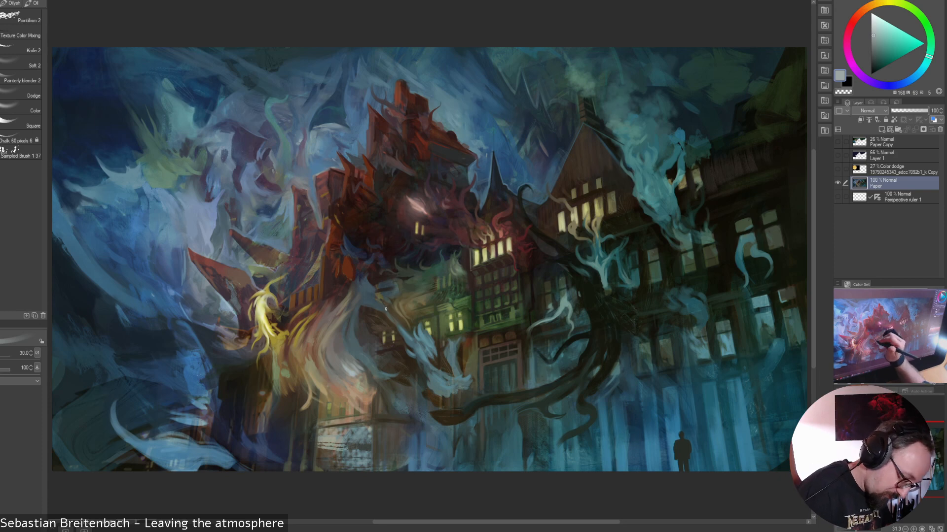
pyautogui.keyDown('alt'); pyautogui.click(367, 298); pyautogui.keyUp('alt')
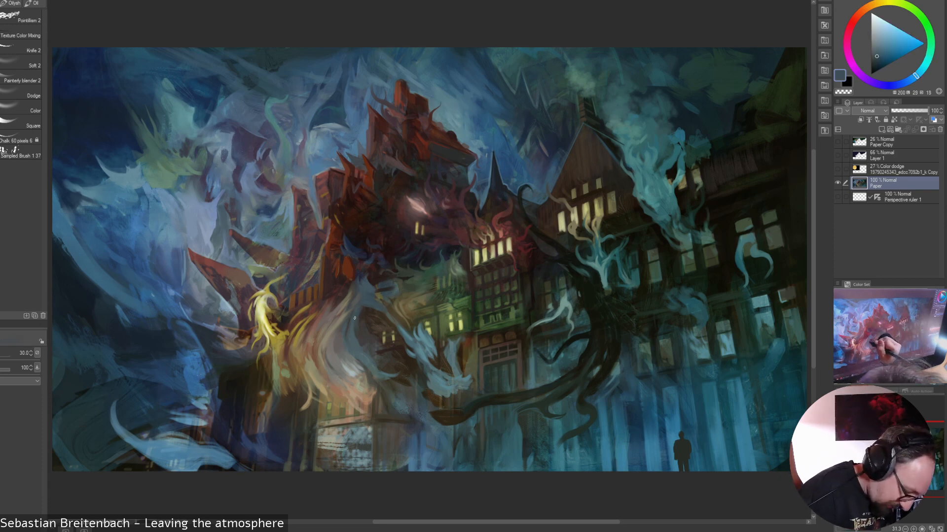
pyautogui.keyDown('alt'); pyautogui.click(361, 311); pyautogui.keyUp('alt')
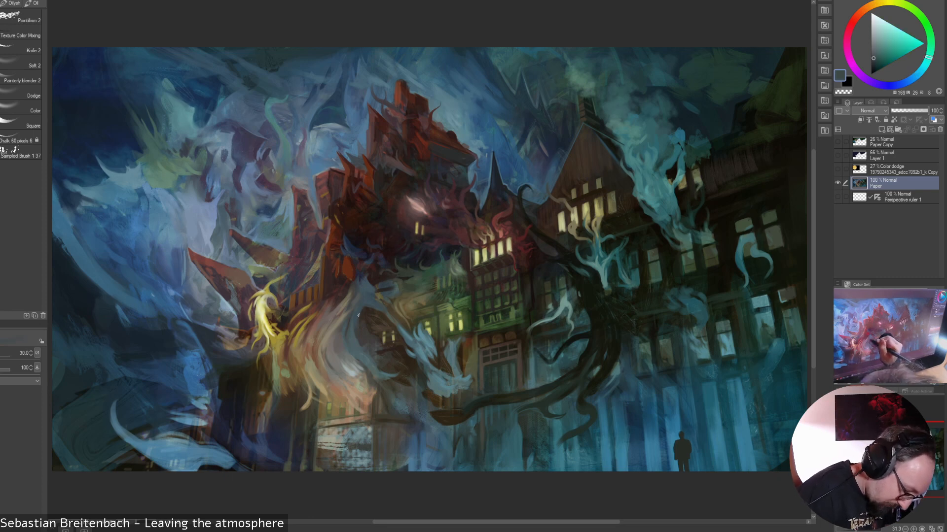
pyautogui.keyDown('alt'); pyautogui.click(354, 316); pyautogui.keyUp('alt')
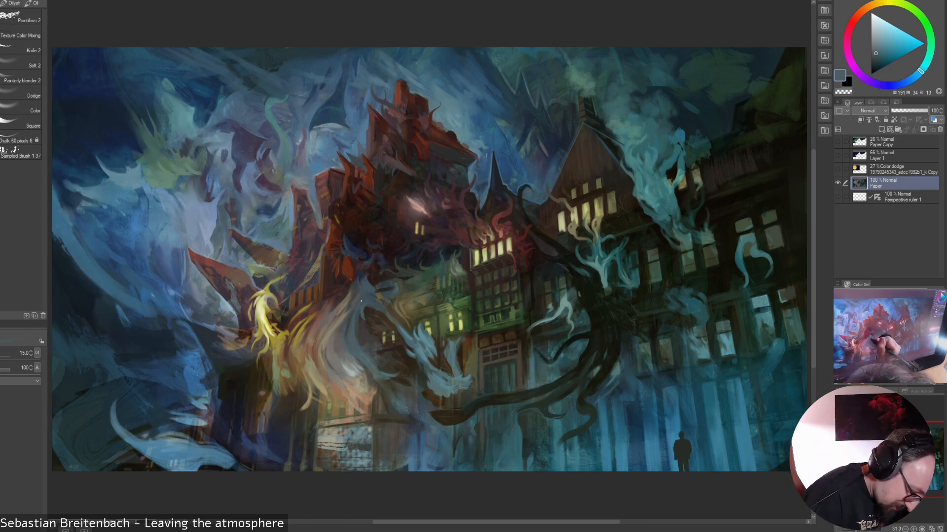
# Refine the pale swirl's edge toward the yellow flame with sampled ochre, grey-brown and reddish tones, using a brush size of about 15
pyautogui.keyDown('alt'); pyautogui.click(348, 312); pyautogui.keyUp('alt')
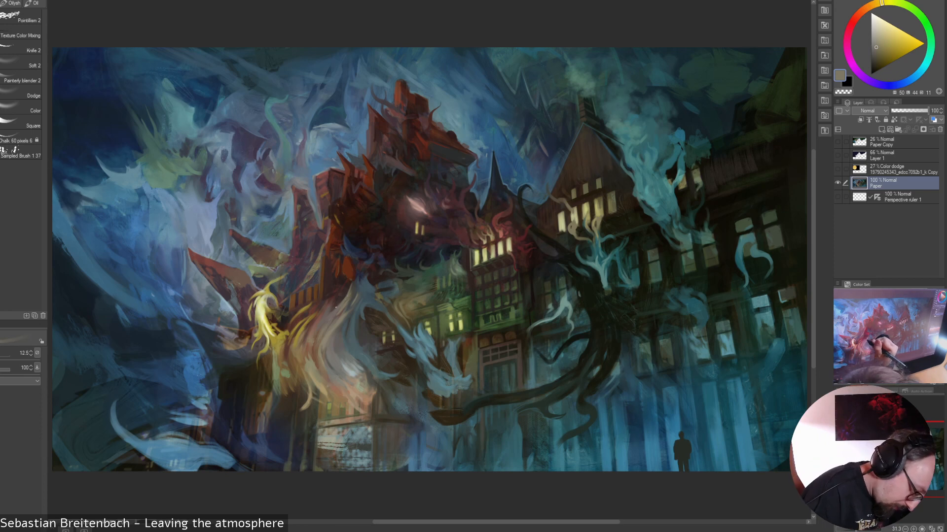
pyautogui.keyDown('alt'); pyautogui.click(335, 312); pyautogui.keyUp('alt')
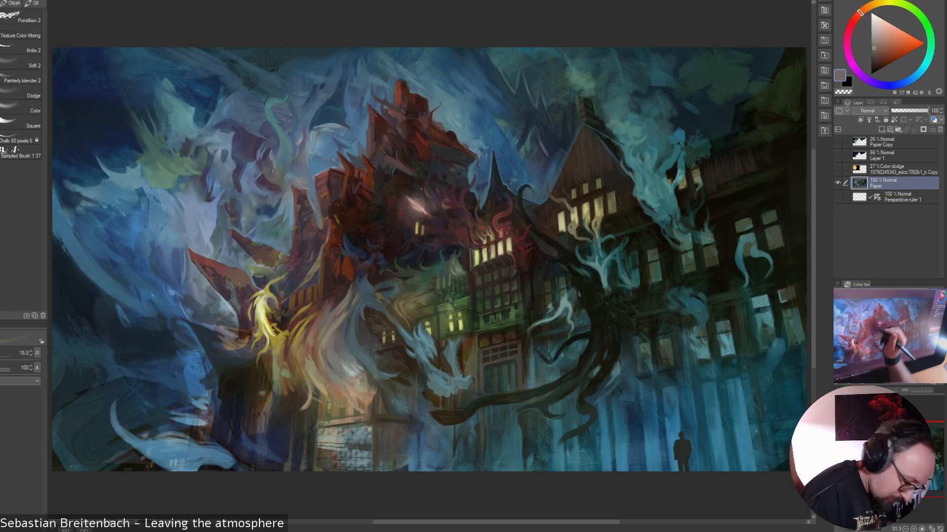
pyautogui.keyDown('alt'); pyautogui.click(337, 314); pyautogui.keyUp('alt')
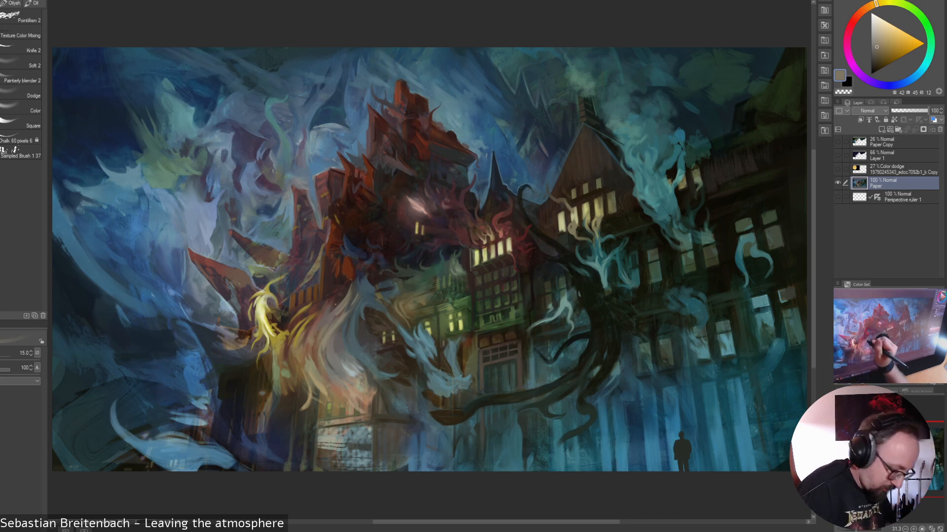
pyautogui.keyDown('alt'); pyautogui.click(333, 307); pyautogui.keyUp('alt')
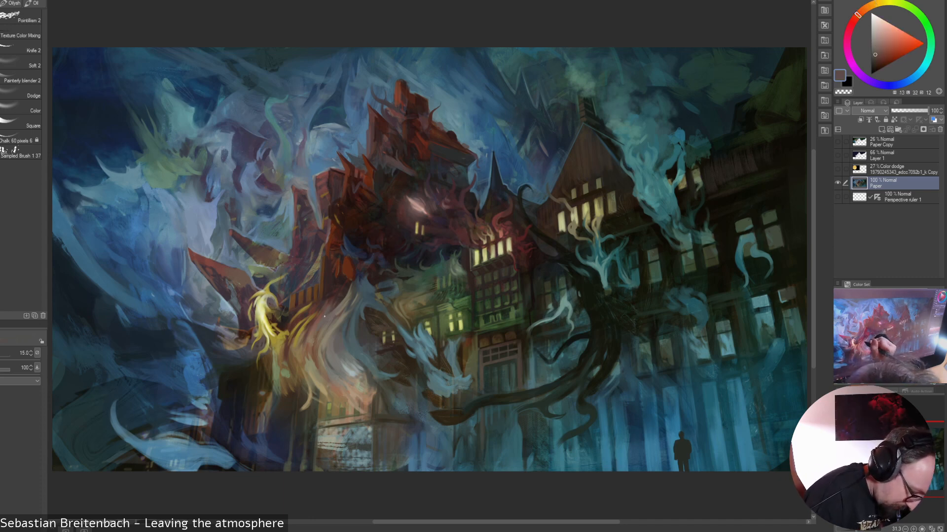
pyautogui.keyDown('alt'); pyautogui.click(340, 322); pyautogui.keyUp('alt')
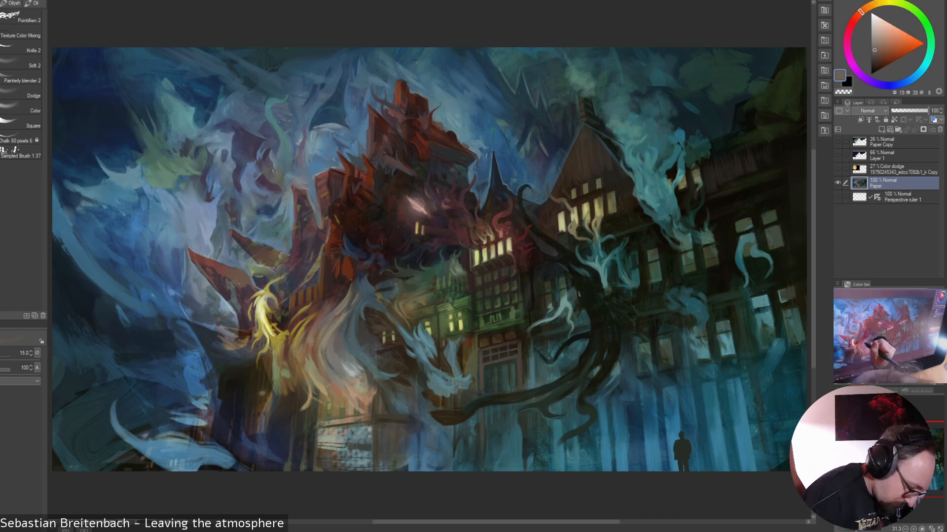
pyautogui.keyDown('alt'); pyautogui.click(314, 328); pyautogui.keyUp('alt')
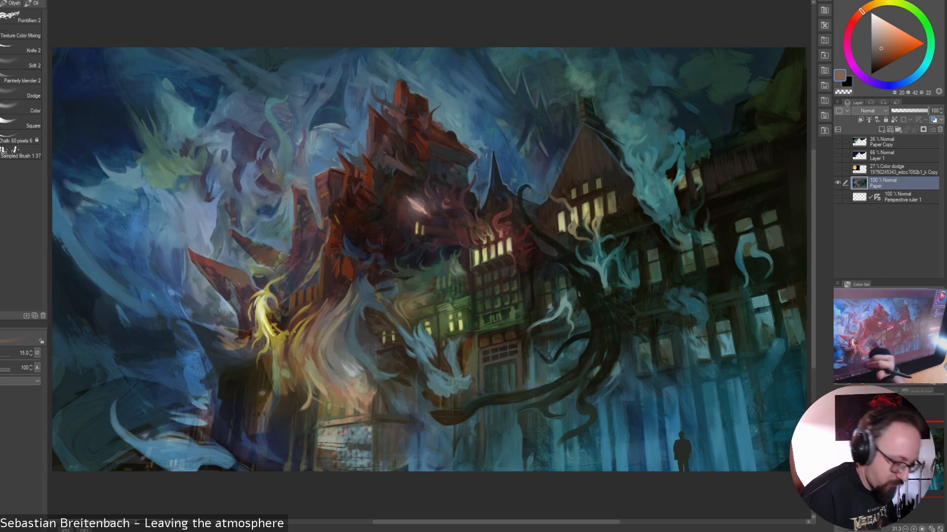
pyautogui.keyDown('alt'); pyautogui.click(294, 339); pyautogui.keyUp('alt')
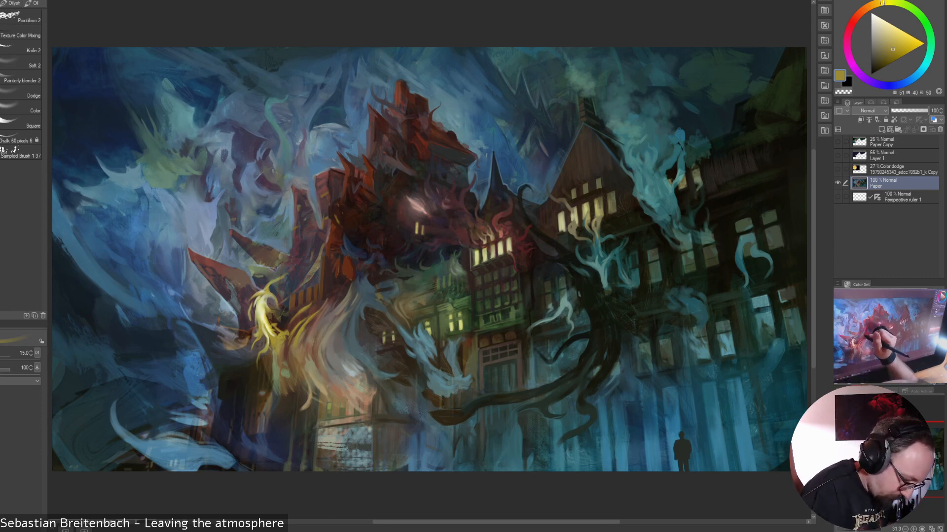
# Touch up the red tower's base with sampled dark tones and paint pale yellow on the neighbouring flame at brush size 30
pyautogui.keyDown('alt'); pyautogui.click(330, 261); pyautogui.keyUp('alt')
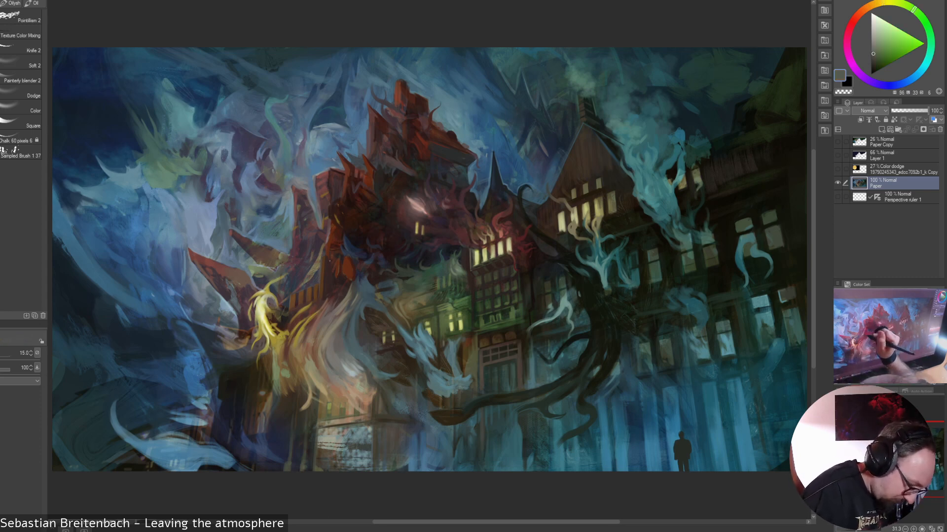
pyautogui.keyDown('alt'); pyautogui.click(317, 277); pyautogui.keyUp('alt')
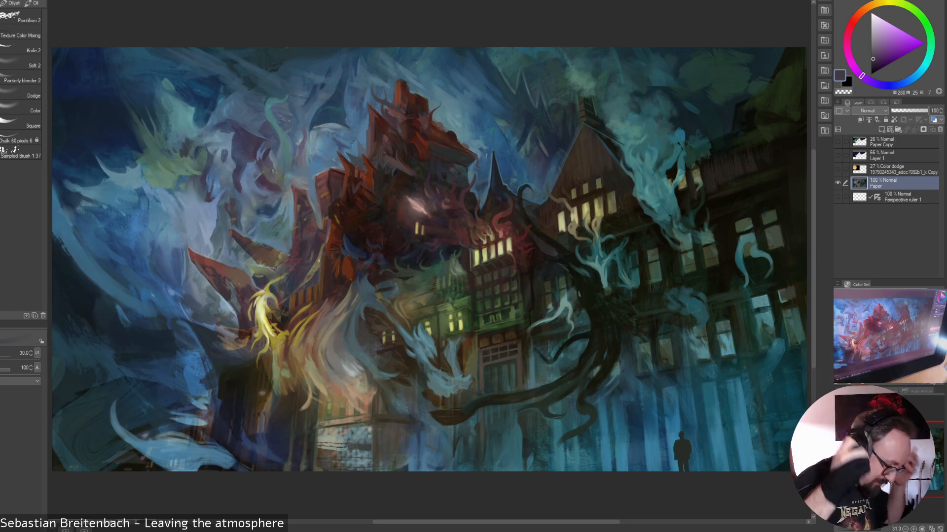
pyautogui.keyDown('alt'); pyautogui.click(261, 312); pyautogui.keyUp('alt')
pyautogui.moveTo(273, 338); pyautogui.dragTo(277, 344)
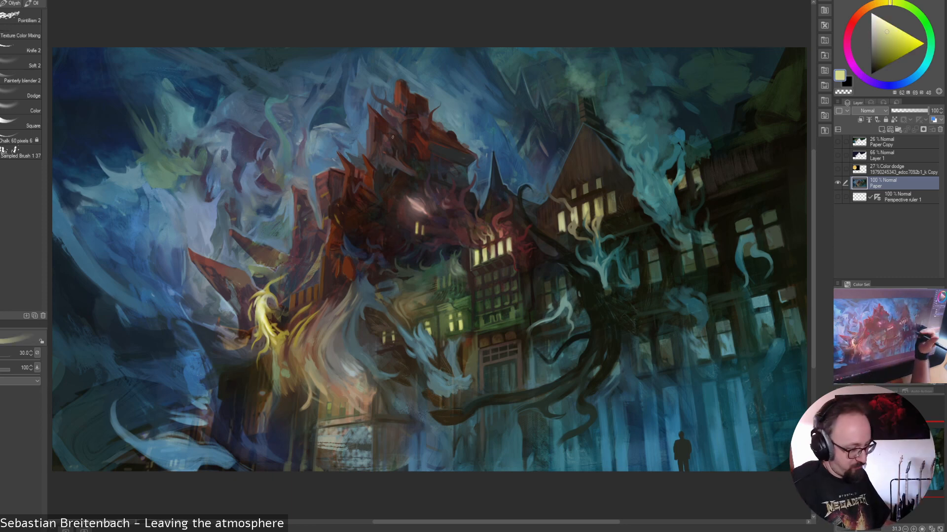
# Touch up the reddish roof spikes above the yellow flame with sampled dark red-brown and ochre tones at brush sizes 30 and 15
pyautogui.keyDown('alt'); pyautogui.click(282, 263); pyautogui.keyUp('alt')
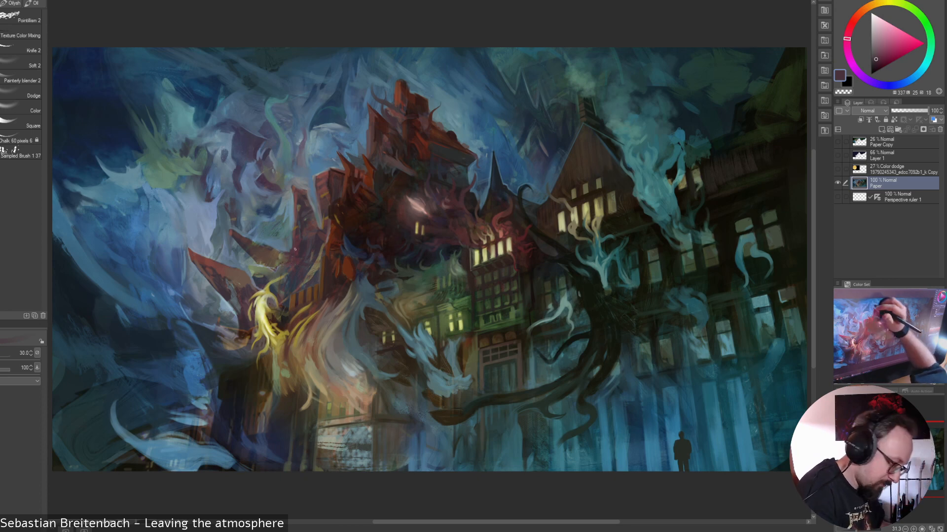
pyautogui.keyDown('alt'); pyautogui.click(264, 248); pyautogui.keyUp('alt')
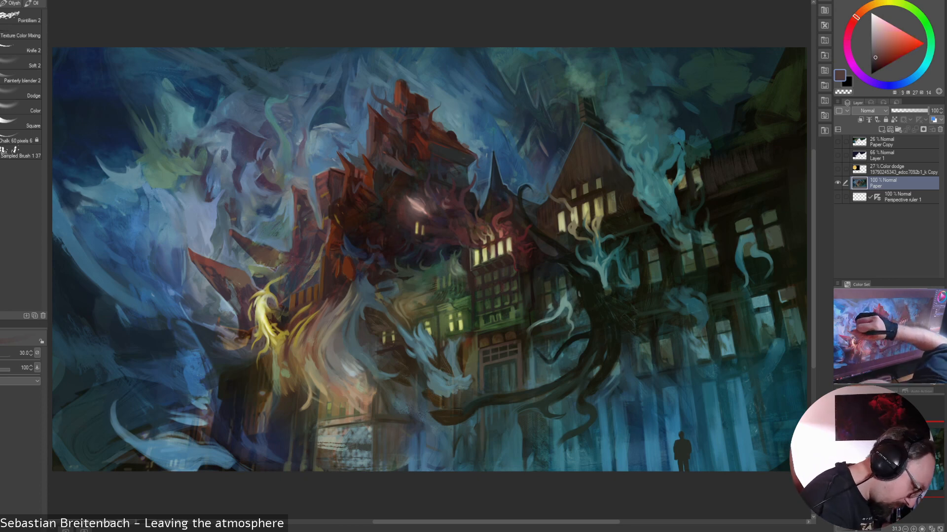
pyautogui.keyDown('alt'); pyautogui.click(252, 245); pyautogui.keyUp('alt')
pyautogui.keyDown('alt'); pyautogui.click(250, 248); pyautogui.keyUp('alt')
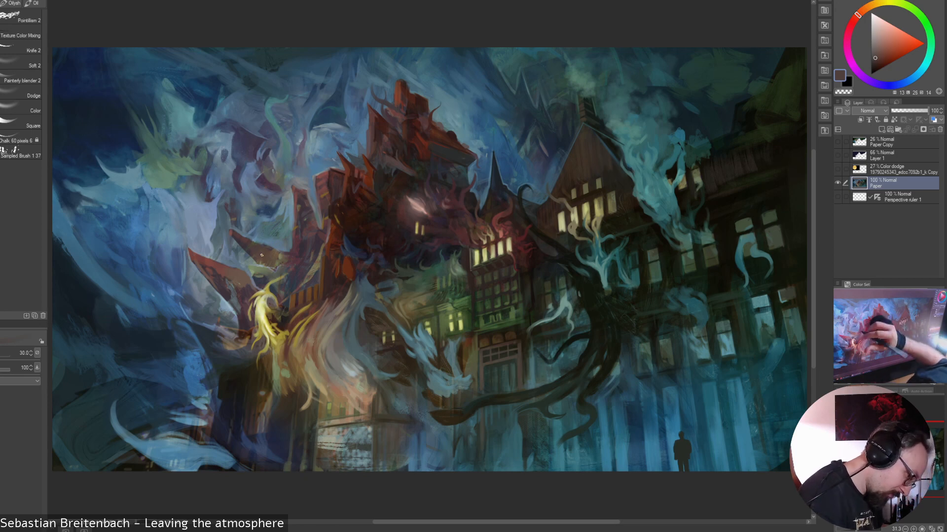
pyautogui.keyDown('alt'); pyautogui.click(253, 257); pyautogui.keyUp('alt')
pyautogui.keyDown('alt'); pyautogui.click(258, 261); pyautogui.keyUp('alt')
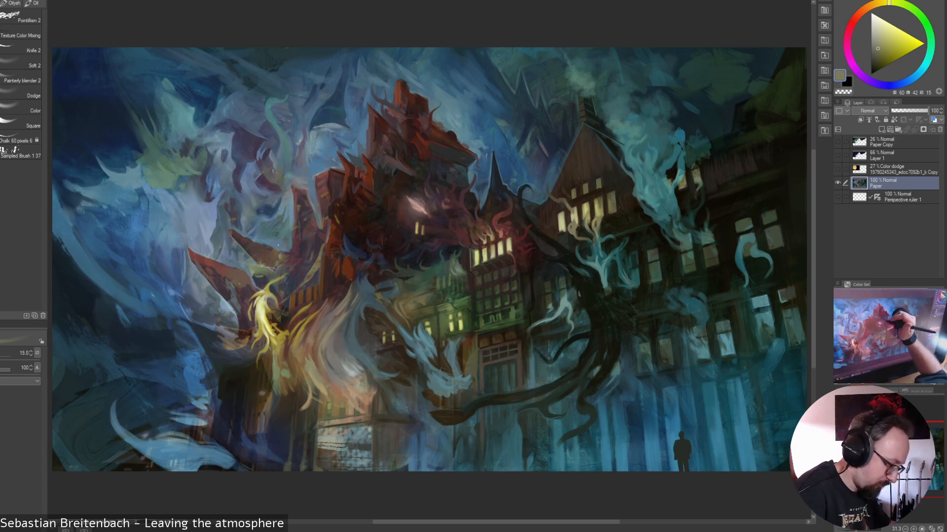
# Paint a pale blue edge on the dark roof beside the yellow flame at brush size 15, and darken beneath it at size 60
pyautogui.keyDown('alt'); pyautogui.click(222, 308); pyautogui.keyUp('alt')
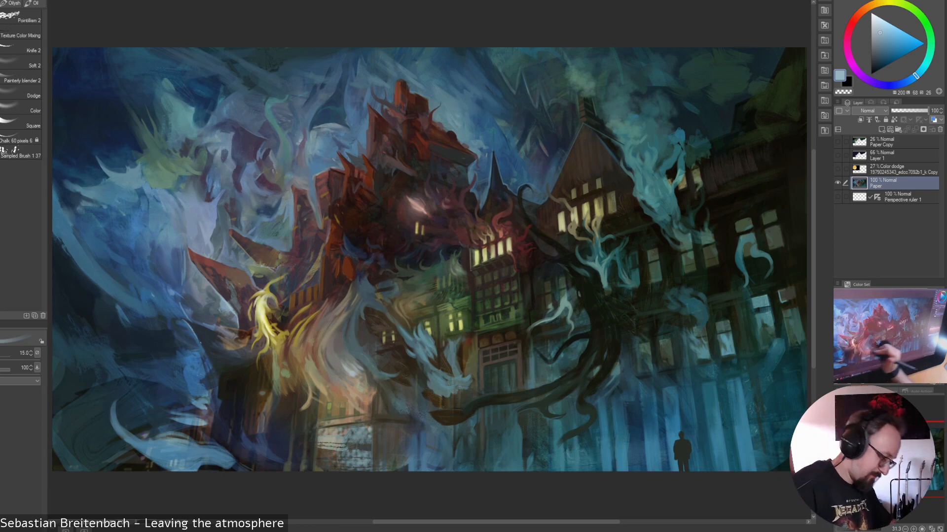
pyautogui.moveTo(204, 352); pyautogui.dragTo(219, 378)
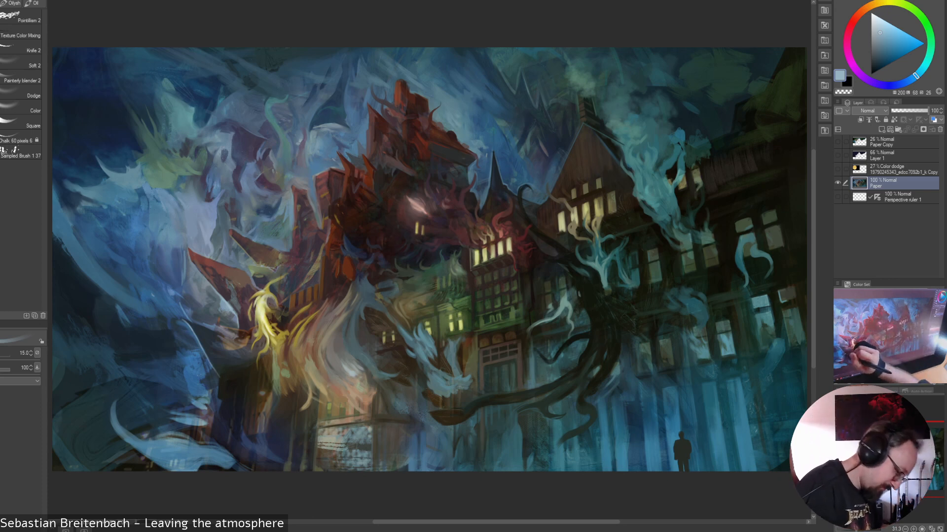
pyautogui.keyDown('alt'); pyautogui.click(222, 377); pyautogui.keyUp('alt')
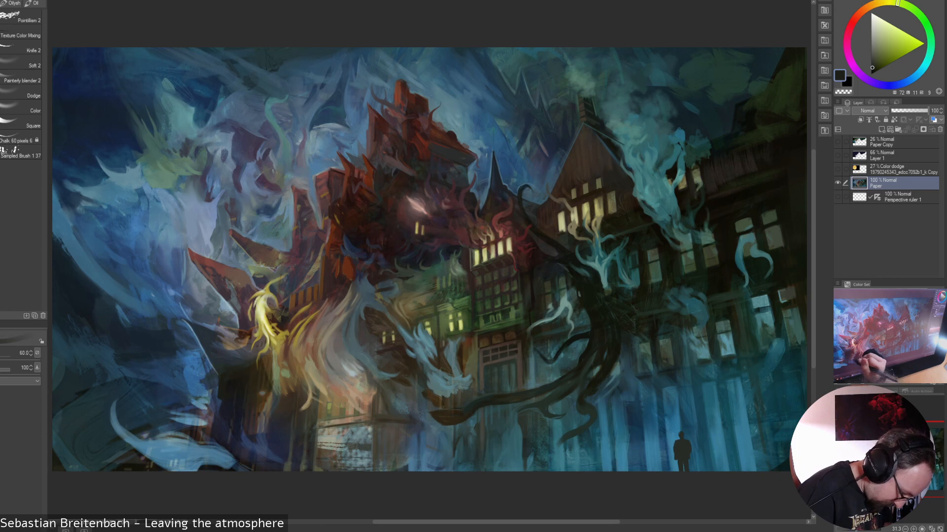
# Paint sampled dark blue at the building base below the flame at brush sizes 45 and 70, and extend the flame's lower strands in sampled olive
pyautogui.keyDown('alt'); pyautogui.click(265, 427); pyautogui.keyUp('alt')
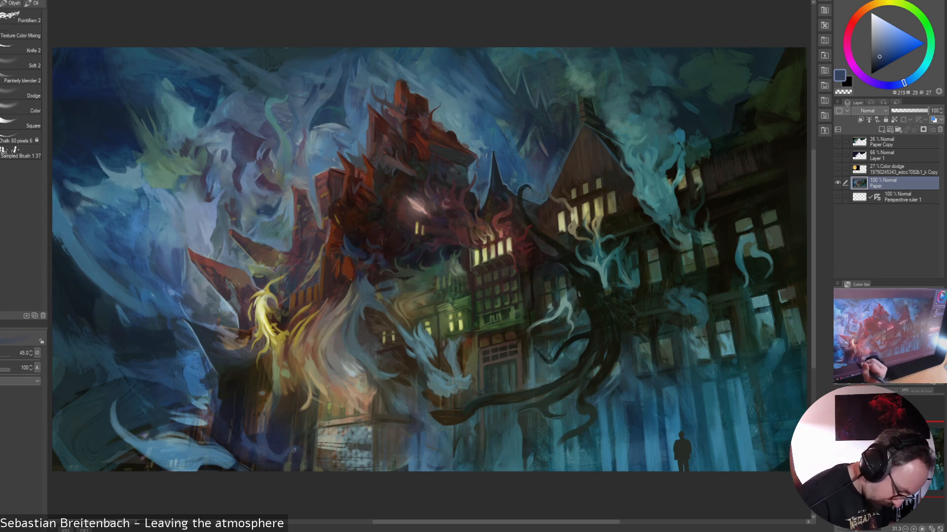
pyautogui.press(']')
pyautogui.press(']')
pyautogui.press(']')
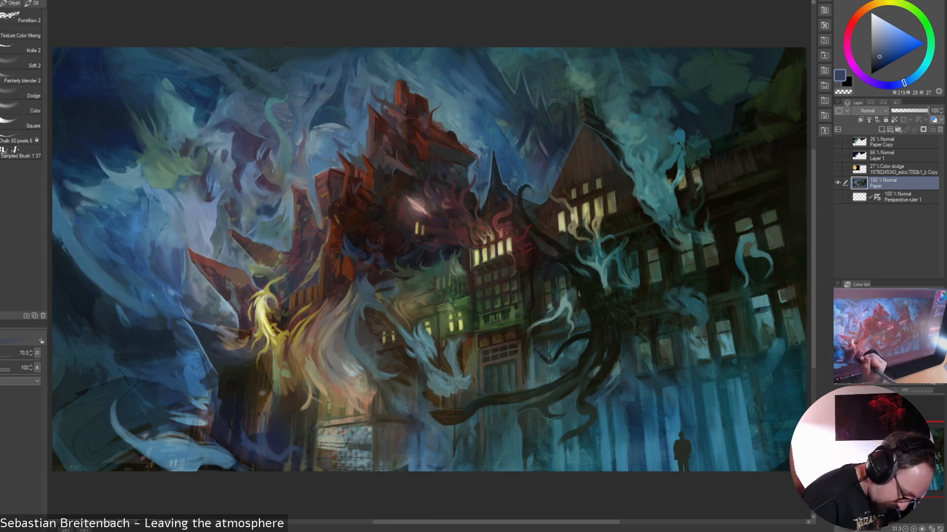
pyautogui.keyDown('alt'); pyautogui.click(277, 379); pyautogui.keyUp('alt')
pyautogui.keyDown('alt'); pyautogui.click(278, 374); pyautogui.keyUp('alt')
pyautogui.moveTo(279, 379); pyautogui.dragTo(273, 411)
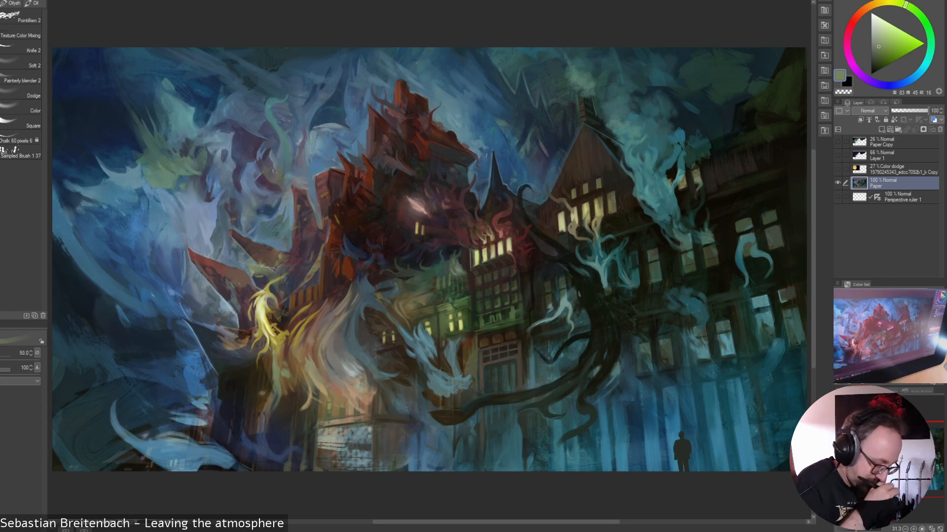
# Refine the area below the flame's lower strands with sampled dark blue at brush size 45 and dark olive at size 25
pyautogui.press('[')
pyautogui.press('[')
pyautogui.press('[')
pyautogui.press('[')
pyautogui.press('[')
pyautogui.keyDown('alt'); pyautogui.click(266, 428); pyautogui.keyUp('alt')
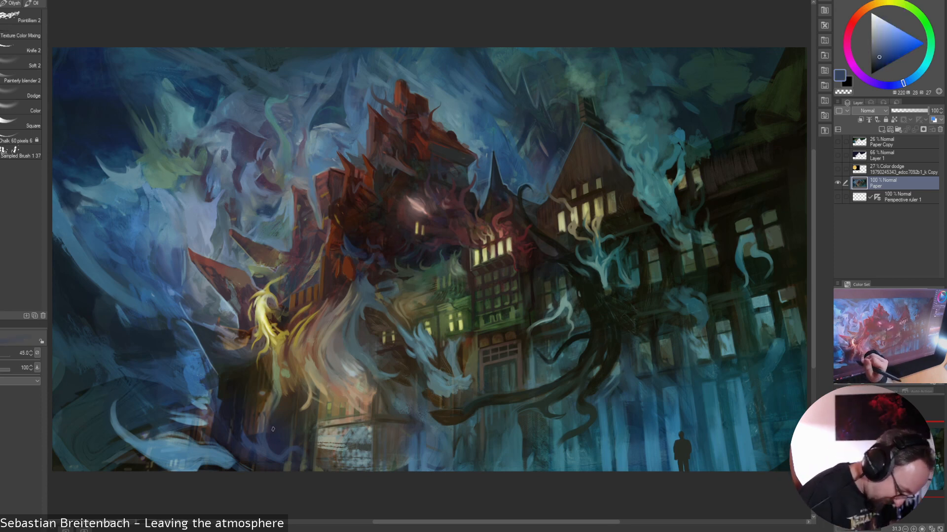
pyautogui.keyDown('alt'); pyautogui.click(265, 407); pyautogui.keyUp('alt')
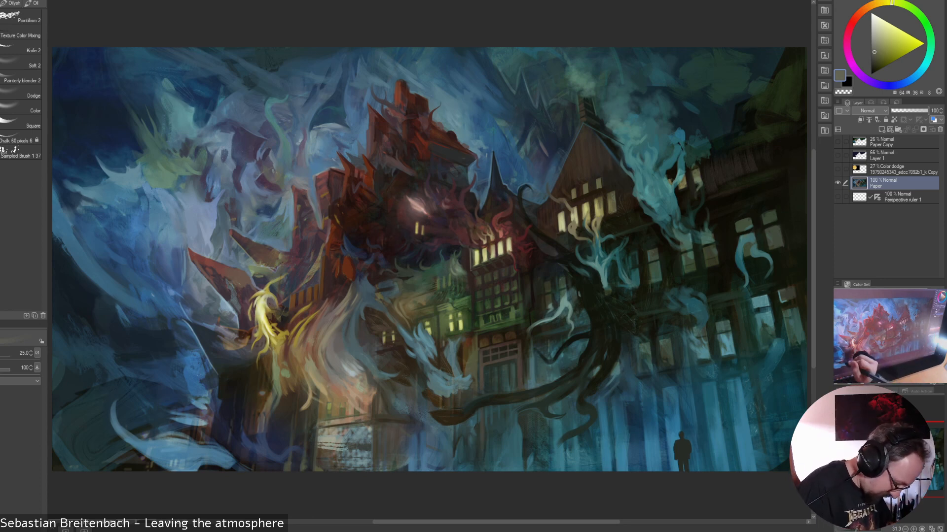
# Paint a curved blue wisp above the pale blue tentacle and blend its surroundings with sampled blue tones at brush size 25
pyautogui.keyDown('alt'); pyautogui.click(205, 420); pyautogui.keyUp('alt')
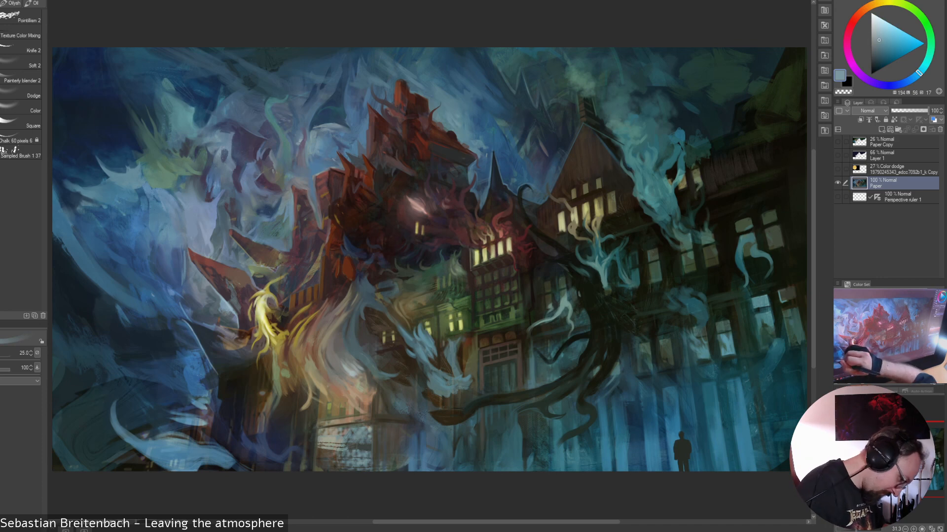
pyautogui.keyDown('alt'); pyautogui.click(183, 418); pyautogui.keyUp('alt')
pyautogui.moveTo(162, 406)
pyautogui.mouseDown()
pyautogui.moveTo(171, 419)
pyautogui.moveTo(138, 387)
pyautogui.moveTo(175, 417)
pyautogui.mouseUp()
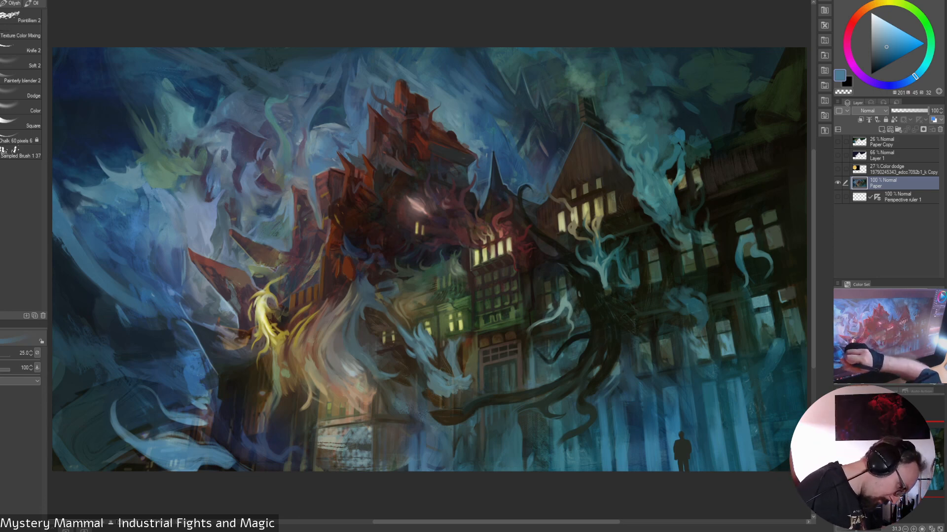
pyautogui.keyDown('alt'); pyautogui.click(206, 423); pyautogui.keyUp('alt')
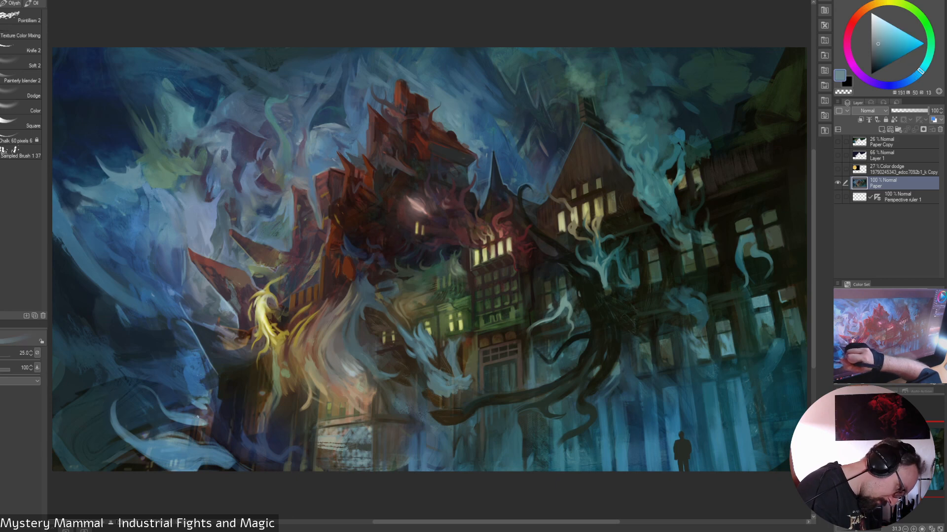
pyautogui.keyDown('alt'); pyautogui.click(202, 420); pyautogui.keyUp('alt')
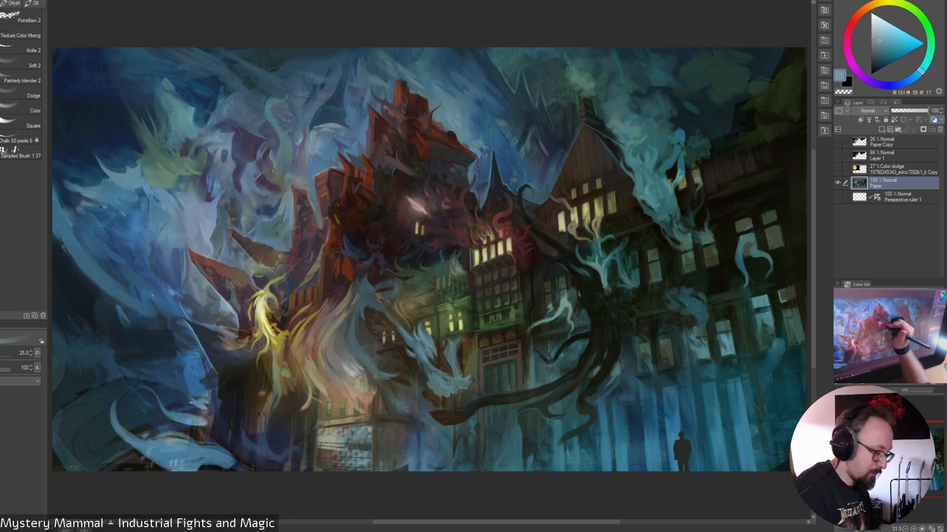
pyautogui.keyDown('alt'); pyautogui.click(188, 393); pyautogui.keyUp('alt')
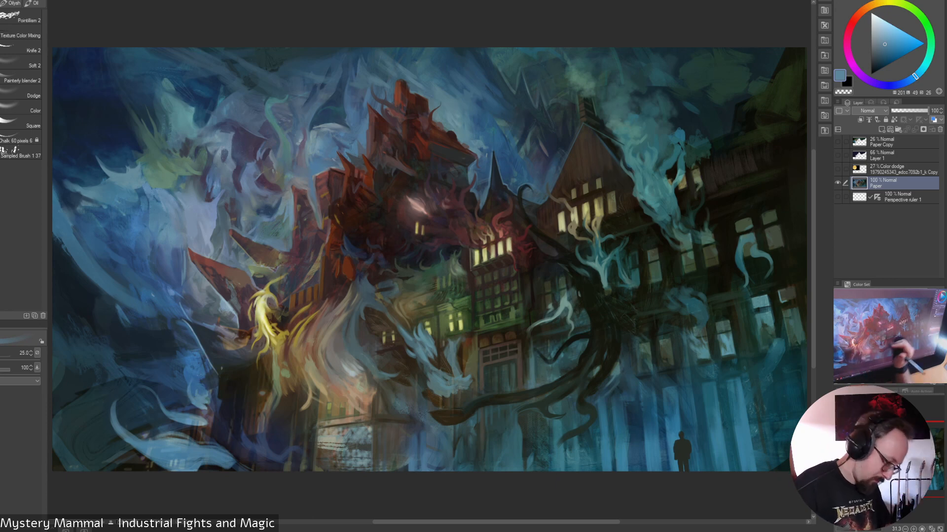
# Show the perspective ruler and paint dark violet vertical strokes on the facade beside the blue wisp at brush sizes 40 and 45
pyautogui.keyDown('alt'); pyautogui.click(209, 410); pyautogui.keyUp('alt')
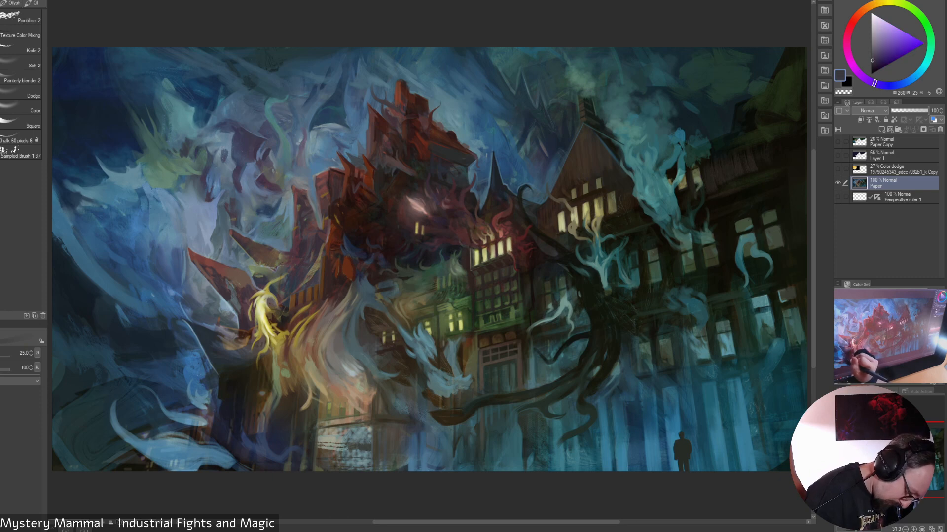
pyautogui.keyDown('alt'); pyautogui.click(213, 414); pyautogui.keyUp('alt')
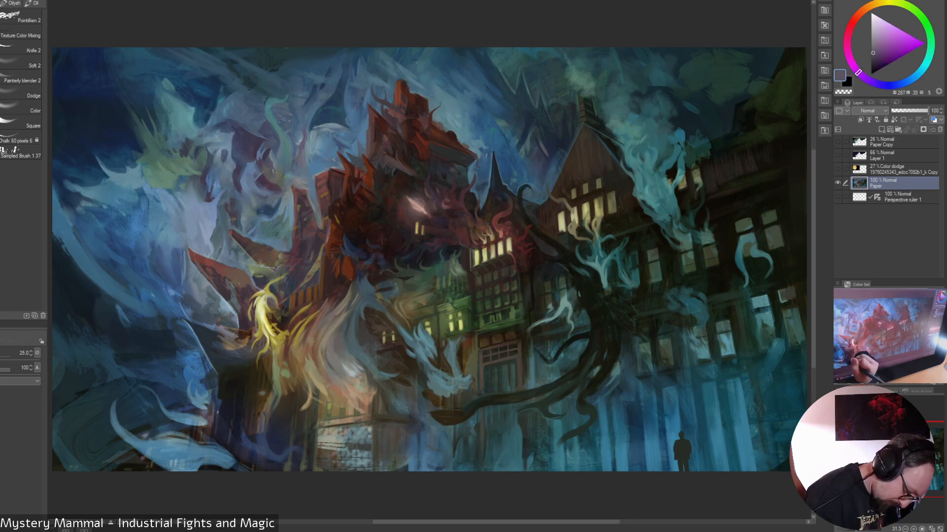
pyautogui.click(837, 197)
pyautogui.press(']')
pyautogui.moveTo(219, 416); pyautogui.dragTo(221, 437)
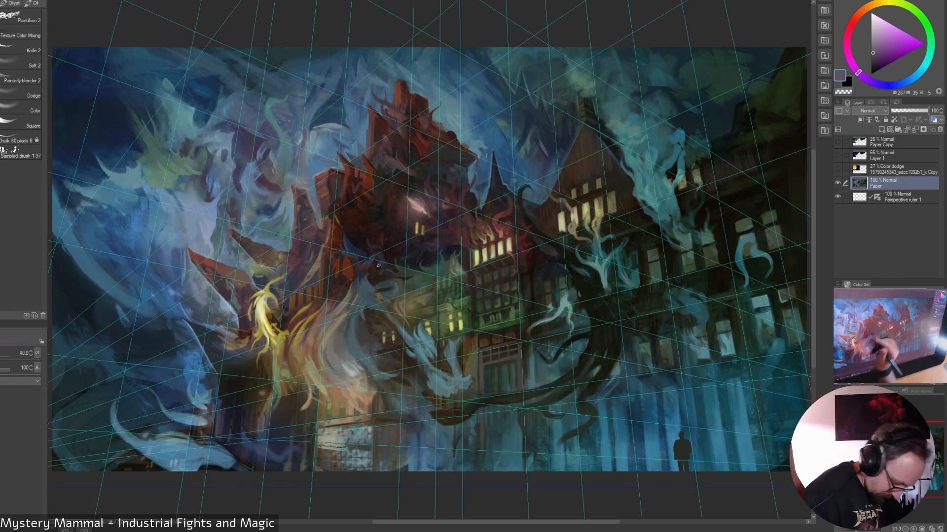
pyautogui.press(']')
pyautogui.moveTo(230, 406); pyautogui.dragTo(226, 437)
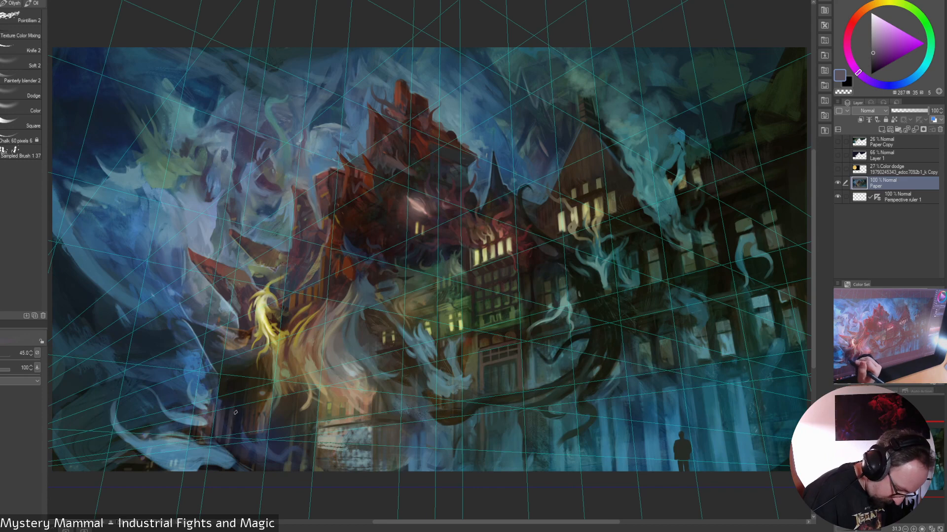
# Develop the dark facade below the roof with sampled dark blue and near-black tones at brush size 45, and hide the perspective ruler
pyautogui.keyDown('alt'); pyautogui.click(245, 447); pyautogui.keyUp('alt')
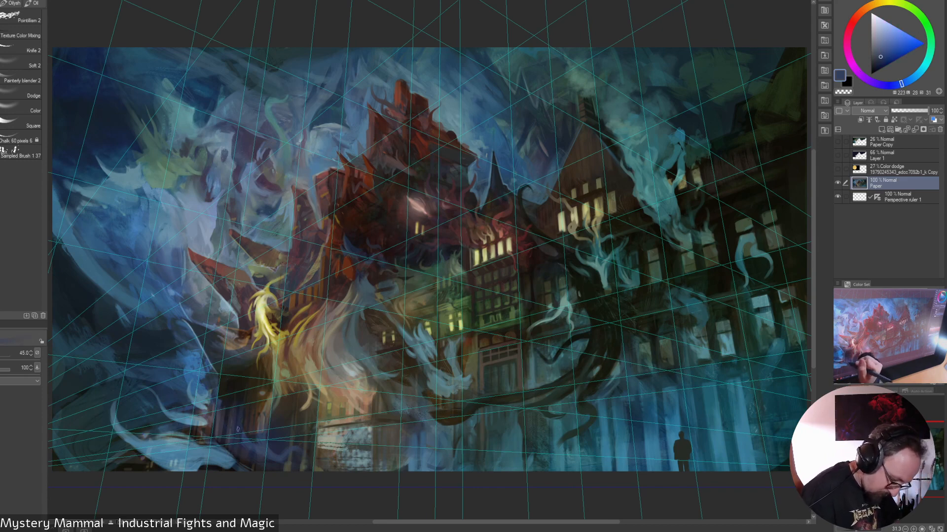
pyautogui.keyDown('alt'); pyautogui.click(235, 389); pyautogui.keyUp('alt')
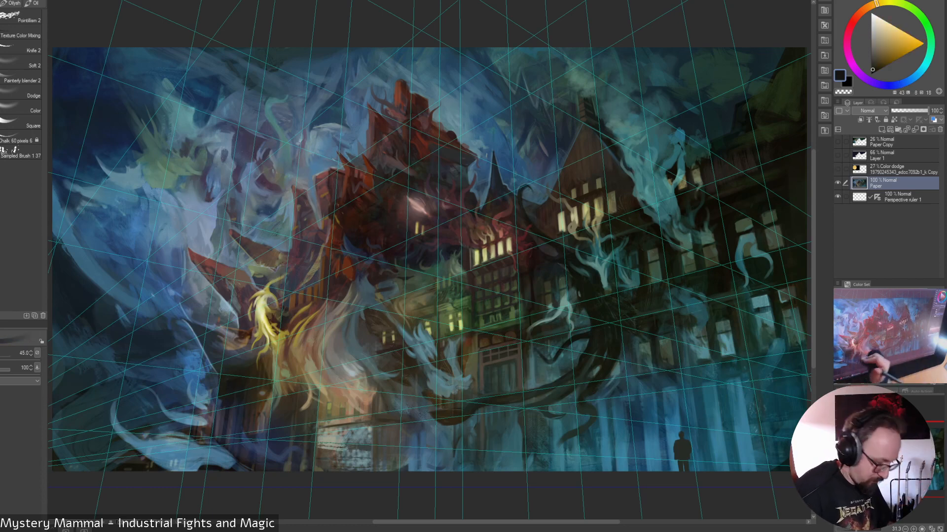
pyautogui.keyDown('alt'); pyautogui.click(234, 437); pyautogui.keyUp('alt')
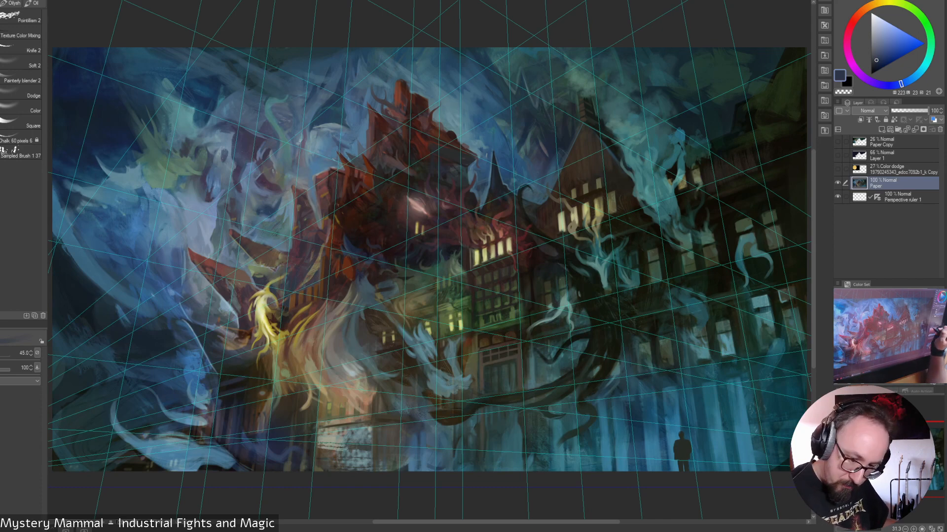
pyautogui.click(838, 197)
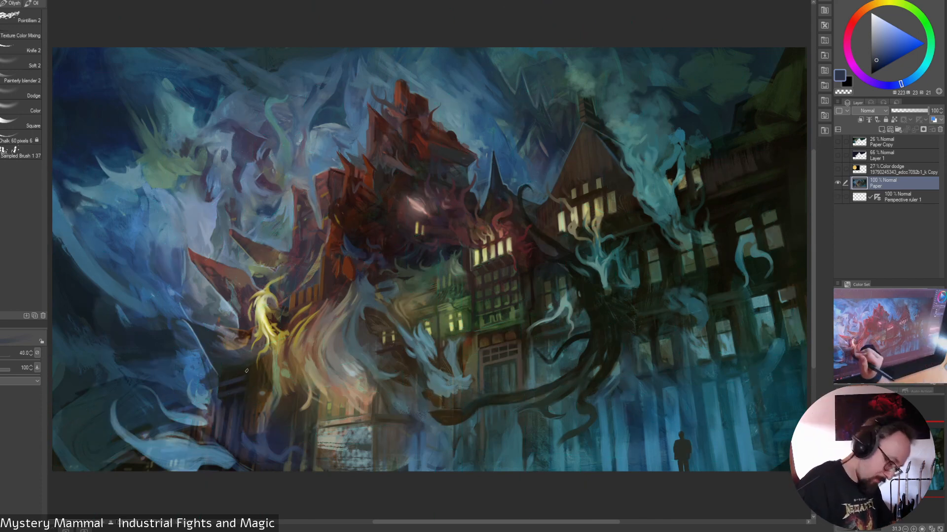
# Darken the upper wall between the blue wisp and the yellow flame with a sampled near-black brown at brush sizes 100 and 35
pyautogui.press('[')
pyautogui.keyDown('alt'); pyautogui.click(232, 380); pyautogui.keyUp('alt')
pyautogui.press(']')
pyautogui.press(']')
pyautogui.press(']')
pyautogui.press(']')
pyautogui.press(']')
pyautogui.press(']')
pyautogui.press(']')
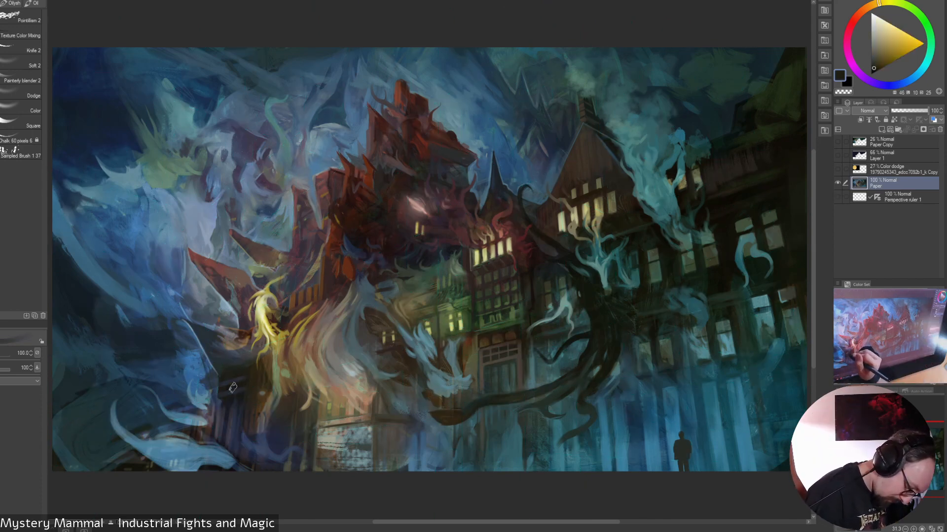
pyautogui.press('[')
pyautogui.press('[')
pyautogui.press('[')
pyautogui.press('[')
pyautogui.press('[')
pyautogui.press('[')
pyautogui.press('[')
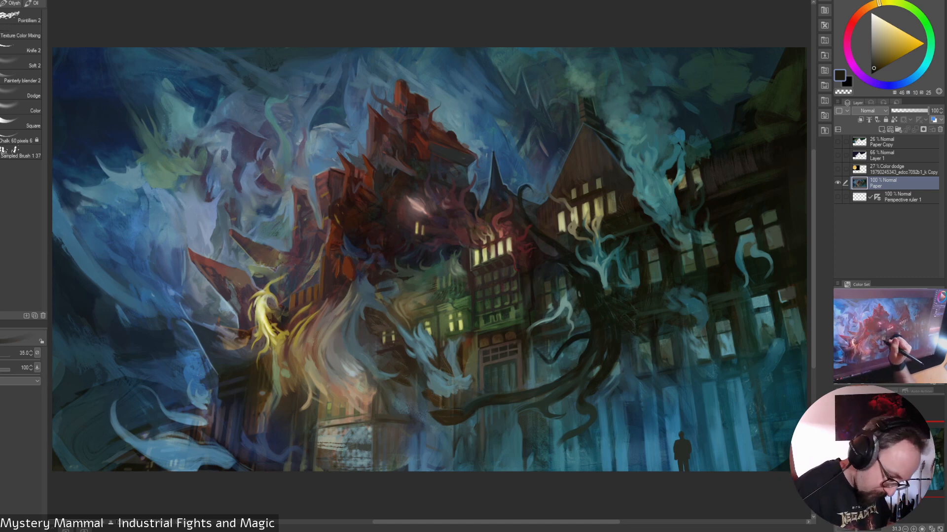
# Tint the dark wall beside the flame's lower strands with dark green sampled from the central facade and nearby dark olive at brush size 80
pyautogui.keyDown('alt'); pyautogui.click(510, 313); pyautogui.keyUp('alt')
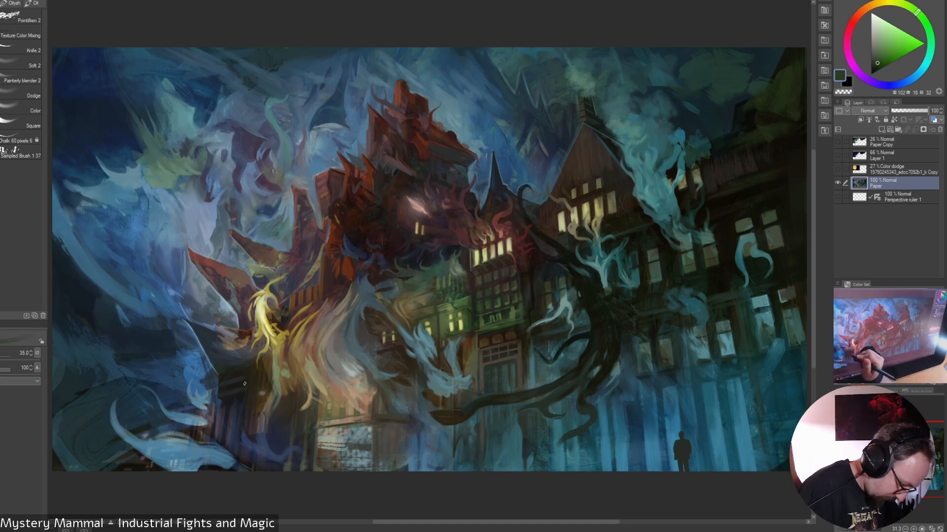
pyautogui.press(']')
pyautogui.press(']')
pyautogui.press(']')
pyautogui.press(']')
pyautogui.press(']')
pyautogui.press(']')
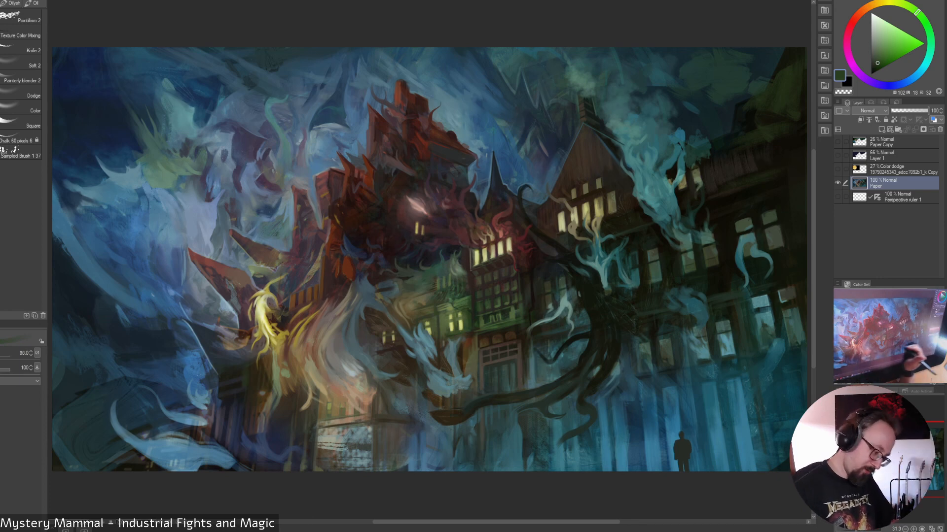
pyautogui.keyDown('alt'); pyautogui.click(247, 369); pyautogui.keyUp('alt')
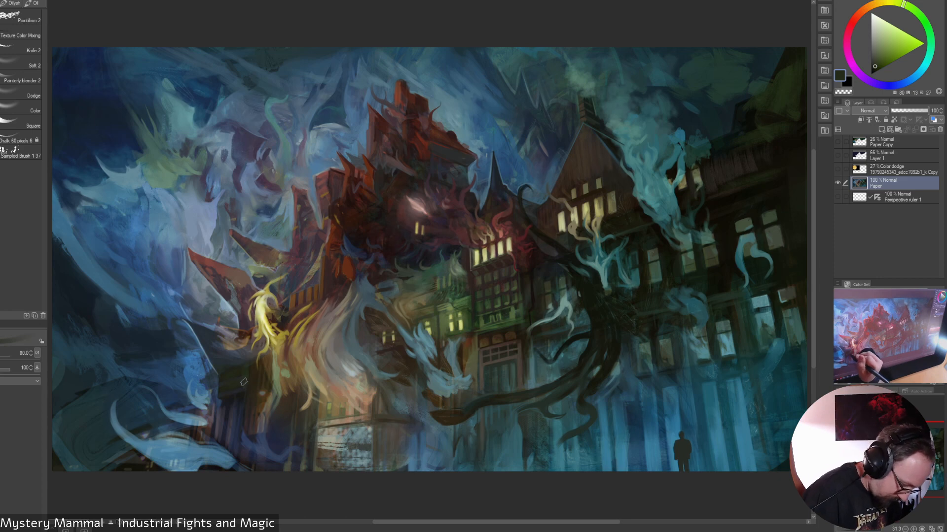
pyautogui.keyDown('alt'); pyautogui.click(247, 370); pyautogui.keyUp('alt')
# Refine the wall around the flame's lower strands with sampled near-black, dark blue and brown tones at brush sizes 35 and 20
pyautogui.press('[')
pyautogui.press('[')
pyautogui.press('[')
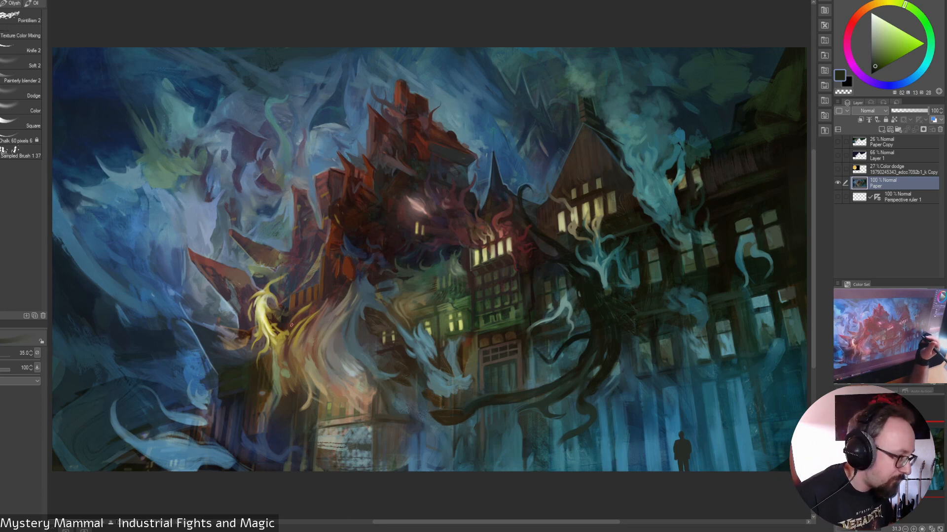
pyautogui.keyDown('alt'); pyautogui.click(259, 392); pyautogui.keyUp('alt')
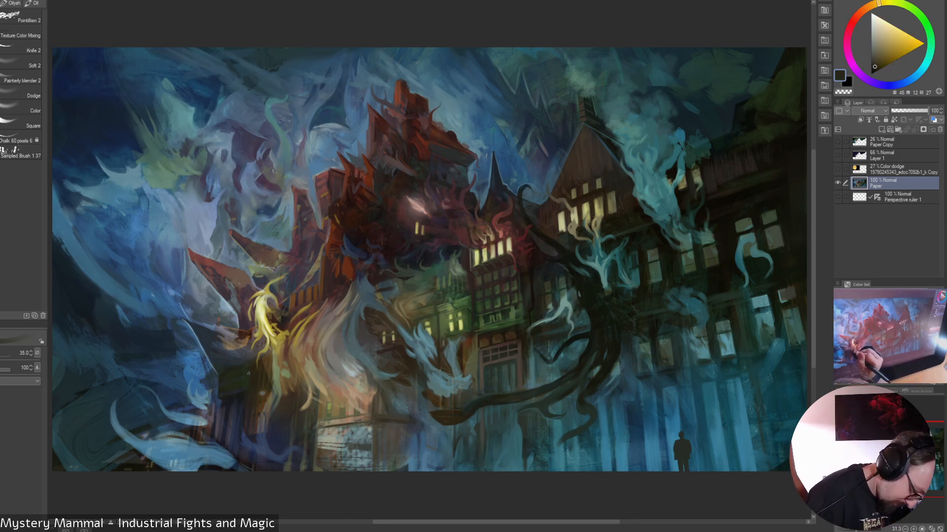
pyautogui.keyDown('alt'); pyautogui.click(254, 434); pyautogui.keyUp('alt')
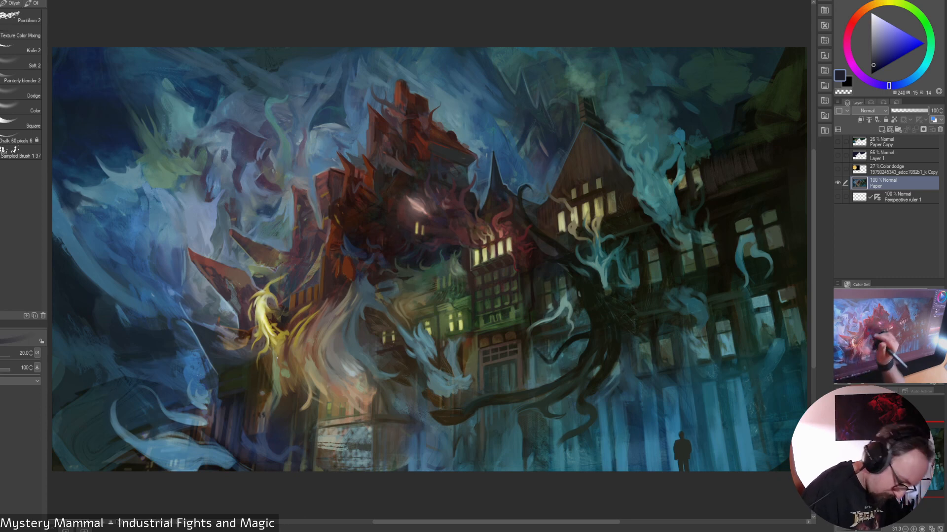
pyautogui.keyDown('alt'); pyautogui.click(262, 394); pyautogui.keyUp('alt')
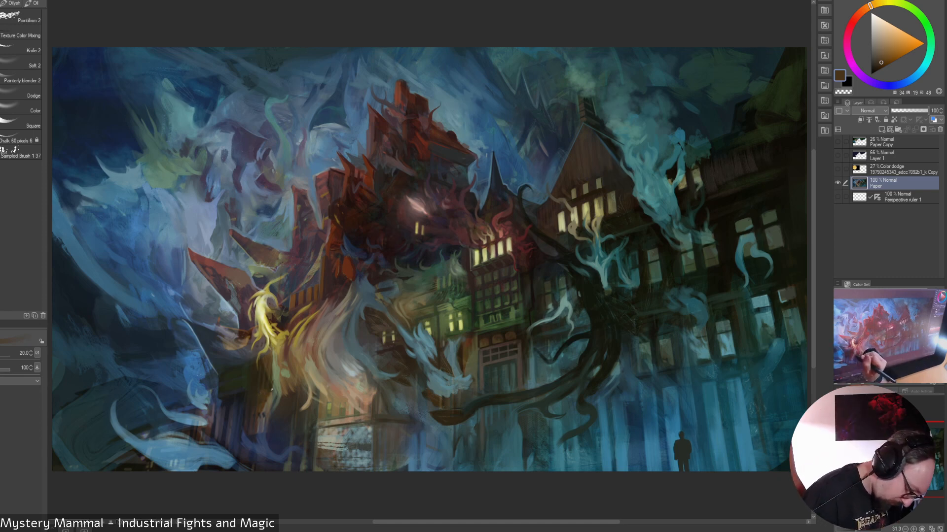
pyautogui.keyDown('alt'); pyautogui.click(258, 391); pyautogui.keyUp('alt')
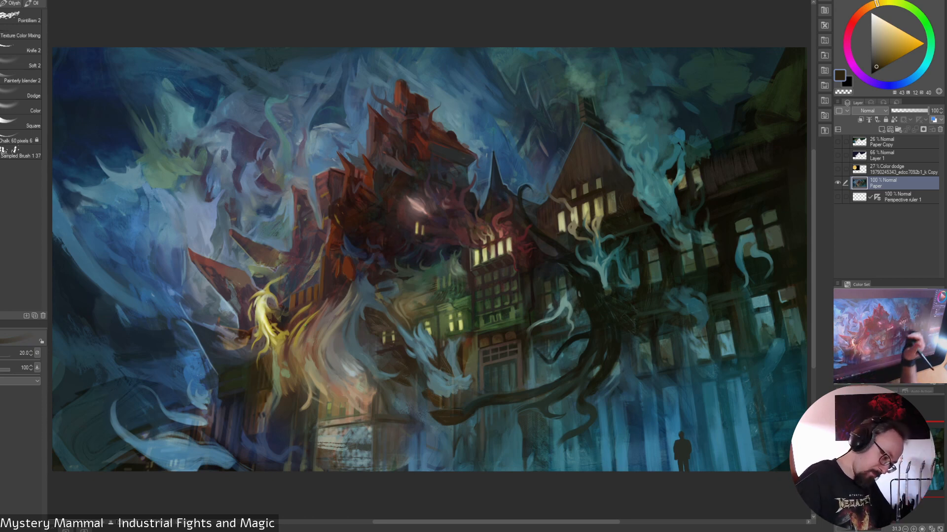
# Blend the dark wall beneath the flame's lower strands with sampled olive, dark brown and dark green tones at brush sizes 20 and 80
pyautogui.keyDown('alt'); pyautogui.click(266, 408); pyautogui.keyUp('alt')
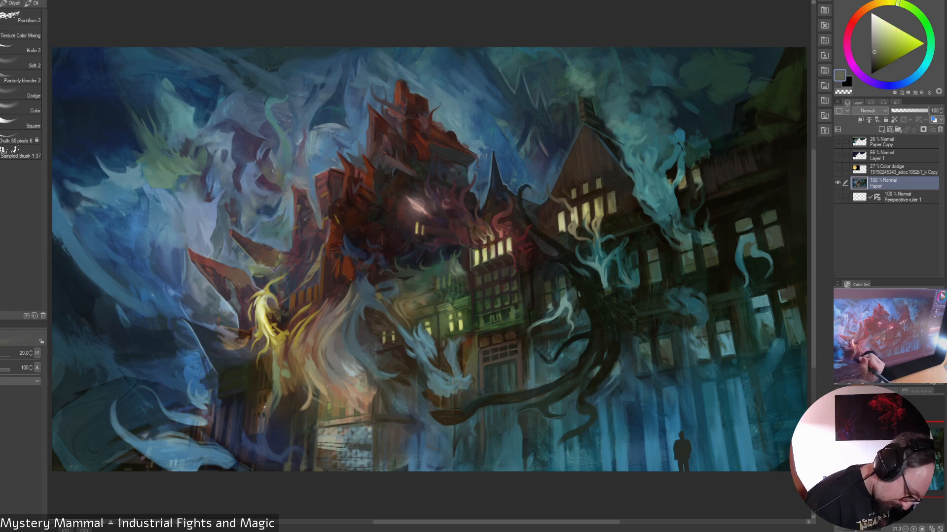
pyautogui.keyDown('alt'); pyautogui.click(259, 420); pyautogui.keyUp('alt')
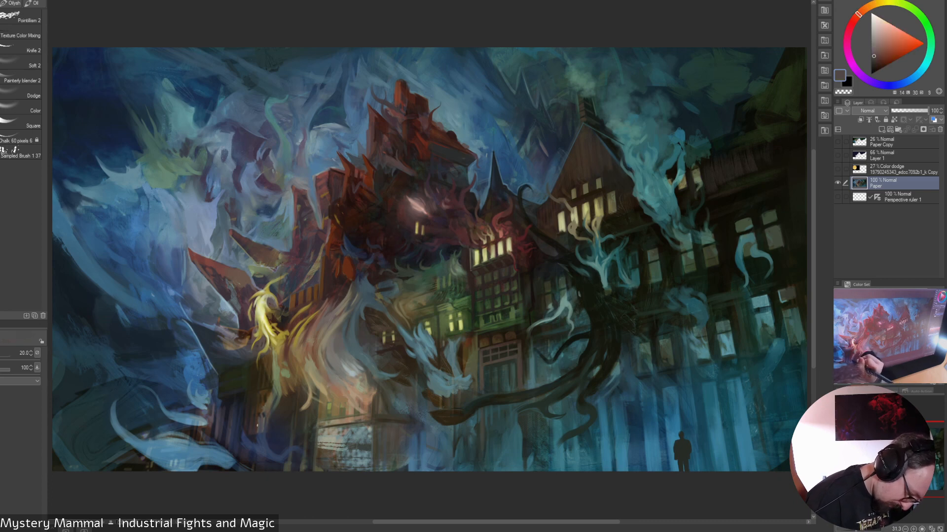
pyautogui.keyDown('alt'); pyautogui.click(276, 412); pyautogui.keyUp('alt')
pyautogui.press(']')
pyautogui.press(']')
pyautogui.press(']')
pyautogui.moveTo(272, 413); pyautogui.dragTo(275, 428)
pyautogui.press(']')
pyautogui.press(']')
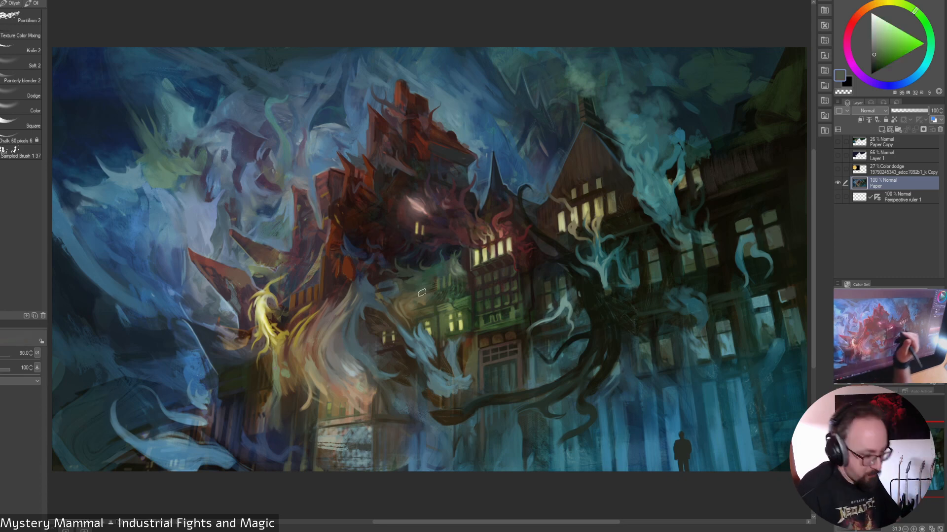
# Rework the brown shadows between the flame's lower strands with nearby sampled browns at brush size 40
pyautogui.press('[')
pyautogui.press('[')
pyautogui.press('[')
pyautogui.keyDown('alt'); pyautogui.click(286, 393); pyautogui.keyUp('alt')
pyautogui.press('[')
pyautogui.press('[')
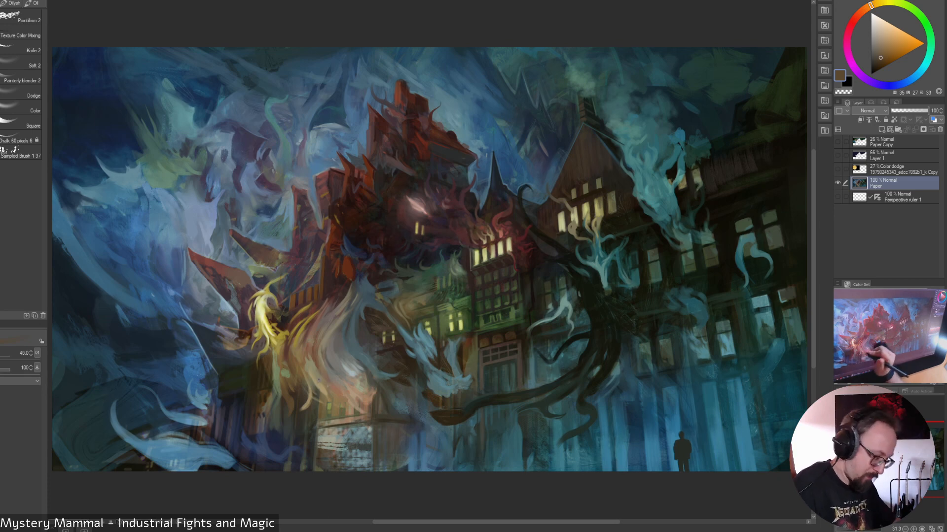
pyautogui.keyDown('alt'); pyautogui.click(295, 393); pyautogui.keyUp('alt')
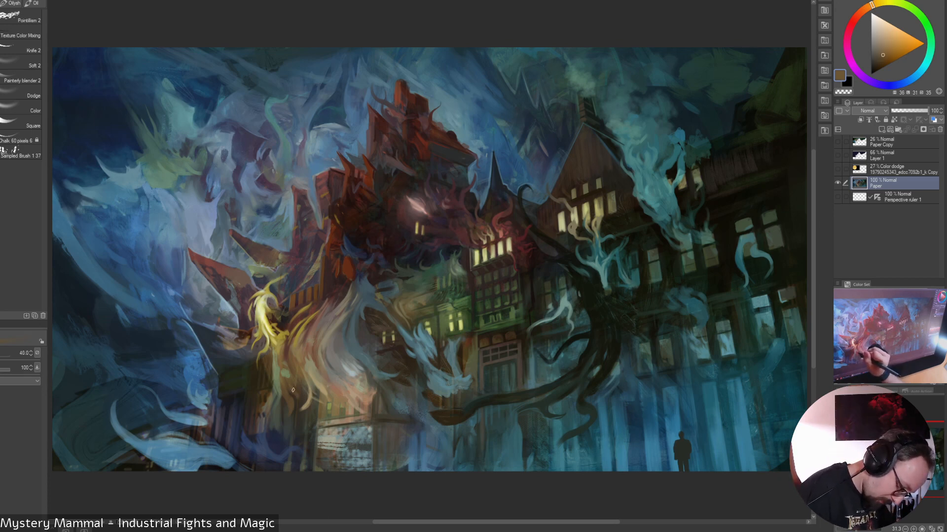
# Refine the flame's trailing lower strands with sampled ochre, brown and olive-gold tones at brush size 20
pyautogui.press('[')
pyautogui.press('[')
pyautogui.keyDown('alt'); pyautogui.click(305, 387); pyautogui.keyUp('alt')
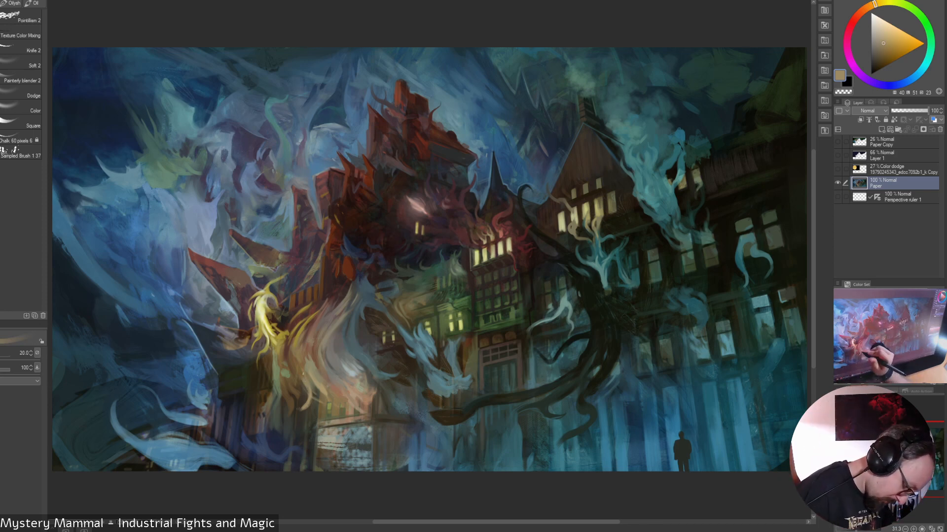
pyautogui.keyDown('alt'); pyautogui.click(295, 382); pyautogui.keyUp('alt')
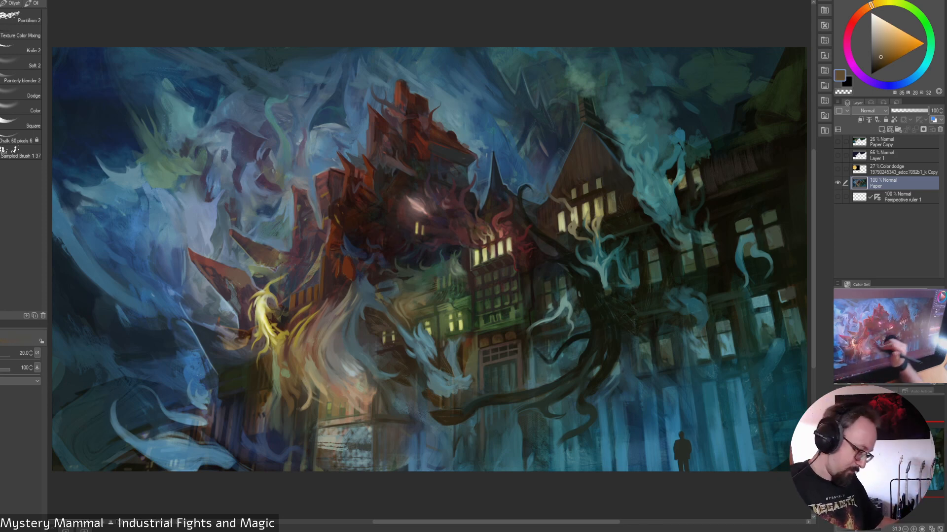
pyautogui.keyDown('alt'); pyautogui.click(279, 361); pyautogui.keyUp('alt')
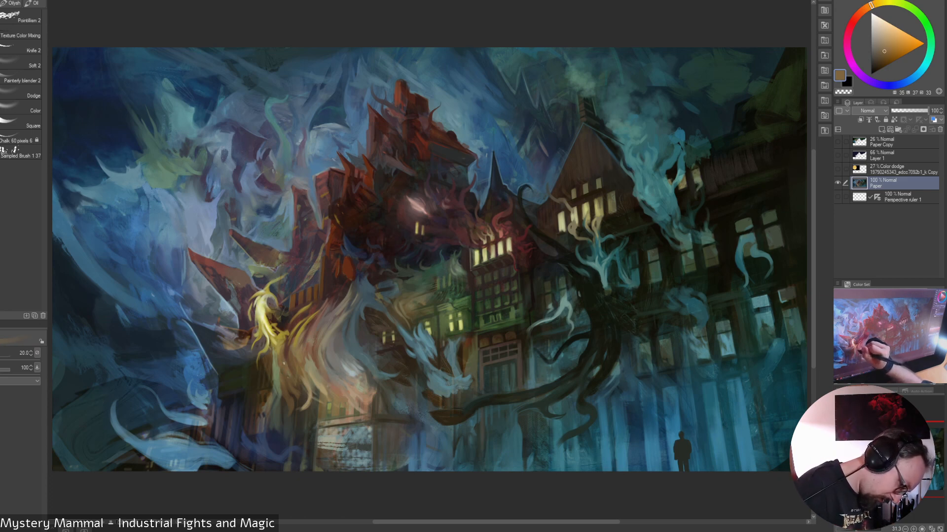
pyautogui.keyDown('alt'); pyautogui.click(282, 348); pyautogui.keyUp('alt')
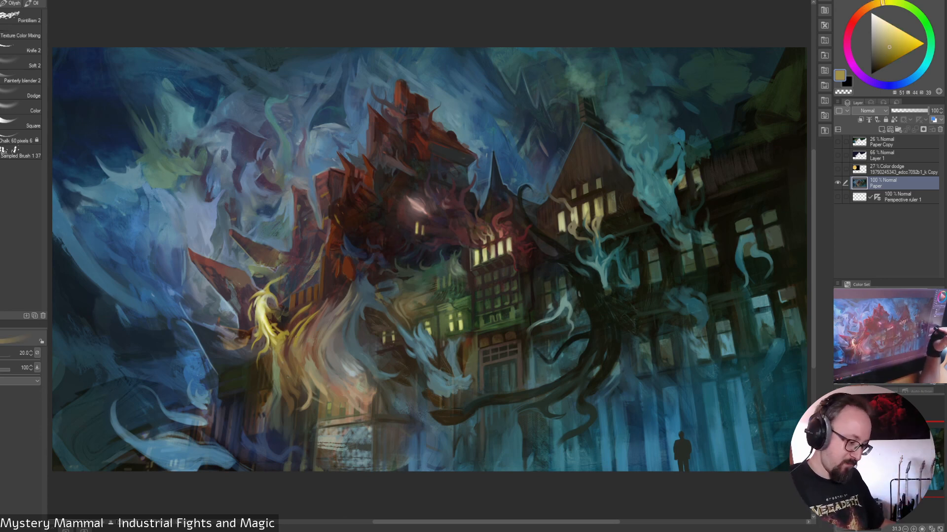
# Touch up the dark area beside and below the central blue wisp with sampled grey-blue and dark green tones at brush size 20
pyautogui.keyDown('alt'); pyautogui.click(428, 382); pyautogui.keyUp('alt')
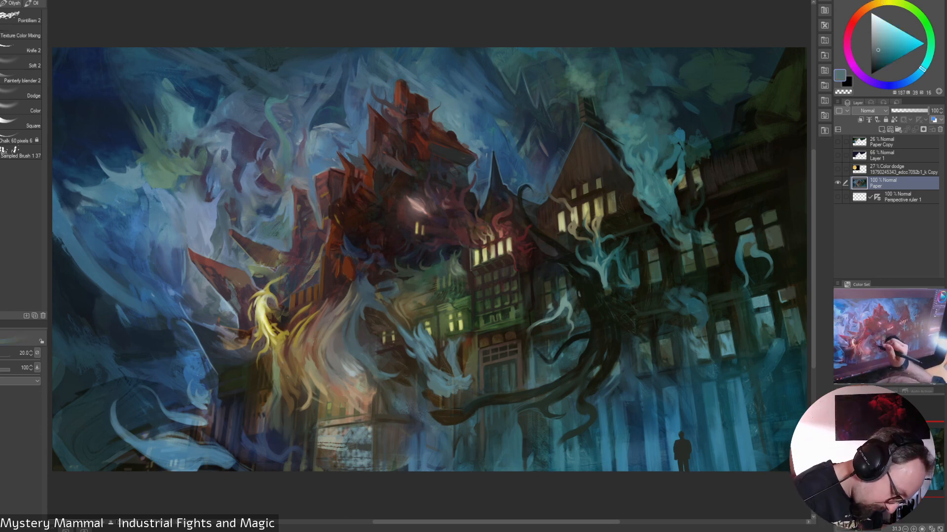
pyautogui.keyDown('alt'); pyautogui.click(413, 380); pyautogui.keyUp('alt')
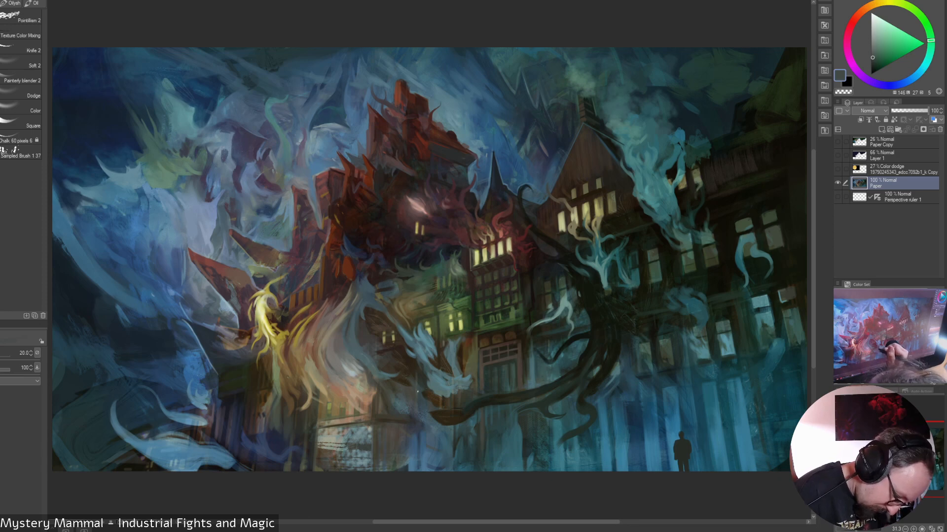
pyautogui.keyDown('alt'); pyautogui.click(417, 409); pyautogui.keyUp('alt')
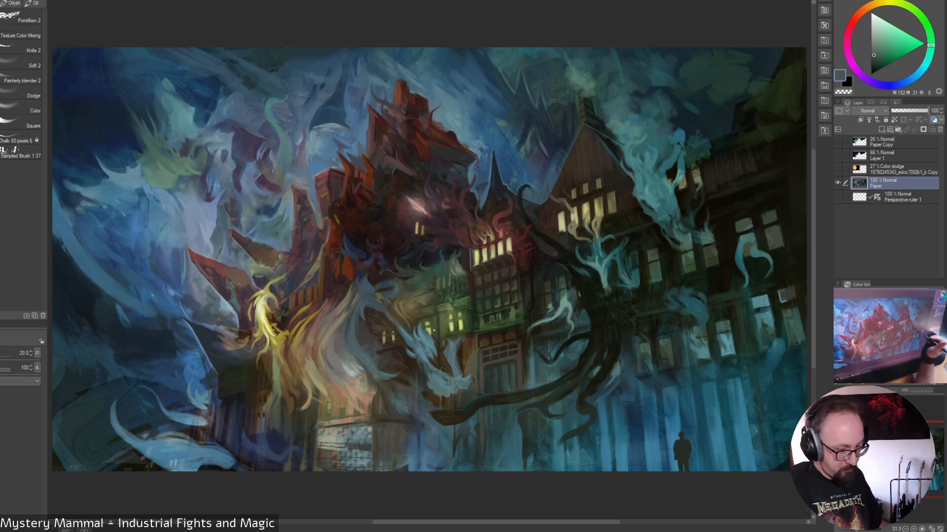
pyautogui.keyDown('alt'); pyautogui.click(425, 414); pyautogui.keyUp('alt')
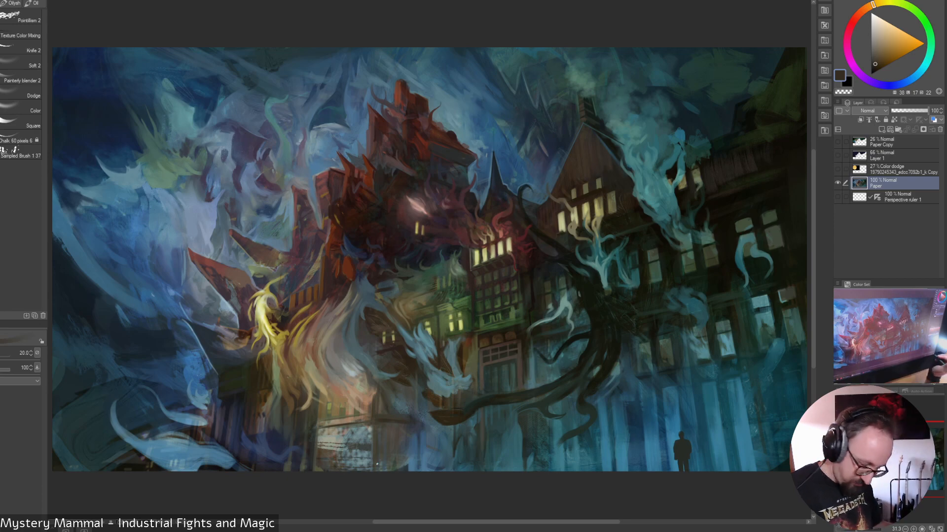
# Show the perspective ruler and paint a dark brown ledge and side edge along the pale textured facade panel at brush size 20
pyautogui.click(921, 529)
pyautogui.moveTo(887, 479); pyautogui.dragTo(883, 482)
pyautogui.click(838, 197)
pyautogui.keyDown('alt'); pyautogui.click(365, 347); pyautogui.keyUp('alt')
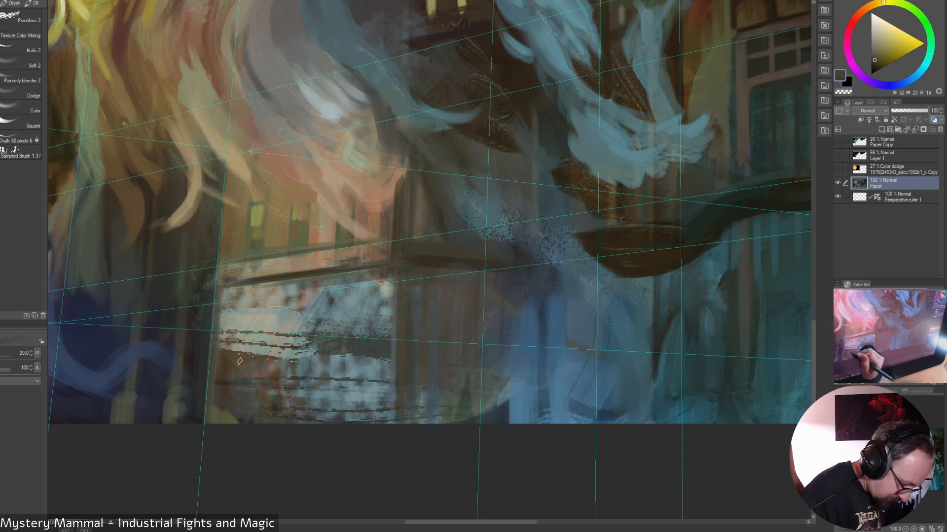
pyautogui.moveTo(225, 365); pyautogui.dragTo(386, 368)
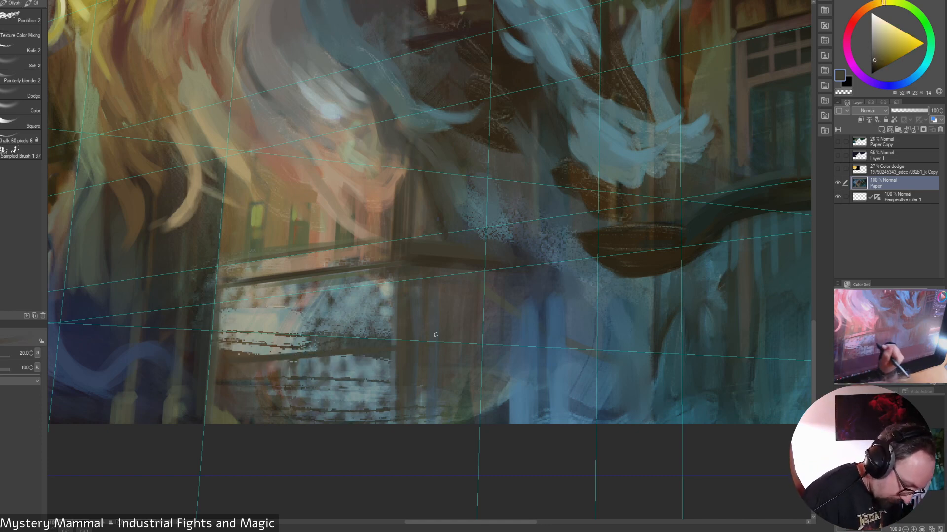
pyautogui.moveTo(397, 270); pyautogui.dragTo(382, 440)
pyautogui.keyDown('alt'); pyautogui.click(269, 354); pyautogui.keyUp('alt')
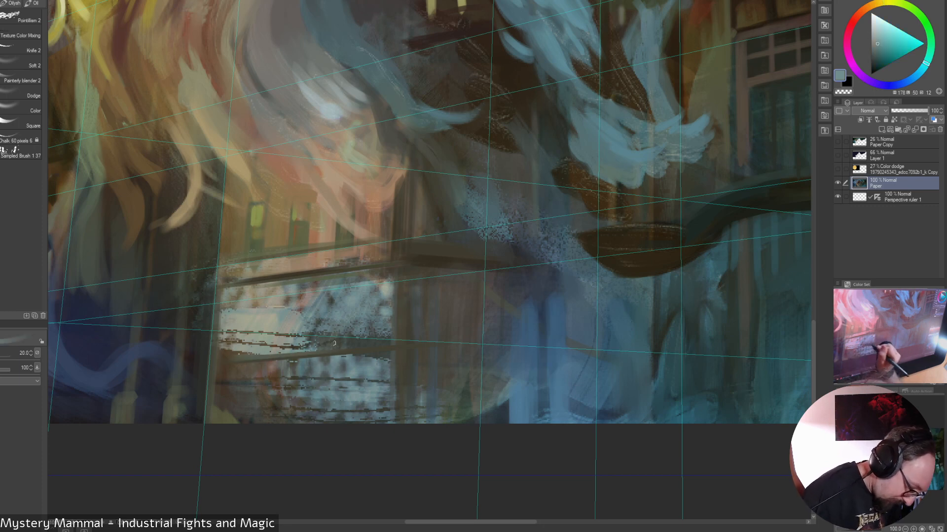
pyautogui.keyDown('alt'); pyautogui.click(260, 349); pyautogui.keyUp('alt')
pyautogui.moveTo(241, 357); pyautogui.dragTo(387, 338)
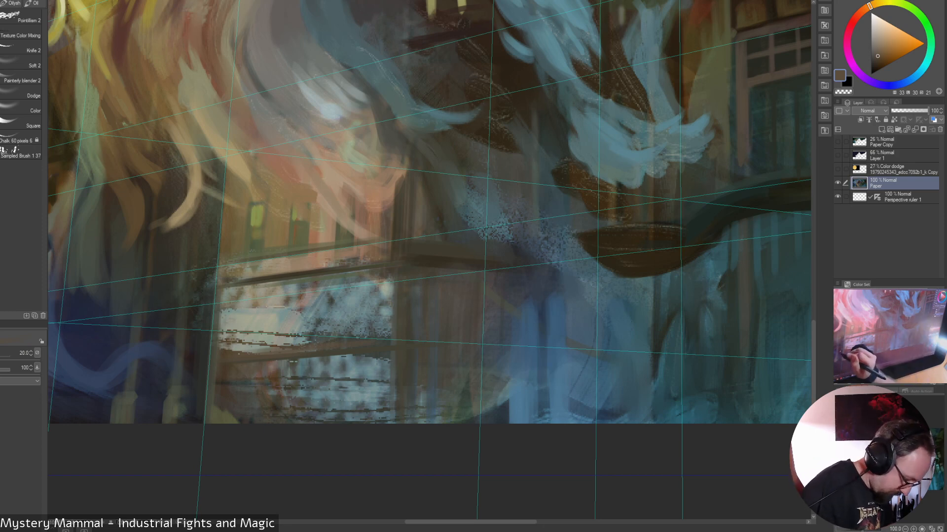
# Tint the lower walls on both sides of the textured panel with sampled dark blue and mid blue at brush size 45
pyautogui.keyDown('alt'); pyautogui.click(96, 340); pyautogui.keyUp('alt')
pyautogui.press(']')
pyautogui.press(']')
pyautogui.press(']')
pyautogui.press(']')
pyautogui.press(']')
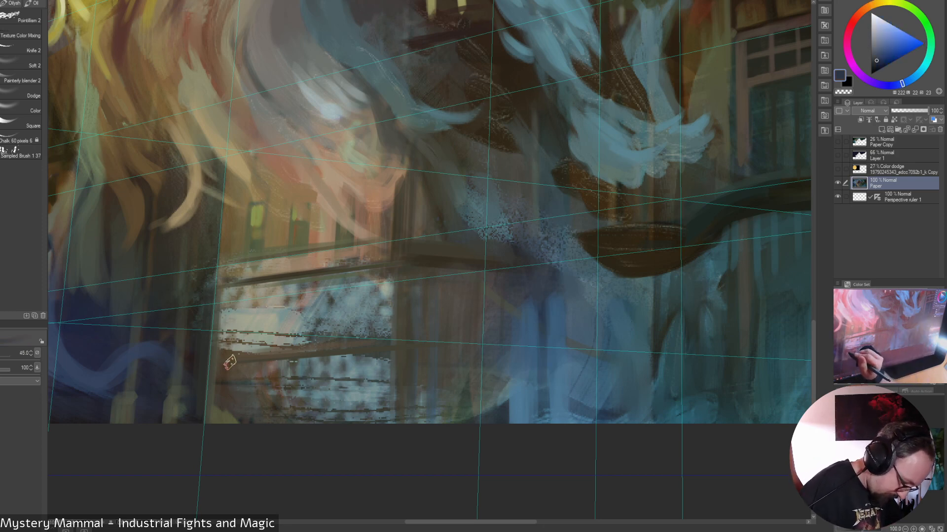
pyautogui.keyDown('alt'); pyautogui.click(564, 420); pyautogui.keyUp('alt')
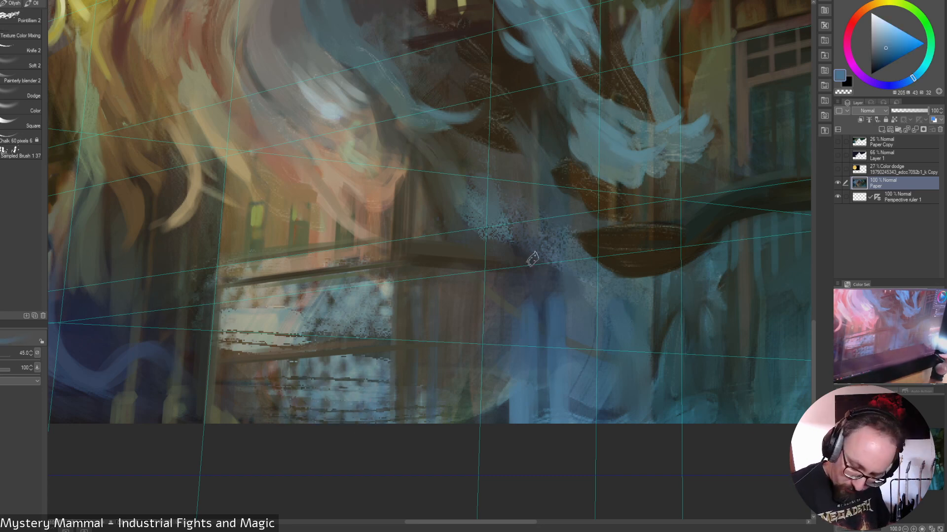
# Paint over the upper part of the pale textured panel with a sampled teal-blue at brush size 45
pyautogui.hotkey('ctrl', '0')
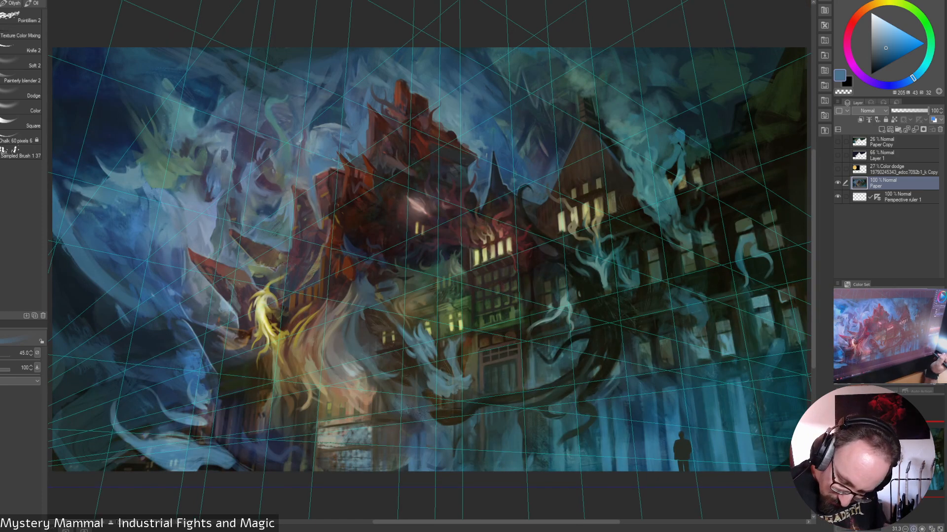
pyautogui.hotkey('ctrl', '+')
pyautogui.hotkey('ctrl', '+')
pyautogui.moveTo(430, 424); pyautogui.dragTo(493, 323)
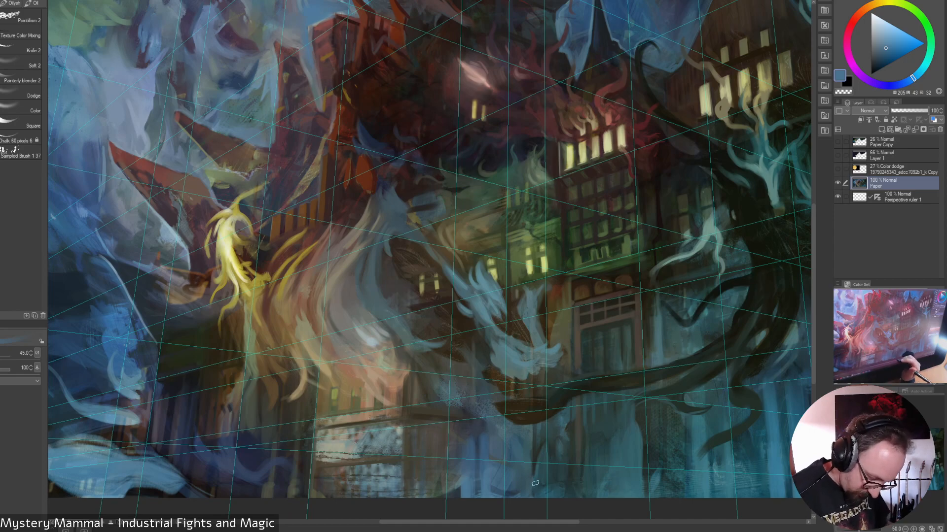
pyautogui.keyDown('alt'); pyautogui.click(641, 451); pyautogui.keyUp('alt')
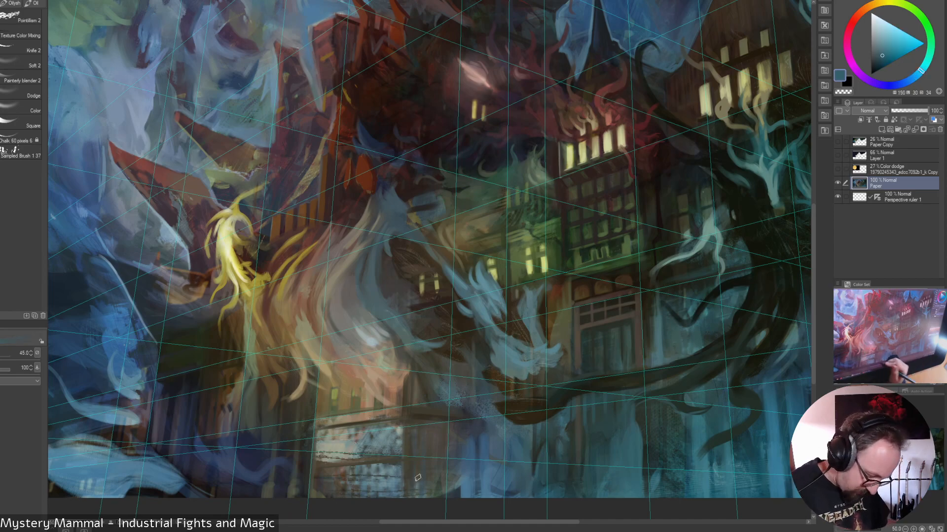
pyautogui.moveTo(395, 451)
pyautogui.mouseDown()
pyautogui.moveTo(362, 453)
pyautogui.moveTo(392, 442)
pyautogui.moveTo(331, 439)
pyautogui.moveTo(377, 429)
pyautogui.moveTo(320, 453)
pyautogui.mouseUp()
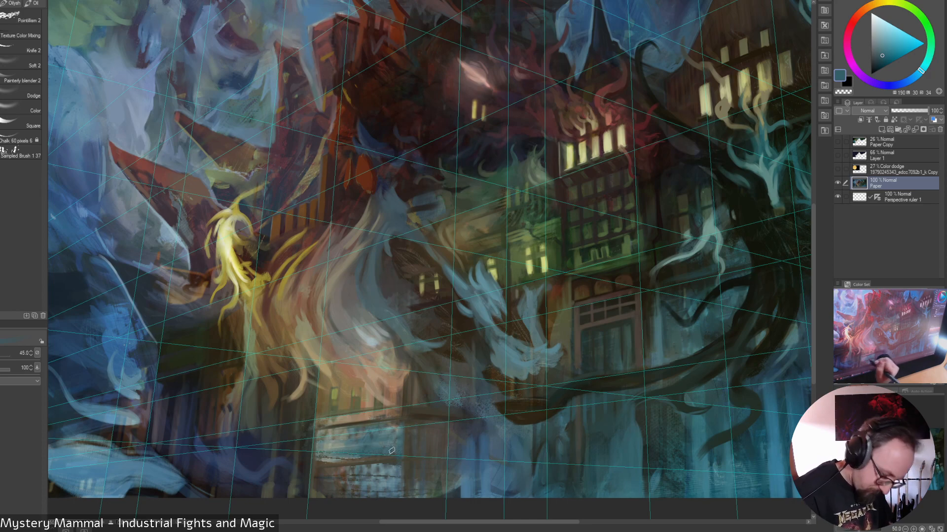
# Warm the facade panel's edges, ledge and lower corner with sampled orange-brown and beige at brush sizes 45 and 35
pyautogui.keyDown('alt'); pyautogui.click(361, 430); pyautogui.keyUp('alt')
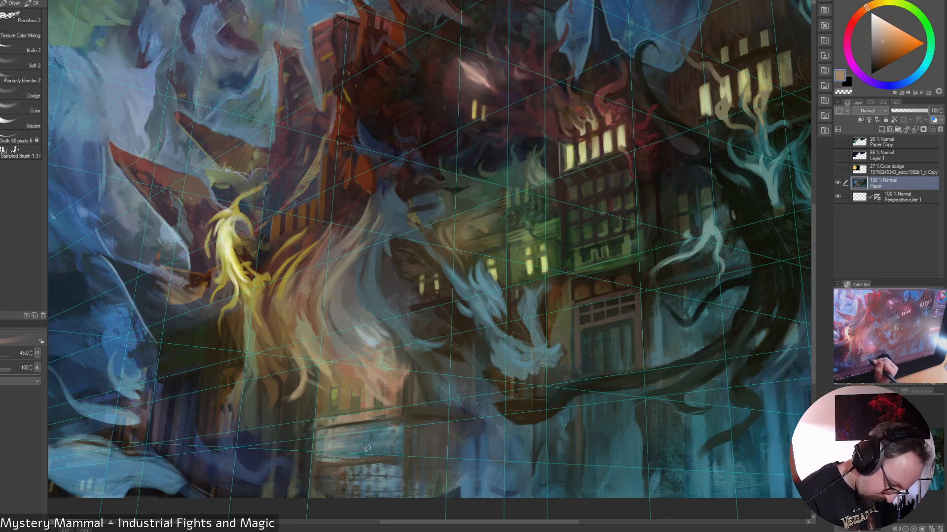
pyautogui.press('[')
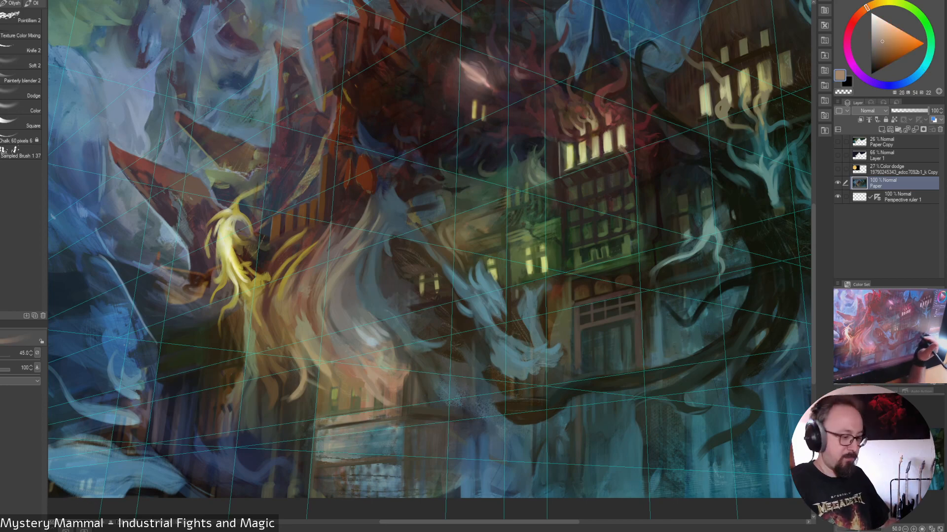
pyautogui.press(']')
pyautogui.moveTo(318, 462); pyautogui.dragTo(380, 458)
pyautogui.keyDown('alt'); pyautogui.click(357, 461); pyautogui.keyUp('alt')
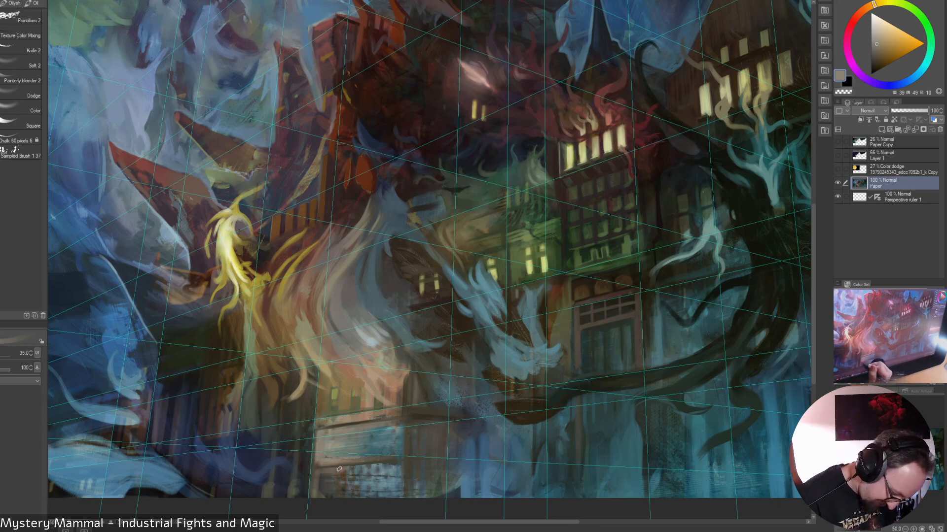
pyautogui.moveTo(319, 492)
pyautogui.mouseDown()
pyautogui.moveTo(334, 502)
pyautogui.moveTo(349, 470)
pyautogui.moveTo(353, 498)
pyautogui.mouseUp()
# Paint a narrow upright window above the panel's ledge with a sampled dark green at brush size 20
pyautogui.press('[')
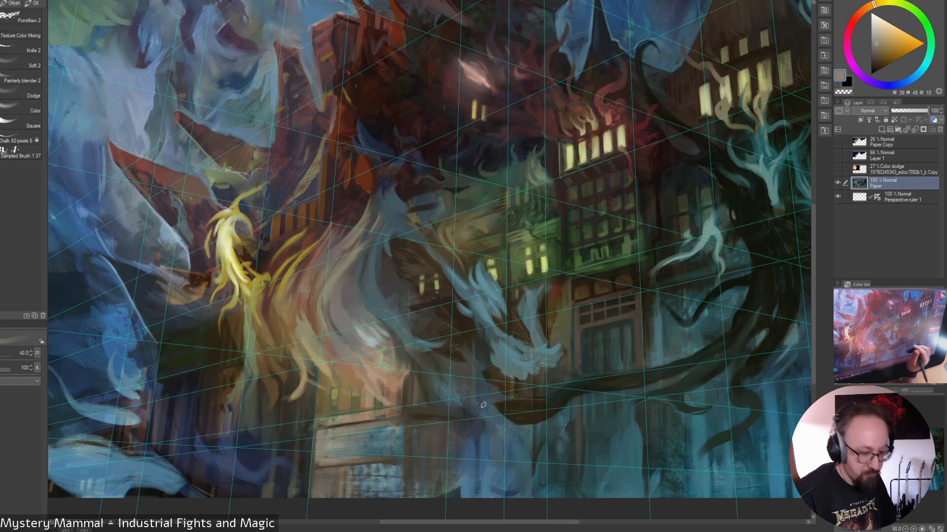
pyautogui.press('[')
pyautogui.press('[')
pyautogui.press('[')
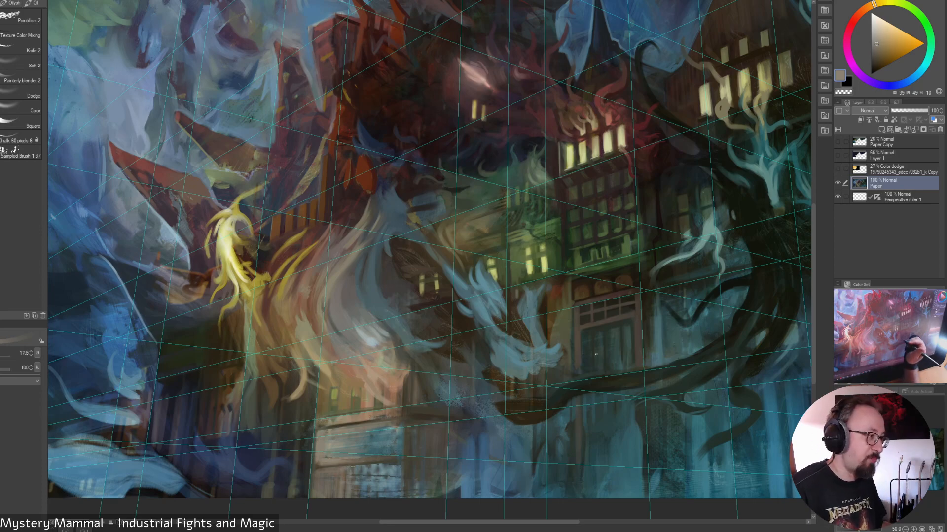
pyautogui.keyDown('alt'); pyautogui.click(313, 435); pyautogui.keyUp('alt')
pyautogui.press(']')
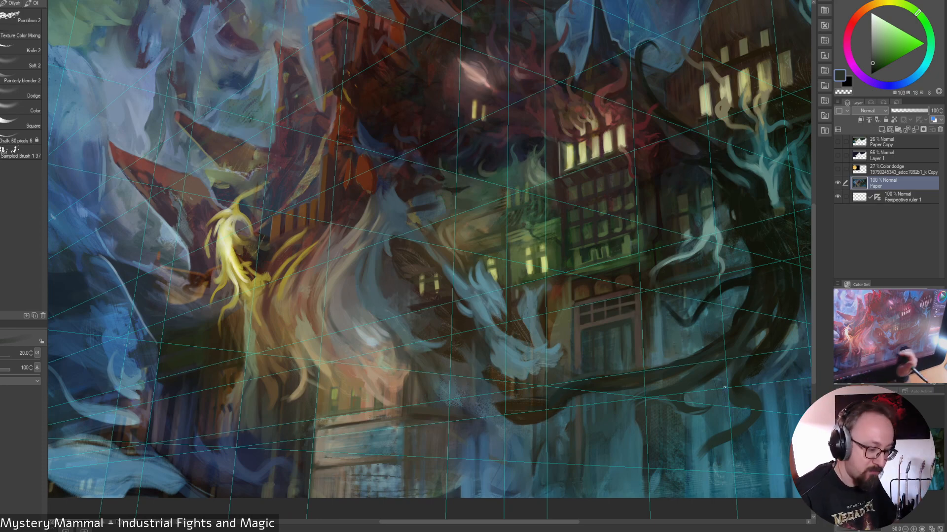
pyautogui.moveTo(329, 437); pyautogui.dragTo(333, 455)
# Add two more upright windows along the same floor with sampled dark olive tones, following the perspective ruler
pyautogui.keyDown('alt'); pyautogui.click(331, 440); pyautogui.keyUp('alt')
pyautogui.keyDown('alt'); pyautogui.click(326, 437); pyautogui.keyUp('alt')
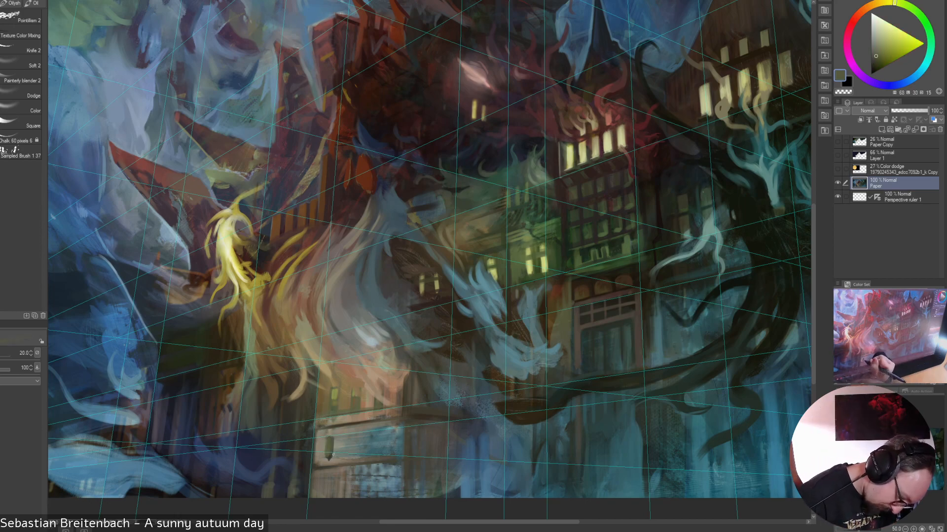
pyautogui.keyDown('alt'); pyautogui.click(329, 457); pyautogui.keyUp('alt')
pyautogui.keyDown('alt'); pyautogui.click(330, 452); pyautogui.keyUp('alt')
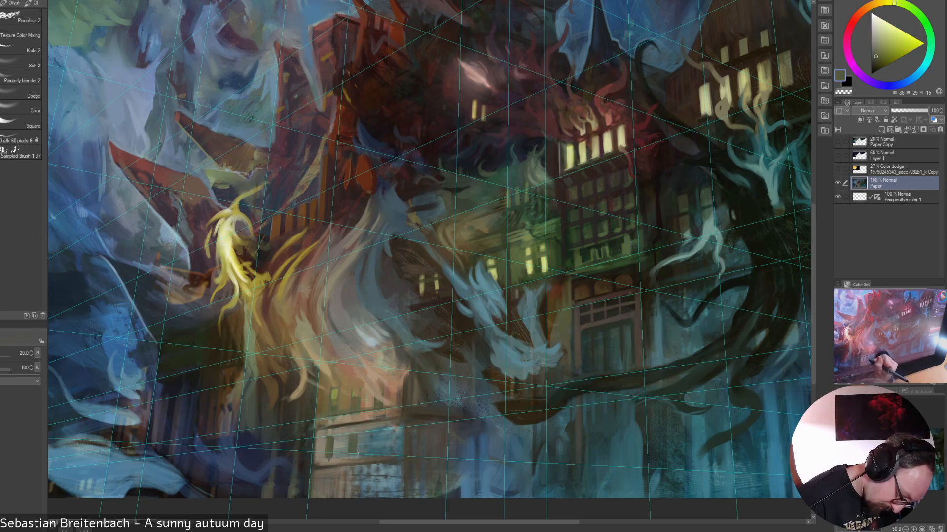
pyautogui.moveTo(378, 433); pyautogui.dragTo(383, 449)
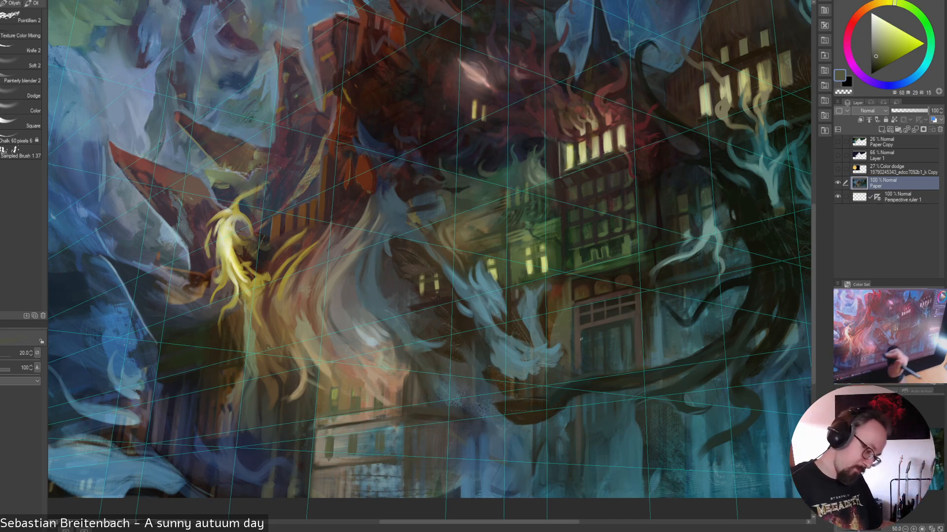
# Light the three windows above the panel's lower ledge with a sampled olive-yellow and darken the ledge over them with sampled browns at brush size 20
pyautogui.keyDown('alt'); pyautogui.click(330, 441); pyautogui.keyUp('alt')
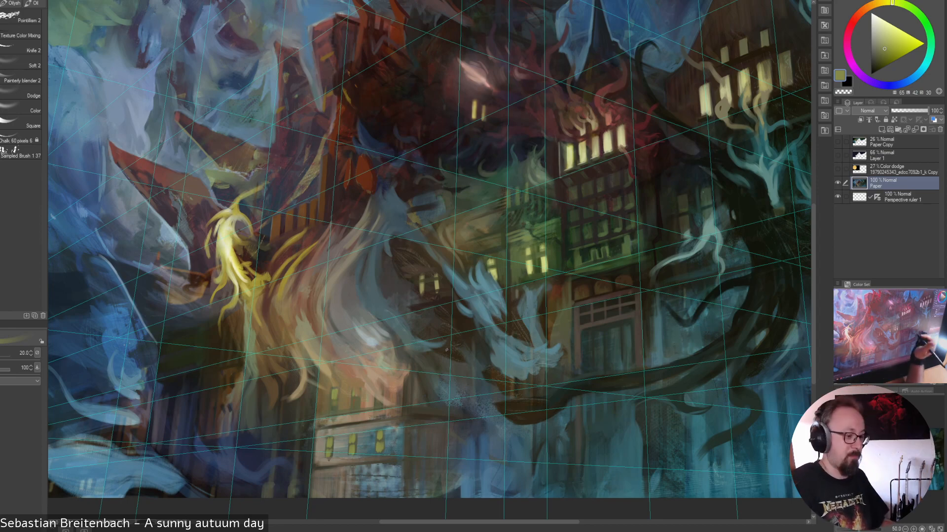
pyautogui.keyDown('alt'); pyautogui.click(373, 455); pyautogui.keyUp('alt')
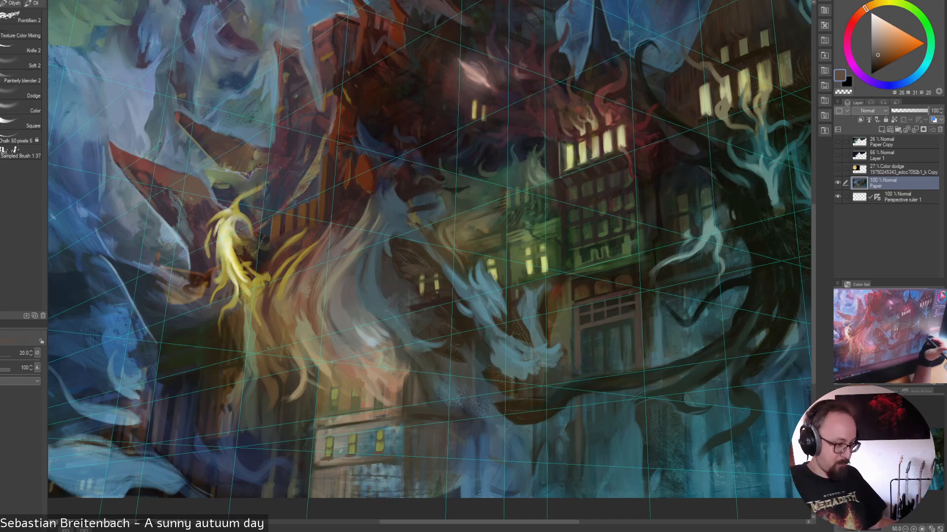
pyautogui.keyDown('alt'); pyautogui.click(405, 426); pyautogui.keyUp('alt')
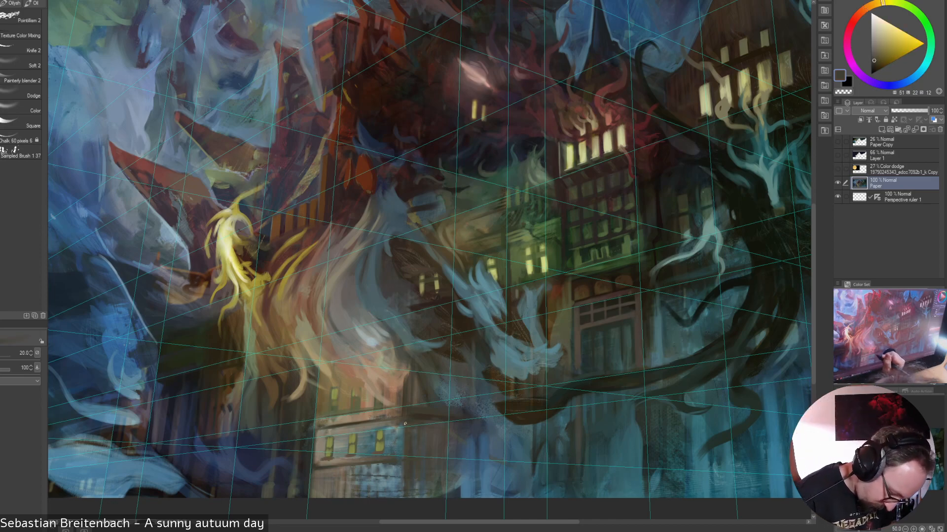
pyautogui.keyDown('alt'); pyautogui.click(414, 412); pyautogui.keyUp('alt')
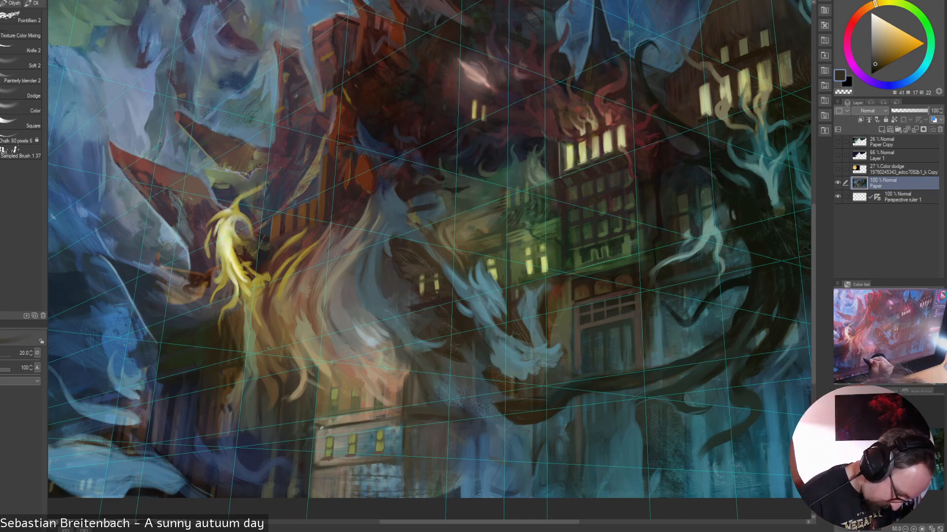
pyautogui.moveTo(317, 423)
pyautogui.mouseDown()
pyautogui.moveTo(367, 418)
pyautogui.moveTo(358, 416)
pyautogui.mouseUp()
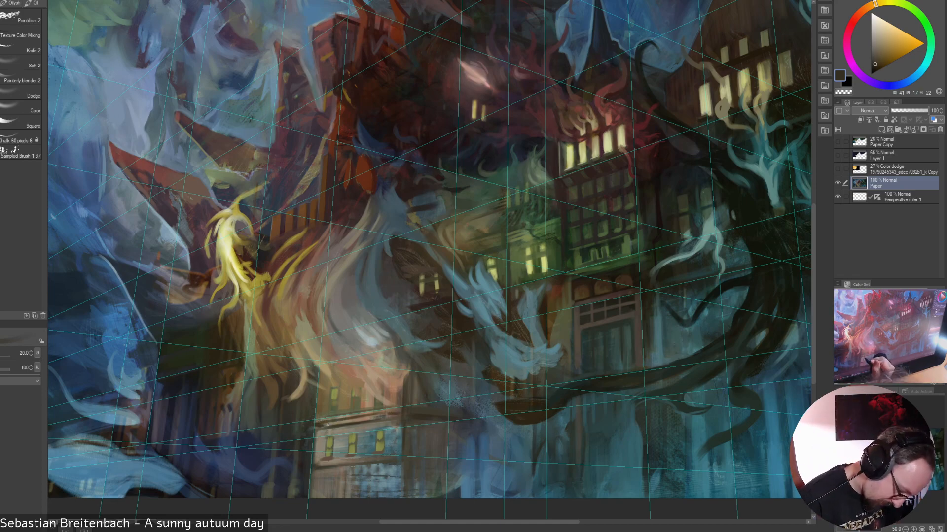
pyautogui.moveTo(322, 424); pyautogui.dragTo(368, 416)
# Shade the wall around the lit windows and beside the facade panel with sampled brown and grey tones at brush sizes 20 and 40
pyautogui.keyDown('alt'); pyautogui.click(321, 427); pyautogui.keyUp('alt')
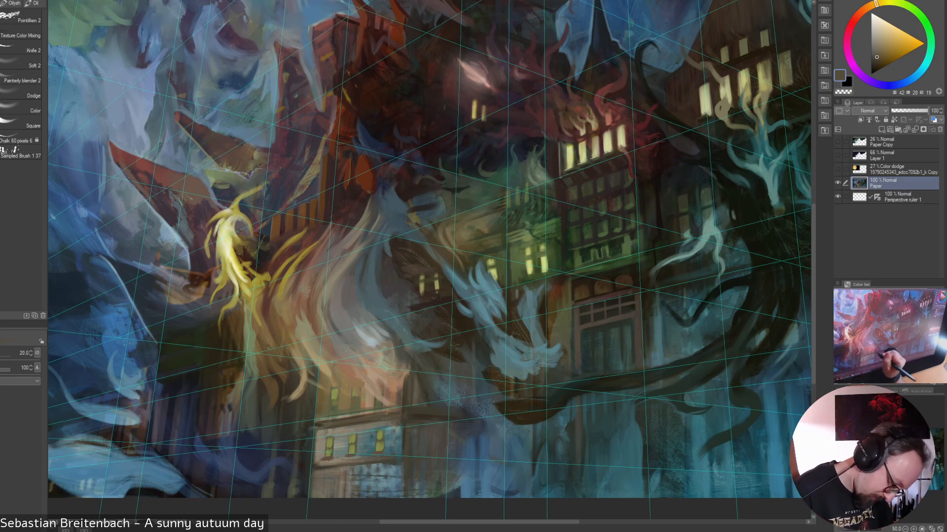
pyautogui.keyDown('alt'); pyautogui.click(371, 430); pyautogui.keyUp('alt')
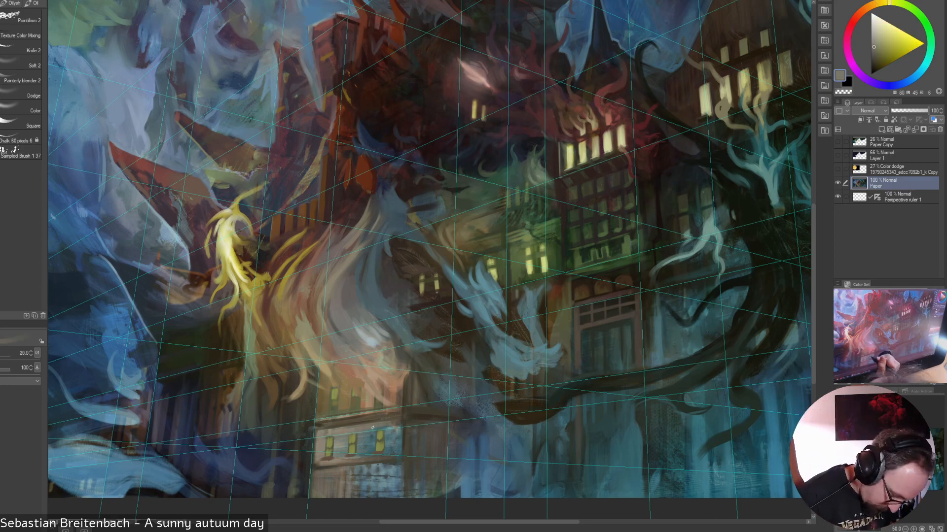
pyautogui.keyDown('alt'); pyautogui.click(421, 436); pyautogui.keyUp('alt')
pyautogui.press(']')
pyautogui.press(']')
pyautogui.press(']')
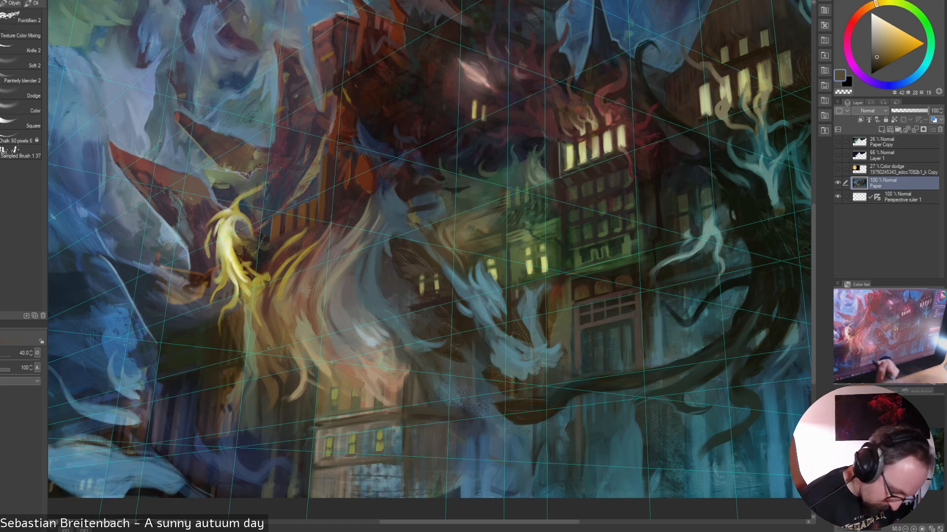
pyautogui.press('[')
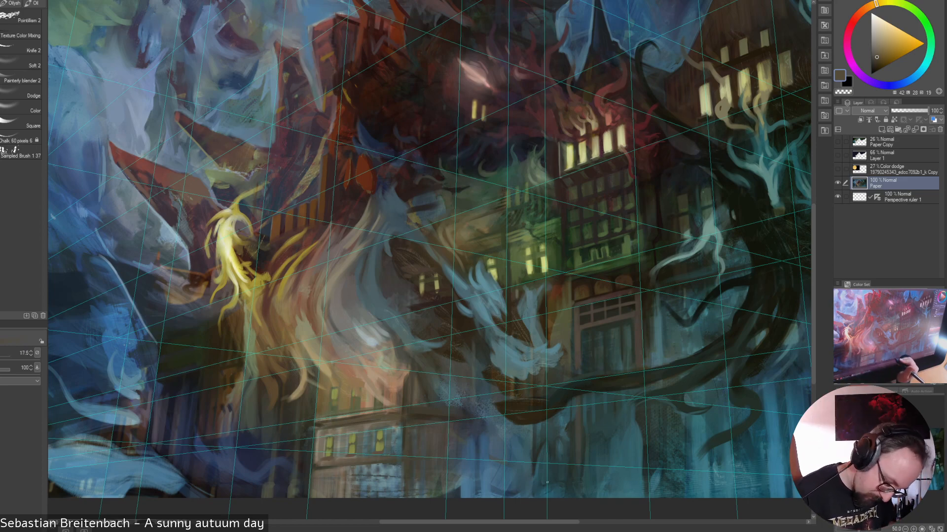
# Paint vertical strokes on the wall beside the facade panel with sampled blue and dark blue at brush sizes 50 and 25
pyautogui.keyDown('alt'); pyautogui.click(540, 482); pyautogui.keyUp('alt')
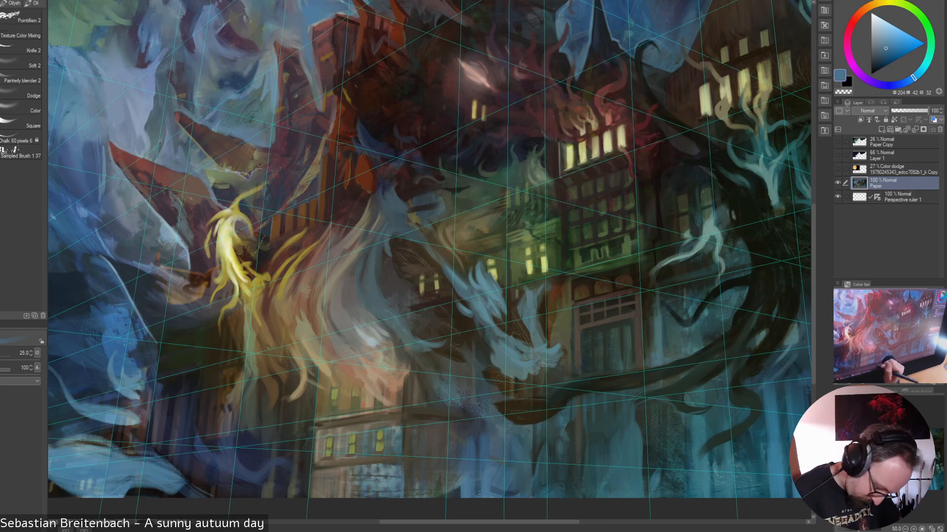
pyautogui.press(']')
pyautogui.press(']')
pyautogui.press(']')
pyautogui.press(']')
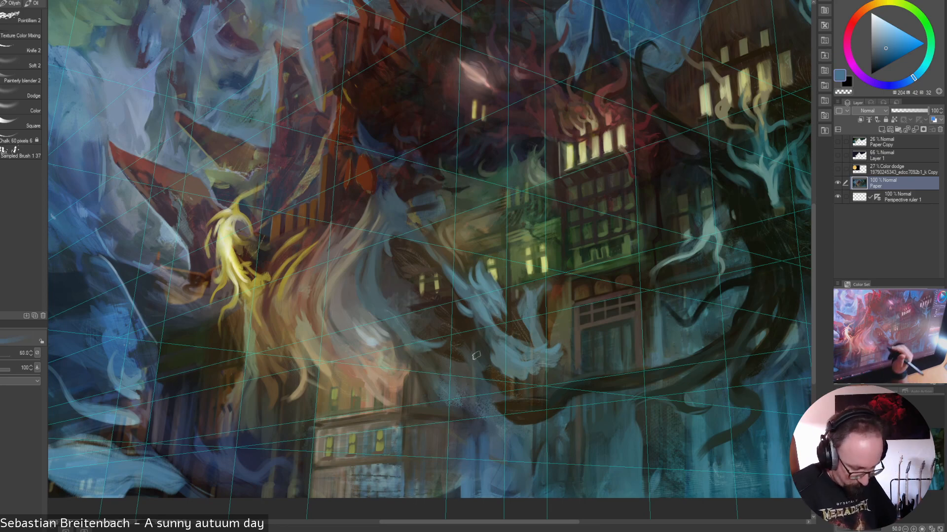
pyautogui.press('[')
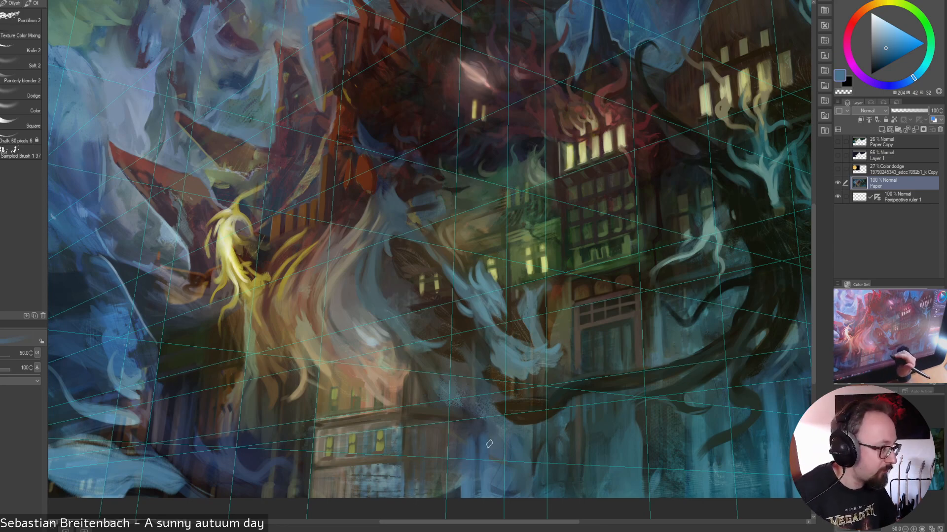
pyautogui.keyDown('alt'); pyautogui.click(438, 494); pyautogui.keyUp('alt')
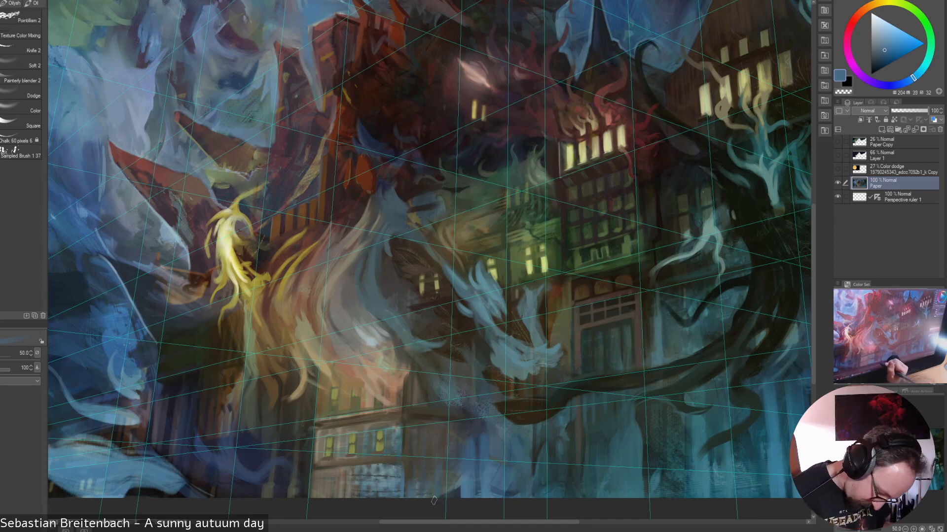
pyautogui.press('[')
pyautogui.keyDown('alt'); pyautogui.click(450, 494); pyautogui.keyUp('alt')
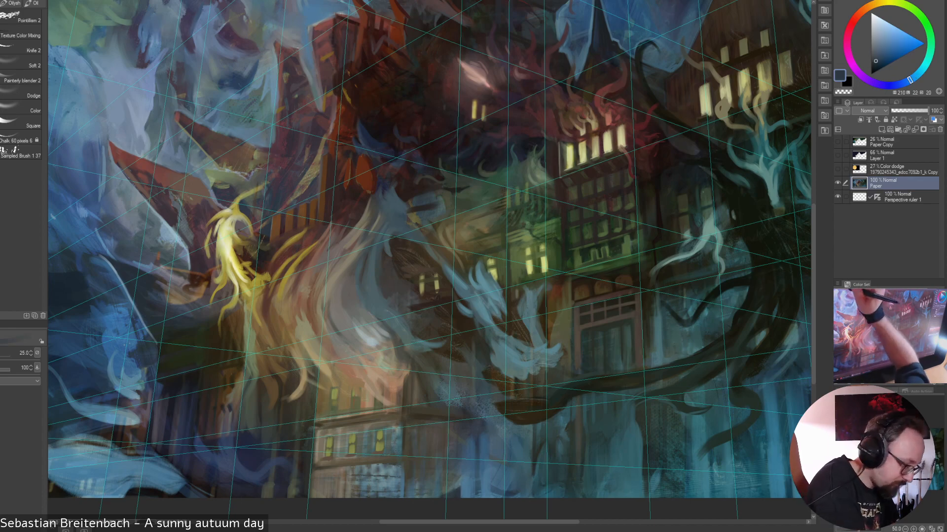
pyautogui.moveTo(475, 478); pyautogui.dragTo(474, 492)
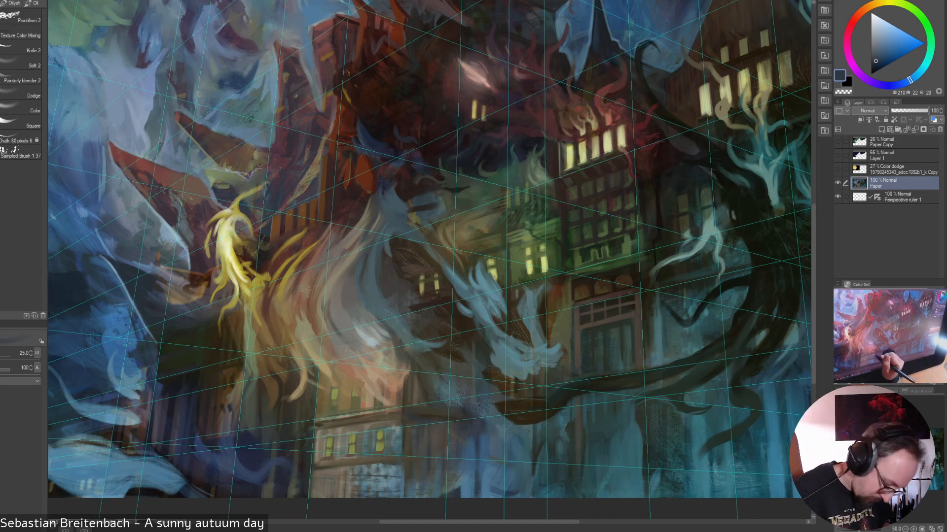
# Paint a dark ledge line beneath the lit windows with a sampled dark brown, using the Oil Brushstroke 2 brush at size 17.5
pyautogui.click(23, 80)
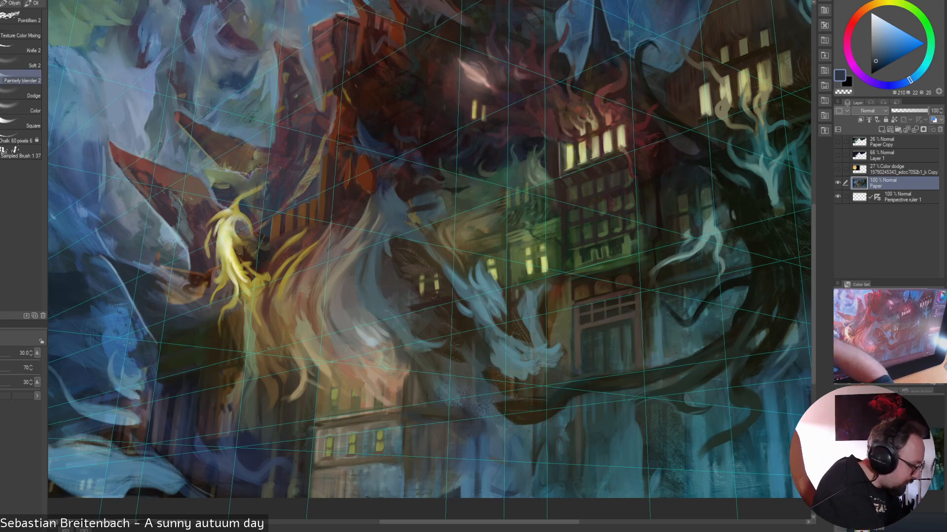
pyautogui.press('p')
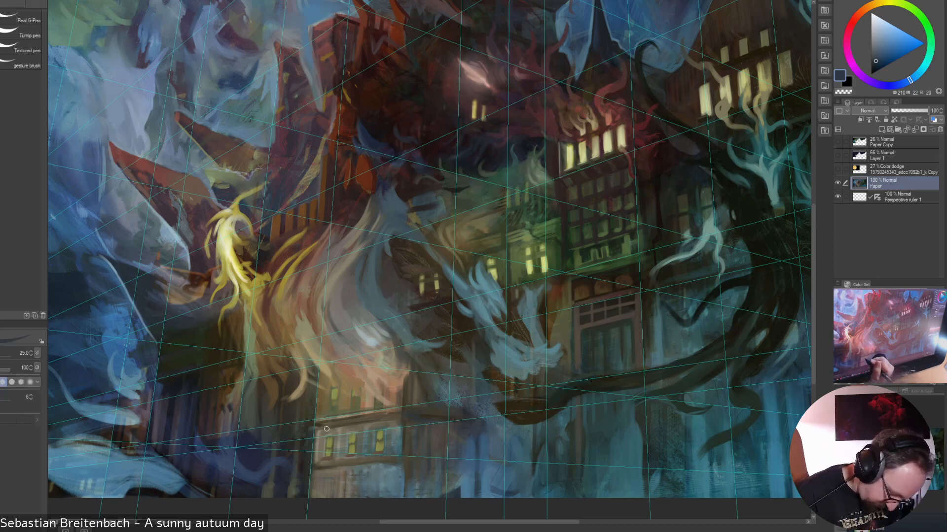
pyautogui.keyDown('alt'); pyautogui.click(325, 466); pyautogui.keyUp('alt')
pyautogui.press('[')
pyautogui.press('[')
pyautogui.press('[')
pyautogui.press('[')
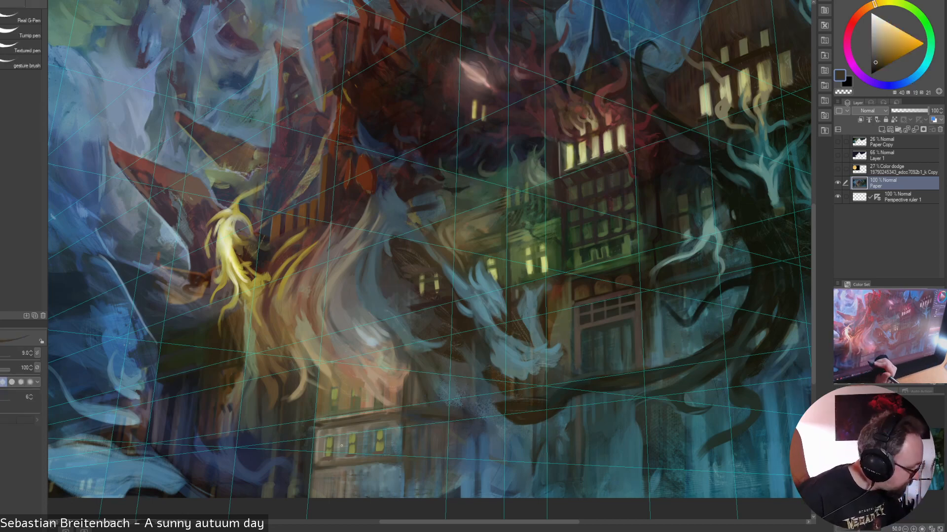
pyautogui.rightClick(261, 347)
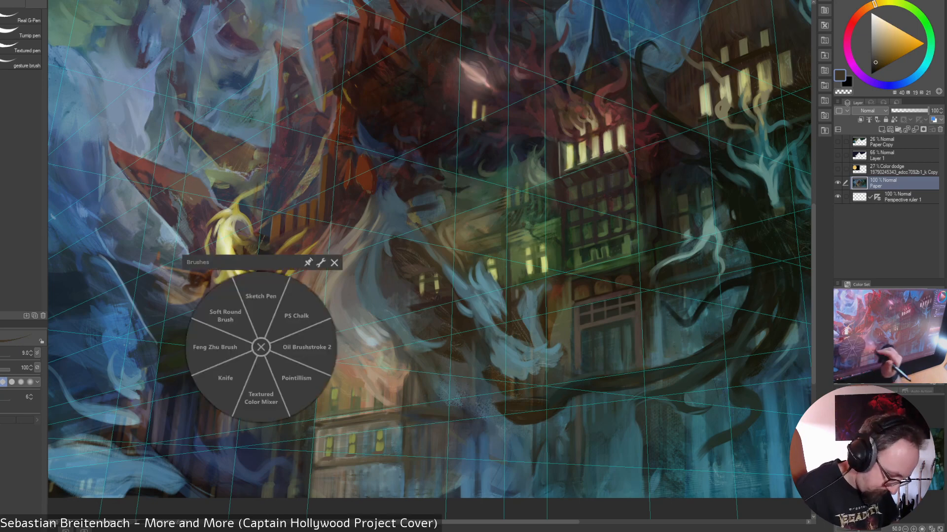
pyautogui.click(329, 323)
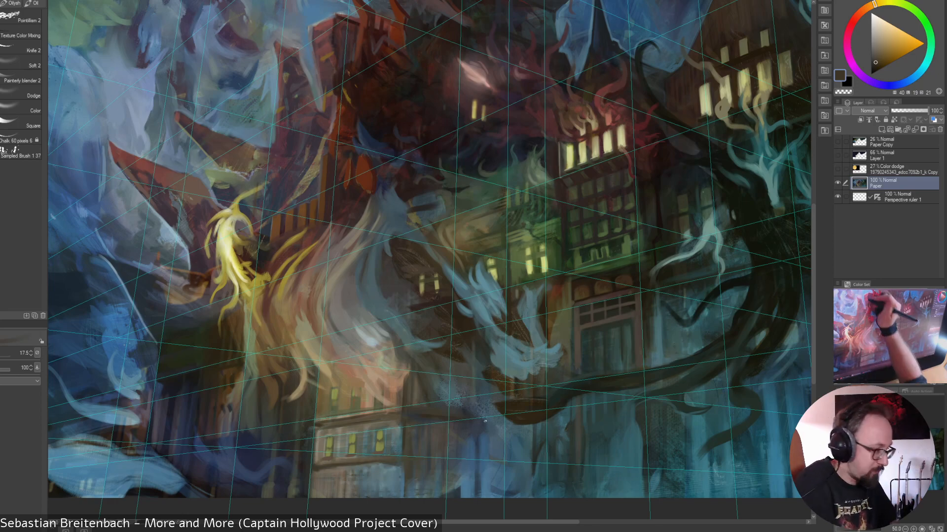
pyautogui.moveTo(313, 471); pyautogui.dragTo(403, 464)
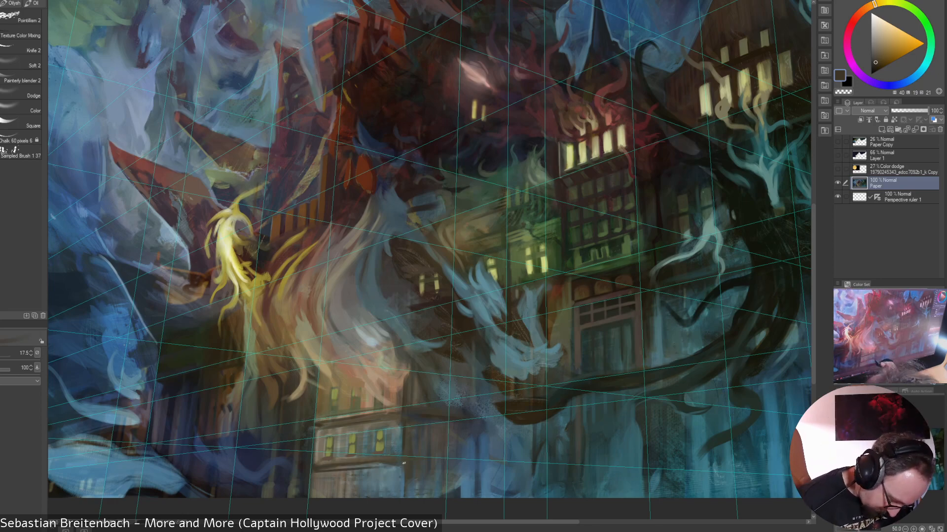
pyautogui.moveTo(326, 469); pyautogui.dragTo(402, 464)
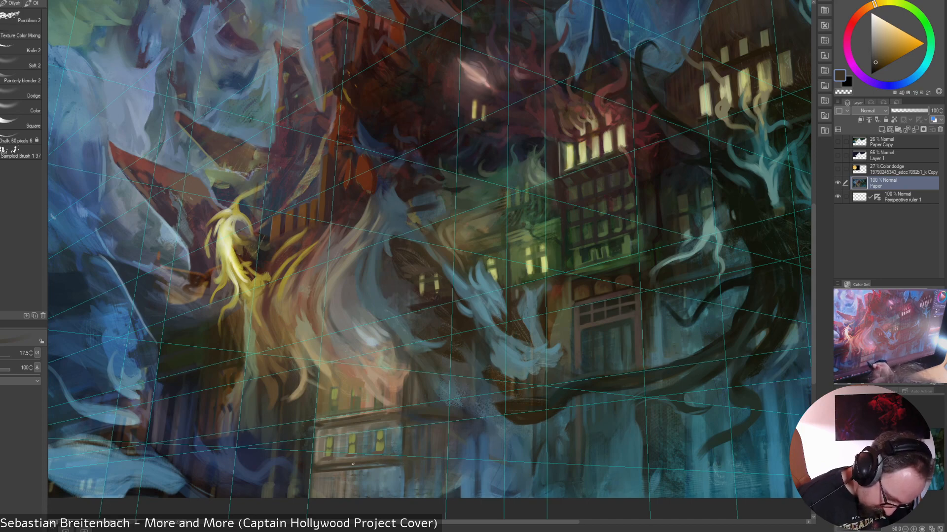
pyautogui.moveTo(329, 469); pyautogui.dragTo(383, 462)
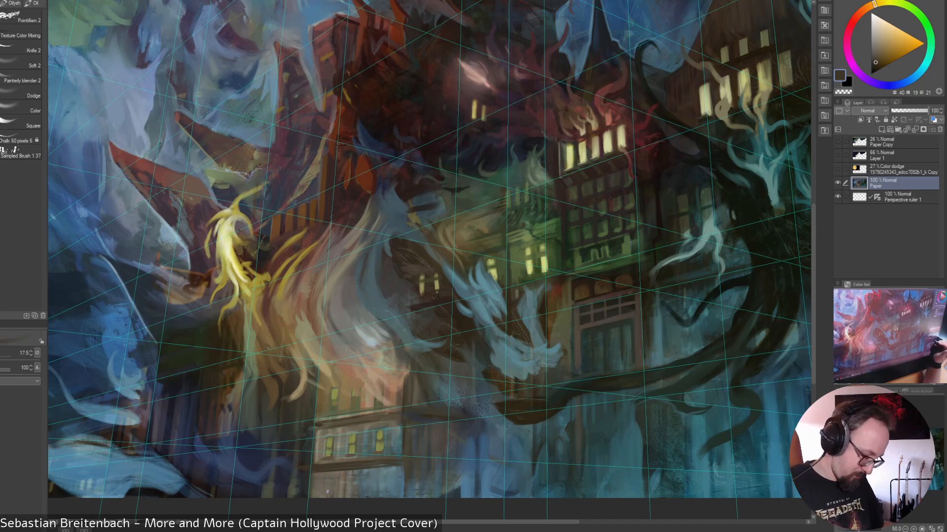
# Define the sill below the lit windows and the far corner of the upper ledge with sampled dark olive and brown at brush size 17.5
pyautogui.keyDown('alt'); pyautogui.click(408, 460); pyautogui.keyUp('alt')
pyautogui.keyDown('alt'); pyautogui.click(405, 461); pyautogui.keyUp('alt')
pyautogui.moveTo(379, 467); pyautogui.dragTo(397, 464)
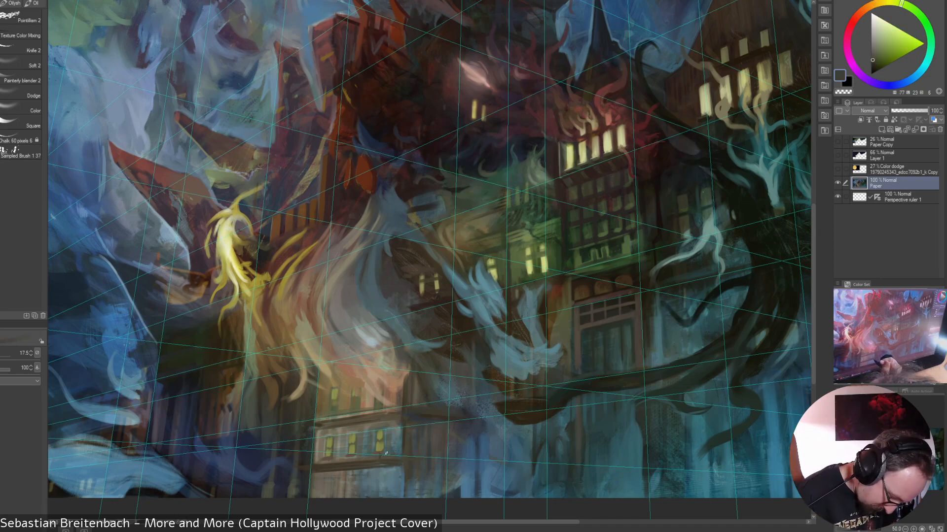
pyautogui.moveTo(348, 459); pyautogui.dragTo(358, 454)
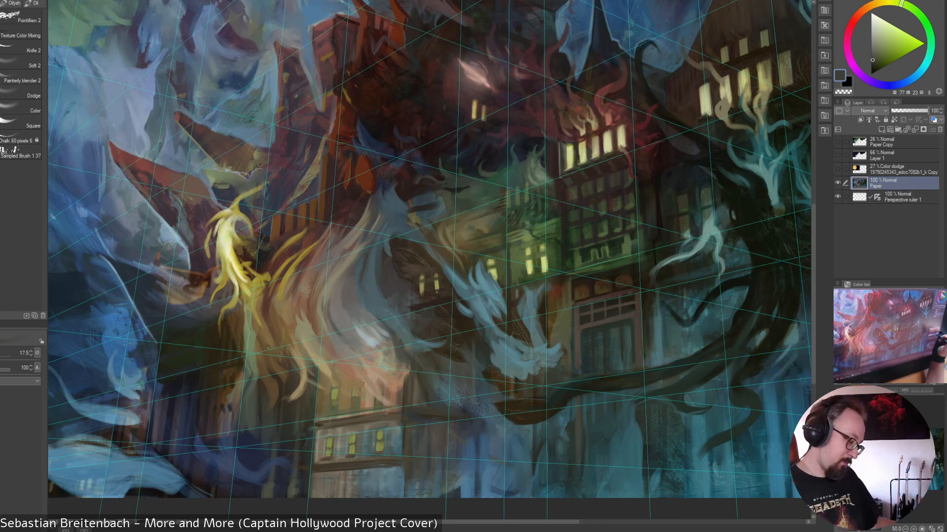
pyautogui.keyDown('alt'); pyautogui.click(406, 422); pyautogui.keyUp('alt')
pyautogui.moveTo(398, 419); pyautogui.dragTo(400, 428)
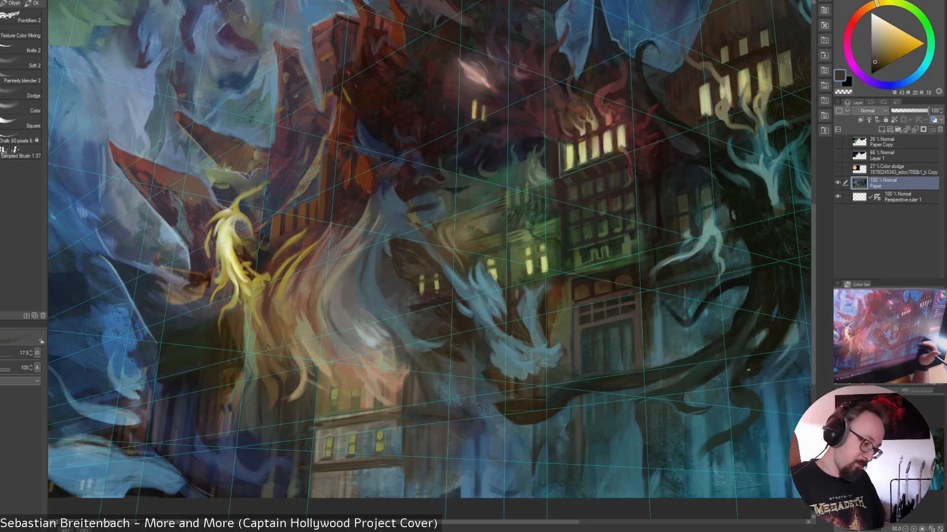
# Hide the perspective ruler and touch up the lower facade panel with sampled dark olive and grey-blue at brush sizes 30 and 17.5
pyautogui.hotkey('ctrl', '0')
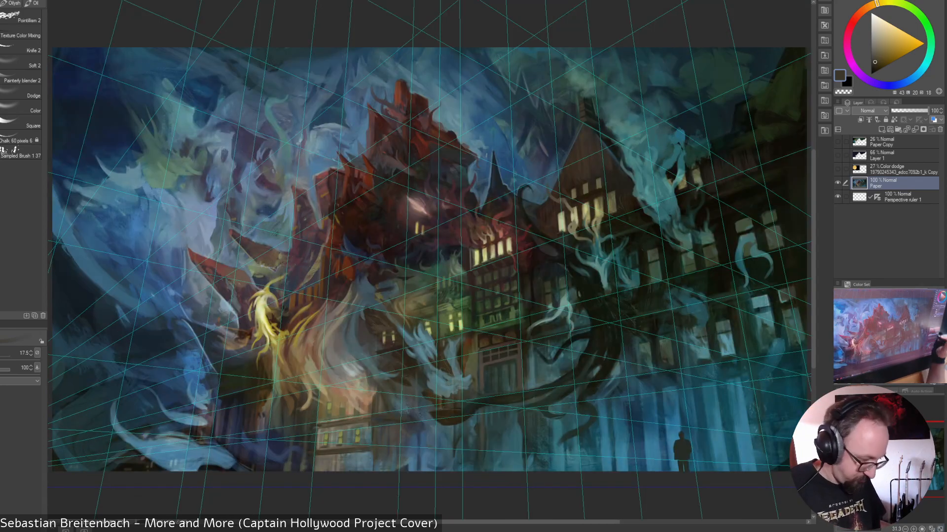
pyautogui.click(837, 197)
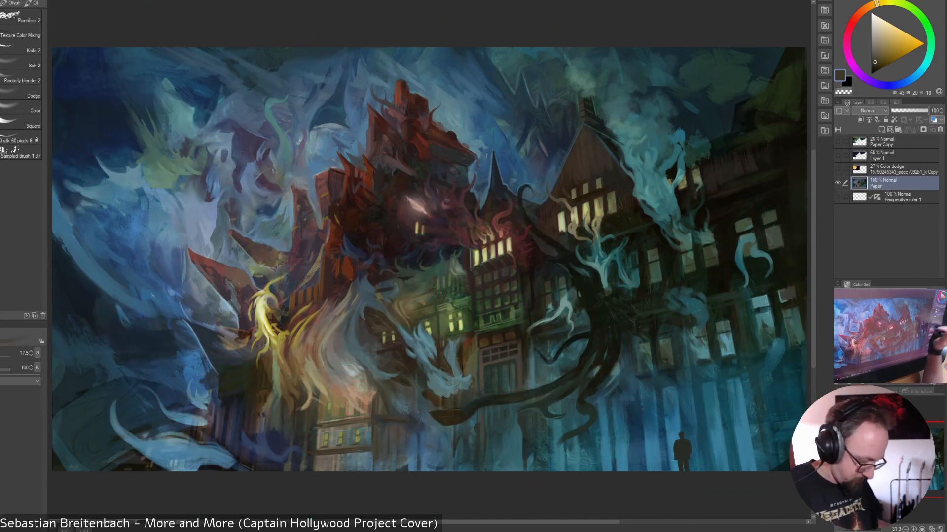
pyautogui.keyDown('alt'); pyautogui.click(380, 459); pyautogui.keyUp('alt')
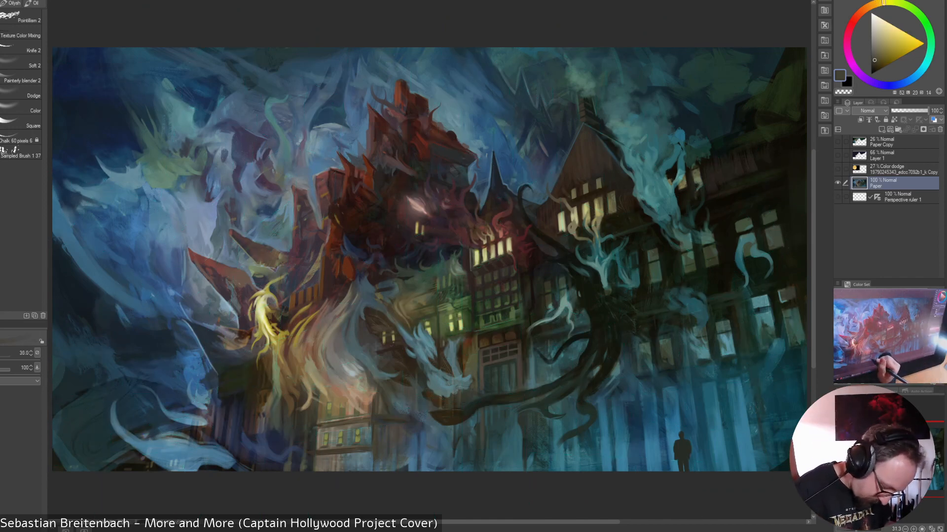
pyautogui.keyDown('alt'); pyautogui.click(387, 454); pyautogui.keyUp('alt')
pyautogui.moveTo(372, 446)
pyautogui.mouseDown()
pyautogui.moveTo(373, 455)
pyautogui.moveTo(372, 446)
pyautogui.mouseUp()
pyautogui.keyDown('alt'); pyautogui.click(388, 452); pyautogui.keyUp('alt')
pyautogui.moveTo(354, 452); pyautogui.dragTo(341, 453)
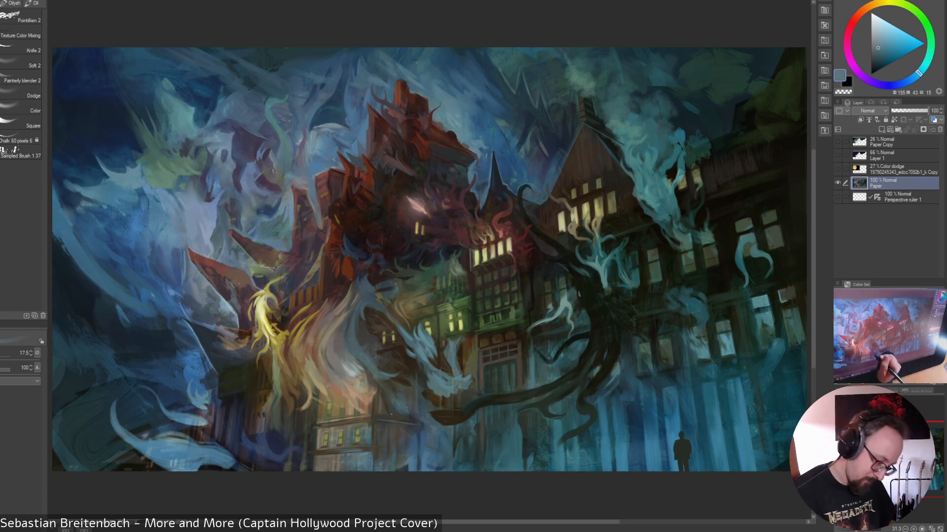
# Add blue and teal strokes to the dark wall beside the facade panel with colours sampled nearby at brush size 17.5
pyautogui.keyDown('alt'); pyautogui.click(421, 426); pyautogui.keyUp('alt')
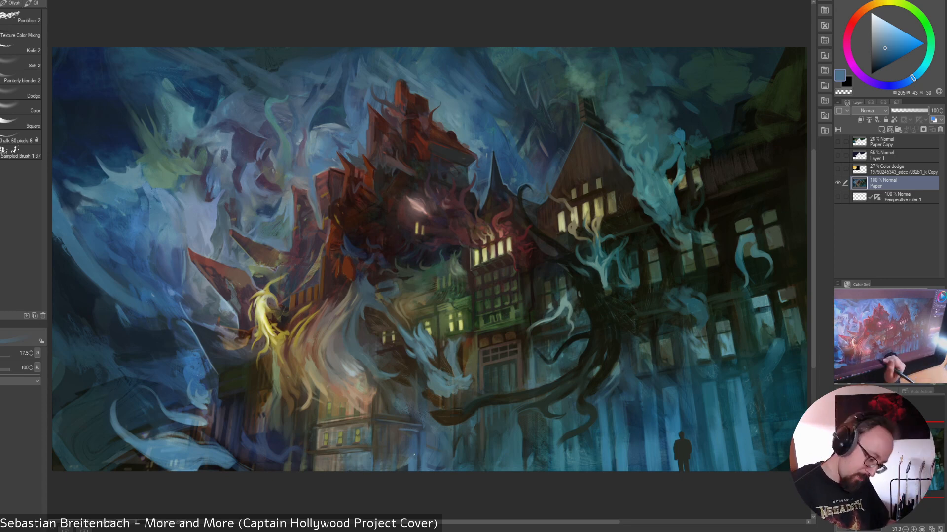
pyautogui.keyDown('alt'); pyautogui.click(414, 454); pyautogui.keyUp('alt')
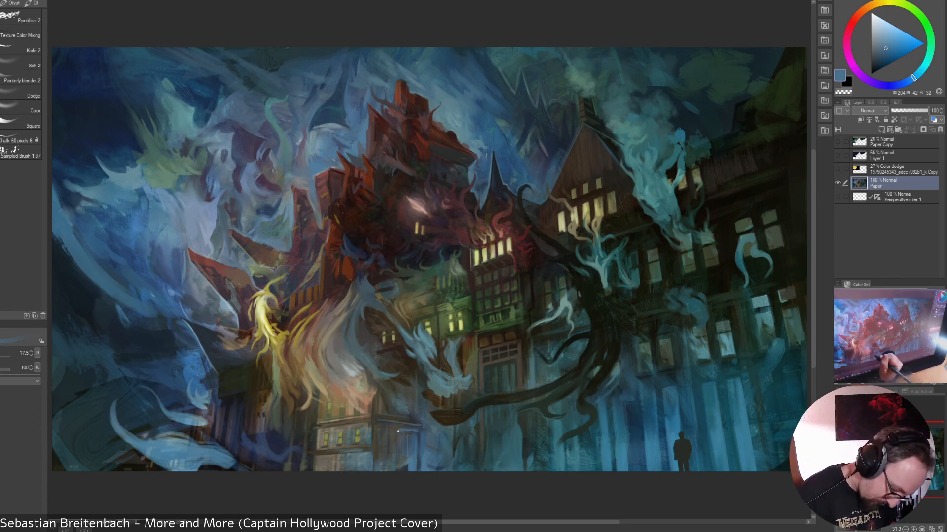
pyautogui.keyDown('alt'); pyautogui.click(400, 411); pyautogui.keyUp('alt')
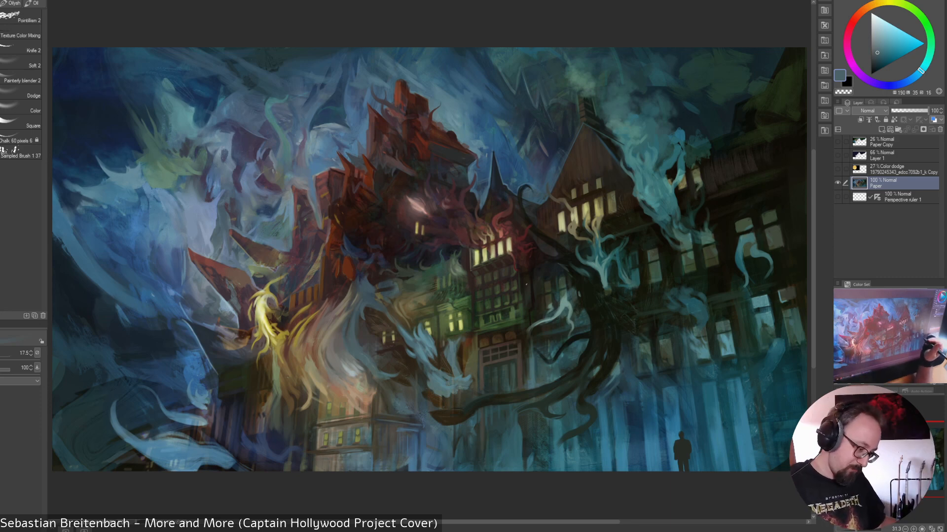
# Touch up the small lit facade below the pale flames with sampled tan, dark olive and dark brown at brush size 17.5
pyautogui.keyDown('alt'); pyautogui.click(364, 393); pyautogui.keyUp('alt')
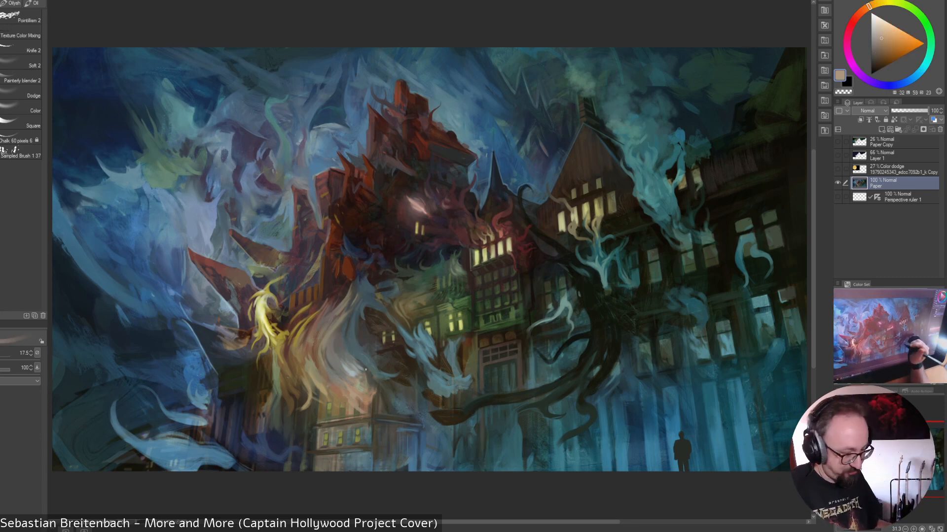
pyautogui.keyDown('alt'); pyautogui.click(331, 409); pyautogui.keyUp('alt')
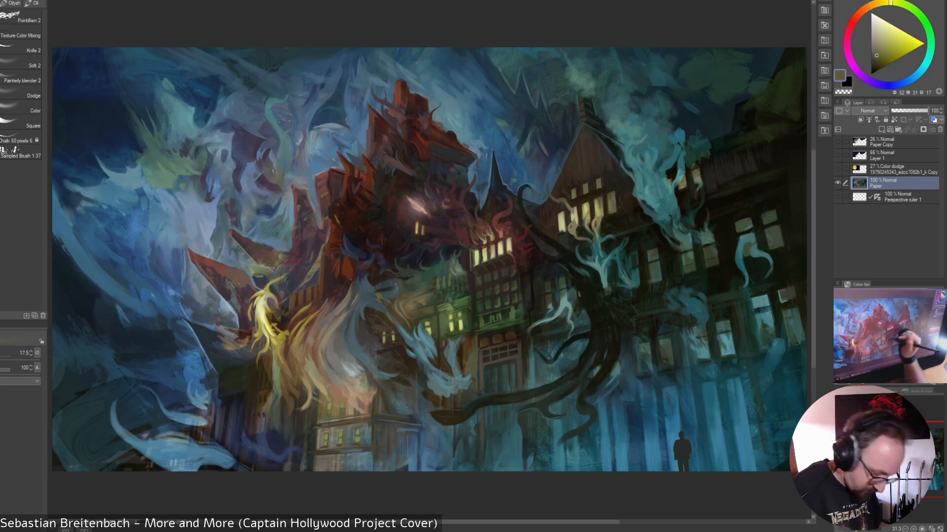
pyautogui.keyDown('alt'); pyautogui.click(372, 427); pyautogui.keyUp('alt')
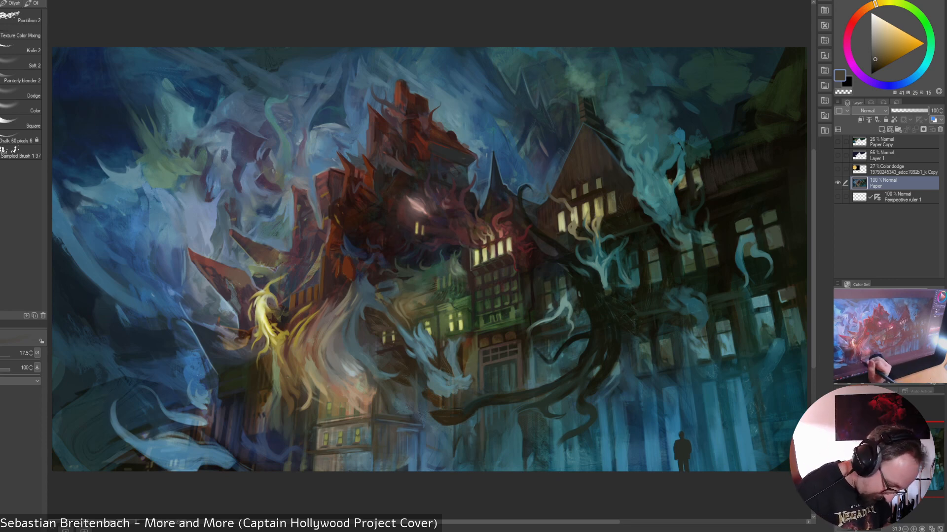
pyautogui.keyDown('alt'); pyautogui.click(311, 454); pyautogui.keyUp('alt')
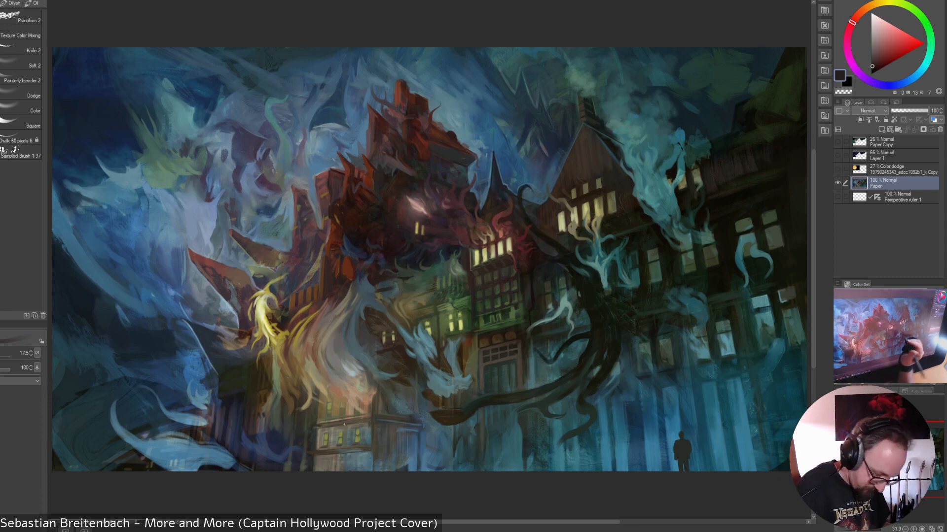
pyautogui.keyDown('alt'); pyautogui.click(312, 451); pyautogui.keyUp('alt')
pyautogui.keyDown('alt'); pyautogui.click(313, 446); pyautogui.keyUp('alt')
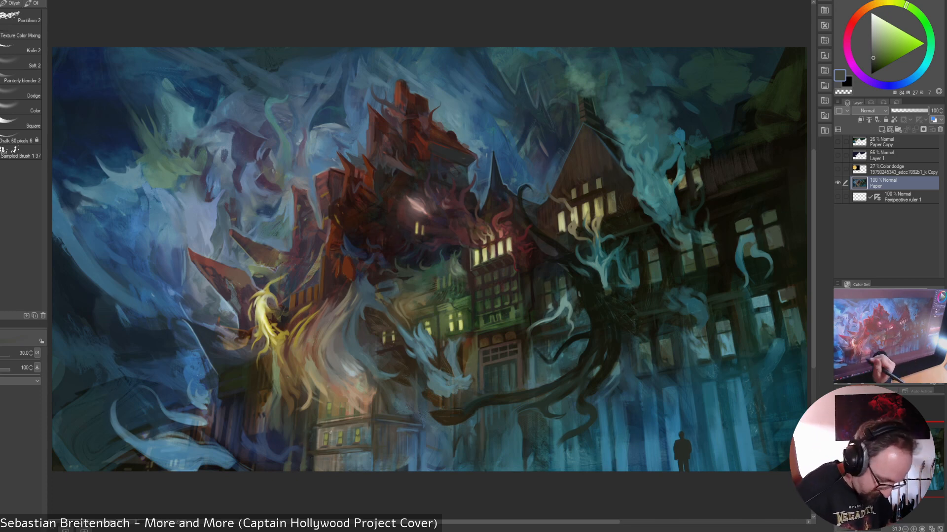
# Rework the wall around the lower facade's windows with sampled tan and grey-teal at brush sizes 30 and 17.5
pyautogui.keyDown('alt'); pyautogui.click(331, 438); pyautogui.keyUp('alt')
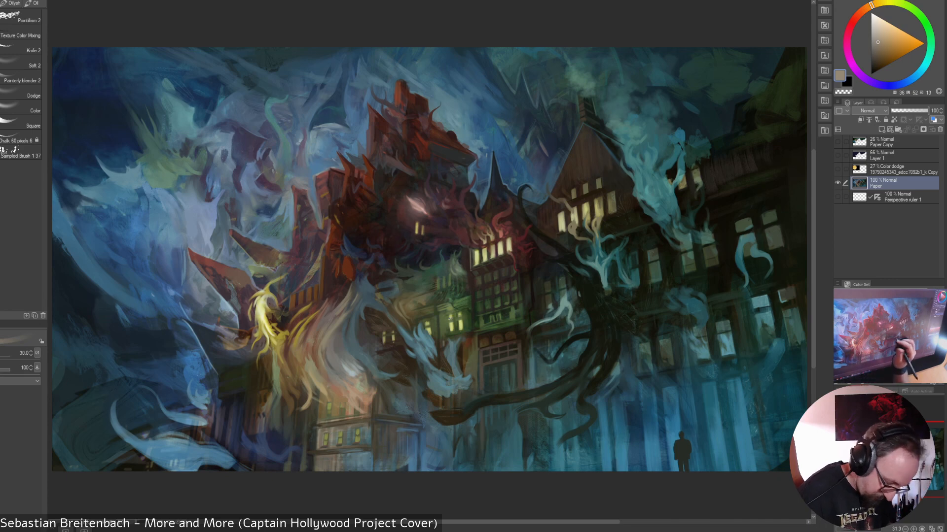
pyautogui.keyDown('alt'); pyautogui.click(350, 433); pyautogui.keyUp('alt')
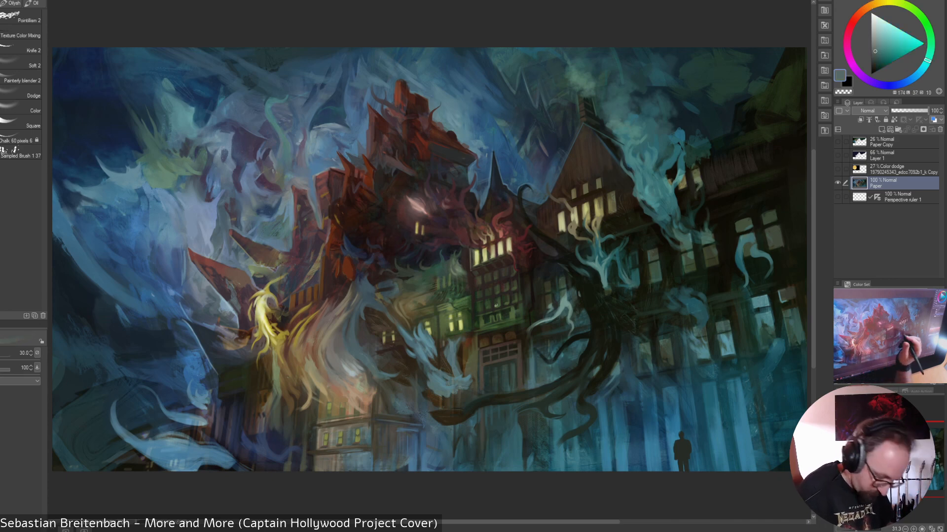
pyautogui.keyDown('alt'); pyautogui.click(335, 447); pyautogui.keyUp('alt')
pyautogui.moveTo(325, 449); pyautogui.dragTo(336, 449)
pyautogui.keyDown('alt'); pyautogui.click(340, 445); pyautogui.keyUp('alt')
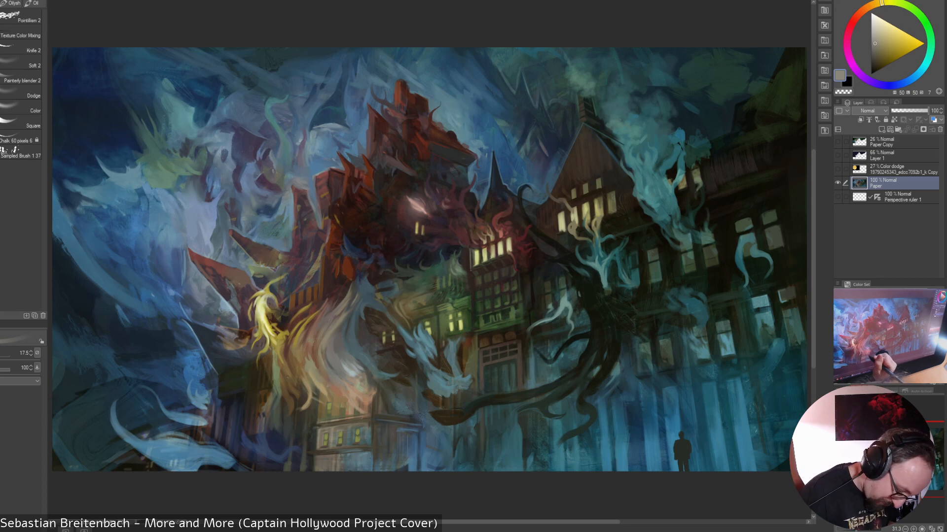
# Refine the lower facade's upper edge and the flame base above it with sampled dark brown and warm peach at brush size 17.5
pyautogui.keyDown('alt'); pyautogui.click(369, 418); pyautogui.keyUp('alt')
pyautogui.keyDown('alt'); pyautogui.click(318, 426); pyautogui.keyUp('alt')
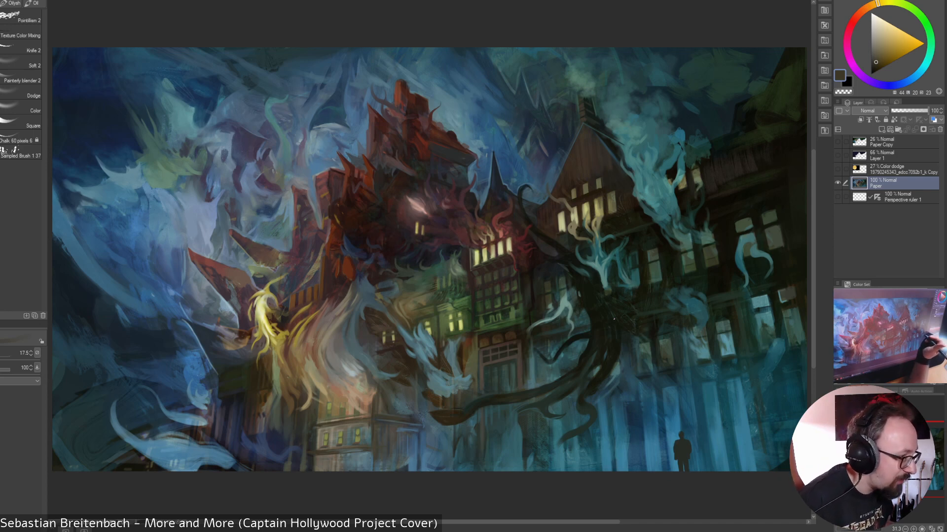
pyautogui.keyDown('alt'); pyautogui.click(346, 373); pyautogui.keyUp('alt')
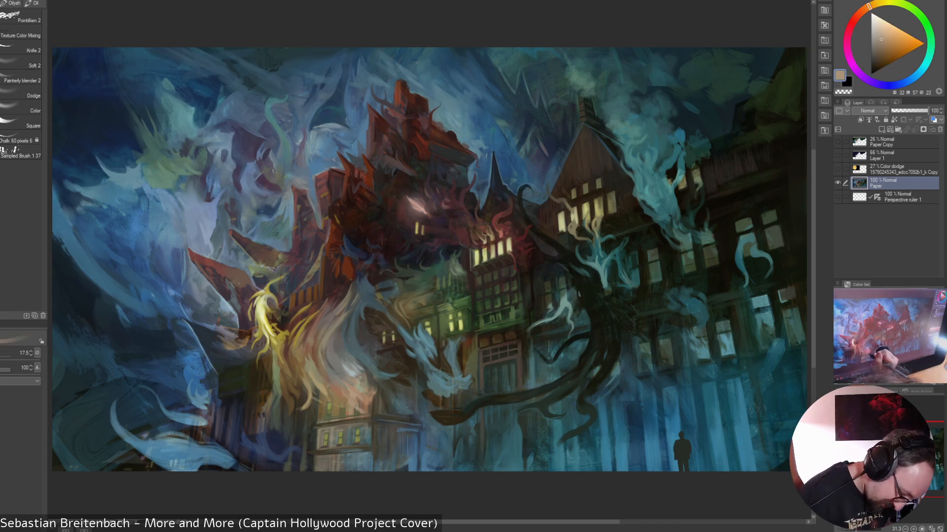
pyautogui.keyDown('alt'); pyautogui.click(348, 404); pyautogui.keyUp('alt')
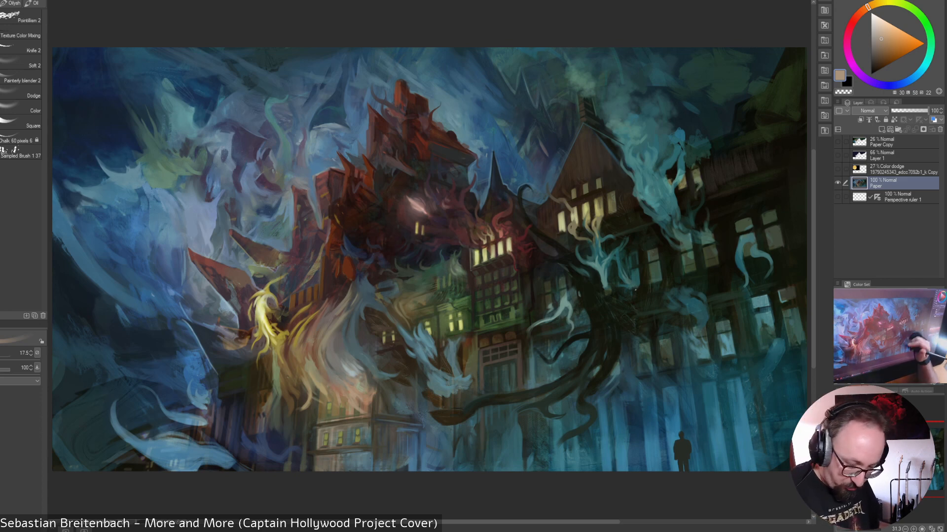
# Add blue and teal strokes to the misty columns beneath the dark tentacles and to the smoke plume at brush size 17.5
pyautogui.keyDown('alt'); pyautogui.click(616, 436); pyautogui.keyUp('alt')
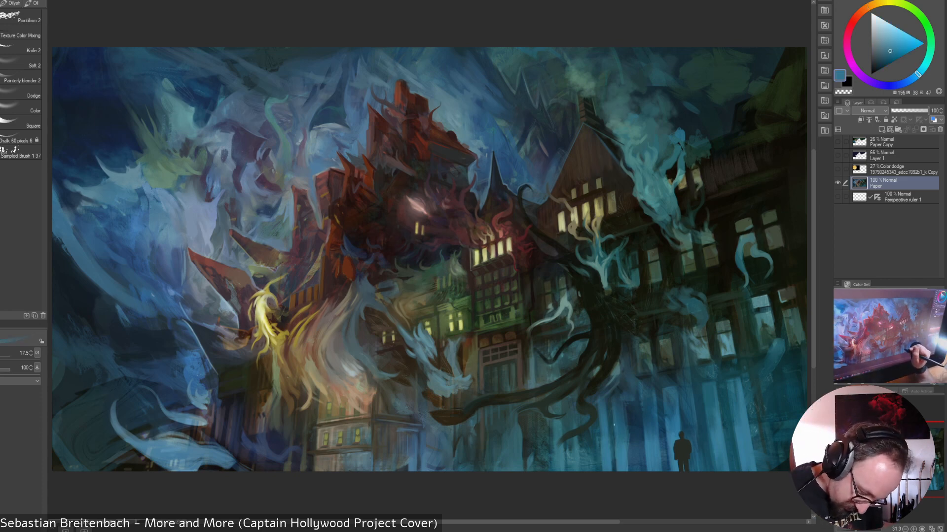
pyautogui.keyDown('alt'); pyautogui.click(618, 434); pyautogui.keyUp('alt')
pyautogui.keyDown('alt'); pyautogui.click(614, 439); pyautogui.keyUp('alt')
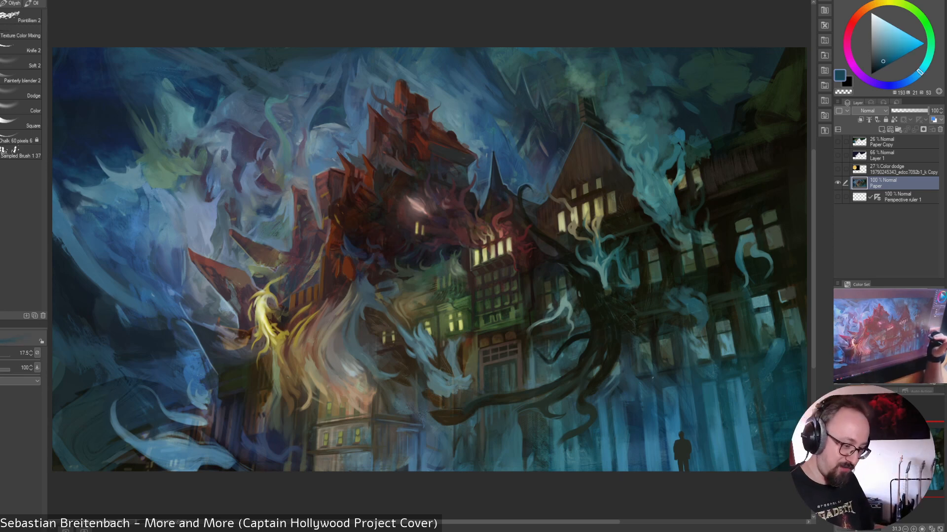
pyautogui.keyDown('alt'); pyautogui.click(663, 196); pyautogui.keyUp('alt')
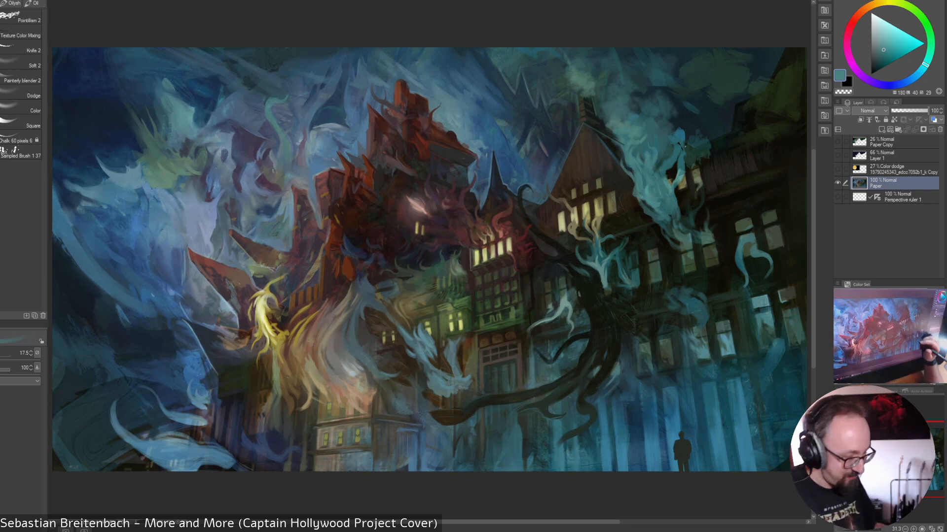
# Paint the smoky roofs beside the central tower with sampled dark and muted greens at brush sizes 17.5 and 25
pyautogui.keyDown('alt'); pyautogui.click(469, 294); pyautogui.keyUp('alt')
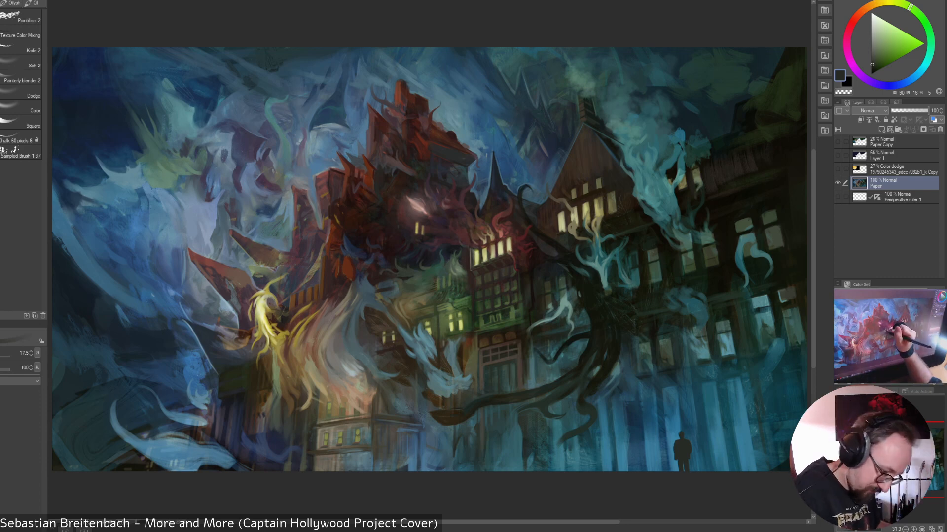
pyautogui.keyDown('alt'); pyautogui.click(454, 274); pyautogui.keyUp('alt')
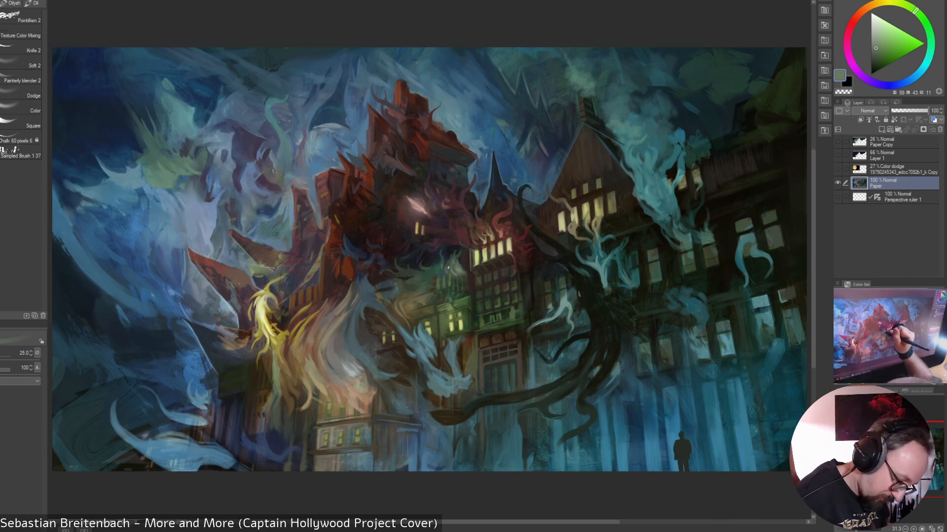
pyautogui.keyDown('alt'); pyautogui.click(448, 269); pyautogui.keyUp('alt')
pyautogui.keyDown('alt'); pyautogui.click(447, 268); pyautogui.keyUp('alt')
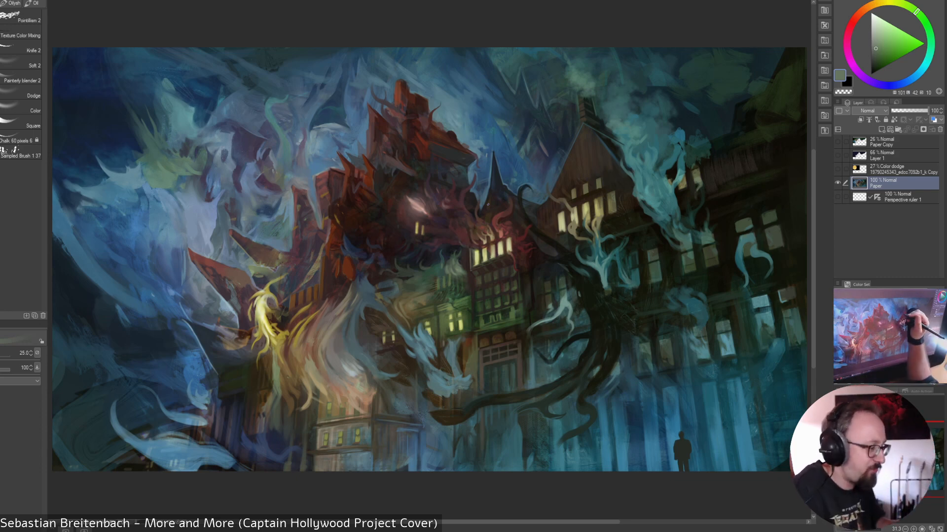
pyautogui.keyDown('alt'); pyautogui.click(396, 263); pyautogui.keyUp('alt')
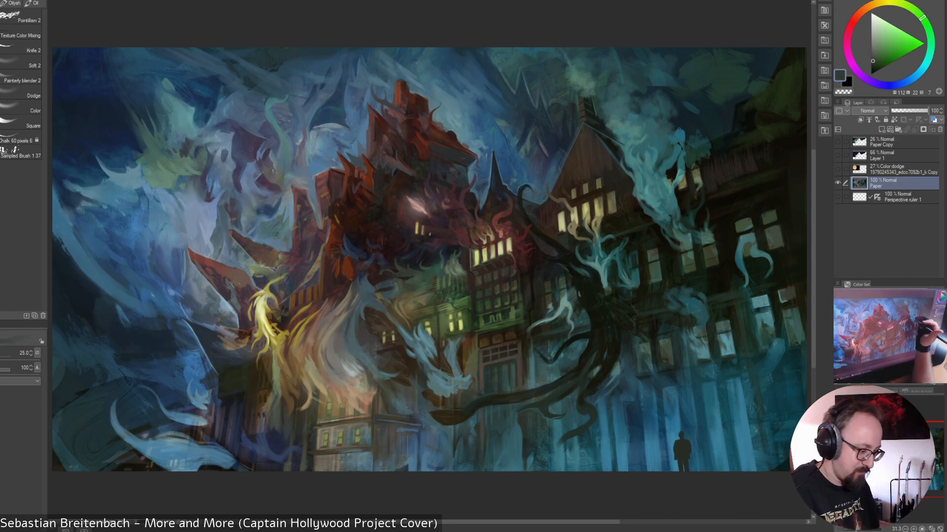
pyautogui.keyDown('alt'); pyautogui.click(401, 263); pyautogui.keyUp('alt')
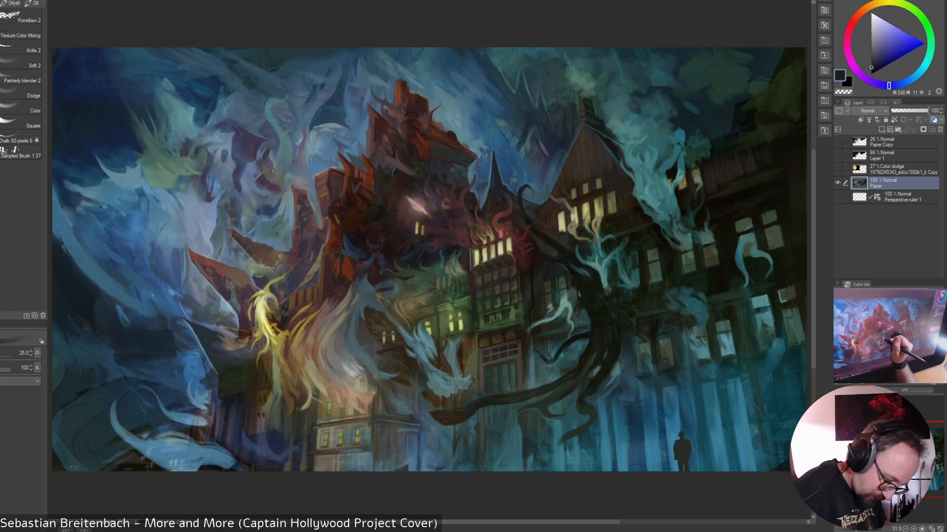
# Deepen the walls of the green-lit house beside the central tower with sampled olive and dark green at brush sizes 25 and 20
pyautogui.keyDown('alt'); pyautogui.click(417, 277); pyautogui.keyUp('alt')
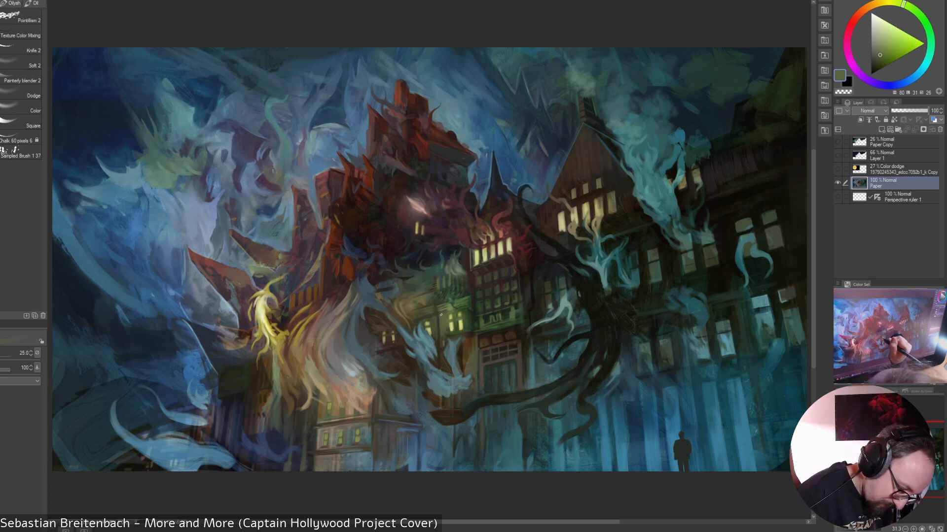
pyautogui.keyDown('alt'); pyautogui.click(469, 311); pyautogui.keyUp('alt')
pyautogui.keyDown('alt'); pyautogui.click(468, 316); pyautogui.keyUp('alt')
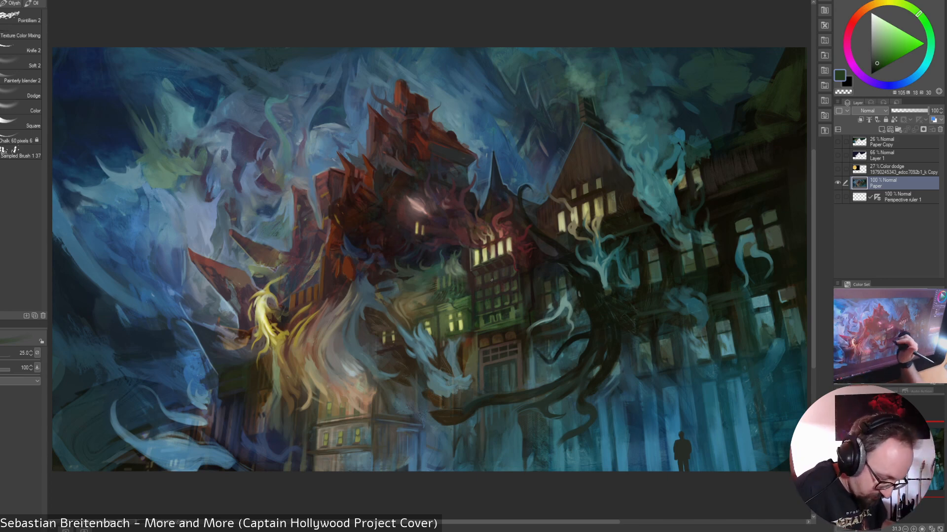
pyautogui.keyDown('alt'); pyautogui.click(440, 317); pyautogui.keyUp('alt')
pyautogui.keyDown('alt'); pyautogui.click(439, 314); pyautogui.keyUp('alt')
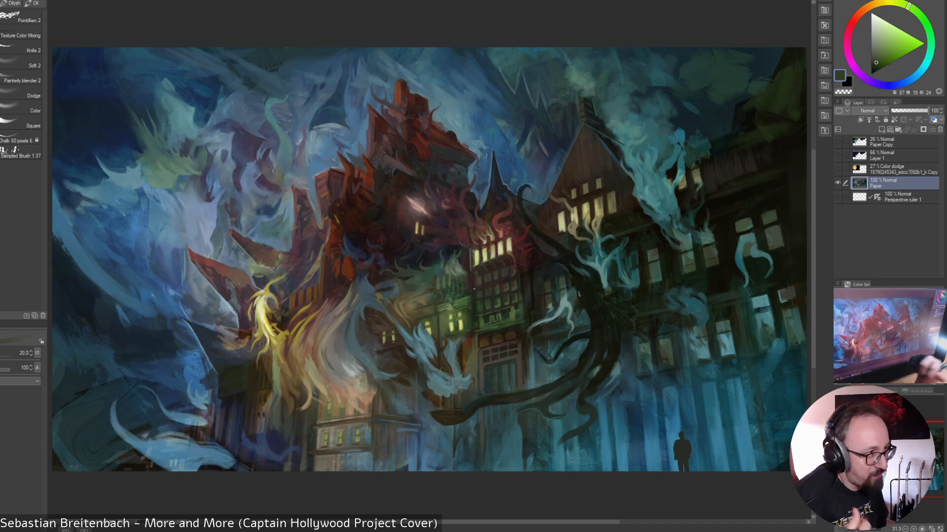
# Detail the wispy roofline of the green-lit house with sampled dark green and brown at brush sizes 17.5 and 12.5
pyautogui.keyDown('alt'); pyautogui.click(429, 268); pyautogui.keyUp('alt')
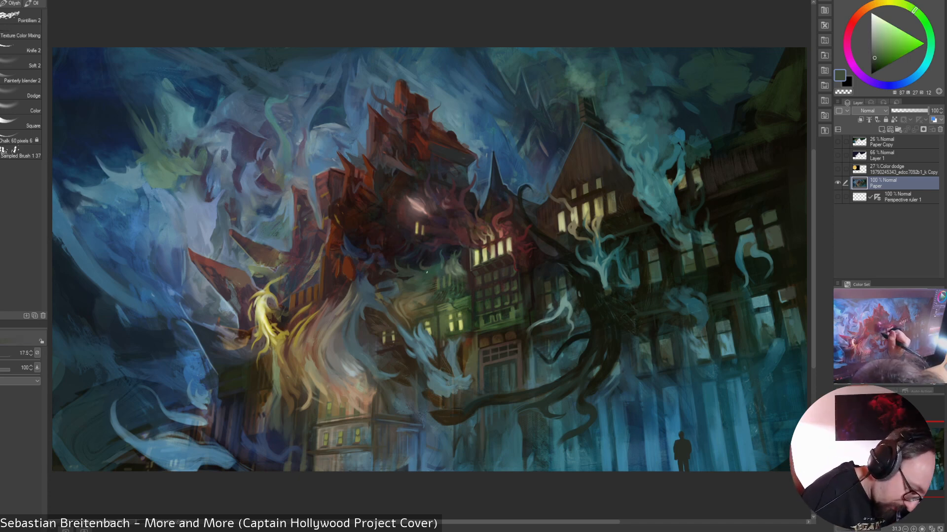
pyautogui.keyDown('alt'); pyautogui.click(417, 298); pyautogui.keyUp('alt')
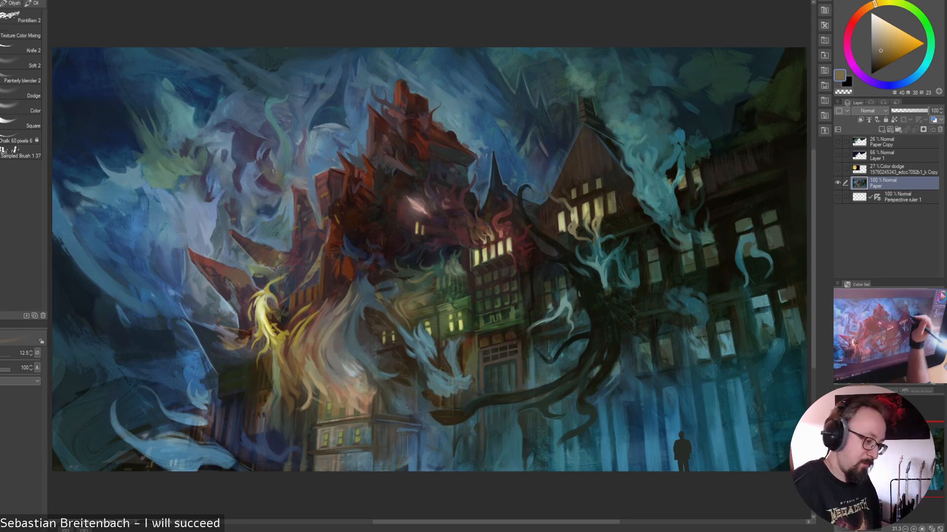
pyautogui.keyDown('alt'); pyautogui.click(430, 295); pyautogui.keyUp('alt')
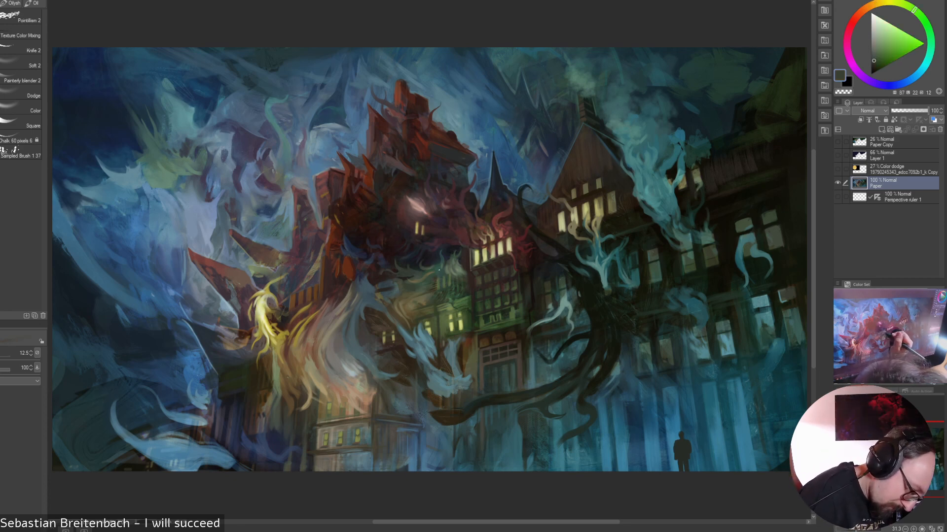
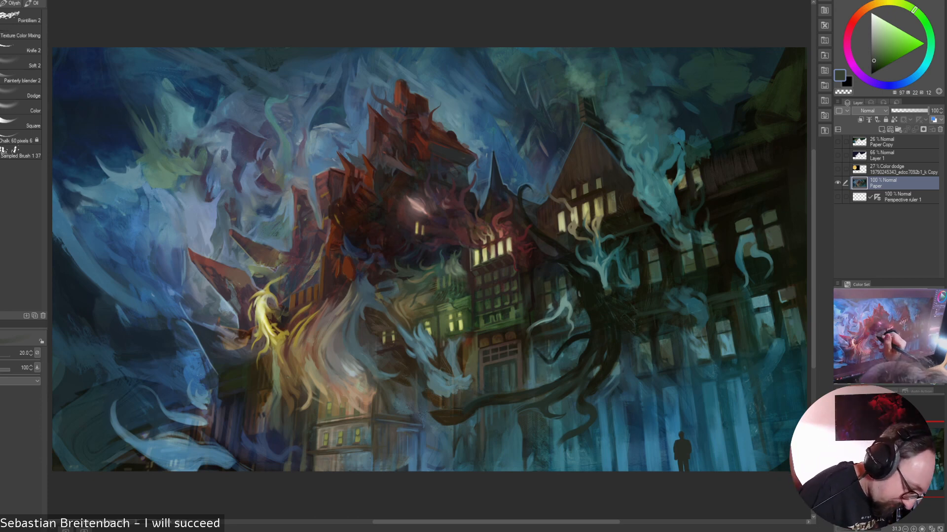
# Blend the shadowed area between the red castle and the green-lit house with sampled dark blue and teal at brush size 20
pyautogui.keyDown('alt'); pyautogui.click(397, 290); pyautogui.keyUp('alt')
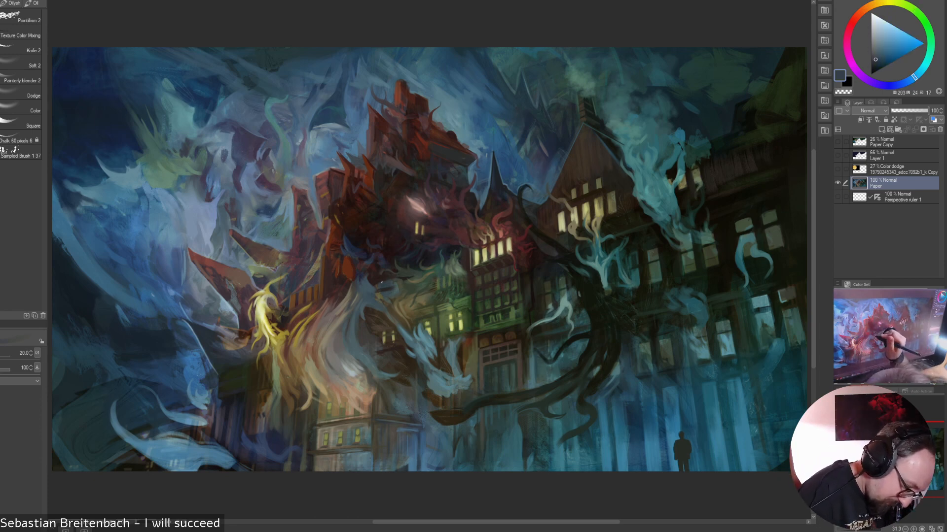
pyautogui.keyDown('alt'); pyautogui.click(572, 228); pyautogui.keyUp('alt')
pyautogui.keyDown('alt'); pyautogui.click(389, 285); pyautogui.keyUp('alt')
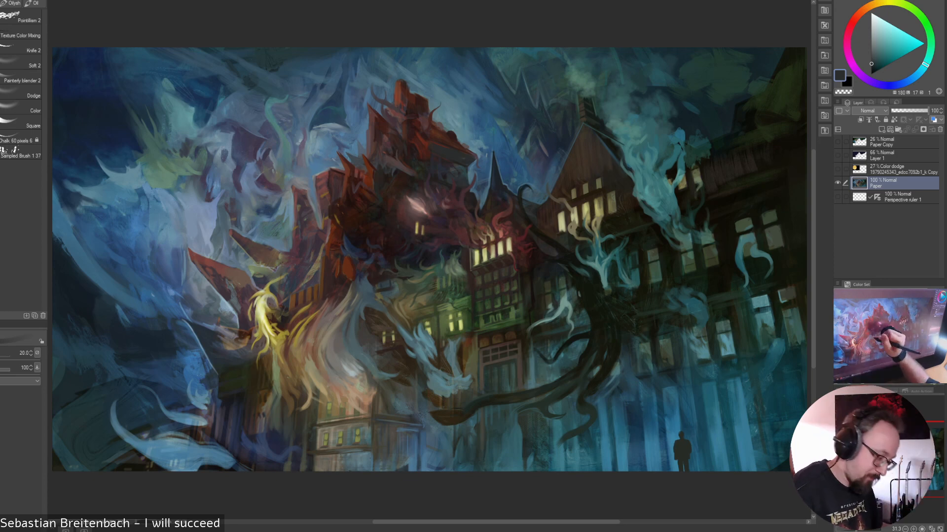
pyautogui.keyDown('alt'); pyautogui.click(377, 295); pyautogui.keyUp('alt')
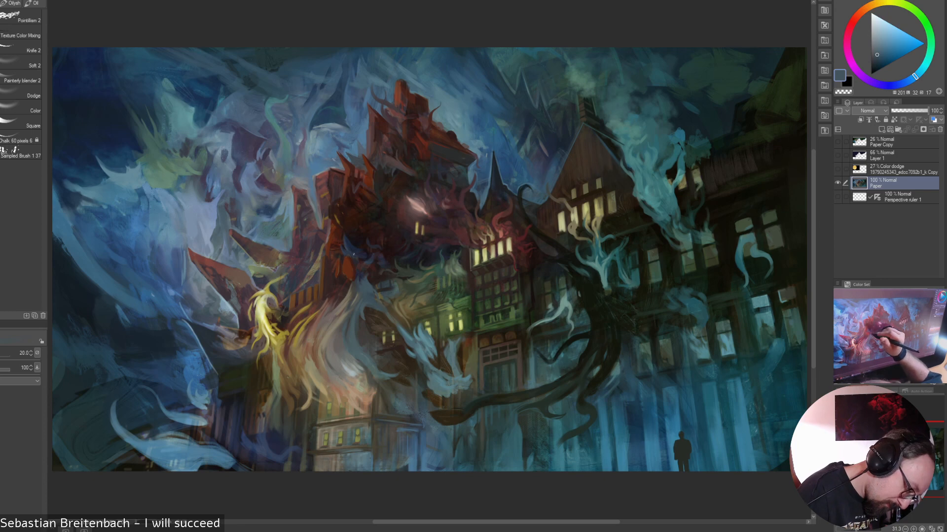
pyautogui.keyDown('alt'); pyautogui.click(405, 279); pyautogui.keyUp('alt')
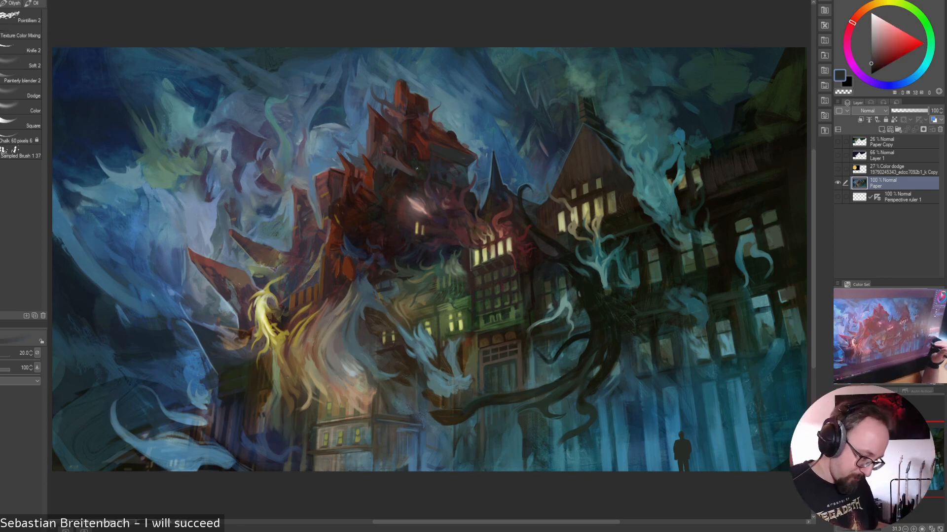
# Refine the swirling sky around the red castle with sampled grey-blue and light blue at brush size 20
pyautogui.keyDown('alt'); pyautogui.click(448, 353); pyautogui.keyUp('alt')
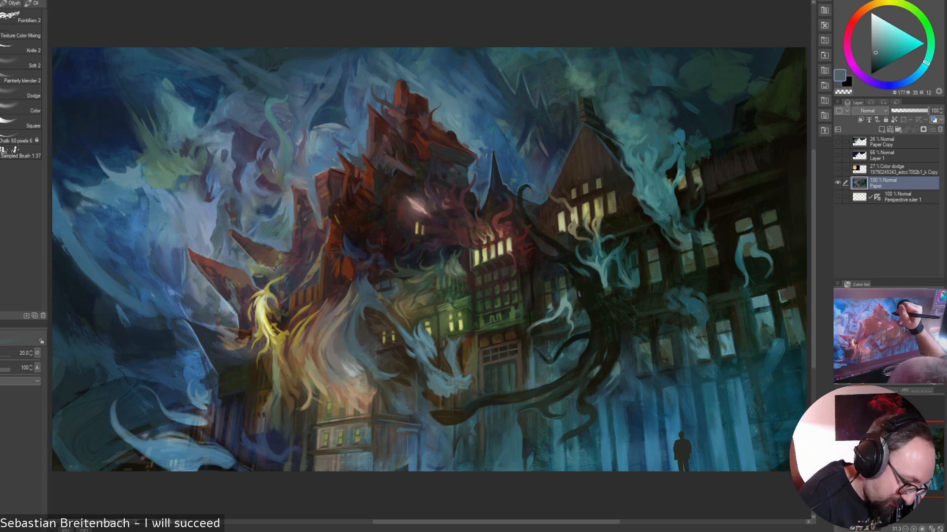
pyautogui.keyDown('alt'); pyautogui.click(483, 175); pyautogui.keyUp('alt')
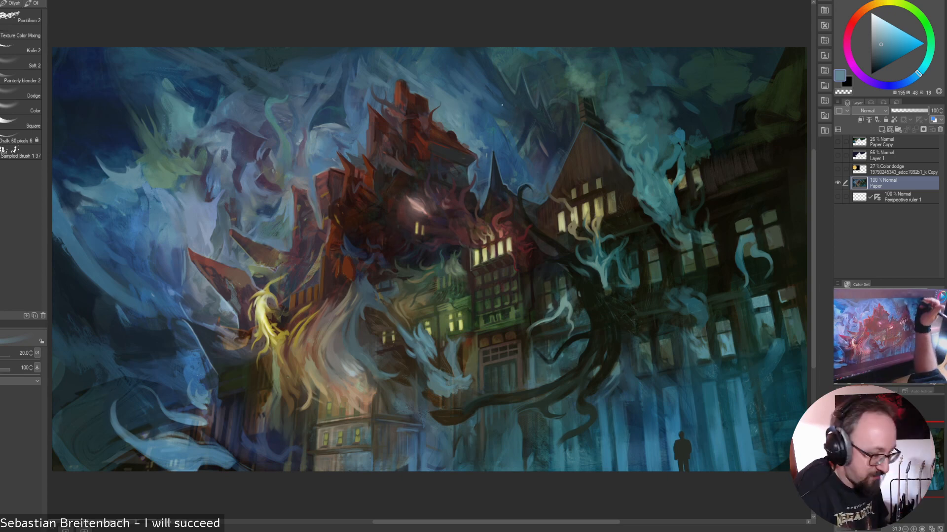
pyautogui.keyDown('alt'); pyautogui.click(447, 116); pyautogui.keyUp('alt')
pyautogui.keyDown('alt'); pyautogui.click(305, 165); pyautogui.keyUp('alt')
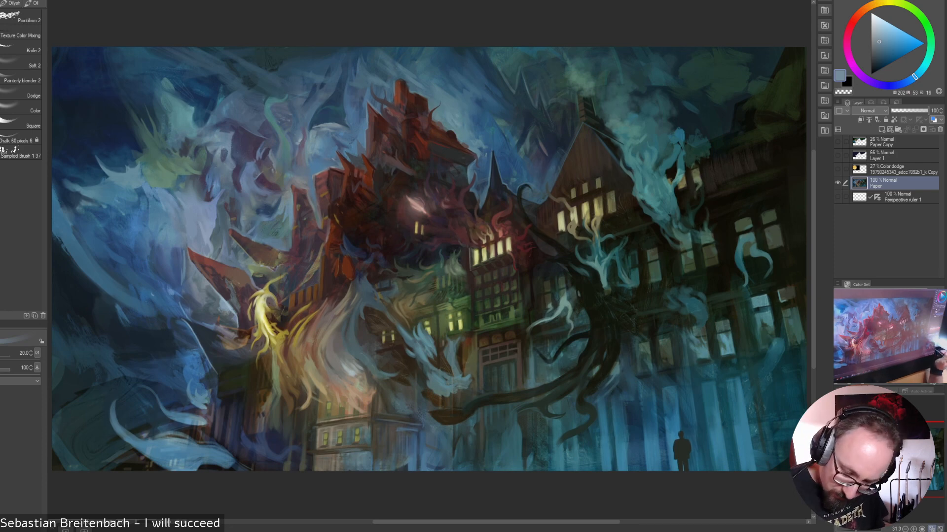
# Outline the stepped top of the red castle's highest tower with light grey-blue at brush size 10, guided by the perspective ruler
pyautogui.click(921, 529)
pyautogui.moveTo(887, 434); pyautogui.dragTo(885, 434)
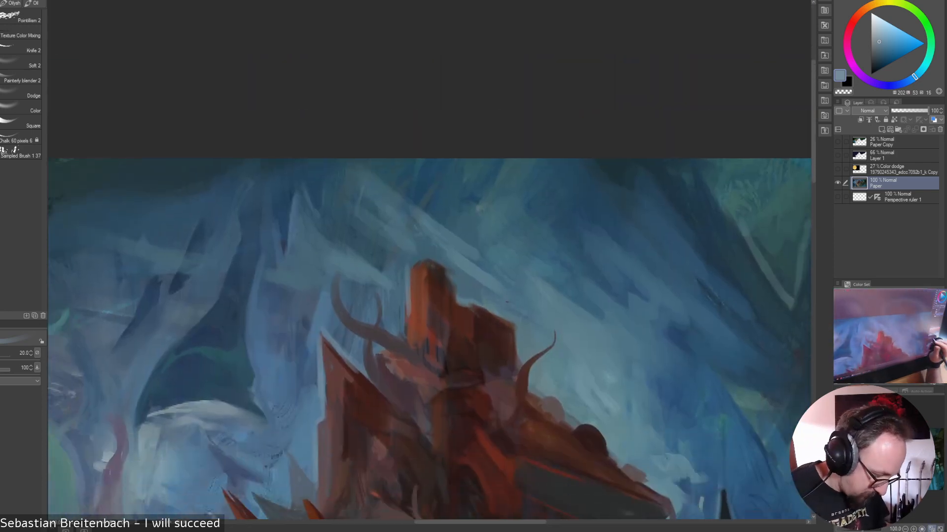
pyautogui.press('[')
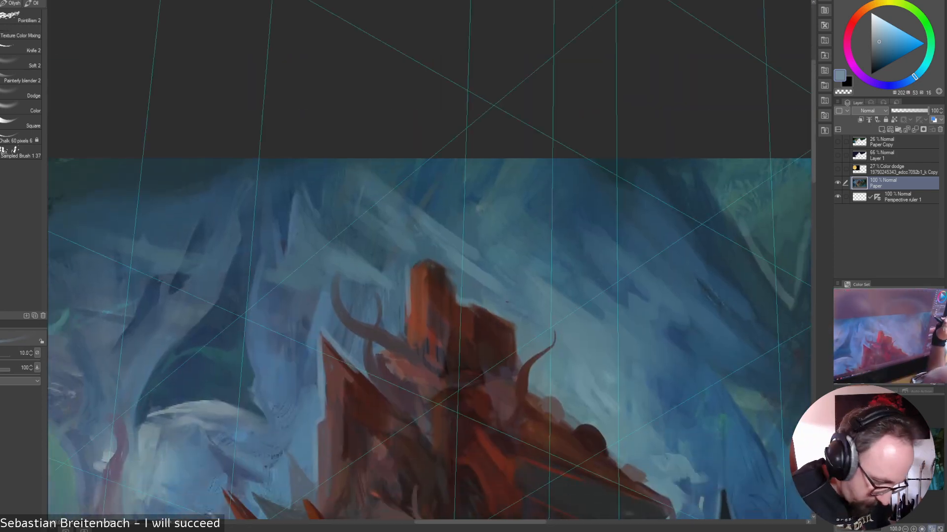
pyautogui.click(838, 196)
pyautogui.moveTo(408, 269); pyautogui.dragTo(427, 258)
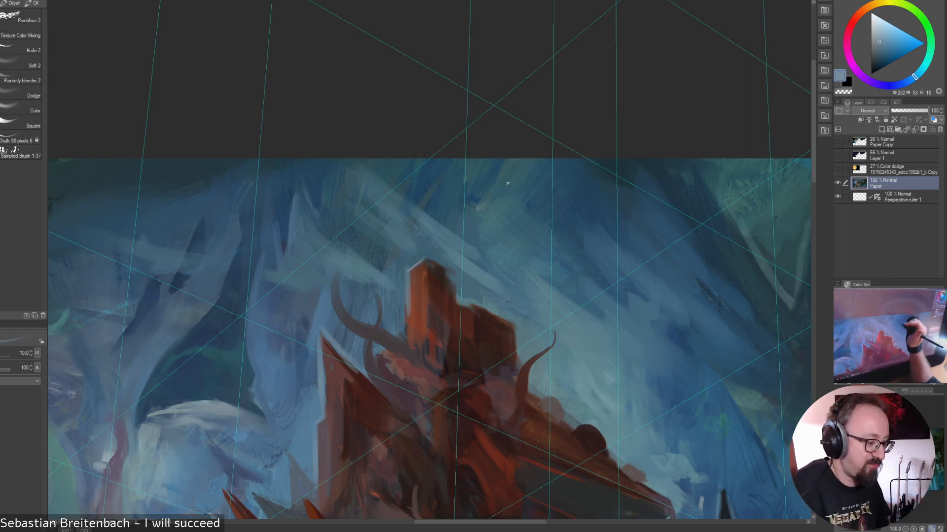
pyautogui.moveTo(427, 257); pyautogui.dragTo(448, 270)
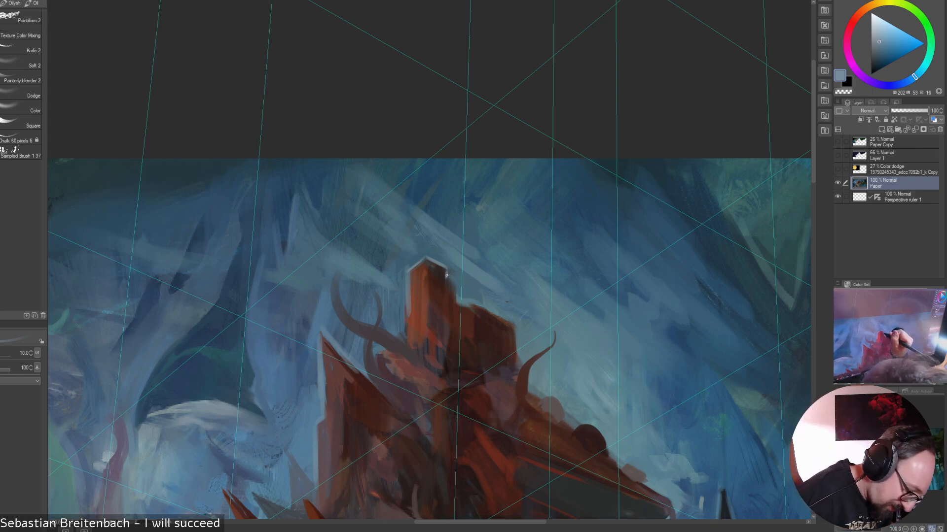
pyautogui.moveTo(447, 278)
pyautogui.mouseDown()
pyautogui.moveTo(454, 305)
pyautogui.moveTo(470, 311)
pyautogui.mouseUp()
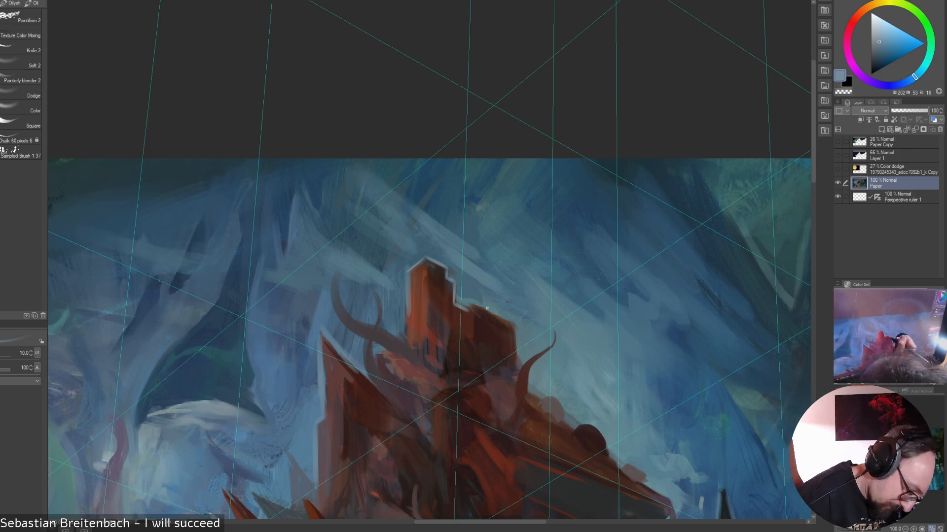
# Sharpen the red castle's upper wall block beside the highest tower with sampled dark red-brown and blue tones at brush size 10
pyautogui.keyDown('alt'); pyautogui.click(455, 310); pyautogui.keyUp('alt')
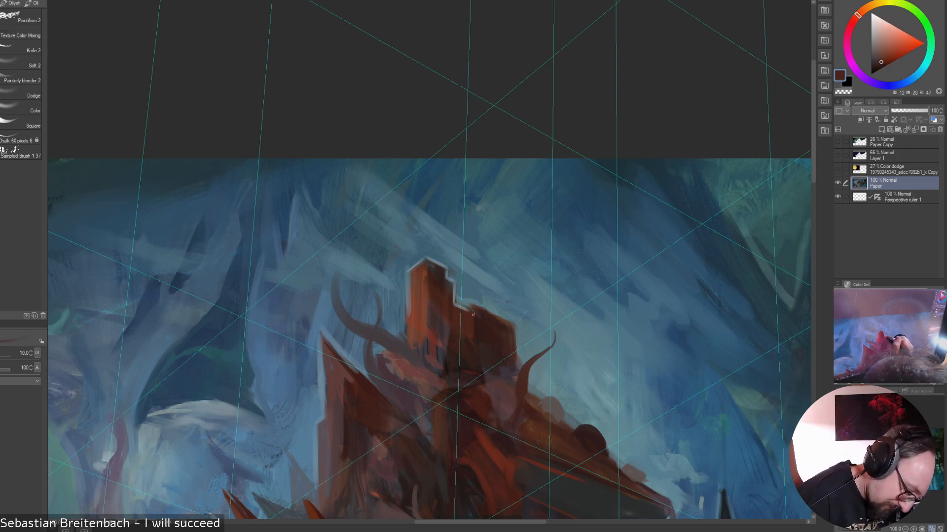
pyautogui.keyDown('alt'); pyautogui.click(472, 302); pyautogui.keyUp('alt')
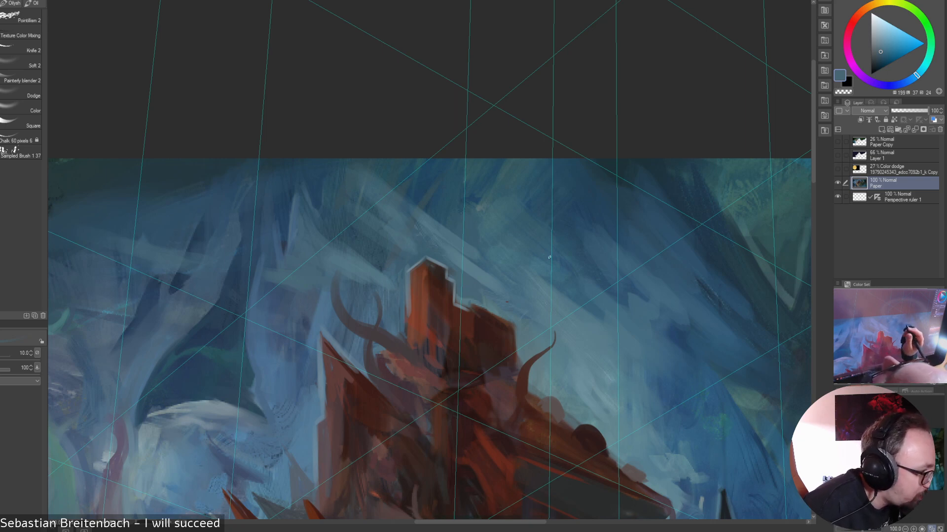
pyautogui.keyDown('alt'); pyautogui.click(468, 304); pyautogui.keyUp('alt')
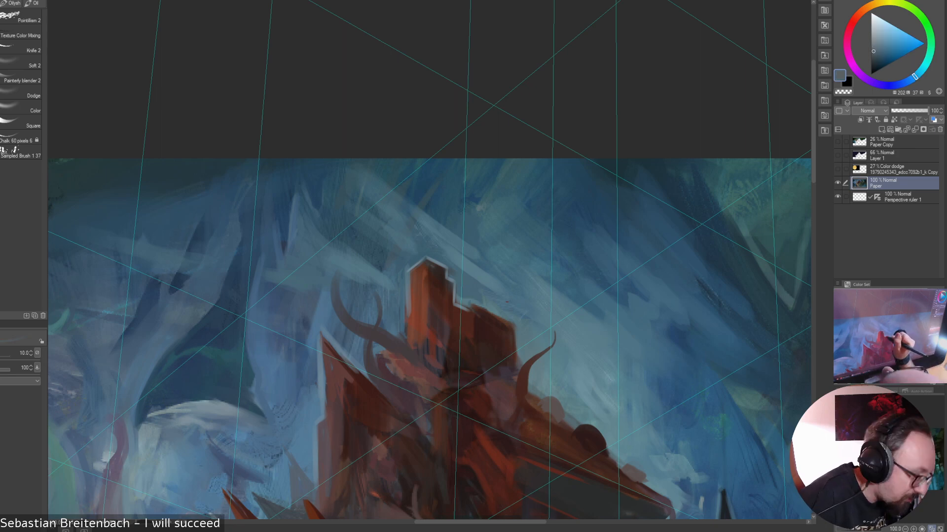
pyautogui.keyDown('alt'); pyautogui.click(469, 302); pyautogui.keyUp('alt')
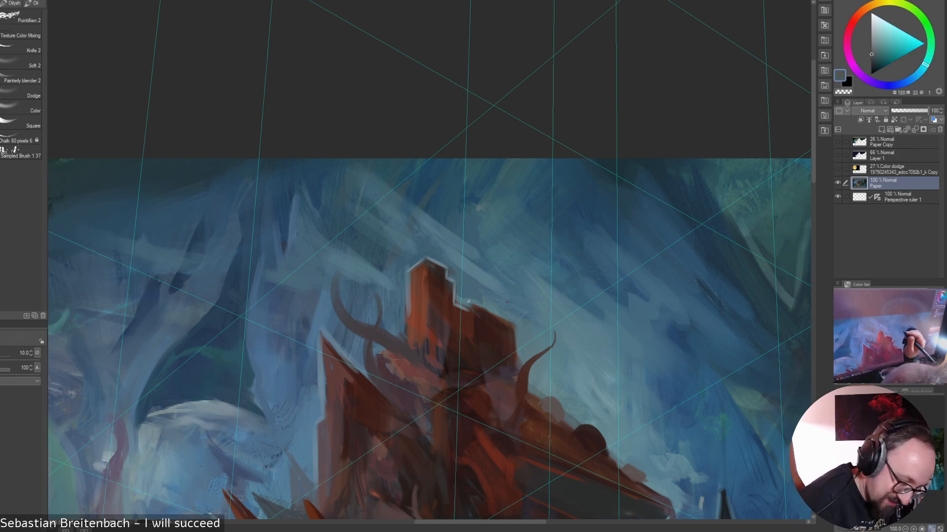
pyautogui.keyDown('alt'); pyautogui.click(556, 372); pyautogui.keyUp('alt')
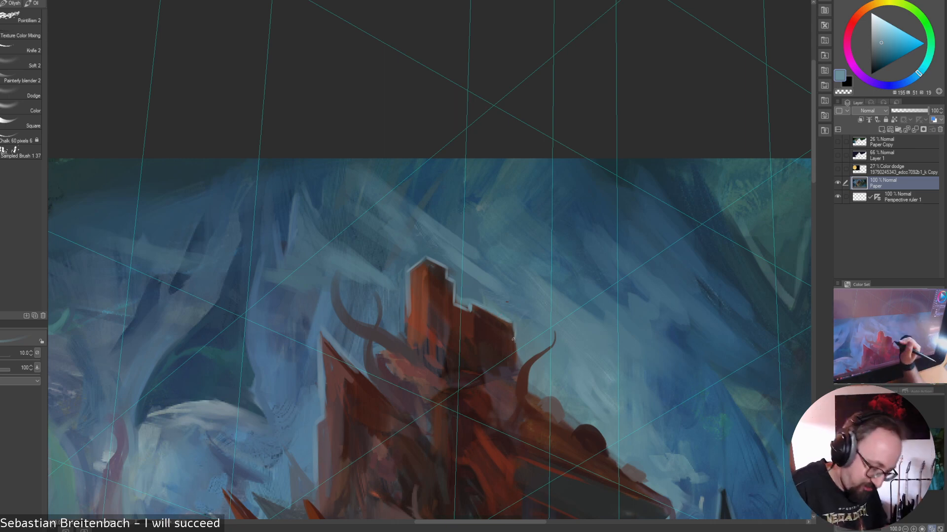
pyautogui.keyDown('alt'); pyautogui.click(515, 368); pyautogui.keyUp('alt')
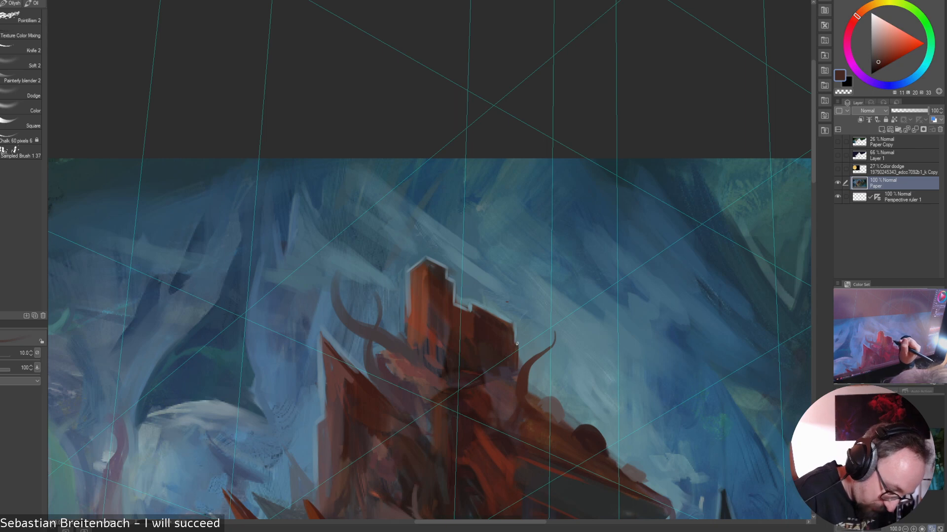
pyautogui.keyDown('alt'); pyautogui.click(515, 366); pyautogui.keyUp('alt')
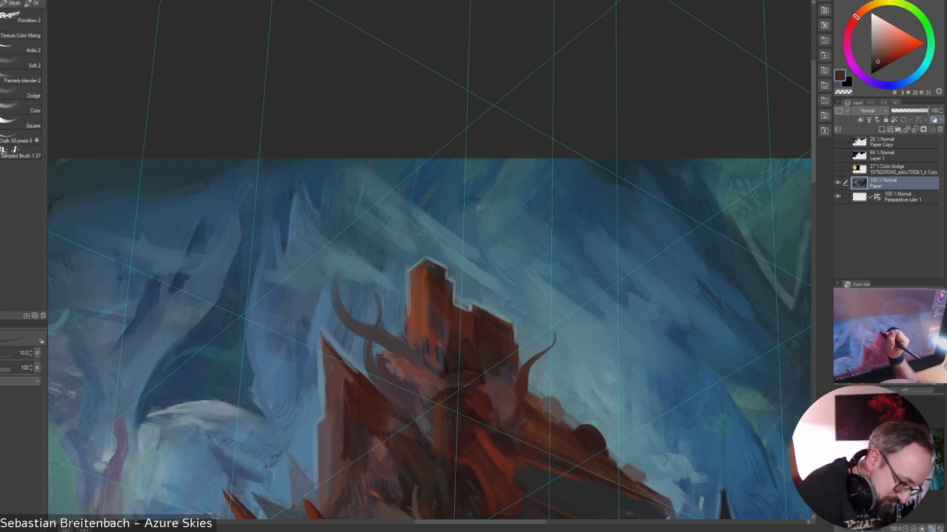
# Clean up the outer edge of the highest tower and the sky around the nearby tendrils with sampled grey-blue at brush size 10
pyautogui.keyDown('alt'); pyautogui.click(408, 278); pyautogui.keyUp('alt')
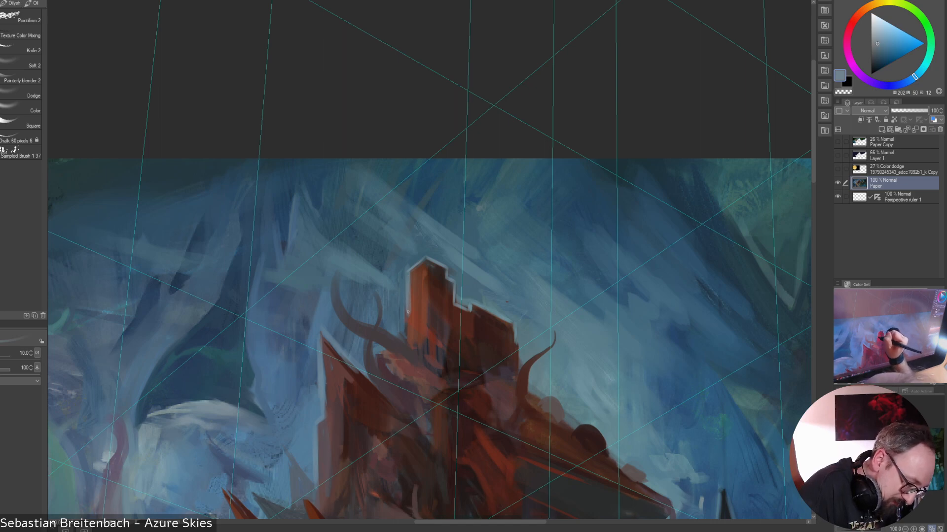
pyautogui.moveTo(405, 315); pyautogui.dragTo(403, 335)
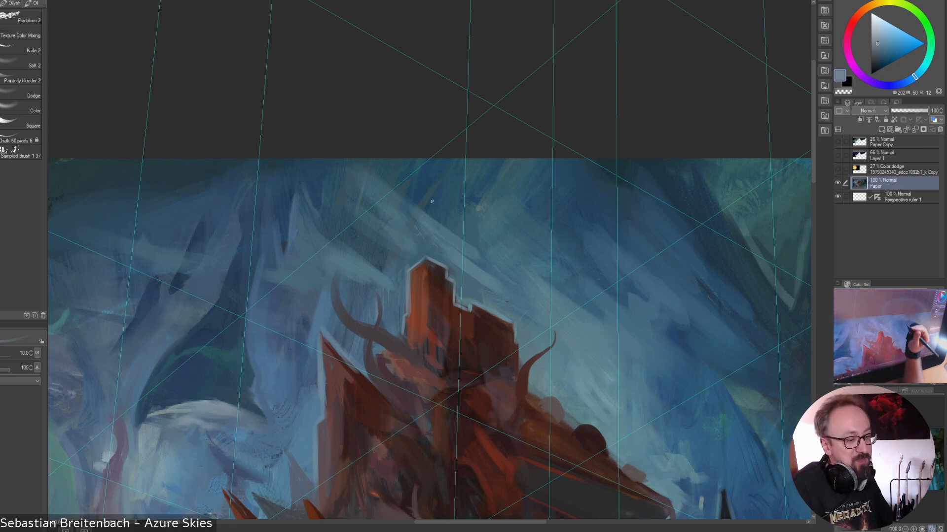
pyautogui.moveTo(366, 343); pyautogui.dragTo(367, 373)
pyautogui.keyDown('alt'); pyautogui.click(372, 336); pyautogui.keyUp('alt')
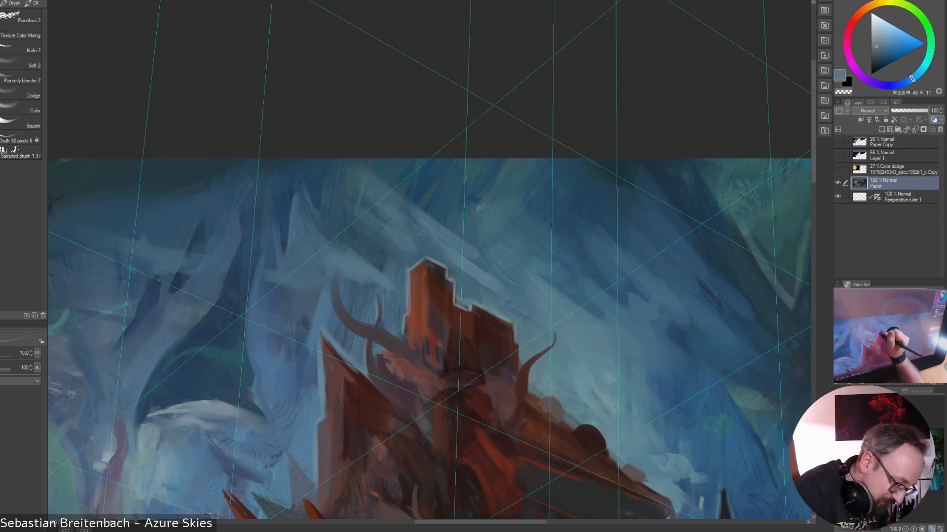
pyautogui.keyDown('alt'); pyautogui.click(411, 270); pyautogui.keyUp('alt')
pyautogui.moveTo(411, 271)
pyautogui.mouseDown()
pyautogui.moveTo(411, 298)
pyautogui.moveTo(406, 274)
pyautogui.mouseUp()
pyautogui.keyDown('alt'); pyautogui.click(404, 274); pyautogui.keyUp('alt')
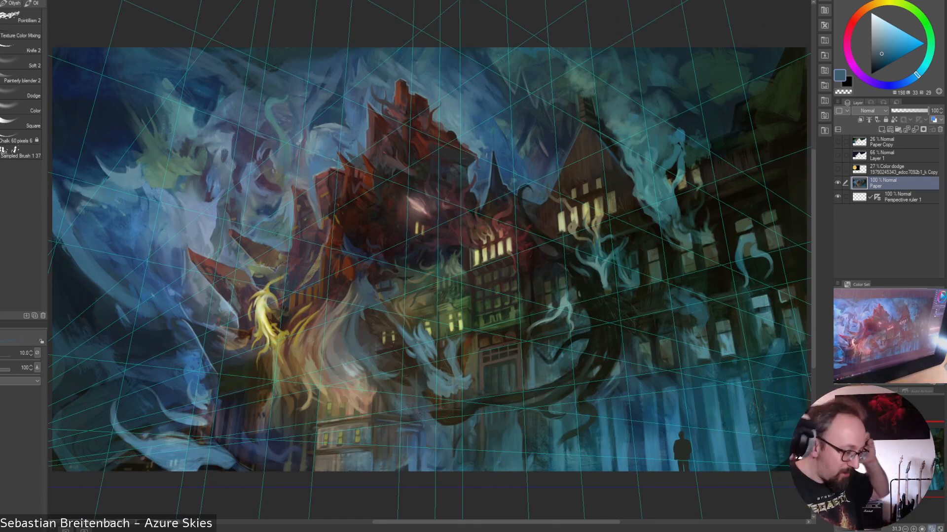
# Refine the red castle's sloping roof and the adjacent sky with sampled dark red, brown and blue at brush size 15
pyautogui.keyDown('alt'); pyautogui.click(403, 78); pyautogui.keyUp('alt')
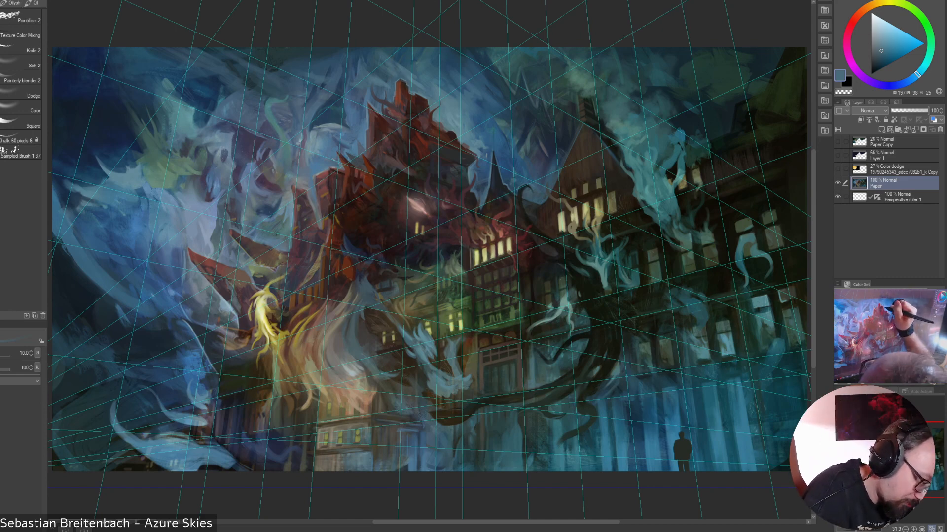
pyautogui.keyDown('alt'); pyautogui.click(469, 67); pyautogui.keyUp('alt')
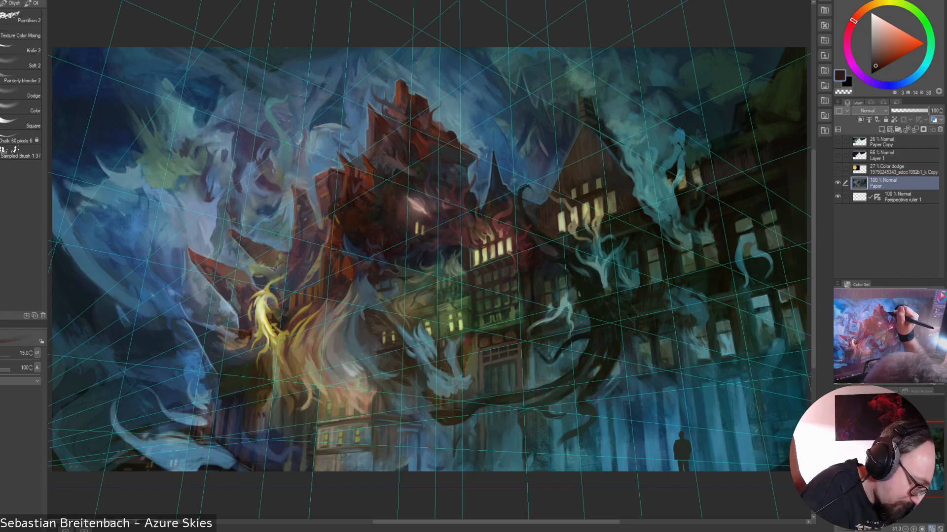
pyautogui.keyDown('alt'); pyautogui.click(448, 137); pyautogui.keyUp('alt')
pyautogui.keyDown('alt'); pyautogui.click(441, 125); pyautogui.keyUp('alt')
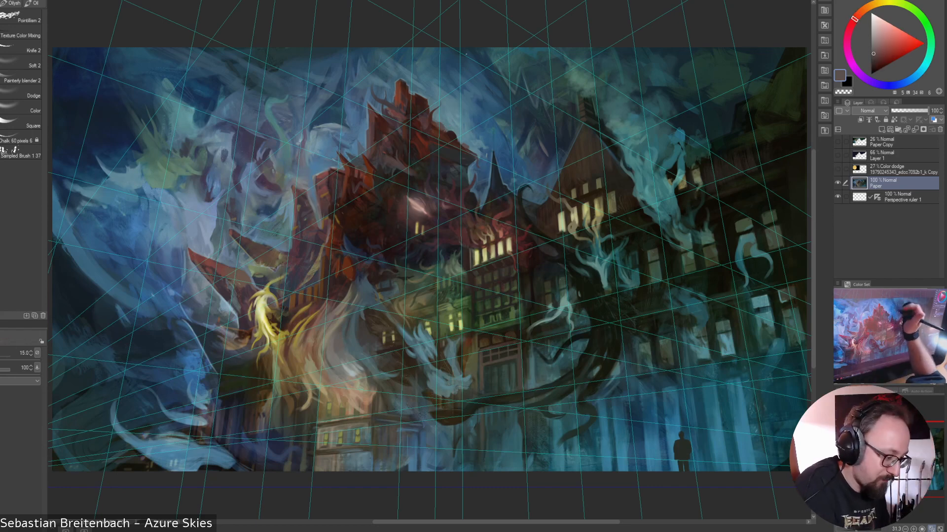
pyautogui.keyDown('alt'); pyautogui.click(443, 129); pyautogui.keyUp('alt')
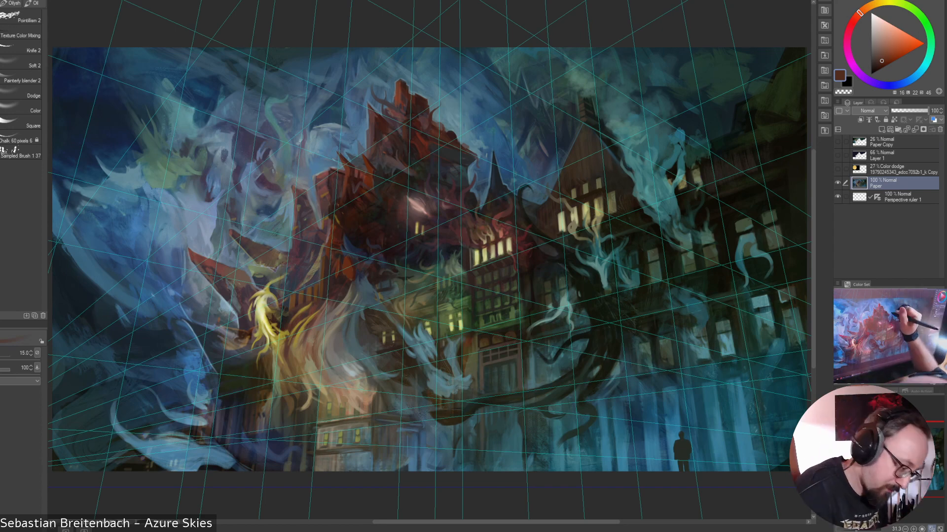
pyautogui.keyDown('alt'); pyautogui.click(468, 147); pyautogui.keyUp('alt')
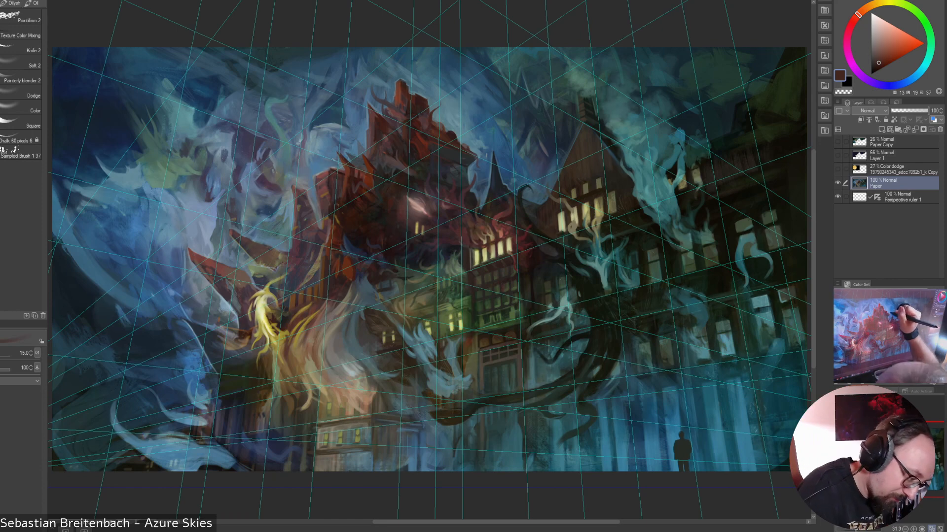
pyautogui.keyDown('alt'); pyautogui.click(476, 166); pyautogui.keyUp('alt')
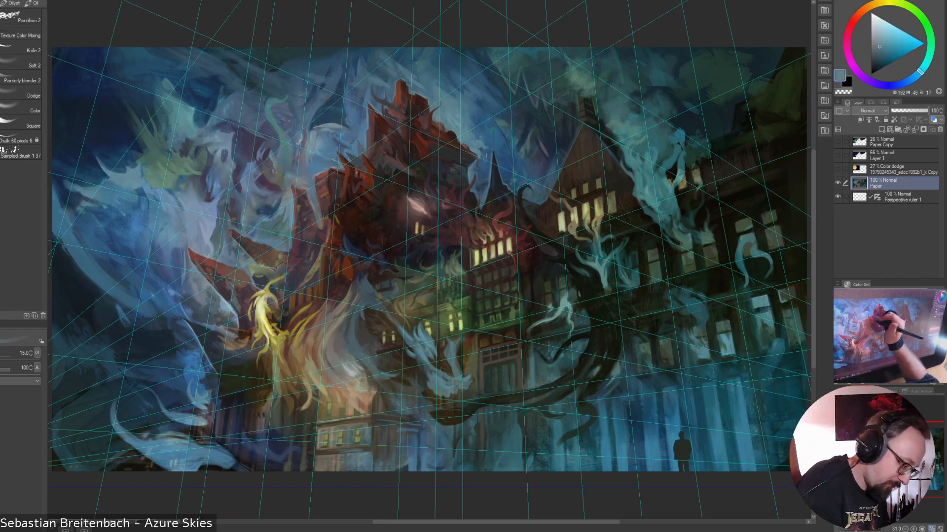
pyautogui.keyDown('alt'); pyautogui.click(346, 141); pyautogui.keyUp('alt')
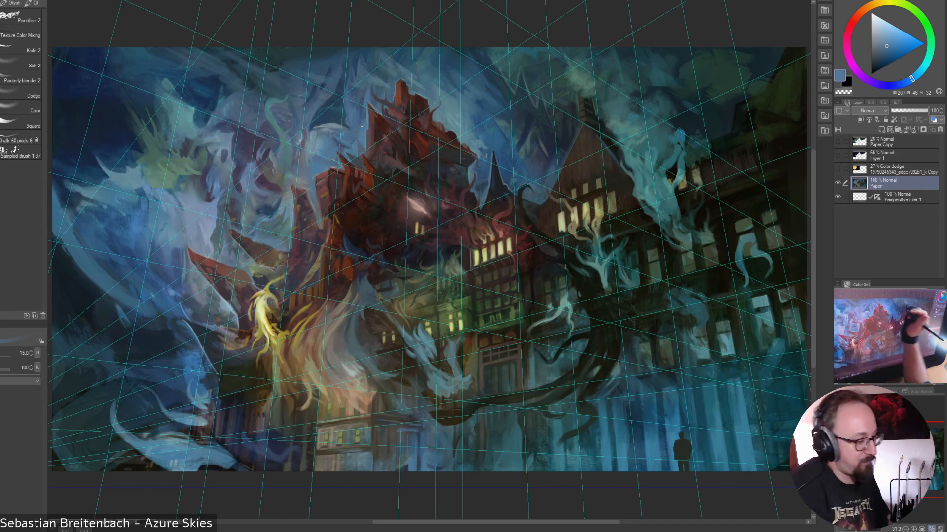
# Compare the painting with and without the 27% Color dodge moon layer, leaving the layer hidden
pyautogui.click(837, 169)
pyautogui.click(838, 169)
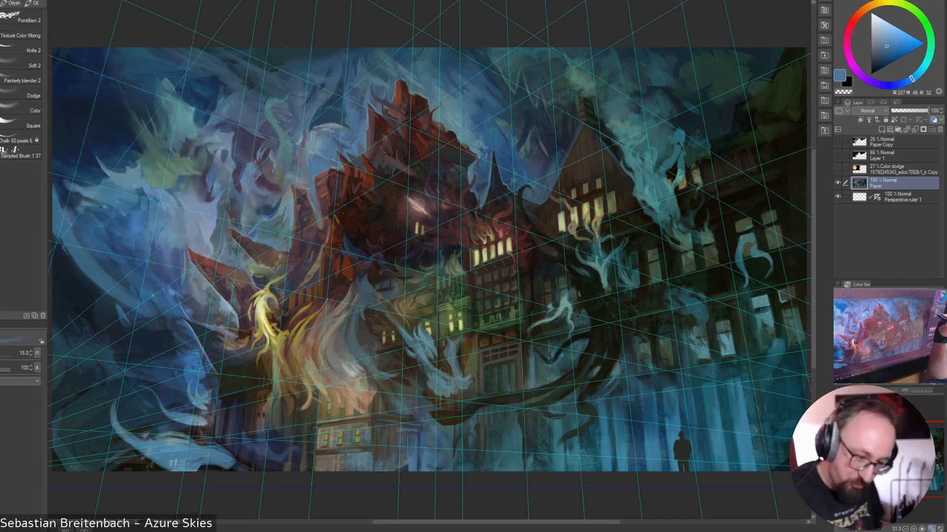
pyautogui.click(837, 169)
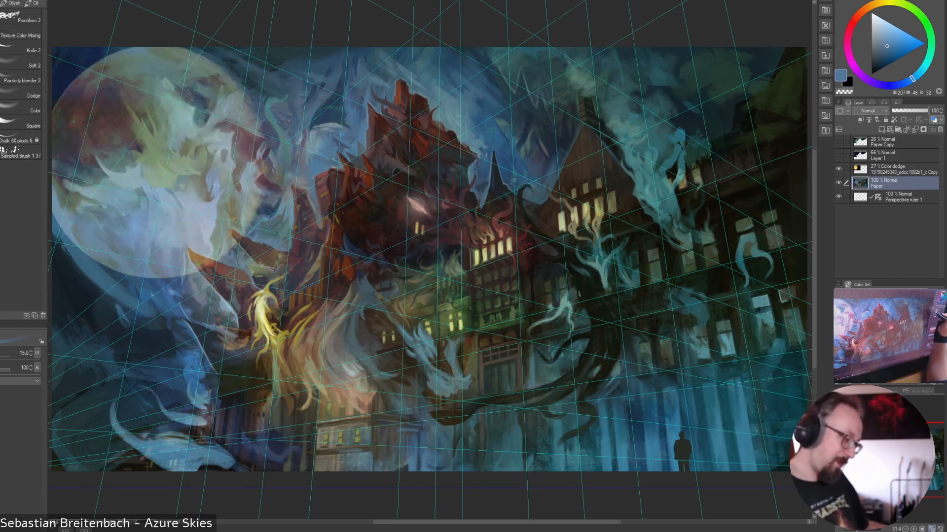
pyautogui.click(838, 169)
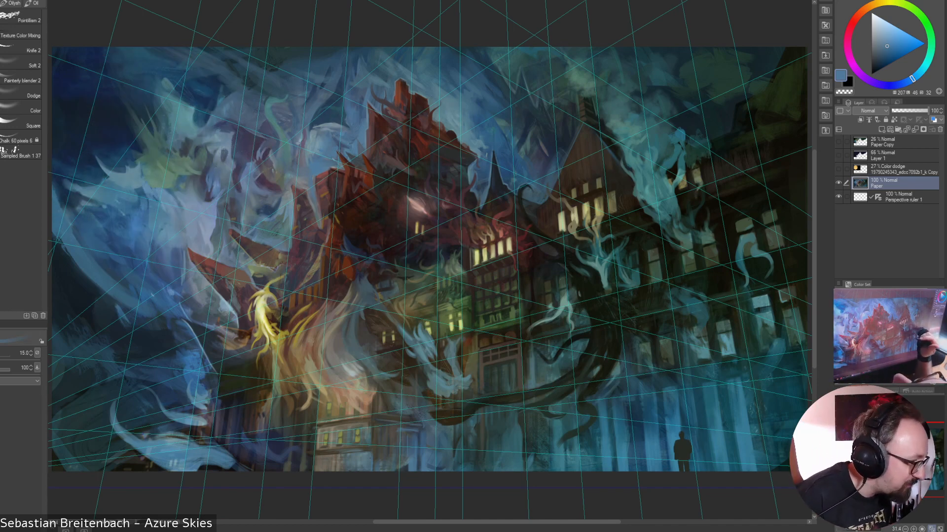
# Edge the lower red building's roofline and its two curved spikes with sampled light blue at brush size 8
pyautogui.hotkey('ctrl', 'alt', '0')
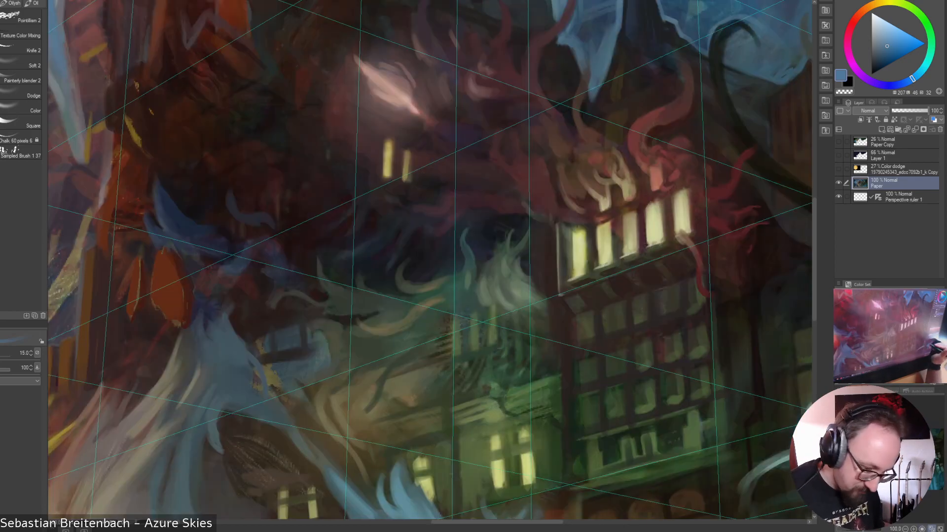
pyautogui.moveTo(468, 54)
pyautogui.mouseDown()
pyautogui.moveTo(500, 319)
pyautogui.moveTo(563, 496)
pyautogui.moveTo(552, 496)
pyautogui.mouseUp()
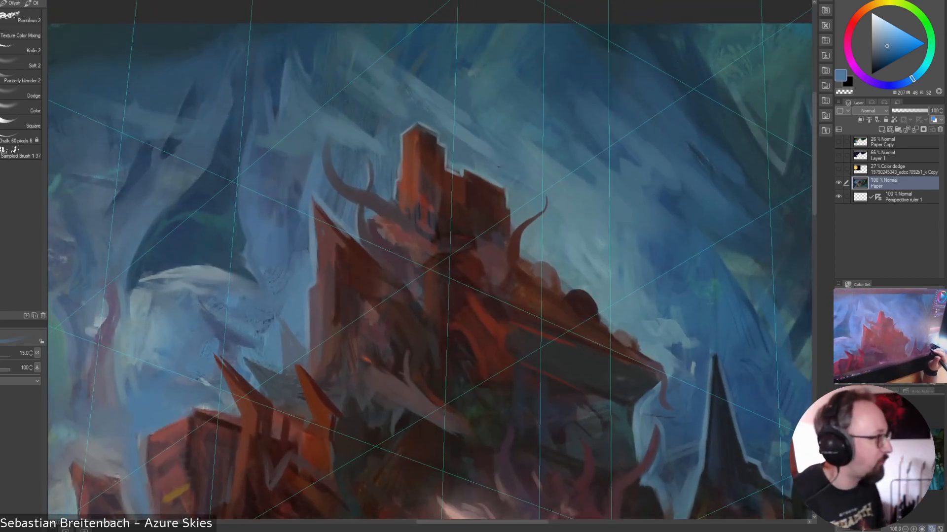
pyautogui.moveTo(419, 277); pyautogui.dragTo(519, 267)
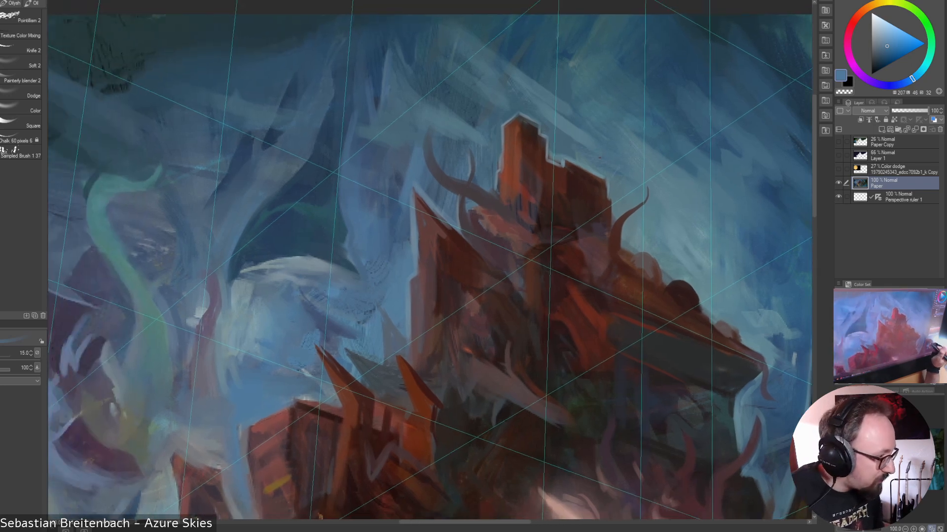
pyautogui.press('[')
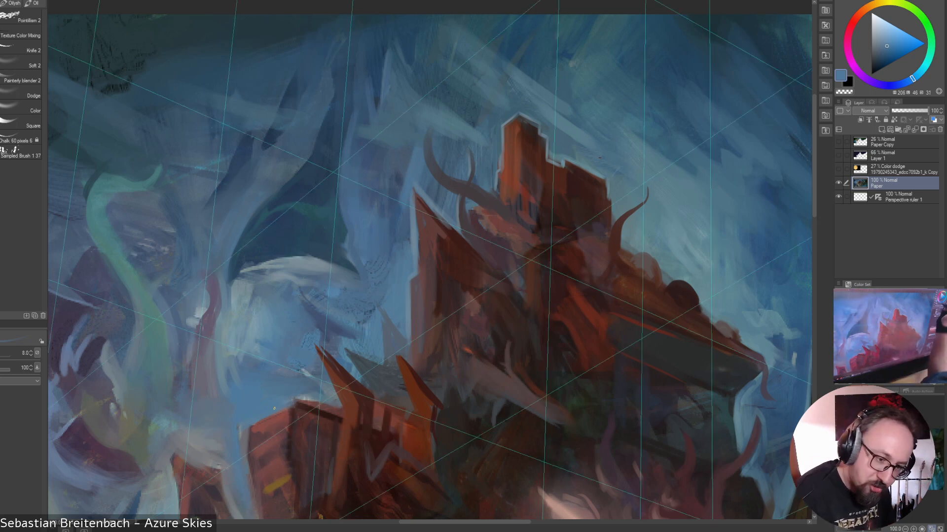
pyautogui.keyDown('alt'); pyautogui.click(238, 444); pyautogui.keyUp('alt')
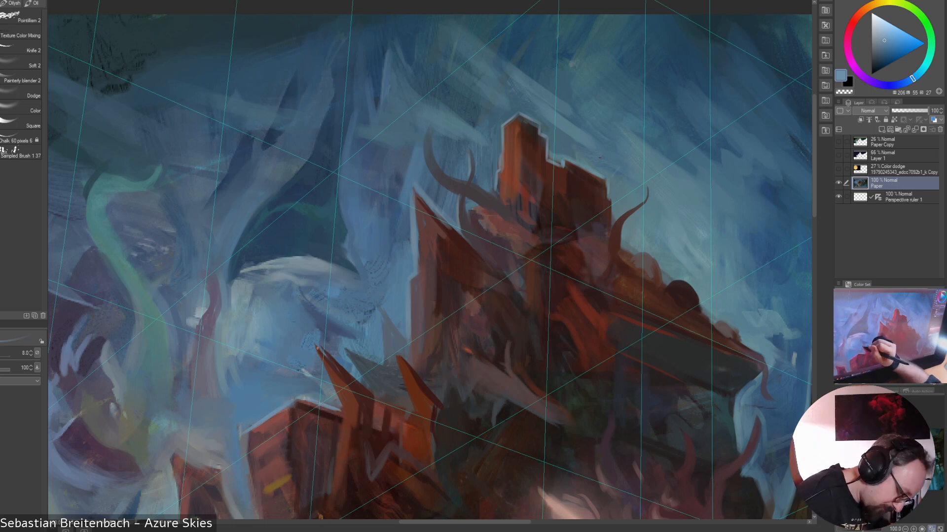
pyautogui.moveTo(317, 348); pyautogui.dragTo(340, 409)
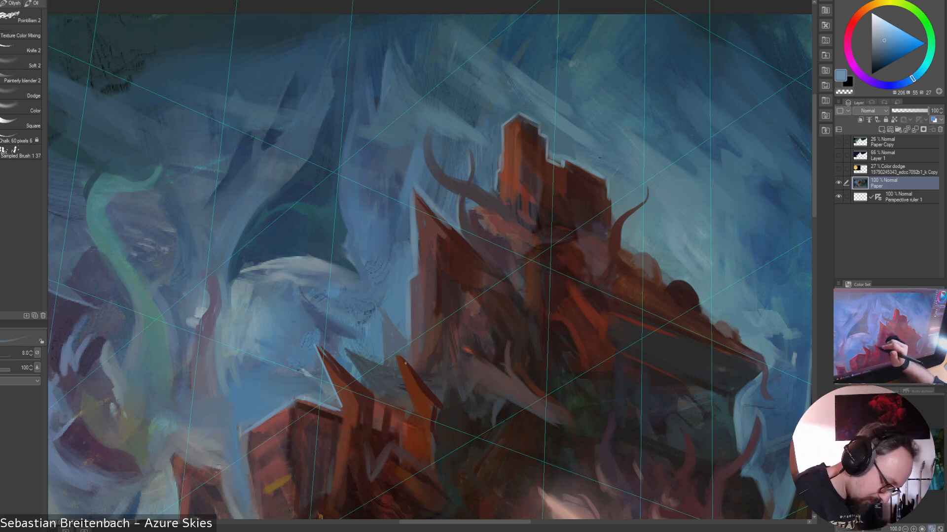
pyautogui.moveTo(397, 357); pyautogui.dragTo(416, 413)
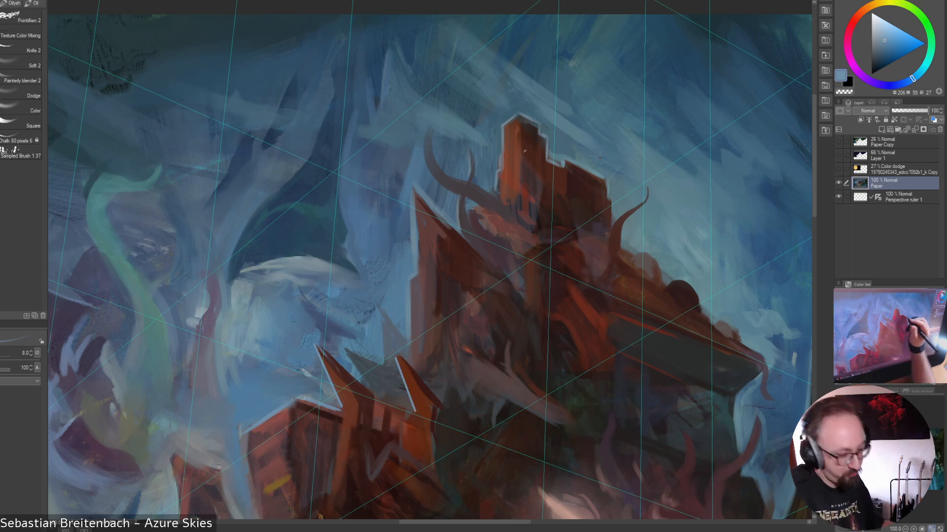
pyautogui.hotkey('ctrl', 'z')
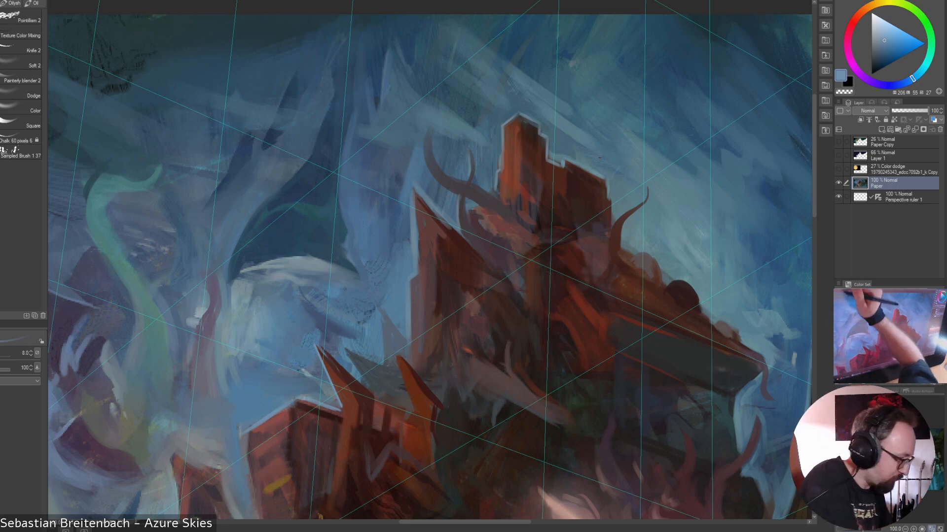
pyautogui.moveTo(397, 363); pyautogui.dragTo(414, 409)
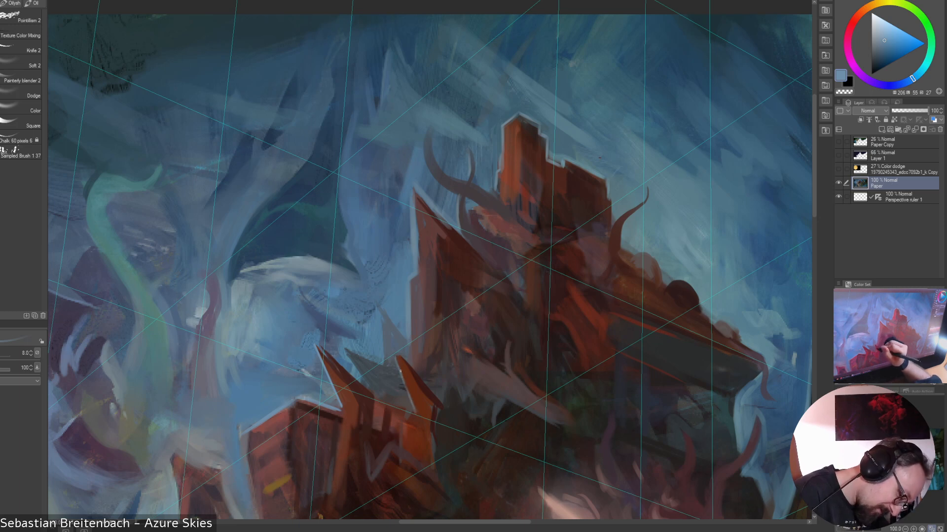
# Touch up the lower red building's curved spikes and the sky beside them with sampled red-brown and grey-blue at brush size 8
pyautogui.keyDown('alt'); pyautogui.click(413, 400); pyautogui.keyUp('alt')
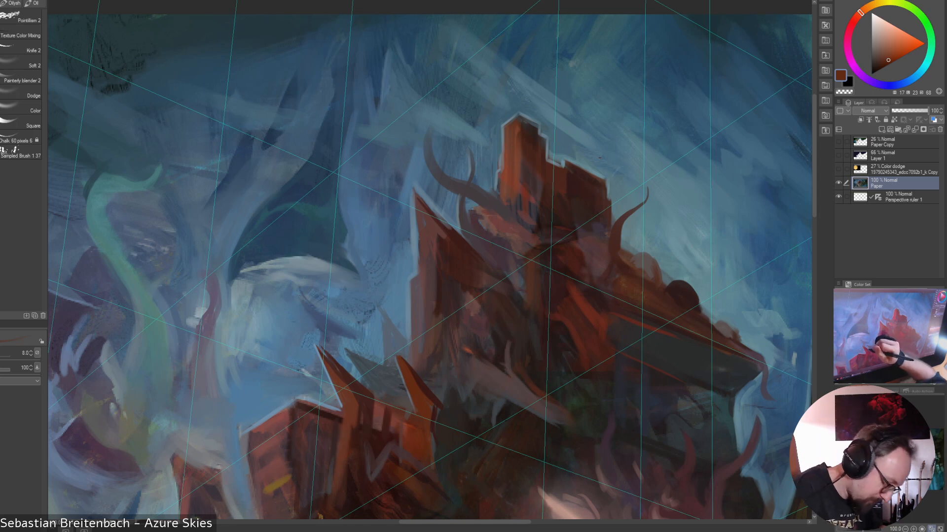
pyautogui.keyDown('alt'); pyautogui.click(344, 369); pyautogui.keyUp('alt')
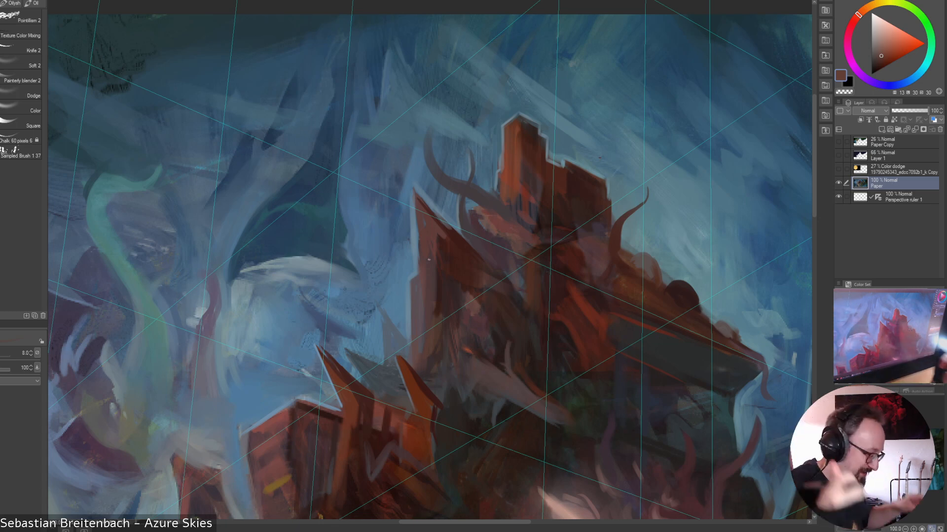
pyautogui.keyDown('alt'); pyautogui.click(322, 376); pyautogui.keyUp('alt')
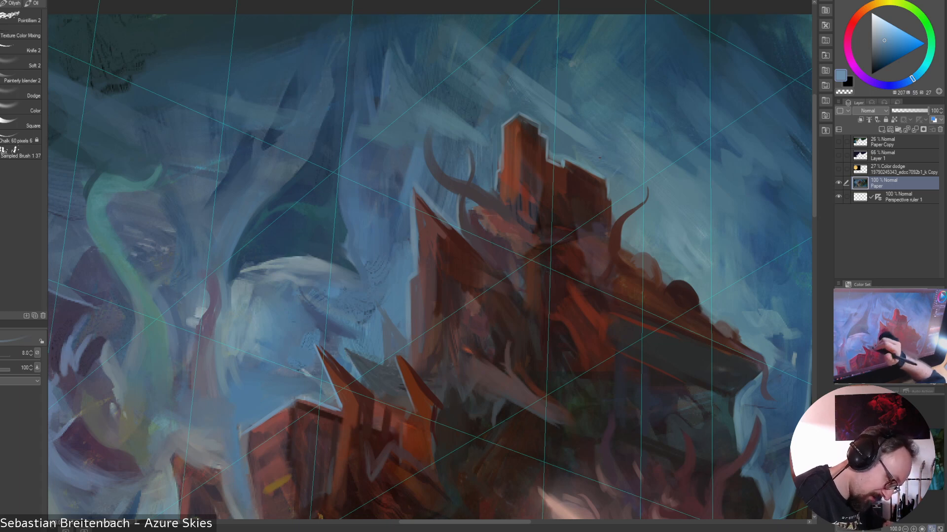
pyautogui.keyDown('alt'); pyautogui.click(321, 373); pyautogui.keyUp('alt')
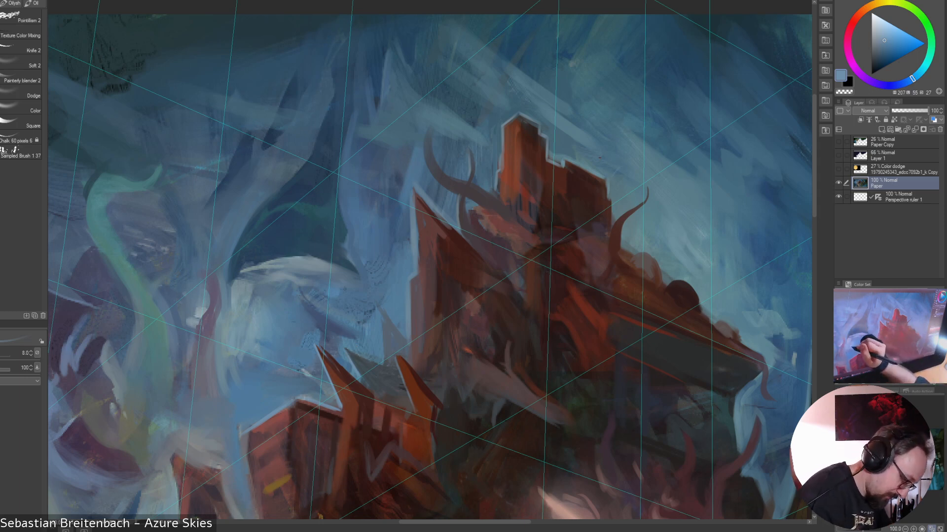
pyautogui.keyDown('alt'); pyautogui.click(370, 321); pyautogui.keyUp('alt')
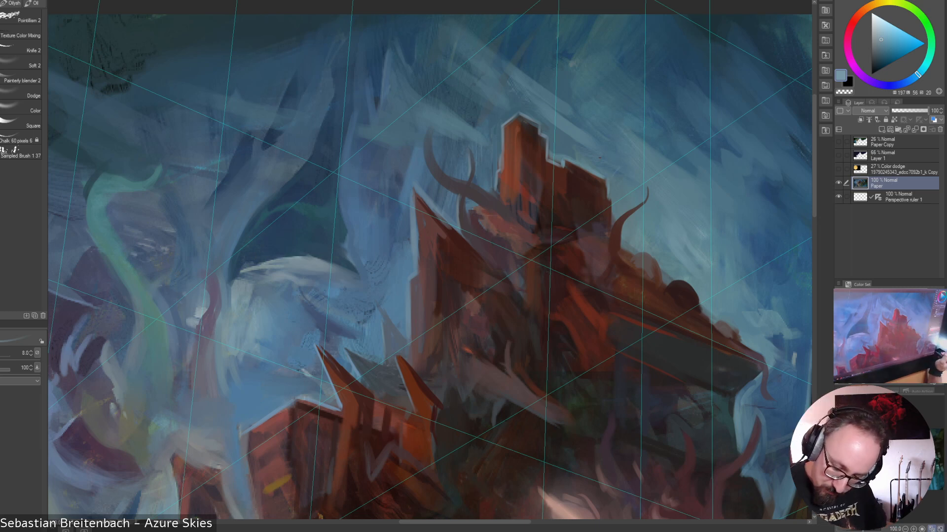
# Show the whole painting and hide the Perspective ruler 1 layer
pyautogui.hotkey('ctrl', '0')
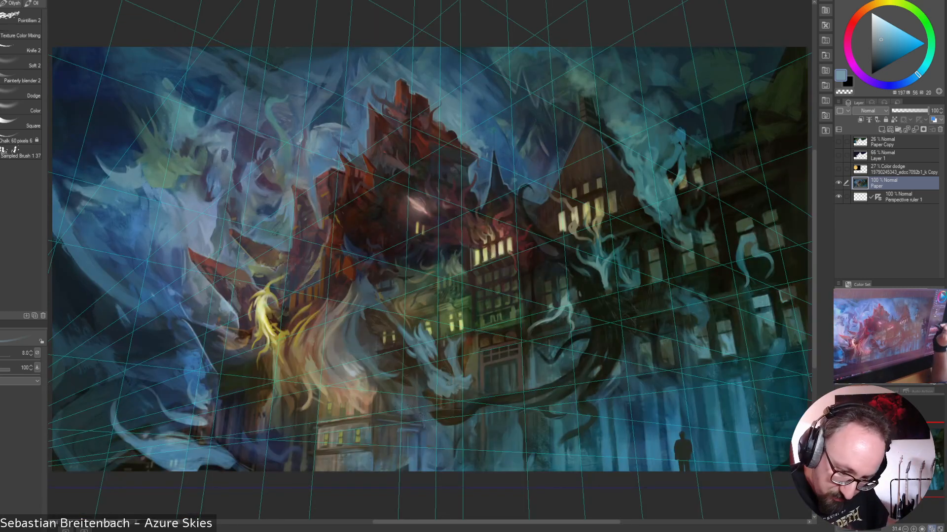
pyautogui.click(838, 197)
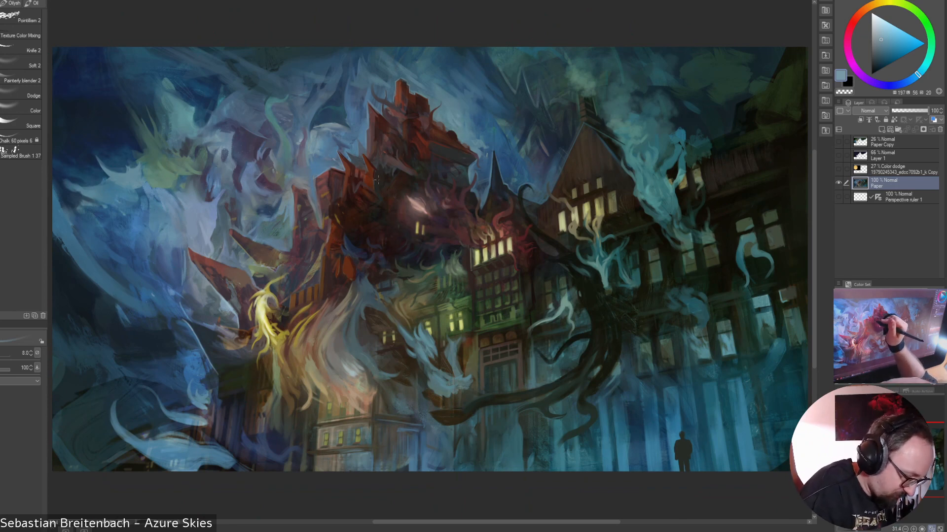
# Refine the upper outer corner of the lower red building with sampled dark red, muted purple and sky blue at brush size 12.5
pyautogui.keyDown('alt'); pyautogui.click(433, 116); pyautogui.keyUp('alt')
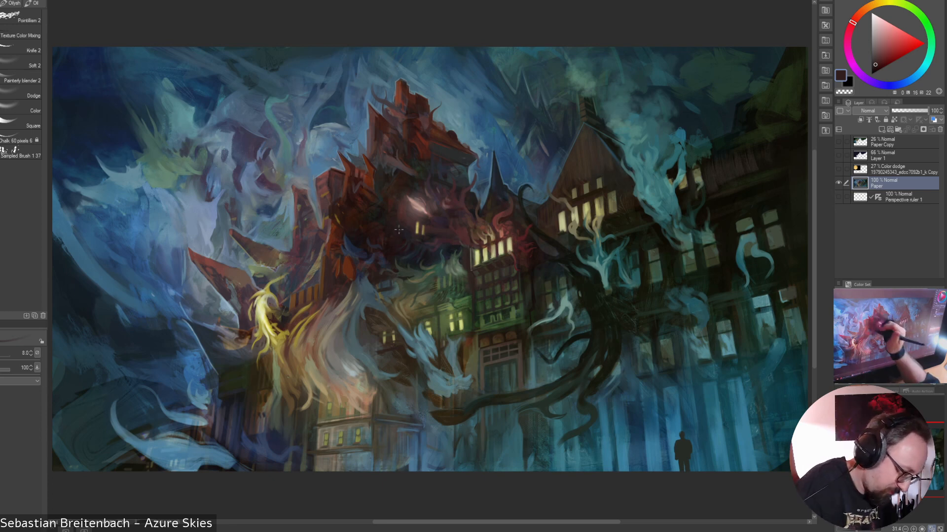
pyautogui.press(']')
pyautogui.press(']')
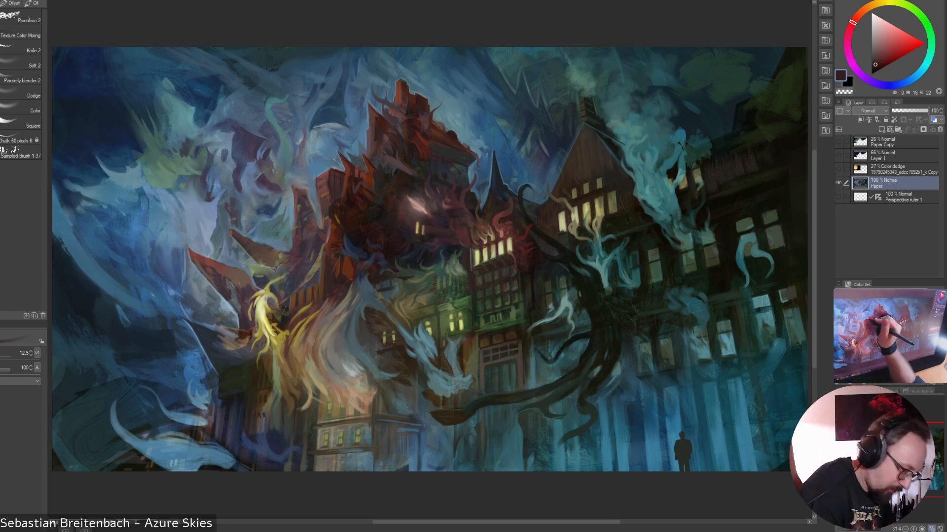
pyautogui.keyDown('alt'); pyautogui.click(332, 173); pyautogui.keyUp('alt')
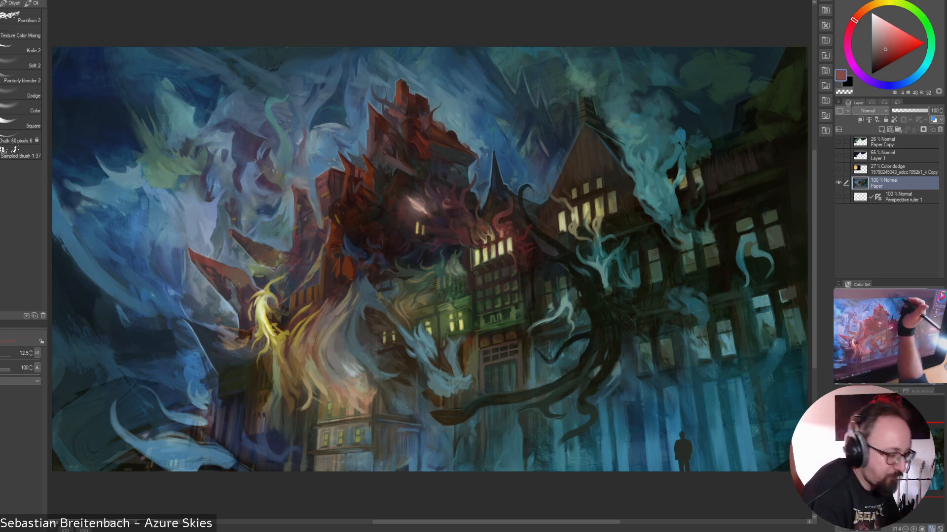
pyautogui.keyDown('alt'); pyautogui.click(322, 180); pyautogui.keyUp('alt')
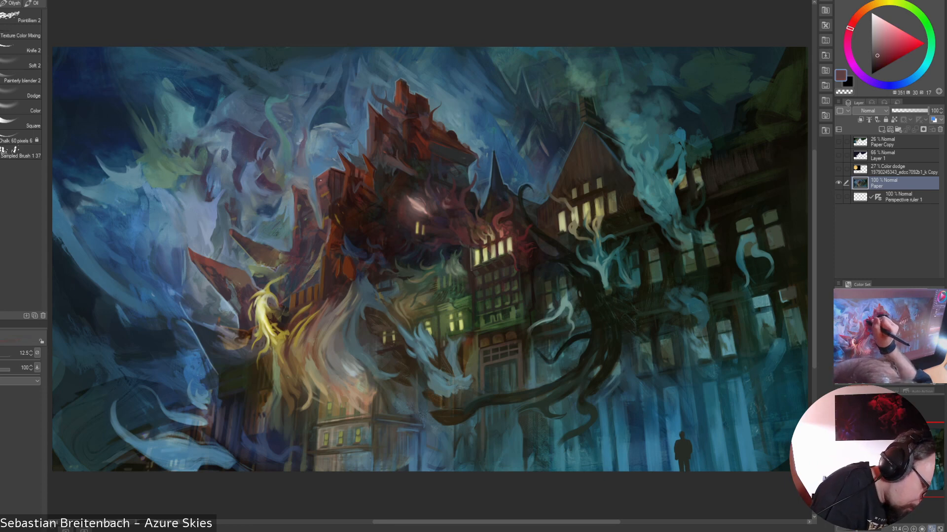
pyautogui.keyDown('alt'); pyautogui.click(327, 180); pyautogui.keyUp('alt')
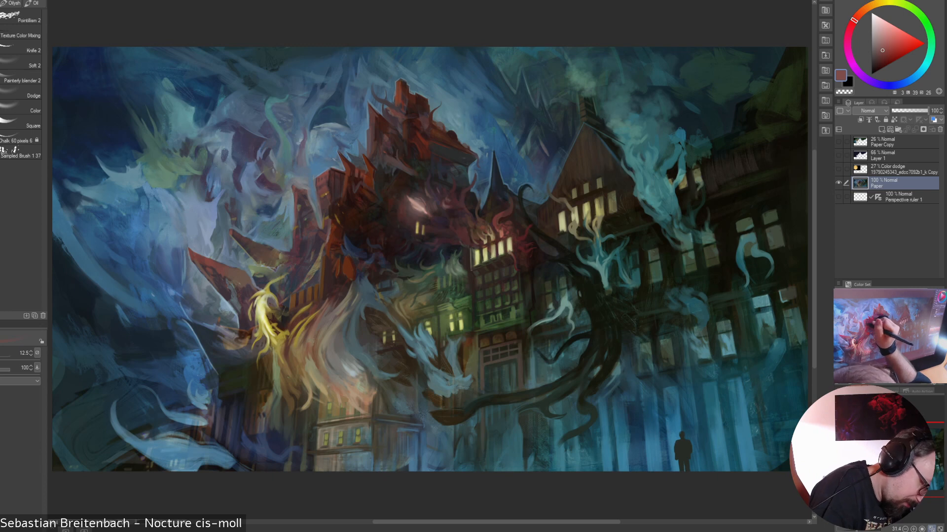
pyautogui.keyDown('alt'); pyautogui.click(356, 190); pyautogui.keyUp('alt')
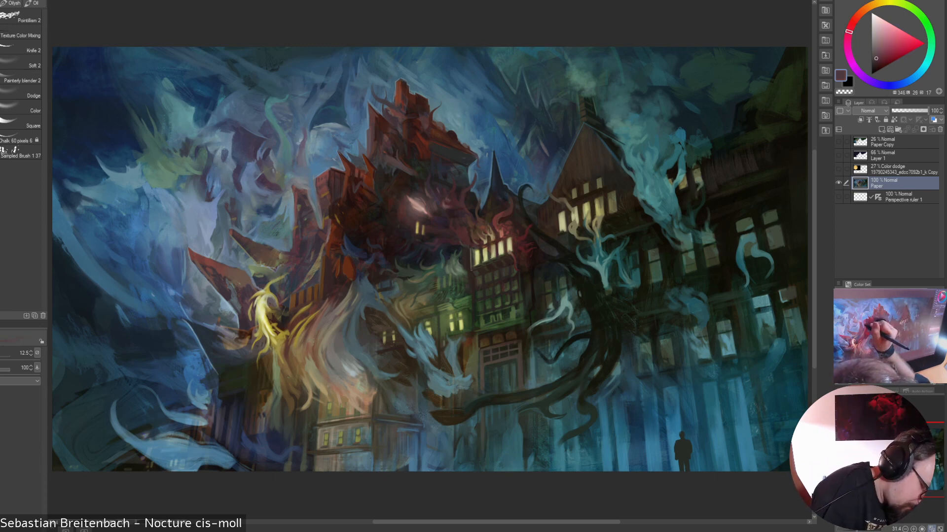
pyautogui.keyDown('alt'); pyautogui.click(316, 195); pyautogui.keyUp('alt')
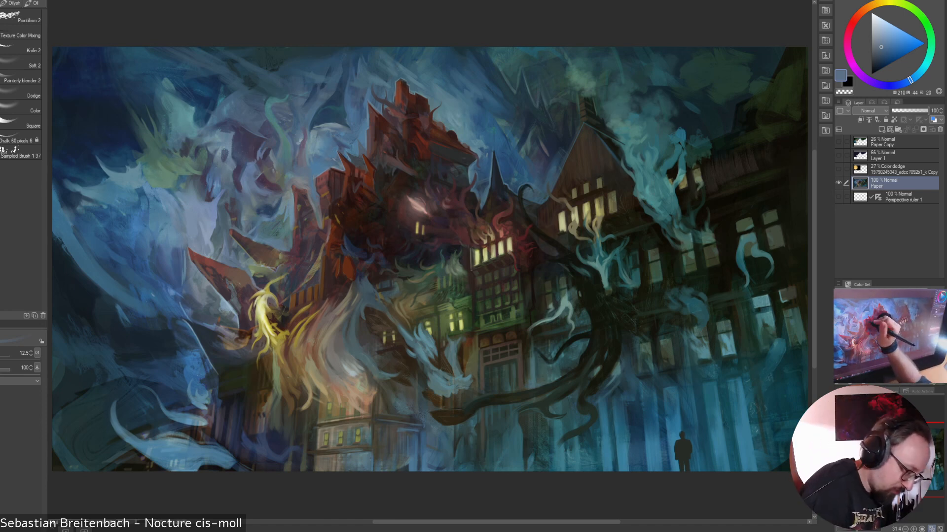
pyautogui.keyDown('alt'); pyautogui.click(327, 181); pyautogui.keyUp('alt')
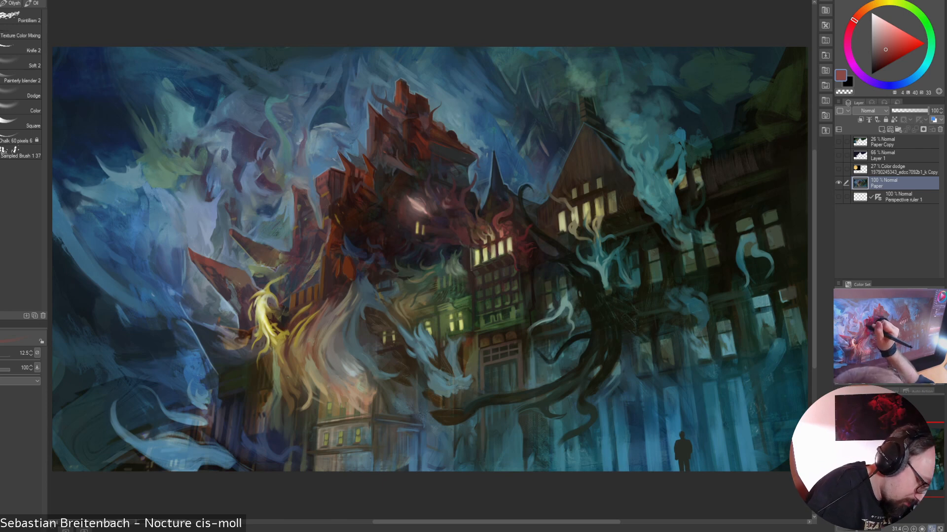
# Rework the area between the lower red building and the narrow pointed tower with sampled dark red, grey-blue and dark purple at brush size 25
pyautogui.keyDown('alt'); pyautogui.click(330, 184); pyautogui.keyUp('alt')
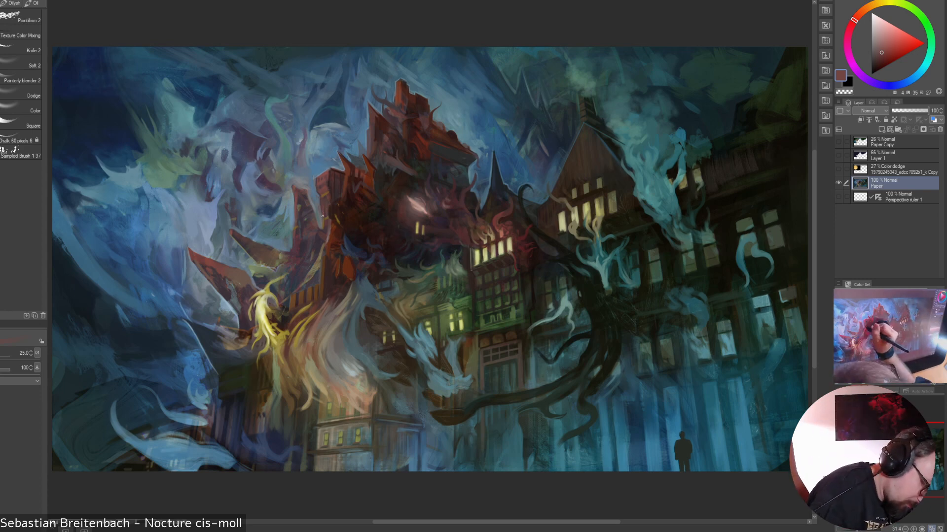
pyautogui.keyDown('alt'); pyautogui.click(329, 211); pyautogui.keyUp('alt')
pyautogui.moveTo(298, 210); pyautogui.dragTo(298, 205)
pyautogui.keyDown('alt'); pyautogui.click(313, 209); pyautogui.keyUp('alt')
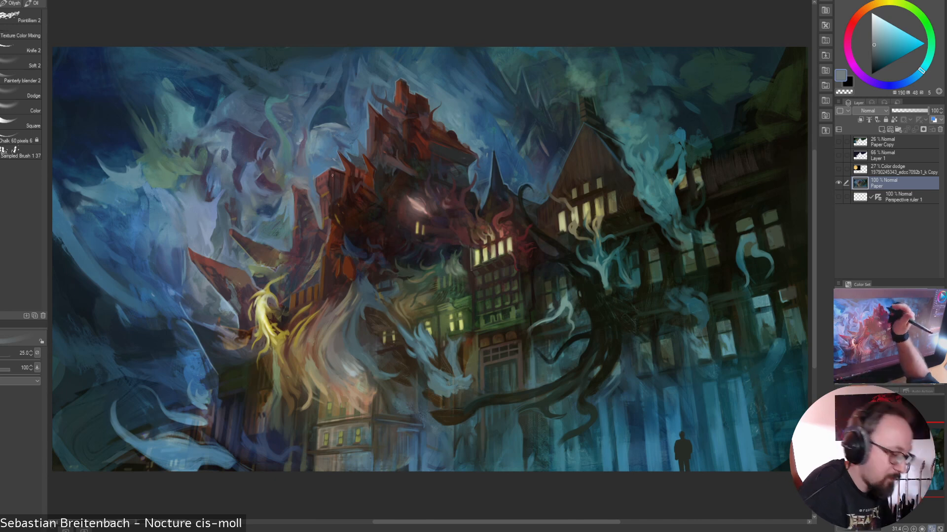
pyautogui.keyDown('alt'); pyautogui.click(317, 232); pyautogui.keyUp('alt')
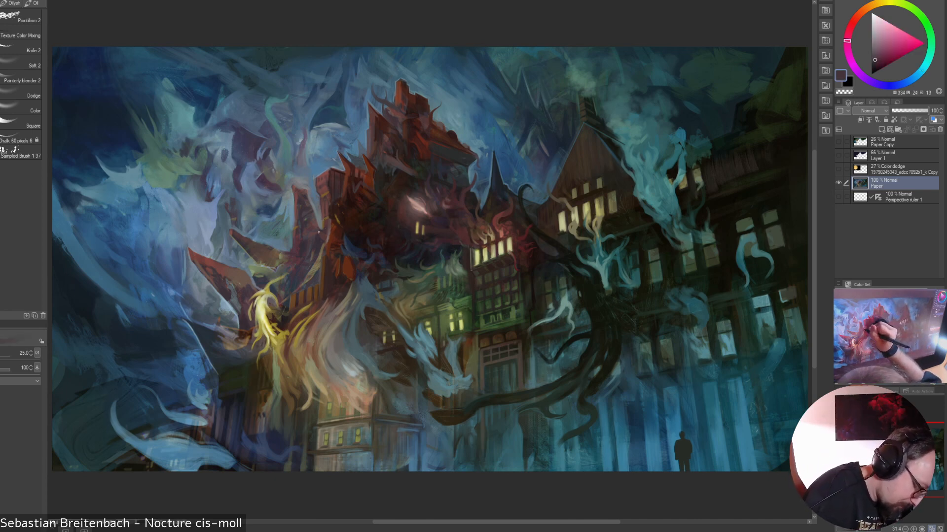
pyautogui.keyDown('alt'); pyautogui.click(336, 212); pyautogui.keyUp('alt')
pyautogui.keyDown('alt'); pyautogui.click(397, 170); pyautogui.keyUp('alt')
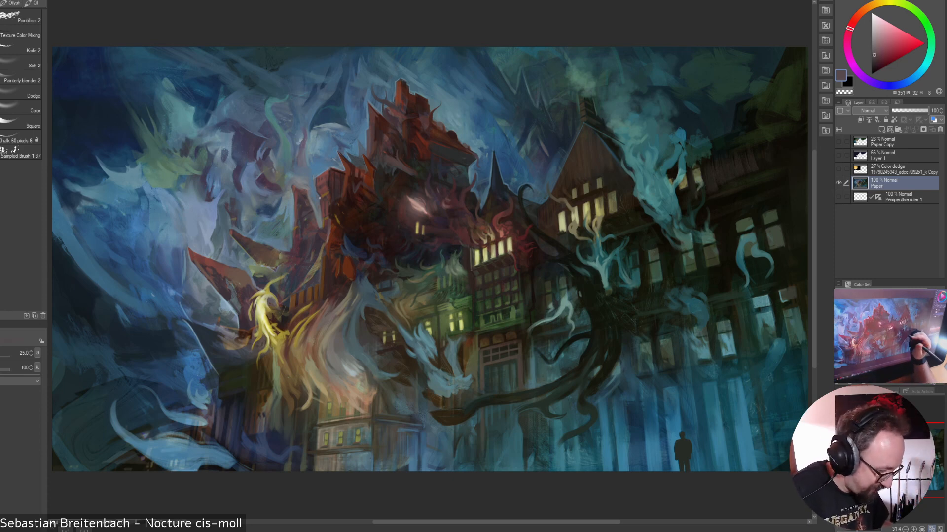
# Shape the narrow pointed tower from its middle up to its tip with sampled dark purple and dark red at brush sizes 25 to 30
pyautogui.keyDown('alt'); pyautogui.click(315, 217); pyautogui.keyUp('alt')
pyautogui.keyDown('alt'); pyautogui.click(313, 213); pyautogui.keyUp('alt')
pyautogui.keyDown('alt'); pyautogui.click(311, 210); pyautogui.keyUp('alt')
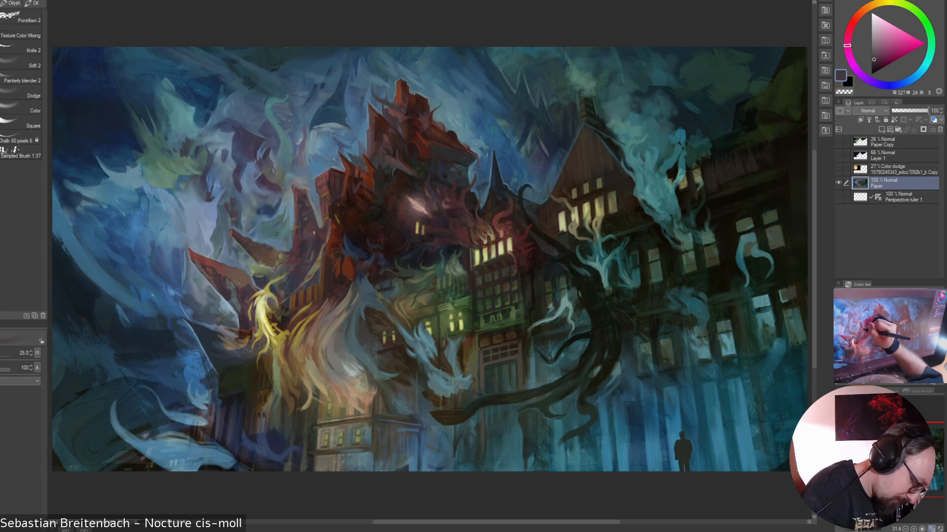
pyautogui.keyDown('alt'); pyautogui.click(310, 203); pyautogui.keyUp('alt')
pyautogui.keyDown('alt'); pyautogui.click(306, 196); pyautogui.keyUp('alt')
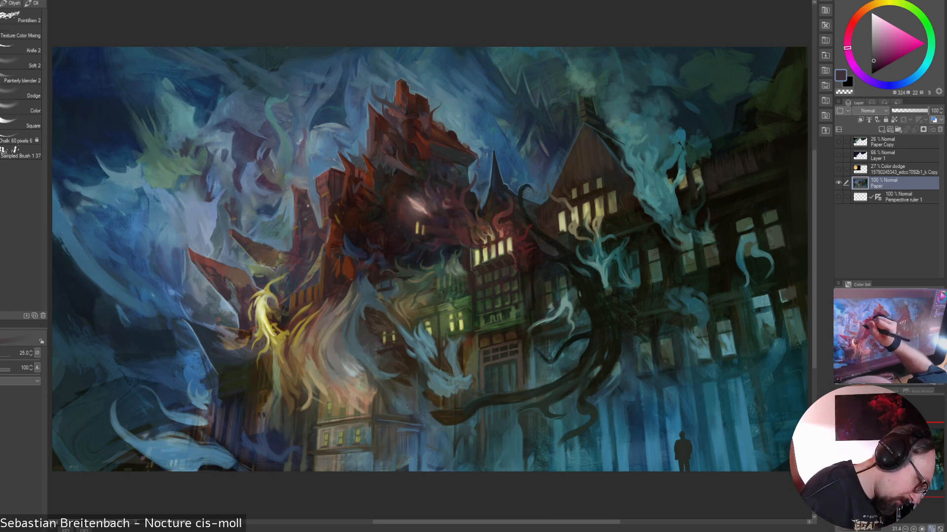
pyautogui.keyDown('alt'); pyautogui.click(299, 193); pyautogui.keyUp('alt')
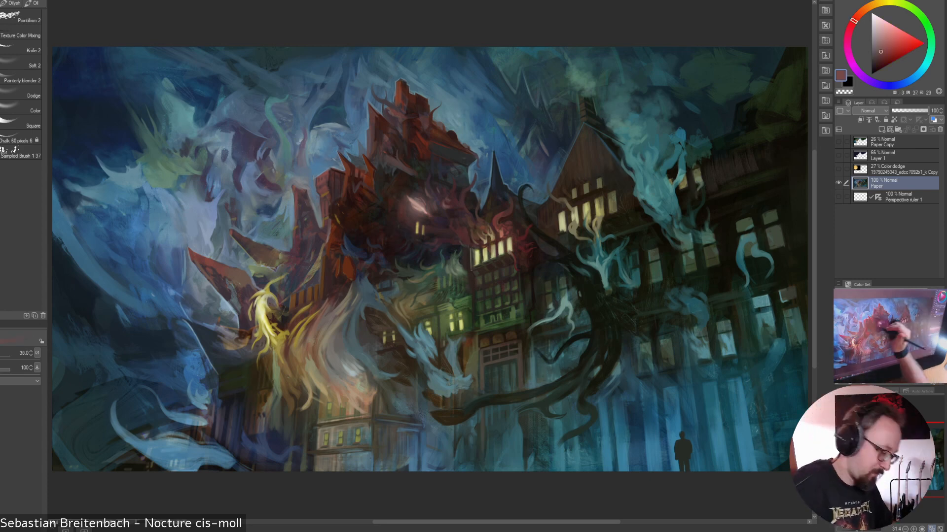
# Clean up the pointed tower's inner edge with sampled grey-blue and dark purple at brush size 25, and sample dark grey from beneath the castle roof
pyautogui.keyDown('alt'); pyautogui.click(316, 217); pyautogui.keyUp('alt')
pyautogui.keyDown('alt'); pyautogui.click(315, 221); pyautogui.keyUp('alt')
pyautogui.keyDown('alt'); pyautogui.click(310, 217); pyautogui.keyUp('alt')
pyautogui.keyDown('alt'); pyautogui.click(321, 224); pyautogui.keyUp('alt')
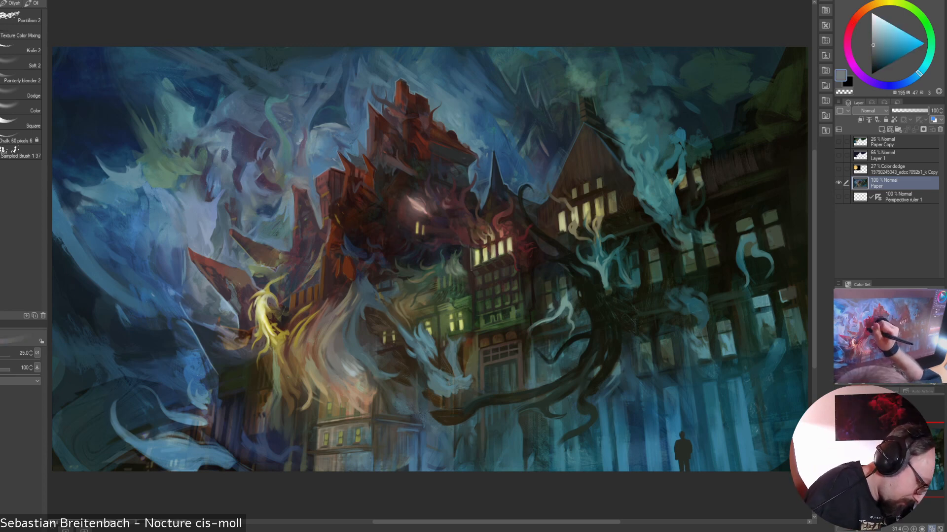
pyautogui.keyDown('alt'); pyautogui.click(323, 223); pyautogui.keyUp('alt')
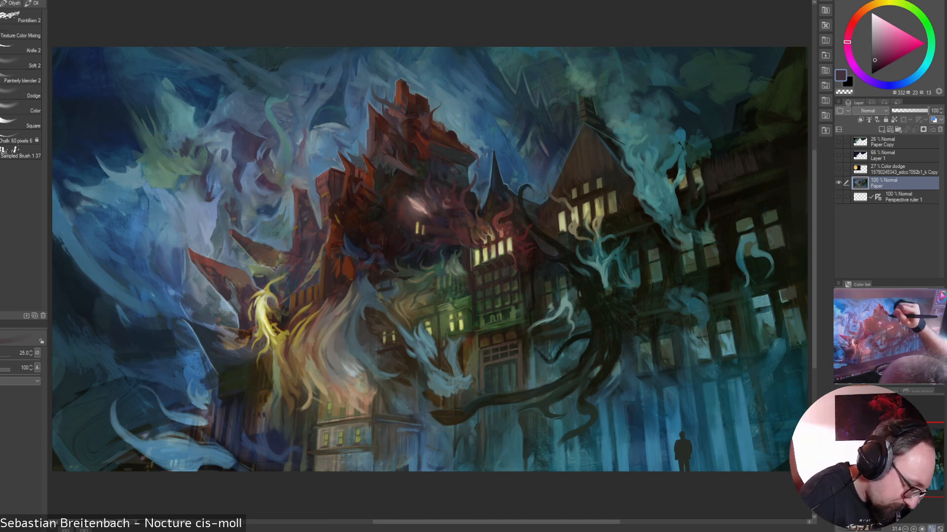
pyautogui.keyDown('alt'); pyautogui.click(439, 152); pyautogui.keyUp('alt')
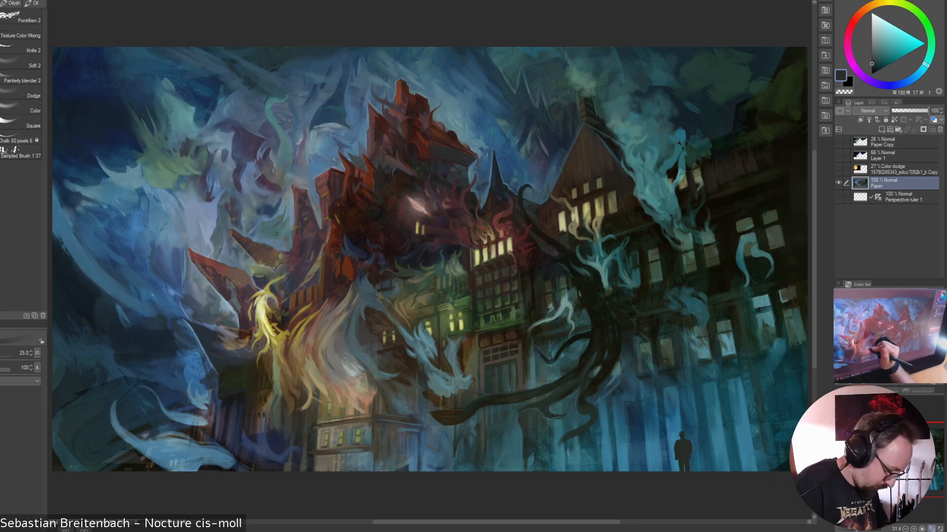
# Rework the rocky ledge below the curved red roofs with sampled grey-violet, blue and brown at brush size 25
pyautogui.keyDown('alt'); pyautogui.click(215, 326); pyautogui.keyUp('alt')
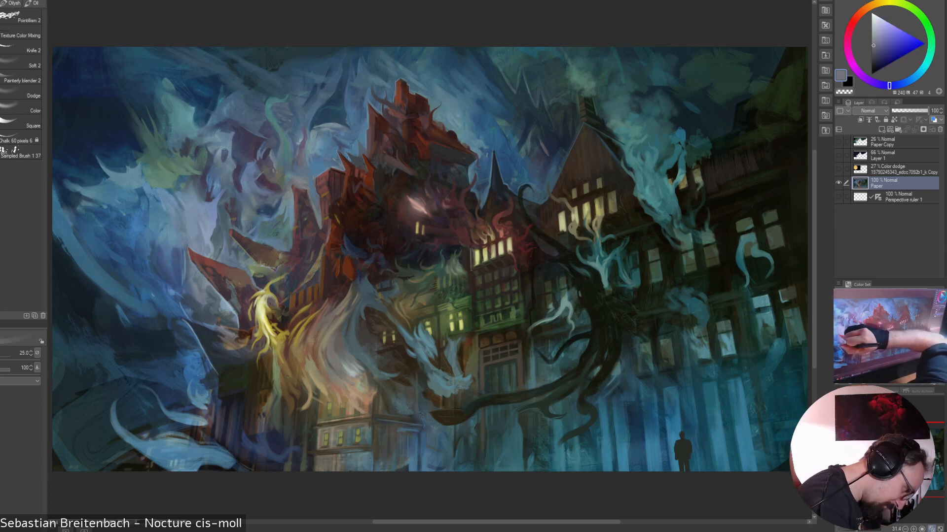
pyautogui.keyDown('alt'); pyautogui.click(212, 317); pyautogui.keyUp('alt')
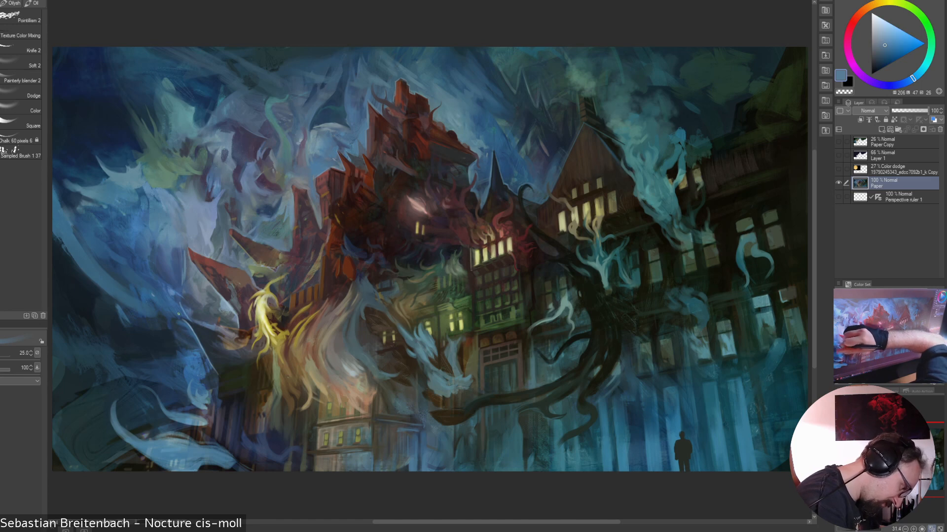
pyautogui.keyDown('alt'); pyautogui.click(226, 345); pyautogui.keyUp('alt')
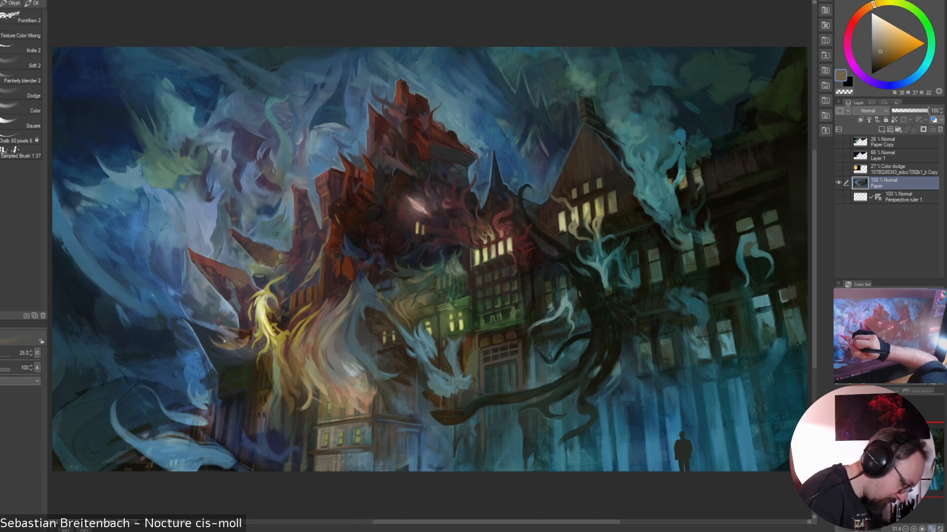
pyautogui.keyDown('alt'); pyautogui.click(226, 343); pyautogui.keyUp('alt')
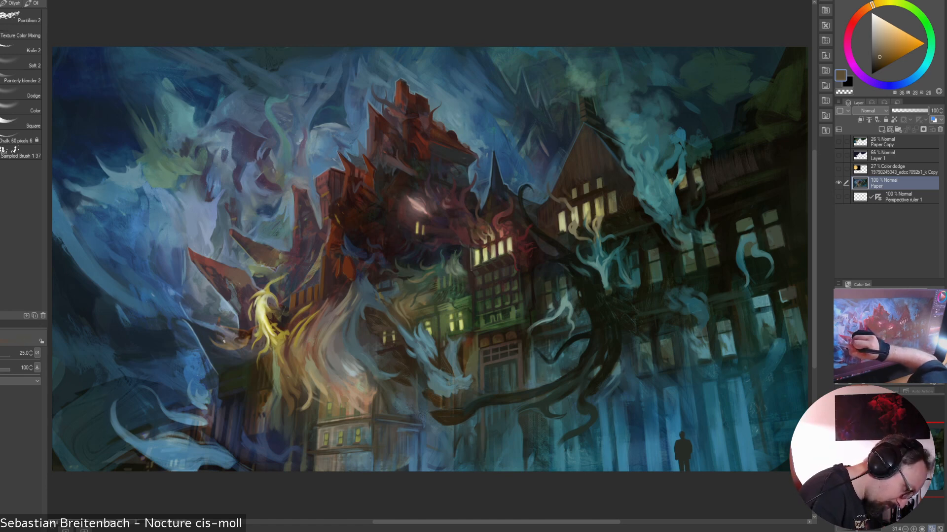
# Blend the ledge beside the glowing yellow figure with sampled mauve-grey and dark blue at brush size 25
pyautogui.keyDown('alt'); pyautogui.click(230, 338); pyautogui.keyUp('alt')
pyautogui.keyDown('alt'); pyautogui.click(233, 338); pyautogui.keyUp('alt')
pyautogui.keyDown('alt'); pyautogui.click(238, 337); pyautogui.keyUp('alt')
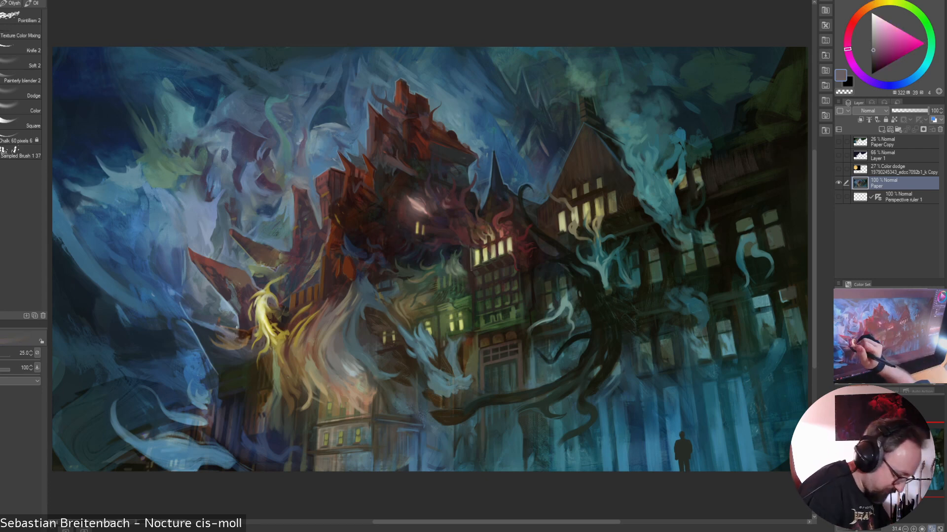
pyautogui.keyDown('alt'); pyautogui.click(236, 331); pyautogui.keyUp('alt')
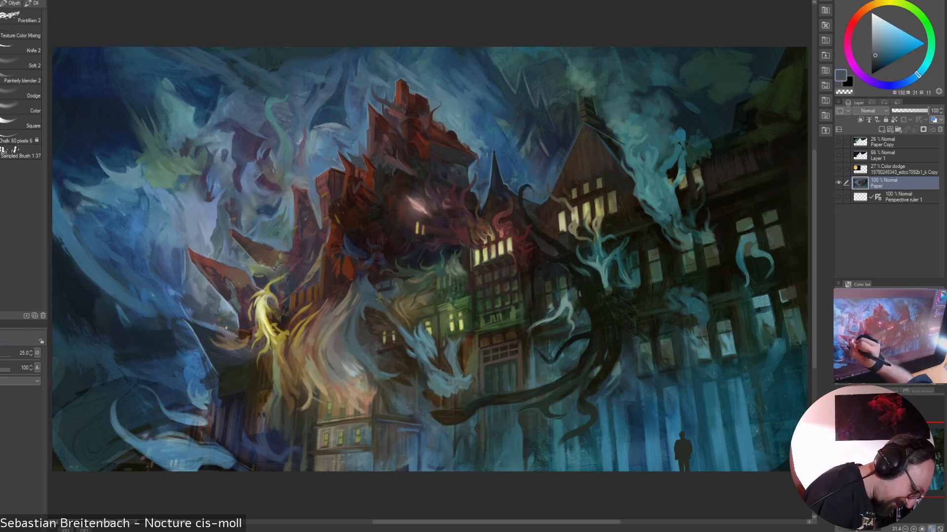
pyautogui.keyDown('alt'); pyautogui.click(220, 321); pyautogui.keyUp('alt')
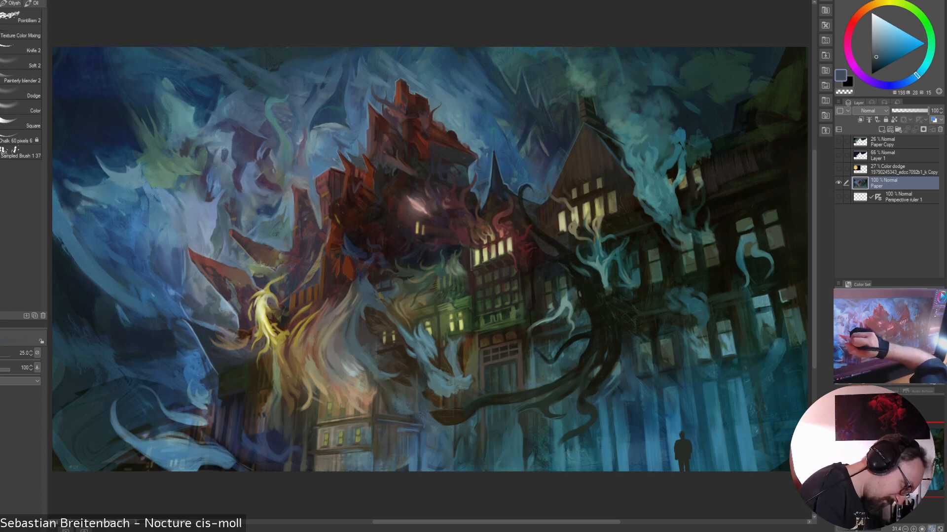
# Add finer edge strokes to the ledge beside the yellow figure with sampled blue, violet-grey and light blue at brush size 15
pyautogui.keyDown('alt'); pyautogui.click(213, 326); pyautogui.keyUp('alt')
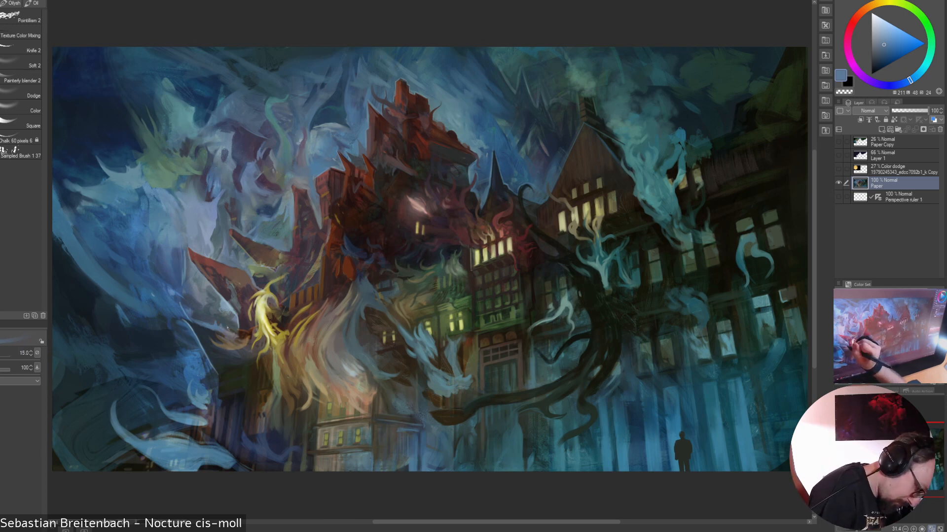
pyautogui.keyDown('alt'); pyautogui.click(231, 332); pyautogui.keyUp('alt')
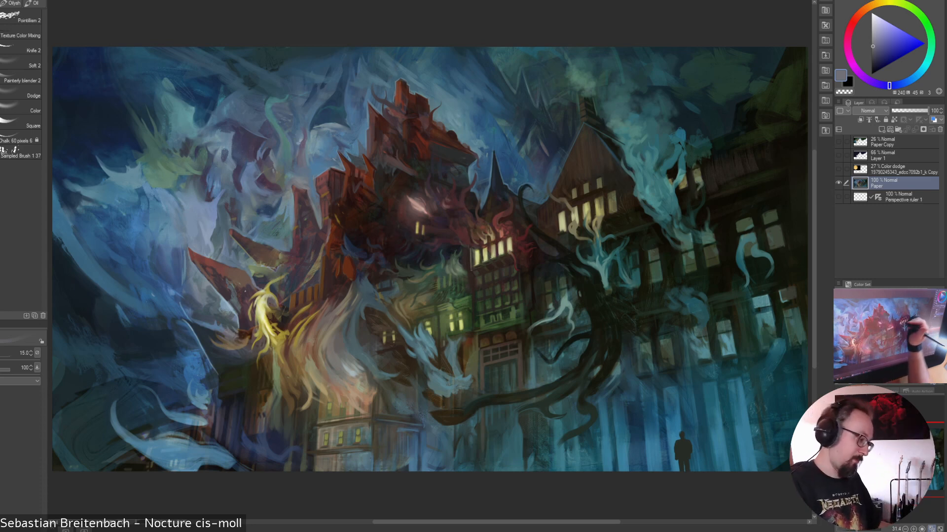
pyautogui.keyDown('alt'); pyautogui.click(233, 319); pyautogui.keyUp('alt')
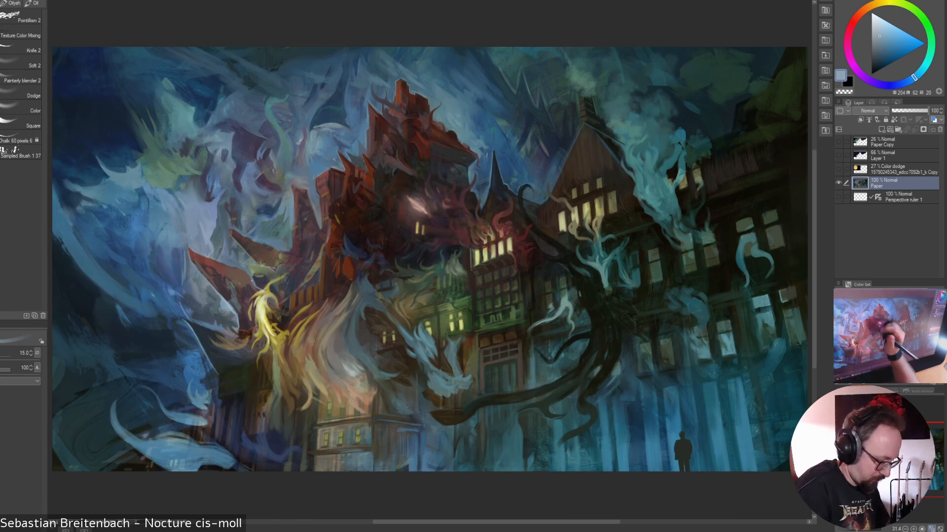
# Deepen the shadows under the ledge beside the glowing yellow figure with sampled dark brown at brush size 15
pyautogui.keyDown('alt'); pyautogui.click(234, 347); pyautogui.keyUp('alt')
pyautogui.keyDown('alt'); pyautogui.click(235, 340); pyautogui.keyUp('alt')
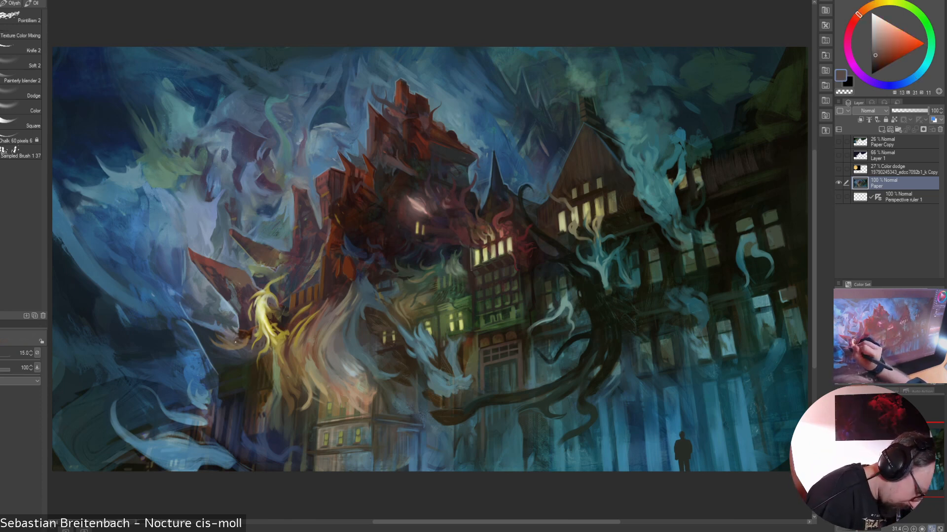
pyautogui.keyDown('alt'); pyautogui.click(236, 339); pyautogui.keyUp('alt')
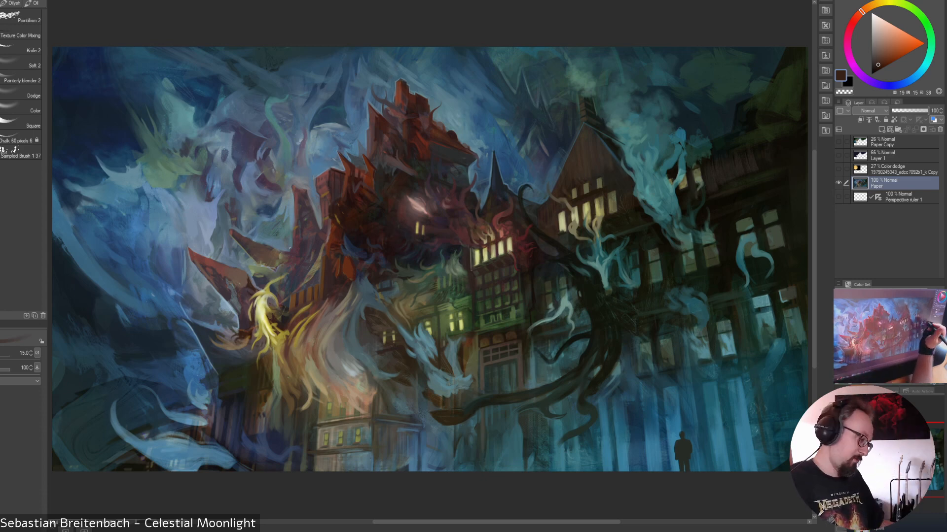
# Rework the dark wall just beside the yellow figure's body with sampled dark violet, dark blue, dark olive and mauve-grey at brush size 25
pyautogui.keyDown('alt'); pyautogui.click(253, 287); pyautogui.keyUp('alt')
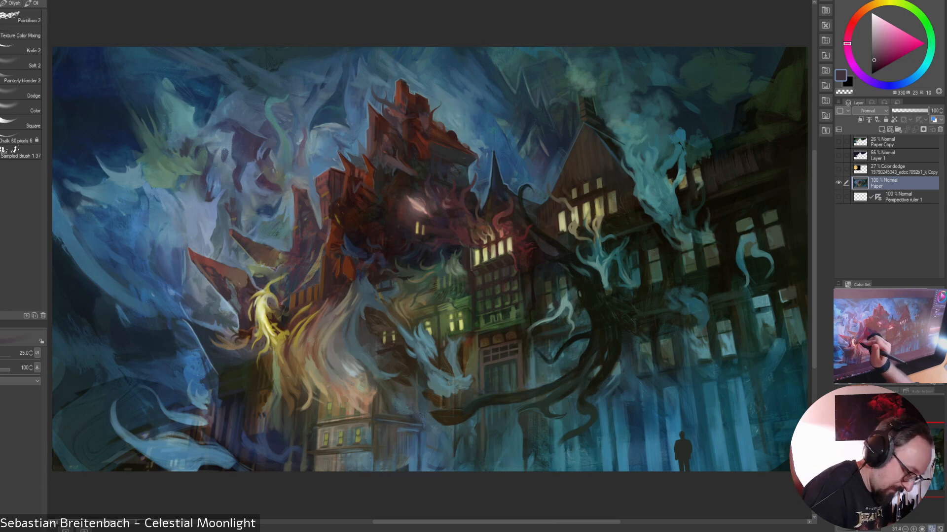
pyautogui.keyDown('alt'); pyautogui.click(283, 317); pyautogui.keyUp('alt')
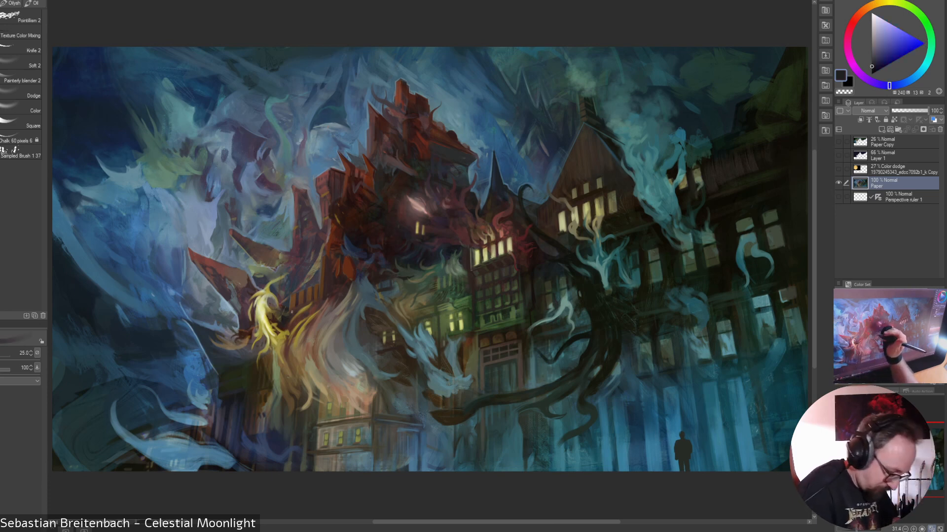
pyautogui.keyDown('alt'); pyautogui.click(279, 318); pyautogui.keyUp('alt')
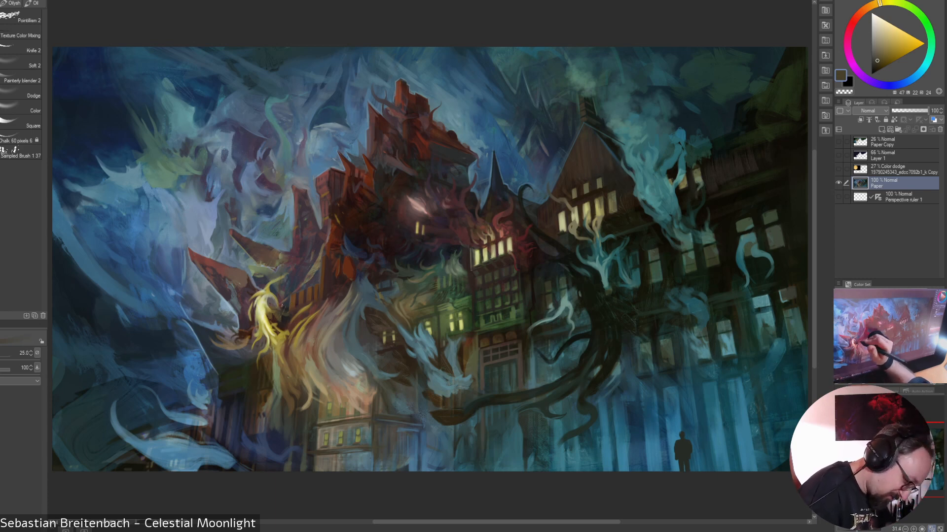
pyautogui.keyDown('alt'); pyautogui.click(285, 309); pyautogui.keyUp('alt')
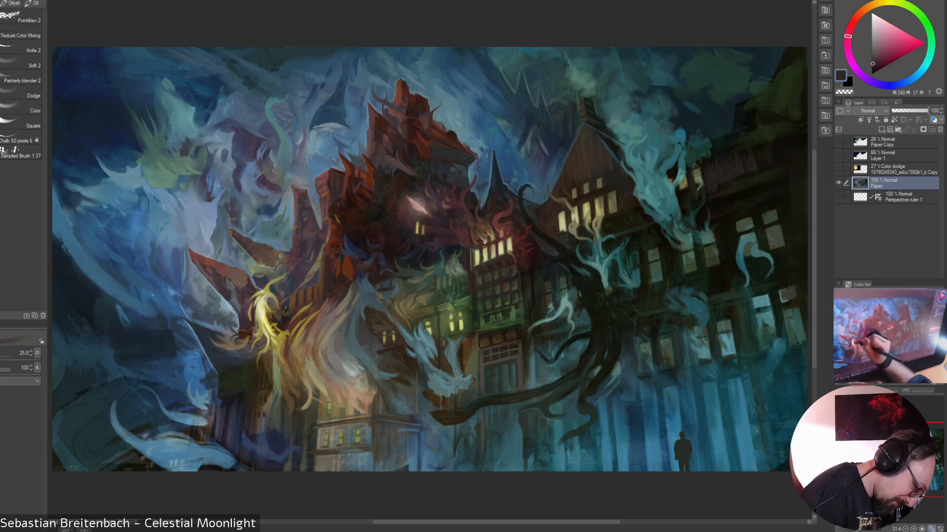
pyautogui.keyDown('alt'); pyautogui.click(282, 310); pyautogui.keyUp('alt')
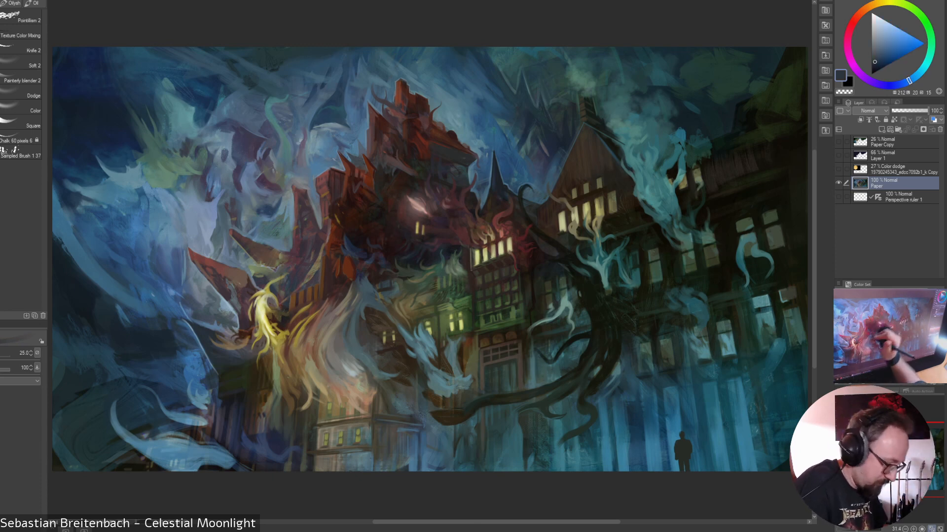
pyautogui.keyDown('alt'); pyautogui.click(282, 307); pyautogui.keyUp('alt')
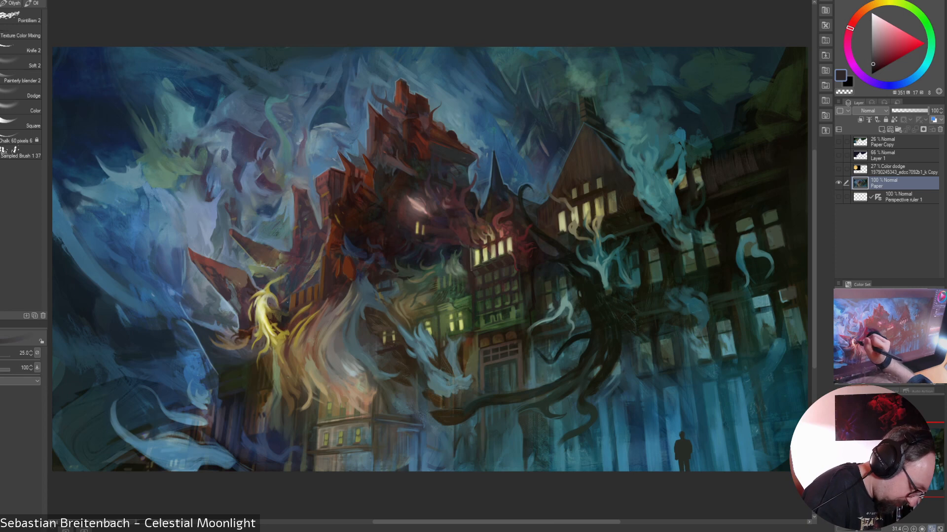
pyautogui.keyDown('alt'); pyautogui.click(279, 299); pyautogui.keyUp('alt')
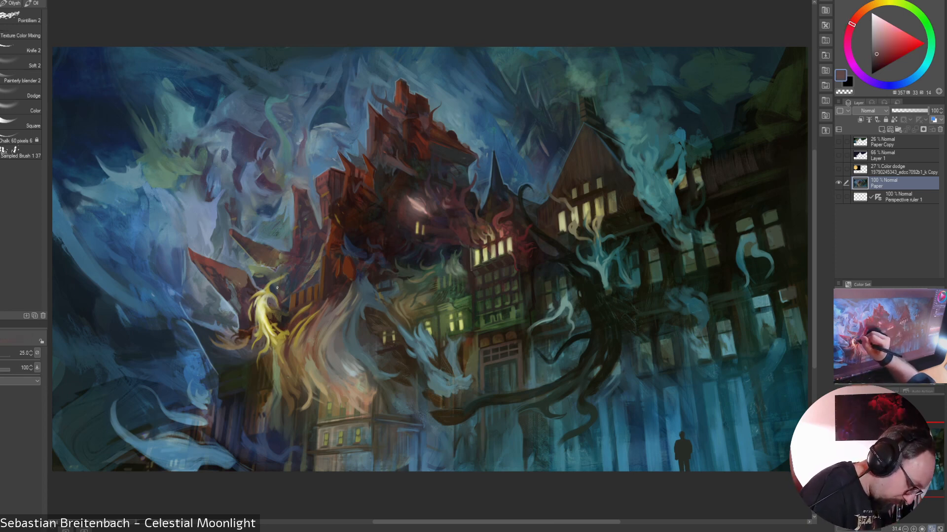
pyautogui.keyDown('alt'); pyautogui.click(272, 305); pyautogui.keyUp('alt')
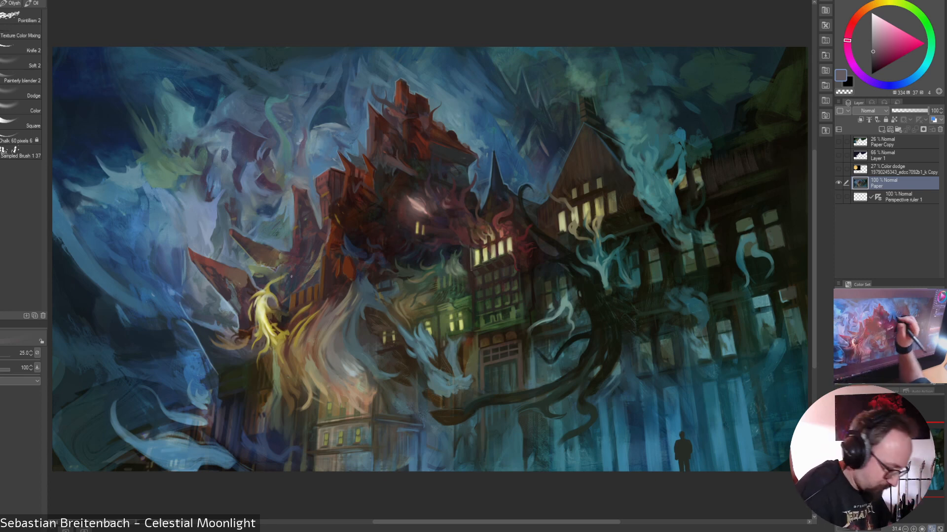
# Blend the yellow figure's lower body into the flowing strands with sampled ochre-brown and dark brown at brush size 25
pyautogui.keyDown('alt'); pyautogui.click(269, 316); pyautogui.keyUp('alt')
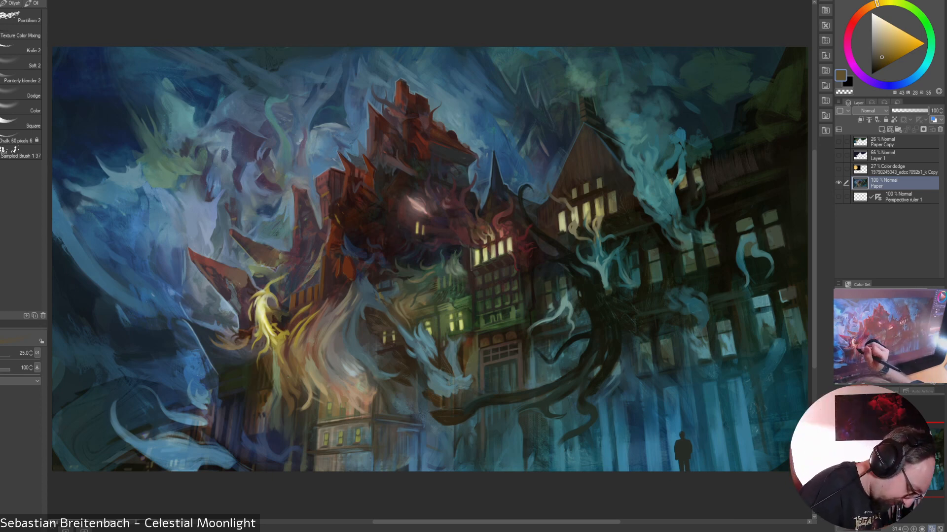
pyautogui.keyDown('alt'); pyautogui.click(277, 338); pyautogui.keyUp('alt')
pyautogui.keyDown('alt'); pyautogui.click(267, 363); pyautogui.keyUp('alt')
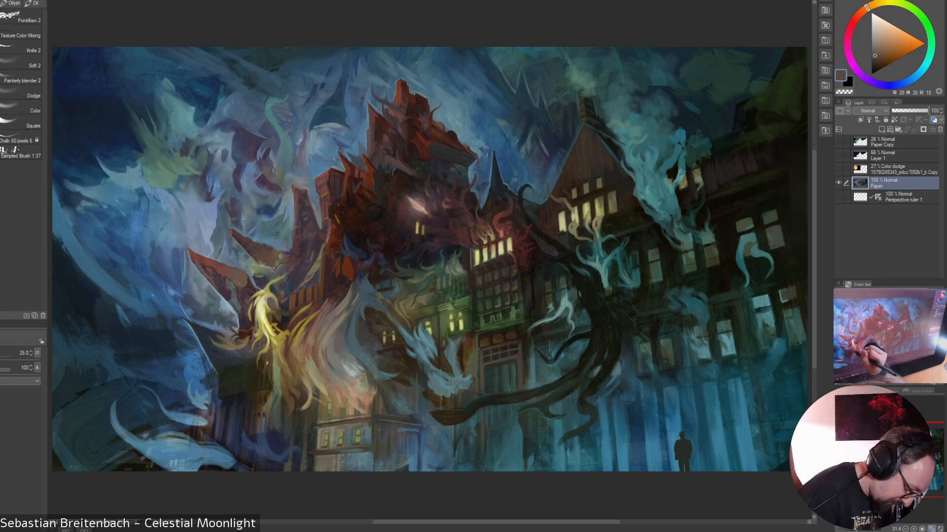
pyautogui.keyDown('alt'); pyautogui.click(267, 360); pyautogui.keyUp('alt')
pyautogui.keyDown('alt'); pyautogui.click(264, 354); pyautogui.keyUp('alt')
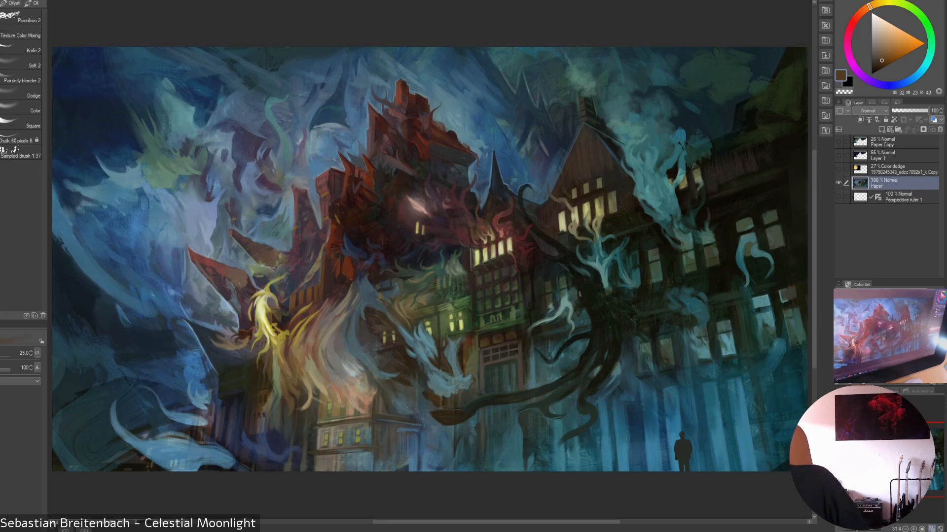
# Switch to the Pictus image viewer, browse the historical costume and cannon sketch sheets, and close the viewer window
pyautogui.hotkey('alt', 'Tab')
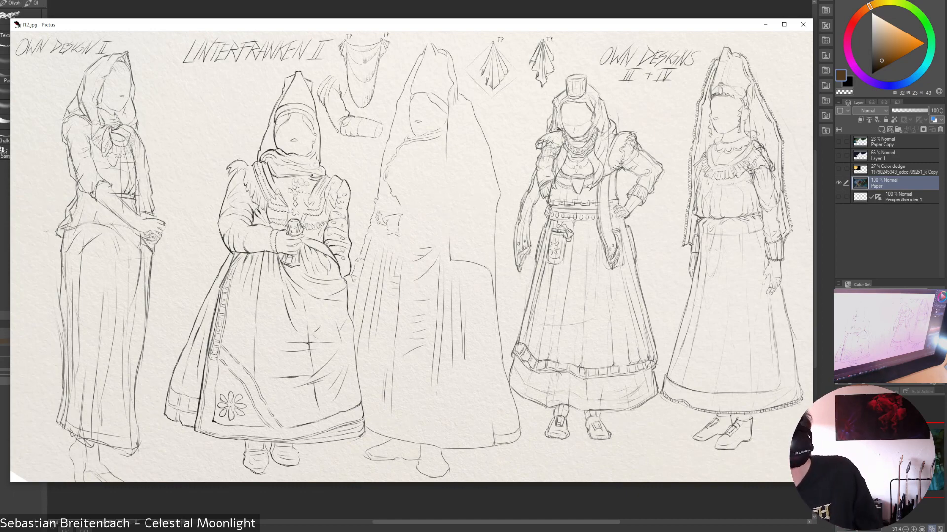
pyautogui.press('Right')
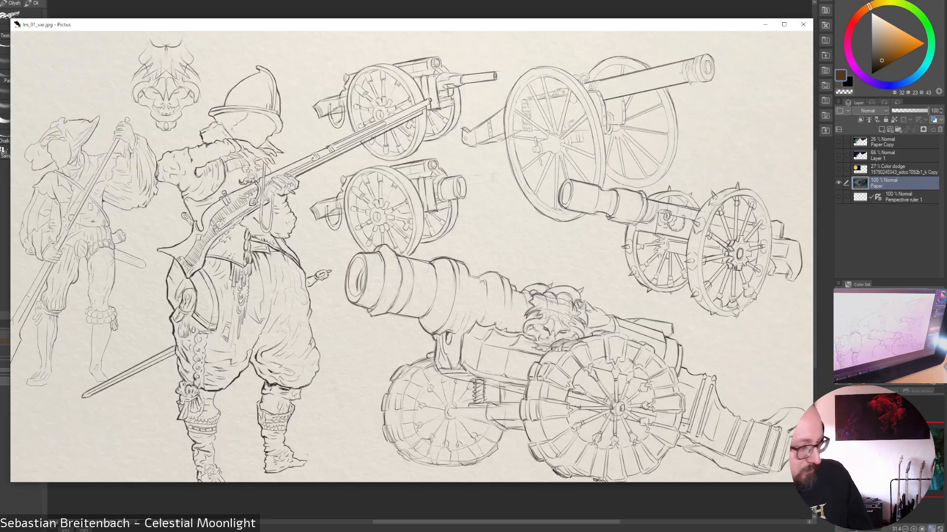
pyautogui.press('Right')
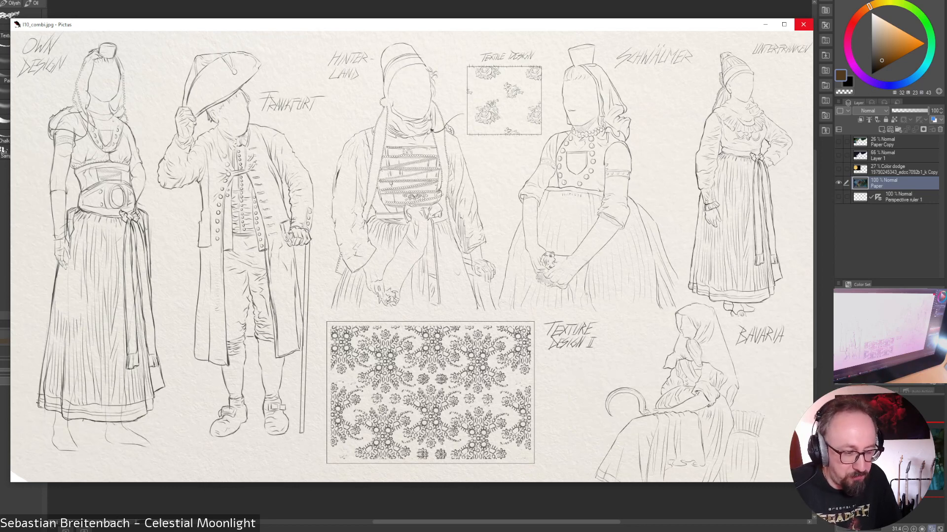
pyautogui.click(803, 24)
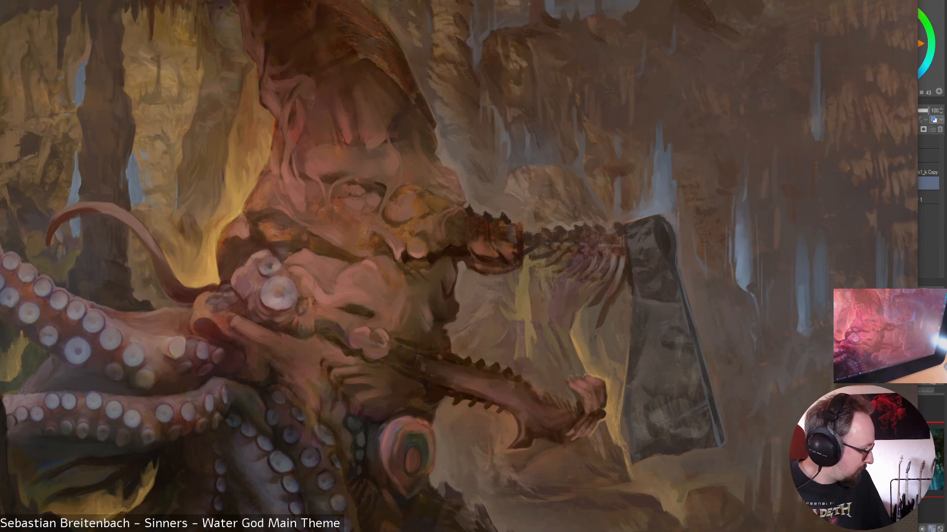
# View the tentacled creature and forest paintings in smaller, repositioned Pictus windows and close each one
pyautogui.moveTo(0, 0)
pyautogui.mouseDown()
pyautogui.moveTo(6, 15)
pyautogui.moveTo(227, 103)
pyautogui.mouseUp()
pyautogui.moveTo(426, 112)
pyautogui.mouseDown()
pyautogui.moveTo(262, 56)
pyautogui.moveTo(274, 52)
pyautogui.mouseUp()
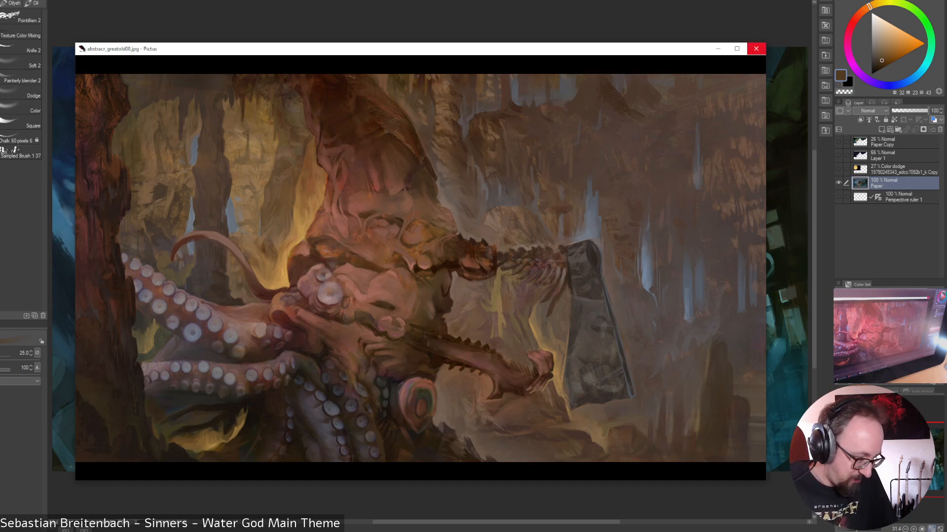
pyautogui.click(756, 49)
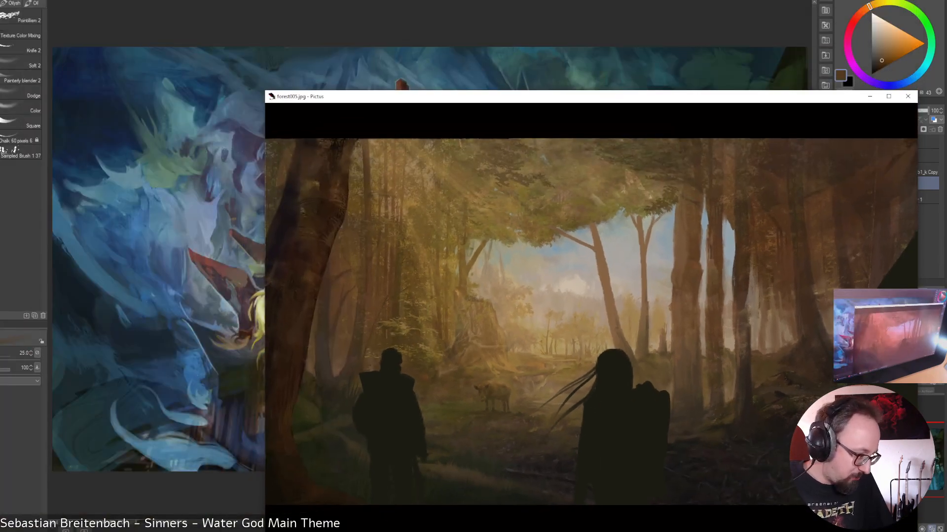
pyautogui.moveTo(427, 96); pyautogui.dragTo(255, 39)
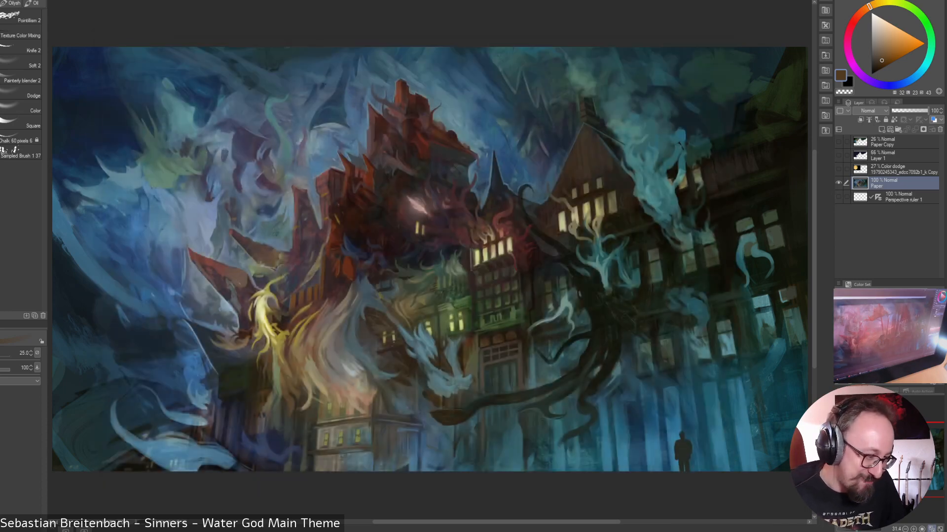
pyautogui.click(736, 38)
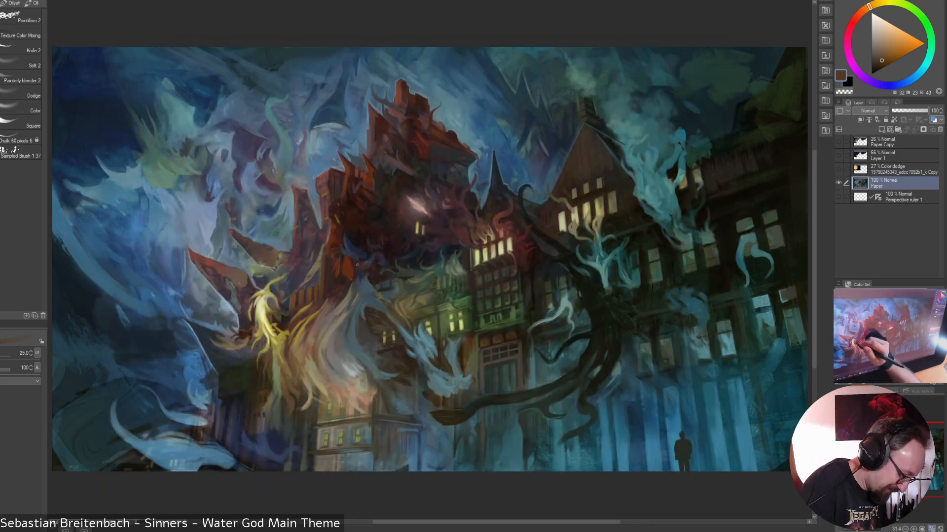
# Repaint the pale slope below the curved red roof with sampled light blue-greys at brush sizes 25 and 35
pyautogui.keyDown('alt'); pyautogui.click(230, 312); pyautogui.keyUp('alt')
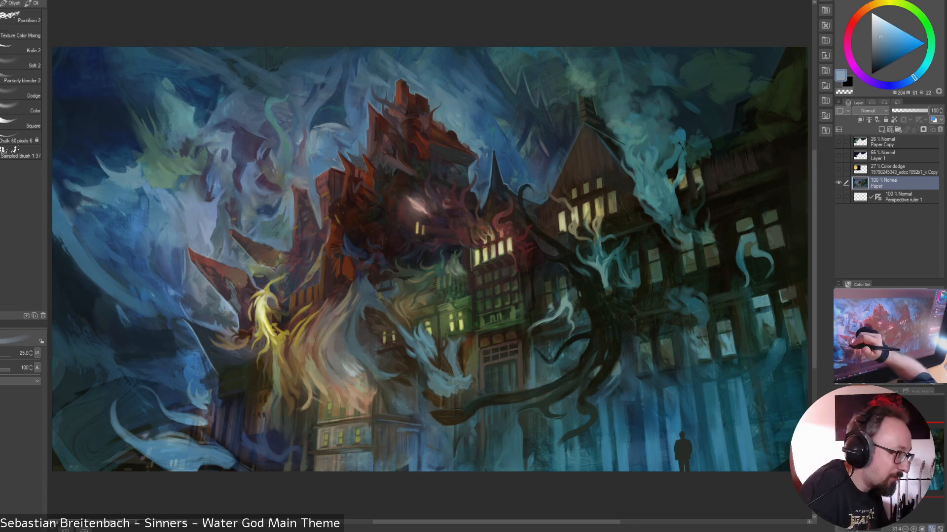
pyautogui.keyDown('alt'); pyautogui.click(220, 306); pyautogui.keyUp('alt')
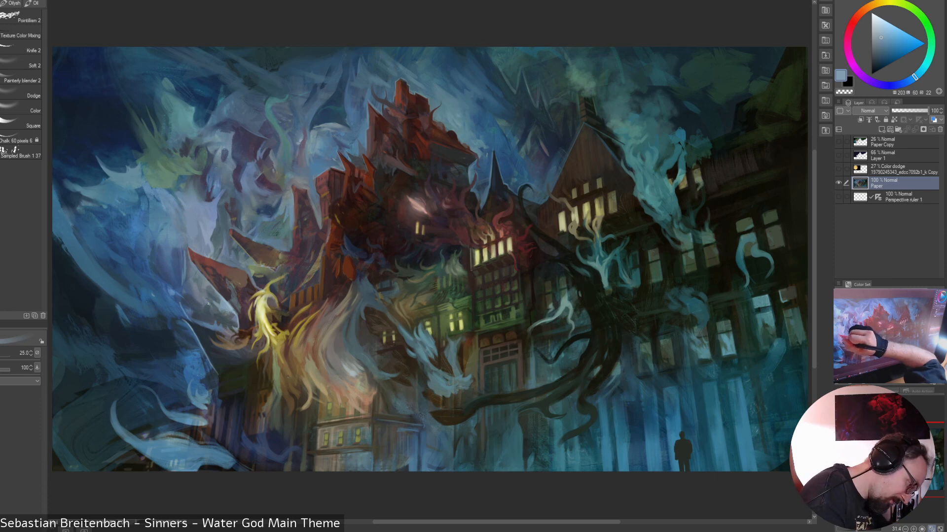
pyautogui.keyDown('alt'); pyautogui.click(205, 299); pyautogui.keyUp('alt')
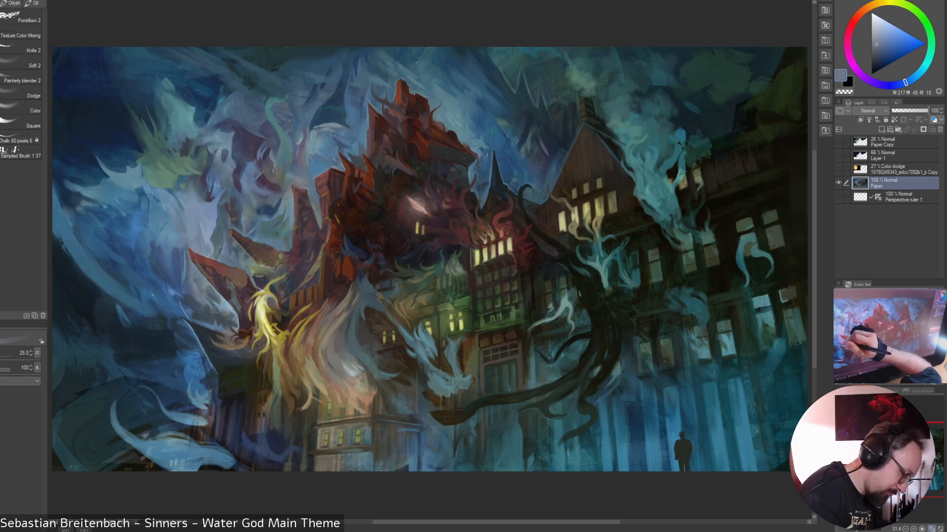
pyautogui.keyDown('alt'); pyautogui.click(203, 289); pyautogui.keyUp('alt')
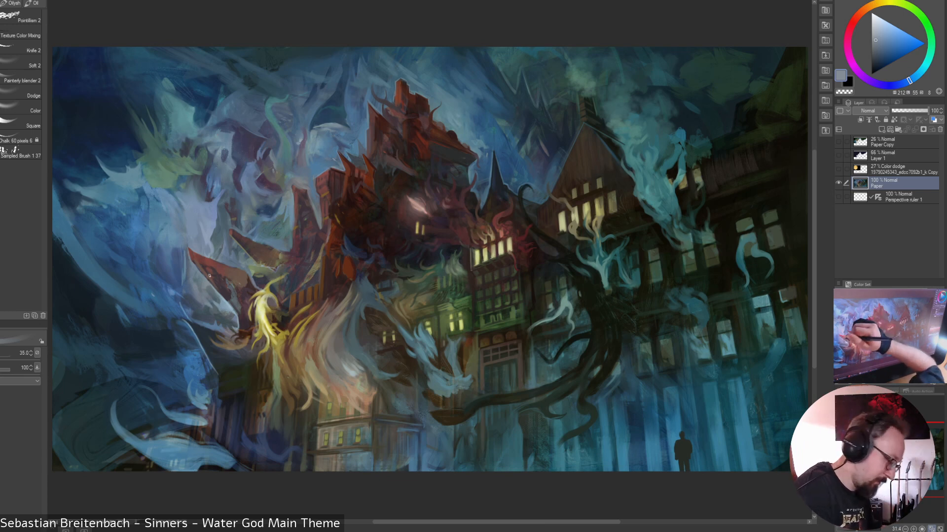
pyautogui.keyDown('alt'); pyautogui.click(206, 283); pyautogui.keyUp('alt')
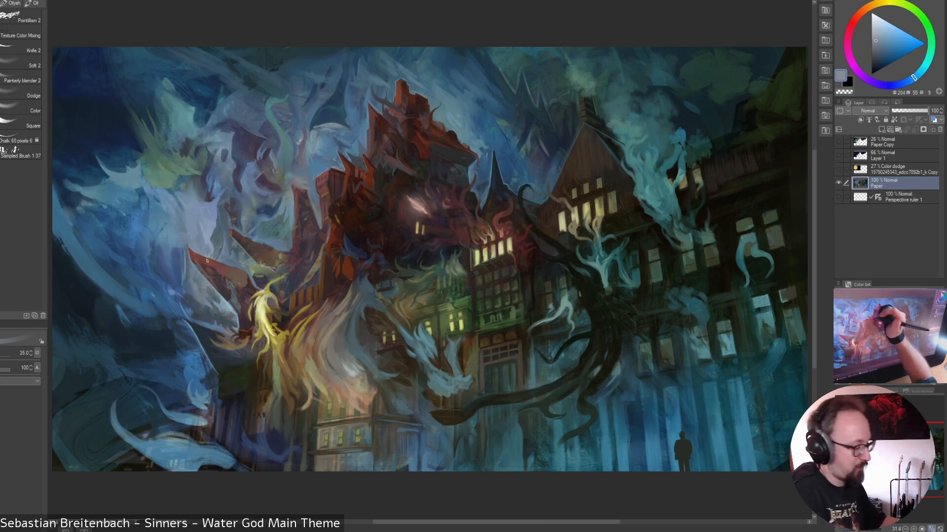
# Blend the slope's outer edge below the red roof tip with sampled grey-blue and mid blue at brush sizes 35 and 25
pyautogui.keyDown('alt'); pyautogui.click(198, 281); pyautogui.keyUp('alt')
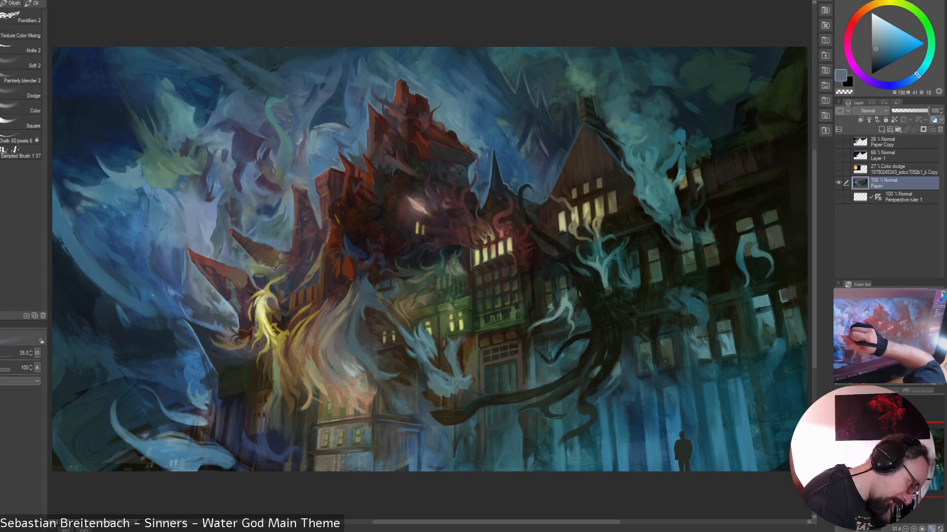
pyautogui.keyDown('alt'); pyautogui.click(193, 279); pyautogui.keyUp('alt')
pyautogui.keyDown('alt'); pyautogui.click(186, 275); pyautogui.keyUp('alt')
pyautogui.keyDown('alt'); pyautogui.click(184, 282); pyautogui.keyUp('alt')
pyautogui.keyDown('alt'); pyautogui.click(184, 286); pyautogui.keyUp('alt')
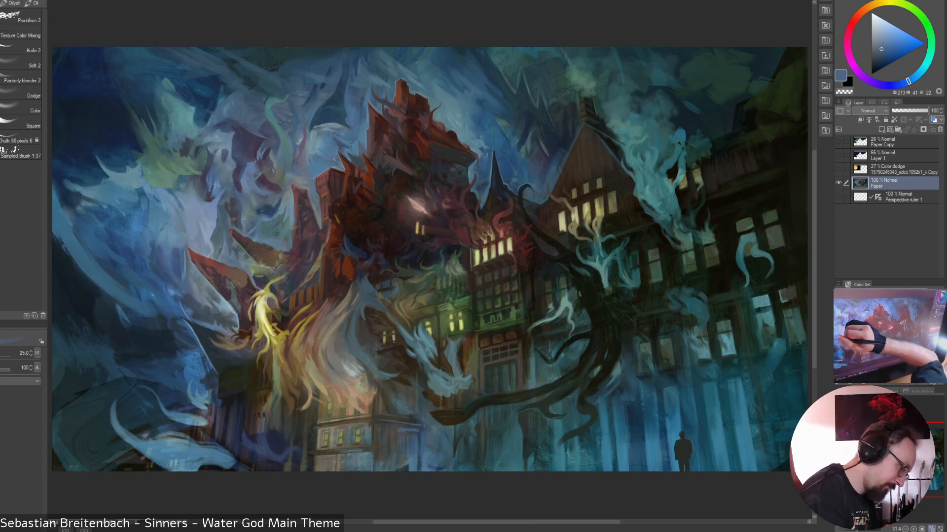
# Refine the pale slope with sampled light grey-blue, using brush size 35 for broad strokes and 20 for finer ones
pyautogui.keyDown('alt'); pyautogui.click(191, 293); pyautogui.keyUp('alt')
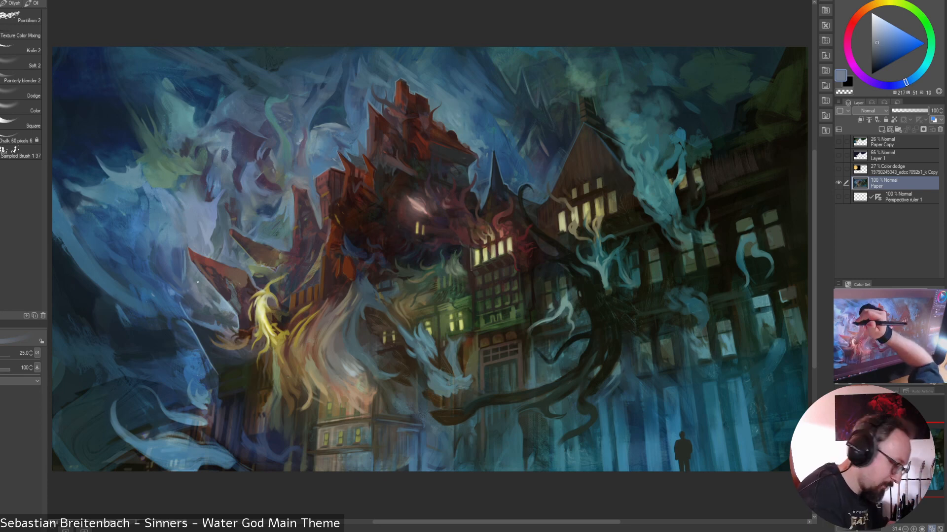
pyautogui.press(']')
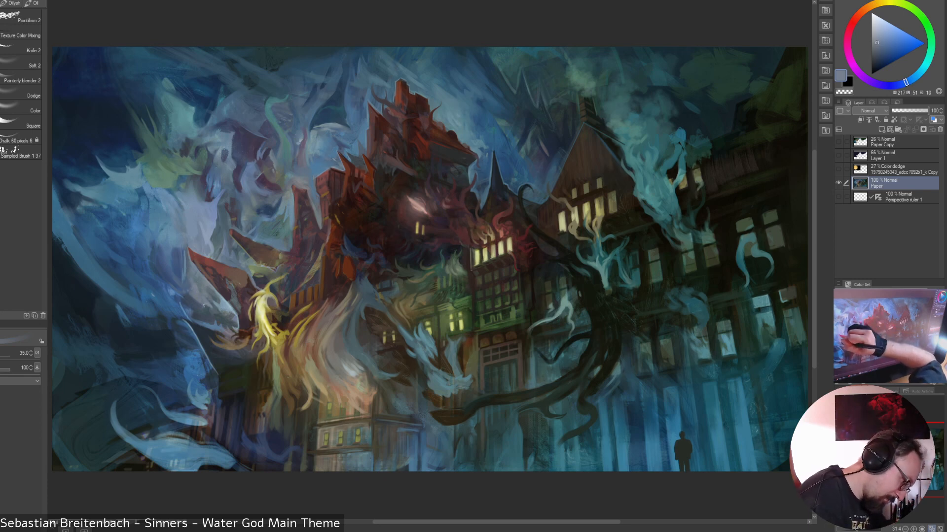
pyautogui.press('[')
pyautogui.press('[')
pyautogui.press('[')
pyautogui.press('[')
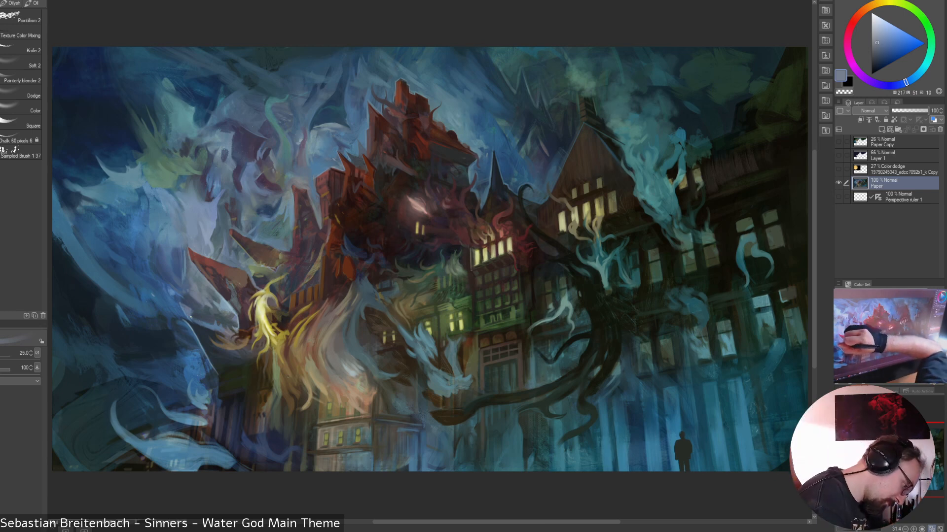
# Rework the sky and slope edge near the red roof tip with sampled dark and mid blues at brush size 30, reducing the brush to 17.5
pyautogui.press(']')
pyautogui.keyDown('alt'); pyautogui.click(215, 340); pyautogui.keyUp('alt')
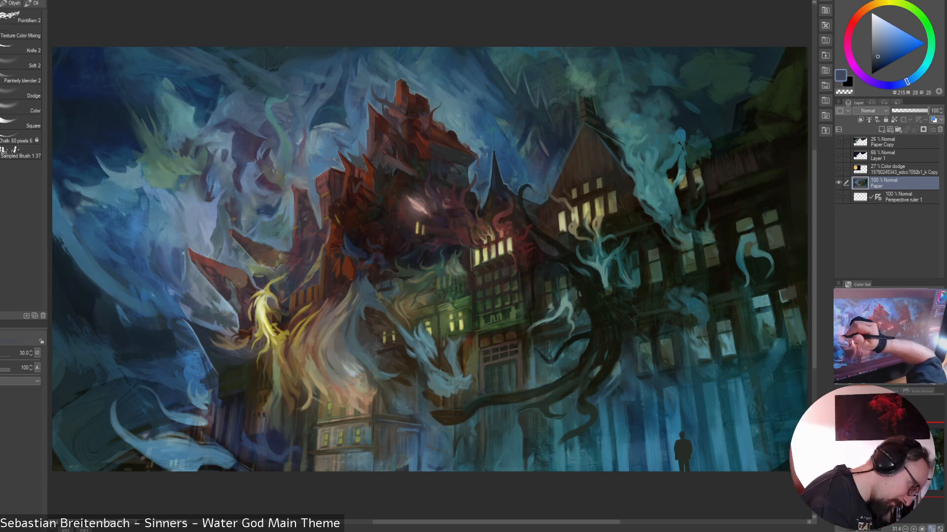
pyautogui.keyDown('alt'); pyautogui.click(166, 284); pyautogui.keyUp('alt')
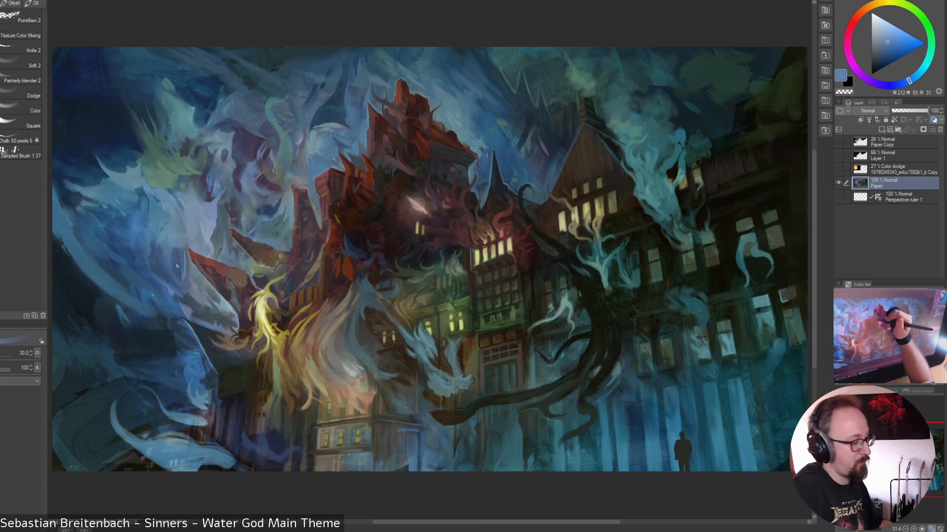
pyautogui.keyDown('alt'); pyautogui.click(184, 272); pyautogui.keyUp('alt')
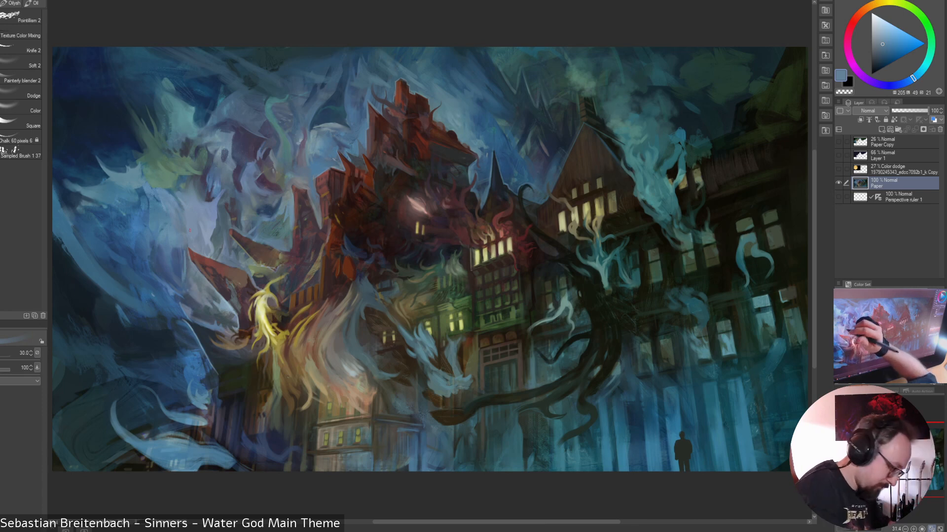
pyautogui.press('[')
pyautogui.press('[')
pyautogui.press('[')
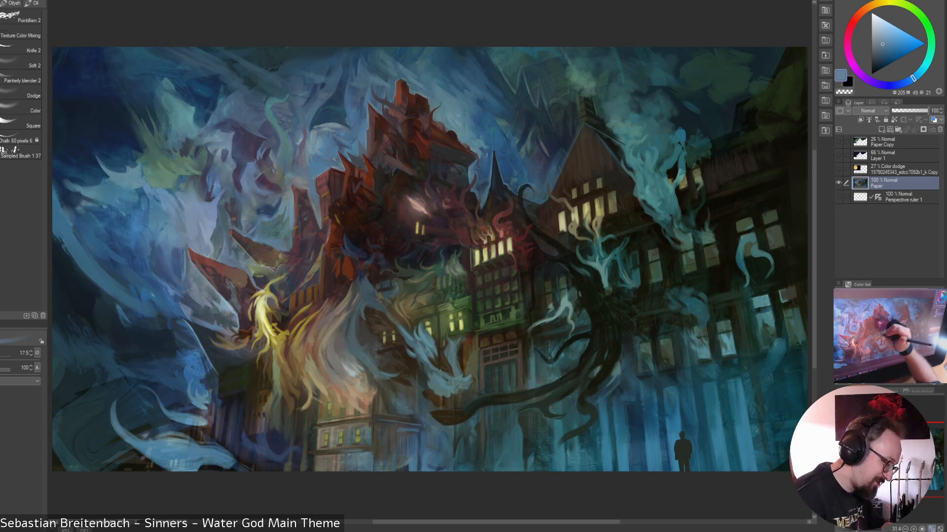
# Refine the pale slope below the curved red roof with sampled light and dark grey-blues at brush size 17.5
pyautogui.keyDown('alt'); pyautogui.click(228, 316); pyautogui.keyUp('alt')
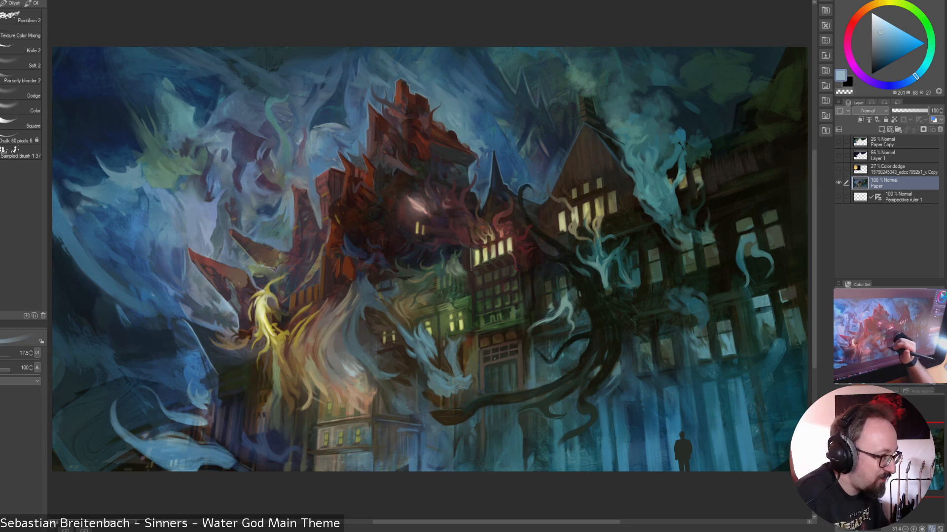
pyautogui.keyDown('alt'); pyautogui.click(226, 305); pyautogui.keyUp('alt')
pyautogui.keyDown('alt'); pyautogui.click(225, 304); pyautogui.keyUp('alt')
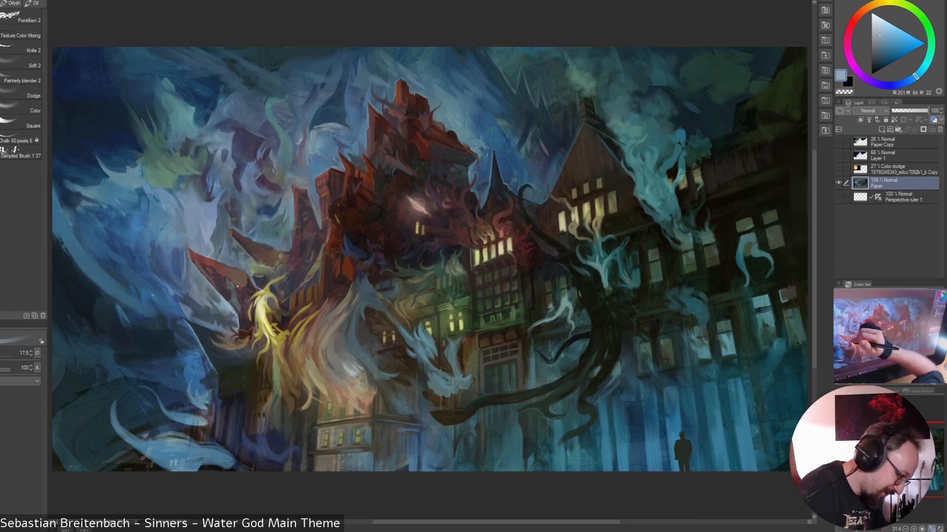
pyautogui.keyDown('alt'); pyautogui.click(220, 302); pyautogui.keyUp('alt')
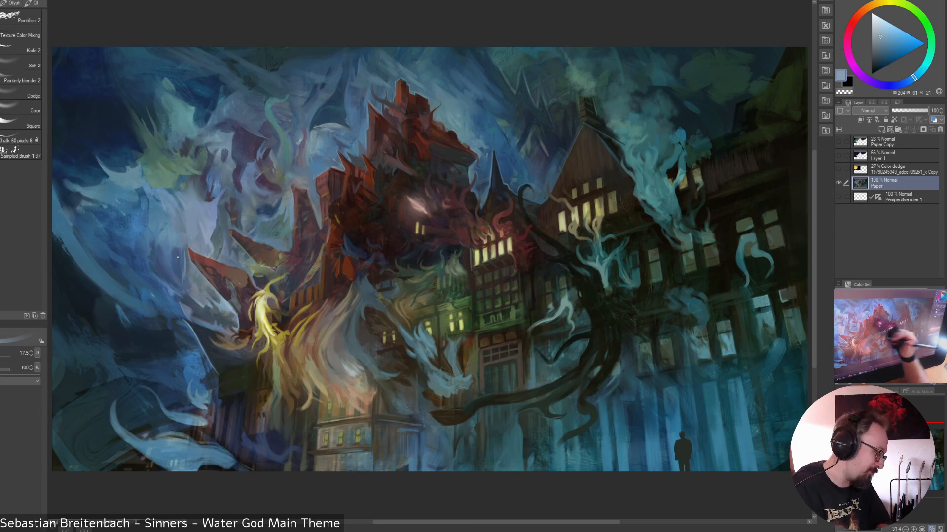
pyautogui.keyDown('alt'); pyautogui.click(205, 317); pyautogui.keyUp('alt')
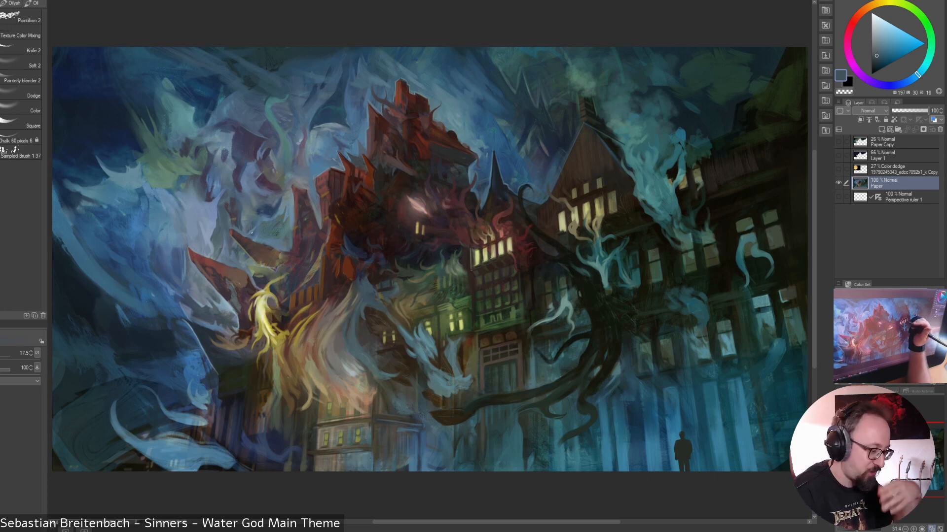
# Rework the sky beside the dark blue spire with sampled mid and dark blues at brush size 17.5
pyautogui.keyDown('alt'); pyautogui.click(485, 187); pyautogui.keyUp('alt')
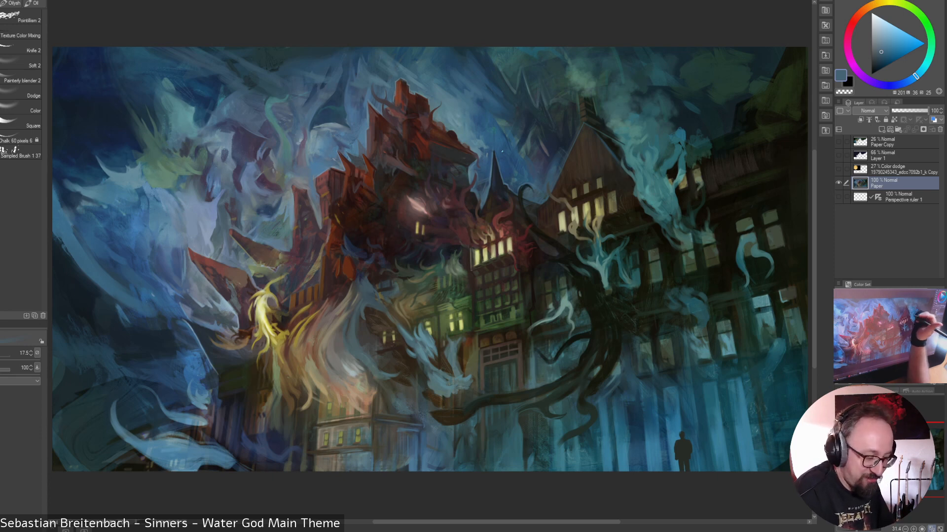
pyautogui.keyDown('alt'); pyautogui.click(485, 179); pyautogui.keyUp('alt')
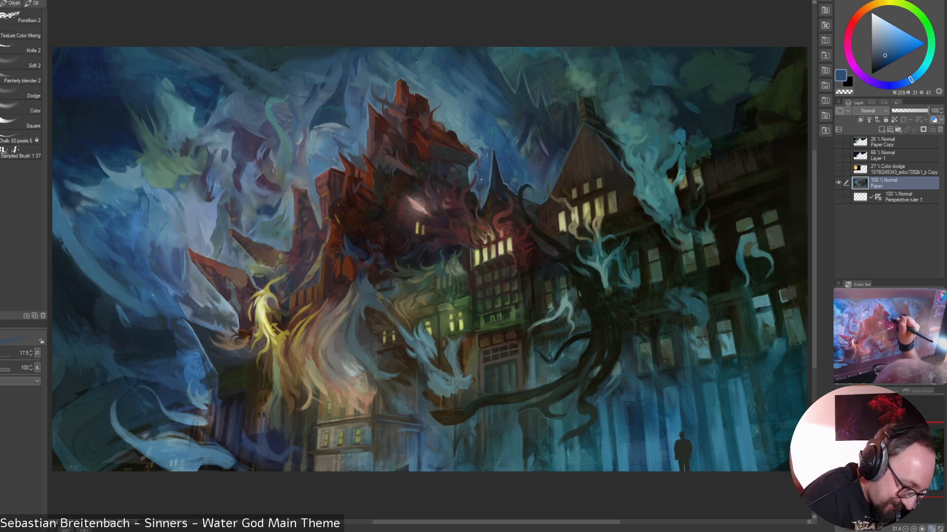
pyautogui.keyDown('alt'); pyautogui.click(485, 184); pyautogui.keyUp('alt')
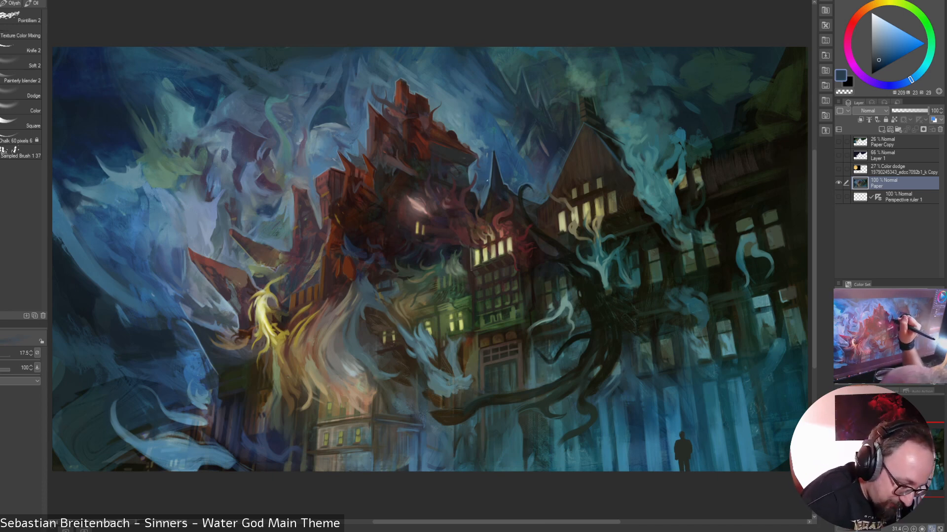
pyautogui.keyDown('alt'); pyautogui.click(485, 187); pyautogui.keyUp('alt')
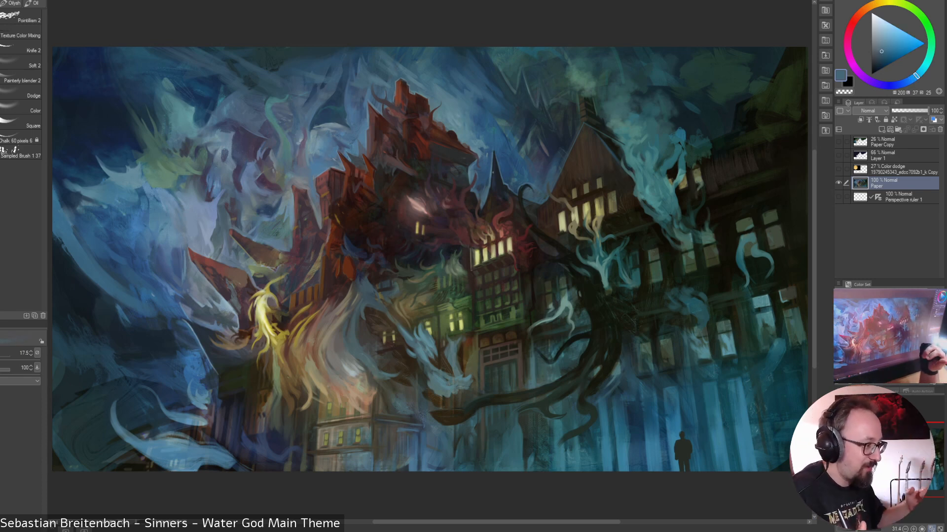
pyautogui.keyDown('alt'); pyautogui.click(488, 178); pyautogui.keyUp('alt')
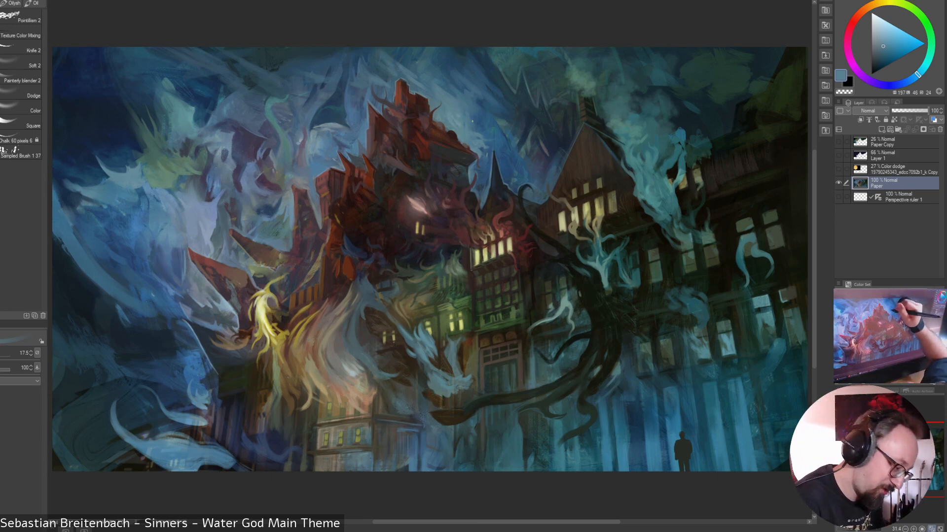
# Touch up the sky along the red castle's sloping upper roof with sampled mid grey-blues
pyautogui.keyDown('alt'); pyautogui.click(468, 126); pyautogui.keyUp('alt')
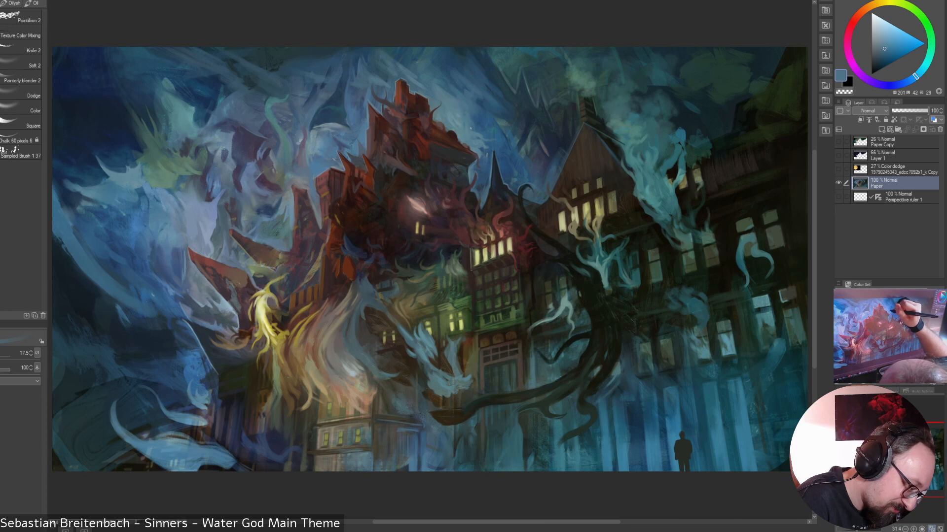
pyautogui.keyDown('alt'); pyautogui.click(471, 131); pyautogui.keyUp('alt')
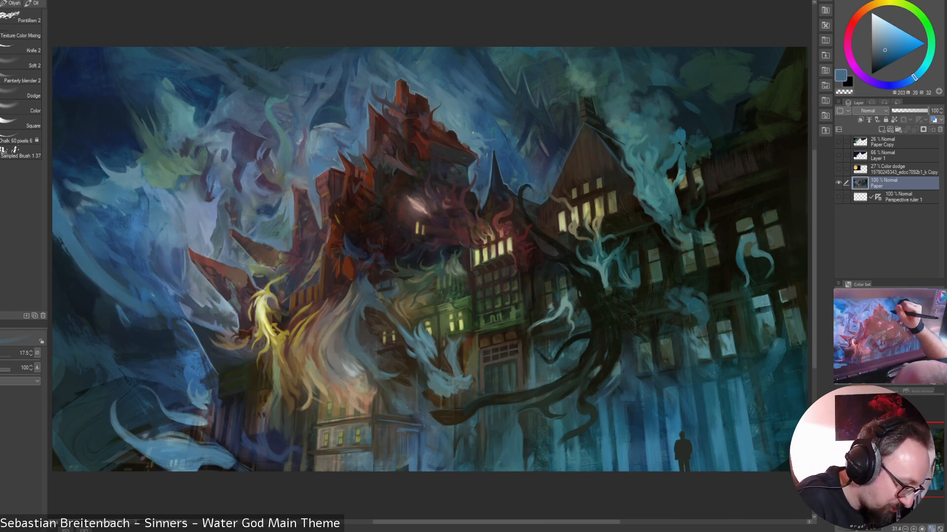
pyautogui.keyDown('alt'); pyautogui.click(462, 117); pyautogui.keyUp('alt')
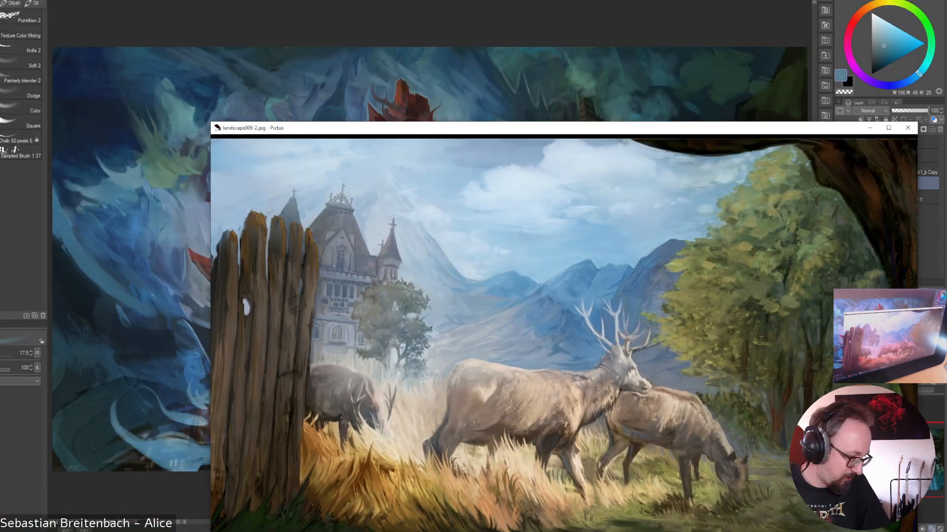
# View the reference painting landscape009-2.jpg in full and close its window
pyautogui.moveTo(340, 128); pyautogui.dragTo(205, 69)
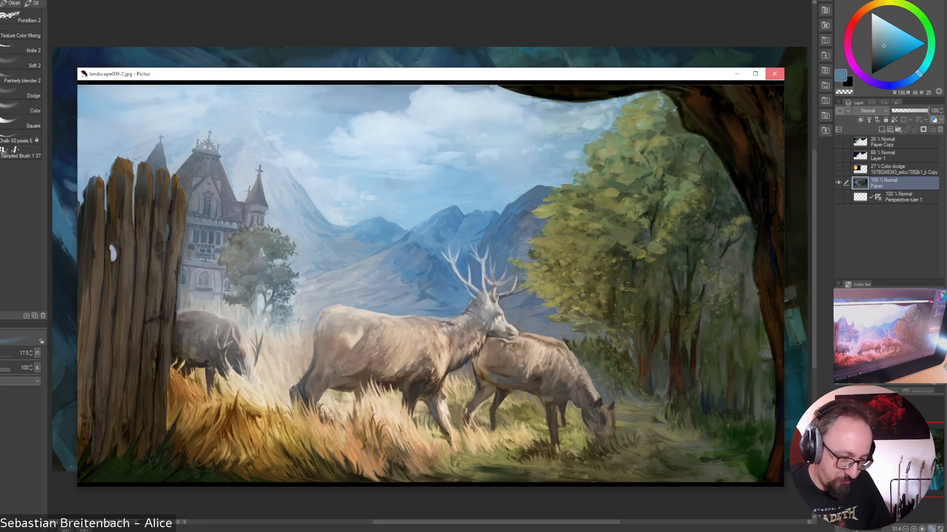
pyautogui.click(775, 73)
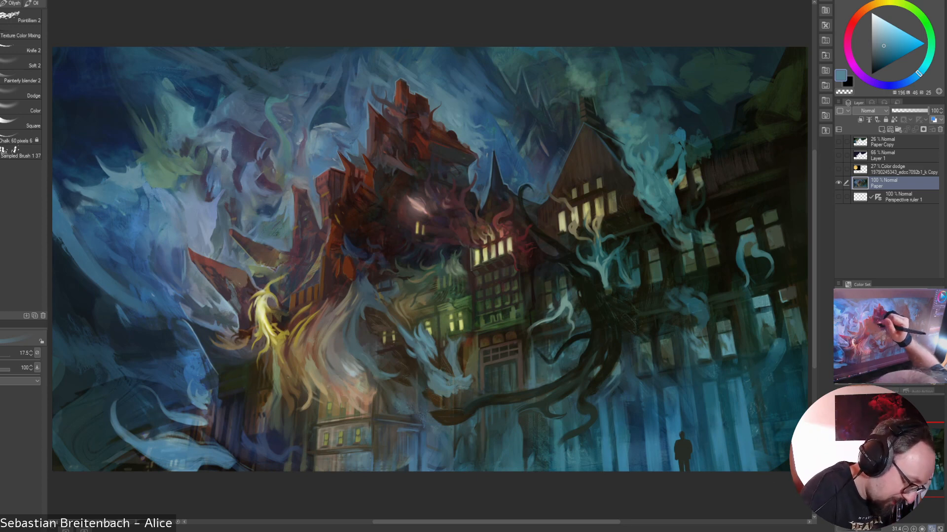
# Rework the shadowed castle wall around the pale glow with sampled dark browns, pale pink and muted red, using brush sizes 20 and 15
pyautogui.keyDown('alt'); pyautogui.click(373, 202); pyautogui.keyUp('alt')
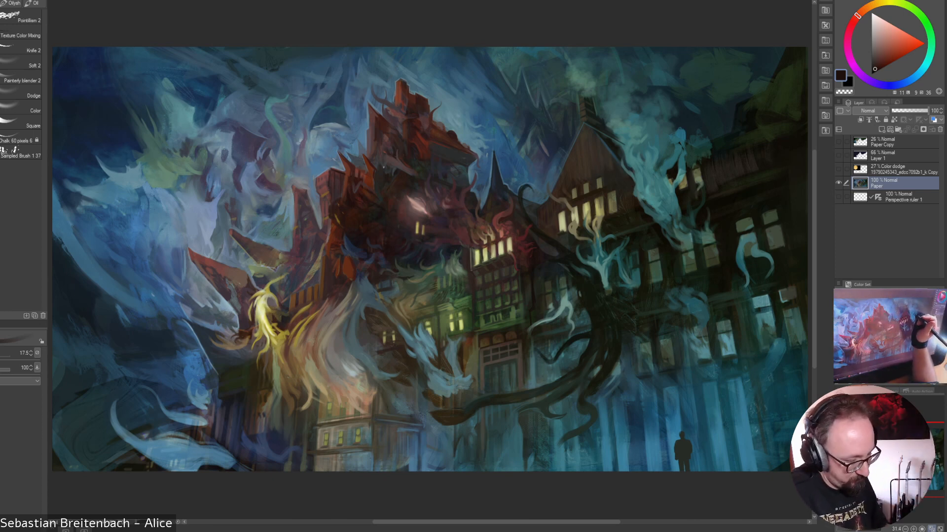
pyautogui.keyDown('alt'); pyautogui.click(376, 202); pyautogui.keyUp('alt')
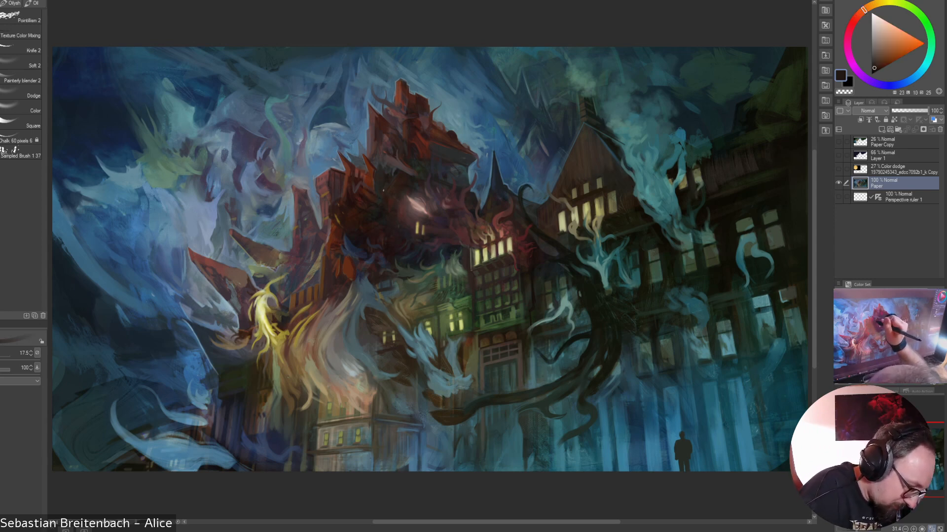
pyautogui.press(']')
pyautogui.press(']')
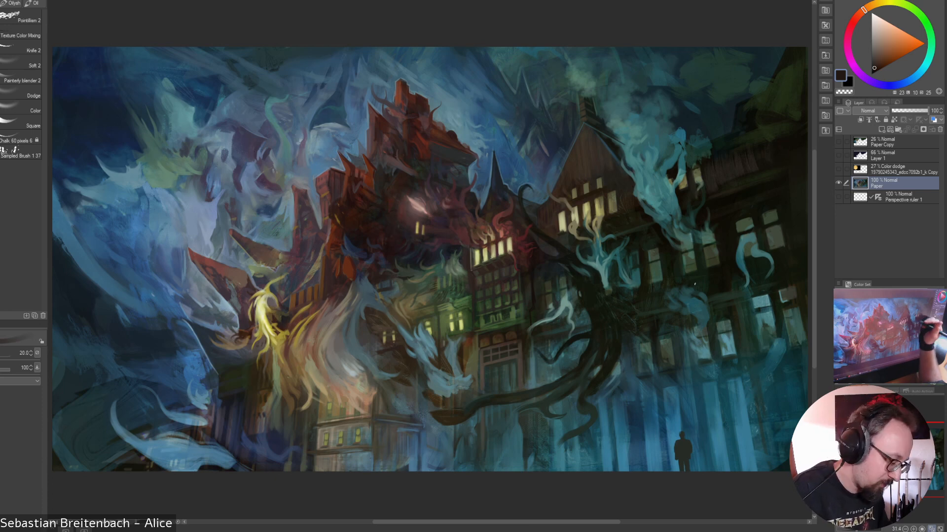
pyautogui.keyDown('alt'); pyautogui.click(416, 201); pyautogui.keyUp('alt')
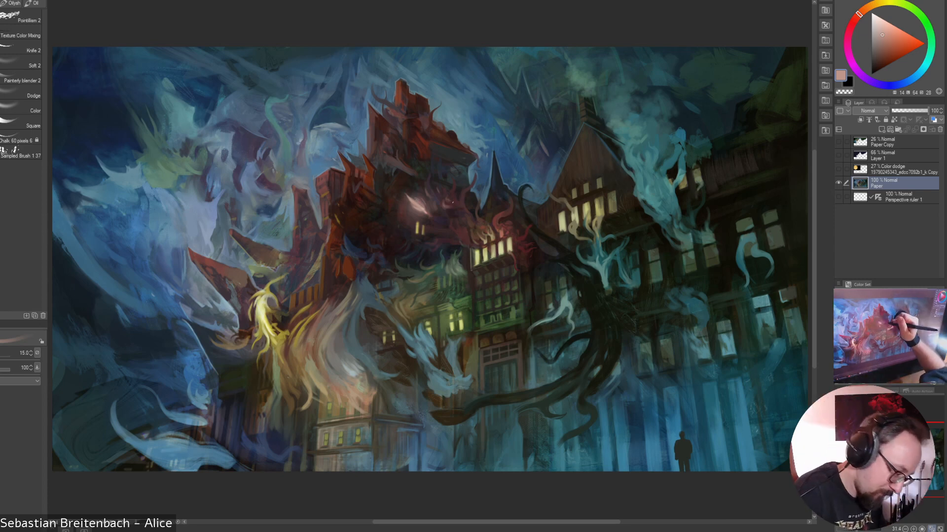
pyautogui.keyDown('alt'); pyautogui.click(442, 203); pyautogui.keyUp('alt')
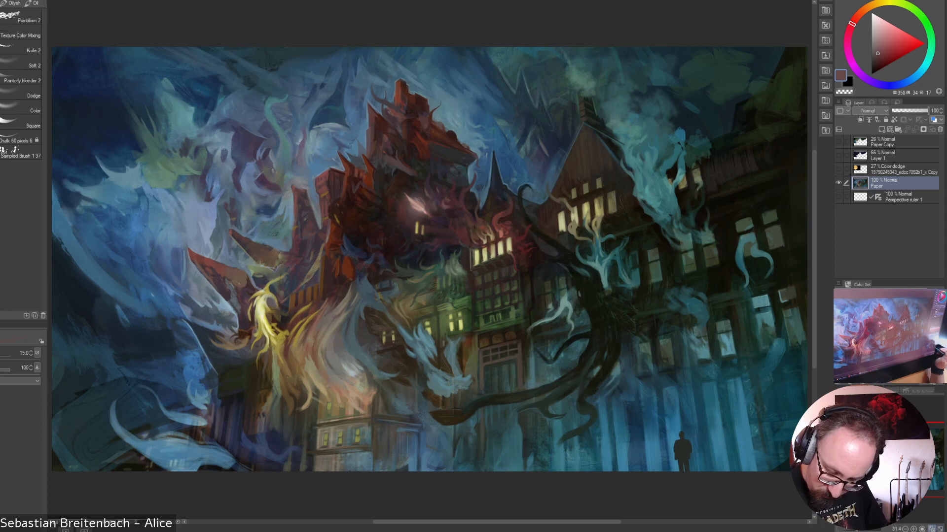
# Paint the curling purple tendril above the pale glow at 100% zoom with sampled colours, reducing the brush to size 10
pyautogui.hotkey('ctrl', 'alt', '0')
pyautogui.moveTo(592, 212); pyautogui.dragTo(518, 358)
pyautogui.keyDown('alt'); pyautogui.click(348, 196); pyautogui.keyUp('alt')
pyautogui.keyDown('alt'); pyautogui.click(344, 186); pyautogui.keyUp('alt')
pyautogui.press('[')
pyautogui.press('[')
pyautogui.press('[')
pyautogui.moveTo(344, 184); pyautogui.dragTo(340, 171)
pyautogui.keyDown('alt'); pyautogui.click(340, 189); pyautogui.keyUp('alt')
pyautogui.keyDown('alt'); pyautogui.click(337, 197); pyautogui.keyUp('alt')
pyautogui.press('[')
pyautogui.press('[')
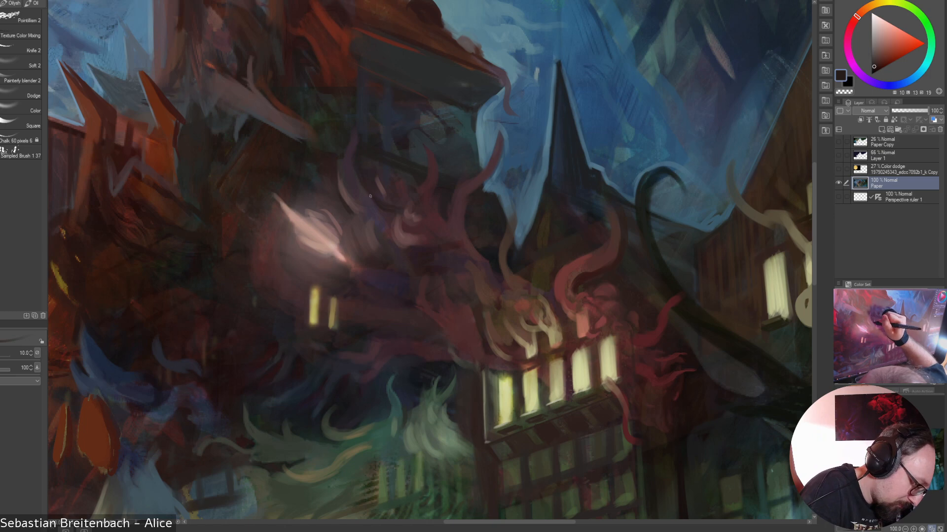
# Define the purple tendril's tip and base with sampled dark purple, dark brown and muted red tones at brush size 10
pyautogui.keyDown('alt'); pyautogui.click(357, 142); pyautogui.keyUp('alt')
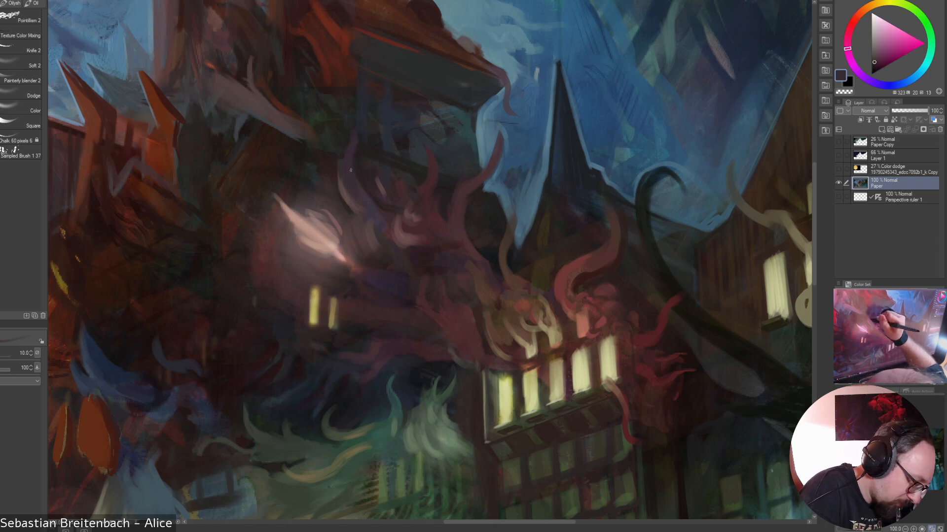
pyautogui.keyDown('alt'); pyautogui.click(350, 127); pyautogui.keyUp('alt')
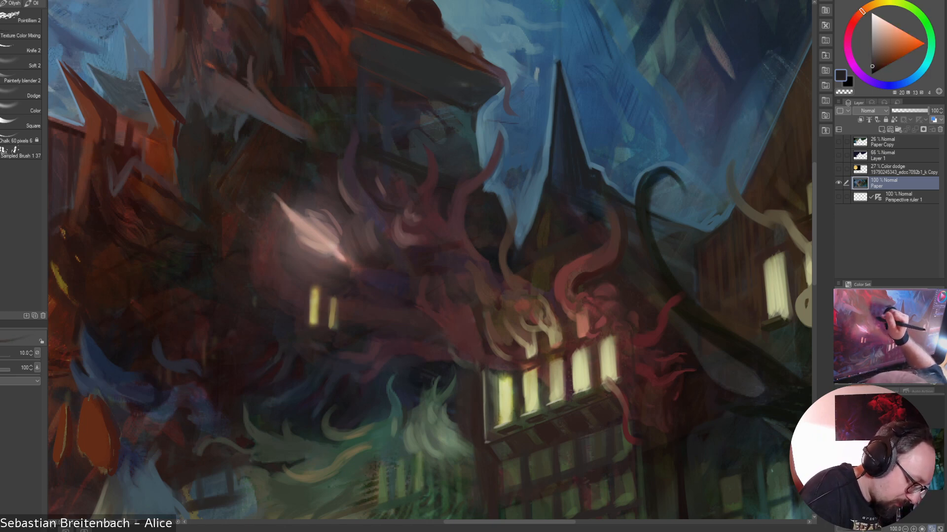
pyautogui.keyDown('alt'); pyautogui.click(348, 147); pyautogui.keyUp('alt')
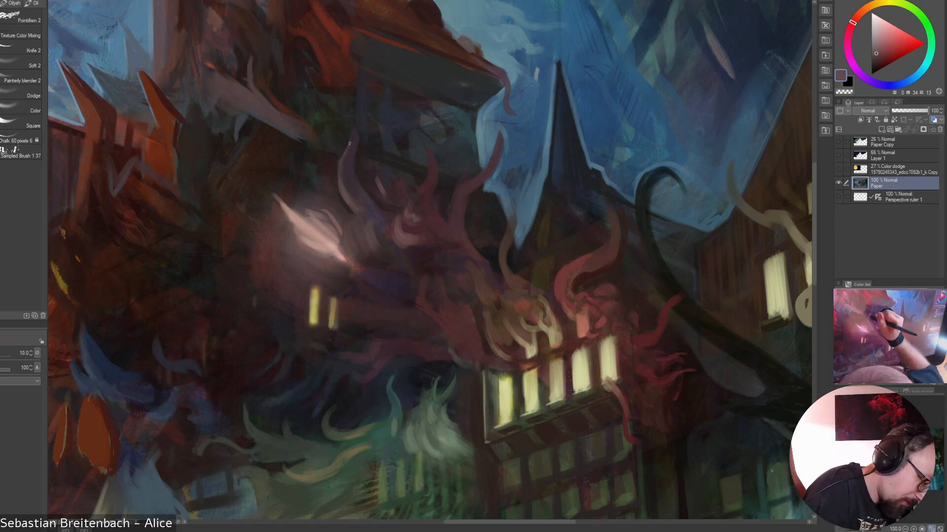
pyautogui.keyDown('alt'); pyautogui.click(330, 199); pyautogui.keyUp('alt')
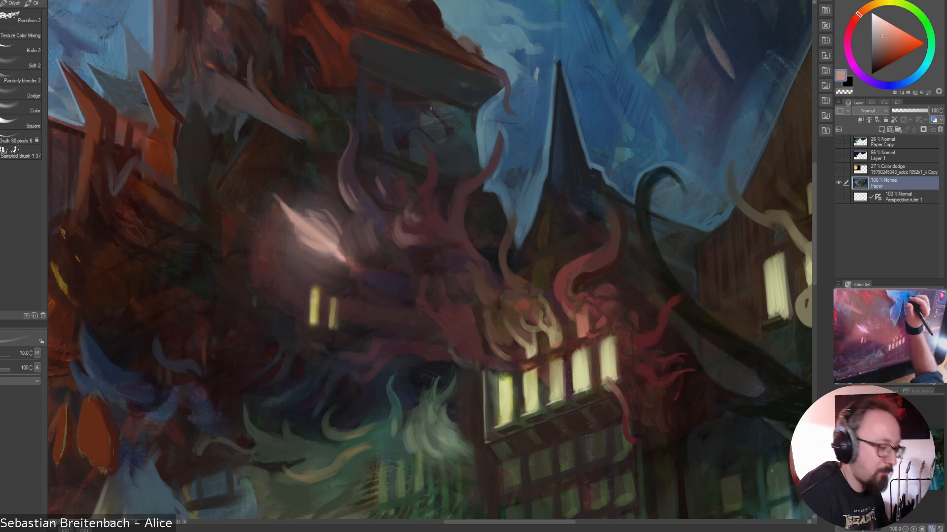
pyautogui.keyDown('alt'); pyautogui.click(359, 201); pyautogui.keyUp('alt')
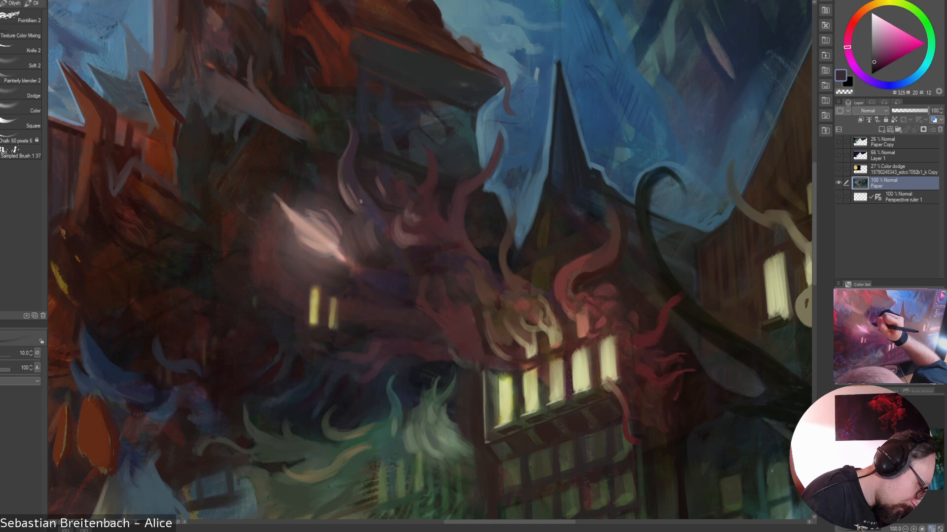
pyautogui.keyDown('alt'); pyautogui.click(359, 200); pyautogui.keyUp('alt')
pyautogui.keyDown('alt'); pyautogui.click(353, 188); pyautogui.keyUp('alt')
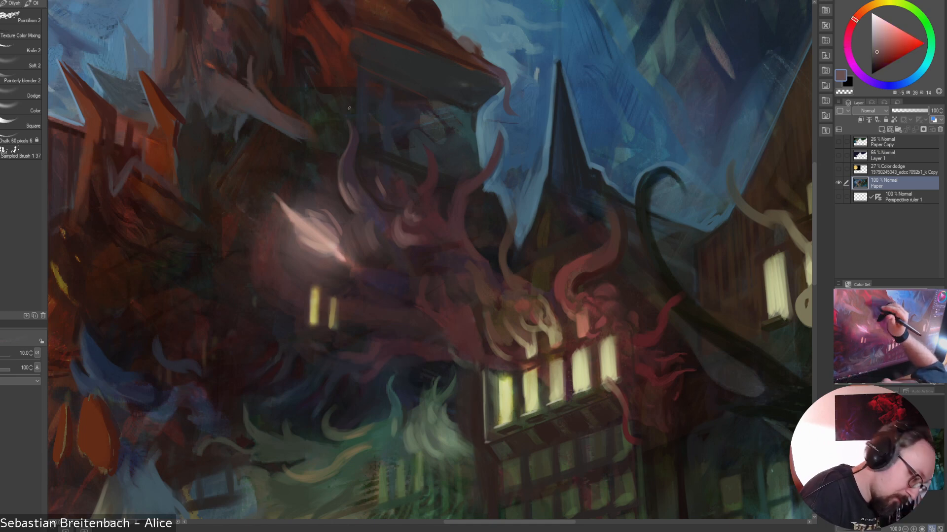
pyautogui.keyDown('alt'); pyautogui.click(362, 200); pyautogui.keyUp('alt')
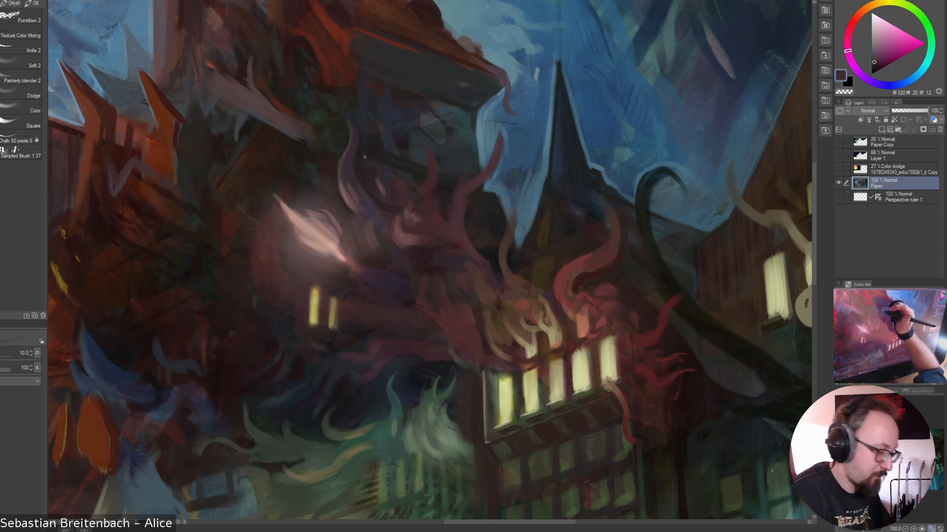
# Sharpen the lower curve of the purple tendril with sampled dark purple, muted red and pale pink at brush size 7
pyautogui.press('[')
pyautogui.keyDown('alt'); pyautogui.click(359, 198); pyautogui.keyUp('alt')
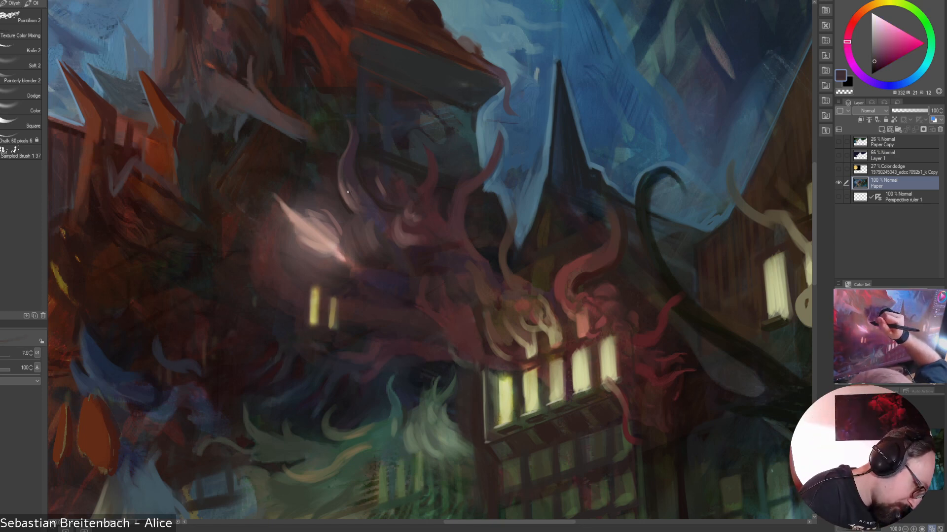
pyautogui.keyDown('alt'); pyautogui.click(348, 195); pyautogui.keyUp('alt')
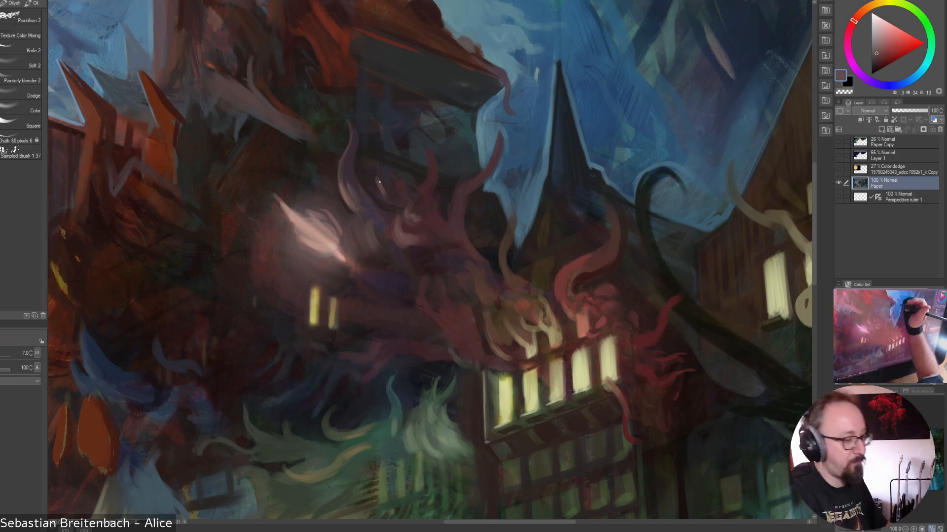
pyautogui.keyDown('alt'); pyautogui.click(352, 200); pyautogui.keyUp('alt')
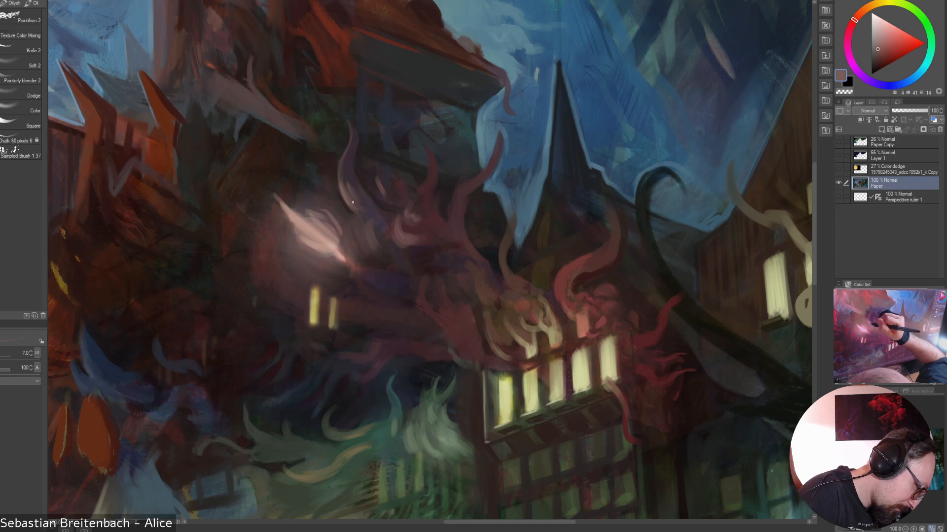
pyautogui.keyDown('alt'); pyautogui.click(347, 205); pyautogui.keyUp('alt')
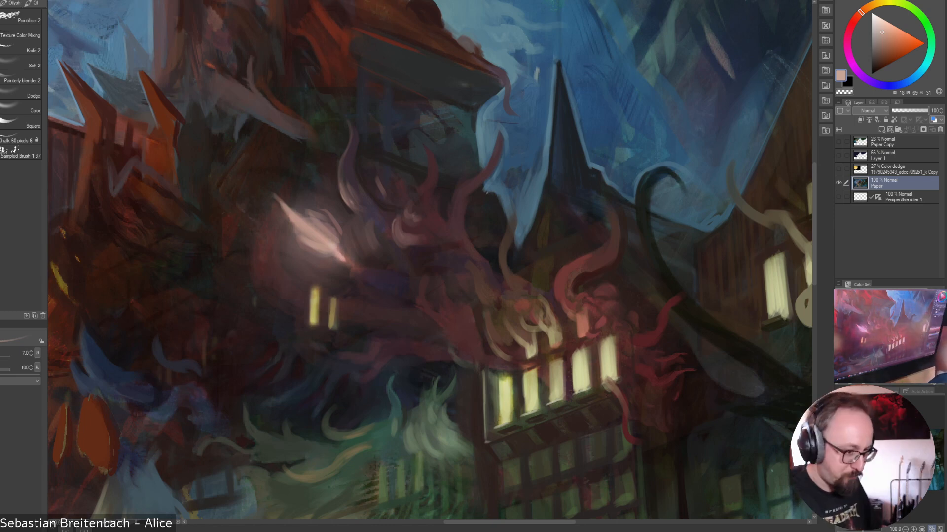
# Choose a muted pink and paint curved highlight strokes between the purple tendril and the neighbouring red tendrils, varying the brush from size 7 upward
pyautogui.click(851, 26)
pyautogui.click(885, 35)
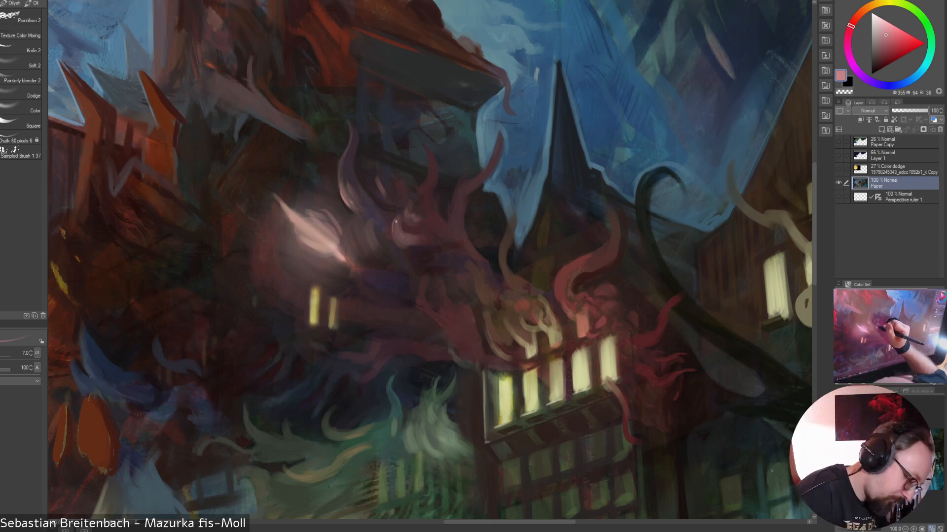
pyautogui.moveTo(392, 226); pyautogui.dragTo(402, 247)
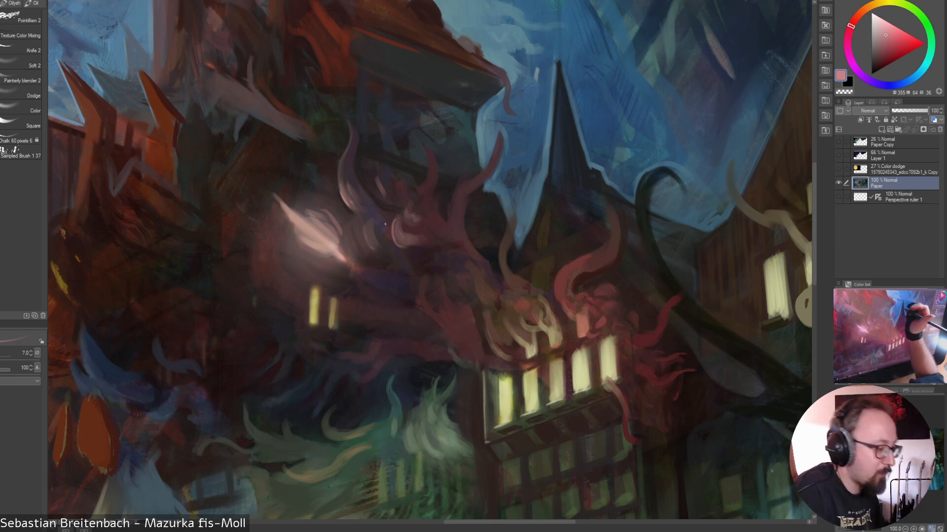
pyautogui.press(']')
pyautogui.press(']')
pyautogui.moveTo(365, 225)
pyautogui.mouseDown()
pyautogui.moveTo(371, 244)
pyautogui.moveTo(357, 233)
pyautogui.moveTo(354, 248)
pyautogui.mouseUp()
pyautogui.press('[')
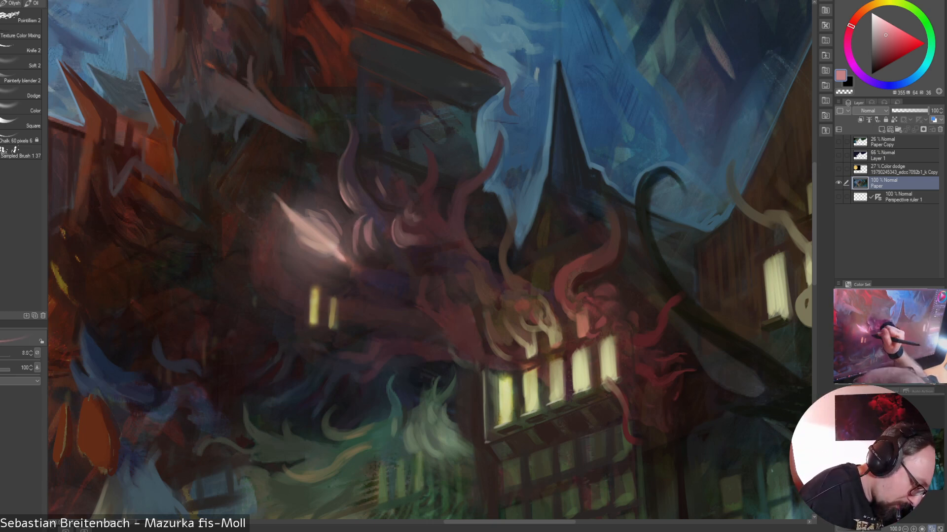
pyautogui.press('[')
pyautogui.press(']')
pyautogui.moveTo(354, 223); pyautogui.dragTo(352, 250)
# Refine the curved pink strokes beside the glow with sampled dark and muted pink tones, reducing the brush to size 7
pyautogui.keyDown('alt'); pyautogui.click(362, 237); pyautogui.keyUp('alt')
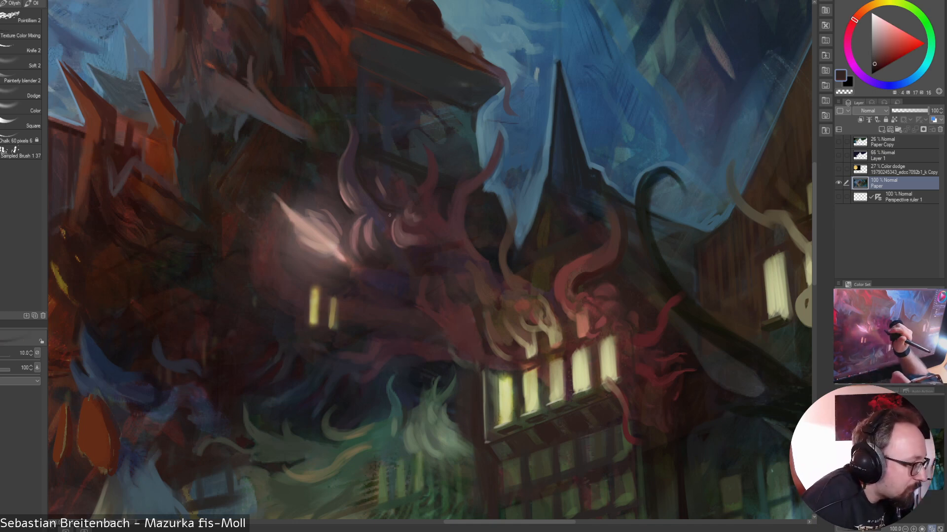
pyautogui.keyDown('alt'); pyautogui.click(355, 231); pyautogui.keyUp('alt')
pyautogui.press('[')
pyautogui.press('[')
pyautogui.press('[')
pyautogui.press('[')
pyautogui.press('[')
pyautogui.keyDown('alt'); pyautogui.click(358, 225); pyautogui.keyUp('alt')
pyautogui.keyDown('alt'); pyautogui.click(357, 224); pyautogui.keyUp('alt')
pyautogui.keyDown('alt'); pyautogui.click(358, 225); pyautogui.keyUp('alt')
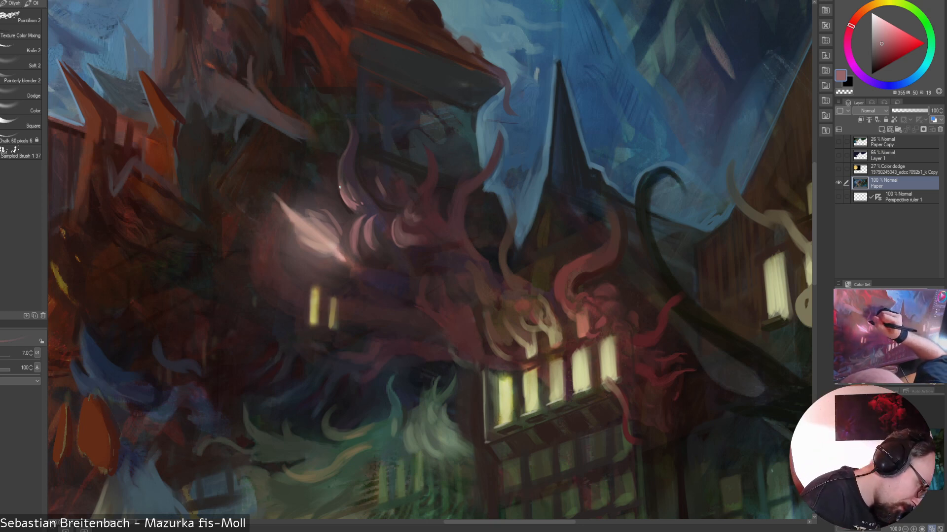
# Enlarge the brush to size 30 and sample a dark tone beside the pink tendrils with the whole painting in view
pyautogui.hotkey('ctrl', '0')
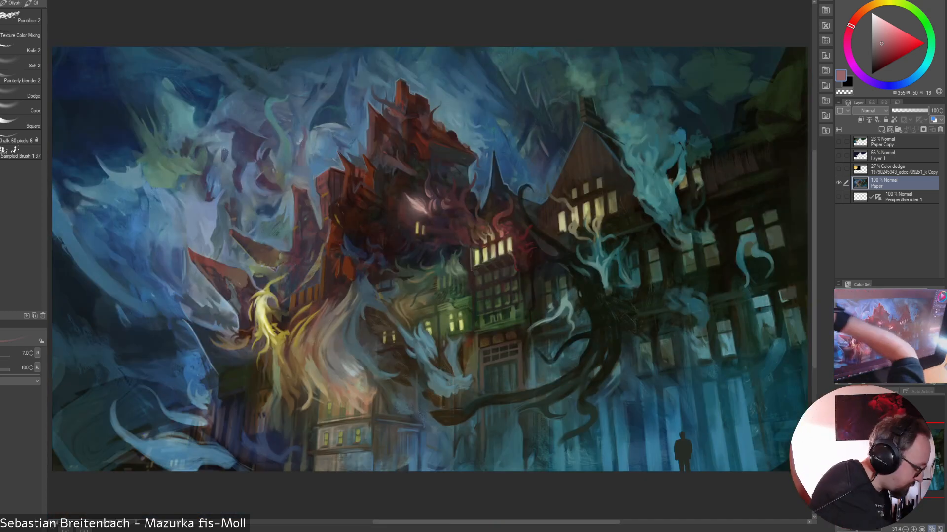
pyautogui.press(']')
pyautogui.press(']')
pyautogui.press(']')
pyautogui.press(']')
pyautogui.press(']')
pyautogui.press(']')
pyautogui.press(']')
pyautogui.press(']')
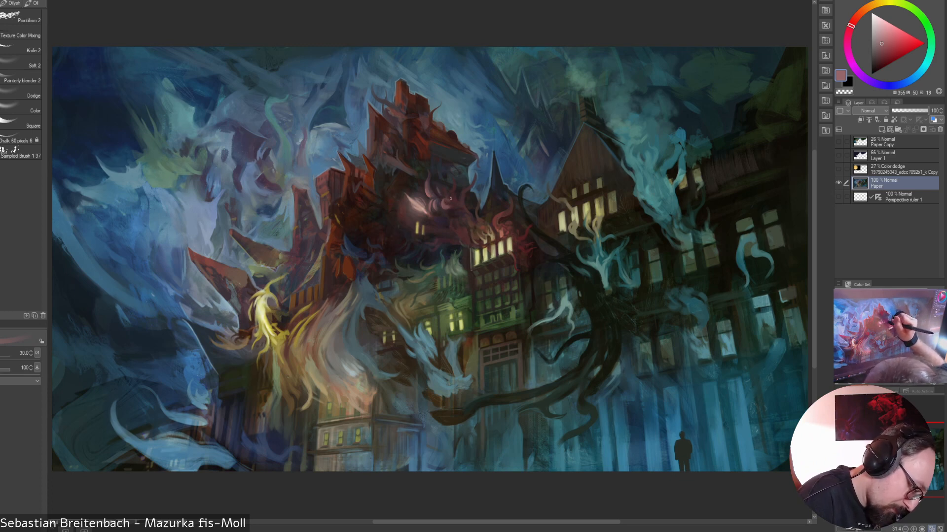
pyautogui.keyDown('alt'); pyautogui.click(450, 204); pyautogui.keyUp('alt')
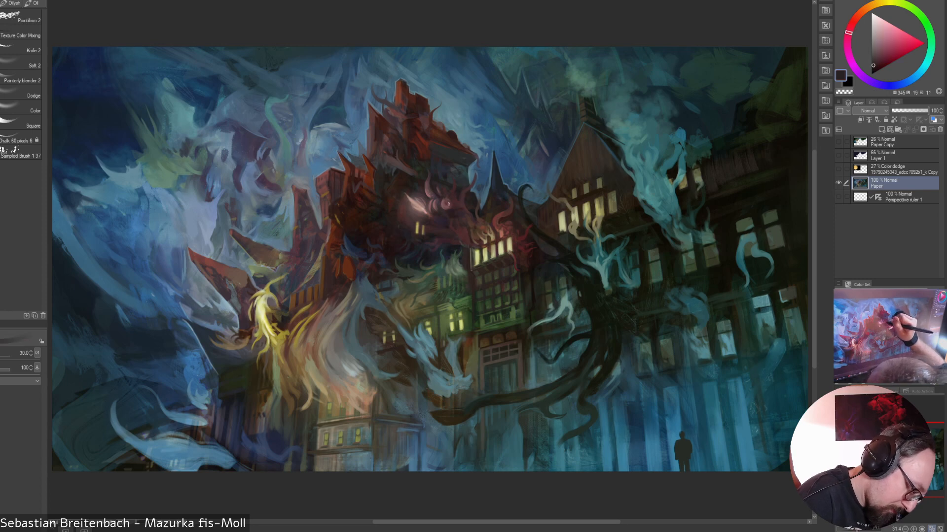
# Paint curling dusky-red tendrils beside the creature's glowing eye with colours sampled nearby, reducing the brush size from 40 to 25
pyautogui.press('[')
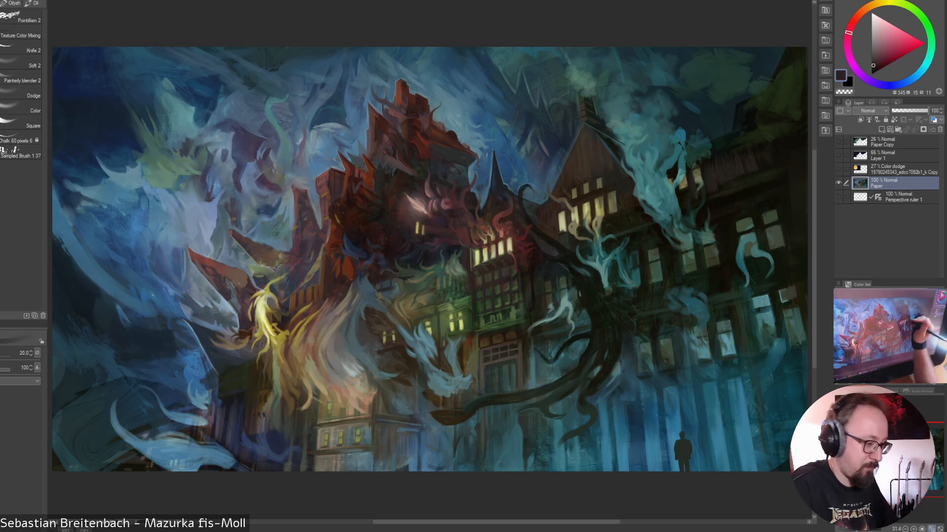
pyautogui.press(']')
pyautogui.press(']')
pyautogui.press(']')
pyautogui.press(']')
pyautogui.press(']')
pyautogui.press(']')
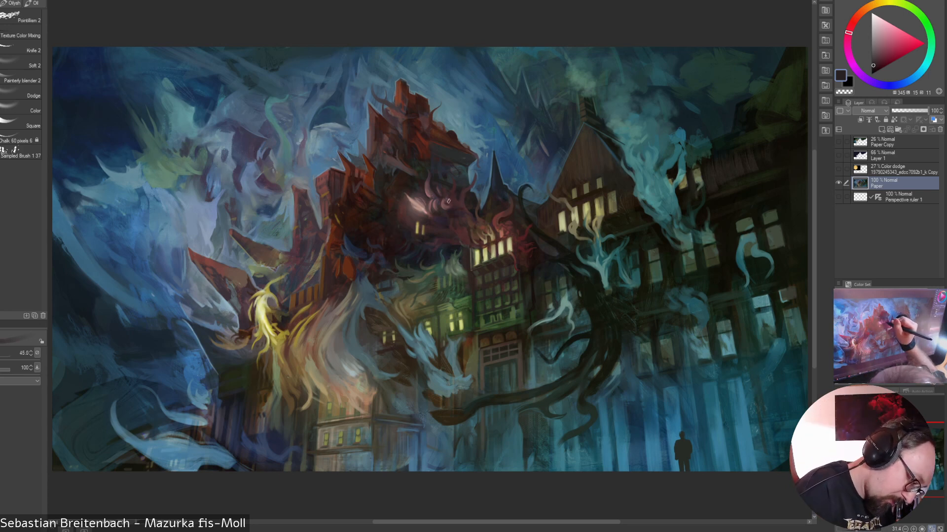
pyautogui.press('[')
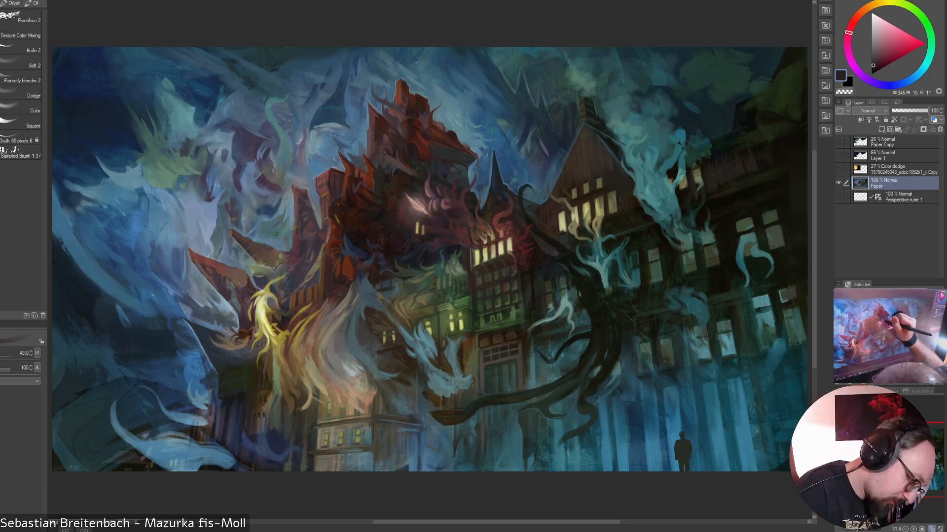
pyautogui.keyDown('alt'); pyautogui.click(434, 190); pyautogui.keyUp('alt')
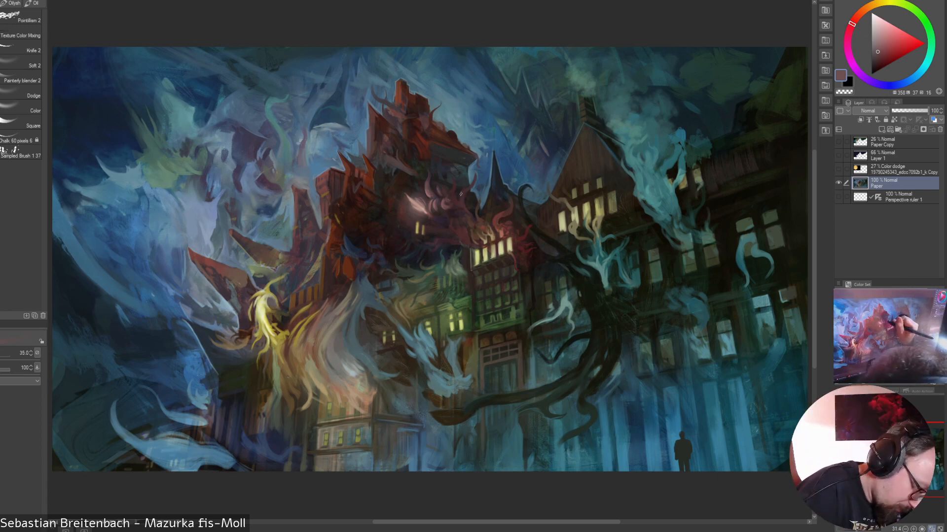
pyautogui.press('[')
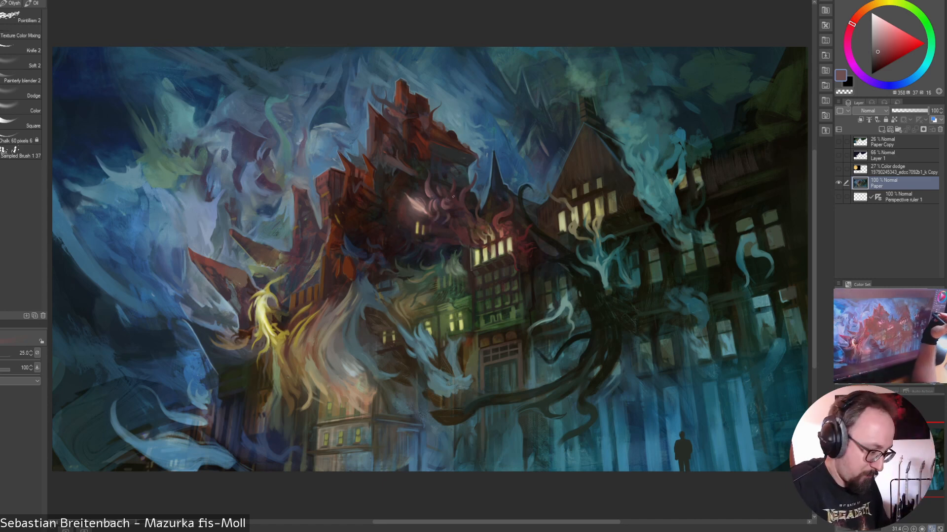
pyautogui.keyDown('alt'); pyautogui.click(432, 221); pyautogui.keyUp('alt')
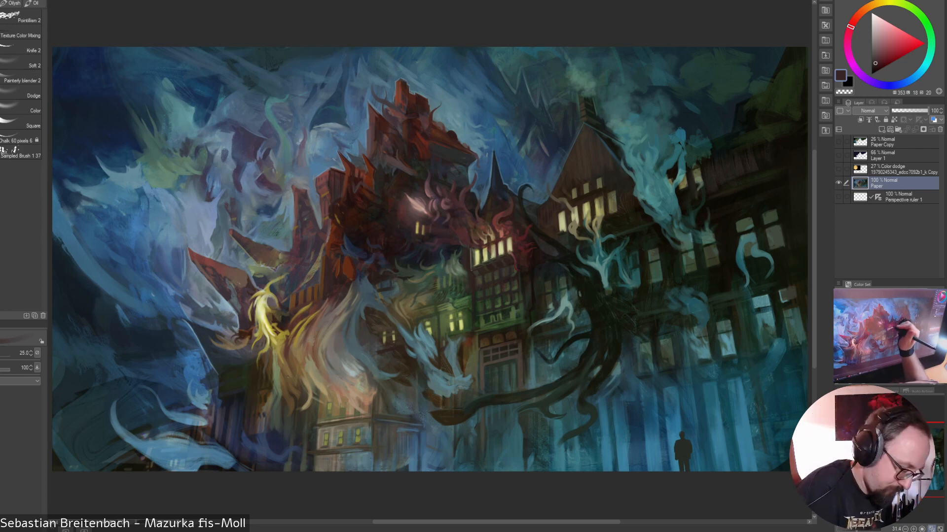
# Show the perspective ruler and straighten the first small window below the glowing eye in its sampled yellow with a size 7 brush
pyautogui.keyDown('alt'); pyautogui.click(416, 226); pyautogui.keyUp('alt')
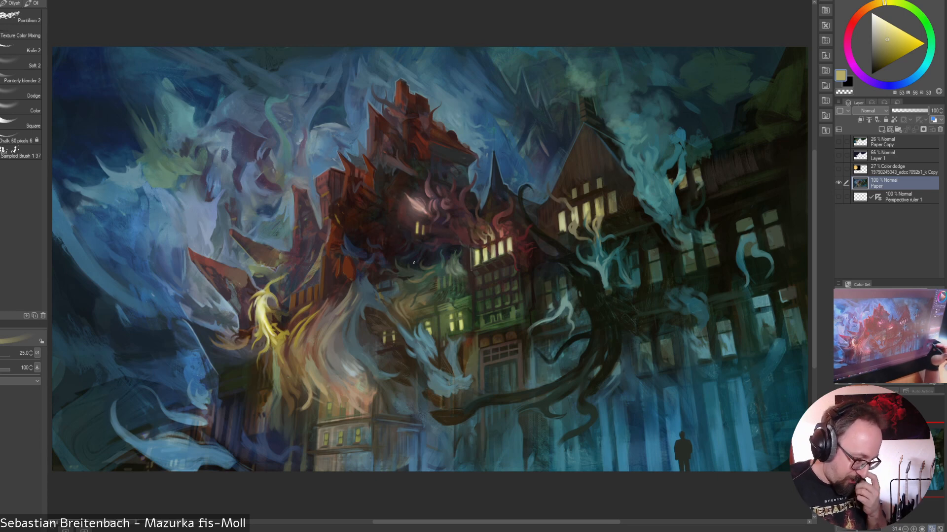
pyautogui.hotkey('ctrl', 'alt', '0')
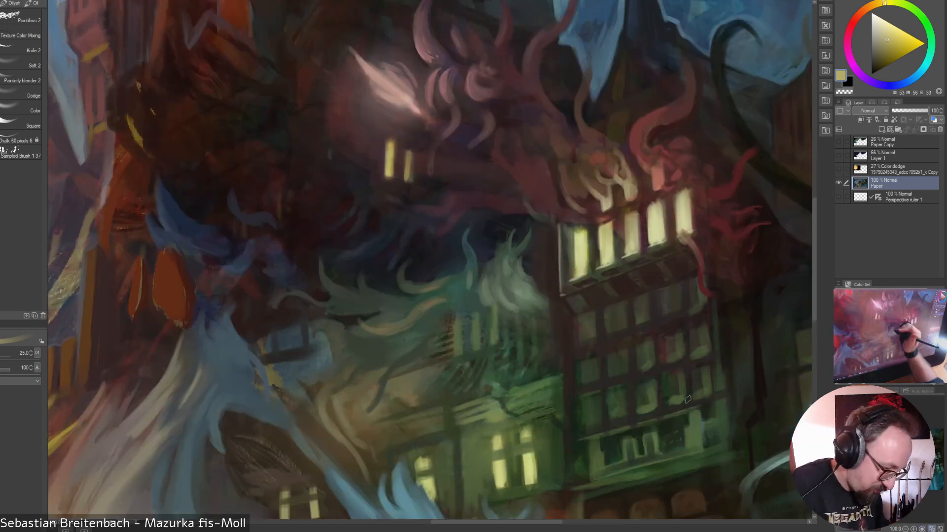
pyautogui.moveTo(384, 150)
pyautogui.mouseDown()
pyautogui.moveTo(380, 240)
pyautogui.moveTo(432, 336)
pyautogui.mouseUp()
pyautogui.press('[')
pyautogui.press('[')
pyautogui.press('[')
pyautogui.press('[')
pyautogui.press('[')
pyautogui.press('[')
pyautogui.press('[')
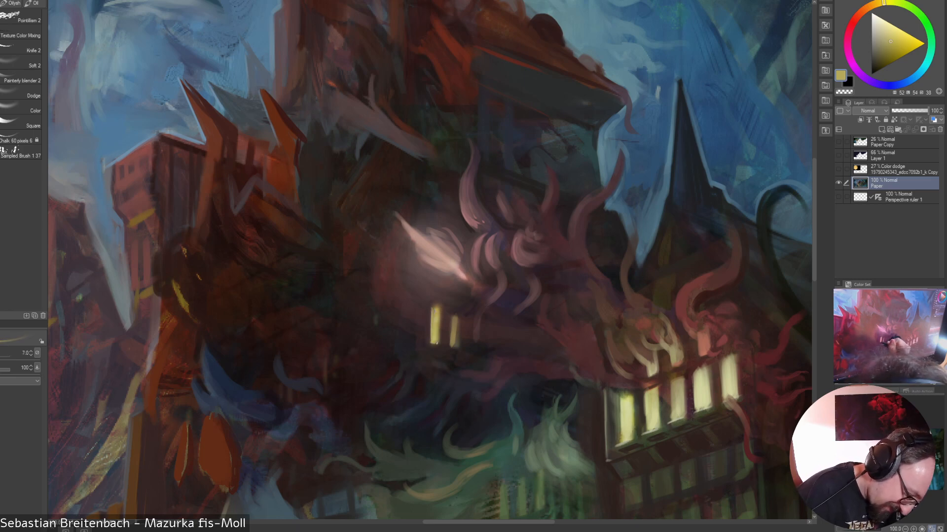
pyautogui.click(838, 196)
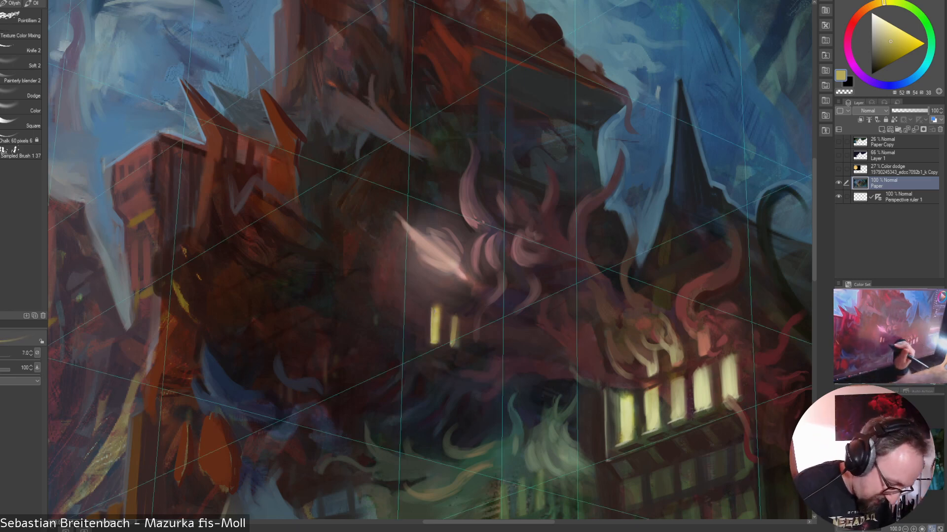
pyautogui.moveTo(439, 315); pyautogui.dragTo(439, 343)
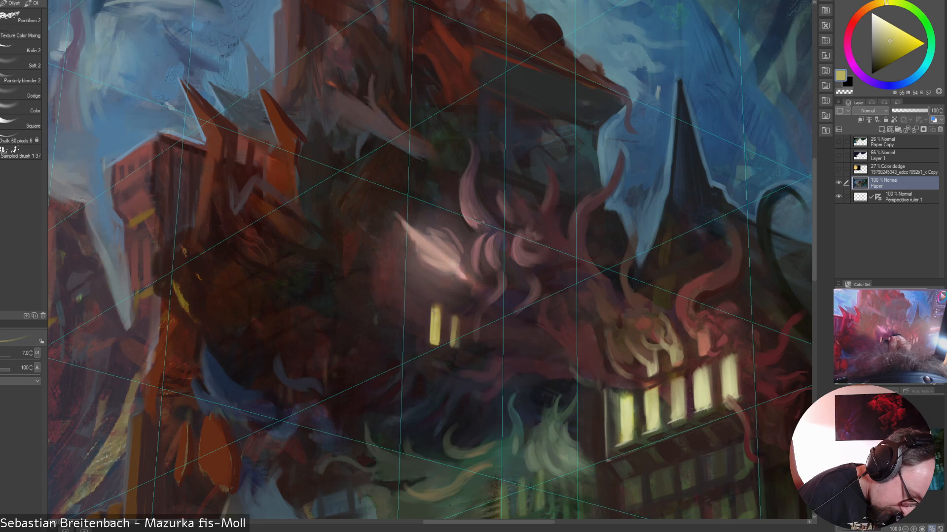
# Widen and fill the second small window below the eye with sampled yellow and muted ochre, matching it to its neighbour
pyautogui.moveTo(440, 310)
pyautogui.mouseDown()
pyautogui.moveTo(439, 344)
pyautogui.moveTo(453, 337)
pyautogui.moveTo(458, 346)
pyautogui.mouseUp()
pyautogui.keyDown('alt'); pyautogui.click(456, 318); pyautogui.keyUp('alt')
pyautogui.keyDown('alt'); pyautogui.click(456, 321); pyautogui.keyUp('alt')
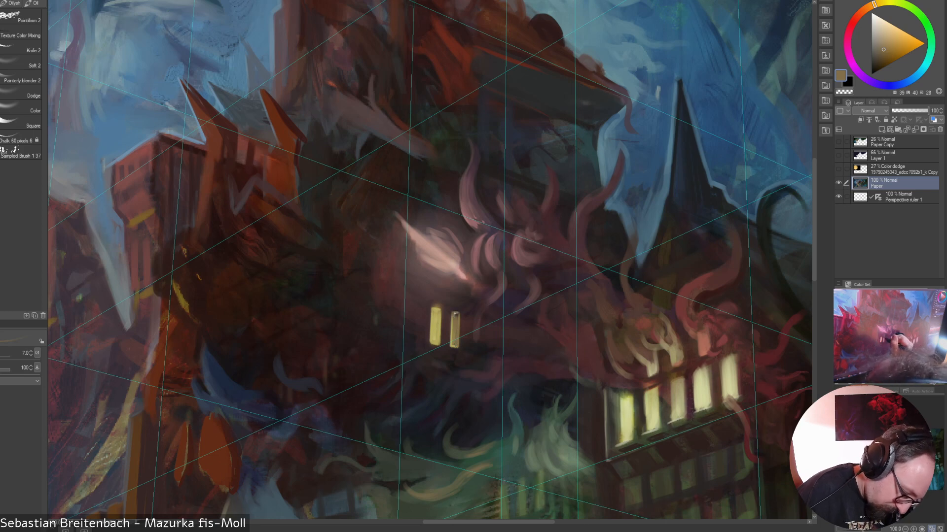
pyautogui.moveTo(452, 323); pyautogui.dragTo(452, 340)
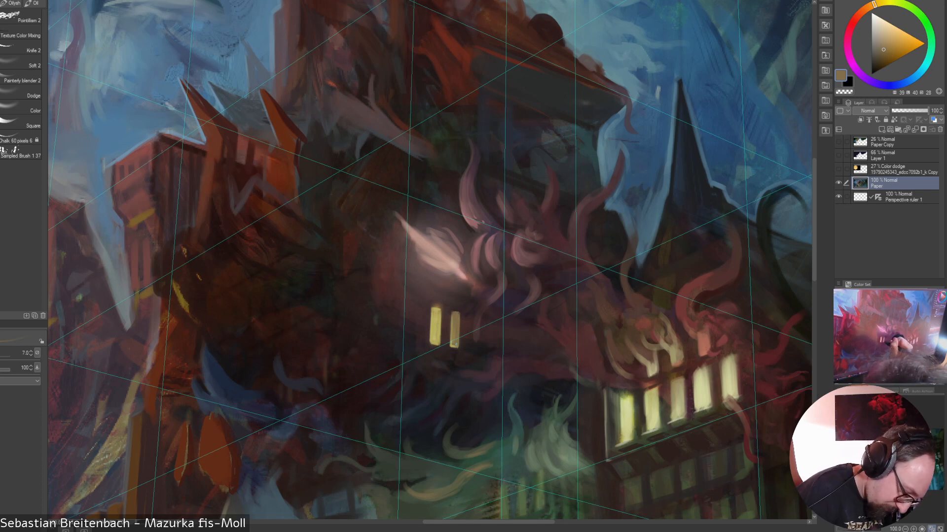
pyautogui.keyDown('alt'); pyautogui.click(437, 311); pyautogui.keyUp('alt')
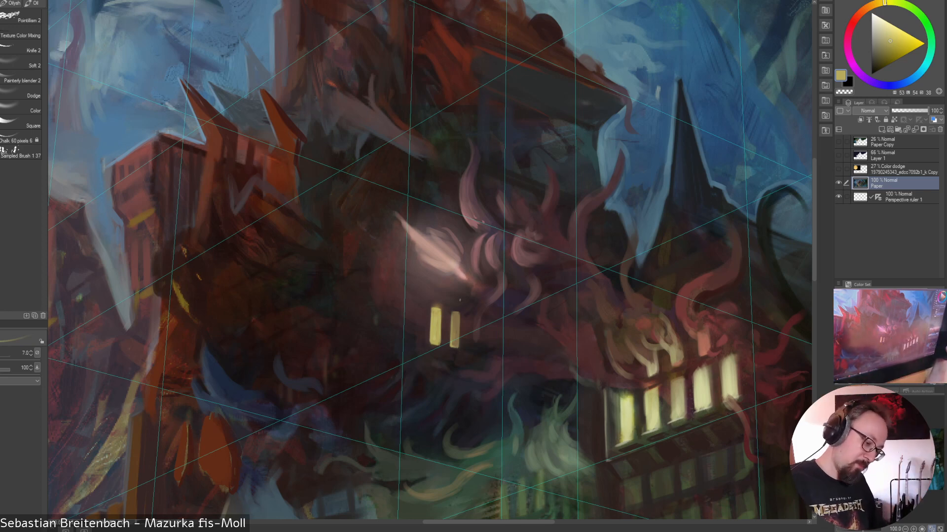
# Clean up the lower edges of the two small windows with the sampled dark wall colour, and hide the perspective ruler
pyautogui.keyDown('alt'); pyautogui.click(457, 364); pyautogui.keyUp('alt')
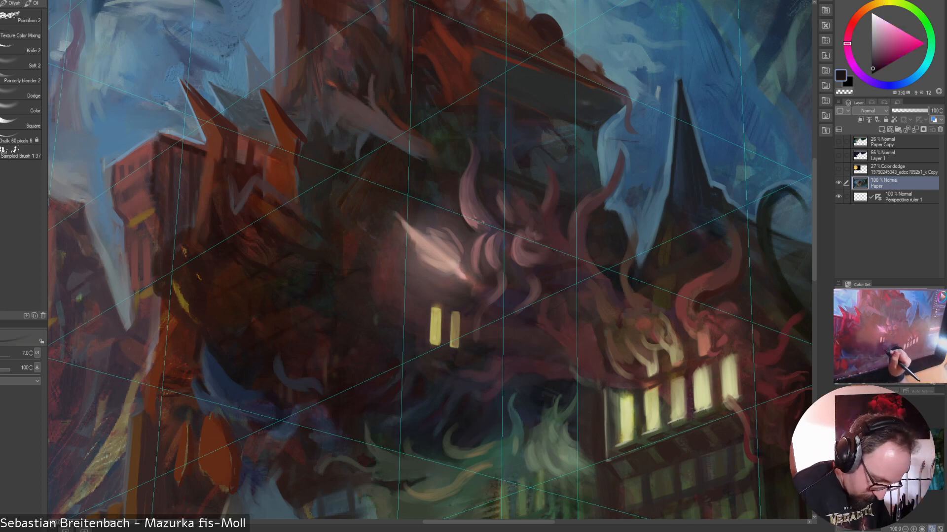
pyautogui.press(']')
pyautogui.press(']')
pyautogui.moveTo(428, 344); pyautogui.dragTo(459, 349)
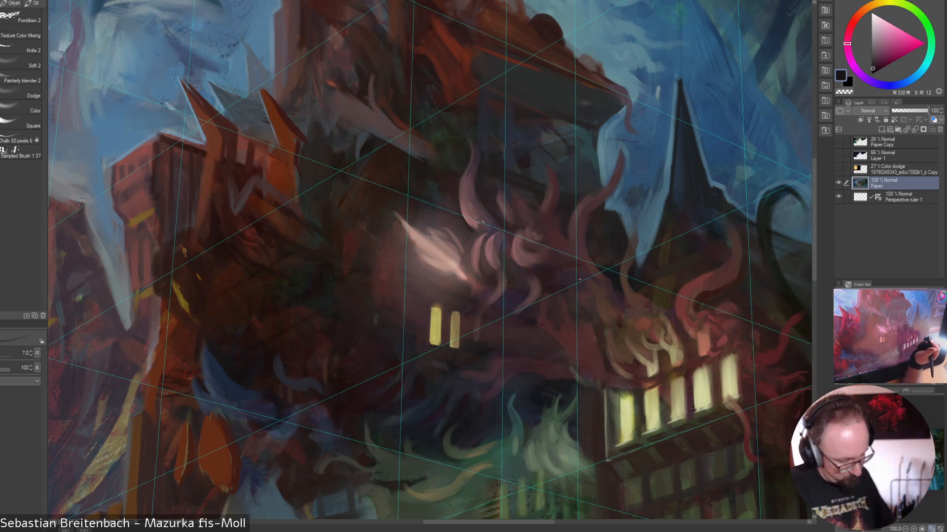
pyautogui.keyDown('alt'); pyautogui.click(482, 319); pyautogui.keyUp('alt')
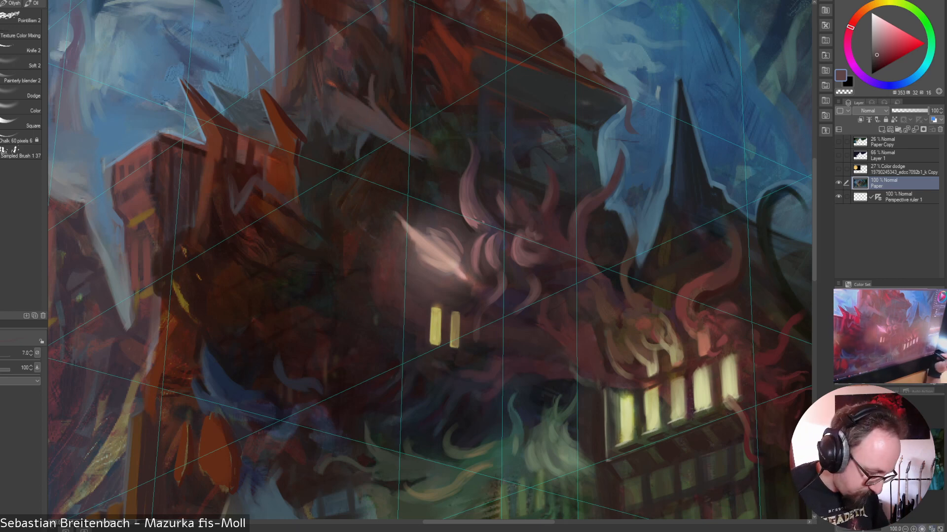
pyautogui.hotkey('ctrl', '0')
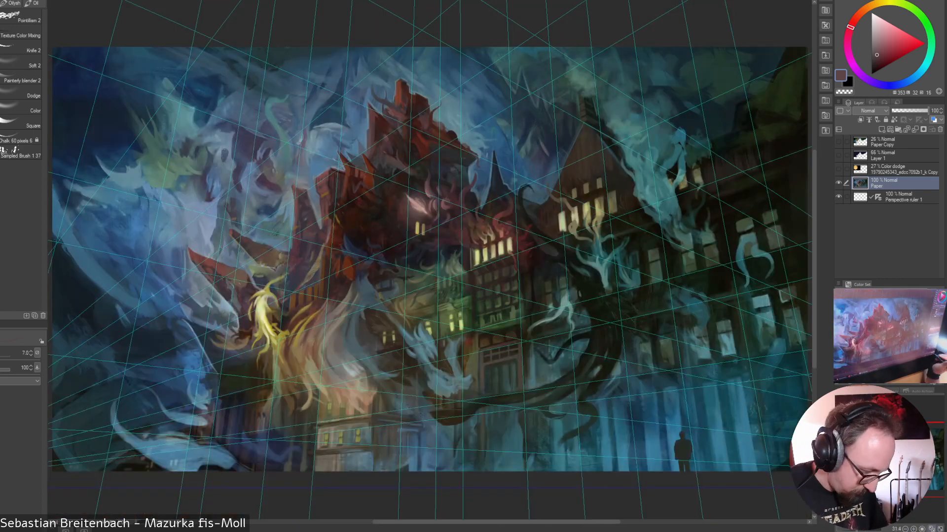
pyautogui.click(838, 196)
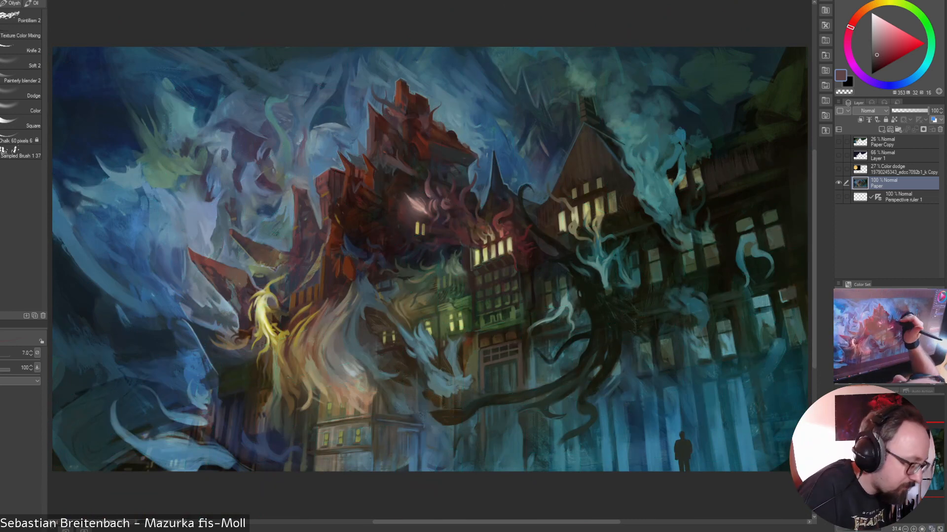
# Paint the creature's face between the glowing eye and the snout in sampled reddish browns with a size 20 brush
pyautogui.keyDown('alt'); pyautogui.click(434, 206); pyautogui.keyUp('alt')
pyautogui.keyDown('alt'); pyautogui.click(432, 212); pyautogui.keyUp('alt')
pyautogui.press(']')
pyautogui.press(']')
pyautogui.press(']')
pyautogui.press(']')
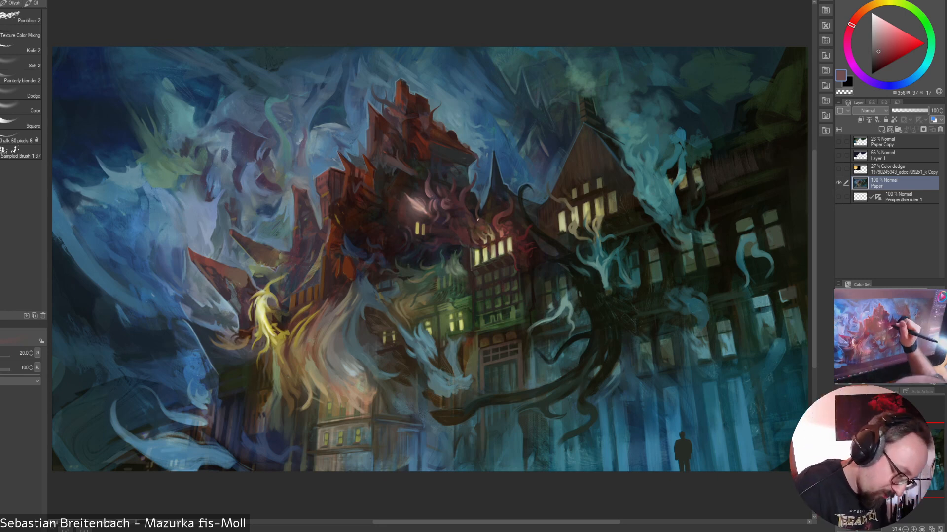
pyautogui.keyDown('alt'); pyautogui.click(477, 216); pyautogui.keyUp('alt')
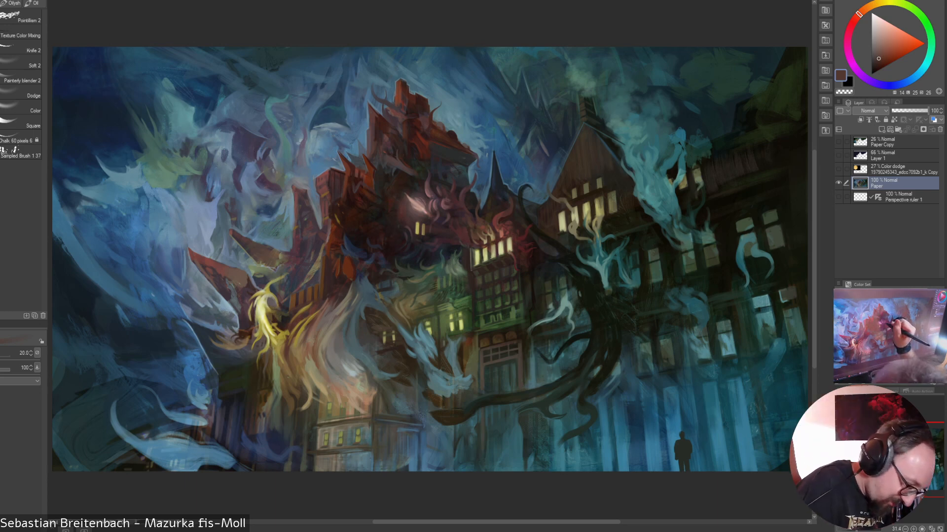
pyautogui.keyDown('alt'); pyautogui.click(454, 207); pyautogui.keyUp('alt')
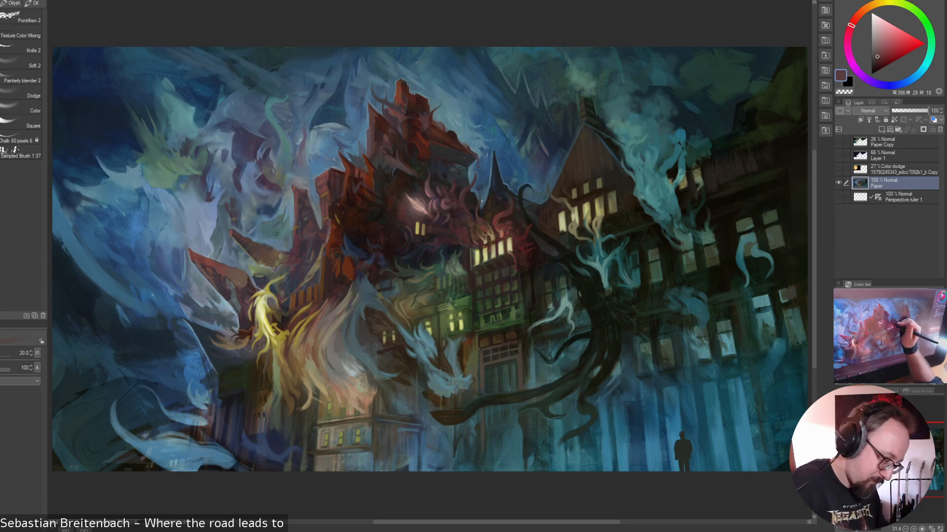
# Blend the tendrils between the glowing eye and the dark spire with sampled dark reds and browns, using brush sizes 50 to 20
pyautogui.keyDown('alt'); pyautogui.click(443, 202); pyautogui.keyUp('alt')
pyautogui.press(']')
pyautogui.press(']')
pyautogui.press(']')
pyautogui.press(']')
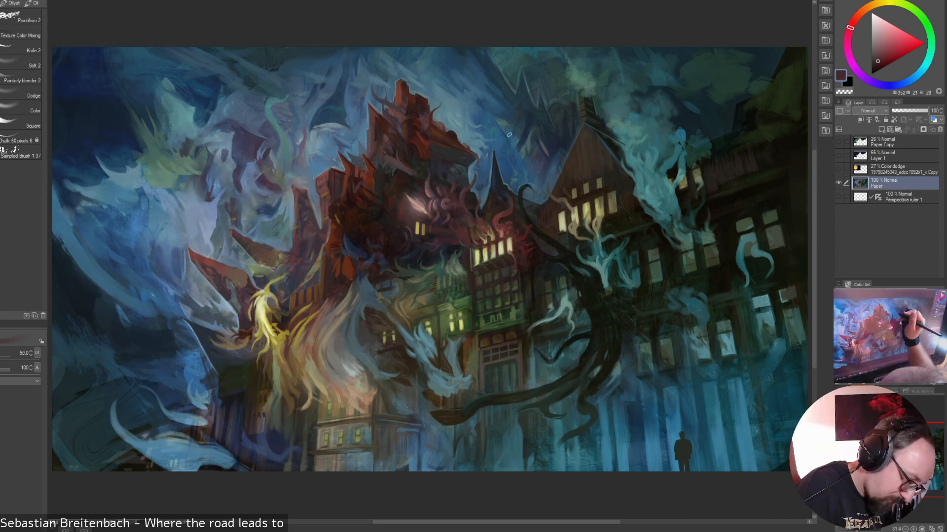
pyautogui.keyDown('alt'); pyautogui.click(472, 200); pyautogui.keyUp('alt')
pyautogui.press('[')
pyautogui.keyDown('alt'); pyautogui.click(485, 195); pyautogui.keyUp('alt')
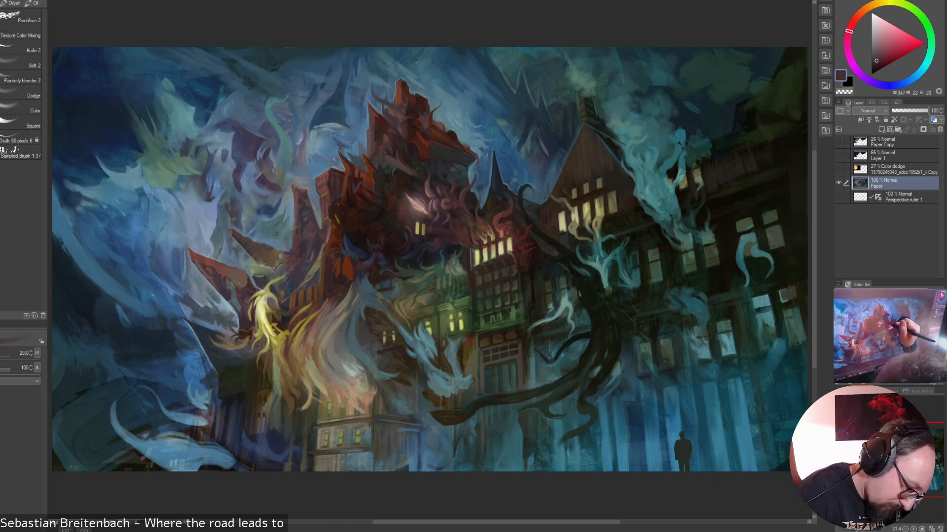
pyautogui.keyDown('alt'); pyautogui.click(480, 209); pyautogui.keyUp('alt')
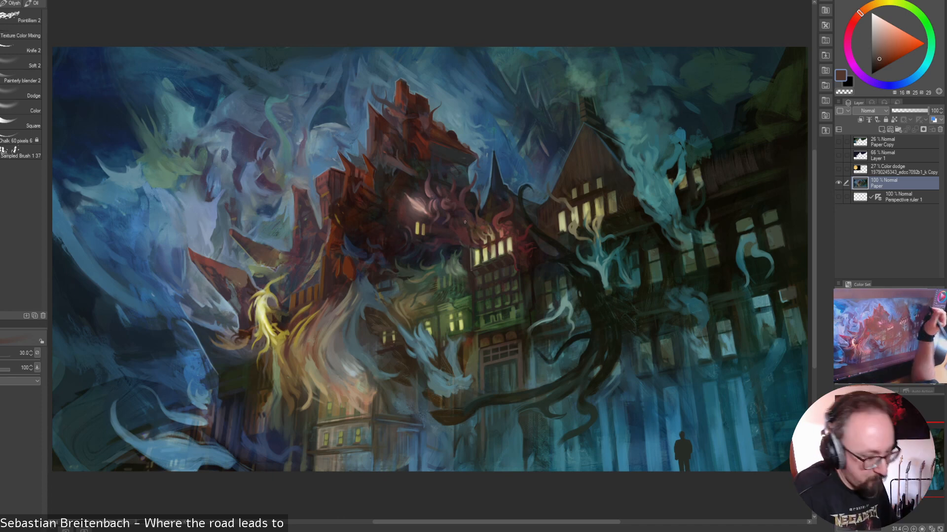
# Paint ochre strokes on the creature's snout above the row of lit windows with a sampled colour at brush size 20
pyautogui.press(']')
pyautogui.keyDown('alt'); pyautogui.click(449, 258); pyautogui.keyUp('alt')
pyautogui.keyDown('alt'); pyautogui.click(481, 231); pyautogui.keyUp('alt')
pyautogui.keyDown('alt'); pyautogui.click(482, 234); pyautogui.keyUp('alt')
pyautogui.press('[')
pyautogui.press('[')
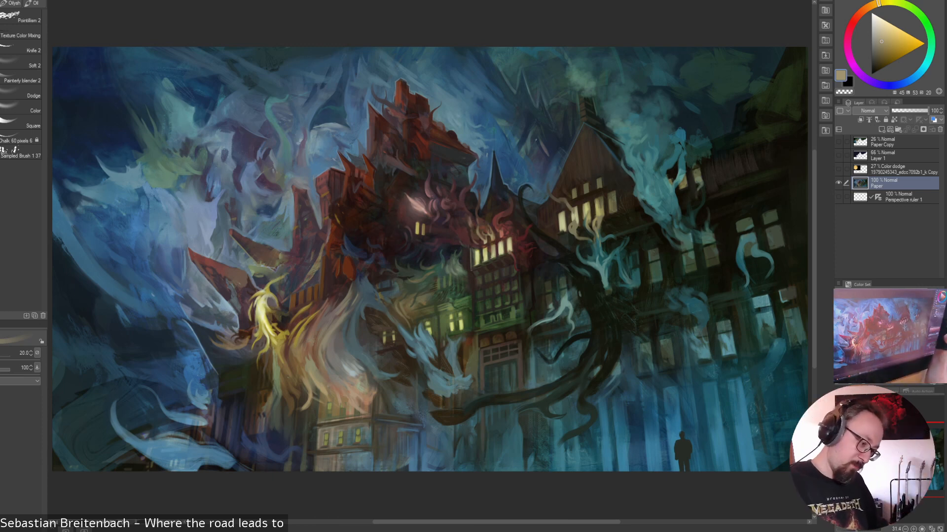
pyautogui.moveTo(472, 233); pyautogui.dragTo(477, 243)
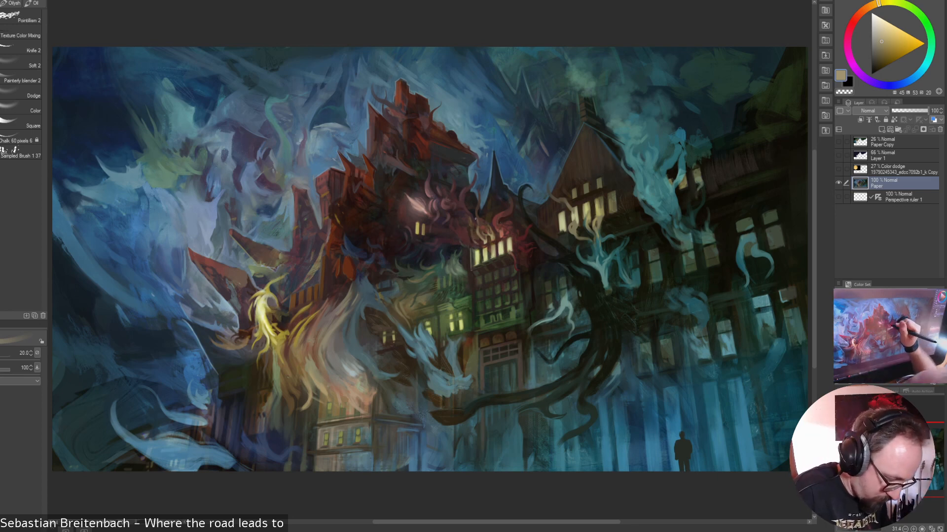
# Refine the shadows of the creature's muzzle behind the ochre snout with sampled dark reds at brush size 20
pyautogui.keyDown('alt'); pyautogui.click(470, 218); pyautogui.keyUp('alt')
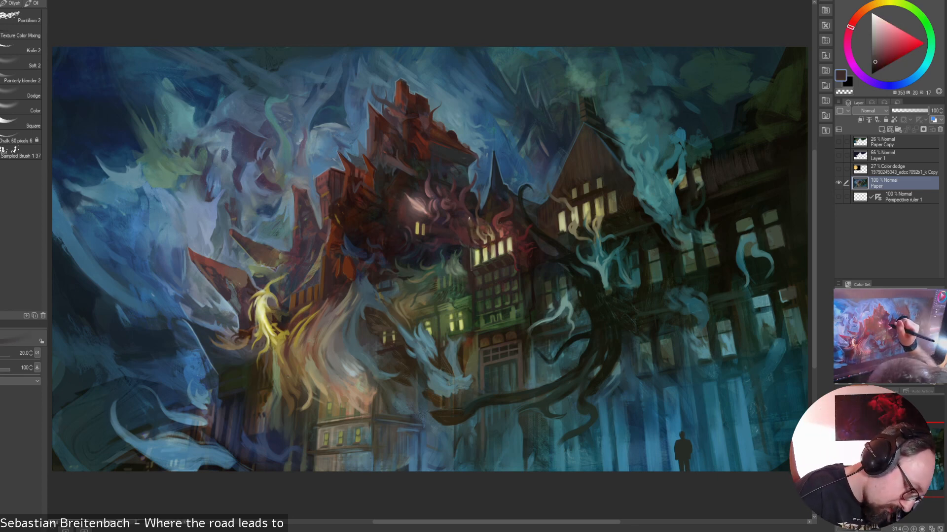
pyautogui.keyDown('alt'); pyautogui.click(459, 211); pyautogui.keyUp('alt')
pyautogui.keyDown('alt'); pyautogui.click(458, 209); pyautogui.keyUp('alt')
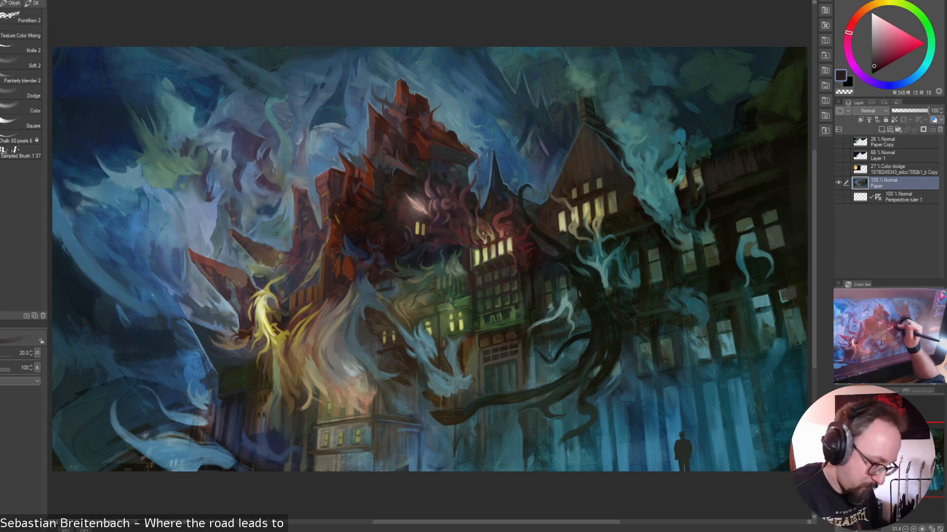
pyautogui.keyDown('alt'); pyautogui.click(466, 220); pyautogui.keyUp('alt')
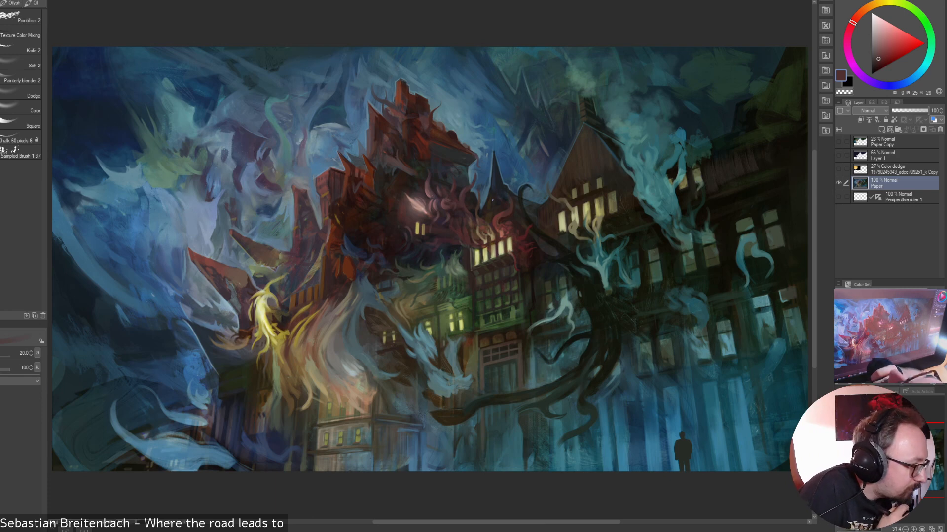
pyautogui.keyDown('alt'); pyautogui.click(462, 231); pyautogui.keyUp('alt')
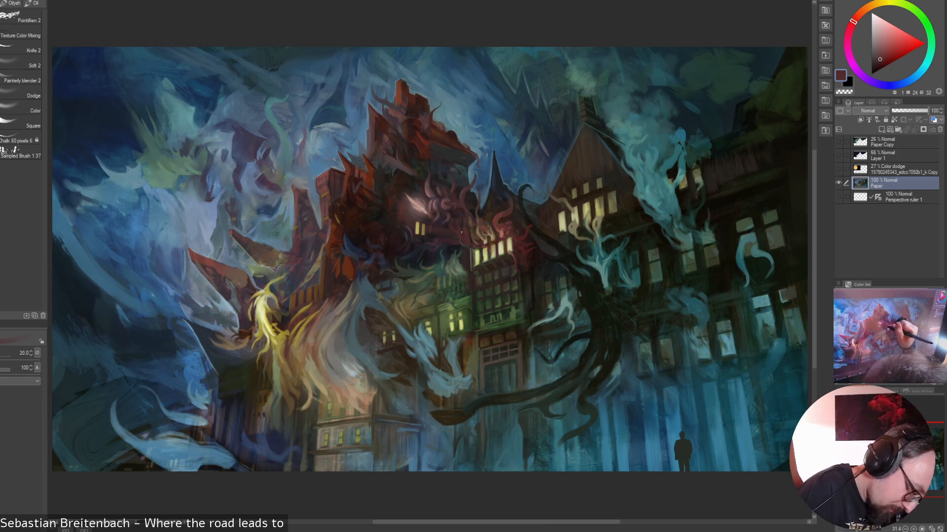
# Rework the creature's cheek and jaw beside the two small yellow windows with sampled dark reds and mauves at brush size 25
pyautogui.keyDown('alt'); pyautogui.click(437, 237); pyautogui.keyUp('alt')
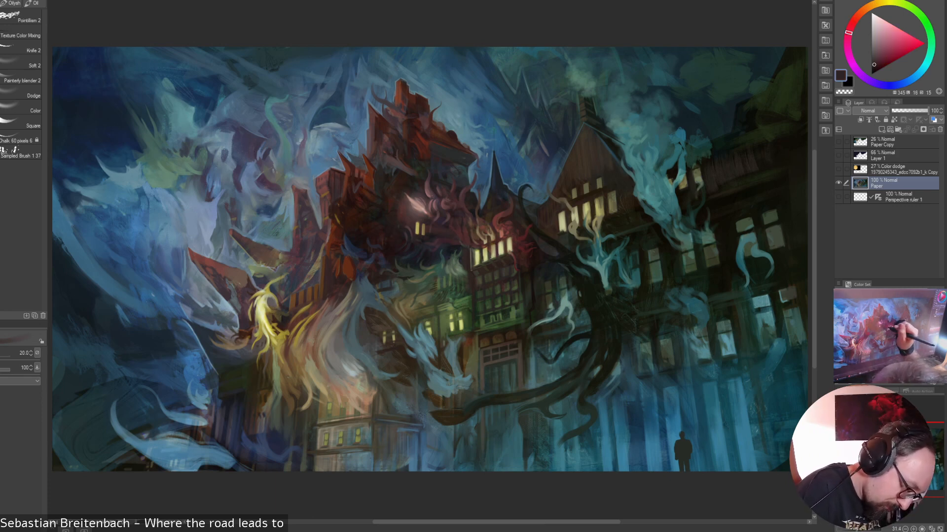
pyautogui.keyDown('alt'); pyautogui.click(440, 221); pyautogui.keyUp('alt')
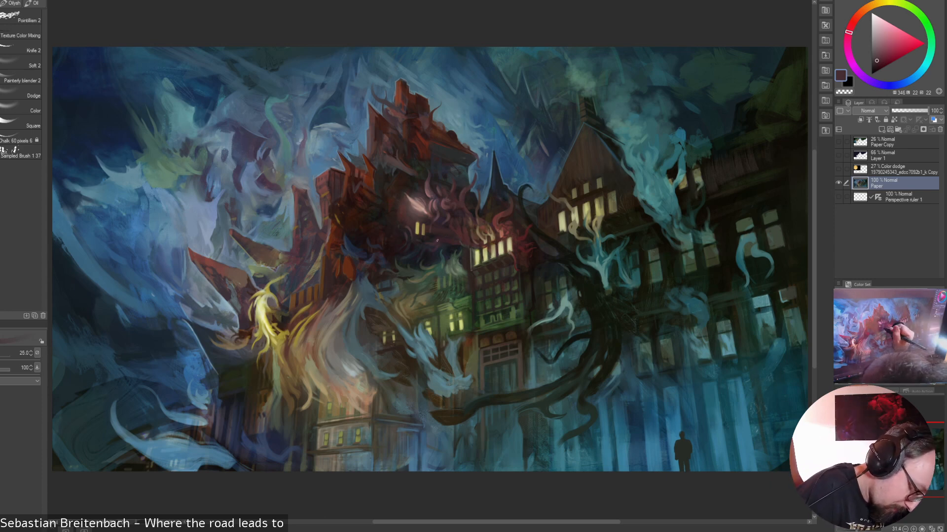
pyautogui.keyDown('alt'); pyautogui.click(442, 239); pyautogui.keyUp('alt')
pyautogui.keyDown('alt'); pyautogui.click(438, 218); pyautogui.keyUp('alt')
pyautogui.press('[')
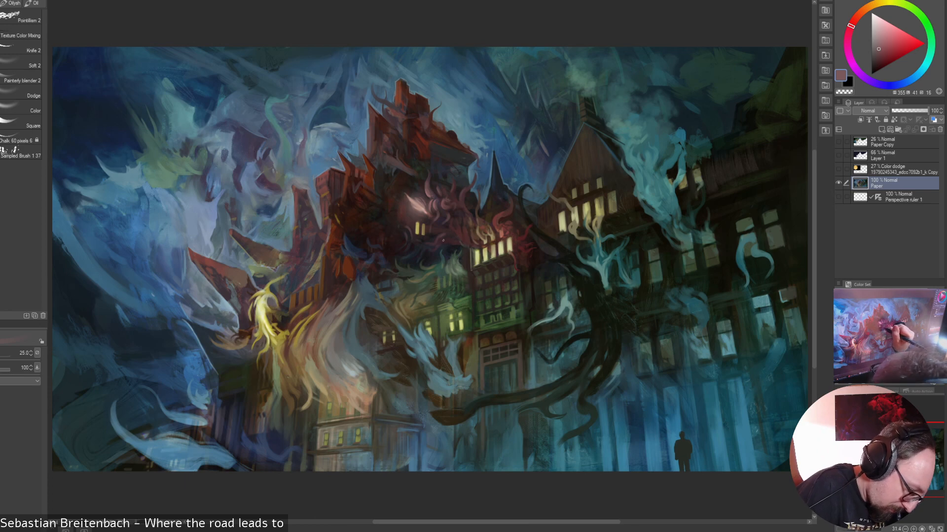
pyautogui.keyDown('alt'); pyautogui.click(434, 217); pyautogui.keyUp('alt')
pyautogui.keyDown('alt'); pyautogui.click(475, 187); pyautogui.keyUp('alt')
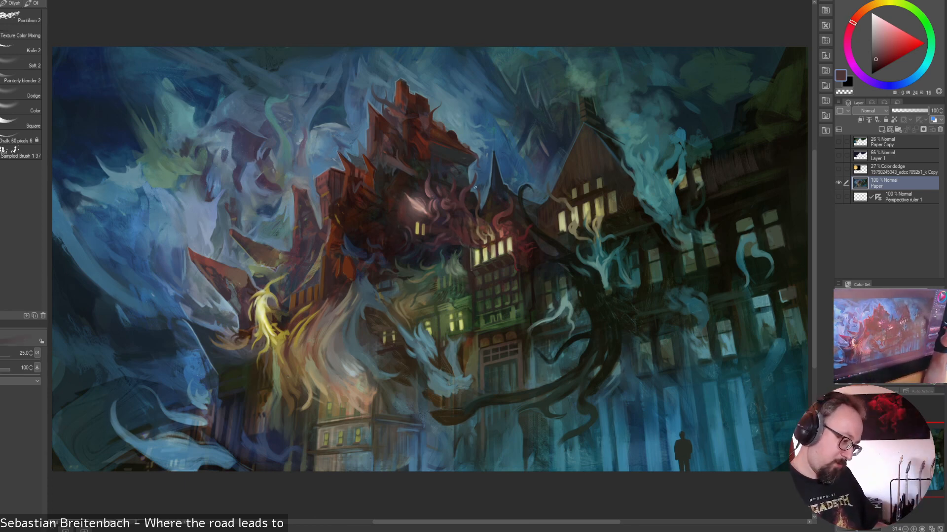
# Paint more ochre strokes on the creature's snout just above the row of lit windows with sampled ochres at brush size 25
pyautogui.keyDown('alt'); pyautogui.click(478, 228); pyautogui.keyUp('alt')
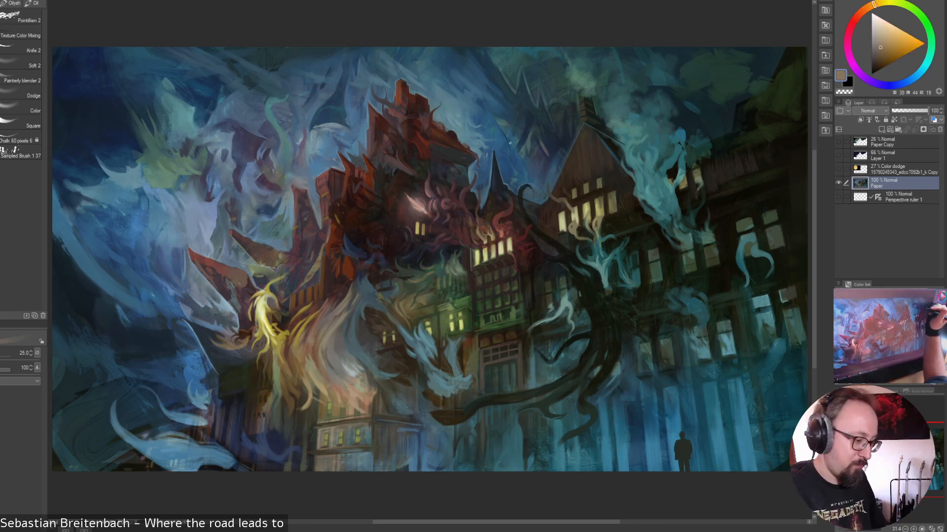
pyautogui.keyDown('alt'); pyautogui.click(485, 234); pyautogui.keyUp('alt')
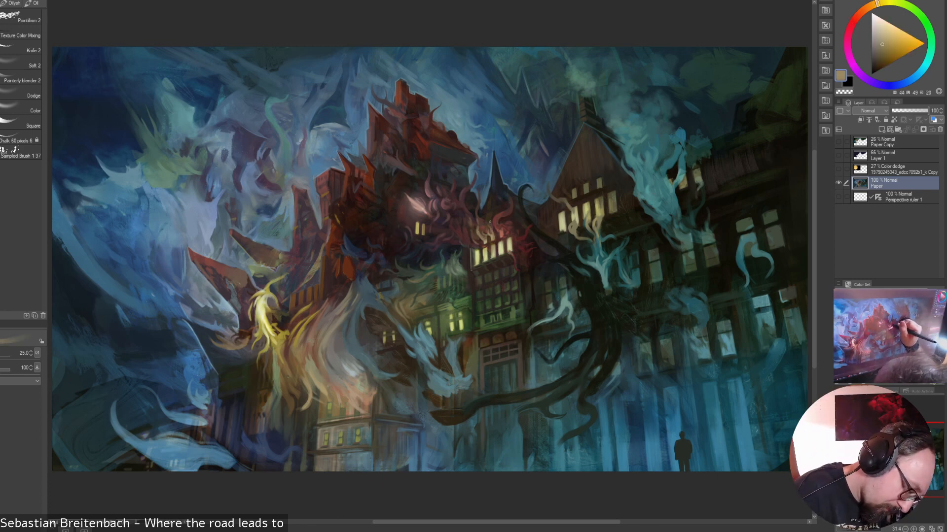
pyautogui.moveTo(490, 222); pyautogui.dragTo(492, 232)
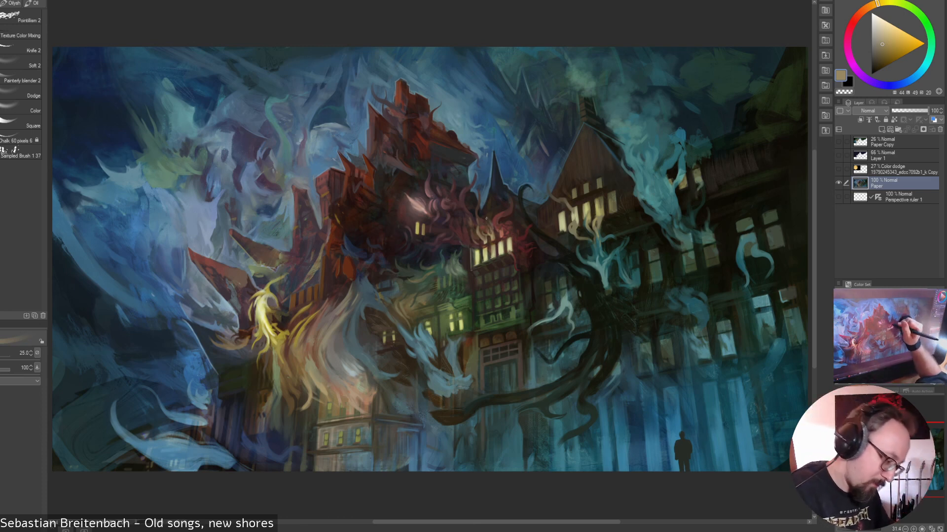
# Reduce the brush size to 17.5 and refine the ochre tendrils above the lit windows with sampled browns and ochre
pyautogui.press(']')
pyautogui.press(']')
pyautogui.press(']')
pyautogui.press(']')
pyautogui.press(']')
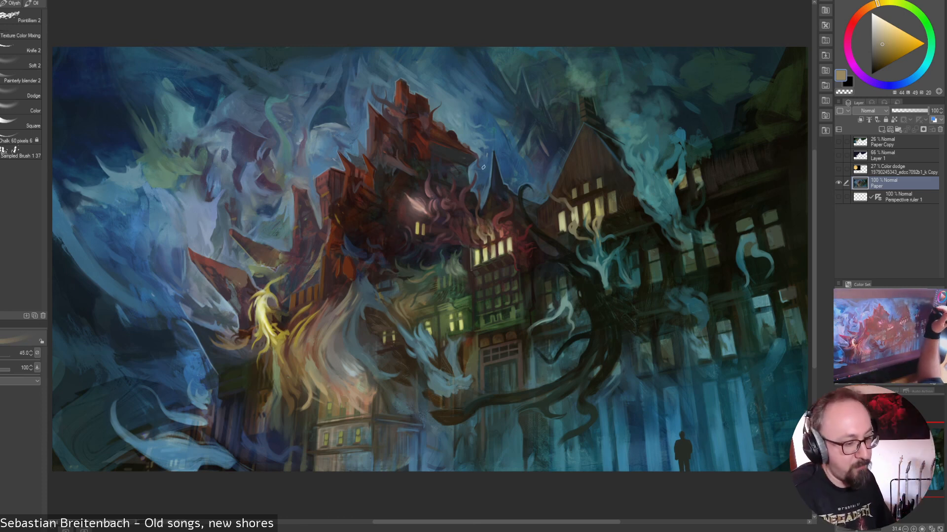
pyautogui.press('[')
pyautogui.press('[')
pyautogui.press('[')
pyautogui.press('[')
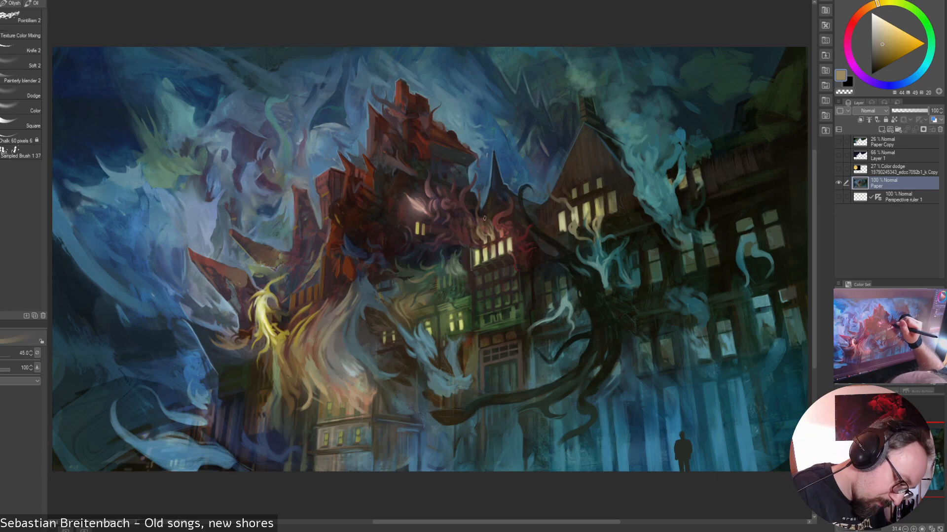
pyautogui.press('[')
pyautogui.press('[')
pyautogui.press('[')
pyautogui.press('[')
pyautogui.press('[')
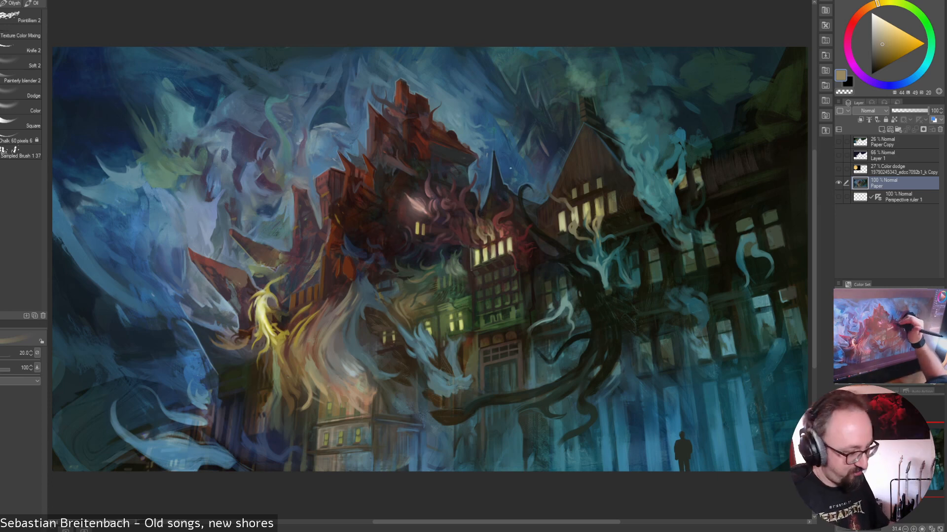
pyautogui.press('[')
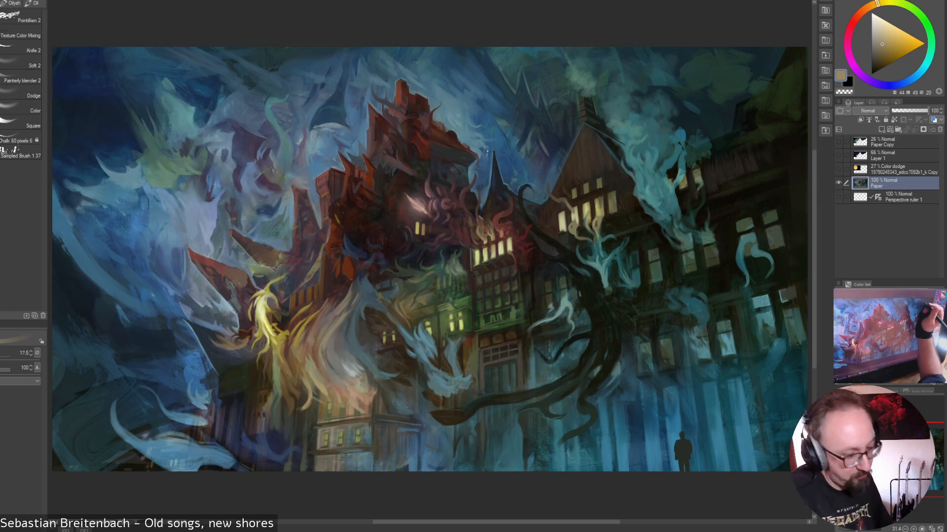
pyautogui.keyDown('alt'); pyautogui.click(479, 216); pyautogui.keyUp('alt')
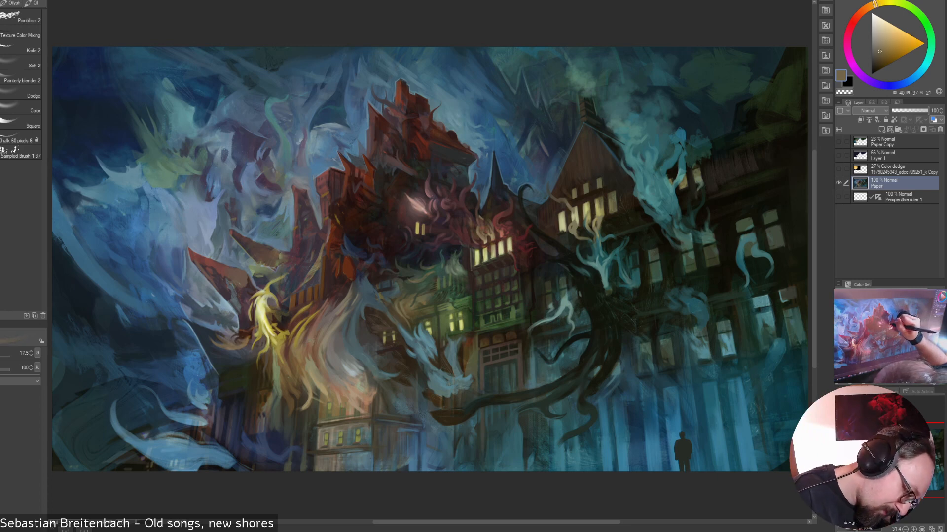
pyautogui.keyDown('alt'); pyautogui.click(484, 219); pyautogui.keyUp('alt')
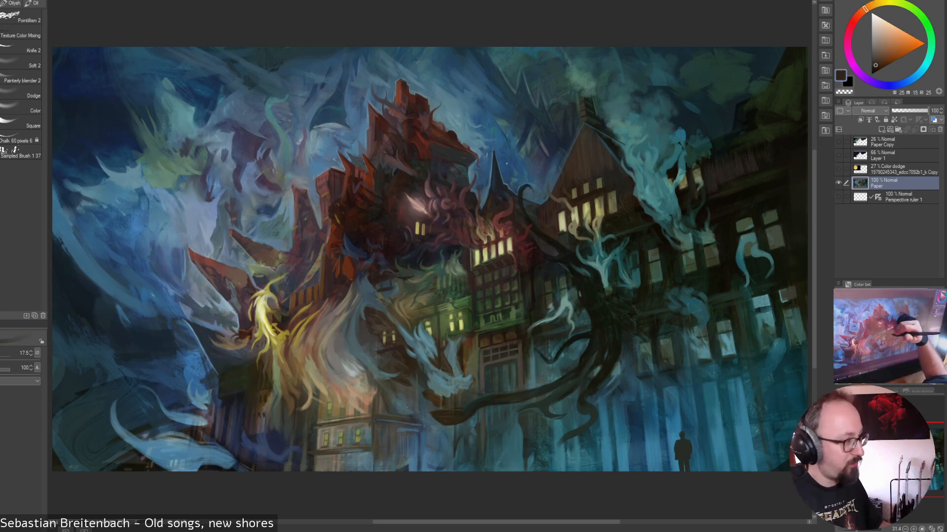
pyautogui.keyDown('alt'); pyautogui.click(484, 231); pyautogui.keyUp('alt')
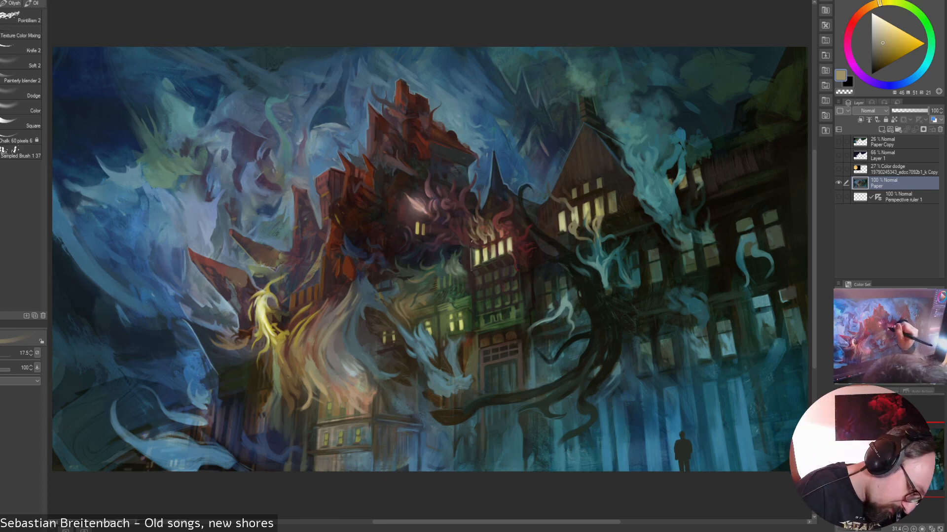
# Touch up the row of lit windows, their red tendrils and the nearby gable windows with sampled olive, dark red and pale yellow
pyautogui.keyDown('alt'); pyautogui.click(476, 251); pyautogui.keyUp('alt')
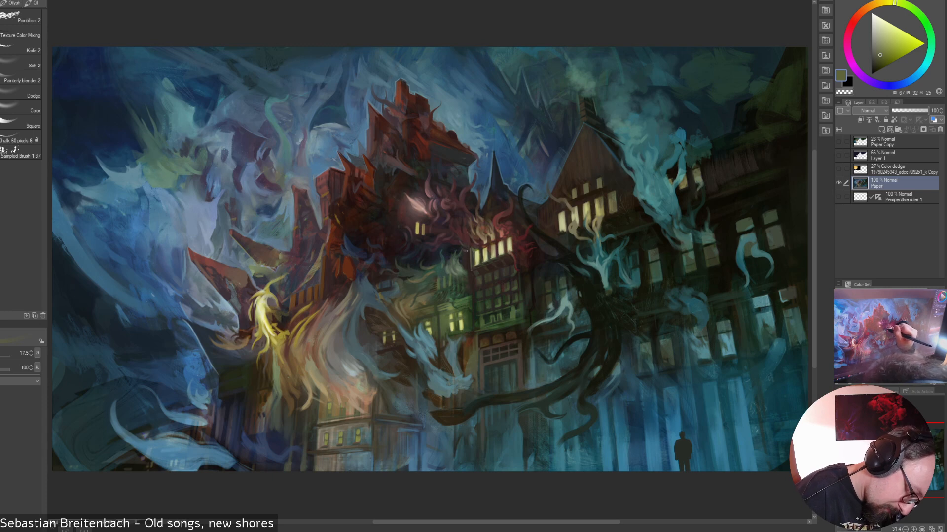
pyautogui.keyDown('alt'); pyautogui.click(472, 254); pyautogui.keyUp('alt')
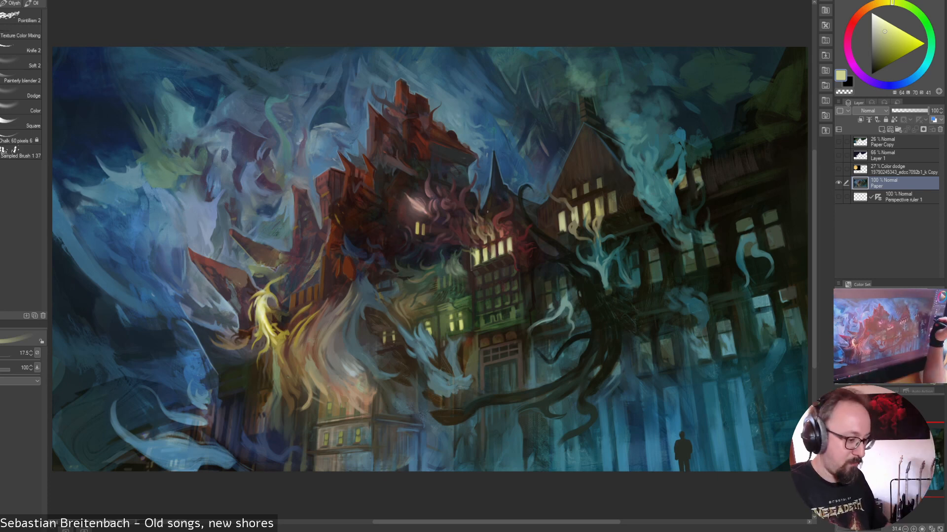
pyautogui.keyDown('alt'); pyautogui.click(531, 230); pyautogui.keyUp('alt')
pyautogui.keyDown('alt'); pyautogui.click(497, 226); pyautogui.keyUp('alt')
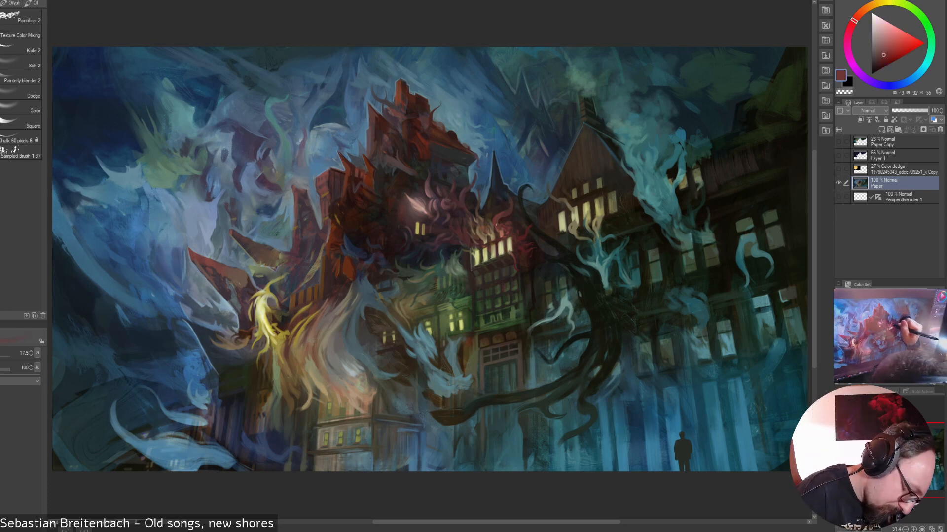
pyautogui.keyDown('alt'); pyautogui.click(503, 229); pyautogui.keyUp('alt')
pyautogui.keyDown('alt'); pyautogui.click(501, 244); pyautogui.keyUp('alt')
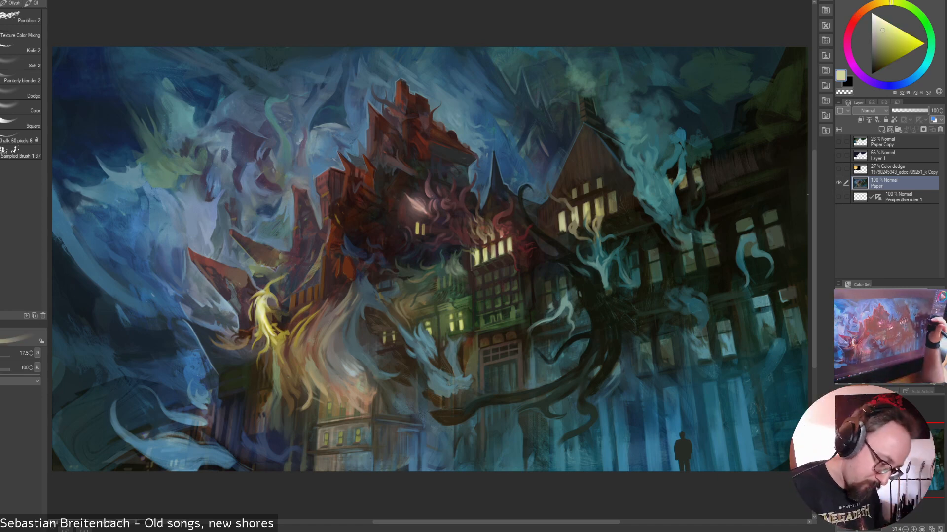
pyautogui.keyDown('alt'); pyautogui.click(585, 215); pyautogui.keyUp('alt')
pyautogui.keyDown('alt'); pyautogui.click(573, 218); pyautogui.keyUp('alt')
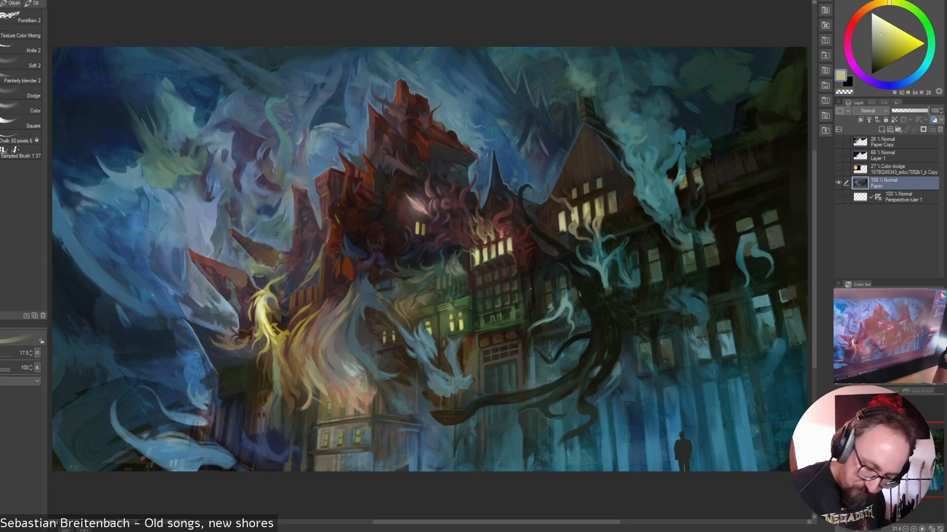
# Paint a dark green vertical stroke on the unlit window panes below the lit row with a sampled colour at brush size 17.5
pyautogui.hotkey('ctrl', 'alt', '0')
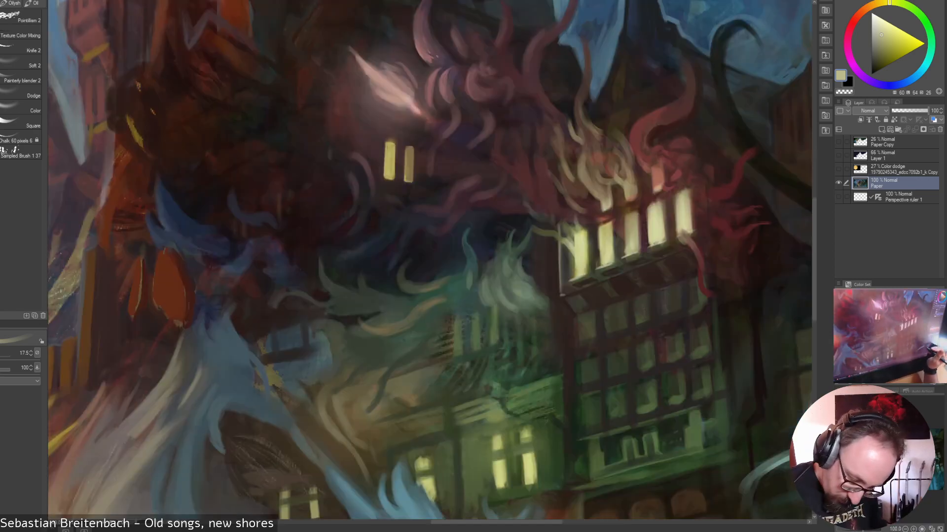
pyautogui.moveTo(690, 316); pyautogui.dragTo(552, 353)
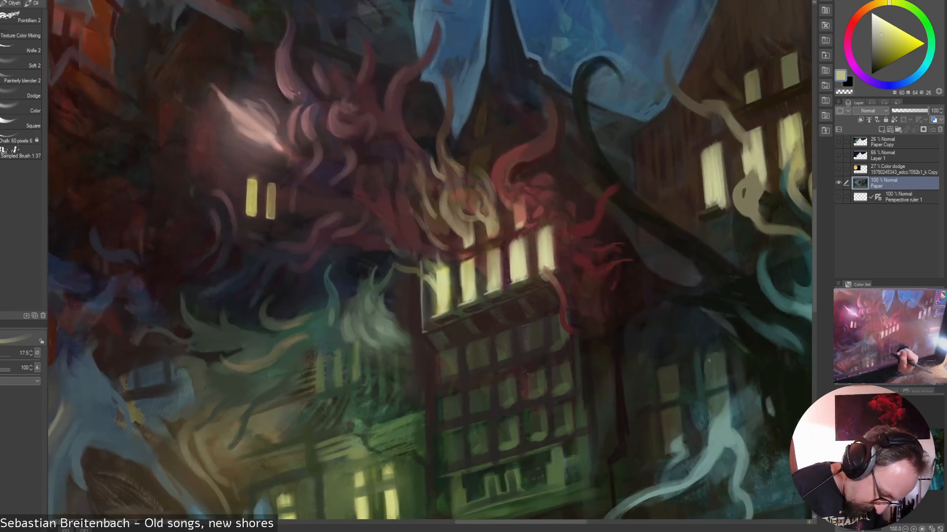
pyautogui.keyDown('alt'); pyautogui.click(510, 434); pyautogui.keyUp('alt')
pyautogui.press('[')
pyautogui.keyDown('alt'); pyautogui.click(510, 427); pyautogui.keyUp('alt')
pyautogui.moveTo(512, 427); pyautogui.dragTo(512, 443)
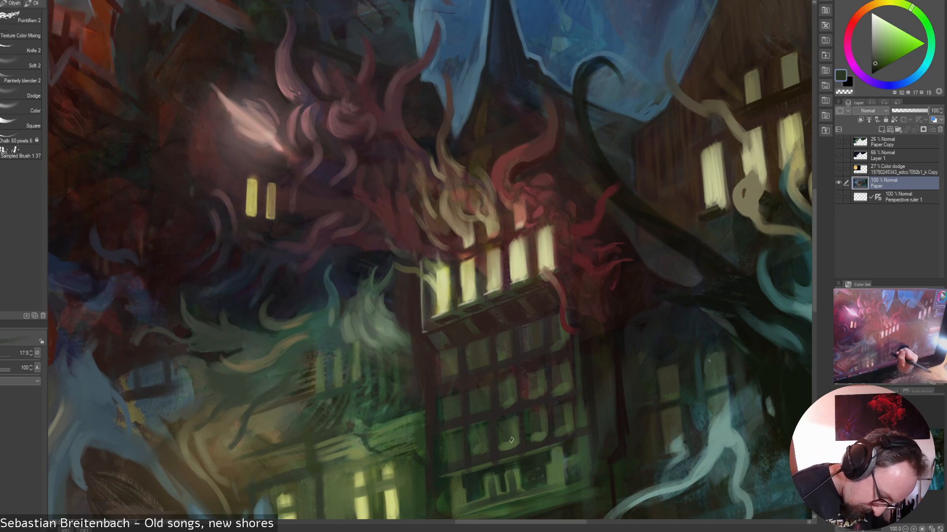
# Refine the small green panes below the lit row with sampled greens, reducing the brush size to 12.5 and 8
pyautogui.keyDown('alt'); pyautogui.click(507, 445); pyautogui.keyUp('alt')
pyautogui.press(']')
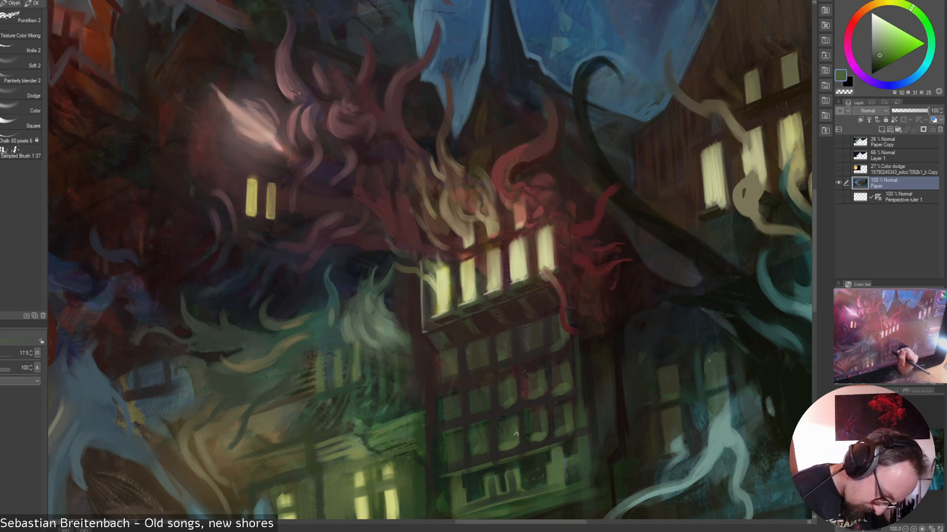
pyautogui.press('[')
pyautogui.press('[')
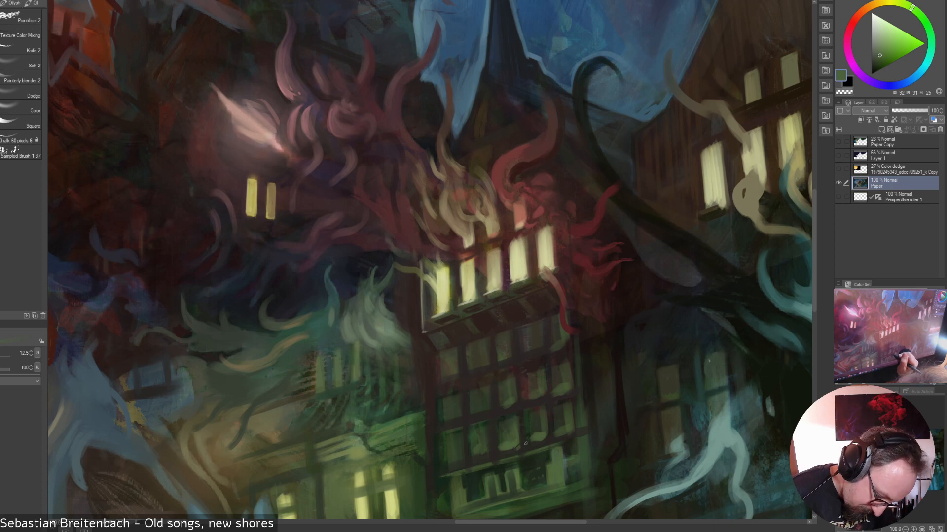
pyautogui.rightClick(513, 449)
pyautogui.click(586, 365)
pyautogui.keyDown('alt'); pyautogui.click(508, 450); pyautogui.keyUp('alt')
pyautogui.keyDown('alt'); pyautogui.click(500, 451); pyautogui.keyUp('alt')
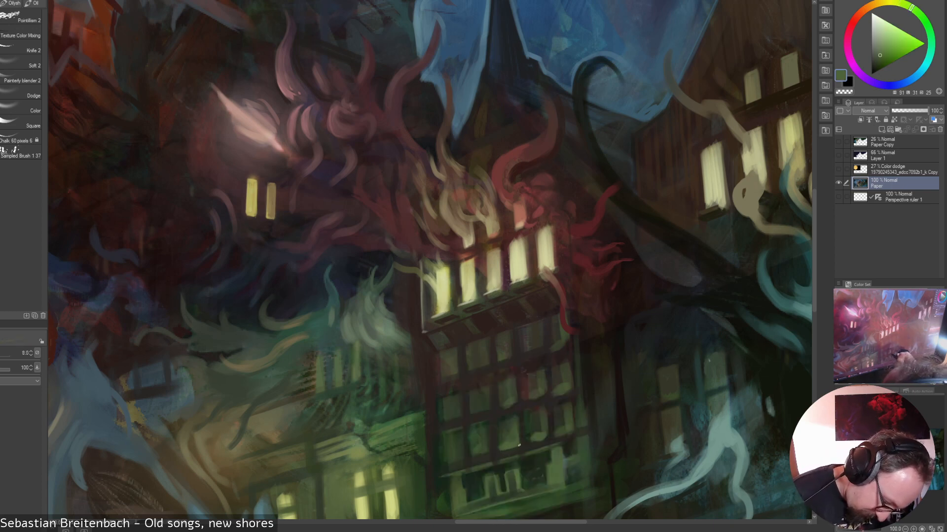
# Show the perspective ruler layer and straighten the green panes and dark window bars with sampled greens and dark browns at size 8
pyautogui.click(838, 196)
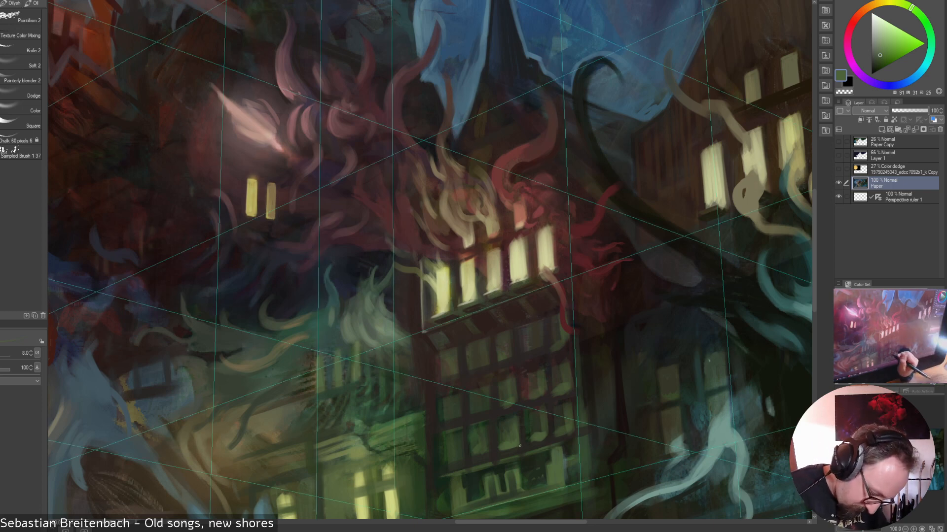
pyautogui.keyDown('alt'); pyautogui.click(519, 438); pyautogui.keyUp('alt')
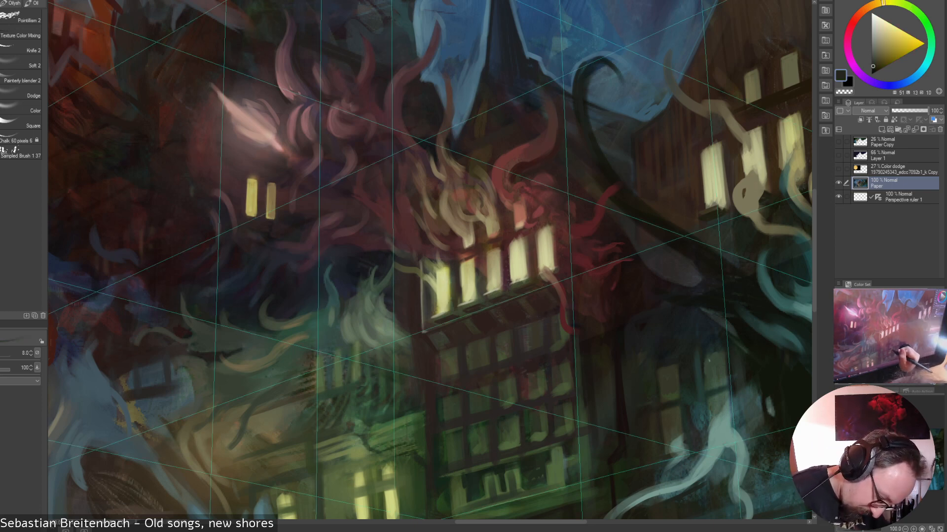
pyautogui.keyDown('alt'); pyautogui.click(498, 457); pyautogui.keyUp('alt')
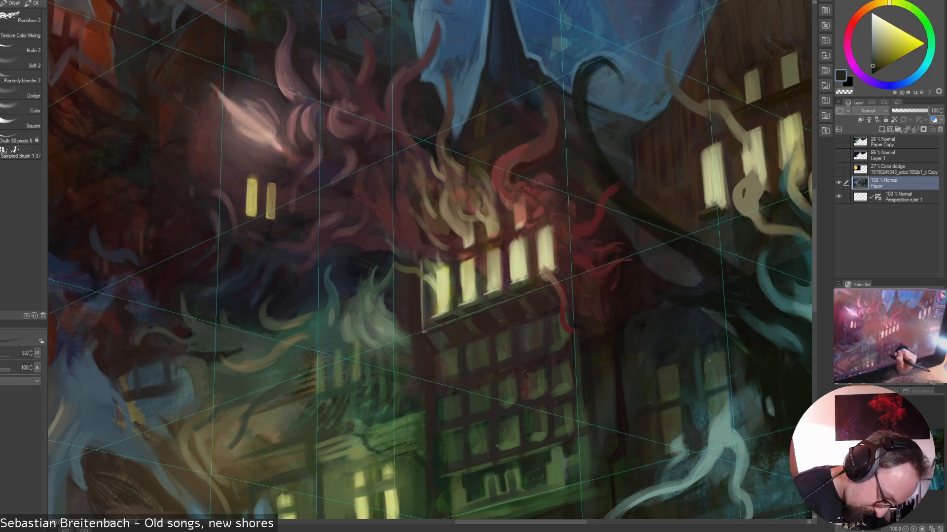
pyautogui.keyDown('alt'); pyautogui.click(505, 440); pyautogui.keyUp('alt')
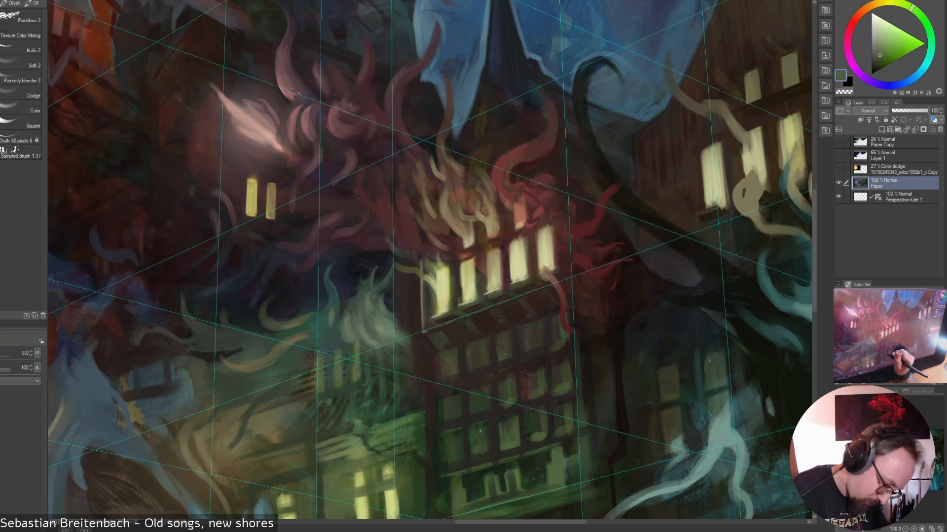
pyautogui.keyDown('alt'); pyautogui.click(504, 443); pyautogui.keyUp('alt')
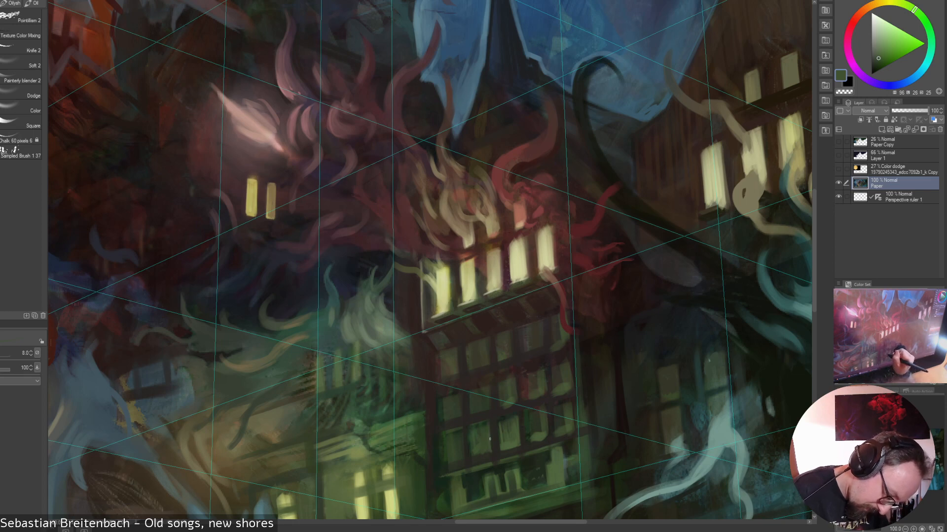
pyautogui.keyDown('alt'); pyautogui.click(501, 447); pyautogui.keyUp('alt')
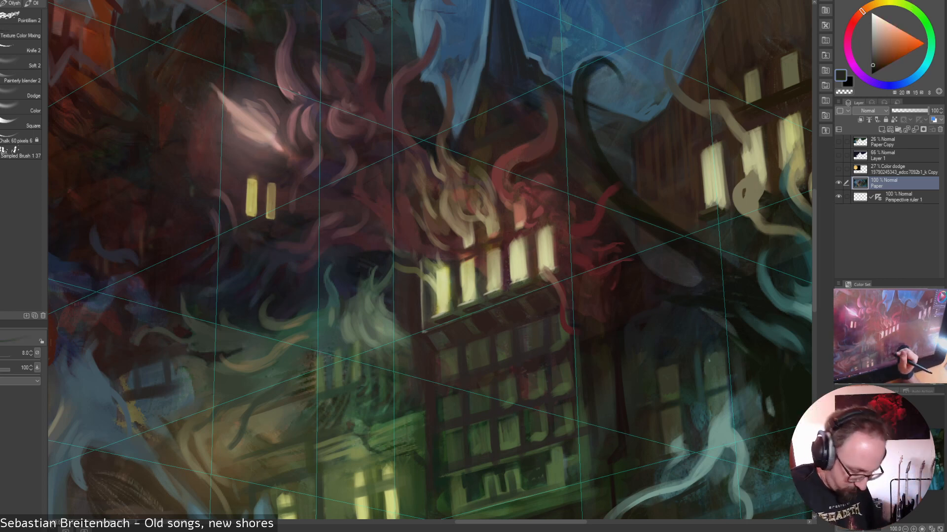
# Repaint the middle pane of the lower window row in a lighter green adjusted from a sampled dark green
pyautogui.keyDown('alt'); pyautogui.click(503, 424); pyautogui.keyUp('alt')
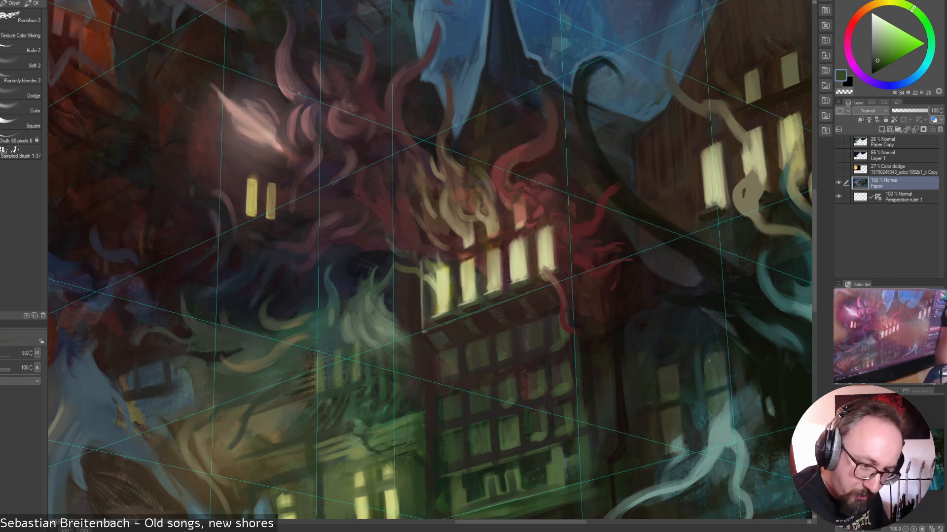
pyautogui.click(876, 56)
pyautogui.click(878, 55)
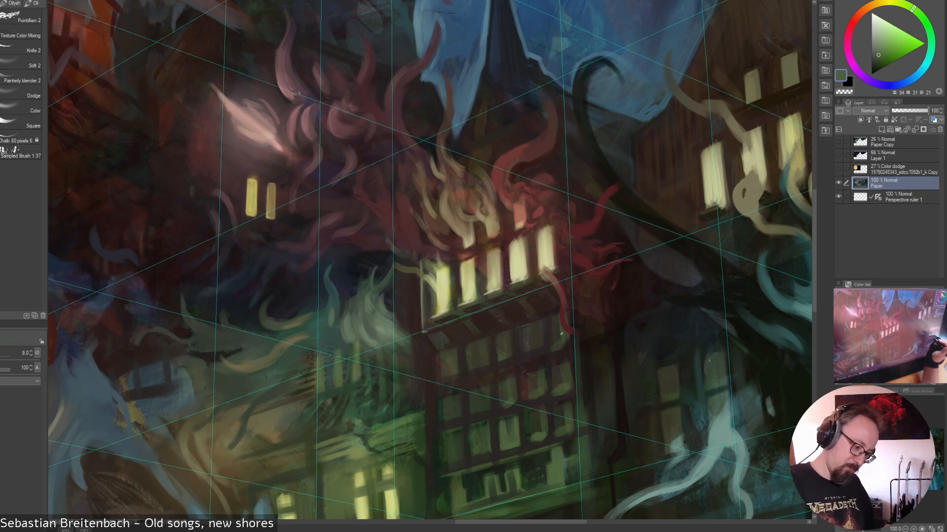
pyautogui.moveTo(501, 424); pyautogui.dragTo(503, 445)
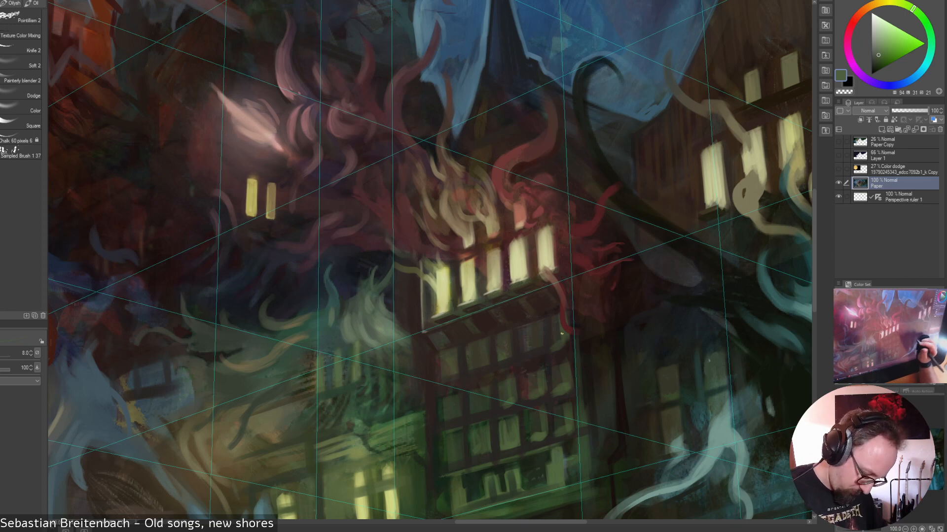
# Sharpen the dark bars and edges around the middle green pane with very dark and mid greens at brush sizes 8 and 9
pyautogui.click(875, 63)
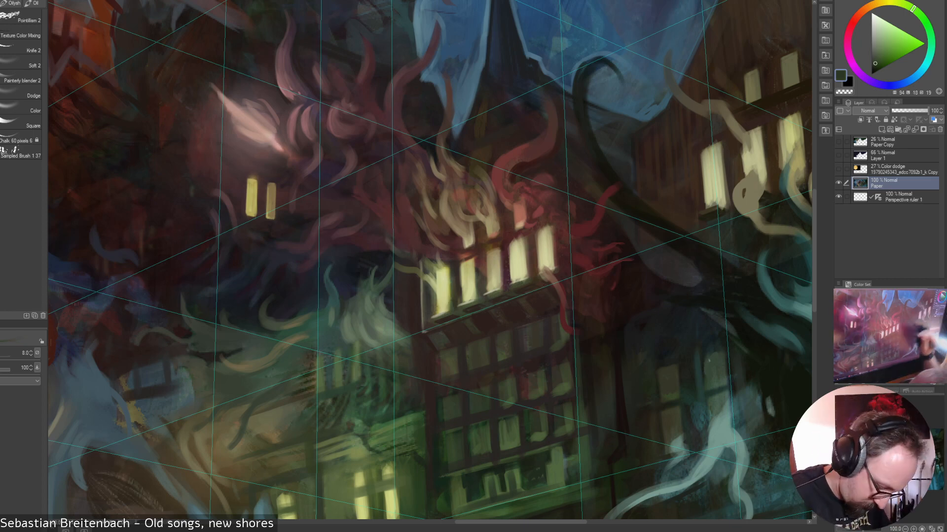
pyautogui.keyDown('alt'); pyautogui.click(499, 426); pyautogui.keyUp('alt')
pyautogui.moveTo(500, 428)
pyautogui.mouseDown()
pyautogui.moveTo(502, 446)
pyautogui.moveTo(516, 444)
pyautogui.moveTo(511, 420)
pyautogui.mouseUp()
pyautogui.keyDown('alt'); pyautogui.click(510, 440); pyautogui.keyUp('alt')
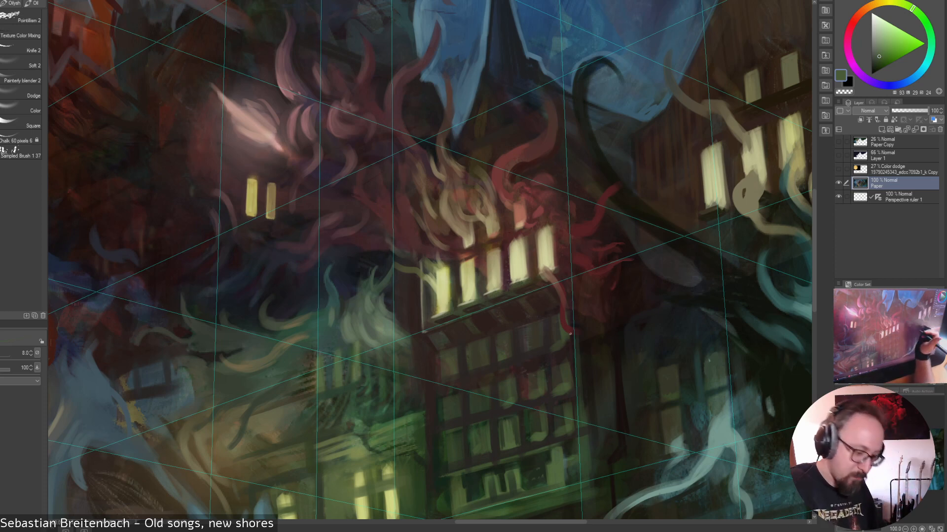
pyautogui.keyDown('alt'); pyautogui.click(511, 429); pyautogui.keyUp('alt')
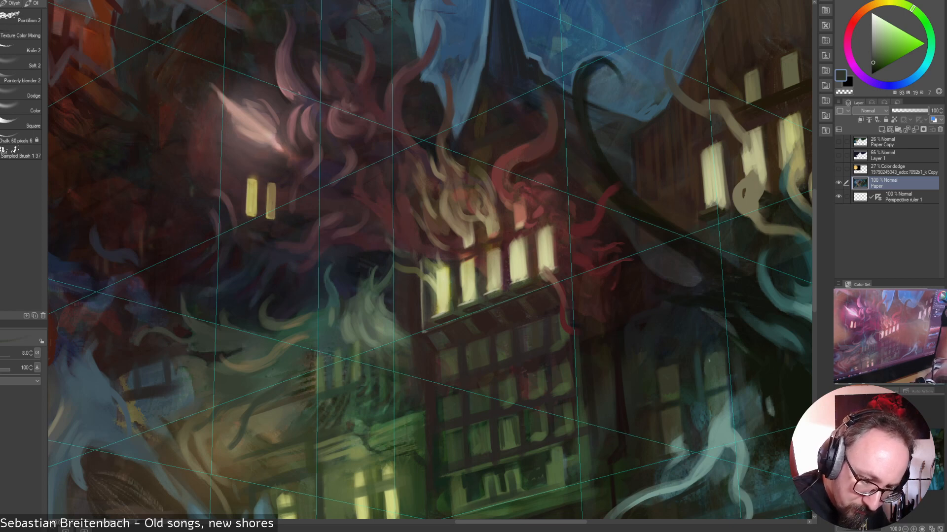
pyautogui.moveTo(873, 63); pyautogui.dragTo(872, 63)
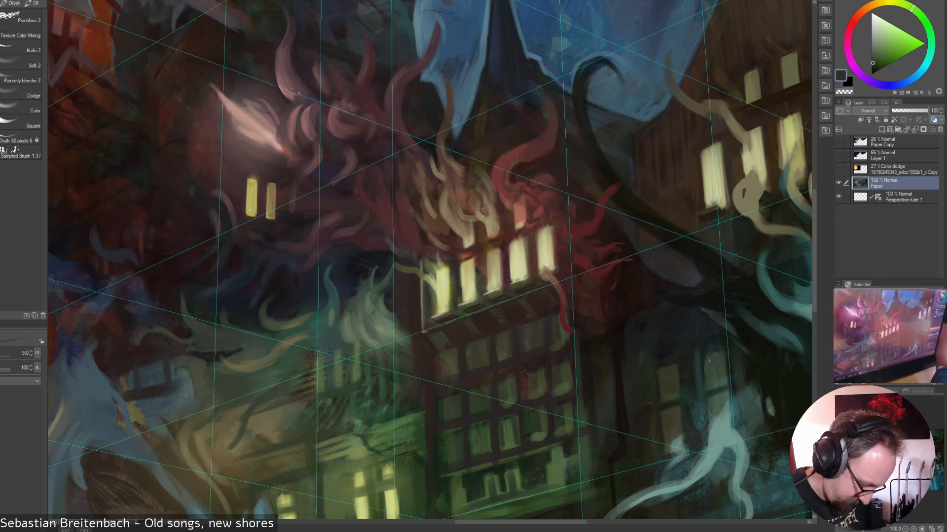
pyautogui.keyDown('alt'); pyautogui.click(515, 438); pyautogui.keyUp('alt')
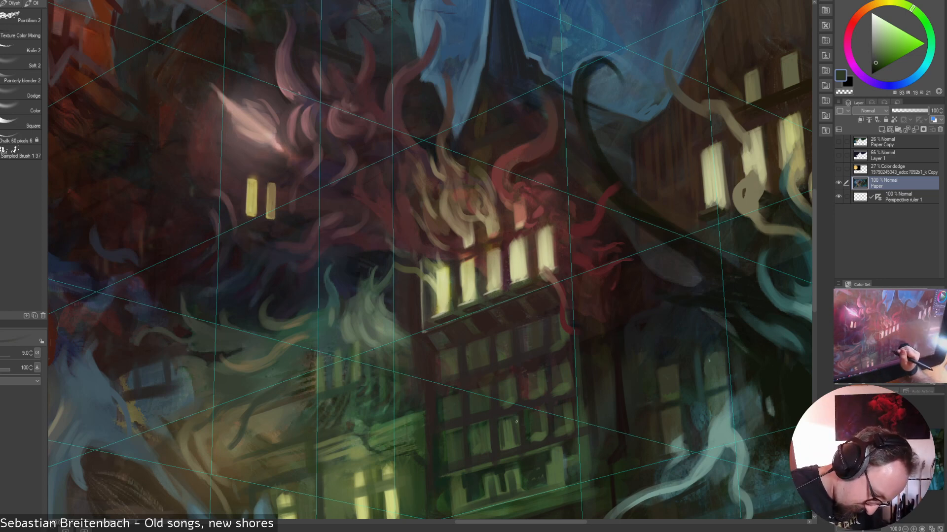
# Refine the middle green pane of the lower window row and its dark edges with sampled greens and dark browns at brush size 9
pyautogui.keyDown('alt'); pyautogui.click(512, 433); pyautogui.keyUp('alt')
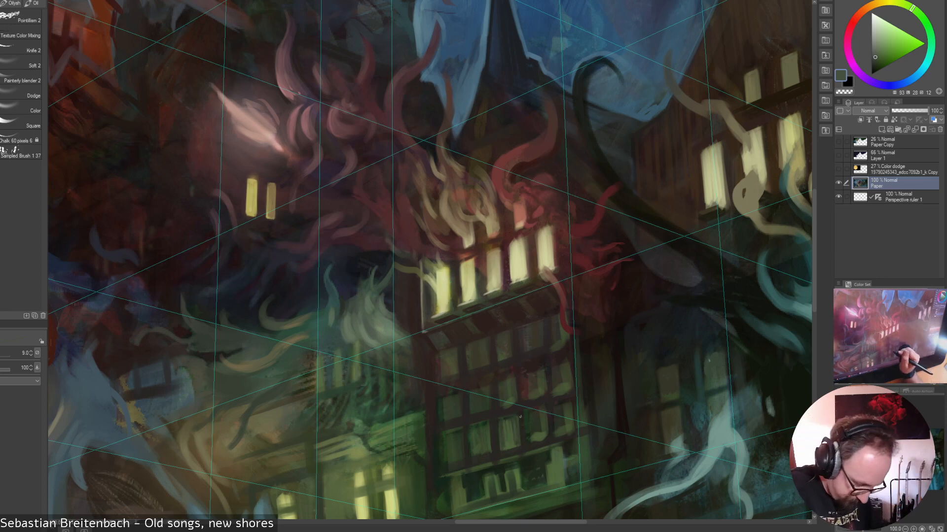
pyautogui.keyDown('alt'); pyautogui.click(504, 420); pyautogui.keyUp('alt')
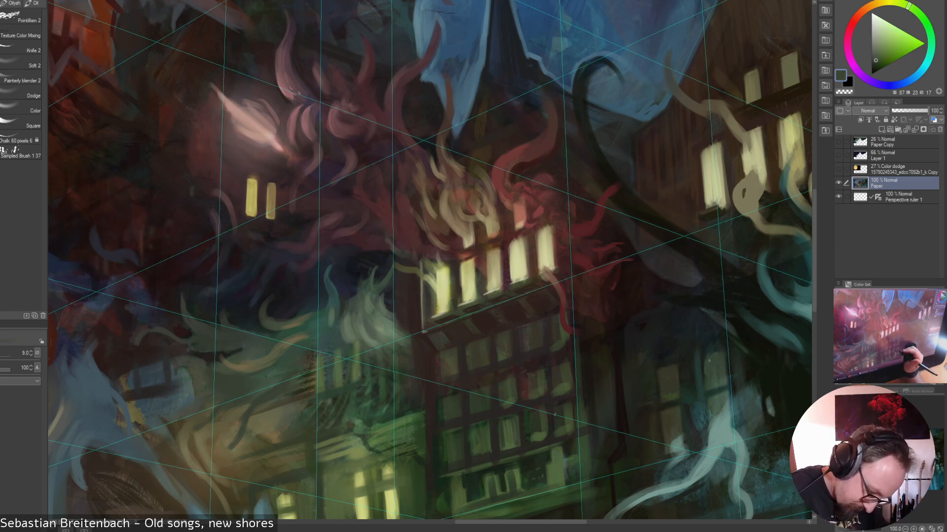
pyautogui.keyDown('alt'); pyautogui.click(507, 435); pyautogui.keyUp('alt')
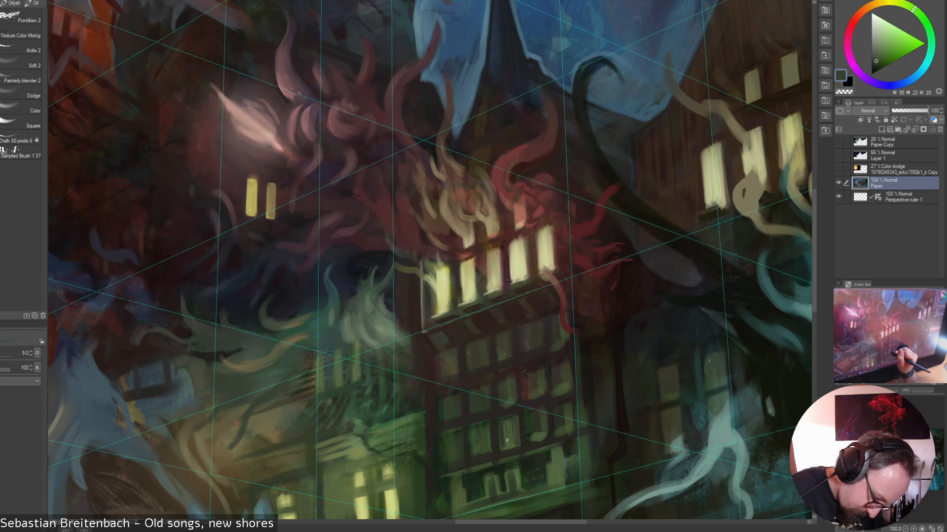
pyautogui.keyDown('alt'); pyautogui.click(506, 425); pyautogui.keyUp('alt')
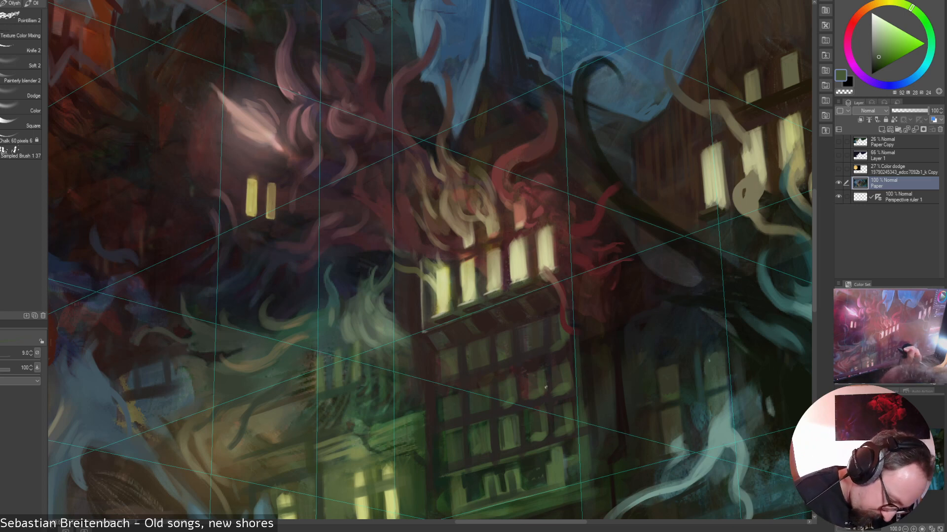
pyautogui.keyDown('alt'); pyautogui.click(504, 434); pyautogui.keyUp('alt')
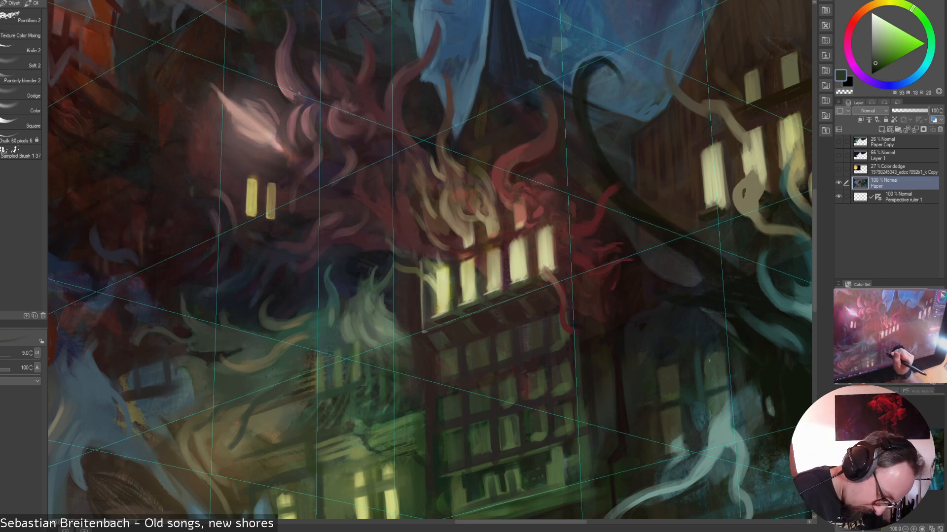
pyautogui.keyDown('alt'); pyautogui.click(471, 457); pyautogui.keyUp('alt')
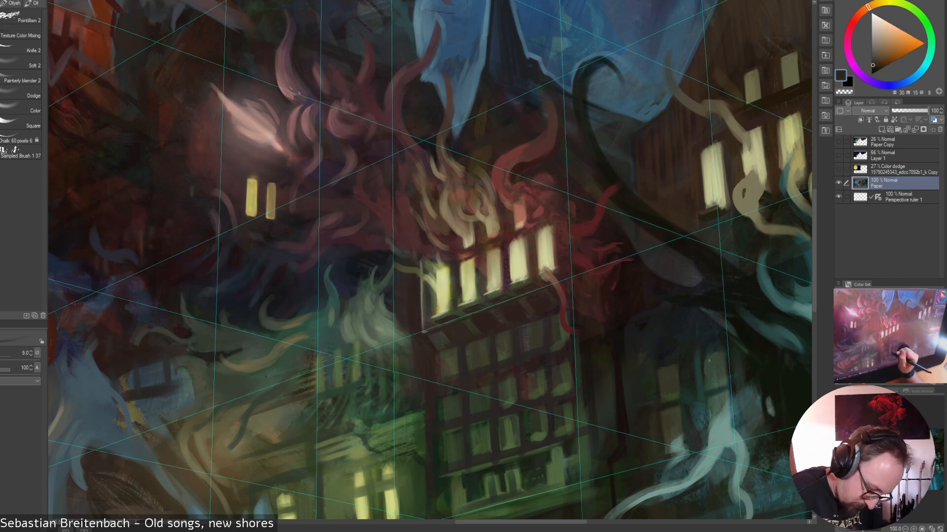
pyautogui.keyDown('alt'); pyautogui.click(508, 437); pyautogui.keyUp('alt')
pyautogui.keyDown('alt'); pyautogui.click(511, 433); pyautogui.keyUp('alt')
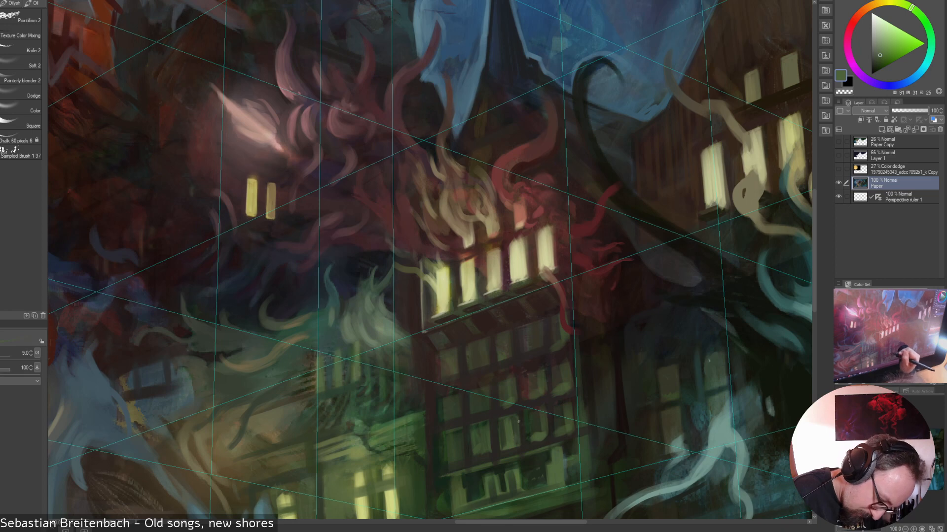
# Reshape the fourth pane of the lower window row with sampled greens and dark reddish browns, adding a vertical stroke at size 9
pyautogui.keyDown('alt'); pyautogui.click(535, 440); pyautogui.keyUp('alt')
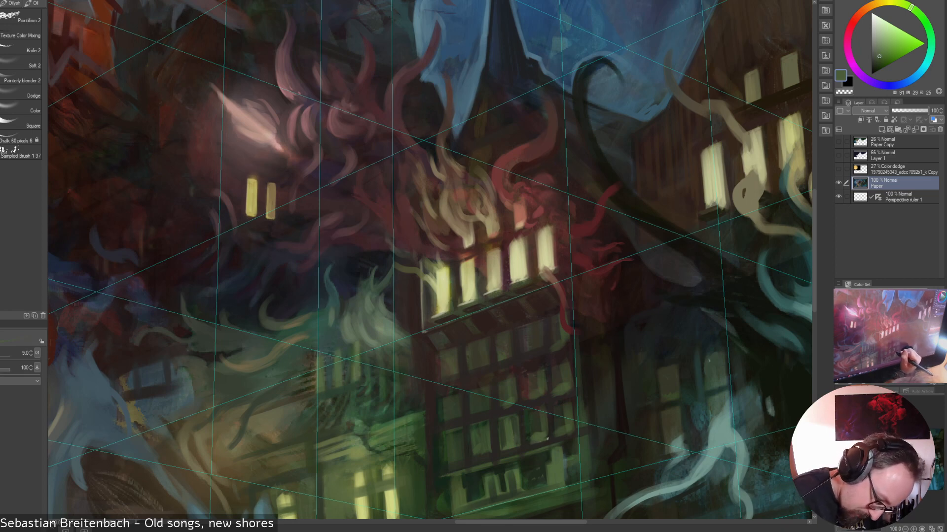
pyautogui.keyDown('alt'); pyautogui.click(522, 431); pyautogui.keyUp('alt')
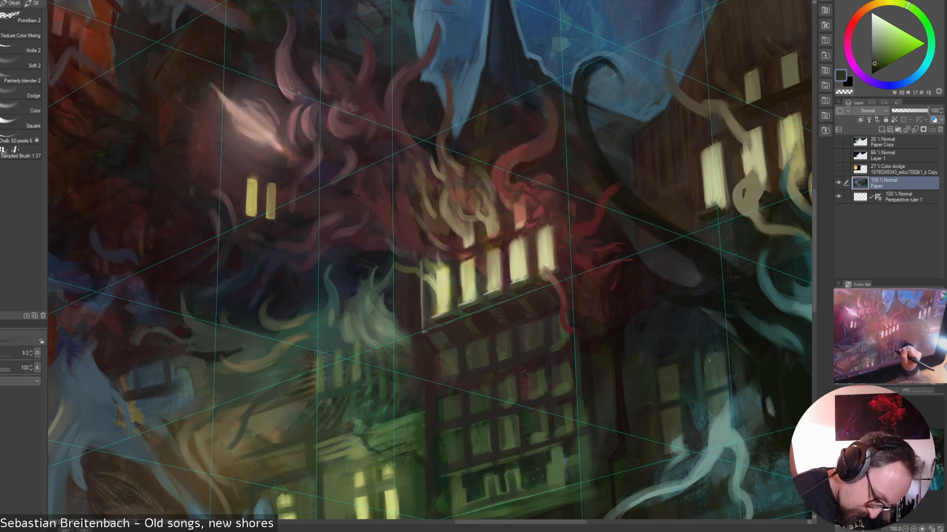
pyautogui.keyDown('alt'); pyautogui.click(545, 433); pyautogui.keyUp('alt')
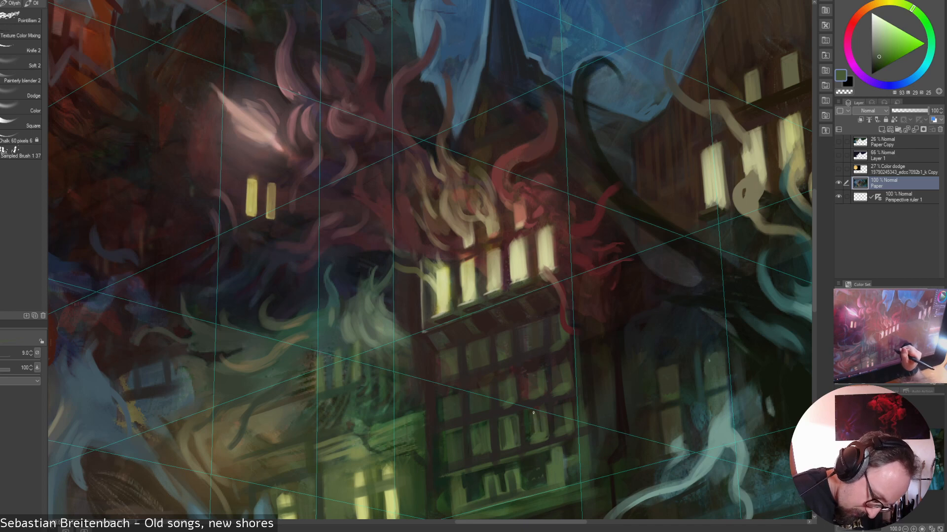
pyautogui.keyDown('alt'); pyautogui.click(541, 418); pyautogui.keyUp('alt')
pyautogui.moveTo(542, 415); pyautogui.dragTo(543, 434)
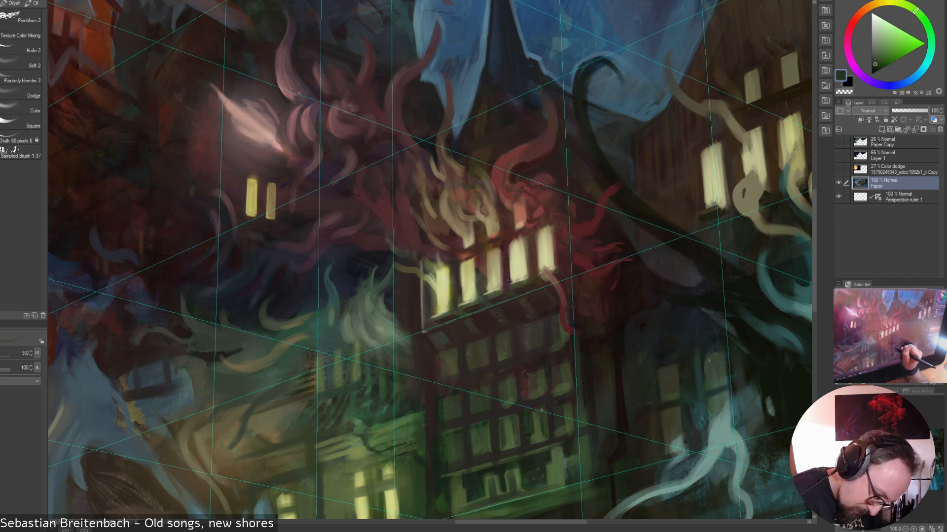
pyautogui.keyDown('alt'); pyautogui.click(542, 412); pyautogui.keyUp('alt')
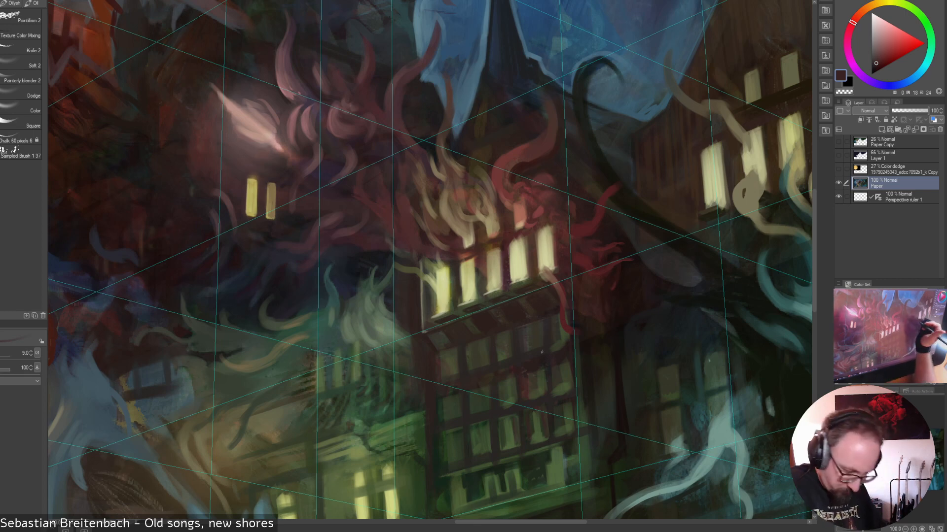
pyautogui.keyDown('alt'); pyautogui.click(499, 425); pyautogui.keyUp('alt')
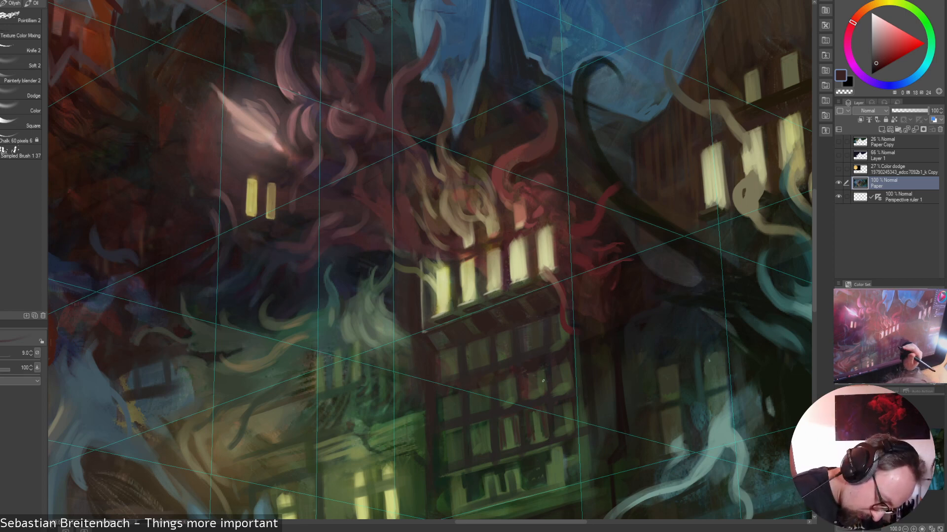
pyautogui.keyDown('alt'); pyautogui.click(541, 436); pyautogui.keyUp('alt')
pyautogui.keyDown('alt'); pyautogui.click(543, 440); pyautogui.keyUp('alt')
# Repaint the rightmost pane of the lower window row with vertical sampled-green strokes at brush size 10, undoing the last stroke along its inner edge
pyautogui.keyDown('alt'); pyautogui.click(557, 419); pyautogui.keyUp('alt')
pyautogui.press(']')
pyautogui.moveTo(556, 405); pyautogui.dragTo(560, 425)
pyautogui.moveTo(562, 410); pyautogui.dragTo(562, 425)
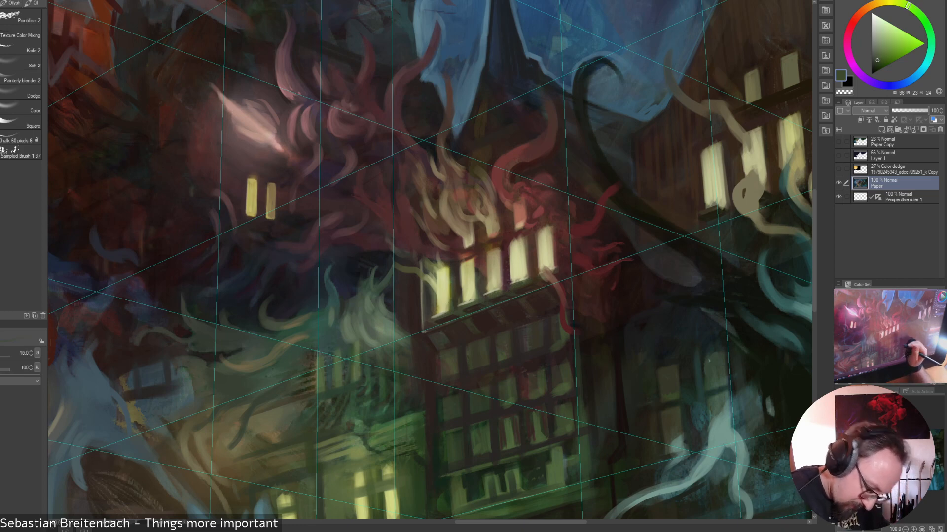
pyautogui.moveTo(553, 405); pyautogui.dragTo(554, 436)
pyautogui.hotkey('ctrl', 'z')
pyautogui.keyDown('alt'); pyautogui.click(556, 437); pyautogui.keyUp('alt')
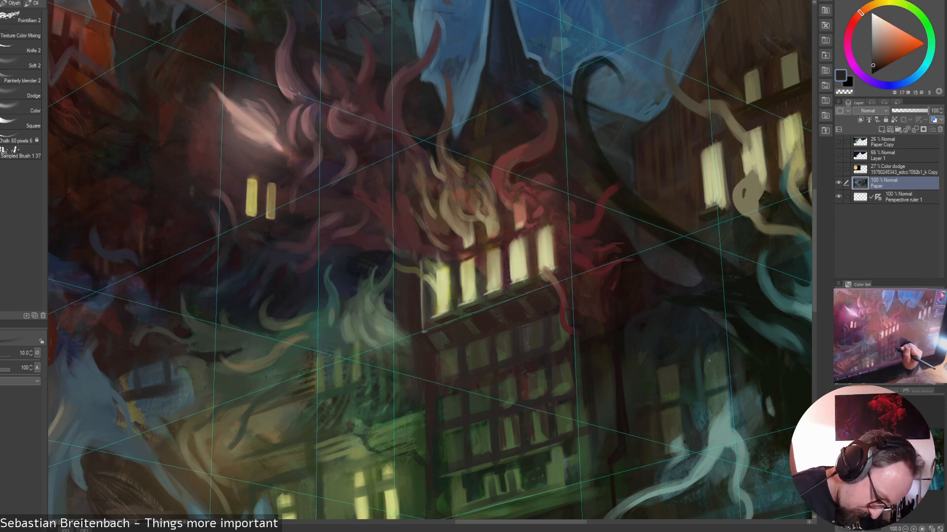
# Redefine the dark bars around the rightmost lower pane with sampled dark reds and browns, enlarging the brush to 12.5
pyautogui.keyDown('alt'); pyautogui.click(545, 417); pyautogui.keyUp('alt')
pyautogui.keyDown('alt'); pyautogui.click(540, 413); pyautogui.keyUp('alt')
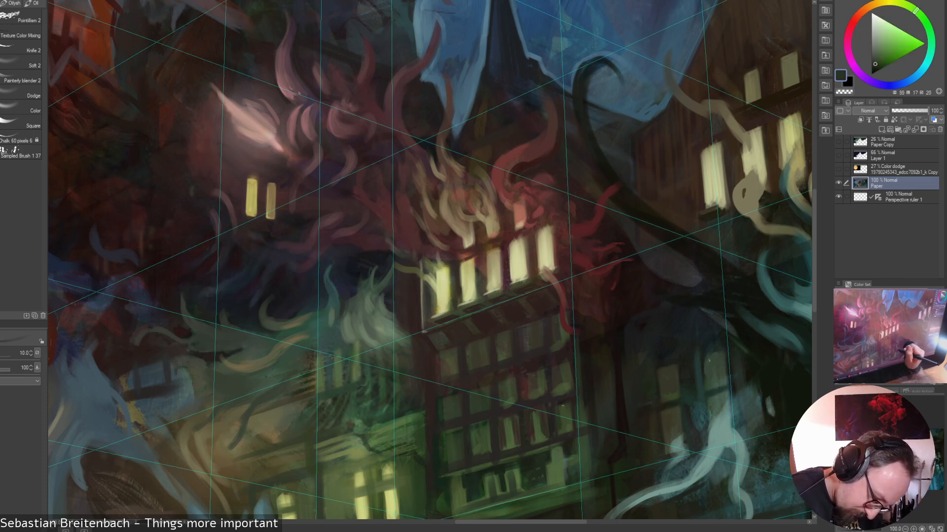
pyautogui.keyDown('alt'); pyautogui.click(554, 409); pyautogui.keyUp('alt')
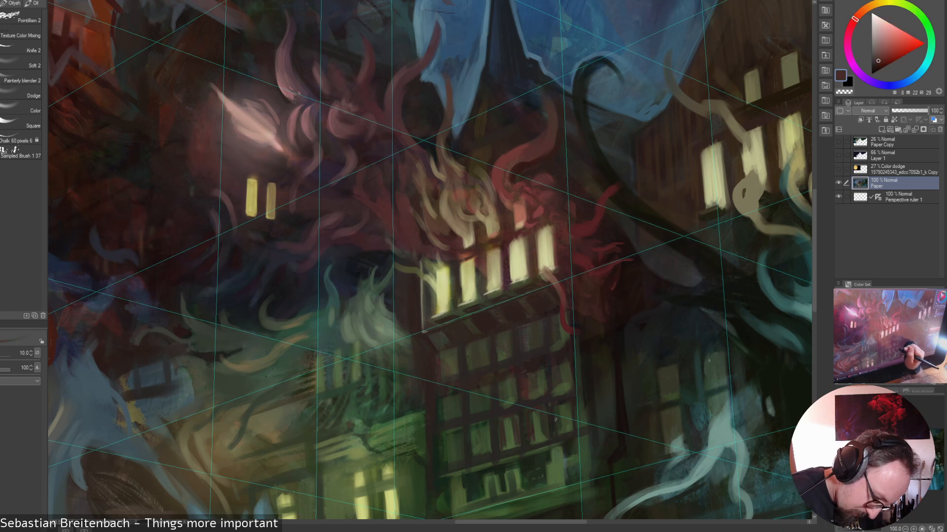
pyautogui.keyDown('alt'); pyautogui.click(552, 410); pyautogui.keyUp('alt')
pyautogui.moveTo(581, 386); pyautogui.dragTo(583, 407)
pyautogui.press(']')
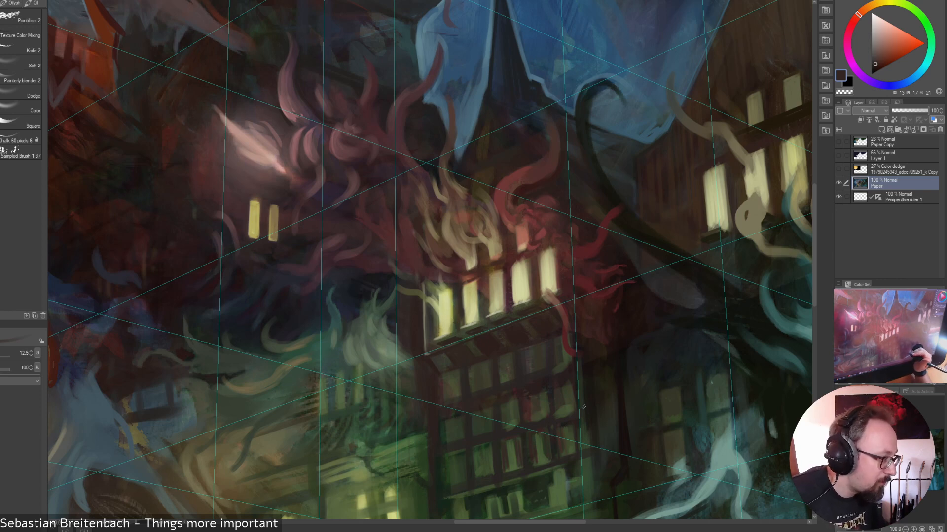
pyautogui.moveTo(569, 429); pyautogui.dragTo(571, 443)
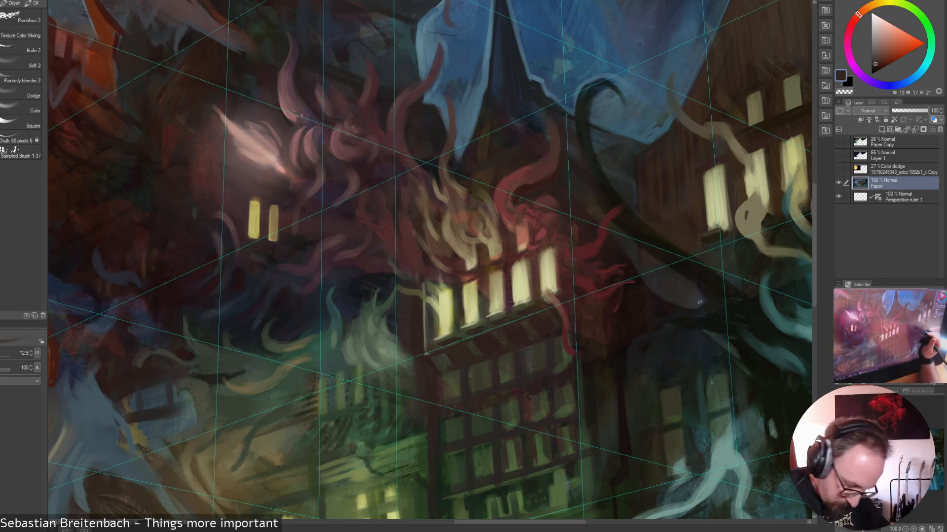
pyautogui.keyDown('alt'); pyautogui.click(559, 424); pyautogui.keyUp('alt')
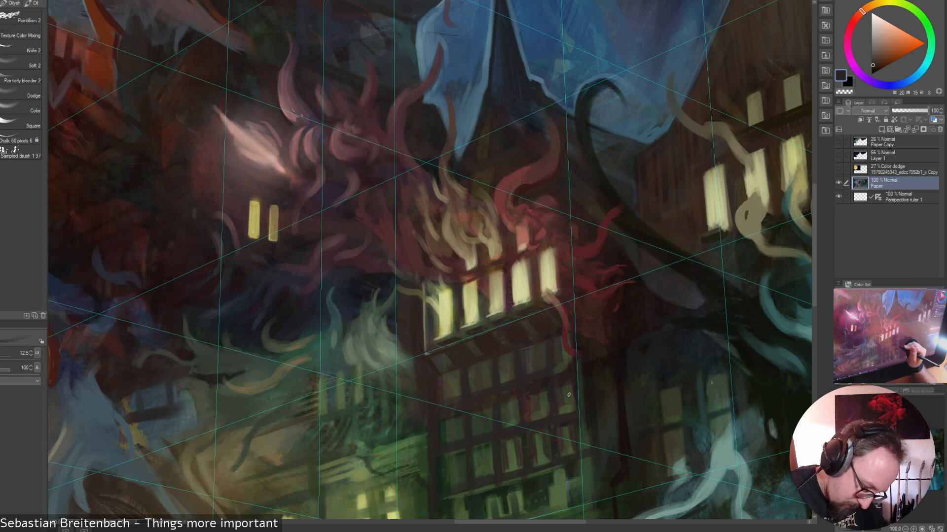
# Repaint the rightmost pane of the window row above in sampled green and trim its edges with dark red-brown at size 12.5
pyautogui.keyDown('alt'); pyautogui.click(566, 368); pyautogui.keyUp('alt')
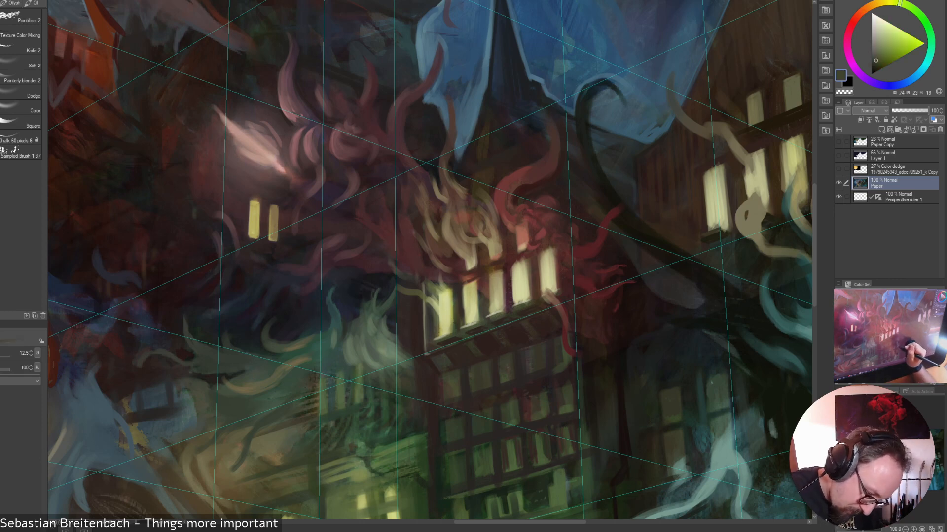
pyautogui.keyDown('alt'); pyautogui.click(566, 397); pyautogui.keyUp('alt')
pyautogui.moveTo(562, 396)
pyautogui.mouseDown()
pyautogui.moveTo(561, 410)
pyautogui.moveTo(568, 404)
pyautogui.moveTo(557, 412)
pyautogui.mouseUp()
pyautogui.keyDown('alt'); pyautogui.click(554, 393); pyautogui.keyUp('alt')
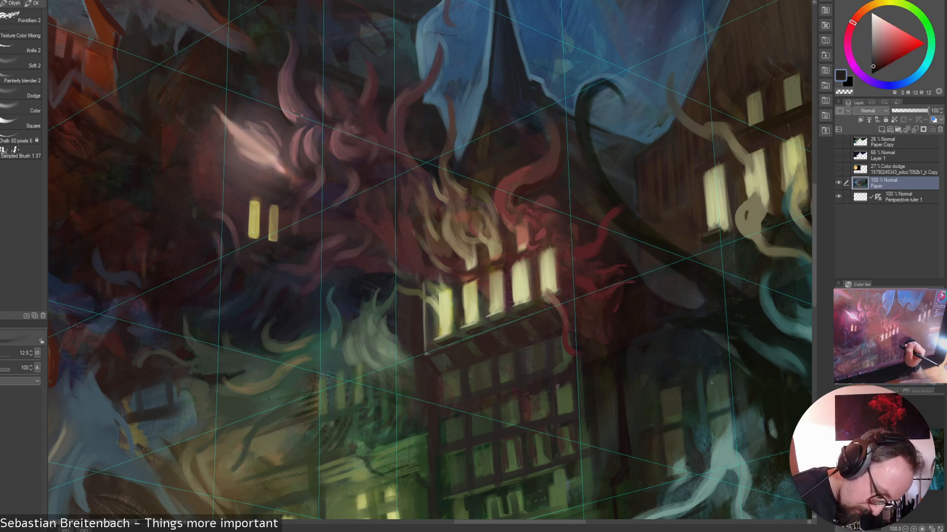
pyautogui.keyDown('alt'); pyautogui.click(570, 386); pyautogui.keyUp('alt')
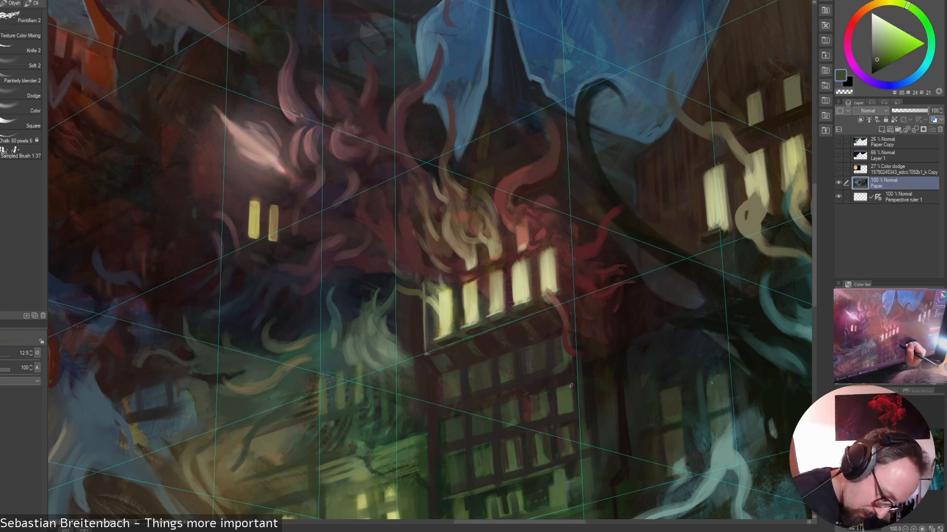
# Repaint the fourth pane of that upper row in sampled greens, framing it with sampled reddish and dark browns at size 12.5
pyautogui.keyDown('alt'); pyautogui.click(525, 403); pyautogui.keyUp('alt')
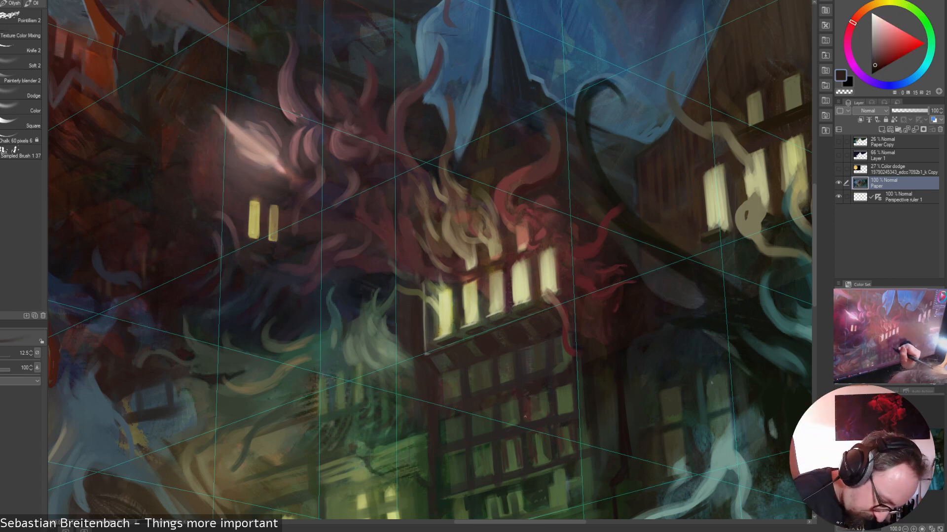
pyautogui.keyDown('alt'); pyautogui.click(532, 416); pyautogui.keyUp('alt')
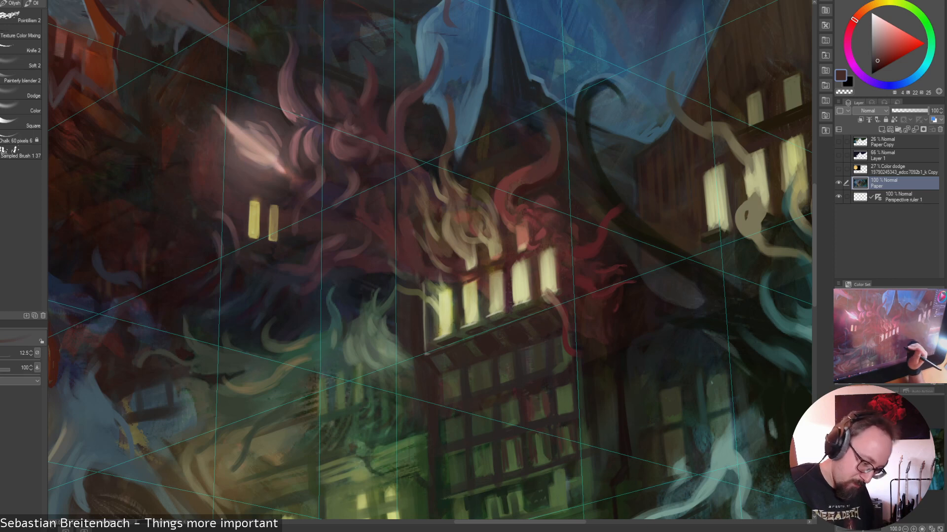
pyautogui.keyDown('alt'); pyautogui.click(536, 414); pyautogui.keyUp('alt')
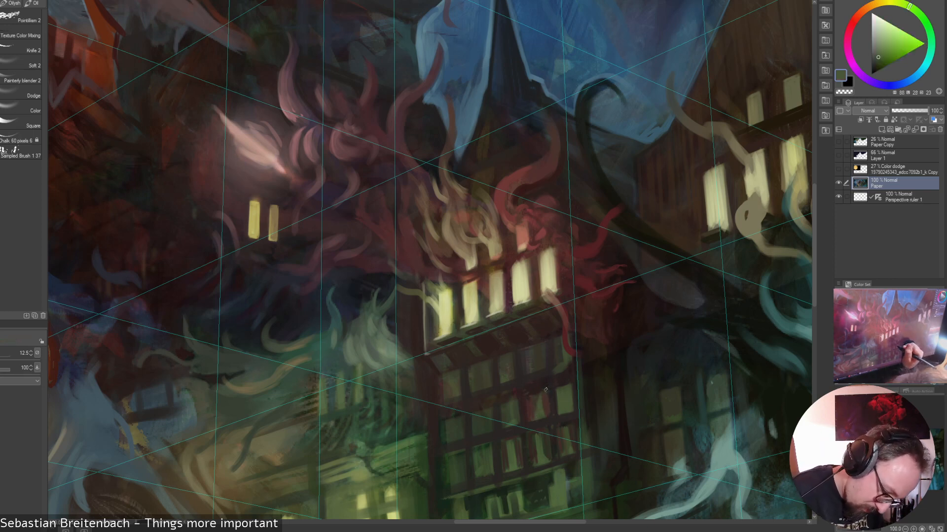
pyautogui.keyDown('alt'); pyautogui.click(530, 396); pyautogui.keyUp('alt')
pyautogui.keyDown('alt'); pyautogui.click(535, 396); pyautogui.keyUp('alt')
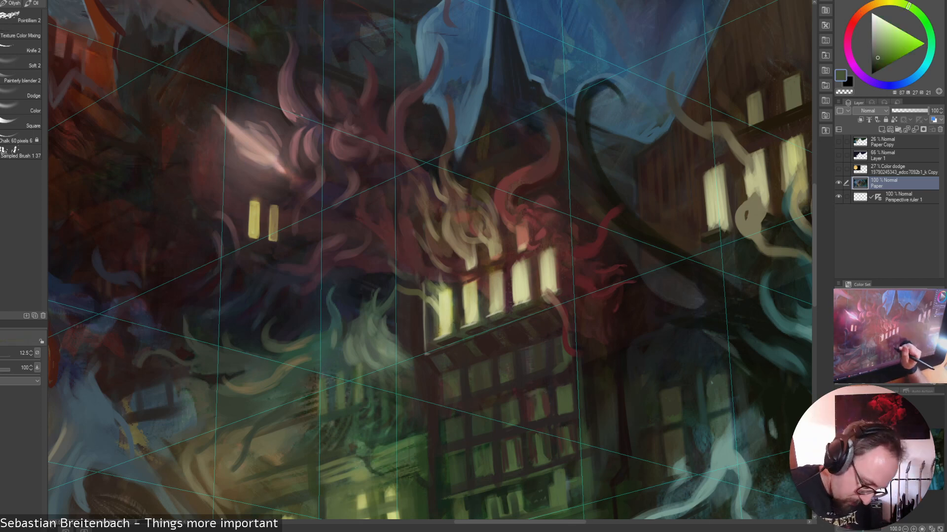
pyautogui.keyDown('alt'); pyautogui.click(528, 409); pyautogui.keyUp('alt')
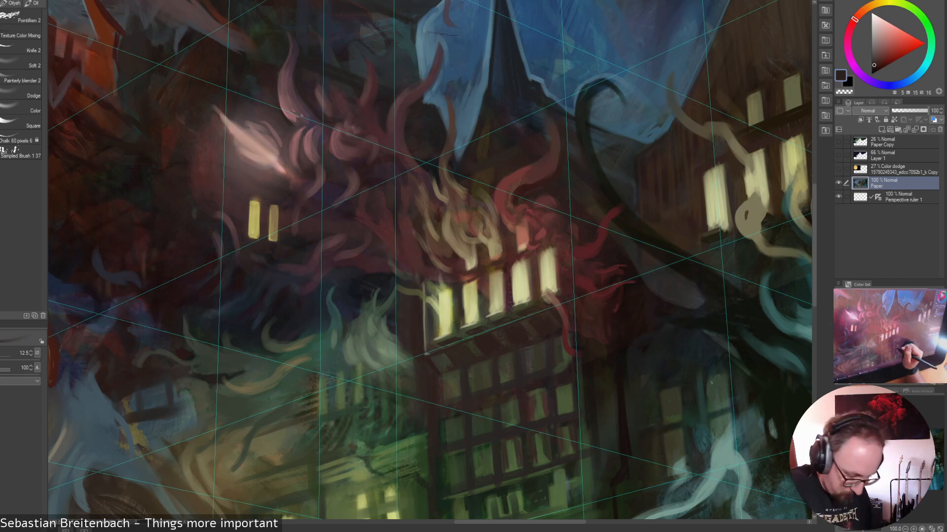
pyautogui.keyDown('alt'); pyautogui.click(536, 392); pyautogui.keyUp('alt')
pyautogui.keyDown('alt'); pyautogui.click(537, 403); pyautogui.keyUp('alt')
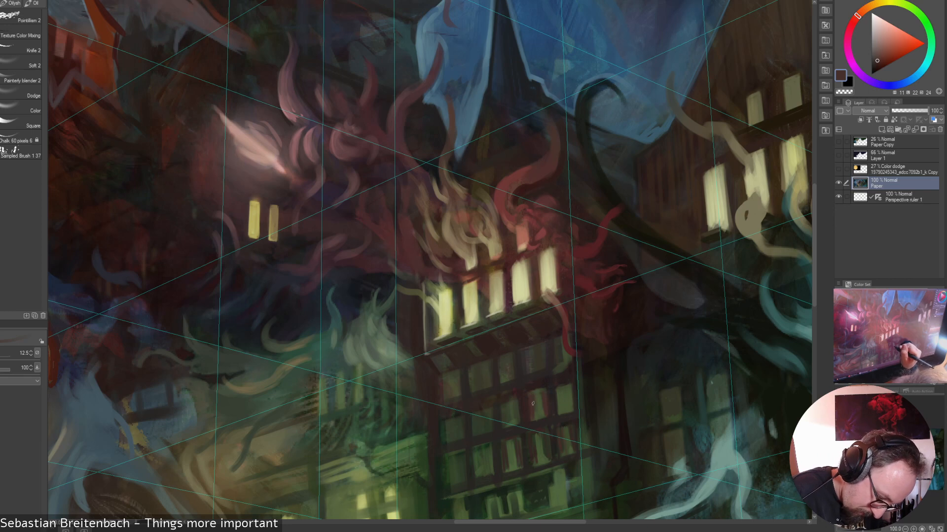
pyautogui.keyDown('alt'); pyautogui.click(525, 401); pyautogui.keyUp('alt')
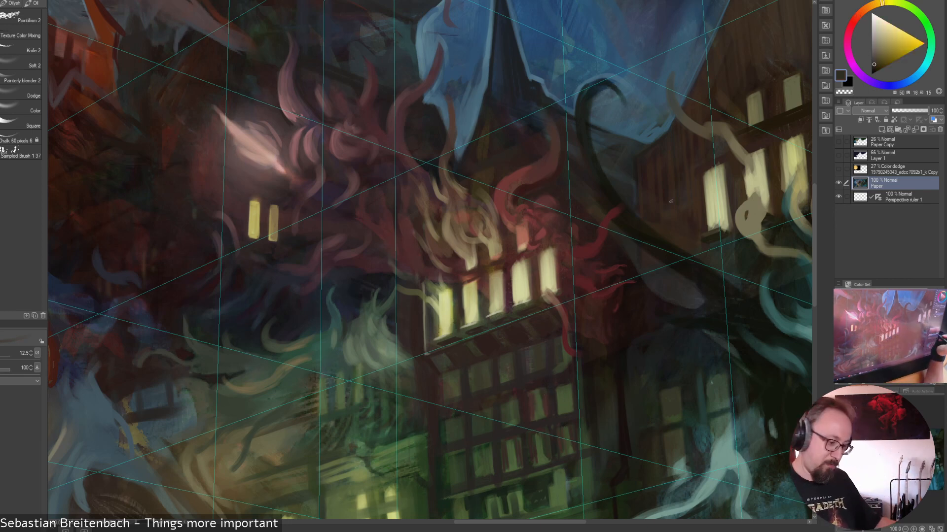
# Sharpen the thin edges around the upper row's fourth and middle panes with sampled dark greens at brush sizes 5 and 6
pyautogui.press('[')
pyautogui.press('[')
pyautogui.press('[')
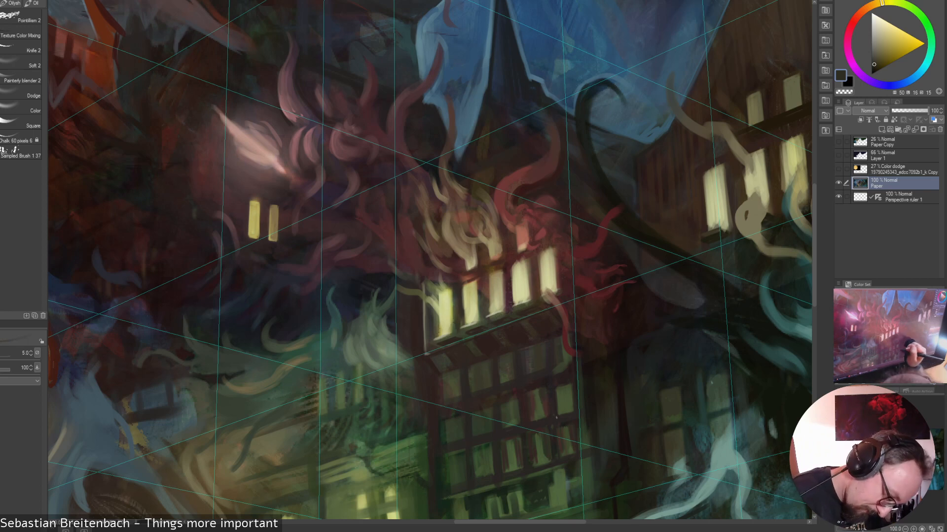
pyautogui.press(']')
pyautogui.keyDown('alt'); pyautogui.click(545, 397); pyautogui.keyUp('alt')
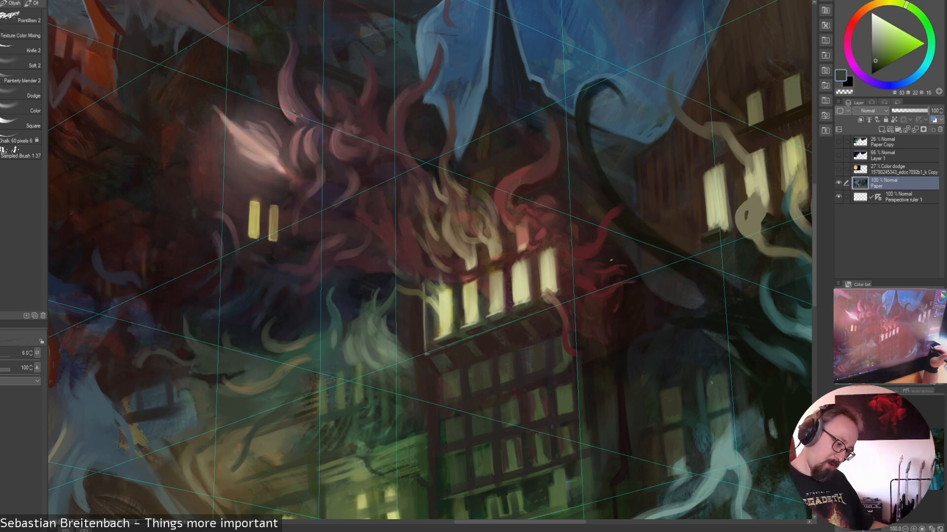
pyautogui.keyDown('alt'); pyautogui.click(513, 402); pyautogui.keyUp('alt')
pyautogui.keyDown('alt'); pyautogui.click(501, 404); pyautogui.keyUp('alt')
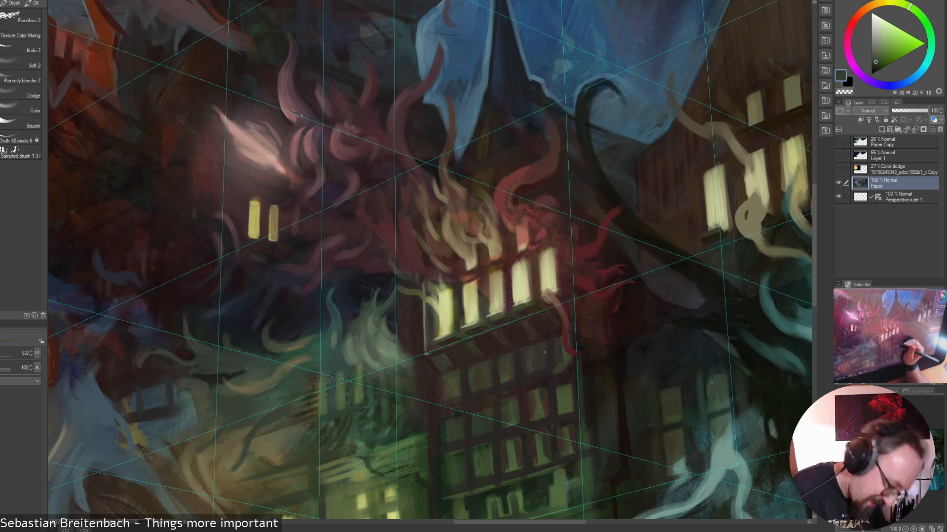
# Touch up the upper window row's middle pane and its surrounding bars with sampled dark green tones, enlarging the brush to 12.5
pyautogui.keyDown('alt'); pyautogui.click(512, 402); pyautogui.keyUp('alt')
pyautogui.press(']')
pyautogui.press(']')
pyautogui.press(']')
pyautogui.press(']')
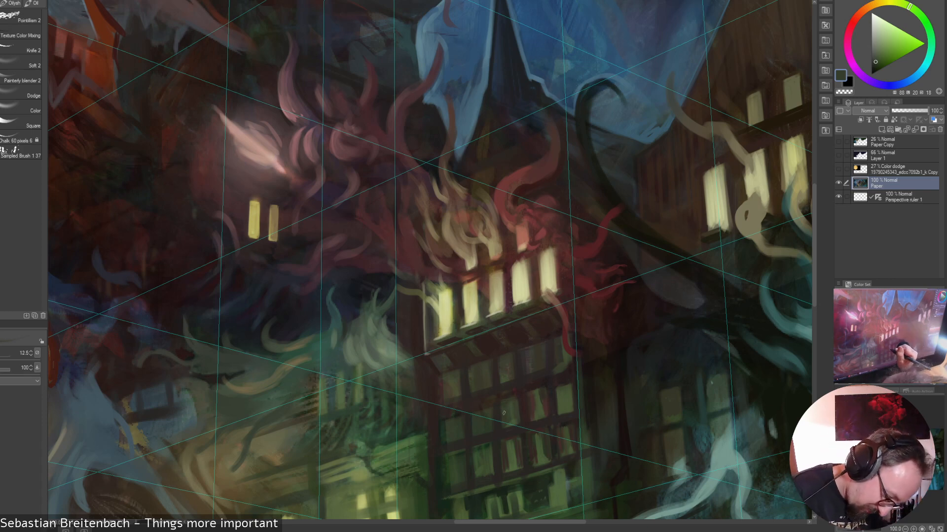
pyautogui.keyDown('alt'); pyautogui.click(512, 418); pyautogui.keyUp('alt')
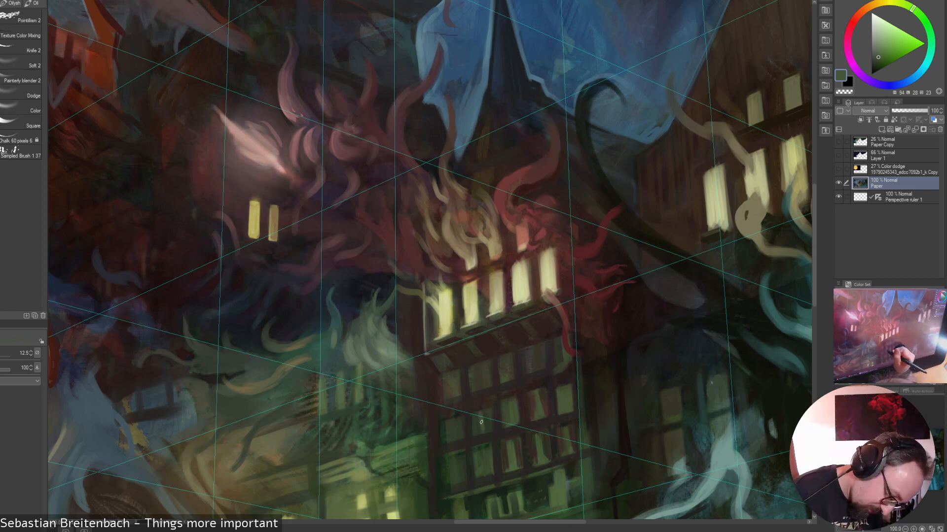
# Repaint the upper row's second pane with sampled dark green and dark reds, adding curved curtain-like edges at brush size 9
pyautogui.keyDown('alt'); pyautogui.click(476, 407); pyautogui.keyUp('alt')
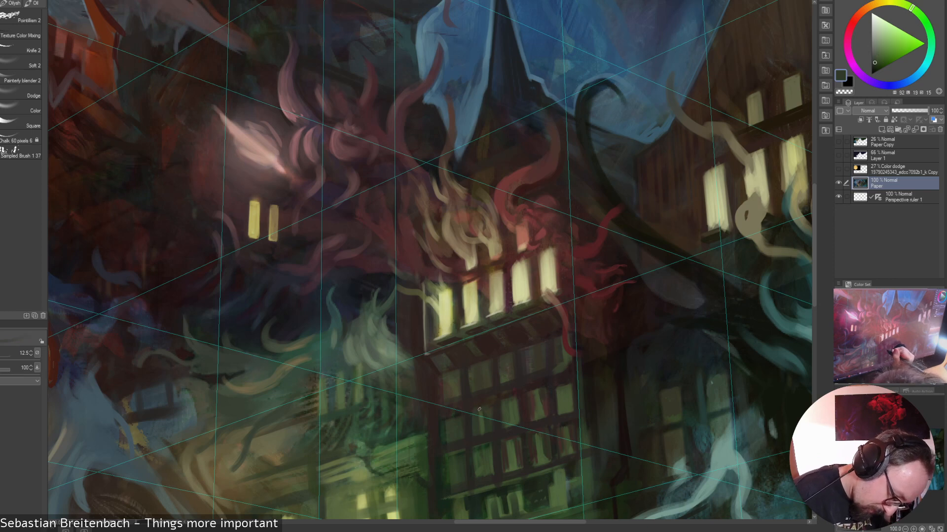
pyautogui.keyDown('alt'); pyautogui.click(493, 407); pyautogui.keyUp('alt')
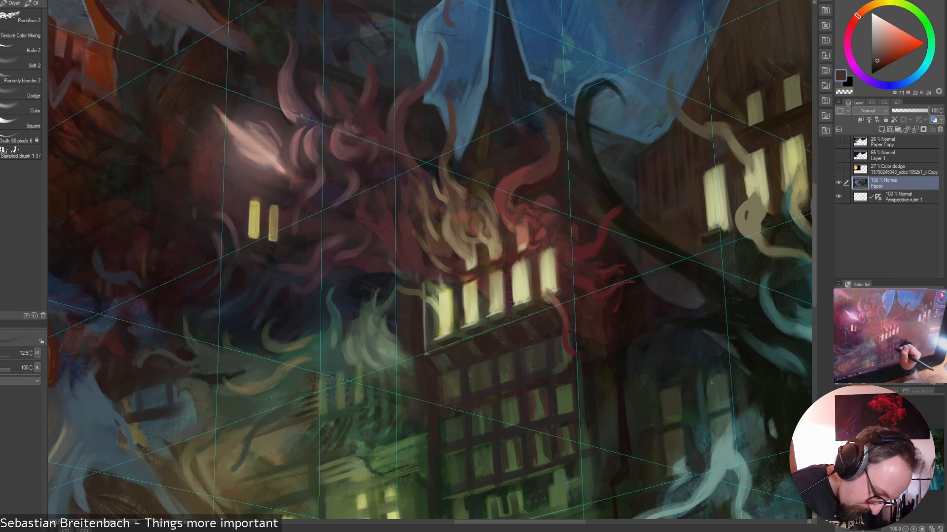
pyautogui.keyDown('alt'); pyautogui.click(504, 420); pyautogui.keyUp('alt')
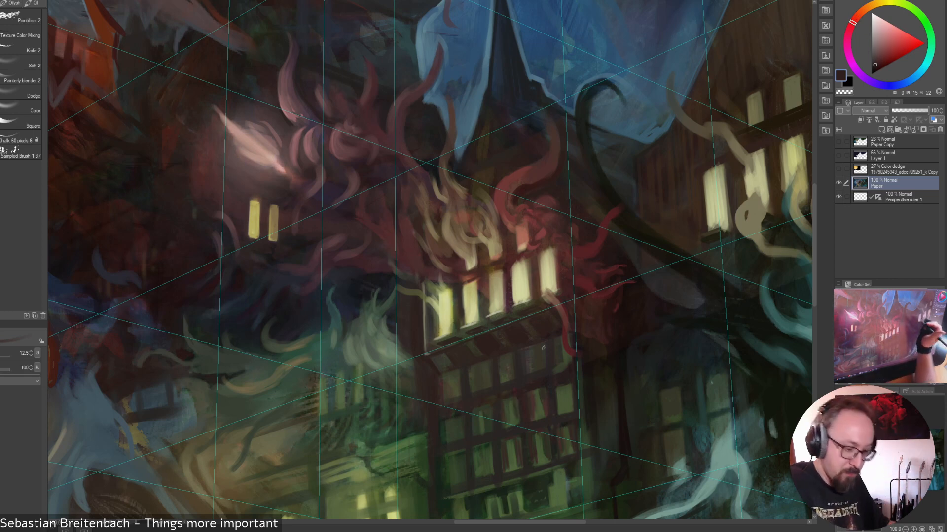
pyautogui.press('[')
pyautogui.press('[')
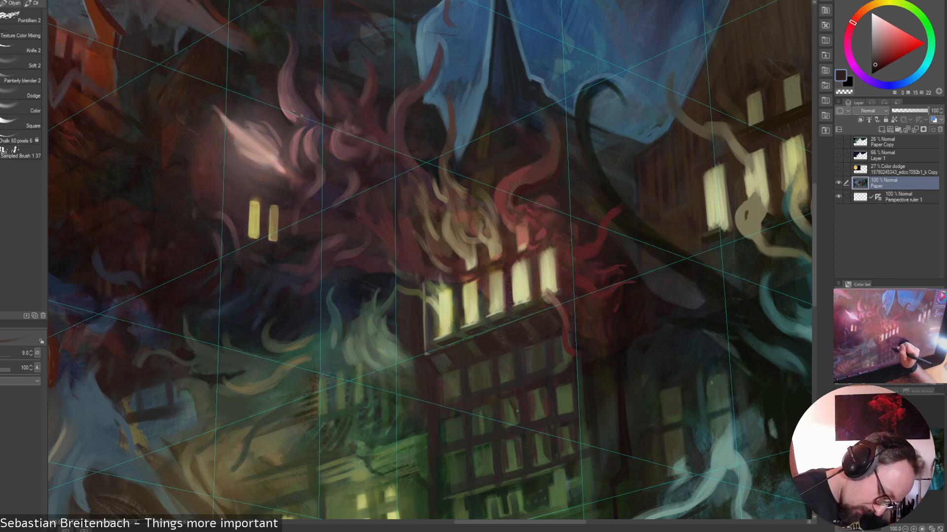
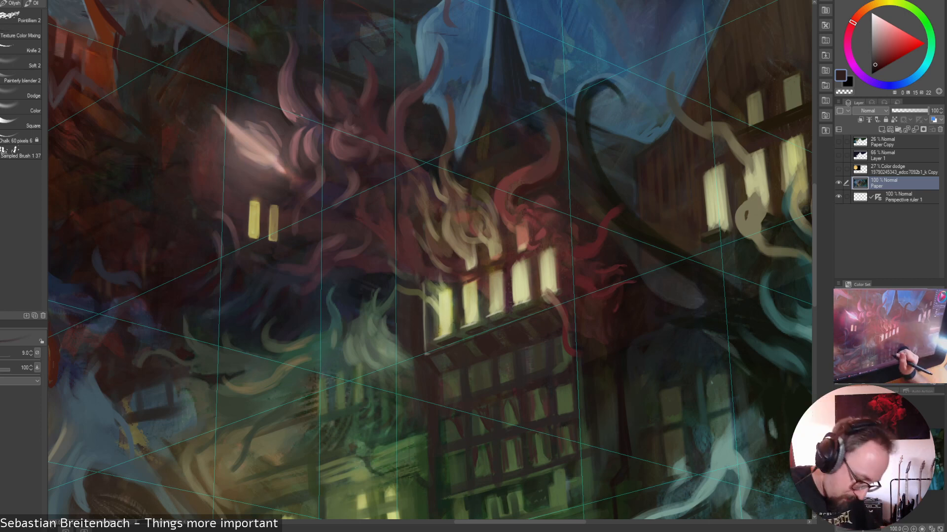
# Carve curved dark edges into the left panes of the row below using sampled dark reds, browns and greens at brush size 9
pyautogui.keyDown('alt'); pyautogui.click(509, 458); pyautogui.keyUp('alt')
pyautogui.keyDown('alt'); pyautogui.click(490, 461); pyautogui.keyUp('alt')
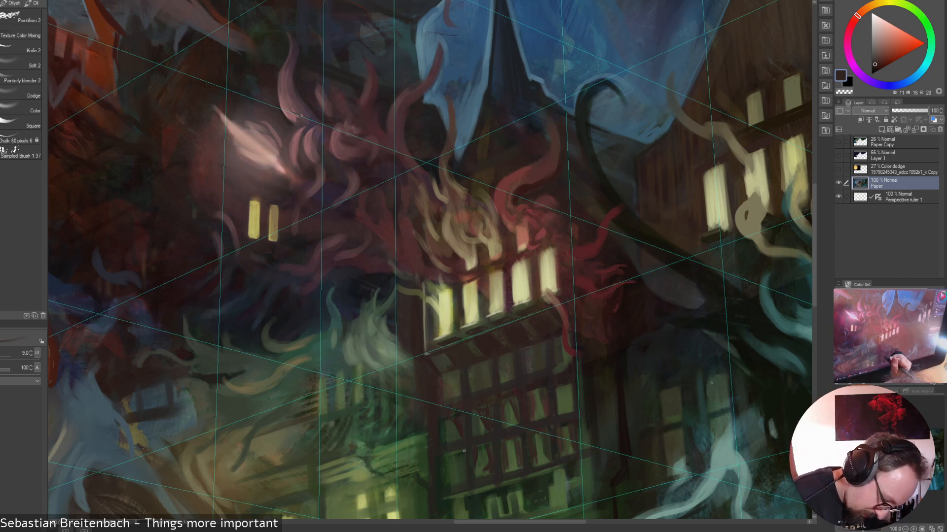
pyautogui.keyDown('alt'); pyautogui.click(447, 459); pyautogui.keyUp('alt')
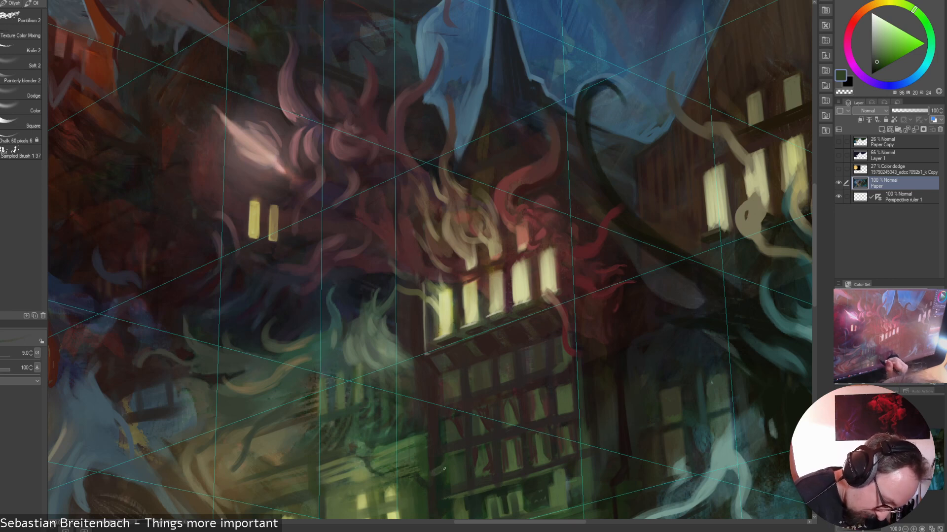
pyautogui.keyDown('alt'); pyautogui.click(448, 460); pyautogui.keyUp('alt')
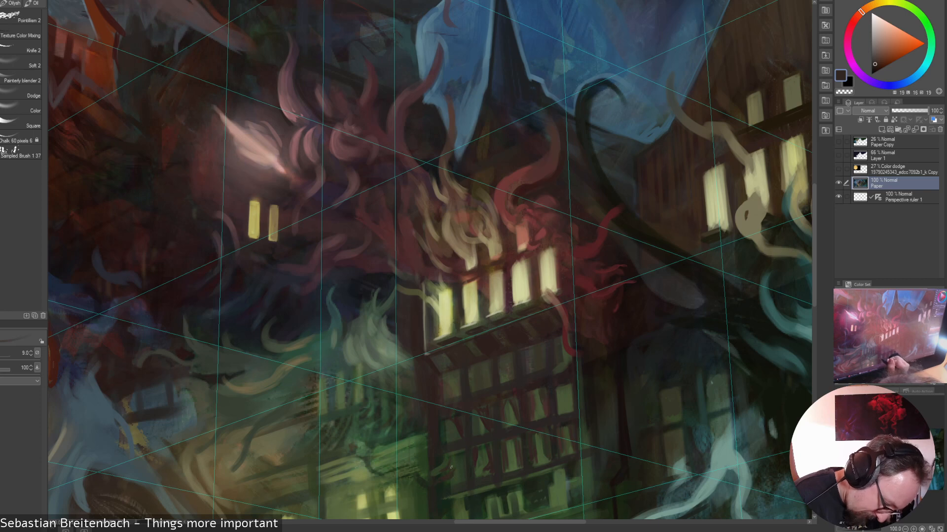
pyautogui.keyDown('alt'); pyautogui.click(454, 472); pyautogui.keyUp('alt')
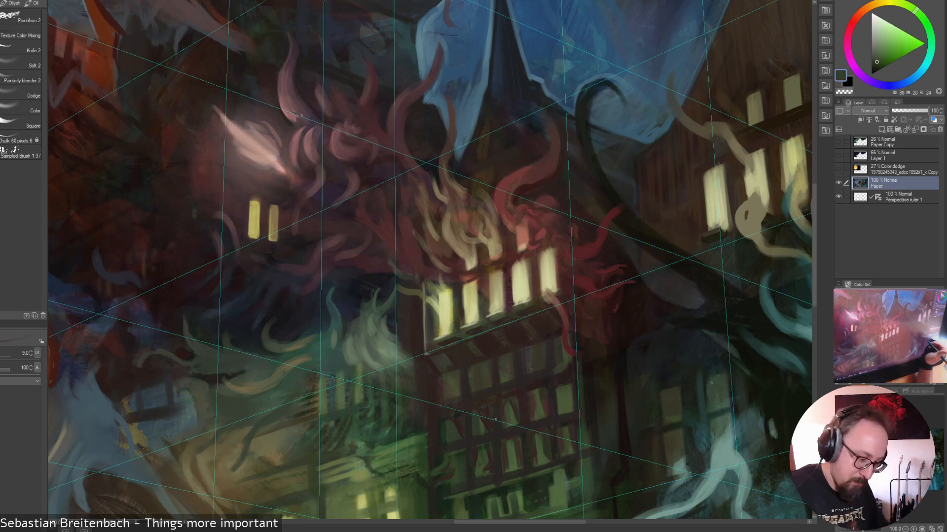
pyautogui.keyDown('alt'); pyautogui.click(463, 471); pyautogui.keyUp('alt')
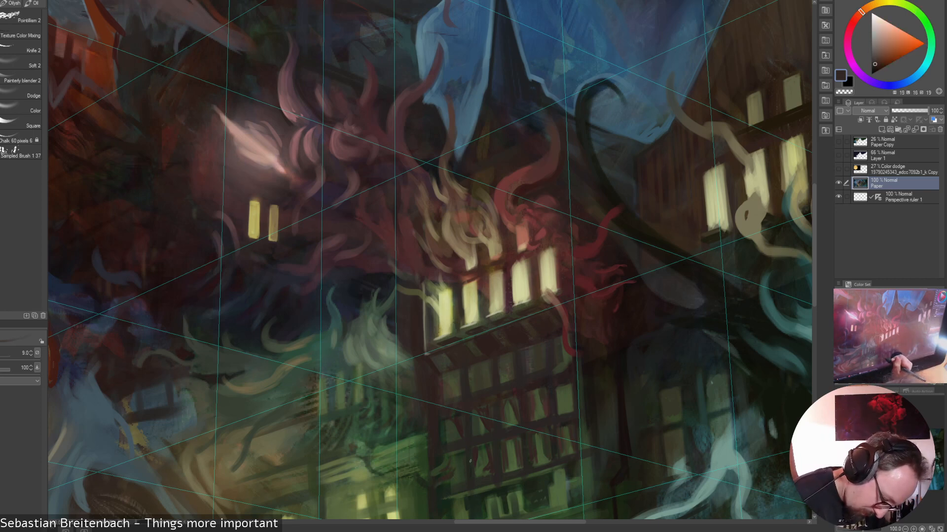
pyautogui.keyDown('alt'); pyautogui.click(462, 453); pyautogui.keyUp('alt')
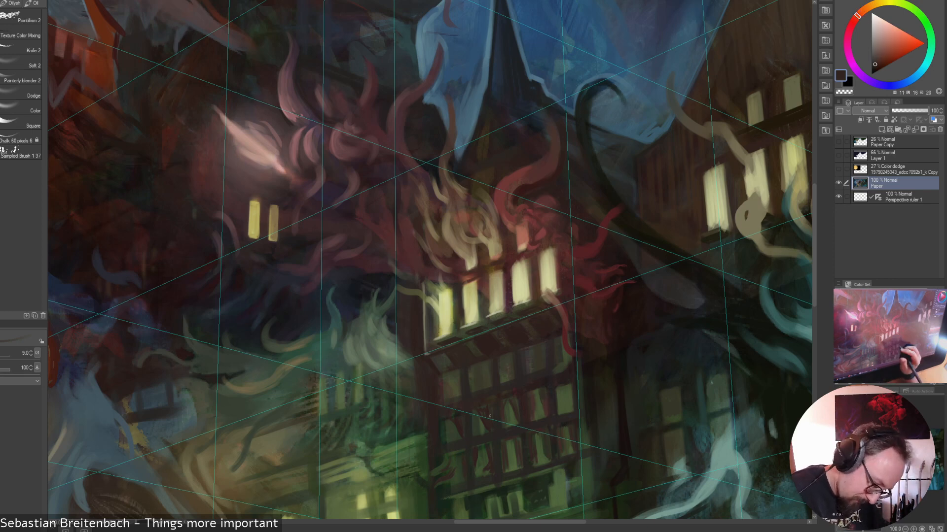
pyautogui.keyDown('alt'); pyautogui.click(464, 470); pyautogui.keyUp('alt')
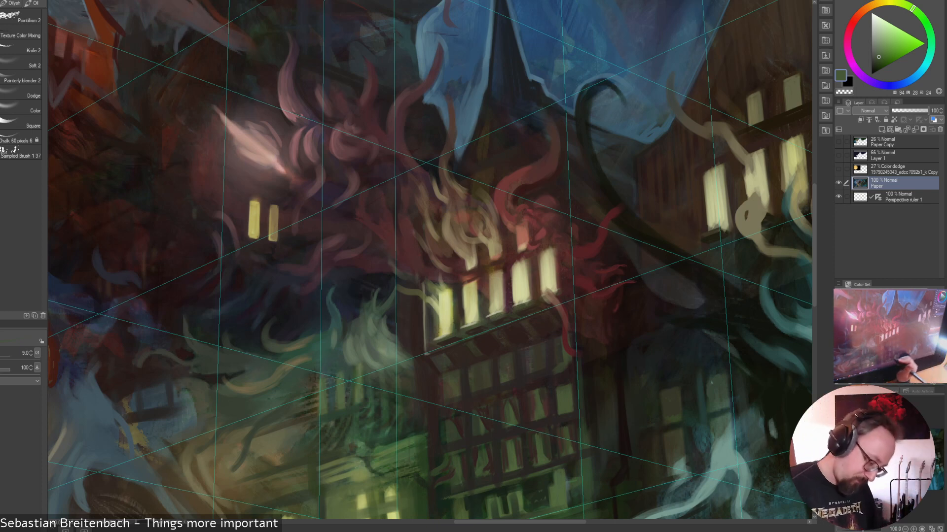
pyautogui.keyDown('alt'); pyautogui.click(454, 486); pyautogui.keyUp('alt')
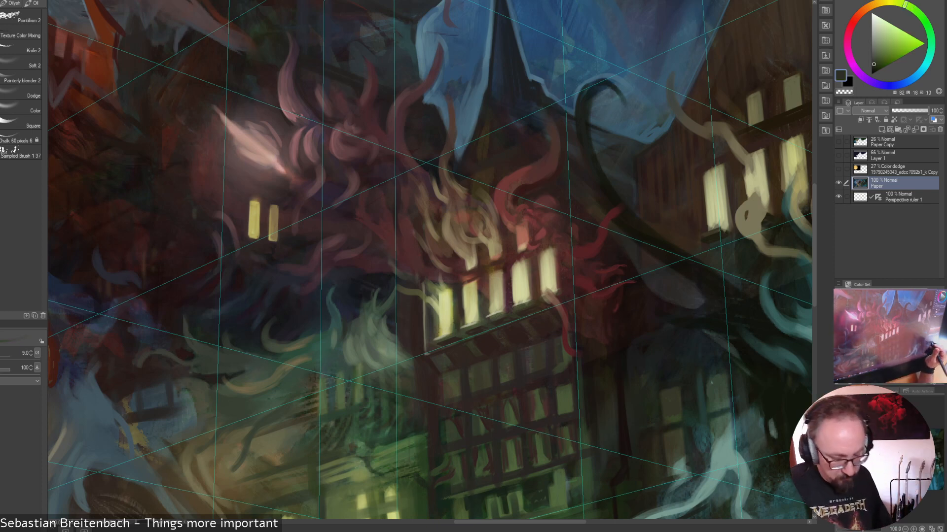
# Refine the upper row's middle and fourth panes with sampled greens and dark reddish browns, reducing the brush to 8
pyautogui.keyDown('alt'); pyautogui.click(504, 406); pyautogui.keyUp('alt')
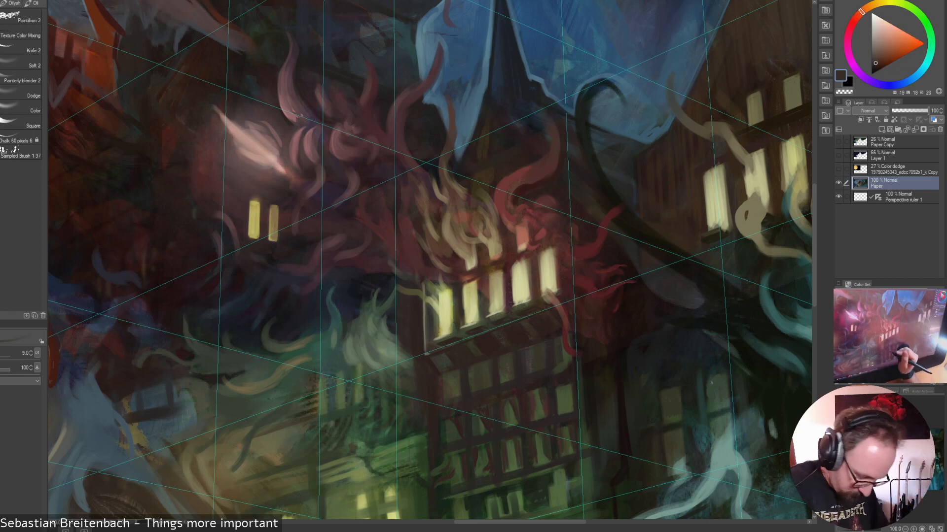
pyautogui.keyDown('alt'); pyautogui.click(517, 420); pyautogui.keyUp('alt')
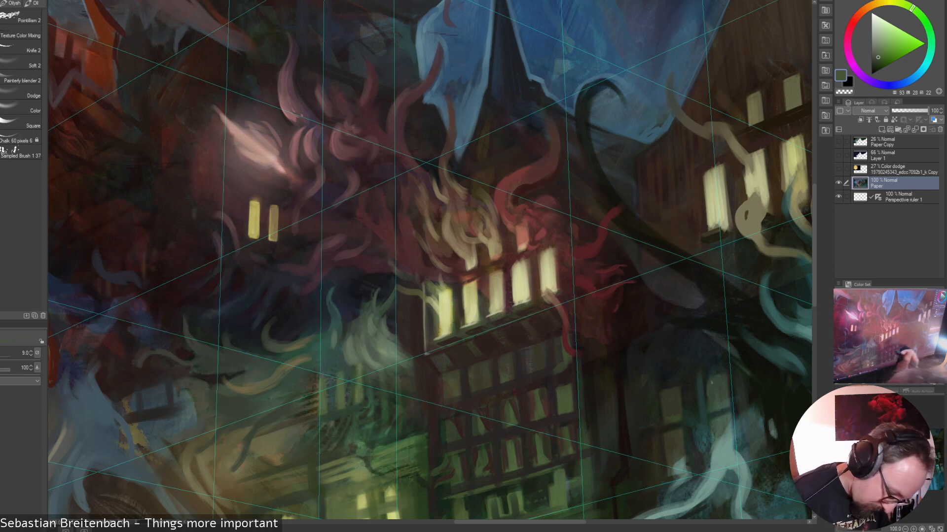
pyautogui.keyDown('alt'); pyautogui.click(610, 389); pyautogui.keyUp('alt')
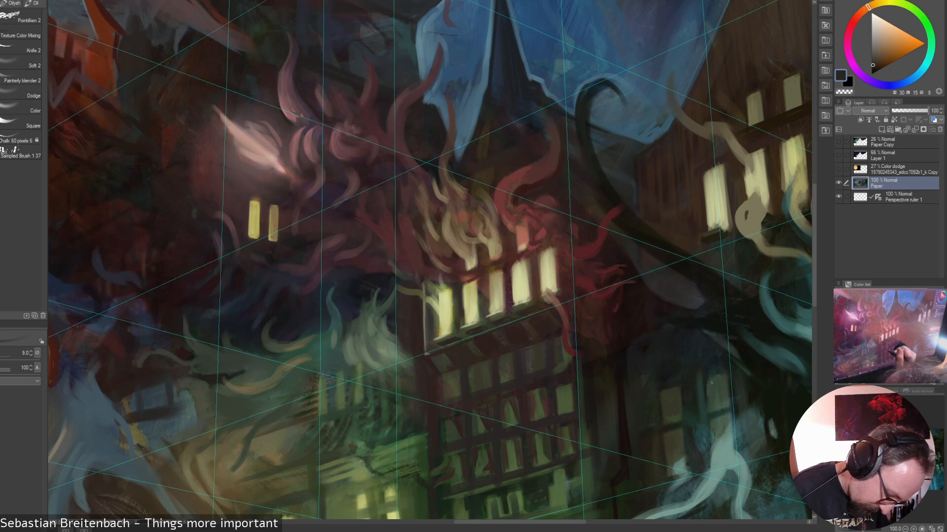
pyautogui.keyDown('alt'); pyautogui.click(485, 410); pyautogui.keyUp('alt')
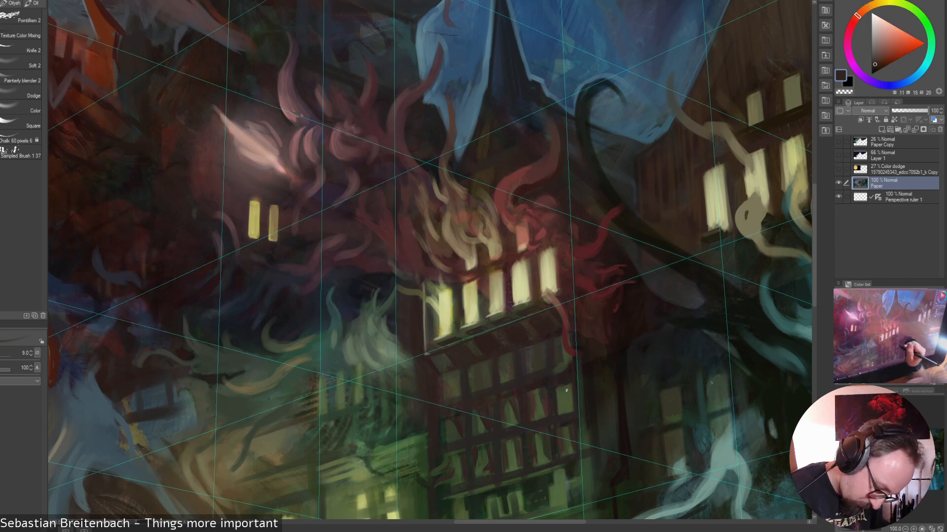
pyautogui.keyDown('alt'); pyautogui.click(533, 396); pyautogui.keyUp('alt')
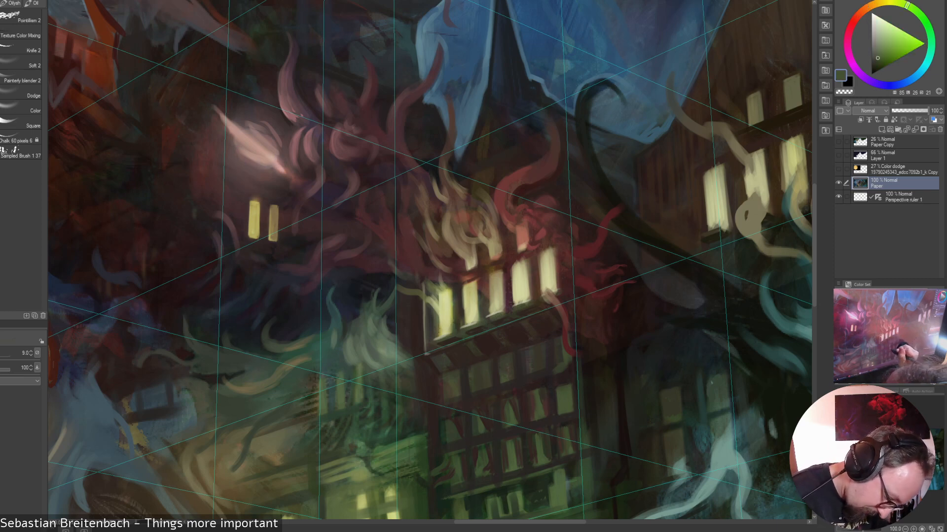
pyautogui.keyDown('alt'); pyautogui.click(531, 396); pyautogui.keyUp('alt')
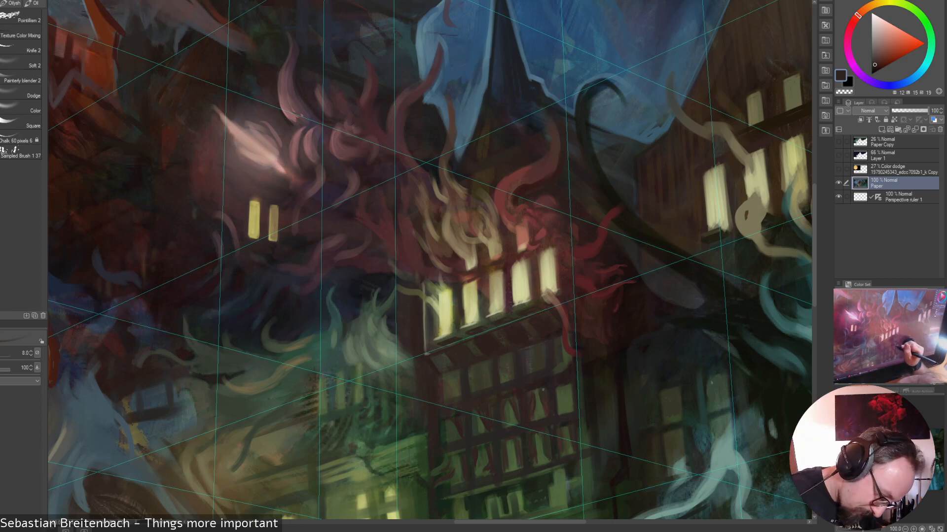
# Reshape the upper row's rightmost pane with sampled greens and trim its sides in dark reddish brown at brush size 8
pyautogui.keyDown('alt'); pyautogui.click(572, 382); pyautogui.keyUp('alt')
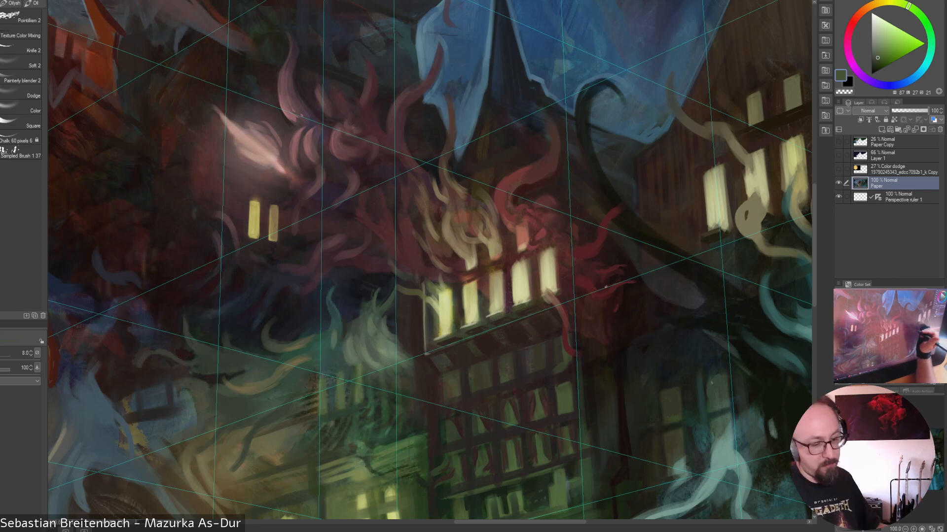
pyautogui.keyDown('alt'); pyautogui.click(561, 403); pyautogui.keyUp('alt')
pyautogui.keyDown('alt'); pyautogui.click(563, 434); pyautogui.keyUp('alt')
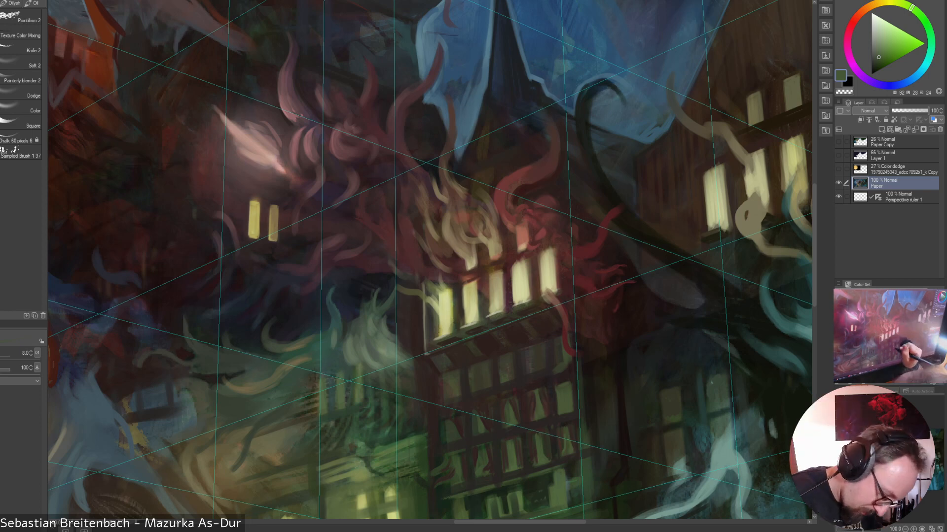
pyautogui.keyDown('alt'); pyautogui.click(548, 375); pyautogui.keyUp('alt')
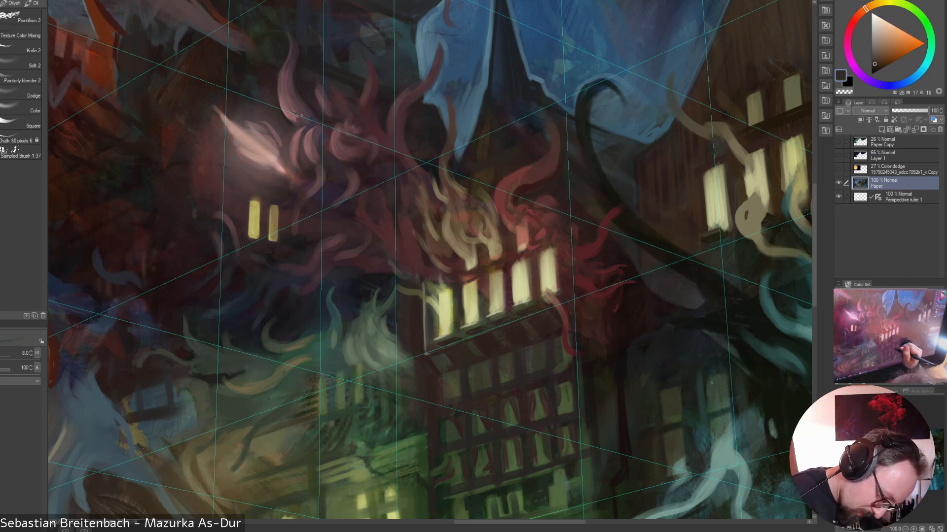
pyautogui.keyDown('alt'); pyautogui.click(560, 395); pyautogui.keyUp('alt')
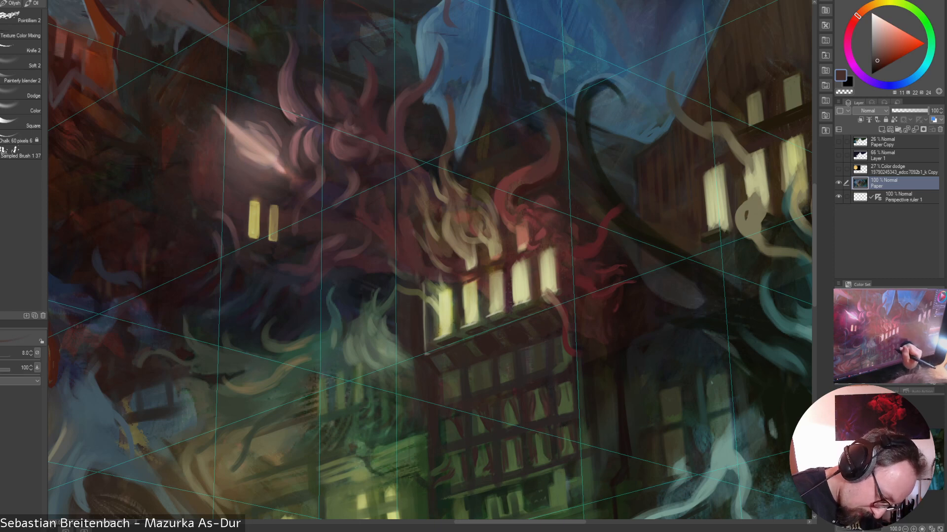
pyautogui.keyDown('alt'); pyautogui.click(571, 391); pyautogui.keyUp('alt')
pyautogui.moveTo(569, 385); pyautogui.dragTo(571, 406)
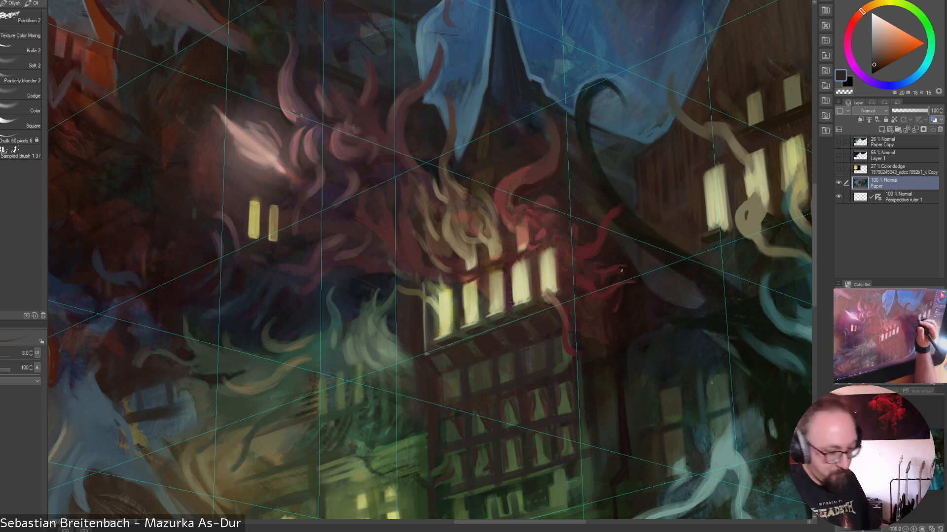
# Redefine the bars around the topmost unlit row's panes with sampled dark browns, setting the brush to 9
pyautogui.keyDown('alt'); pyautogui.click(557, 367); pyautogui.keyUp('alt')
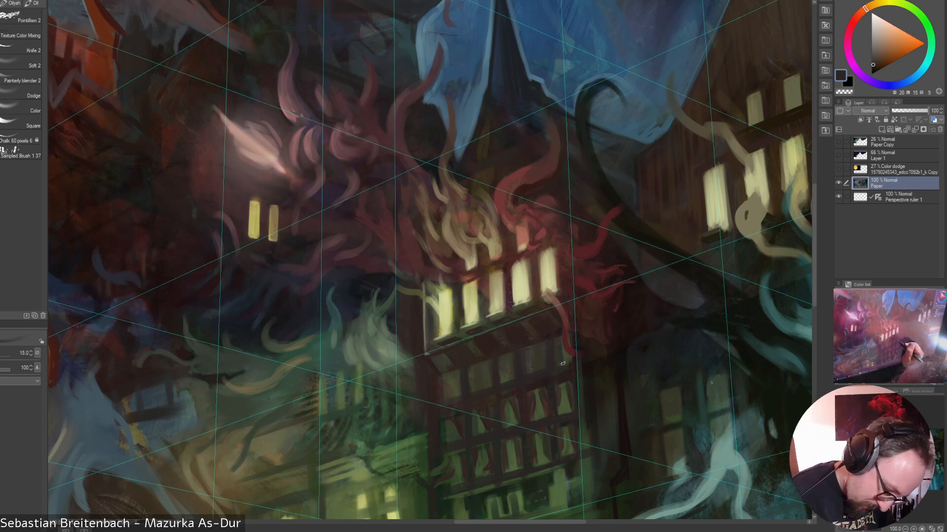
pyautogui.press('[')
pyautogui.press('[')
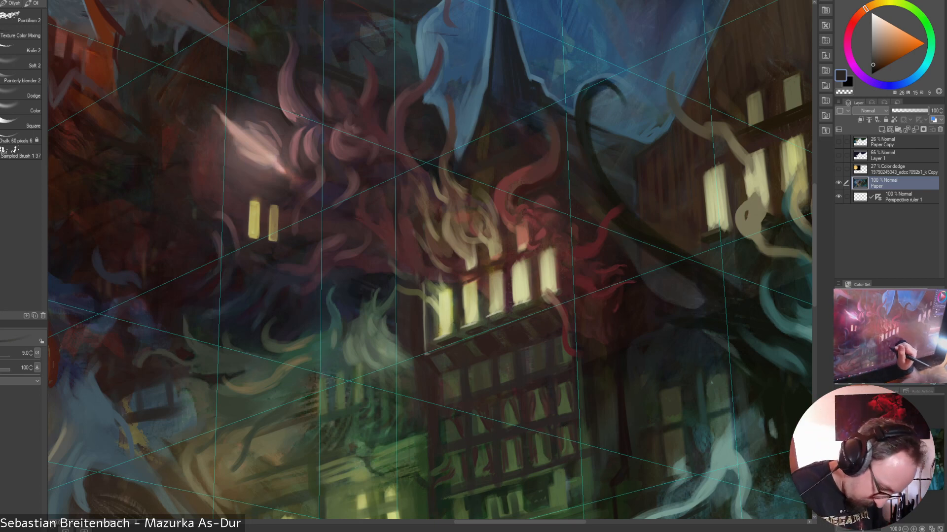
pyautogui.keyDown('alt'); pyautogui.click(464, 366); pyautogui.keyUp('alt')
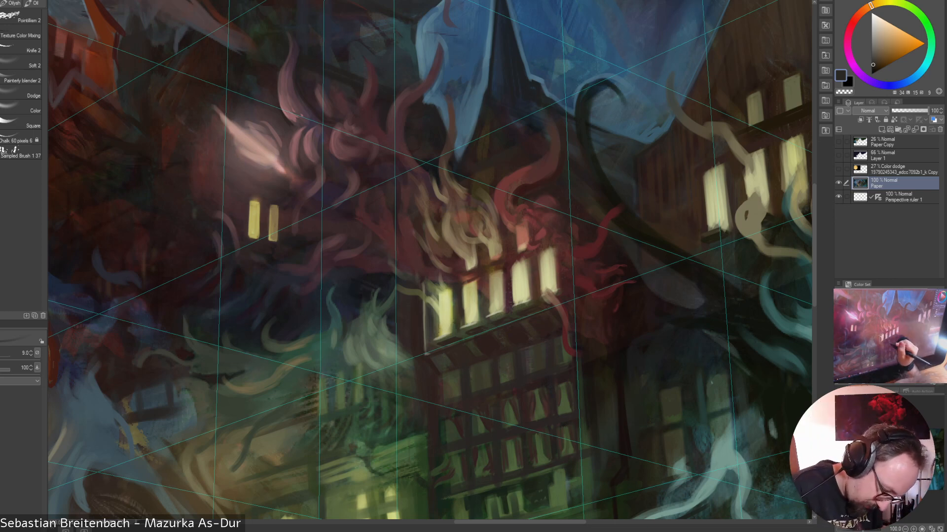
# Repaint the middle pane of the topmost unlit row with sampled greens, shaping its edges at brush size 9
pyautogui.keyDown('alt'); pyautogui.click(499, 383); pyautogui.keyUp('alt')
pyautogui.keyDown('alt'); pyautogui.click(510, 372); pyautogui.keyUp('alt')
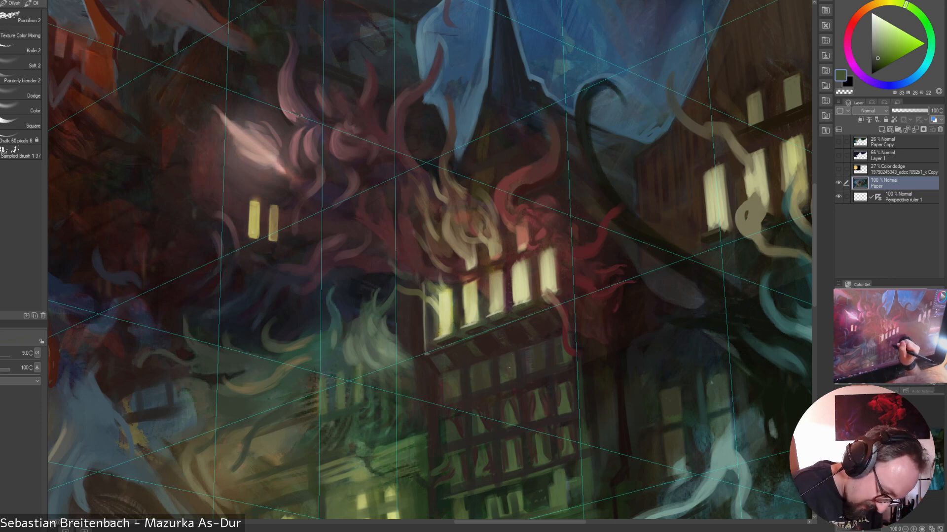
pyautogui.keyDown('alt'); pyautogui.click(498, 360); pyautogui.keyUp('alt')
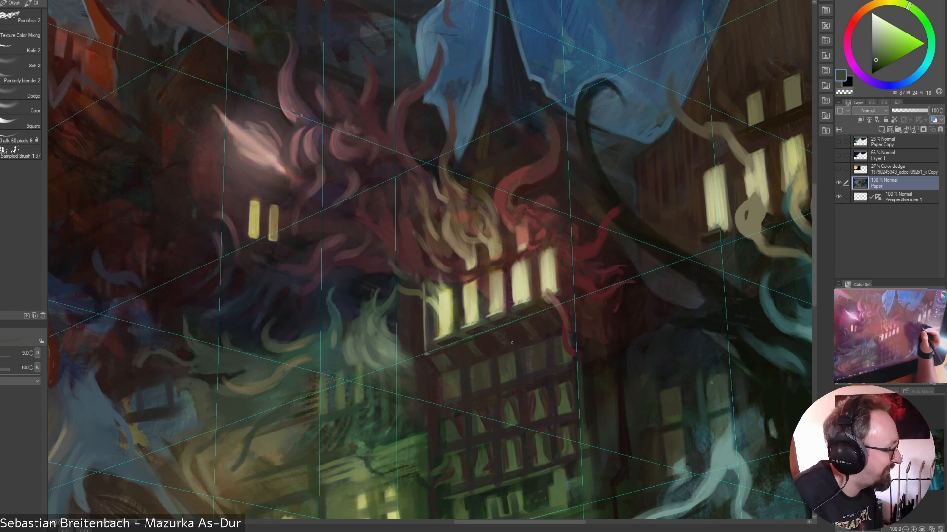
pyautogui.keyDown('alt'); pyautogui.click(507, 369); pyautogui.keyUp('alt')
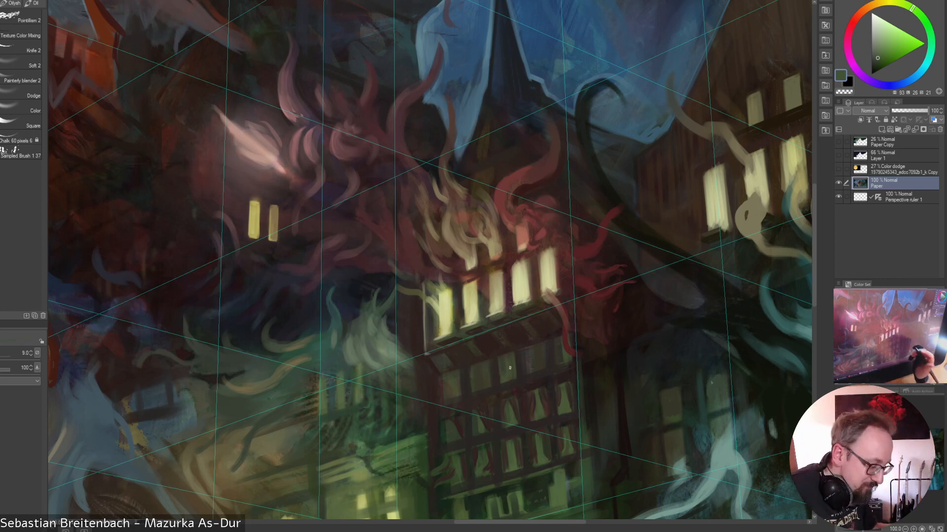
# Shape the two left panes of the topmost unlit row with curved edges in sampled green and dark red-brown
pyautogui.keyDown('alt'); pyautogui.click(513, 413); pyautogui.keyUp('alt')
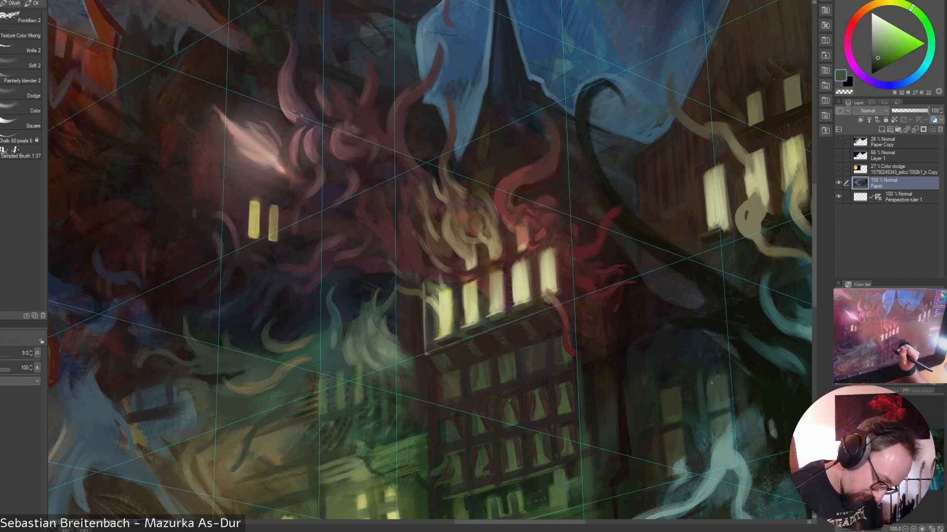
pyautogui.keyDown('alt'); pyautogui.click(498, 397); pyautogui.keyUp('alt')
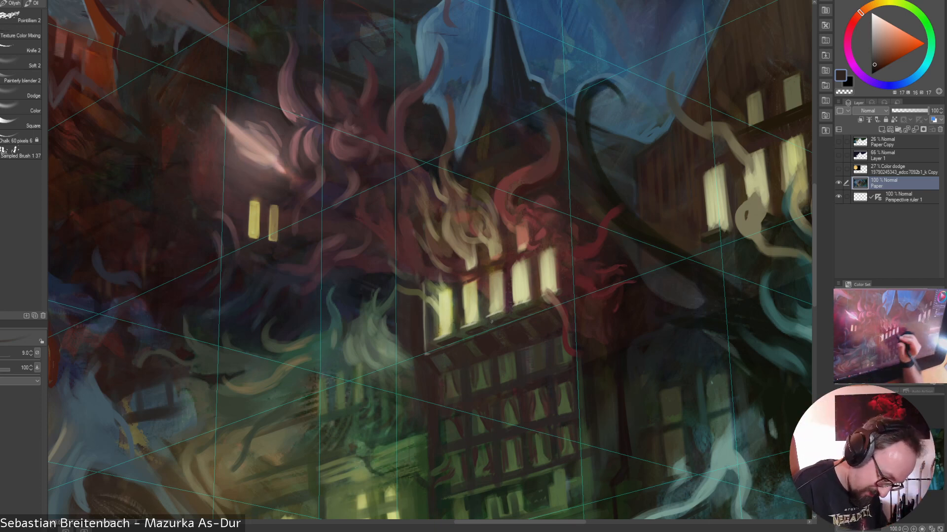
pyautogui.keyDown('alt'); pyautogui.click(440, 387); pyautogui.keyUp('alt')
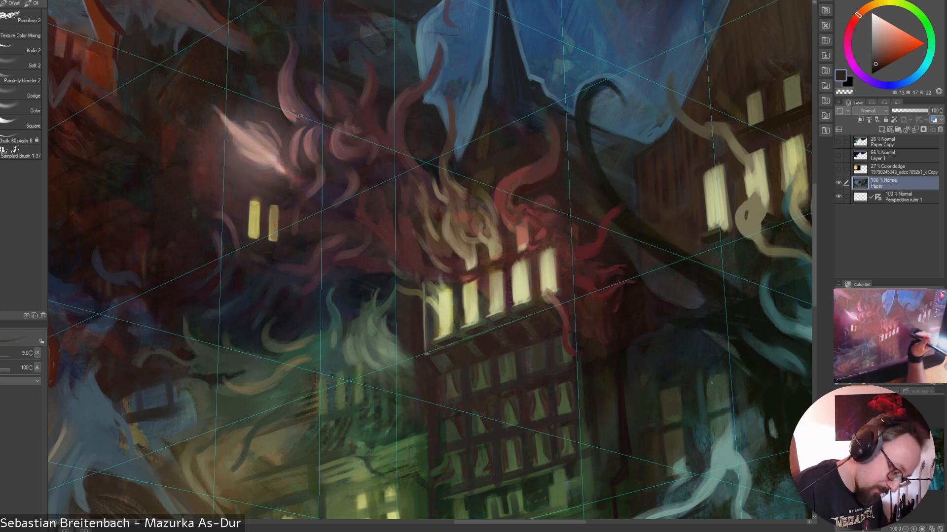
# Refine the unlit window panes with sampled and slightly lightened greens and dark brown, and hide the perspective ruler
pyautogui.keyDown('alt'); pyautogui.click(509, 412); pyautogui.keyUp('alt')
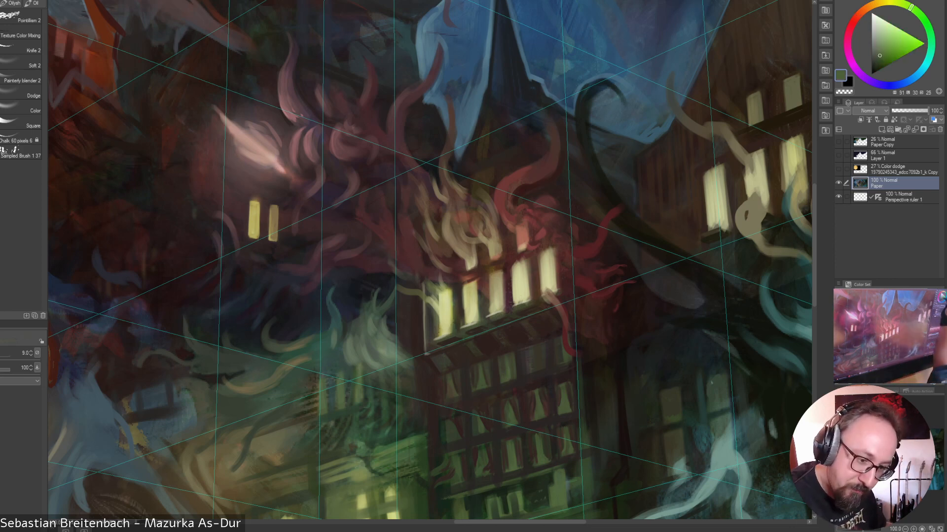
pyautogui.click(883, 53)
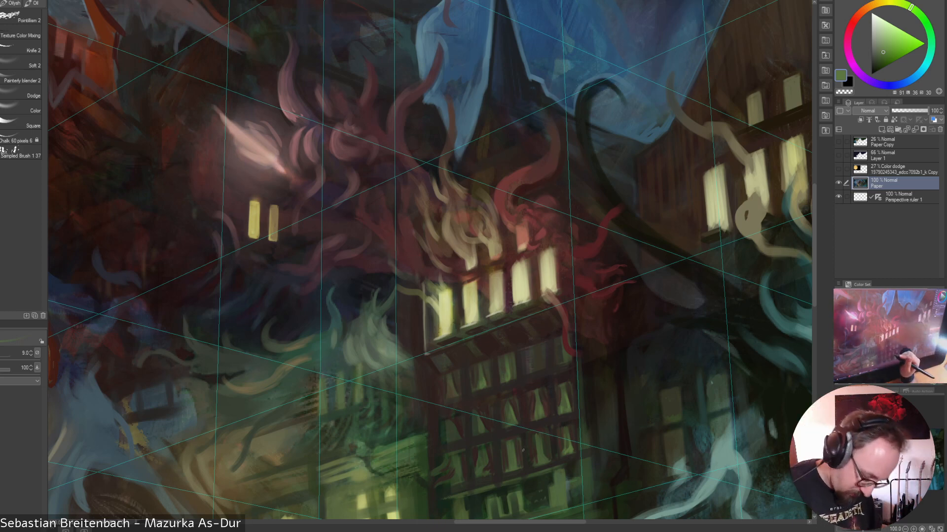
pyautogui.keyDown('alt'); pyautogui.click(512, 442); pyautogui.keyUp('alt')
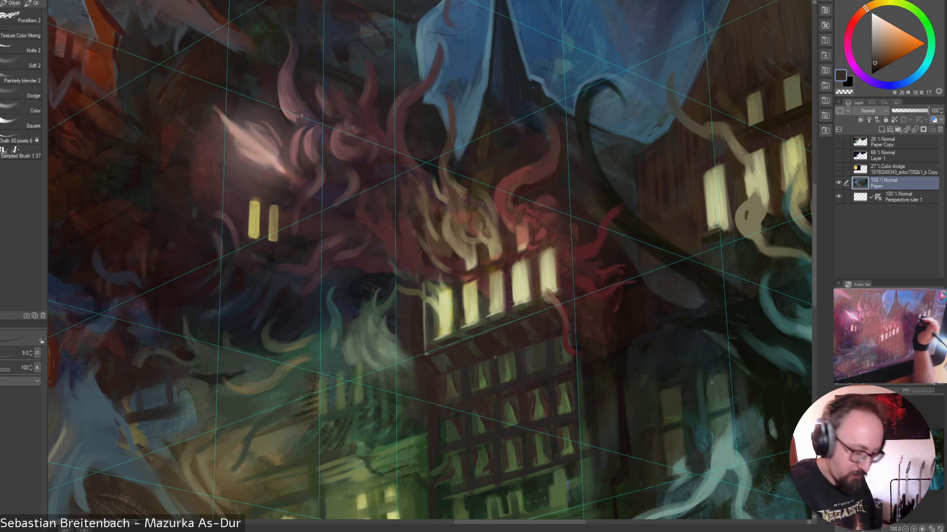
pyautogui.hotkey('ctrl', '0')
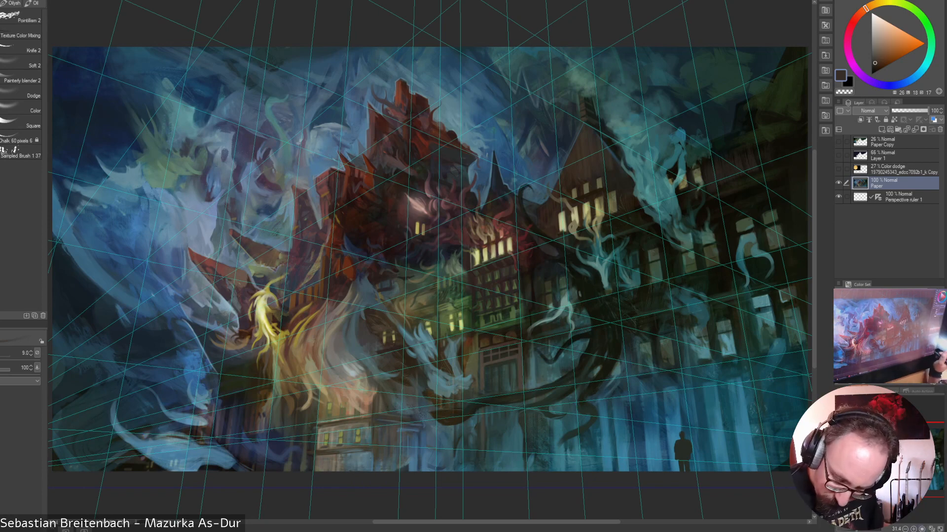
pyautogui.click(838, 197)
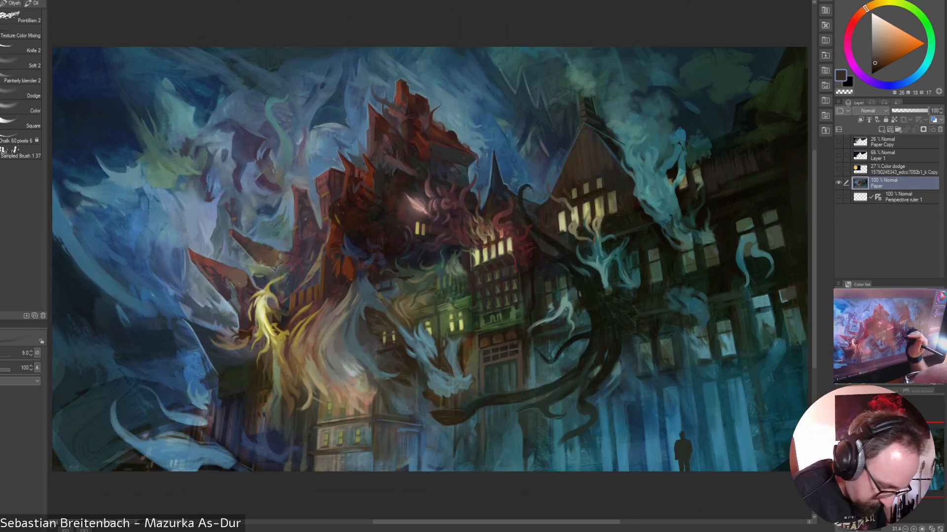
# Touch up the unlit window grid and its outer side with sampled dark and mid greens
pyautogui.keyDown('alt'); pyautogui.click(510, 307); pyautogui.keyUp('alt')
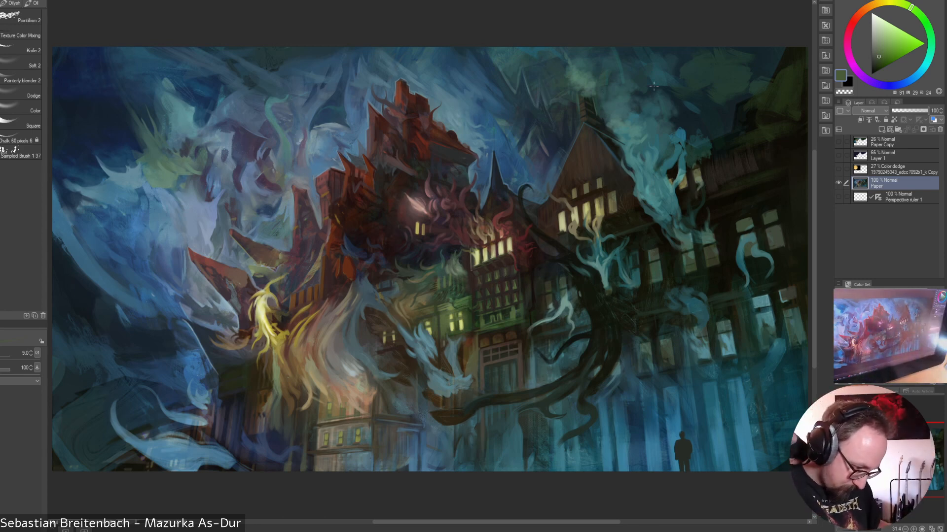
pyautogui.keyDown('alt'); pyautogui.click(478, 306); pyautogui.keyUp('alt')
pyautogui.moveTo(478, 303); pyautogui.dragTo(481, 312)
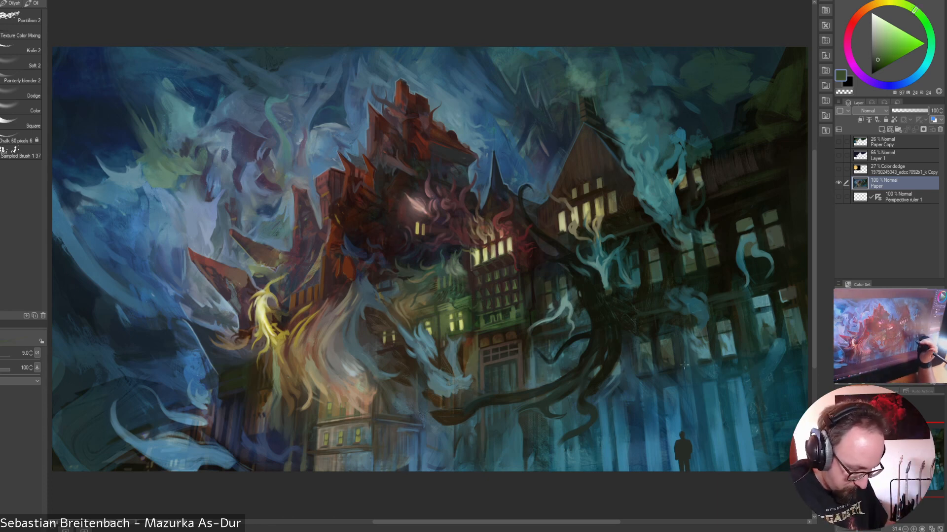
pyautogui.keyDown('alt'); pyautogui.click(470, 305); pyautogui.keyUp('alt')
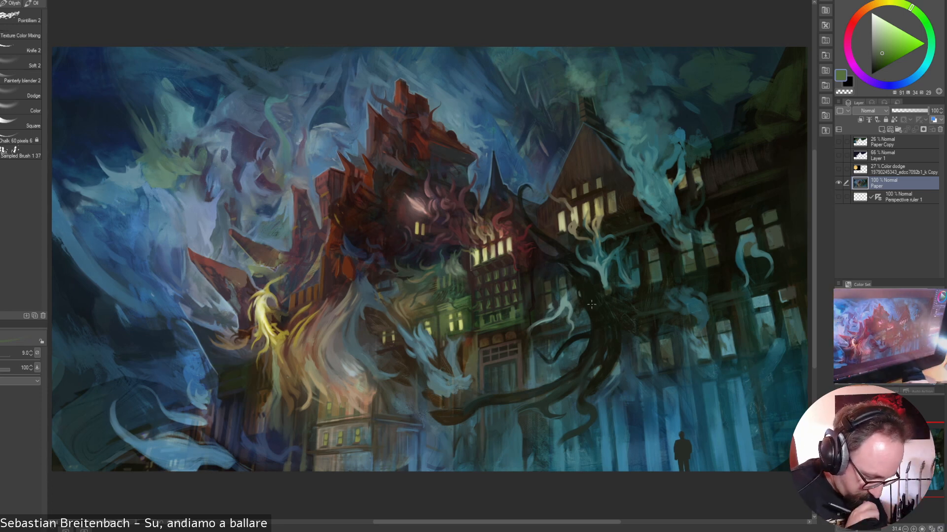
pyautogui.click(838, 197)
pyautogui.click(838, 197)
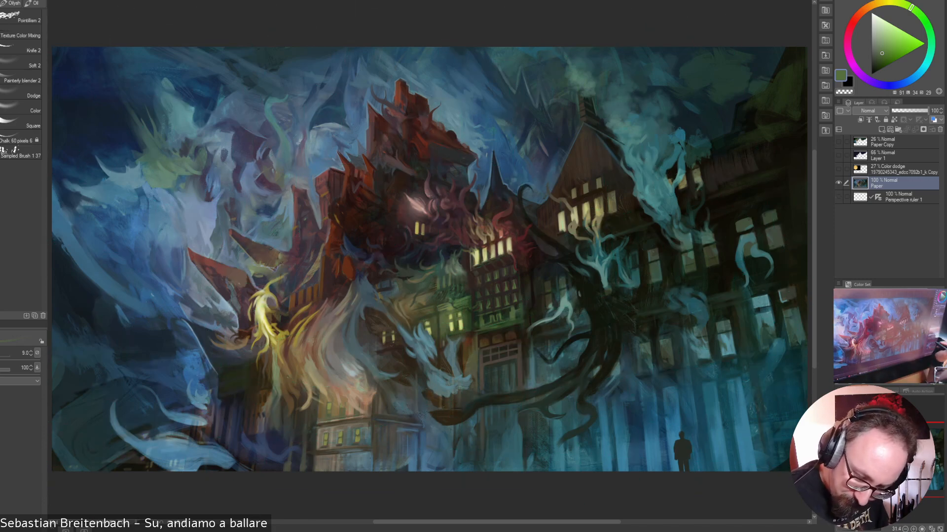
pyautogui.hotkey('ctrl', 'alt', '0')
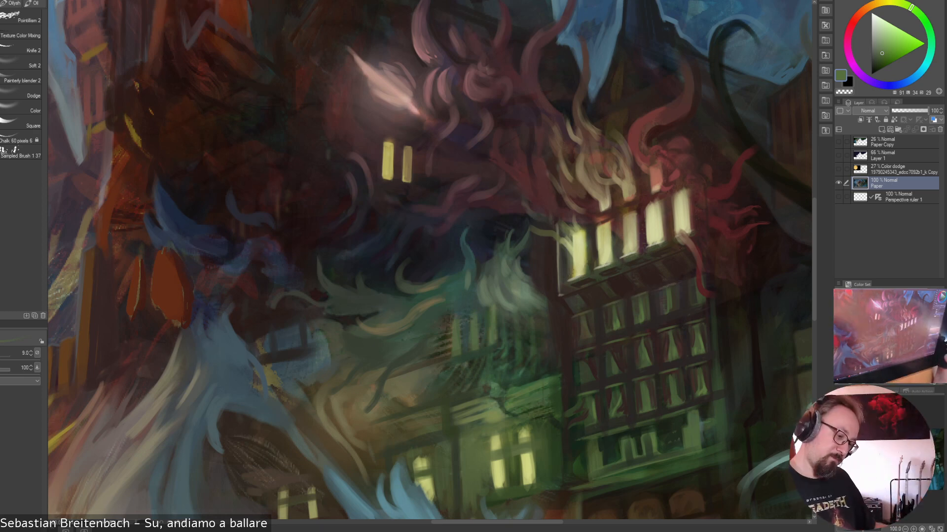
pyautogui.hotkey('ctrl', '0')
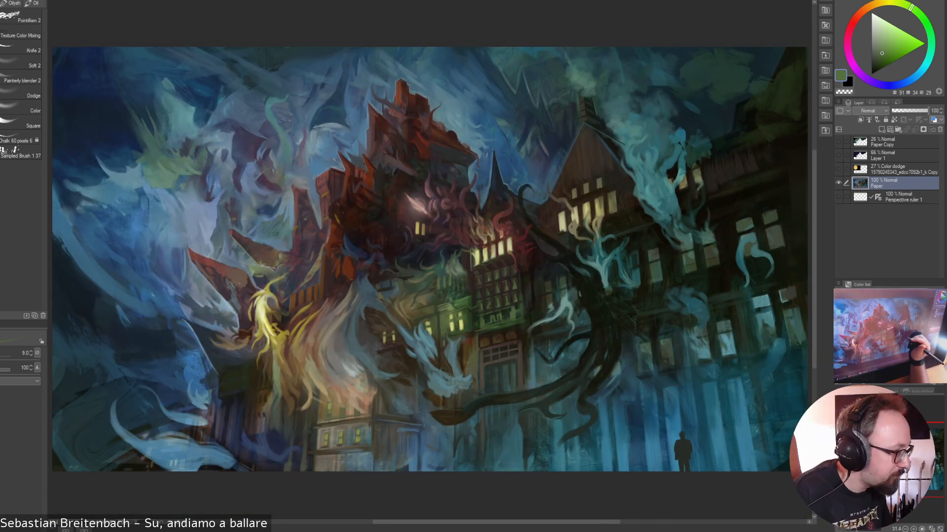
# Brush sampled dark green vertically down the timbered facade's right edge beside the unlit windows at brush size 30
pyautogui.press(']')
pyautogui.press(']')
pyautogui.press(']')
pyautogui.press(']')
pyautogui.press(']')
pyautogui.press(']')
pyautogui.press(']')
pyautogui.press(']')
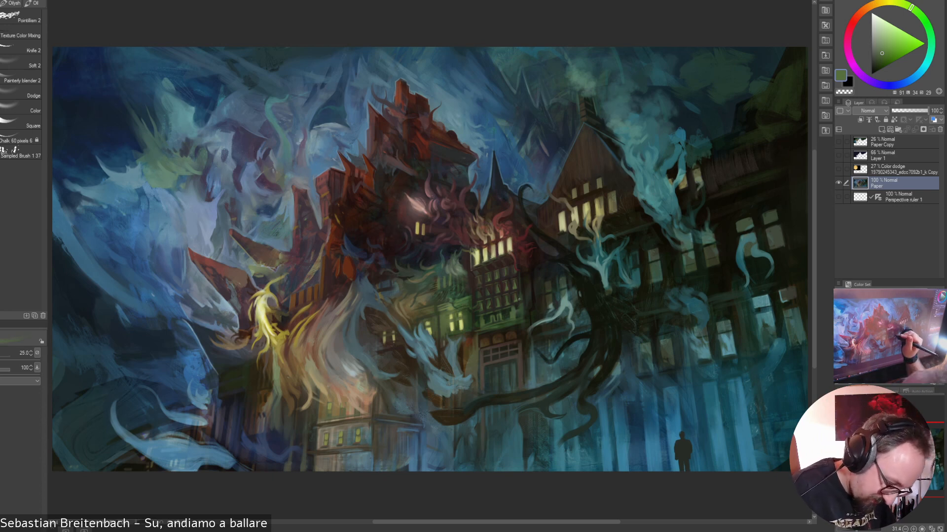
pyautogui.keyDown('alt'); pyautogui.click(517, 299); pyautogui.keyUp('alt')
pyautogui.press(']')
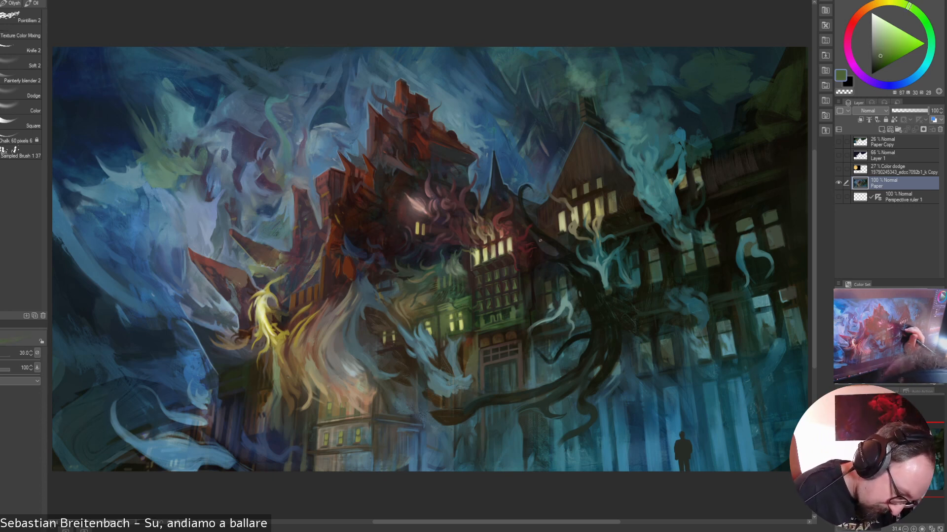
pyautogui.keyDown('alt'); pyautogui.click(518, 297); pyautogui.keyUp('alt')
pyautogui.moveTo(519, 274); pyautogui.dragTo(519, 306)
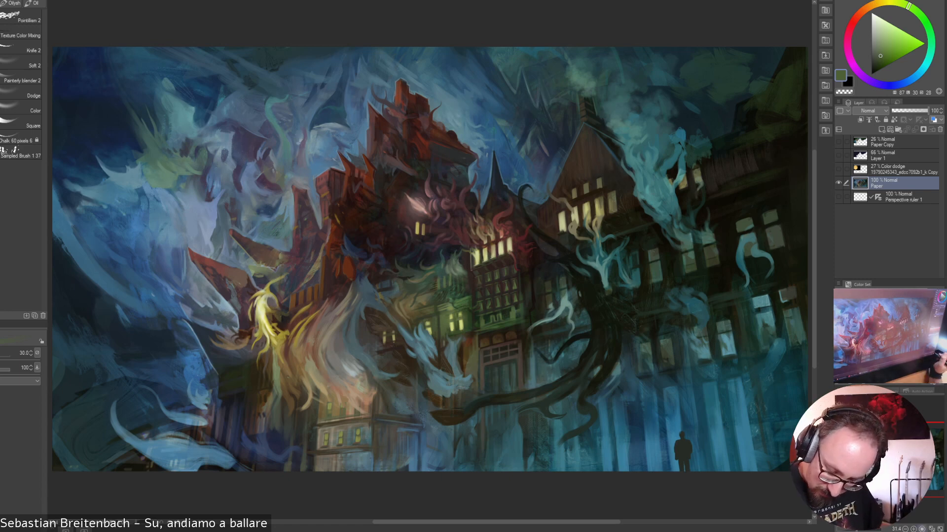
# Glaze sampled dark green over the left end of the lowest unlit window row at 50% opacity and brush size 25
pyautogui.hotkey('ctrl', 'alt', '0')
pyautogui.press('[')
pyautogui.press('[')
pyautogui.press('[')
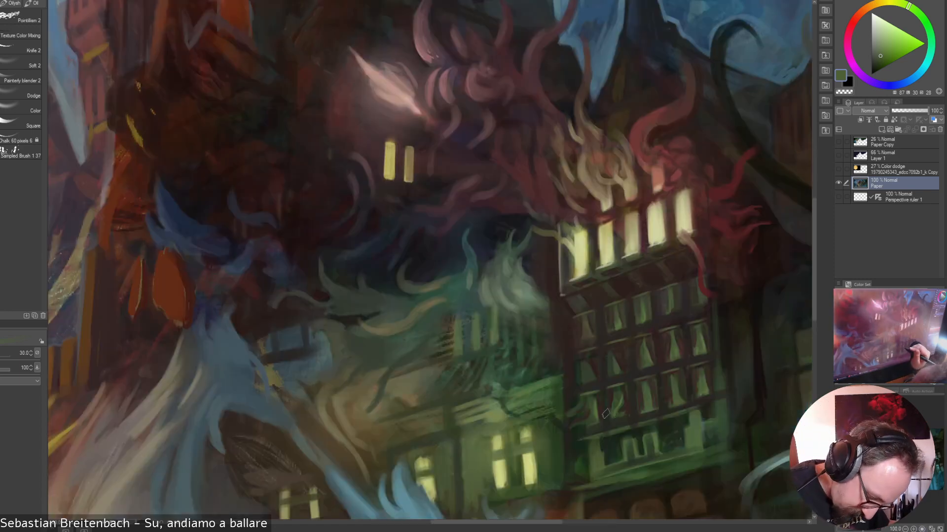
pyautogui.keyDown('alt'); pyautogui.click(594, 412); pyautogui.keyUp('alt')
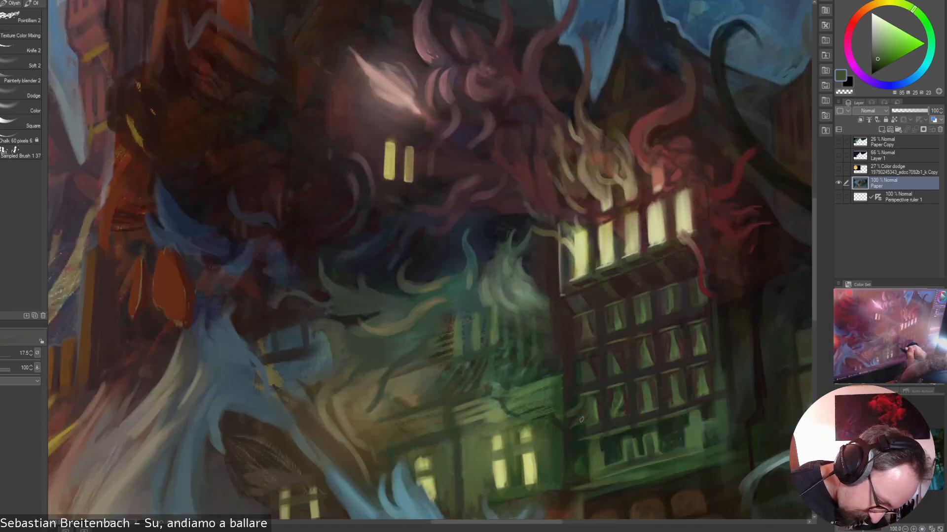
pyautogui.rightClick(656, 383)
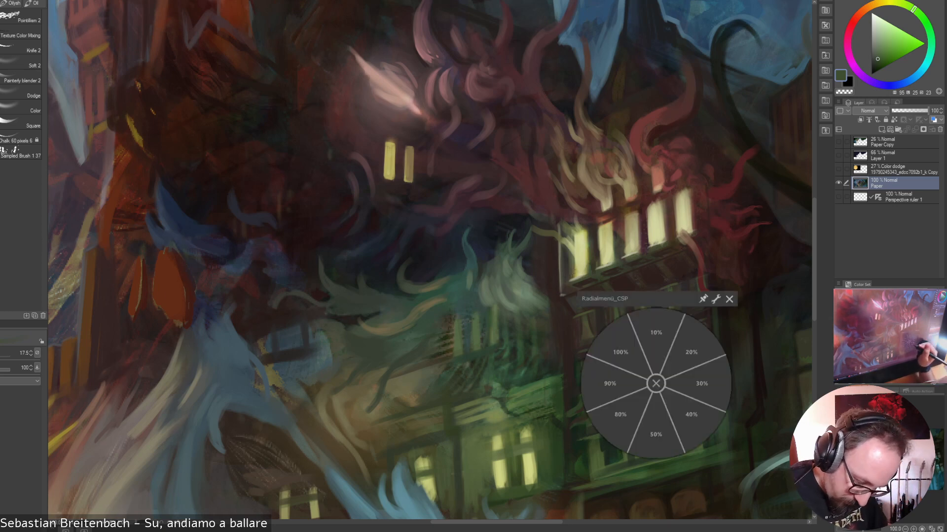
pyautogui.click(655, 435)
pyautogui.press(']')
pyautogui.press(']')
pyautogui.moveTo(578, 423); pyautogui.dragTo(587, 416)
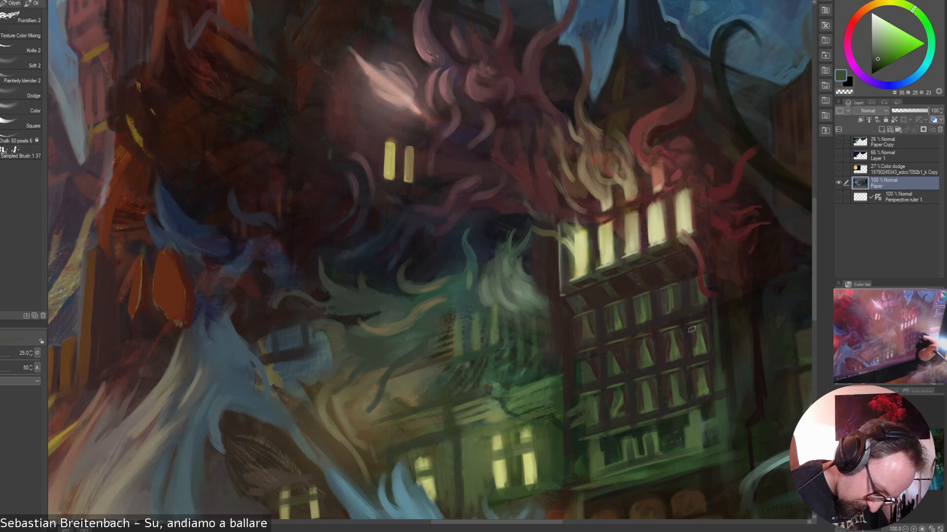
# Try glazing the lowest unlit row's left and middle panes with sampled greens at brush size 15
pyautogui.press('[')
pyautogui.press('[')
pyautogui.press('[')
pyautogui.keyDown('alt'); pyautogui.click(615, 400); pyautogui.keyUp('alt')
pyautogui.moveTo(609, 393); pyautogui.dragTo(610, 407)
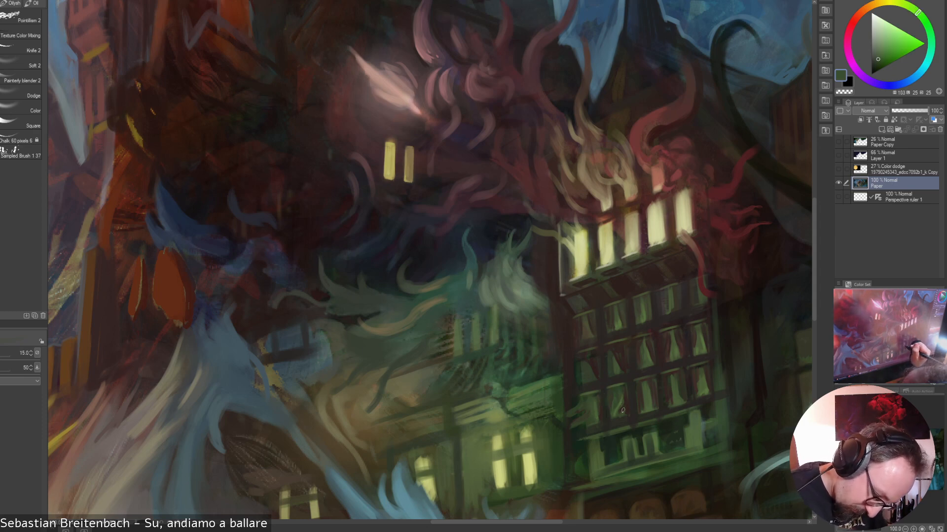
pyautogui.hotkey('ctrl', 'z')
pyautogui.keyDown('alt'); pyautogui.click(615, 401); pyautogui.keyUp('alt')
pyautogui.moveTo(611, 393)
pyautogui.mouseDown()
pyautogui.moveTo(612, 407)
pyautogui.moveTo(622, 389)
pyautogui.mouseUp()
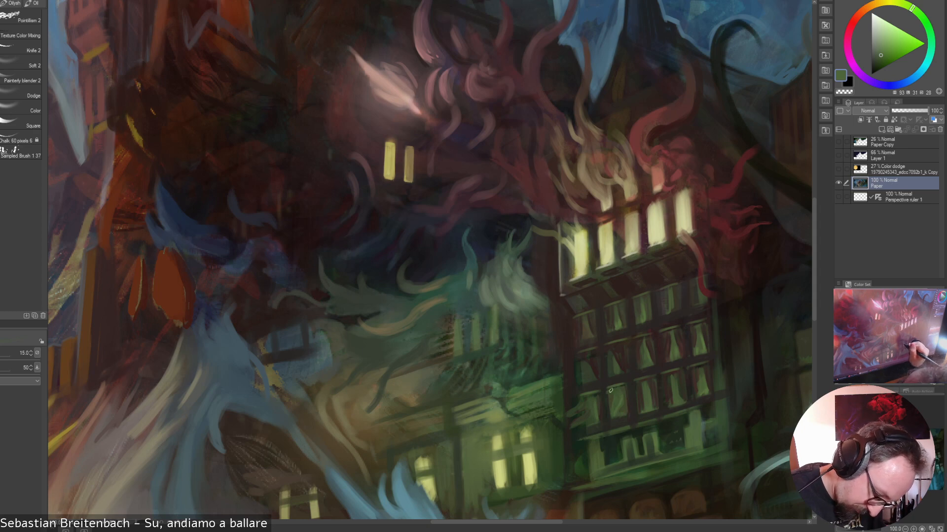
pyautogui.moveTo(611, 390)
pyautogui.mouseDown()
pyautogui.moveTo(610, 398)
pyautogui.moveTo(640, 408)
pyautogui.moveTo(654, 387)
pyautogui.mouseUp()
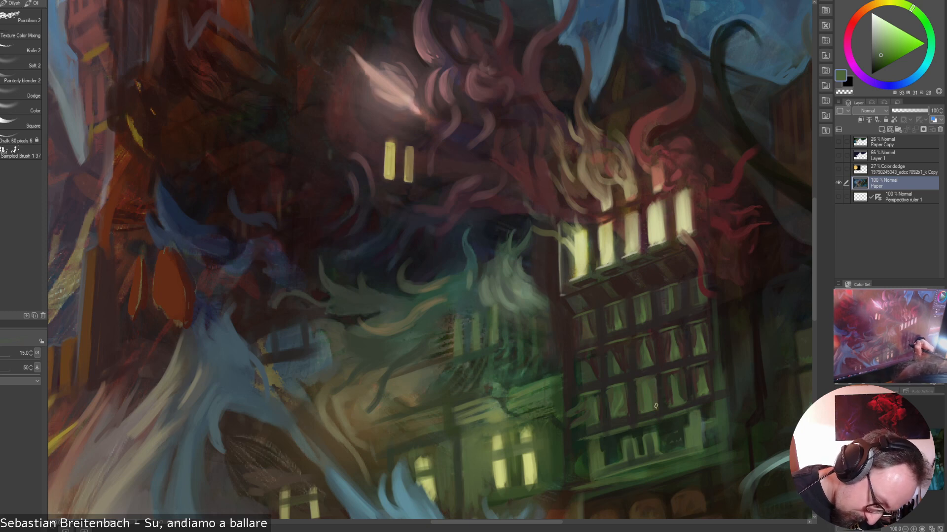
pyautogui.hotkey('ctrl', 'z')
pyautogui.hotkey('ctrl', 'z')
pyautogui.hotkey('ctrl', 'z')
# Lower the brush opacity to 30% and soften the unlit windows' curtain shapes with muted green
pyautogui.rightClick(758, 353)
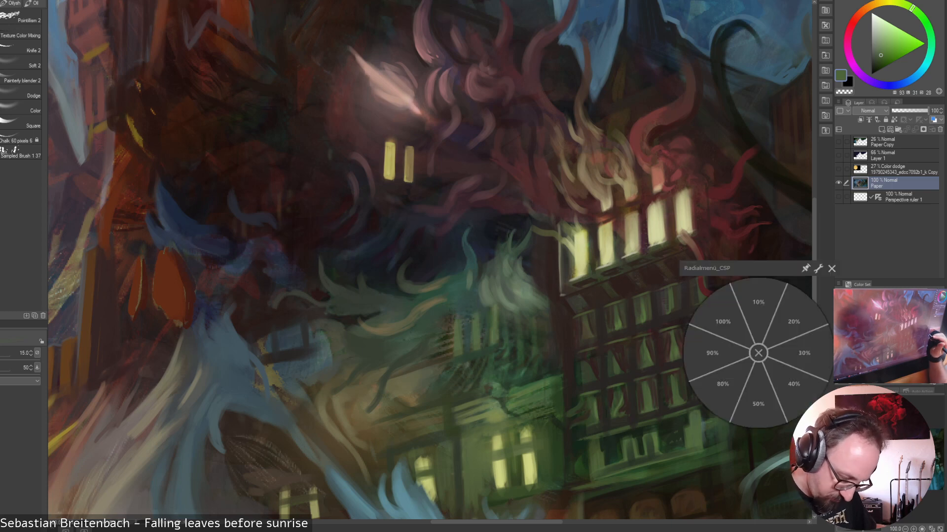
pyautogui.click(804, 353)
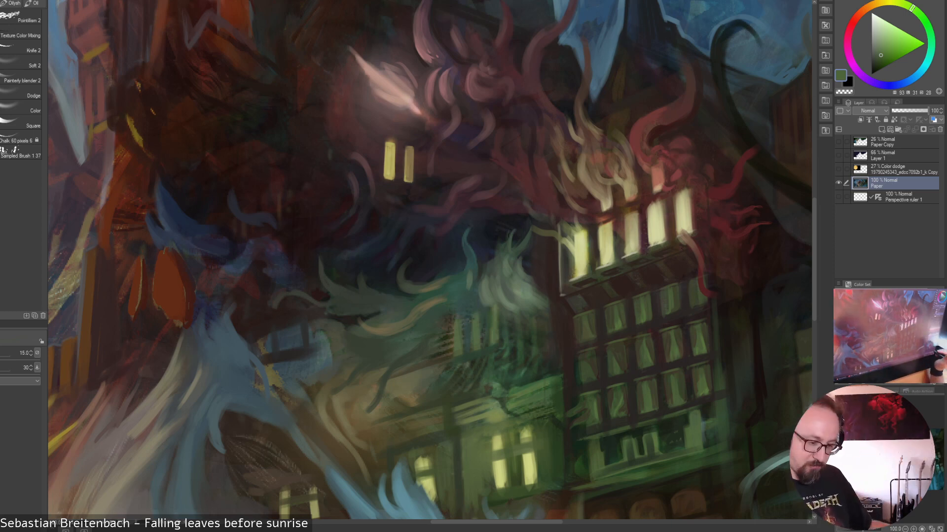
pyautogui.hotkey('ctrl', '0')
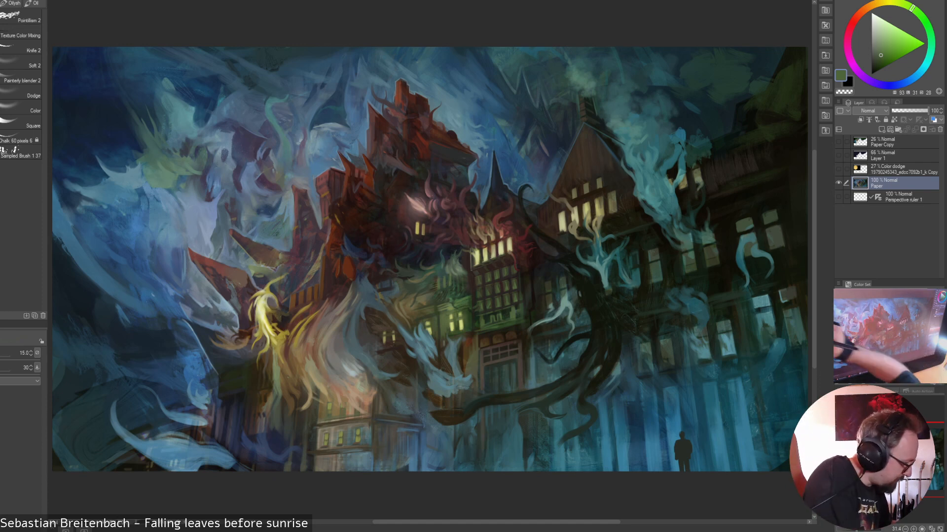
# Rework the area beneath the green facades, around the reddish post, with sampled dark green and browns
pyautogui.keyDown('alt'); pyautogui.click(458, 323); pyautogui.keyUp('alt')
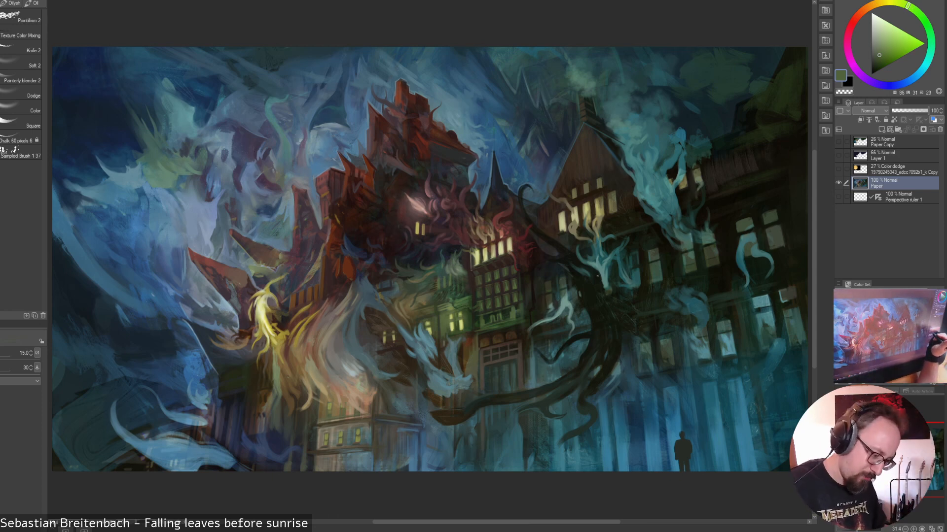
pyautogui.keyDown('alt'); pyautogui.click(450, 356); pyautogui.keyUp('alt')
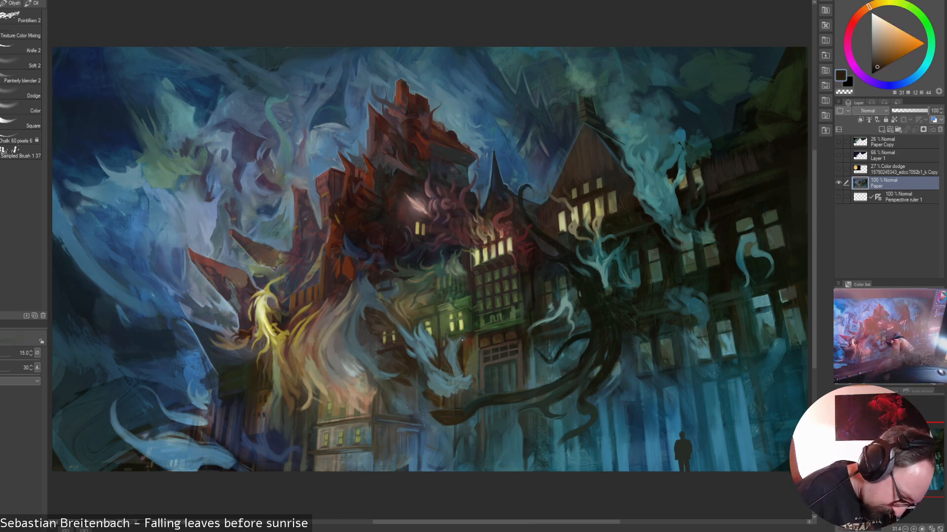
pyautogui.keyDown('alt'); pyautogui.click(465, 351); pyautogui.keyUp('alt')
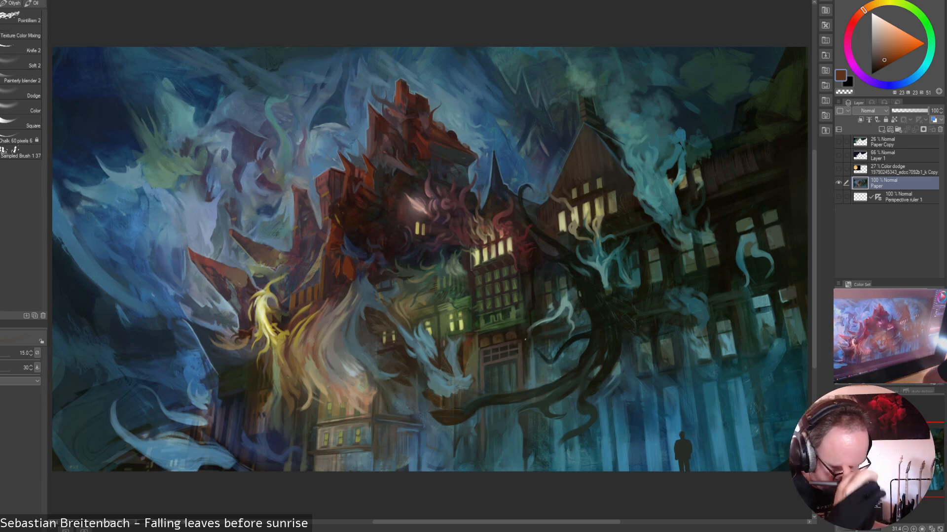
pyautogui.keyDown('alt'); pyautogui.click(483, 338); pyautogui.keyUp('alt')
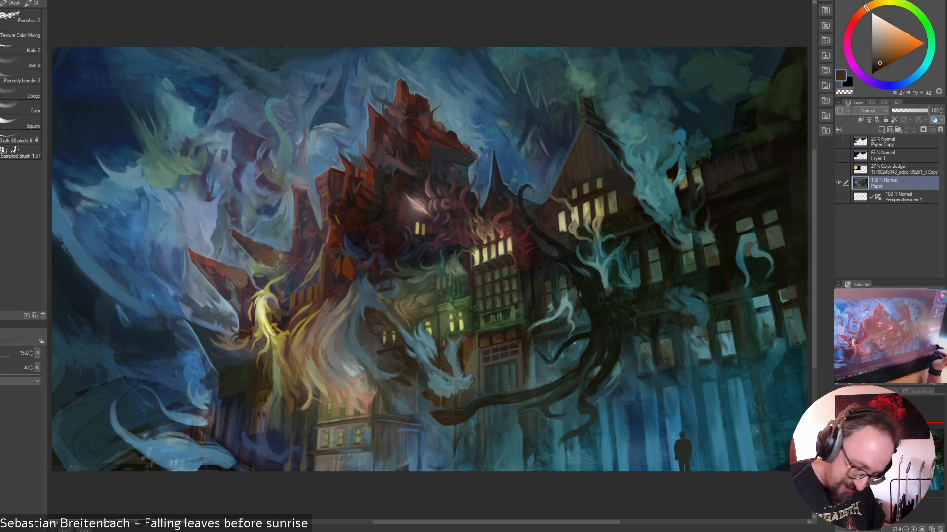
# Define the arched panels above the ground-floor window grid with sampled dark and warm browns at brush size 8
pyautogui.hotkey('ctrl', 'alt', '0')
pyautogui.moveTo(611, 444); pyautogui.dragTo(528, 379)
pyautogui.keyDown('alt'); pyautogui.click(536, 448); pyautogui.keyUp('alt')
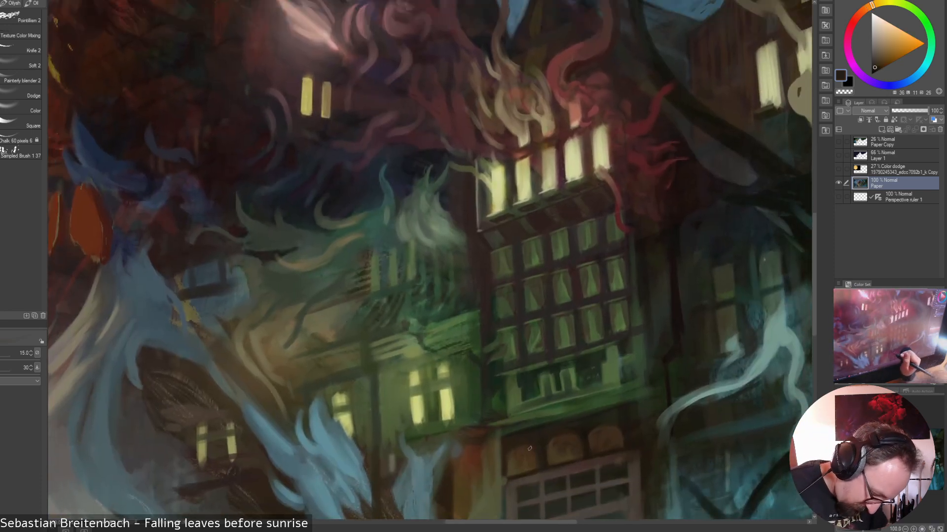
pyautogui.press('[')
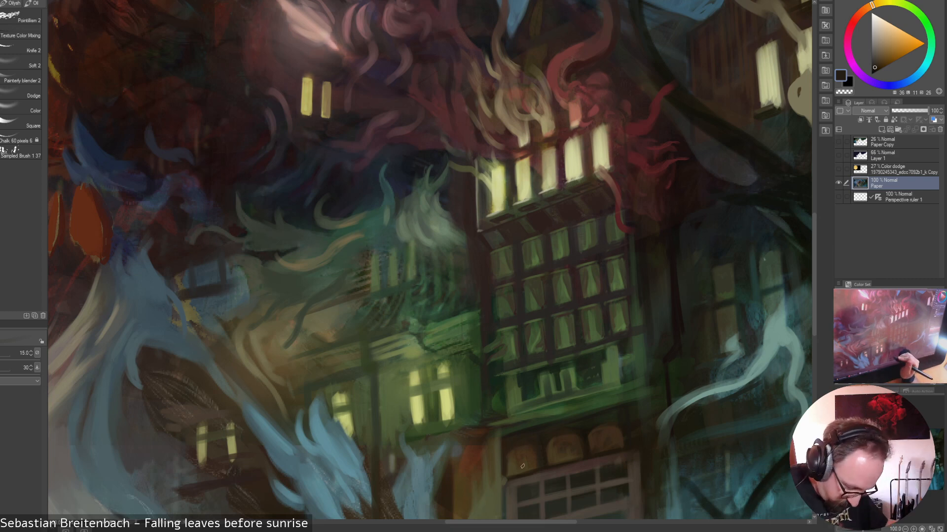
pyautogui.keyDown('alt'); pyautogui.click(507, 455); pyautogui.keyUp('alt')
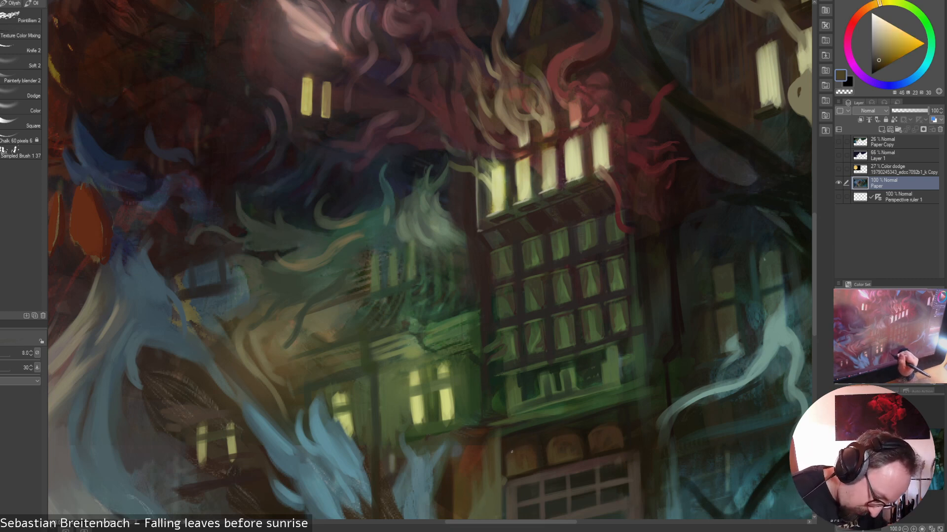
pyautogui.keyDown('alt'); pyautogui.click(549, 445); pyautogui.keyUp('alt')
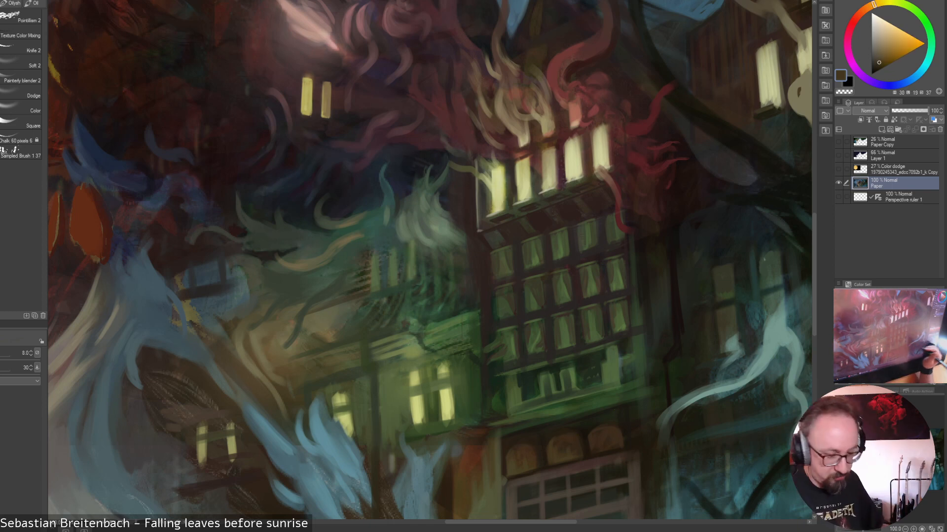
# Show the perspective ruler and rework the ground-floor band around the arched panels with sampled dark brown at brush size 15
pyautogui.press(']')
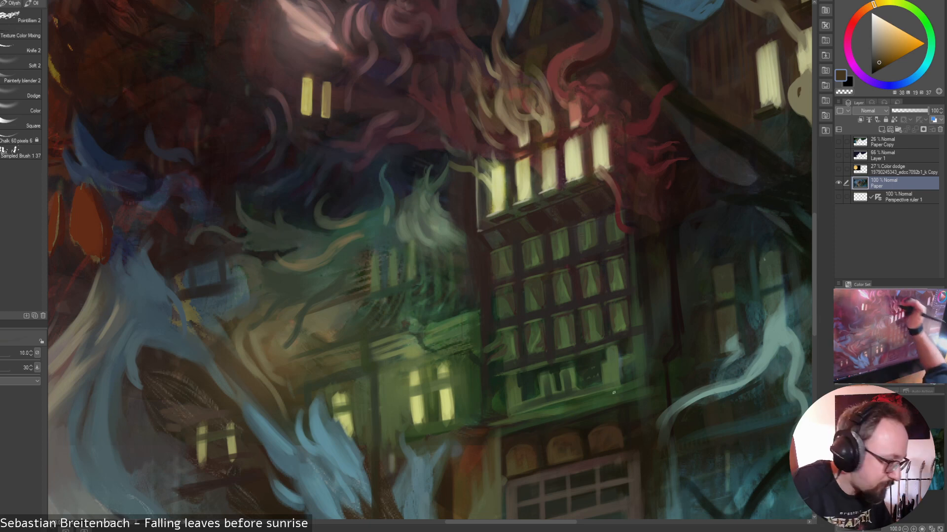
pyautogui.click(838, 197)
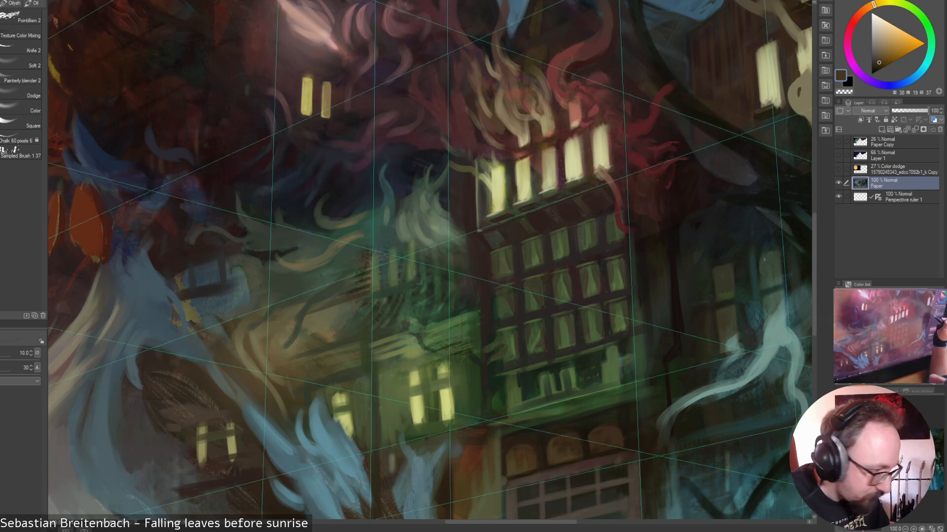
pyautogui.press(']')
pyautogui.press(']')
pyautogui.press(']')
pyautogui.press(']')
pyautogui.press(']')
pyautogui.press(']')
pyautogui.press(']')
pyautogui.press(']')
pyautogui.press('[')
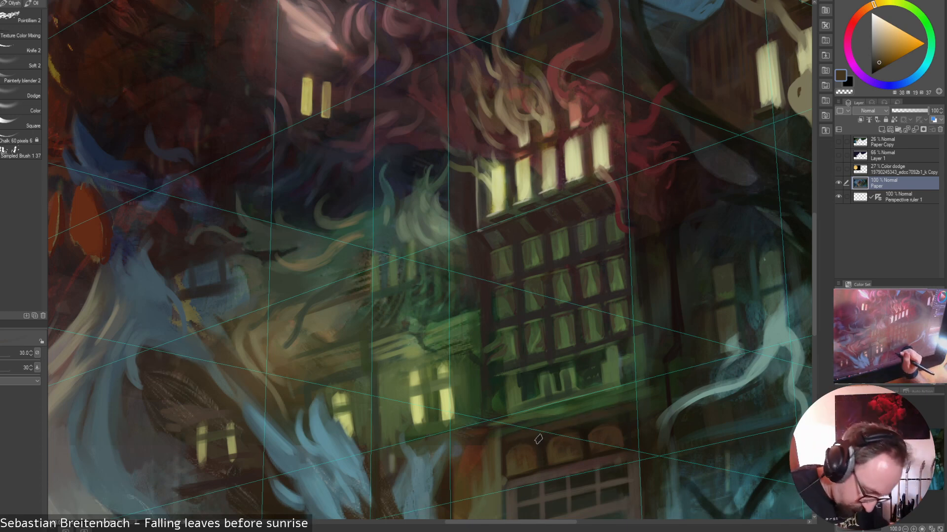
pyautogui.press('[')
pyautogui.press('[')
pyautogui.press('[')
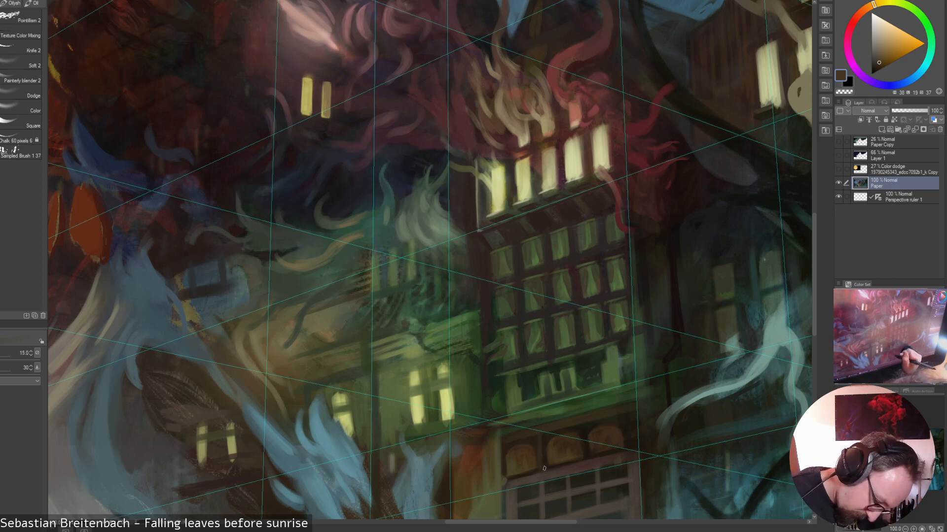
pyautogui.keyDown('alt'); pyautogui.click(586, 444); pyautogui.keyUp('alt')
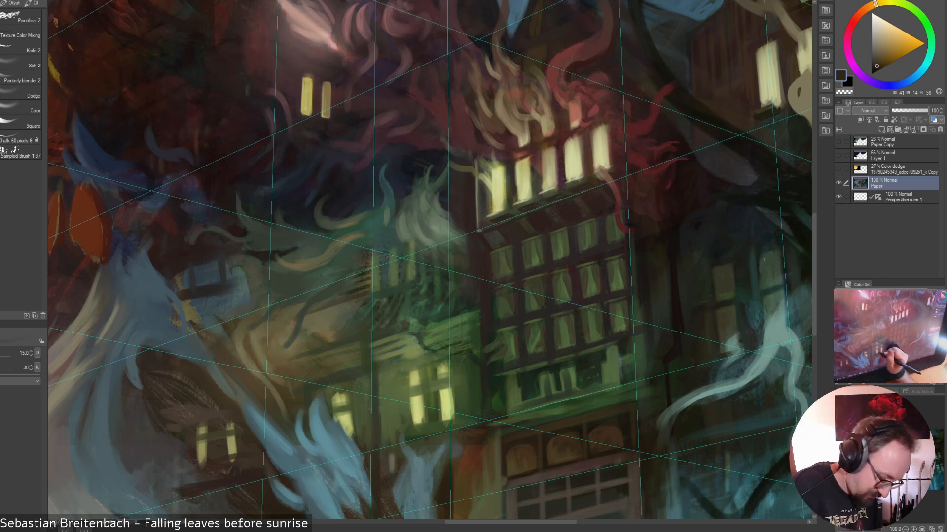
# Touch up the facade's windows and frames with sampled pale yellow, greens and dark browns at brush size 7, raising opacity to 100%
pyautogui.keyDown('alt'); pyautogui.click(446, 406); pyautogui.keyUp('alt')
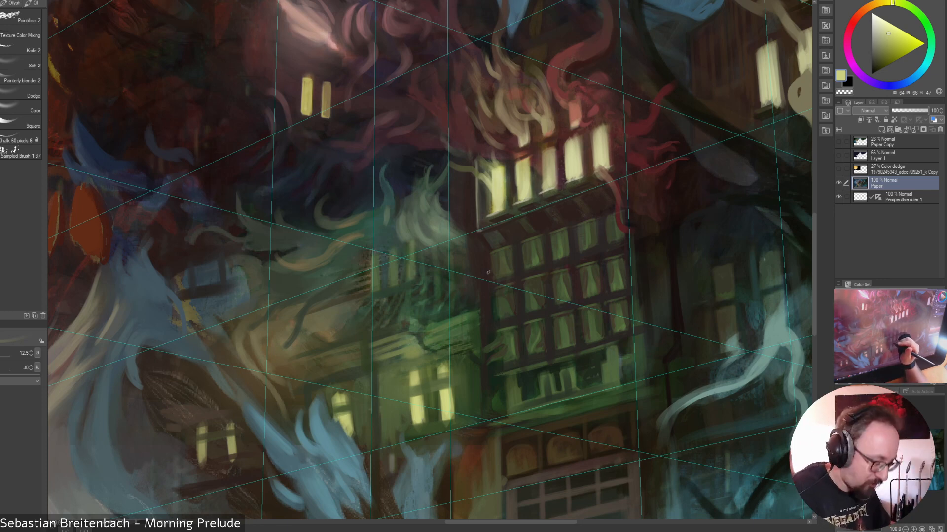
pyautogui.press('[')
pyautogui.press('[')
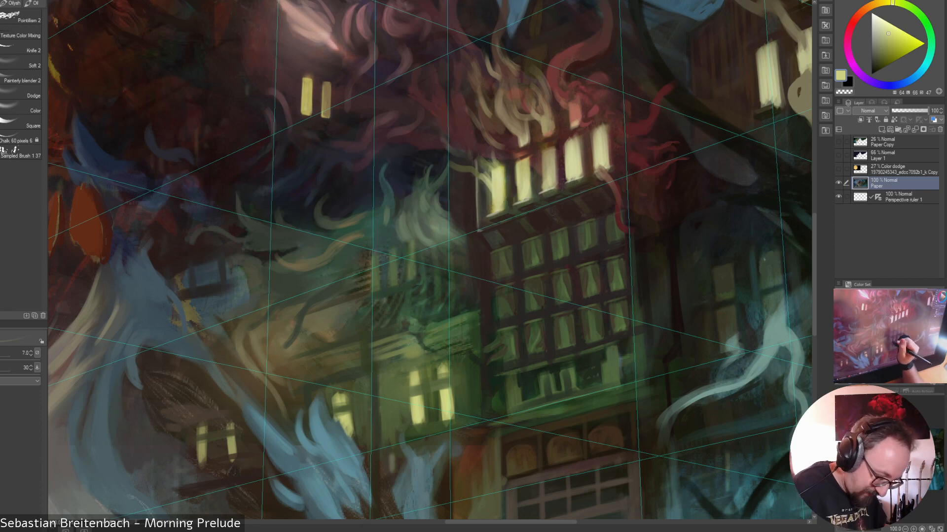
pyautogui.keyDown('alt'); pyautogui.click(510, 342); pyautogui.keyUp('alt')
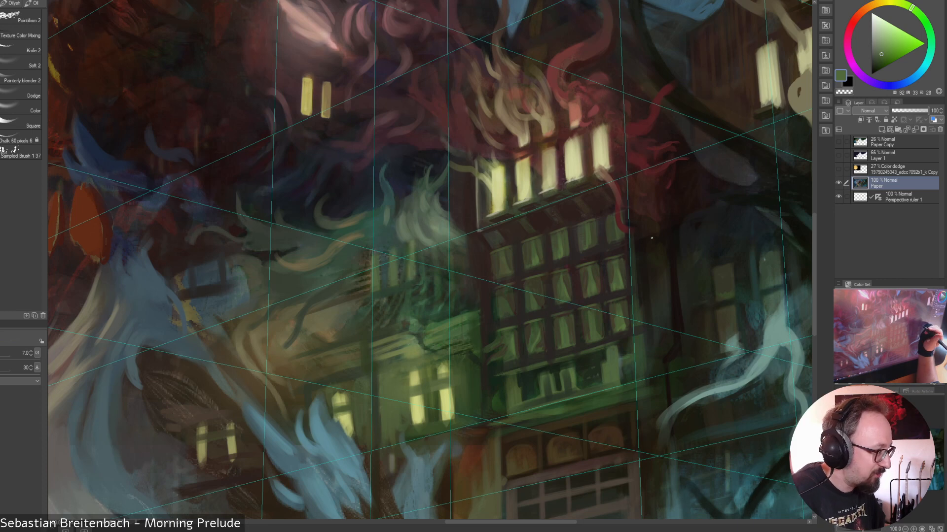
pyautogui.rightClick(651, 238)
pyautogui.click(615, 206)
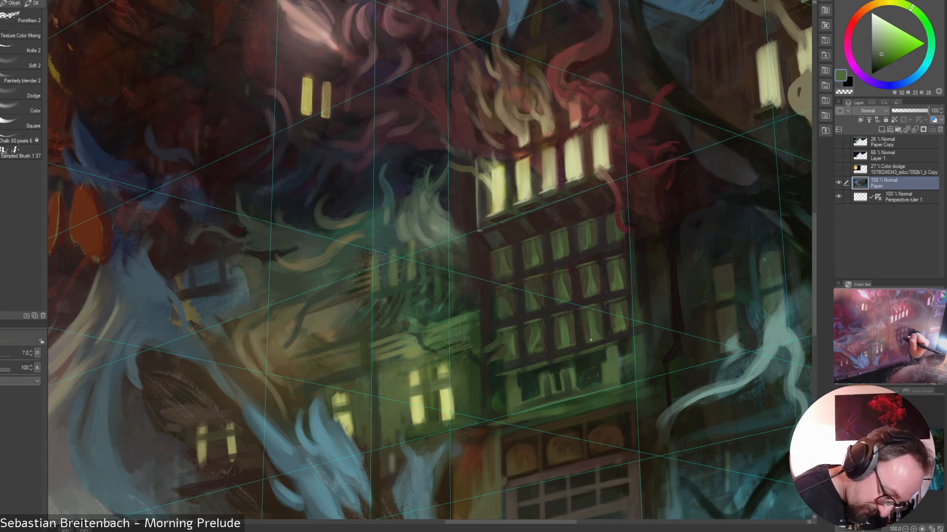
pyautogui.keyDown('alt'); pyautogui.click(586, 305); pyautogui.keyUp('alt')
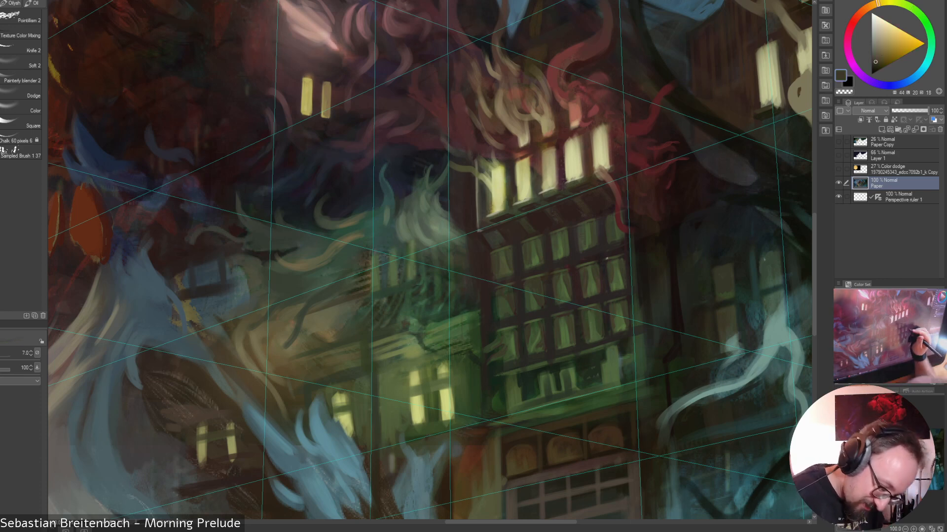
pyautogui.keyDown('alt'); pyautogui.click(565, 293); pyautogui.keyUp('alt')
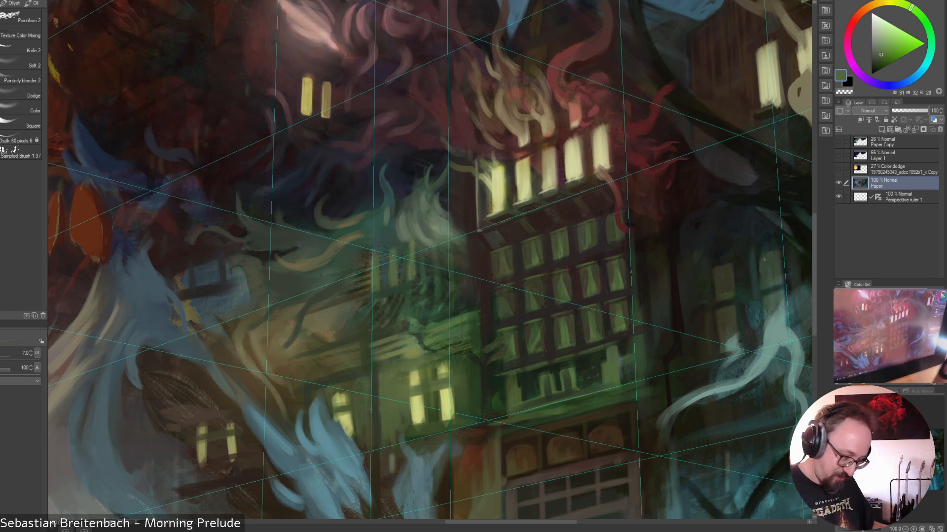
pyautogui.keyDown('alt'); pyautogui.click(556, 370); pyautogui.keyUp('alt')
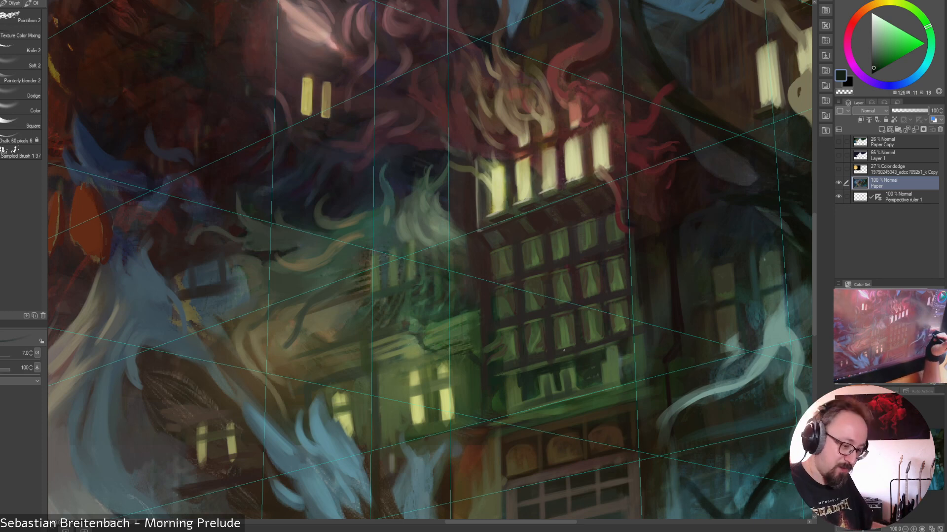
pyautogui.keyDown('alt'); pyautogui.click(519, 387); pyautogui.keyUp('alt')
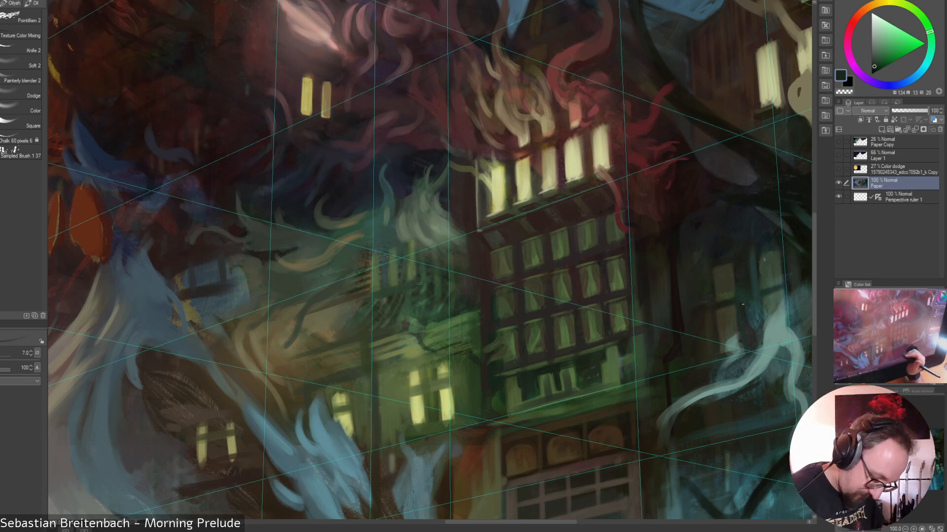
# Paint dark inner contours into the three arched panels and refine the rightmost one with sampled warm and near-black browns
pyautogui.keyDown('alt'); pyautogui.click(554, 445); pyautogui.keyUp('alt')
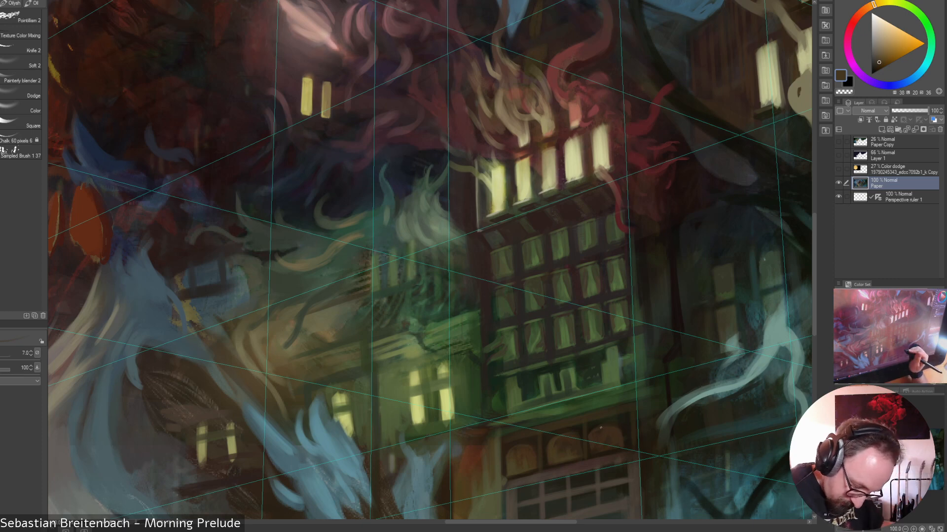
pyautogui.keyDown('alt'); pyautogui.click(558, 455); pyautogui.keyUp('alt')
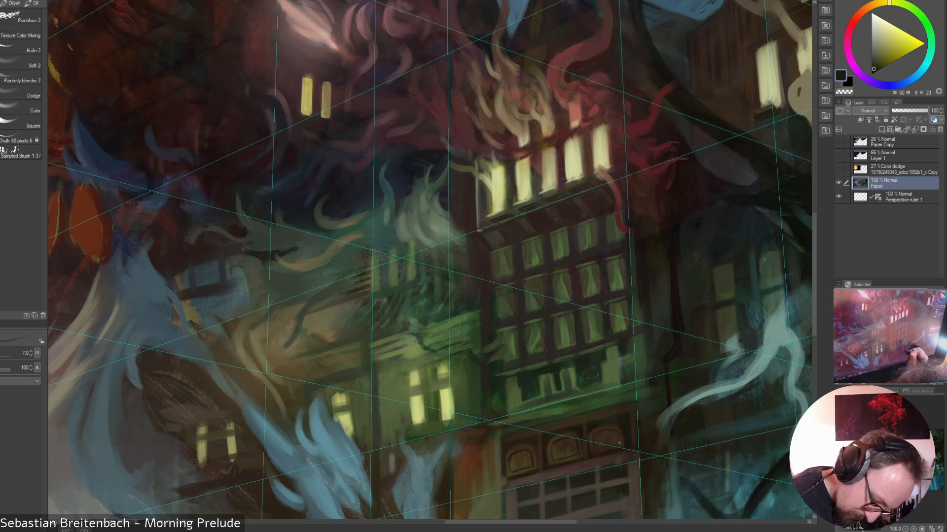
pyautogui.keyDown('alt'); pyautogui.click(620, 429); pyautogui.keyUp('alt')
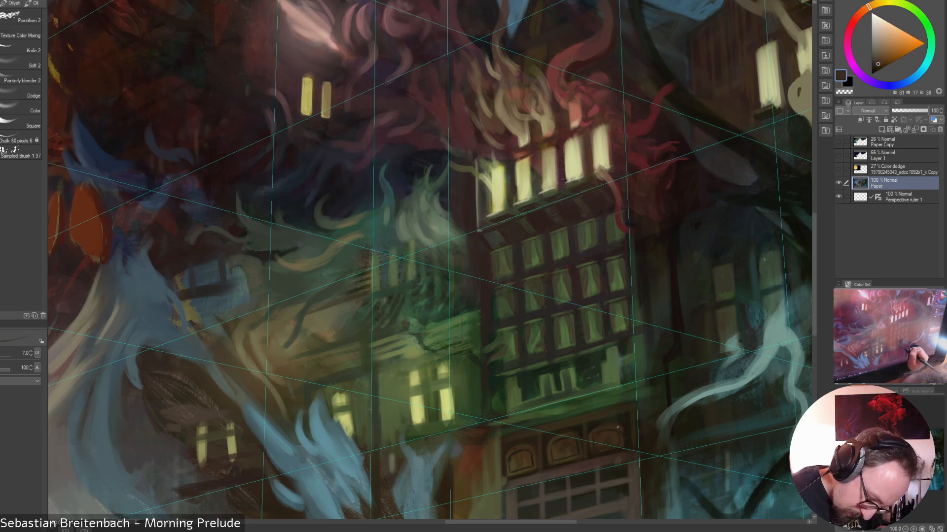
pyautogui.keyDown('alt'); pyautogui.click(604, 433); pyautogui.keyUp('alt')
pyautogui.keyDown('alt'); pyautogui.click(613, 432); pyautogui.keyUp('alt')
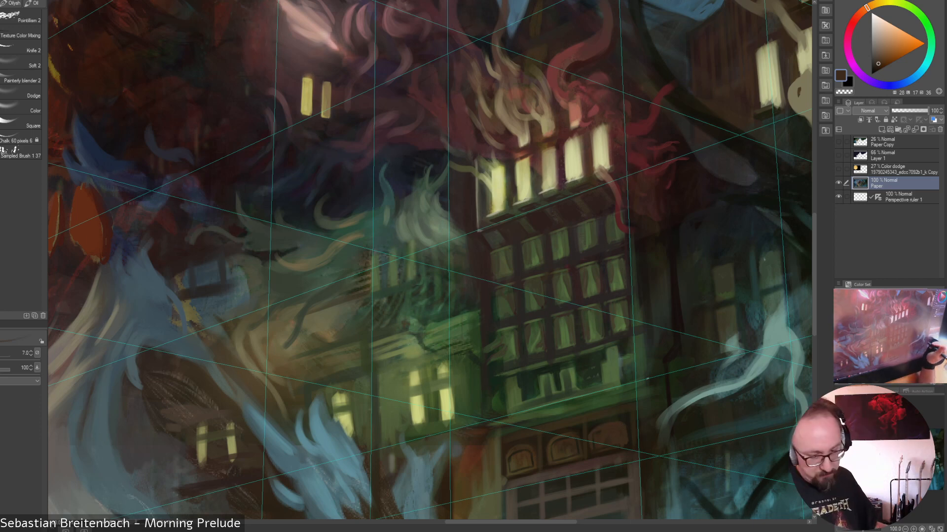
pyautogui.keyDown('alt'); pyautogui.click(593, 434); pyautogui.keyUp('alt')
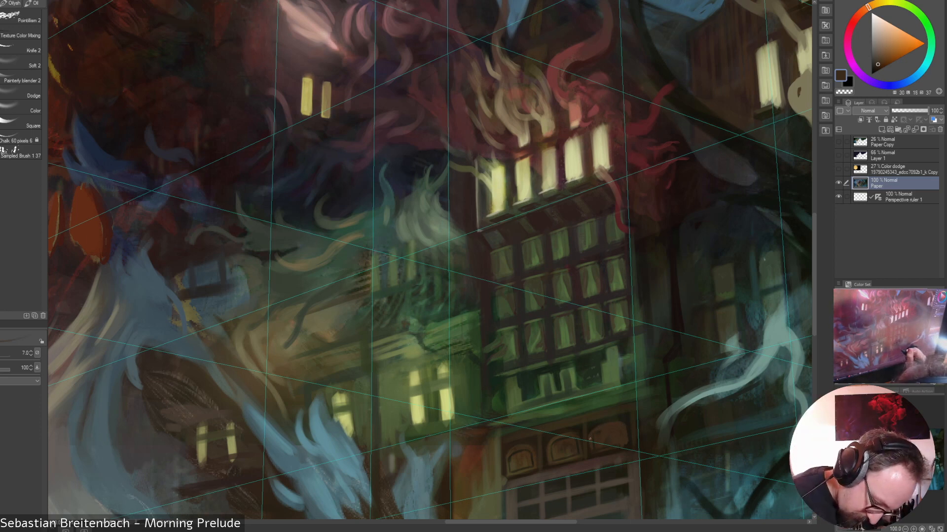
pyautogui.keyDown('alt'); pyautogui.click(606, 434); pyautogui.keyUp('alt')
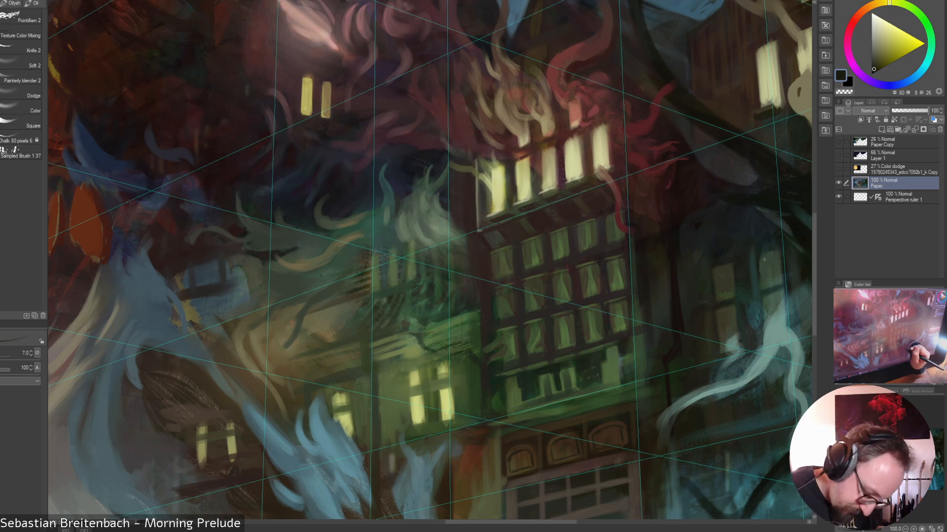
pyautogui.keyDown('alt'); pyautogui.click(618, 423); pyautogui.keyUp('alt')
pyautogui.keyDown('alt'); pyautogui.click(588, 429); pyautogui.keyUp('alt')
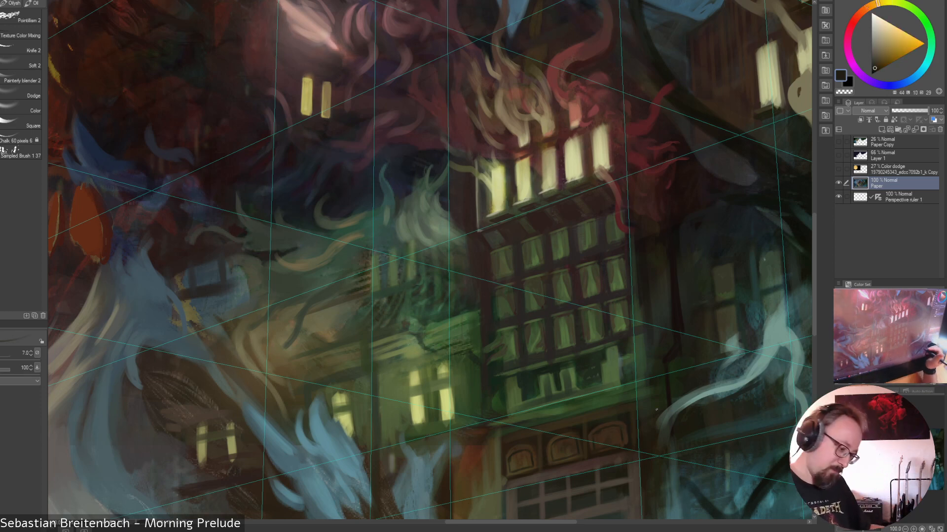
# Blend the arched panels' interiors with sampled warm browns at brush size 17.5
pyautogui.keyDown('alt'); pyautogui.click(514, 460); pyautogui.keyUp('alt')
pyautogui.press(']')
pyautogui.press(']')
pyautogui.press(']')
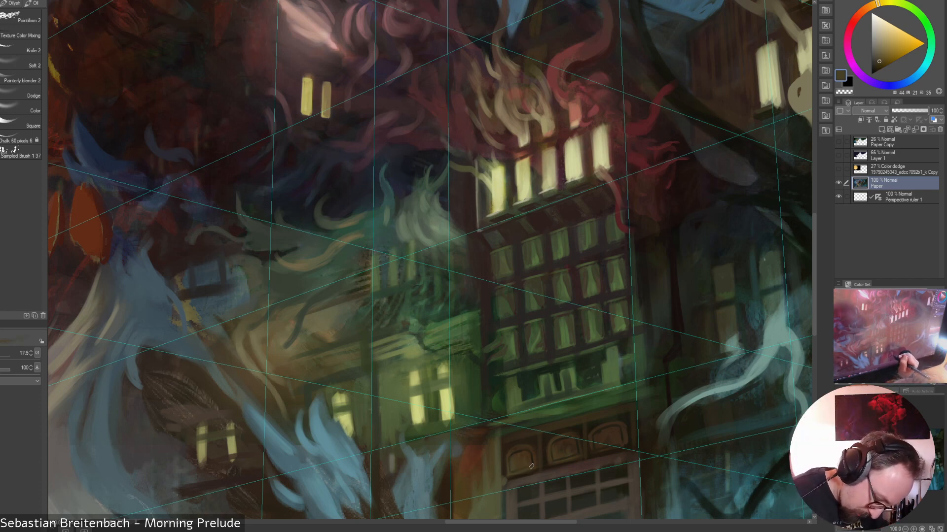
pyautogui.keyDown('alt'); pyautogui.click(565, 443); pyautogui.keyUp('alt')
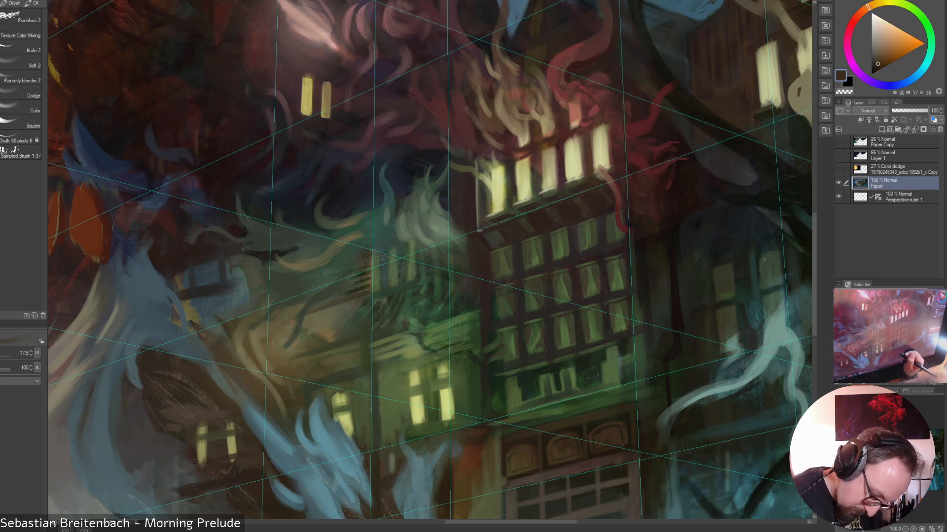
pyautogui.moveTo(593, 434)
pyautogui.mouseDown()
pyautogui.moveTo(593, 444)
pyautogui.moveTo(621, 430)
pyautogui.moveTo(594, 434)
pyautogui.mouseUp()
# Sharpen the edges of the middle and right arched panels with sampled browns and near-black at brush size 8
pyautogui.keyDown('alt'); pyautogui.click(599, 447); pyautogui.keyUp('alt')
pyautogui.press('[')
pyautogui.press('[')
pyautogui.press('[')
pyautogui.press('[')
pyautogui.press('[')
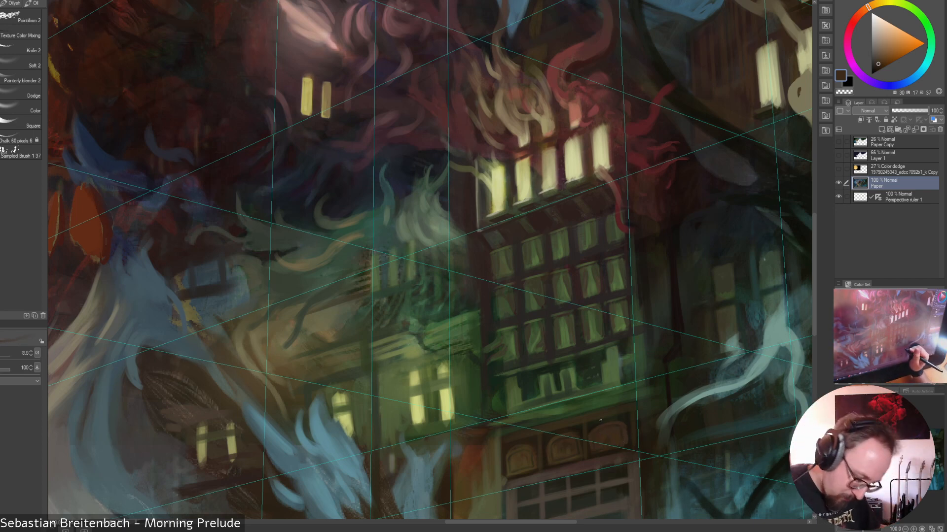
pyautogui.keyDown('alt'); pyautogui.click(589, 430); pyautogui.keyUp('alt')
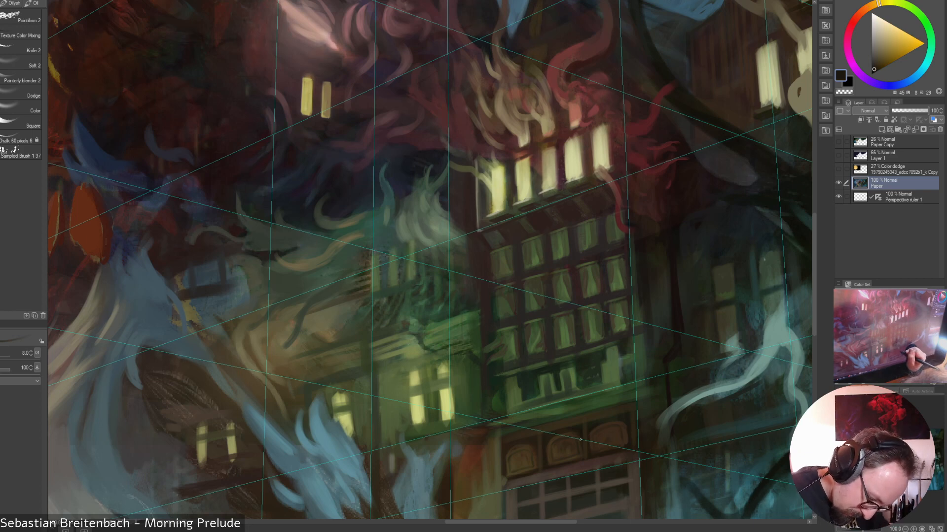
pyautogui.keyDown('alt'); pyautogui.click(578, 446); pyautogui.keyUp('alt')
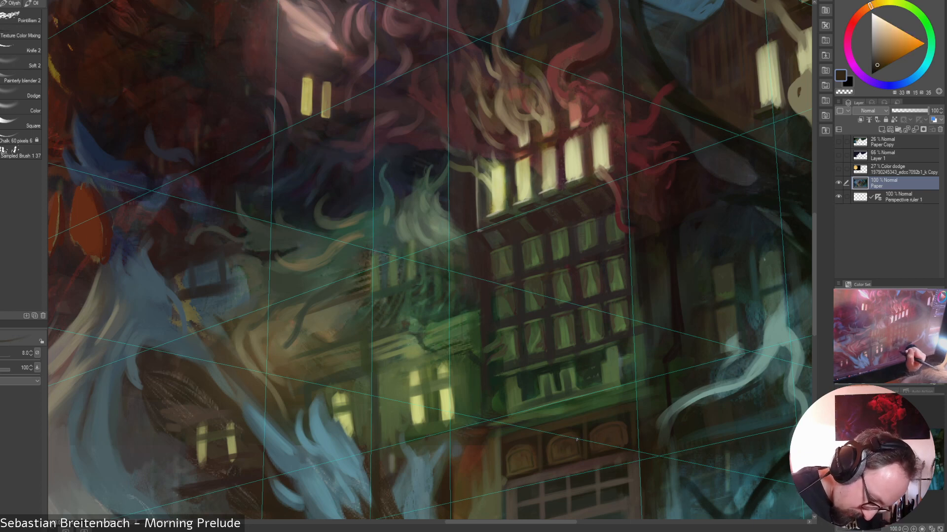
pyautogui.keyDown('alt'); pyautogui.click(577, 439); pyautogui.keyUp('alt')
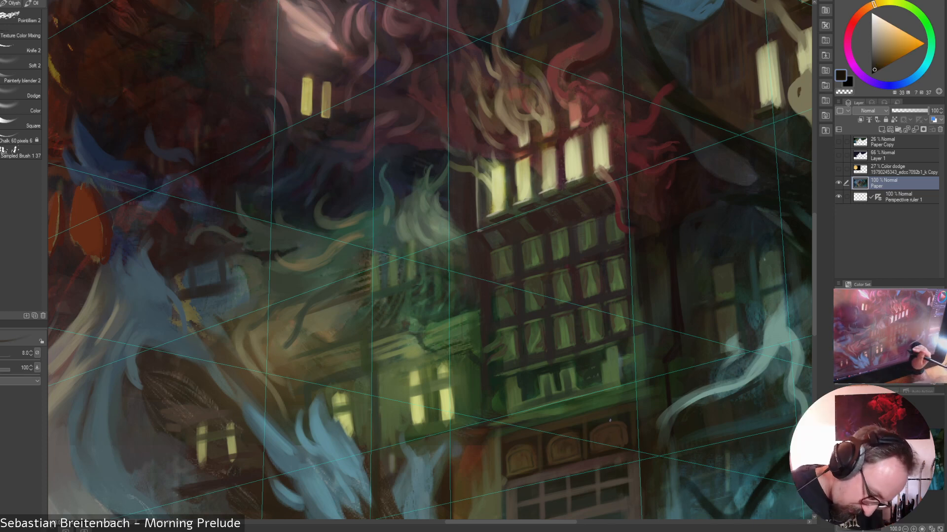
pyautogui.keyDown('alt'); pyautogui.click(591, 434); pyautogui.keyUp('alt')
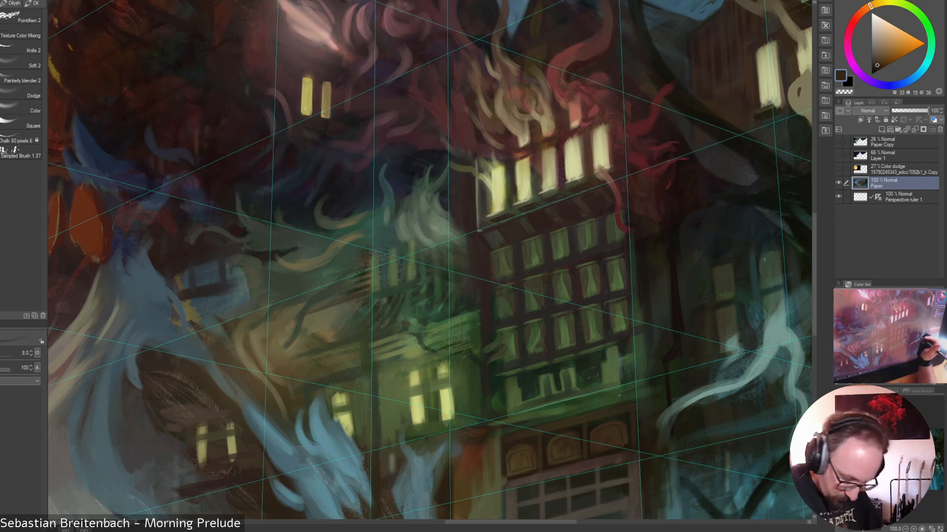
pyautogui.keyDown('alt'); pyautogui.click(621, 427); pyautogui.keyUp('alt')
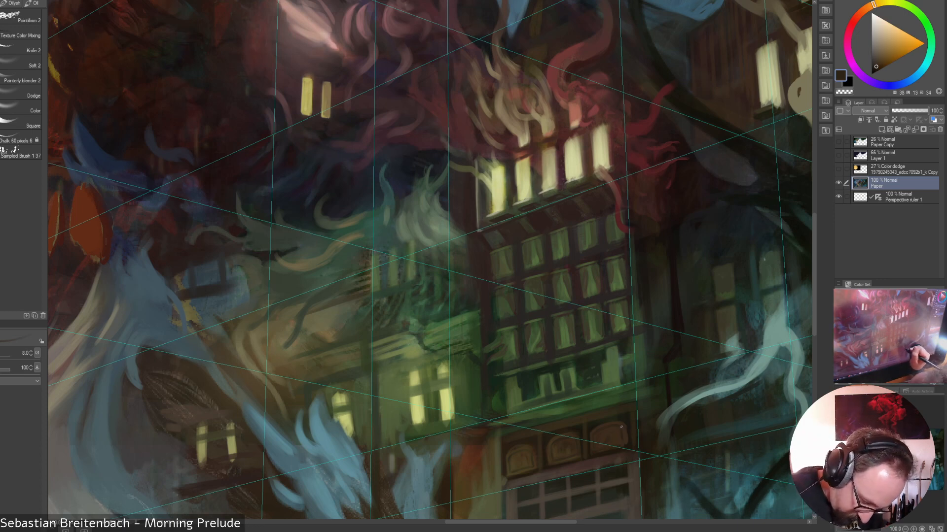
pyautogui.keyDown('alt'); pyautogui.click(623, 446); pyautogui.keyUp('alt')
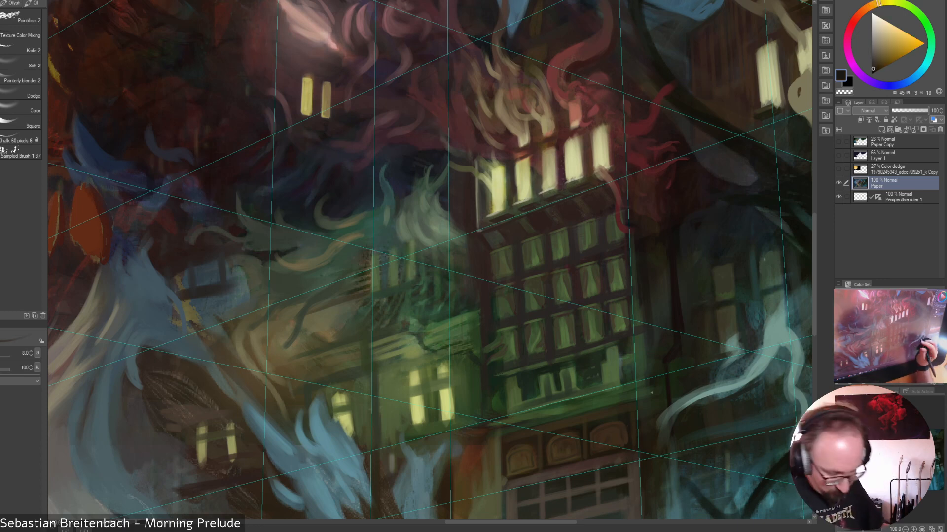
# Refine the outlines and surrounds of the left and middle arched panels with sampled dark and warm browns
pyautogui.keyDown('alt'); pyautogui.click(574, 431); pyautogui.keyUp('alt')
pyautogui.keyDown('alt'); pyautogui.click(570, 432); pyautogui.keyUp('alt')
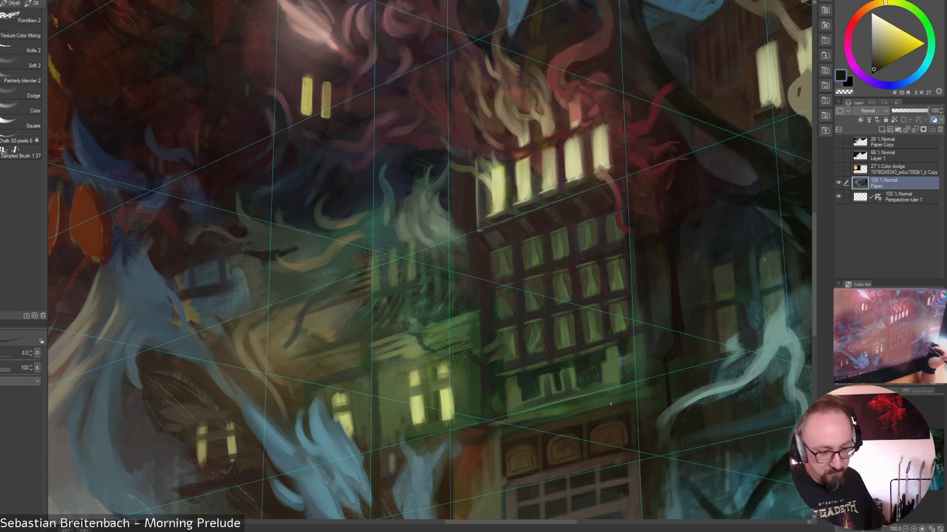
pyautogui.keyDown('alt'); pyautogui.click(518, 438); pyautogui.keyUp('alt')
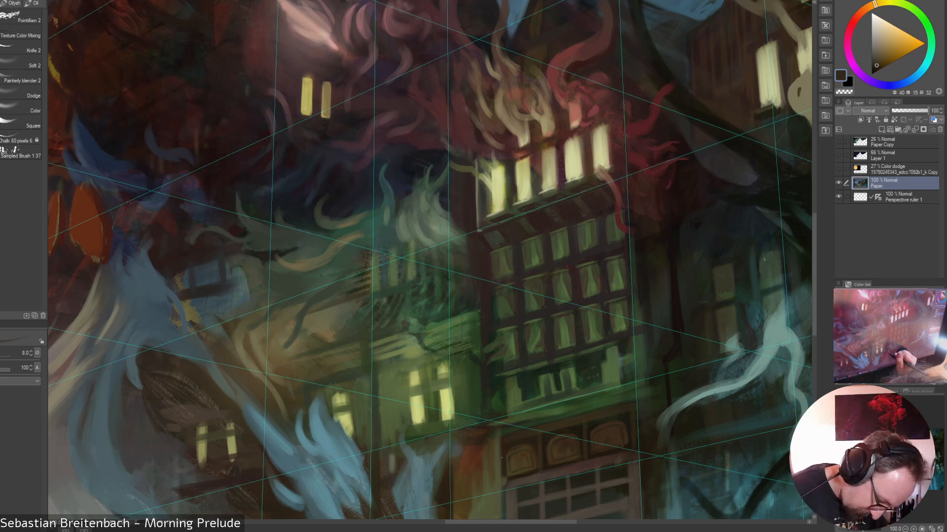
pyautogui.keyDown('alt'); pyautogui.click(529, 434); pyautogui.keyUp('alt')
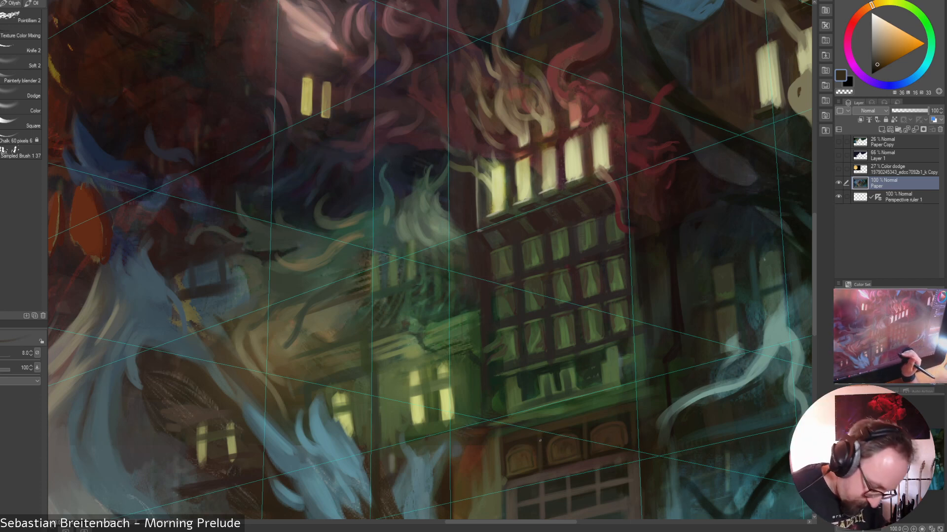
pyautogui.keyDown('alt'); pyautogui.click(503, 472); pyautogui.keyUp('alt')
pyautogui.keyDown('alt'); pyautogui.click(504, 446); pyautogui.keyUp('alt')
pyautogui.keyDown('alt'); pyautogui.click(533, 437); pyautogui.keyUp('alt')
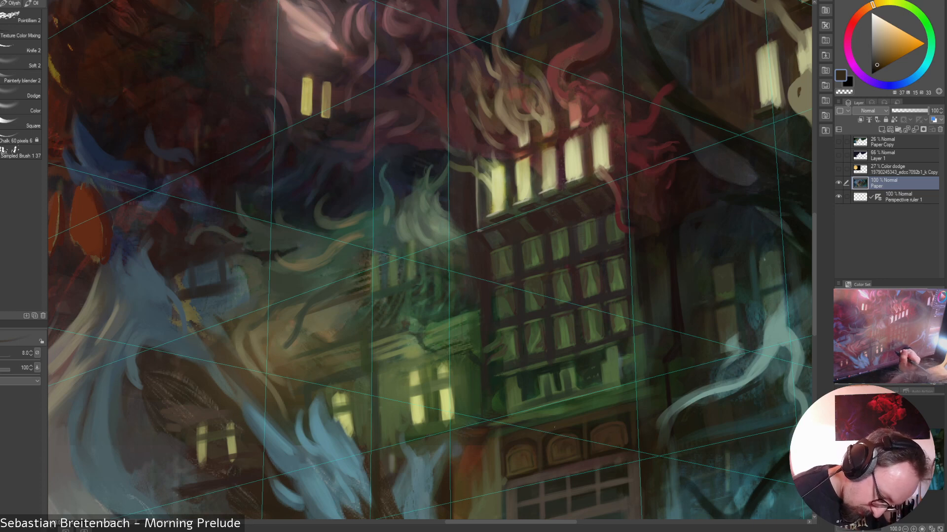
# Touch up the frame between and above the middle and right arched panels with sampled olive browns
pyautogui.keyDown('alt'); pyautogui.click(577, 424); pyautogui.keyUp('alt')
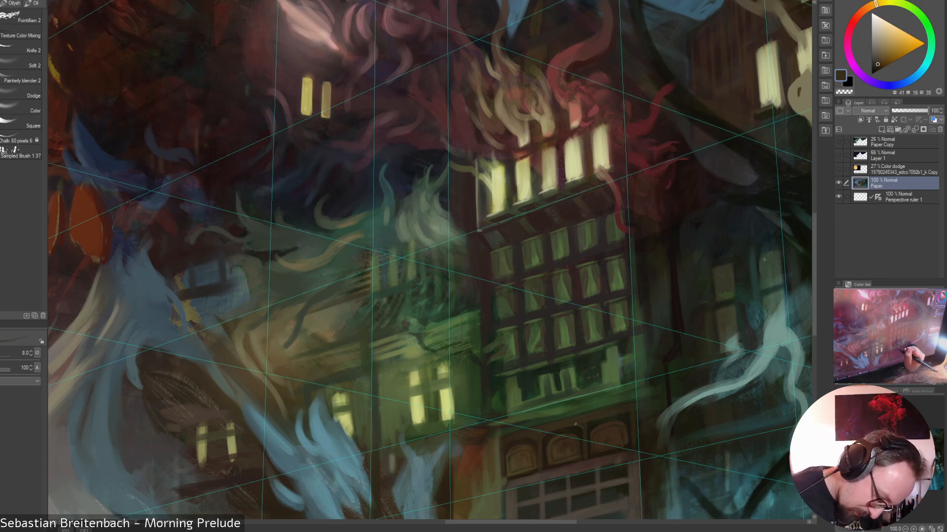
pyautogui.keyDown('alt'); pyautogui.click(582, 429); pyautogui.keyUp('alt')
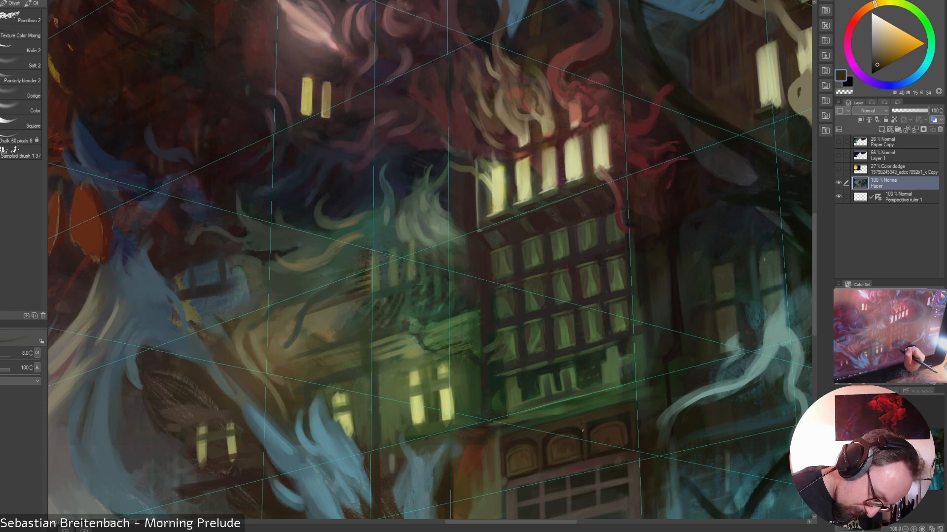
pyautogui.keyDown('alt'); pyautogui.click(592, 423); pyautogui.keyUp('alt')
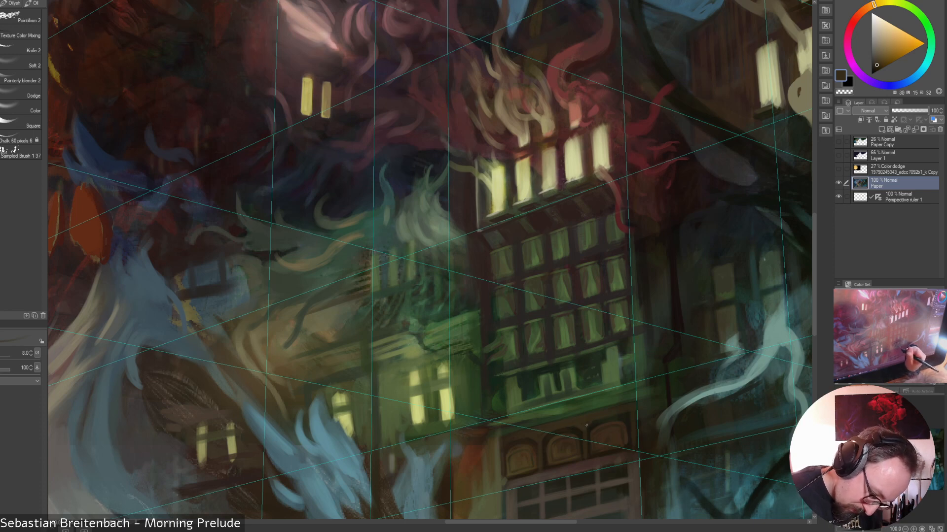
pyautogui.keyDown('alt'); pyautogui.click(618, 412); pyautogui.keyUp('alt')
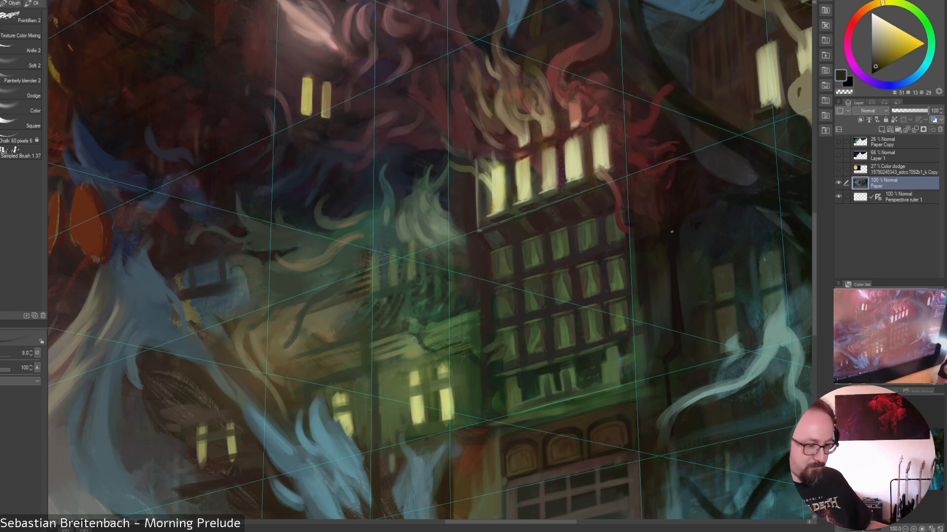
# Hide the perspective ruler and touch up the dark edge between the timbered facade and the tentacles at brush size 25, using sampled near-black
pyautogui.hotkey('ctrl', '0')
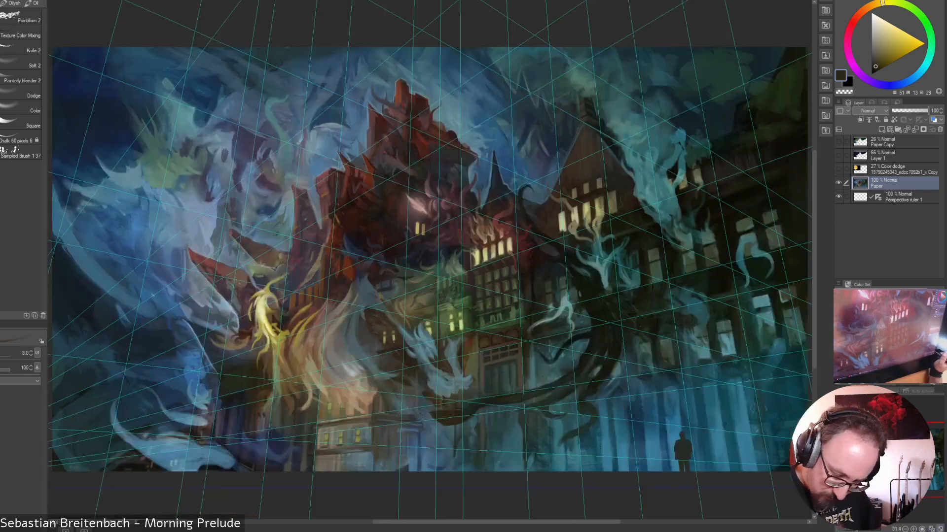
pyautogui.click(838, 197)
pyautogui.press(']')
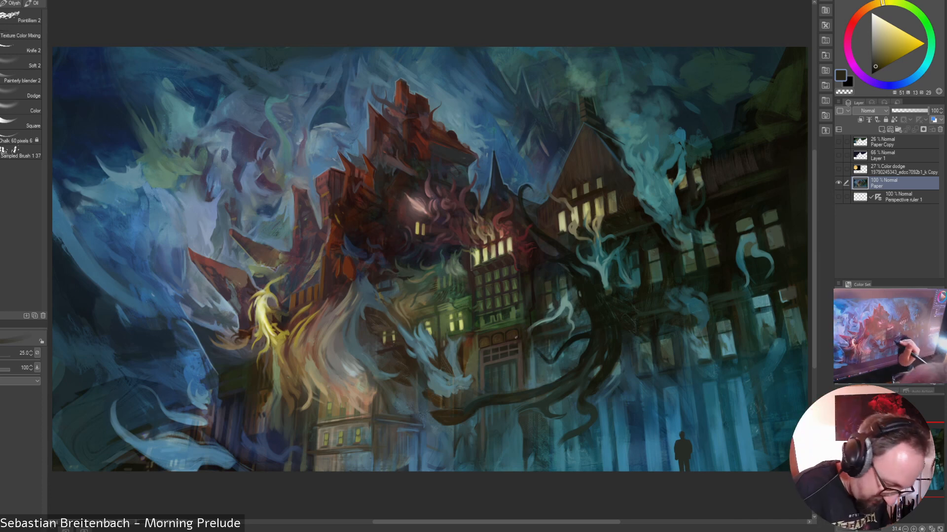
pyautogui.keyDown('alt'); pyautogui.click(567, 346); pyautogui.keyUp('alt')
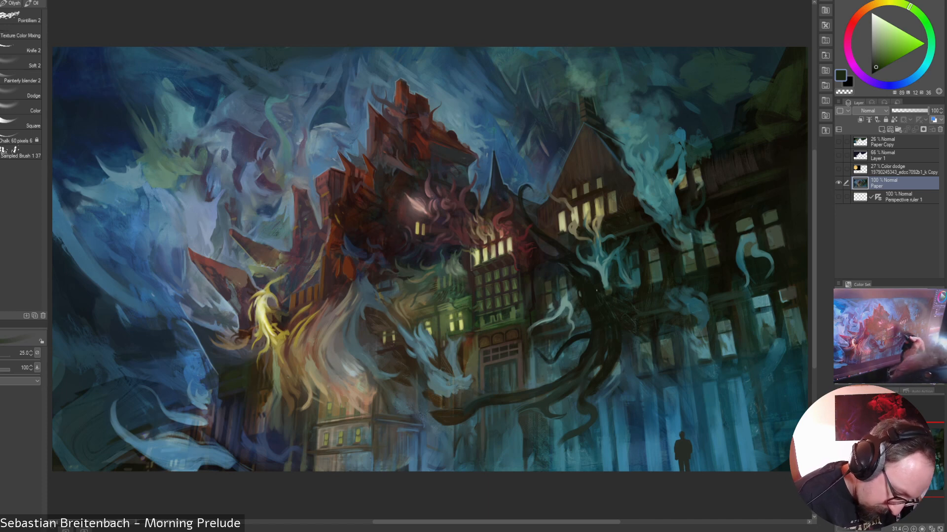
pyautogui.keyDown('alt'); pyautogui.click(526, 317); pyautogui.keyUp('alt')
pyautogui.moveTo(526, 316); pyautogui.dragTo(525, 326)
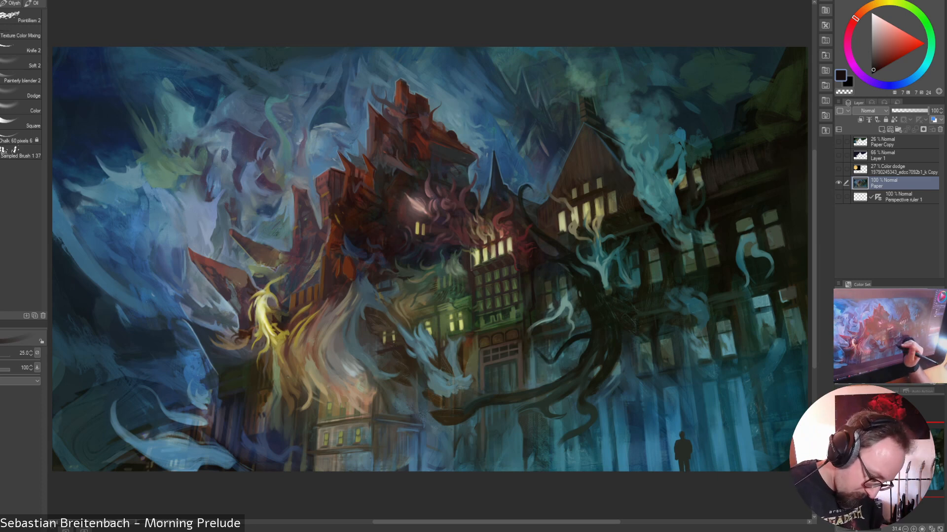
# Paint sampled teal and dark green strokes along the wall beside the ground-floor window and around the lower tentacle
pyautogui.keyDown('alt'); pyautogui.click(527, 368); pyautogui.keyUp('alt')
pyautogui.moveTo(525, 371); pyautogui.dragTo(525, 351)
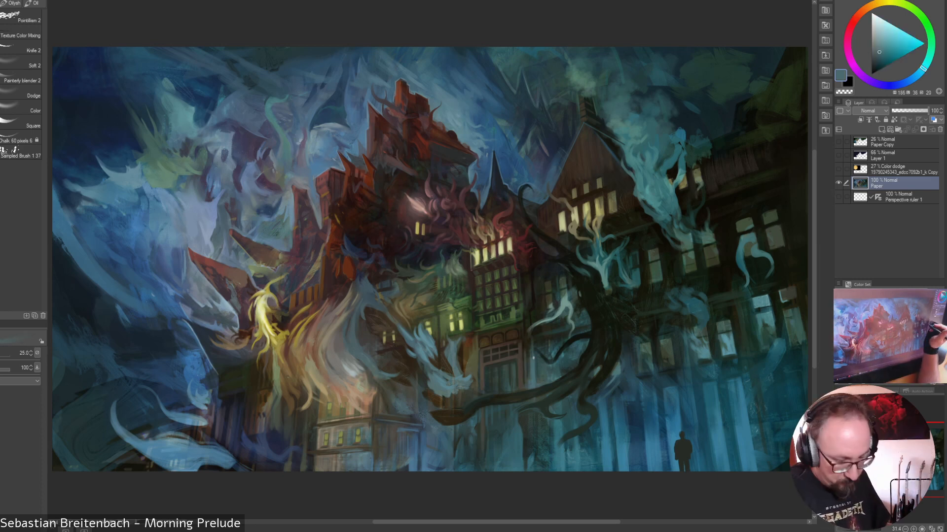
pyautogui.moveTo(526, 362); pyautogui.dragTo(526, 378)
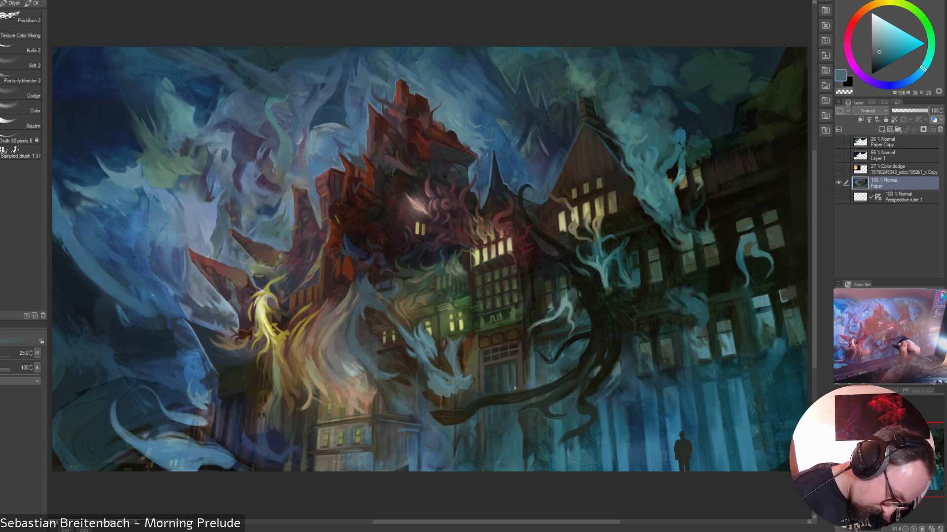
pyautogui.keyDown('alt'); pyautogui.click(514, 413); pyautogui.keyUp('alt')
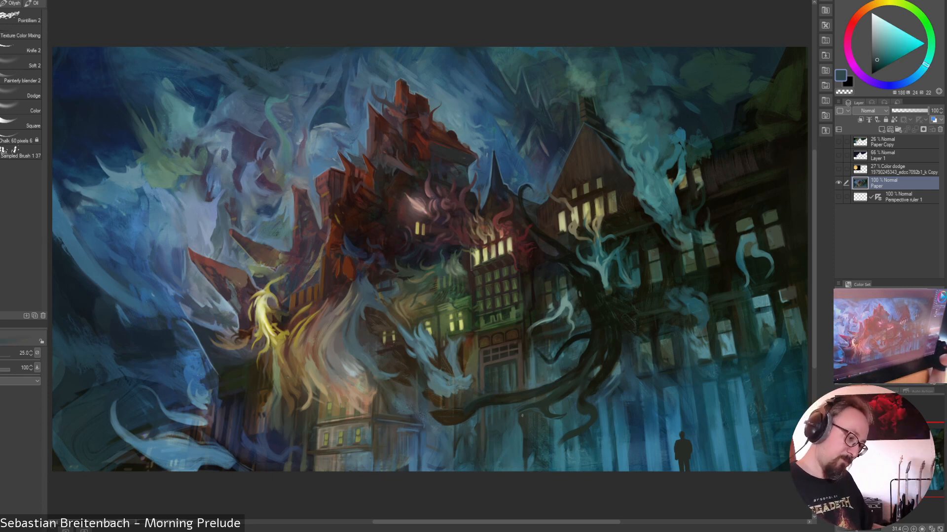
pyautogui.keyDown('alt'); pyautogui.click(515, 397); pyautogui.keyUp('alt')
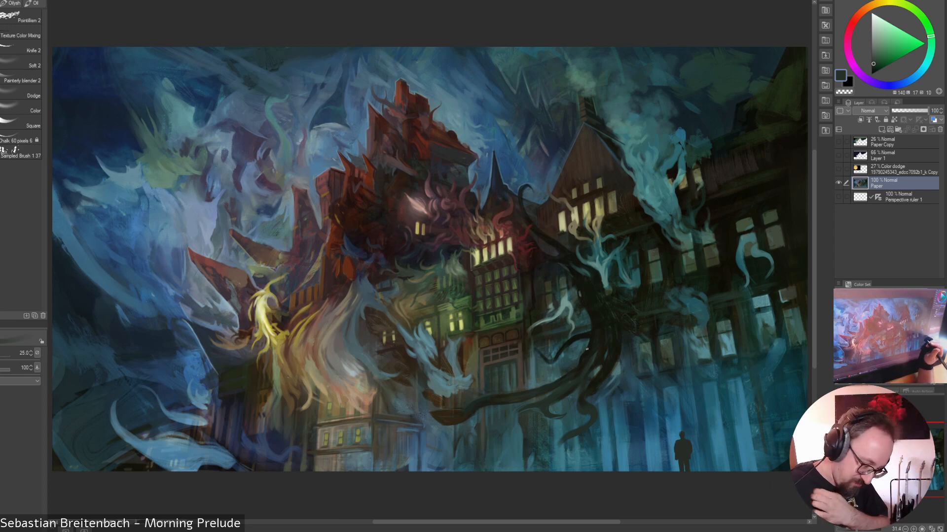
# Rework the area around the lower tentacle's tip with sampled dark greens and olive, enlarging the brush to size 50
pyautogui.keyDown('alt'); pyautogui.click(435, 409); pyautogui.keyUp('alt')
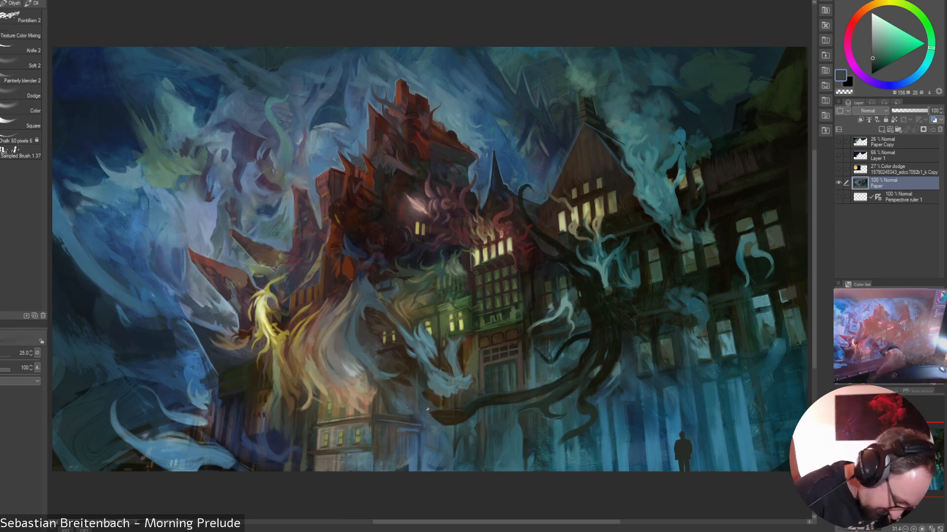
pyautogui.keyDown('alt'); pyautogui.click(434, 405); pyautogui.keyUp('alt')
pyautogui.press(']')
pyautogui.press(']')
pyautogui.keyDown('alt'); pyautogui.click(422, 388); pyautogui.keyUp('alt')
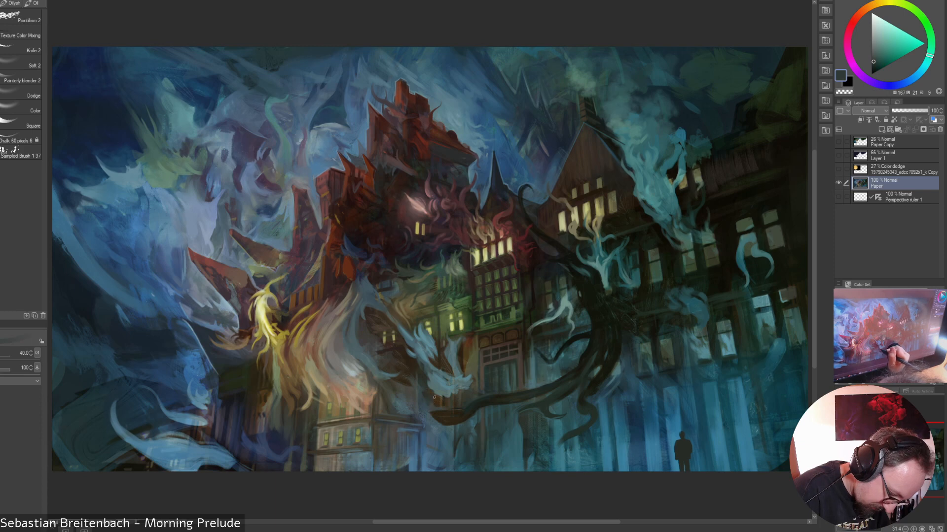
pyautogui.keyDown('alt'); pyautogui.click(438, 403); pyautogui.keyUp('alt')
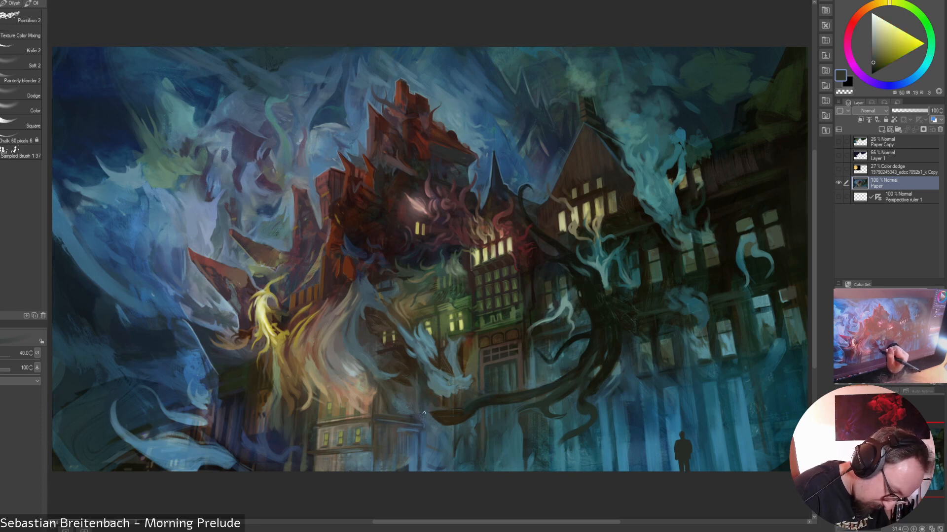
pyautogui.press(']')
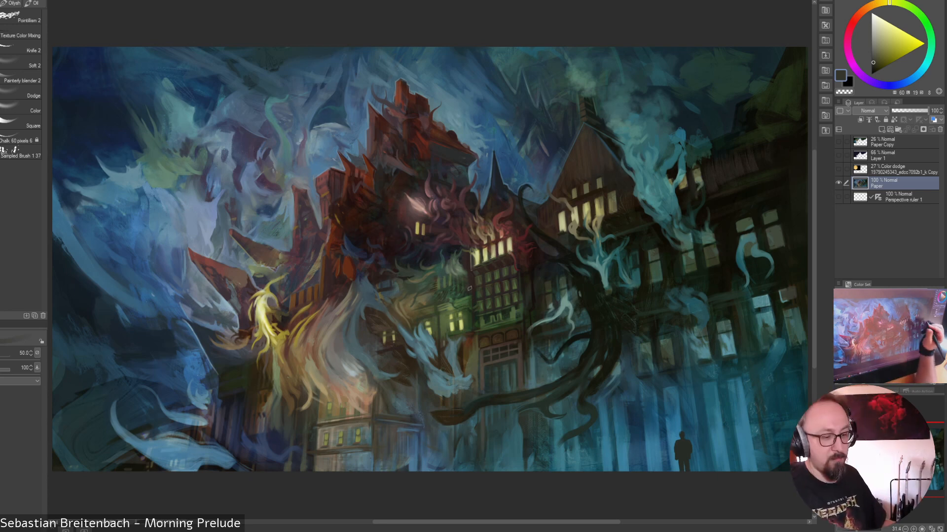
# Refine the blue mist beside the lower tentacle's tip with sampled blues, reducing the brush to size 15
pyautogui.keyDown('alt'); pyautogui.click(426, 408); pyautogui.keyUp('alt')
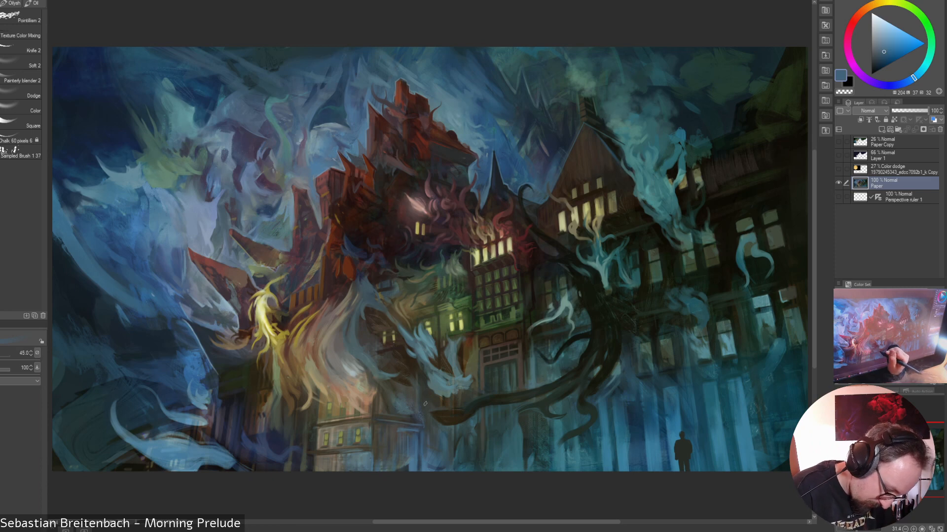
pyautogui.press('[')
pyautogui.press('[')
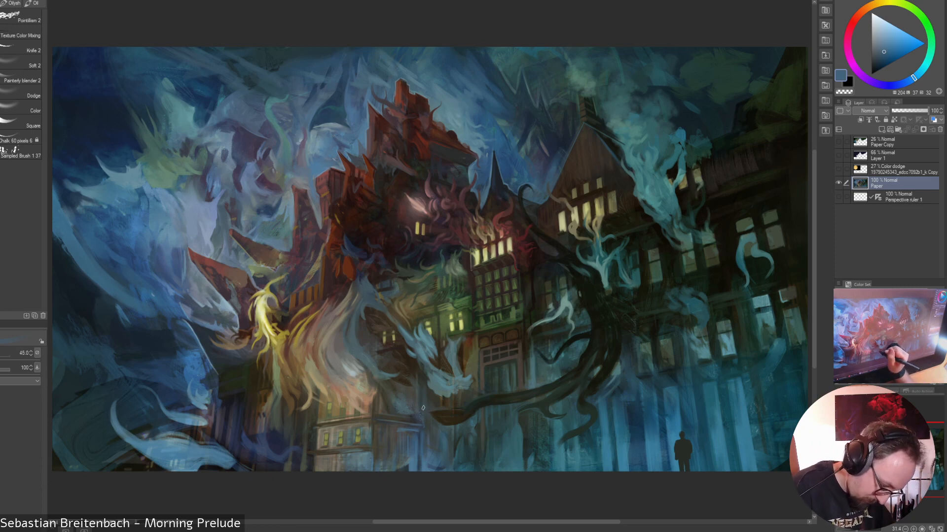
pyautogui.press('[')
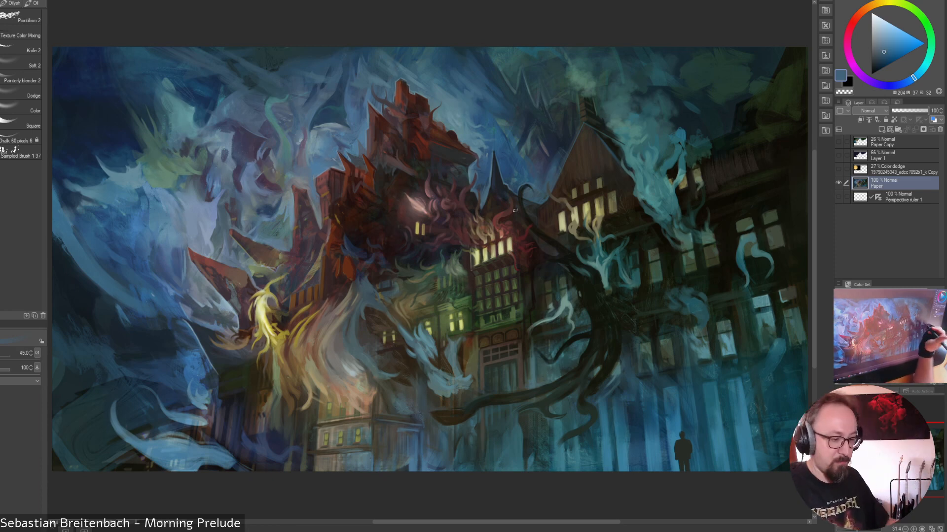
pyautogui.press('[')
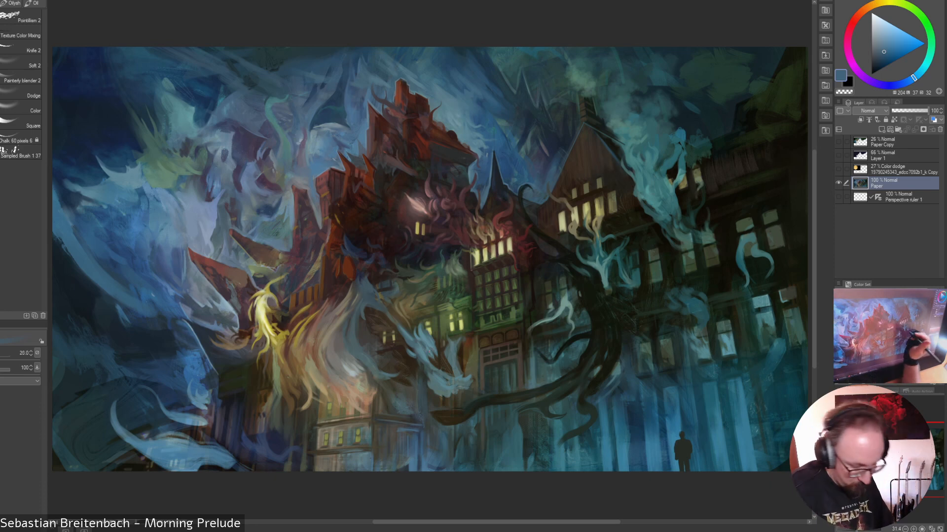
pyautogui.keyDown('alt'); pyautogui.click(433, 382); pyautogui.keyUp('alt')
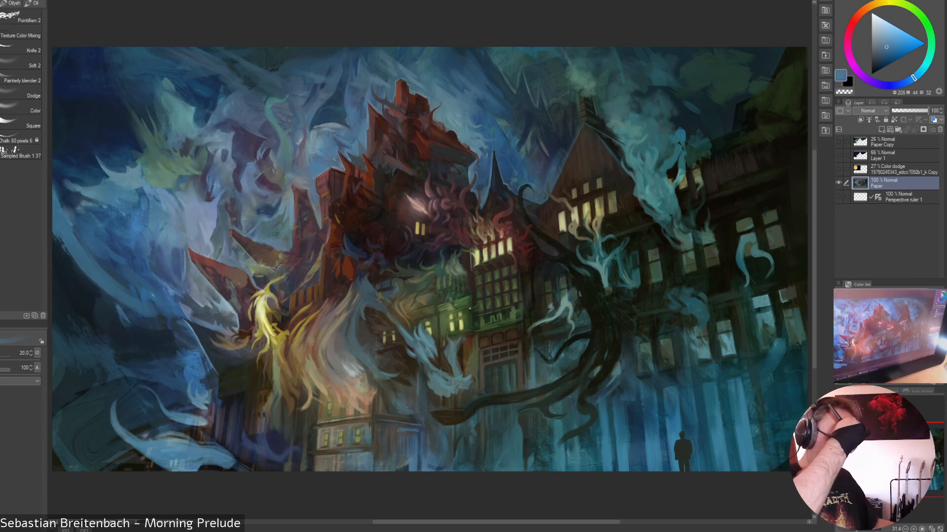
pyautogui.press('[')
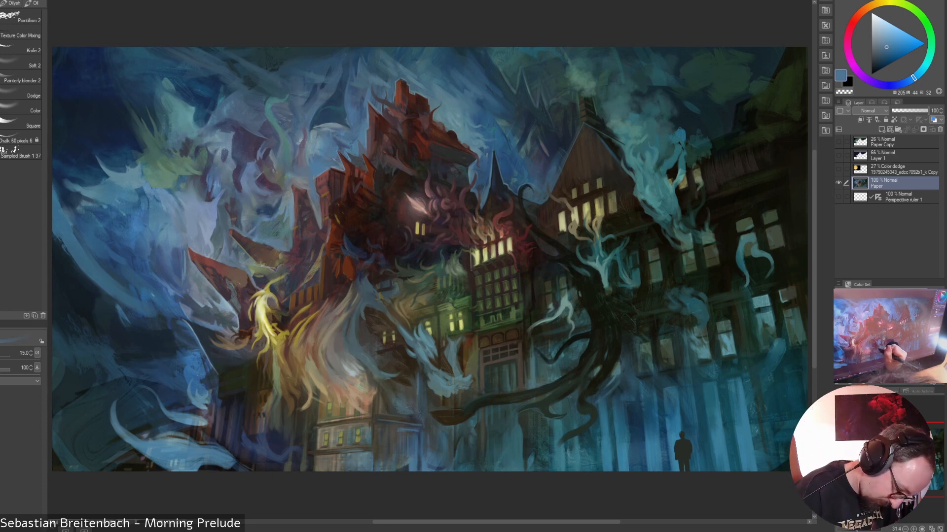
pyautogui.keyDown('alt'); pyautogui.click(418, 391); pyautogui.keyUp('alt')
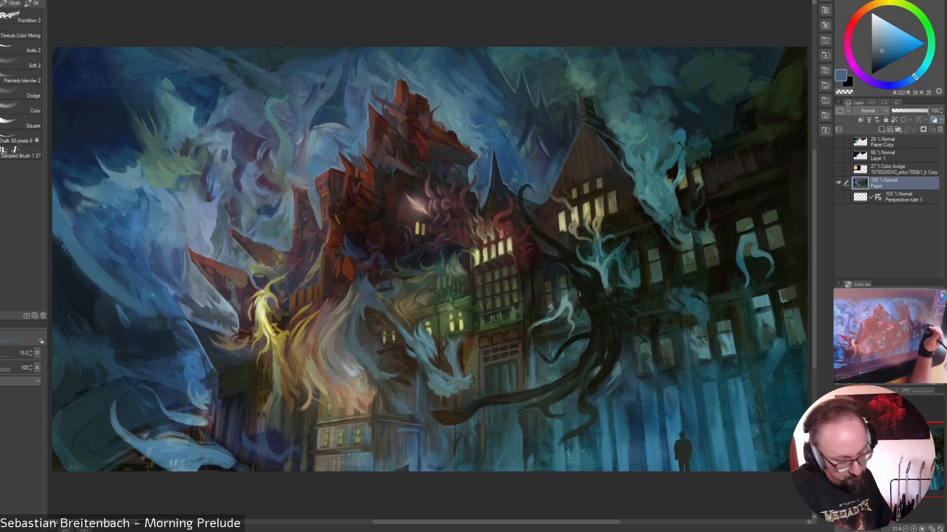
pyautogui.keyDown('alt'); pyautogui.click(416, 376); pyautogui.keyUp('alt')
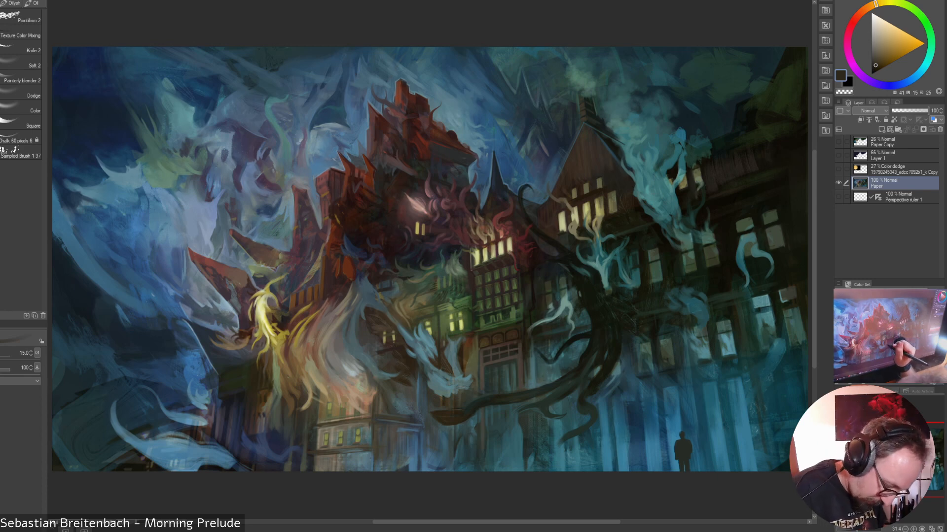
# Strengthen the wall edge beside the tall ground-floor window with sampled warm browns at brush size 30
pyautogui.keyDown('alt'); pyautogui.click(469, 357); pyautogui.keyUp('alt')
pyautogui.keyDown('alt'); pyautogui.click(468, 350); pyautogui.keyUp('alt')
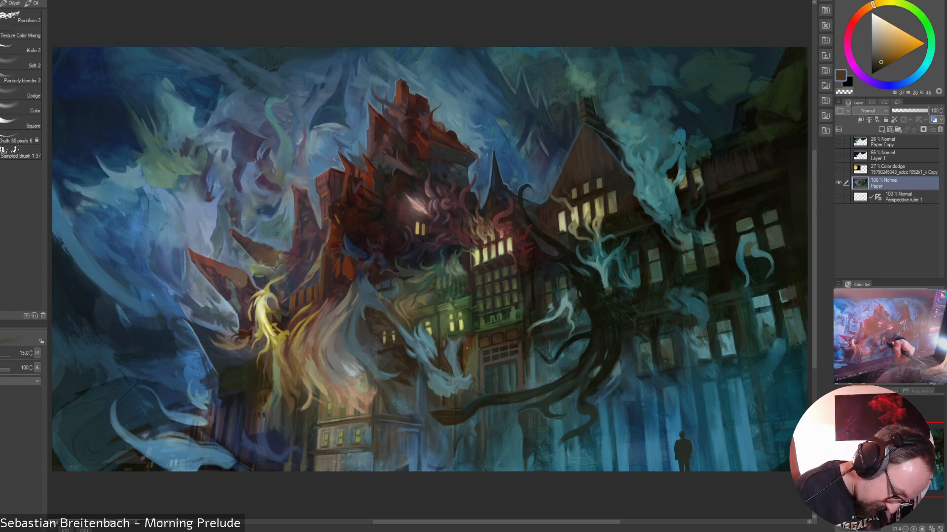
pyautogui.press(']')
pyautogui.press(']')
pyautogui.press(']')
pyautogui.press(']')
pyautogui.moveTo(465, 353); pyautogui.dragTo(468, 367)
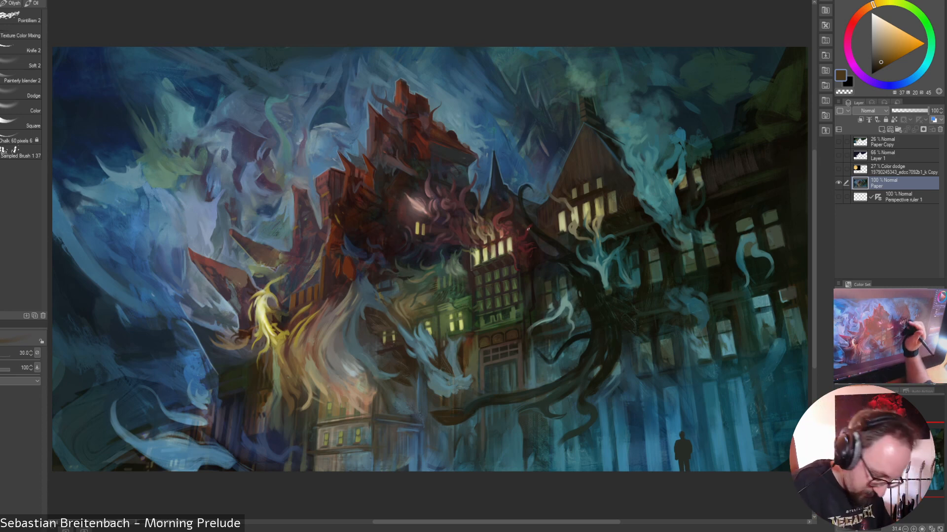
pyautogui.keyDown('alt'); pyautogui.click(469, 351); pyautogui.keyUp('alt')
pyautogui.keyDown('alt'); pyautogui.click(468, 359); pyautogui.keyUp('alt')
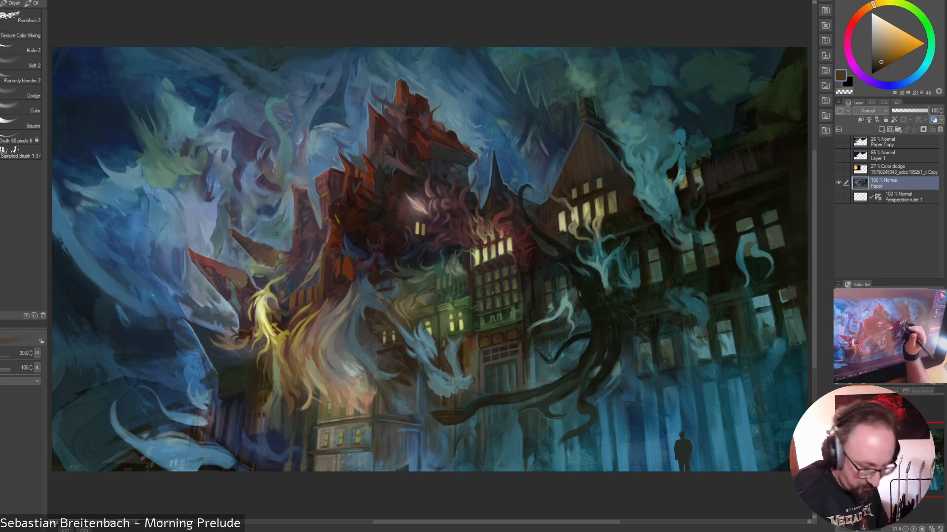
pyautogui.keyDown('alt'); pyautogui.click(475, 376); pyautogui.keyUp('alt')
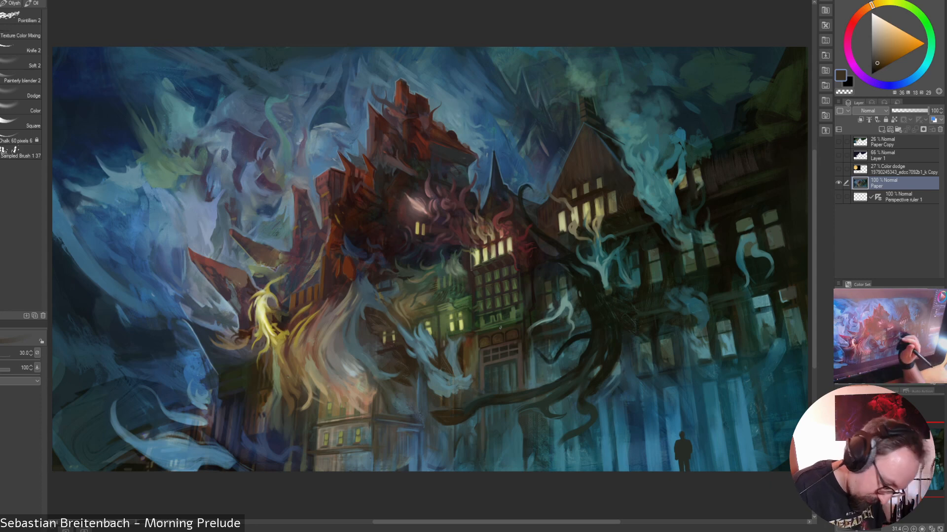
# Shape the tip of the blue ghost wisp in front of the ground floor with sampled grey-blues, reducing the brush to size 12.5
pyautogui.keyDown('alt'); pyautogui.click(455, 386); pyautogui.keyUp('alt')
pyautogui.keyDown('alt'); pyautogui.click(471, 384); pyautogui.keyUp('alt')
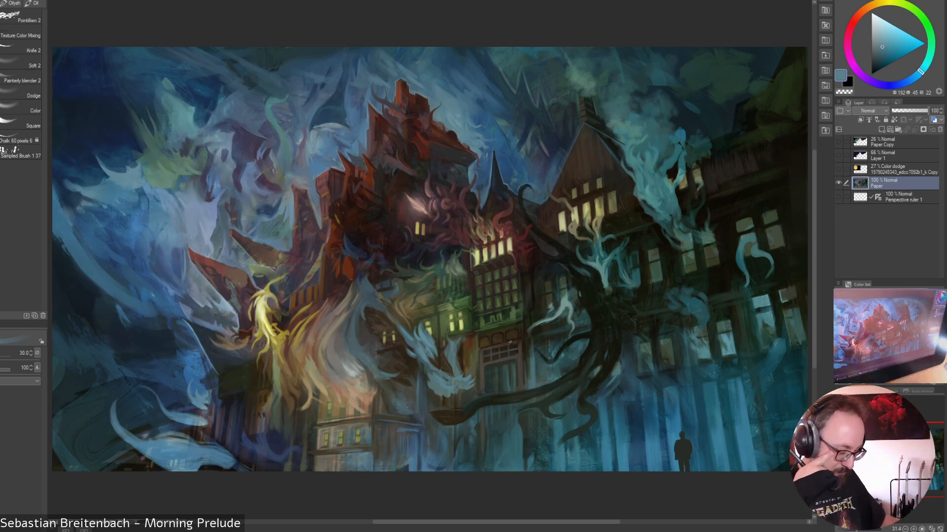
pyautogui.press('[')
pyautogui.press('[')
pyautogui.press('[')
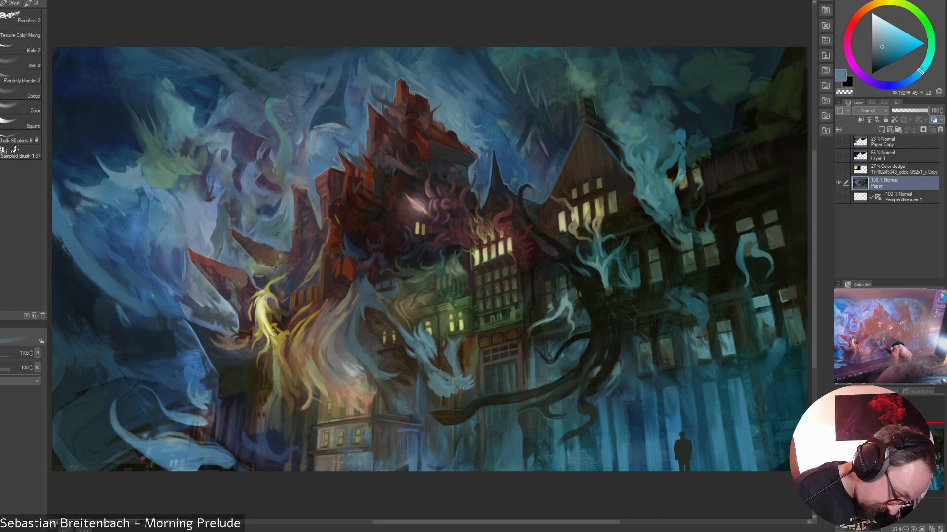
pyautogui.keyDown('alt'); pyautogui.click(459, 387); pyautogui.keyUp('alt')
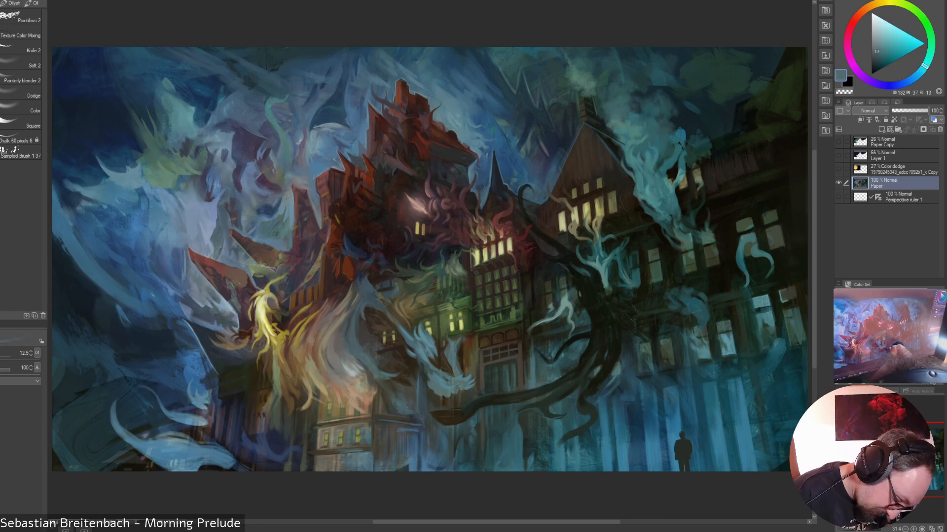
# Refine the lower edge of the blue ghost wisp in front of the ground floor with sampled grey-greens and olive at brush size 12.5
pyautogui.keyDown('alt'); pyautogui.click(454, 393); pyautogui.keyUp('alt')
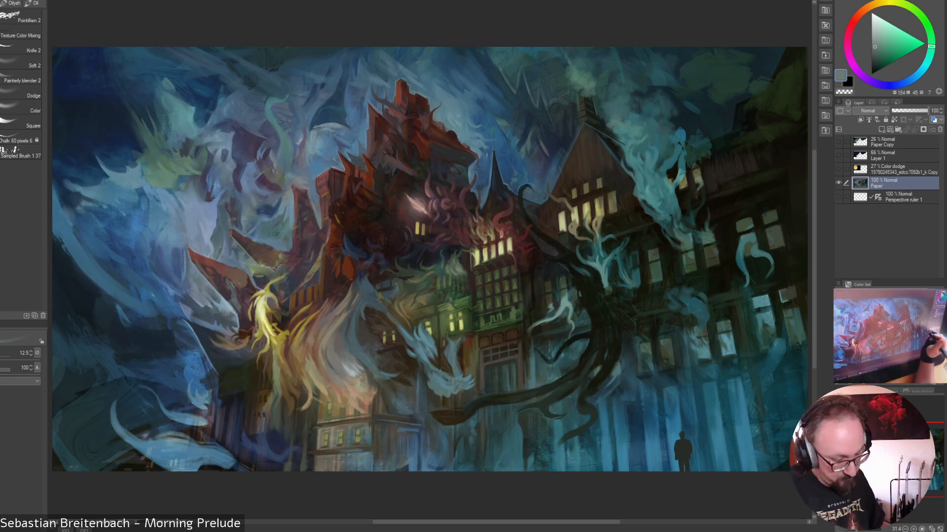
pyautogui.keyDown('alt'); pyautogui.click(444, 394); pyautogui.keyUp('alt')
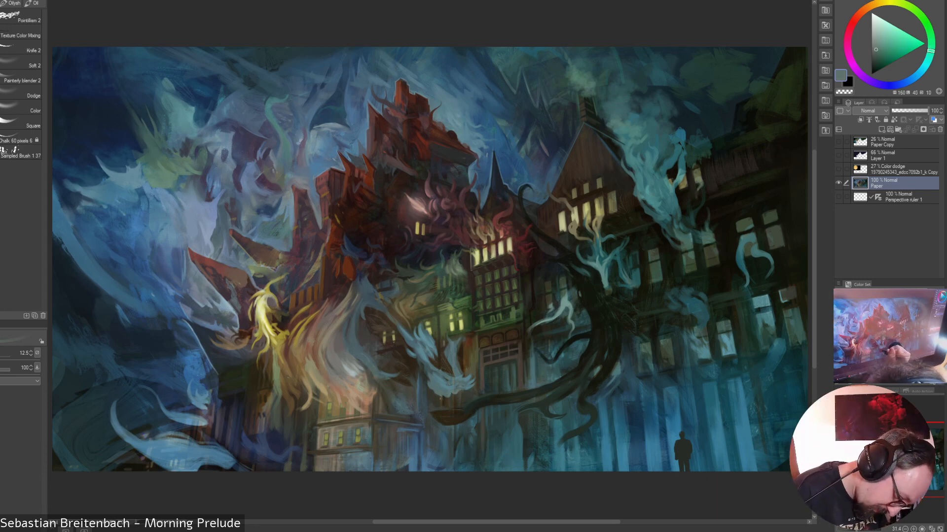
pyautogui.keyDown('alt'); pyautogui.click(466, 398); pyautogui.keyUp('alt')
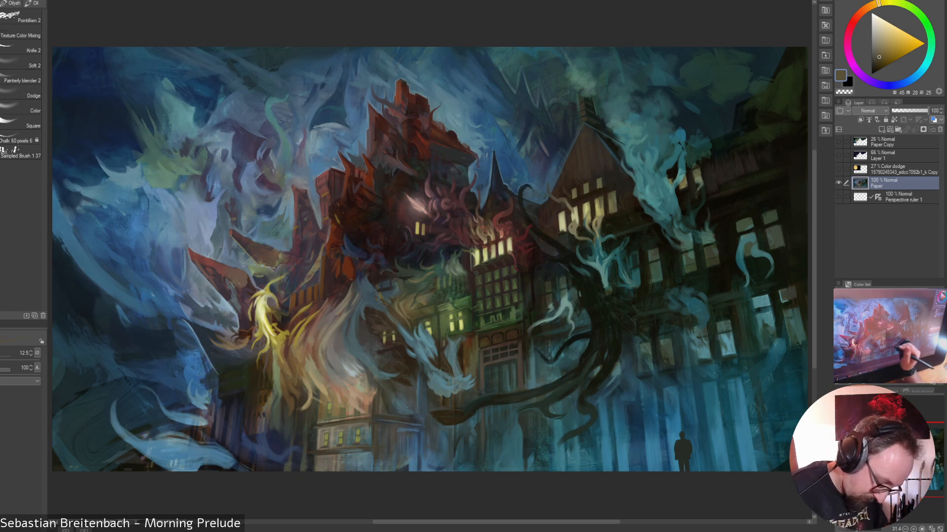
pyautogui.keyDown('alt'); pyautogui.click(464, 394); pyautogui.keyUp('alt')
pyautogui.keyDown('alt'); pyautogui.click(466, 367); pyautogui.keyUp('alt')
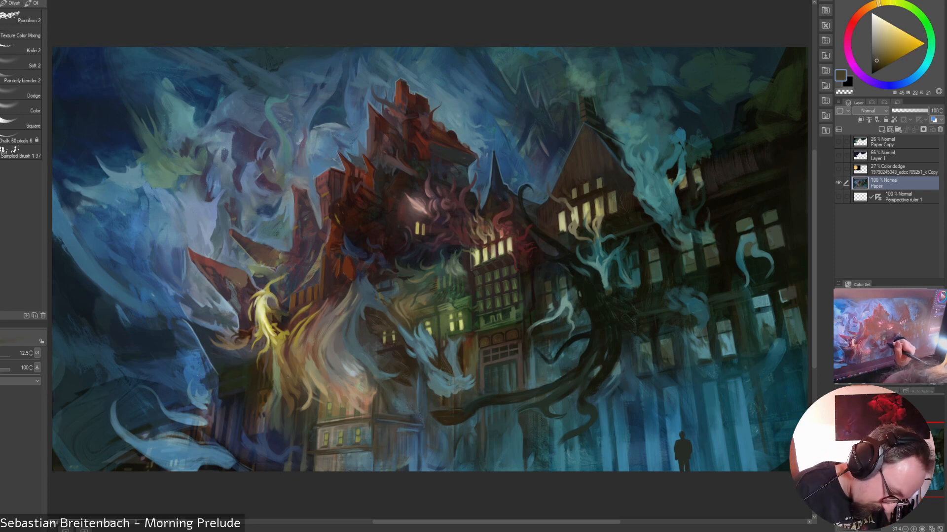
# Touch up the wall and frame beside the top of the tall ground-floor window with sampled dark browns at brush size 12.5
pyautogui.keyDown('alt'); pyautogui.click(468, 360); pyautogui.keyUp('alt')
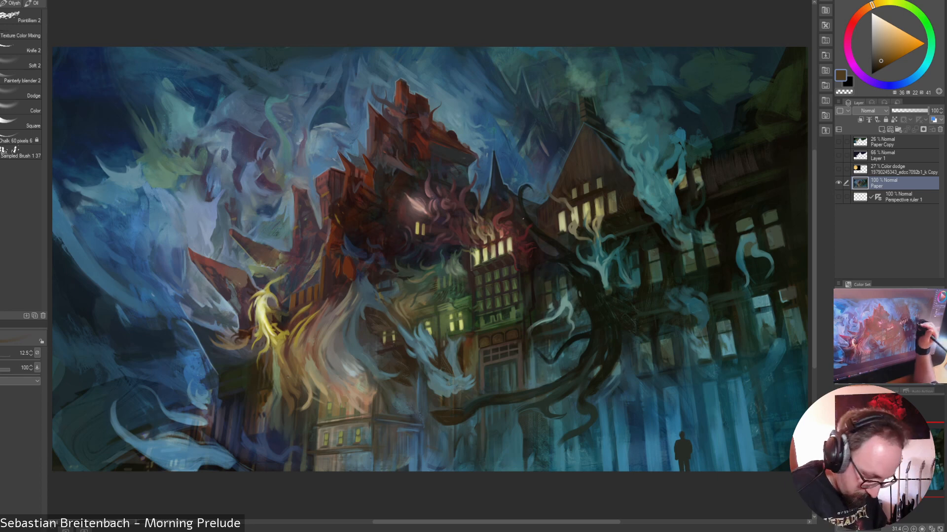
pyautogui.keyDown('alt'); pyautogui.click(482, 338); pyautogui.keyUp('alt')
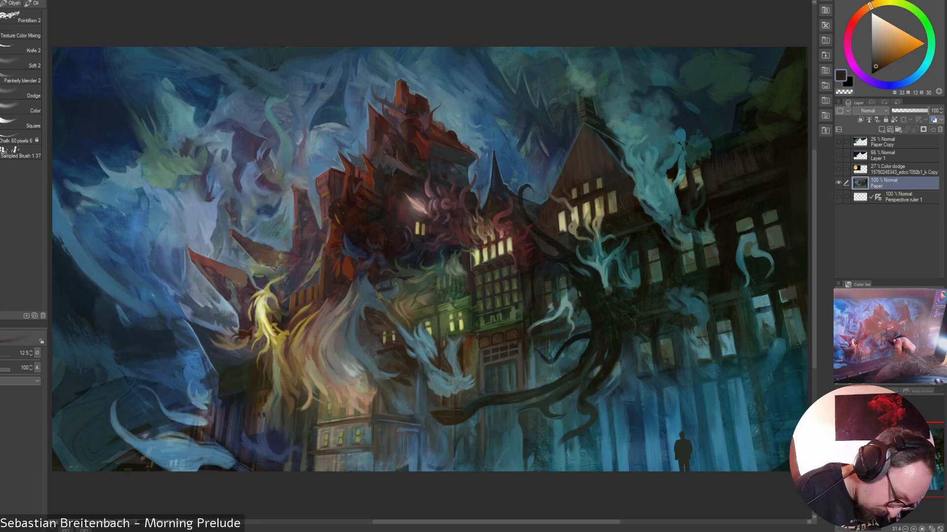
pyautogui.keyDown('alt'); pyautogui.click(478, 350); pyautogui.keyUp('alt')
pyautogui.keyDown('alt'); pyautogui.click(478, 352); pyautogui.keyUp('alt')
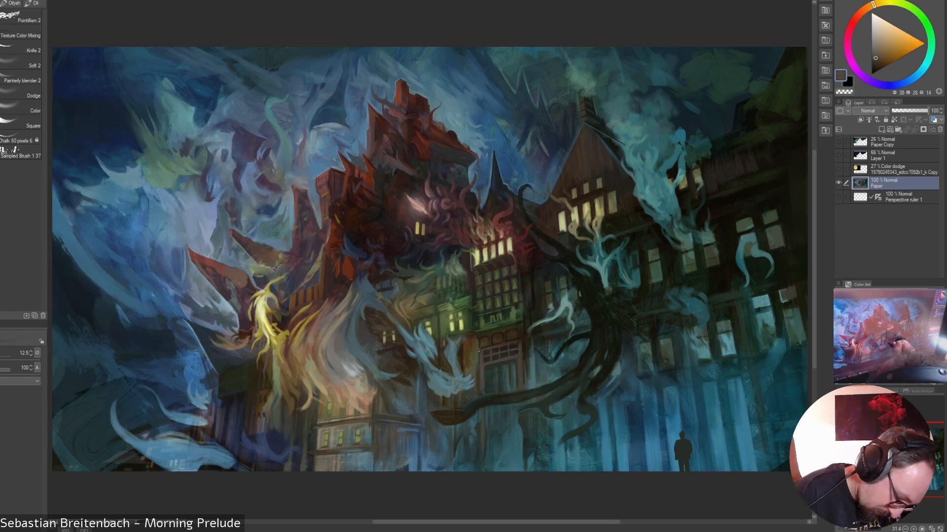
pyautogui.keyDown('alt'); pyautogui.click(478, 352); pyautogui.keyUp('alt')
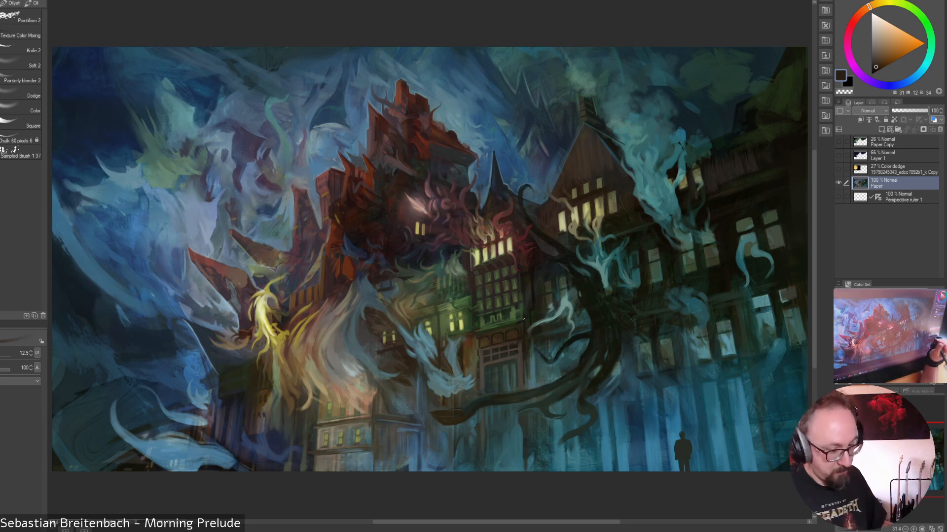
# Rework the dark wall between the timbered facade and the tentacles with sampled olive and dark green, reducing the brush to size 10
pyautogui.keyDown('alt'); pyautogui.click(523, 364); pyautogui.keyUp('alt')
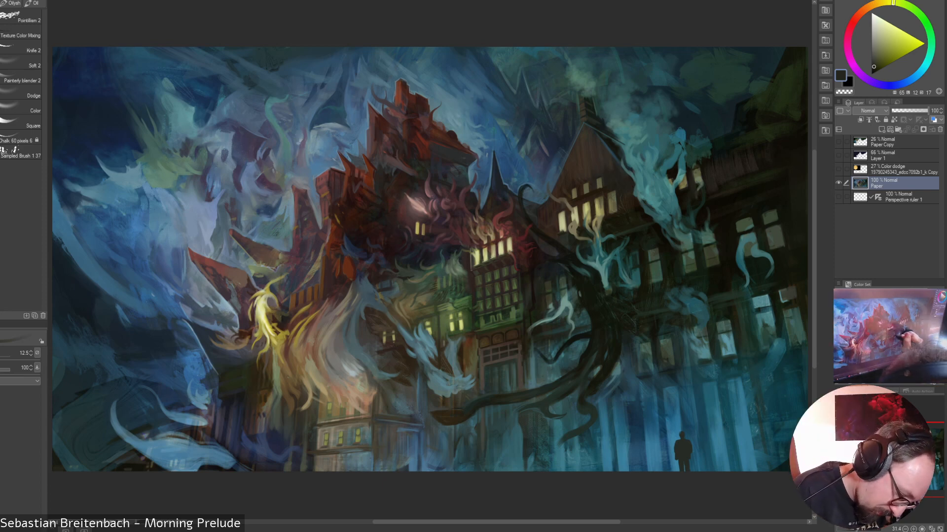
pyautogui.keyDown('alt'); pyautogui.click(533, 311); pyautogui.keyUp('alt')
pyautogui.keyDown('alt'); pyautogui.click(520, 290); pyautogui.keyUp('alt')
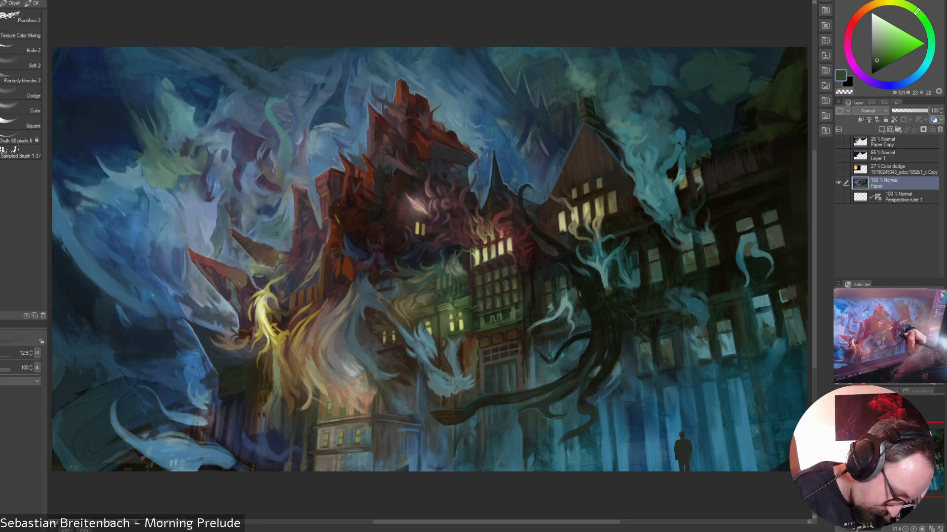
pyautogui.keyDown('alt'); pyautogui.click(620, 235); pyautogui.keyUp('alt')
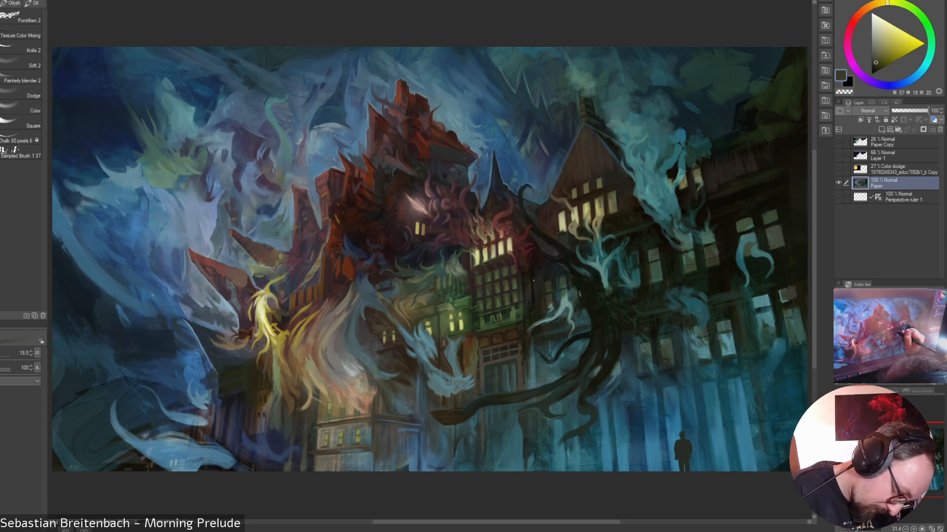
pyautogui.press('[')
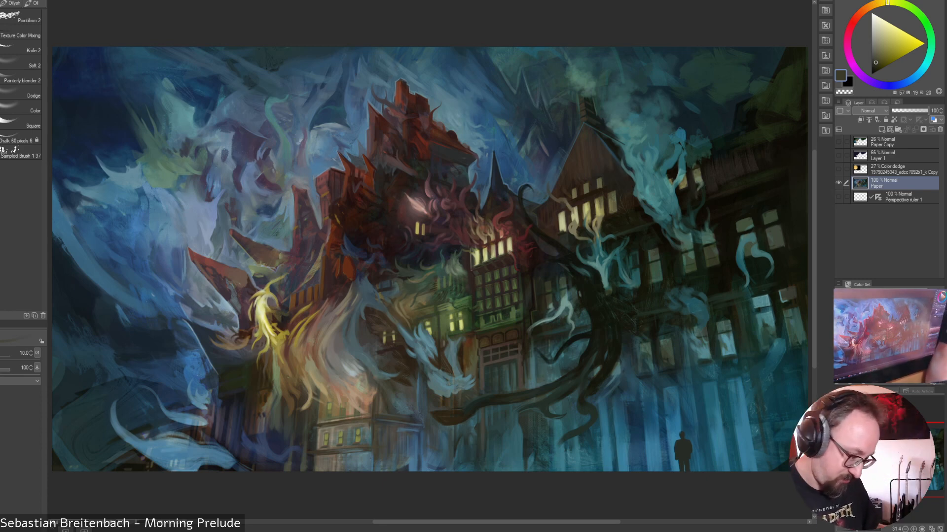
# Build up the base of the teal ghost flame above the tentacle cluster with sampled teals, enlarging the brush to size 30
pyautogui.keyDown('alt'); pyautogui.click(690, 237); pyautogui.keyUp('alt')
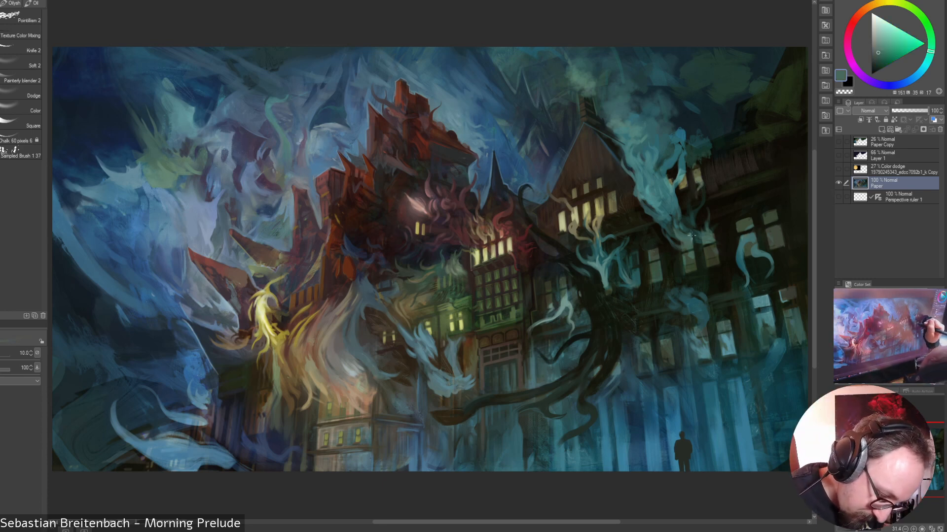
pyautogui.keyDown('alt'); pyautogui.click(690, 246); pyautogui.keyUp('alt')
pyautogui.keyDown('alt'); pyautogui.click(653, 259); pyautogui.keyUp('alt')
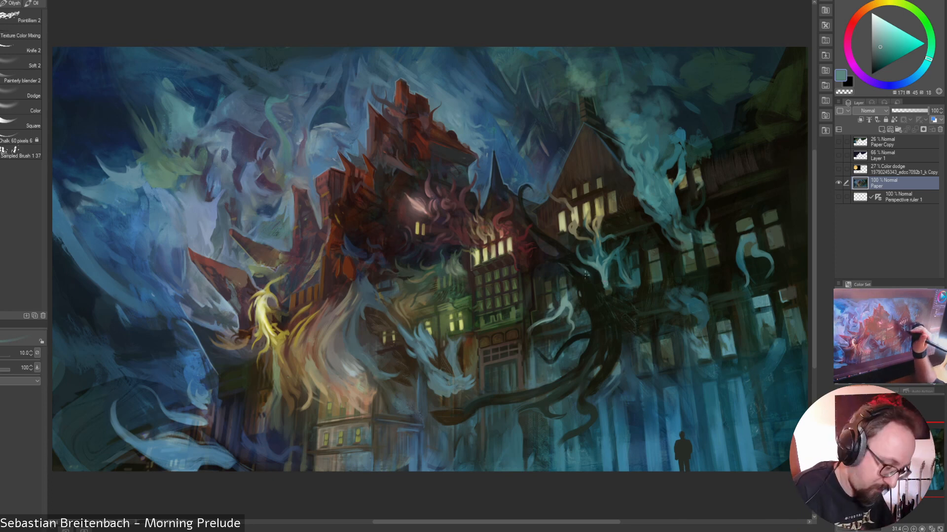
pyautogui.press(']')
pyautogui.press(']')
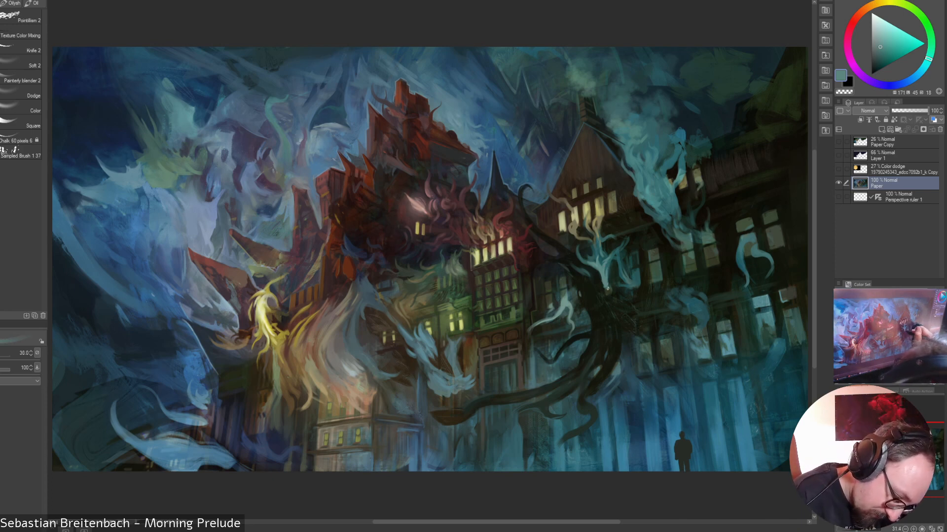
pyautogui.moveTo(609, 292); pyautogui.dragTo(613, 276)
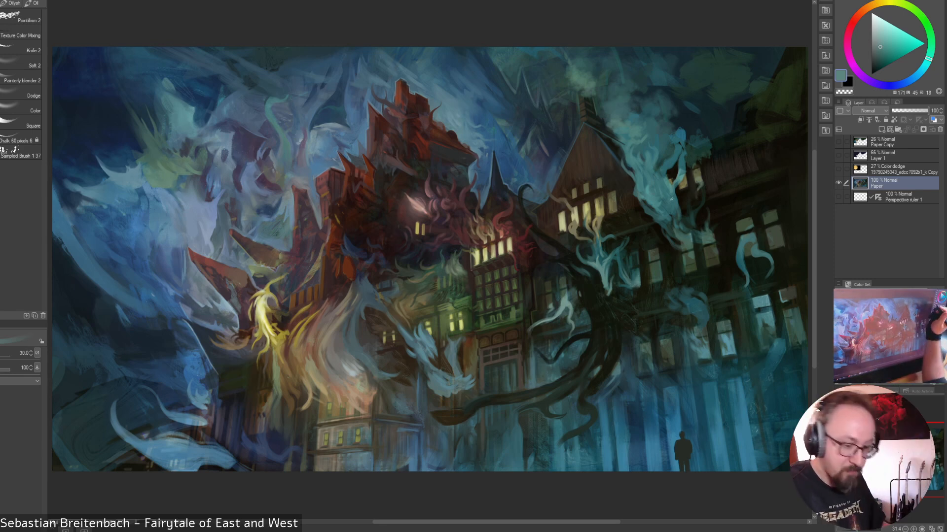
# Extend the teal ghost flame's side wisps toward the neighbouring window with sampled teals at brush size 25
pyautogui.keyDown('alt'); pyautogui.click(643, 293); pyautogui.keyUp('alt')
pyautogui.moveTo(633, 290); pyautogui.dragTo(642, 286)
pyautogui.keyDown('alt'); pyautogui.click(639, 283); pyautogui.keyUp('alt')
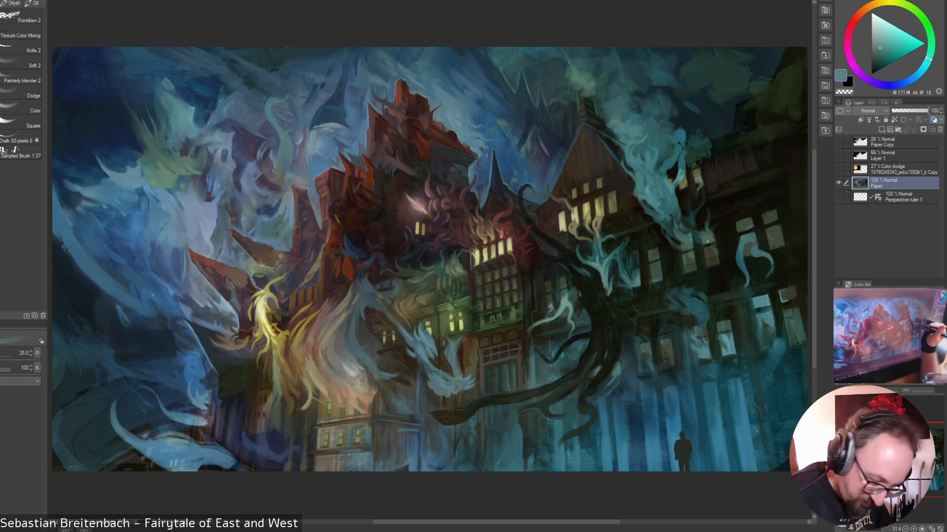
pyautogui.keyDown('alt'); pyautogui.click(653, 262); pyautogui.keyUp('alt')
pyautogui.keyDown('alt'); pyautogui.click(655, 279); pyautogui.keyUp('alt')
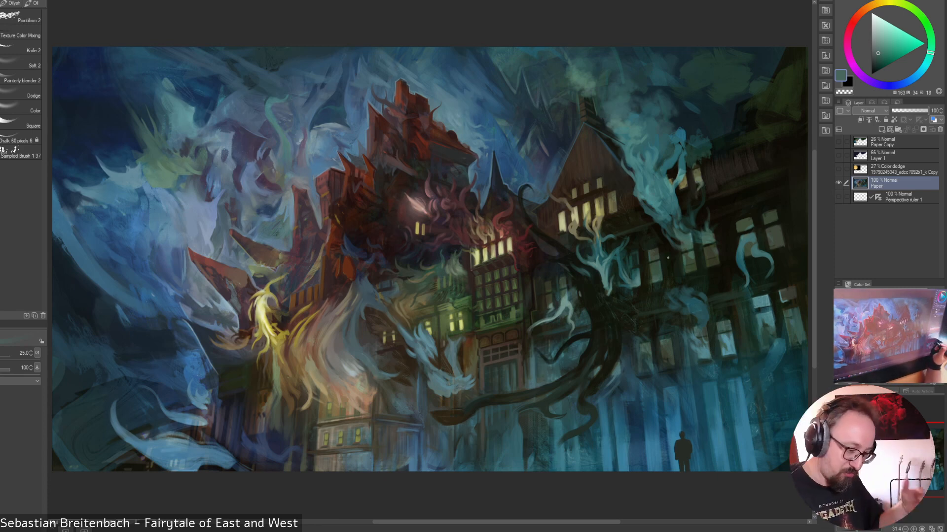
# Refine the panes of the window beside the teal ghost flame with sampled grey-teals, reducing the brush to size 12.5
pyautogui.keyDown('alt'); pyautogui.click(653, 266); pyautogui.keyUp('alt')
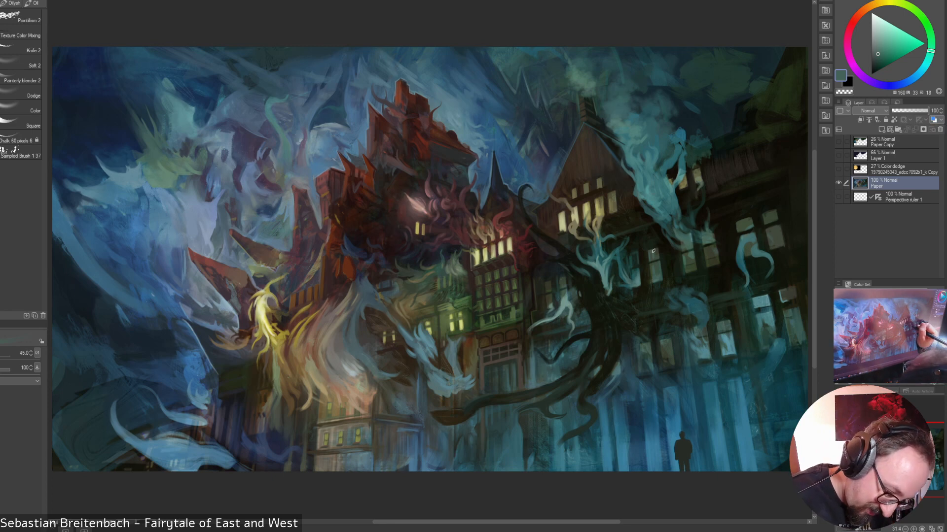
pyautogui.press(']')
pyautogui.press(']')
pyautogui.press(']')
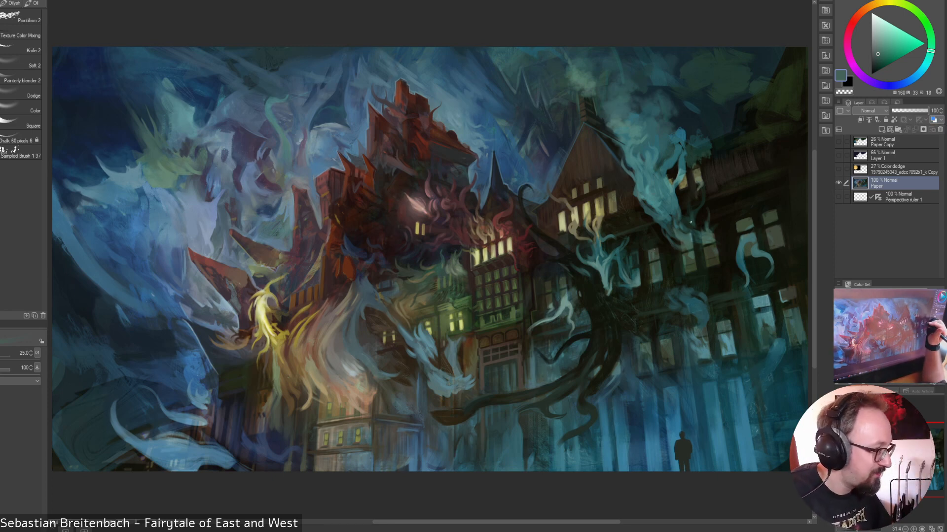
pyautogui.keyDown('alt'); pyautogui.click(650, 251); pyautogui.keyUp('alt')
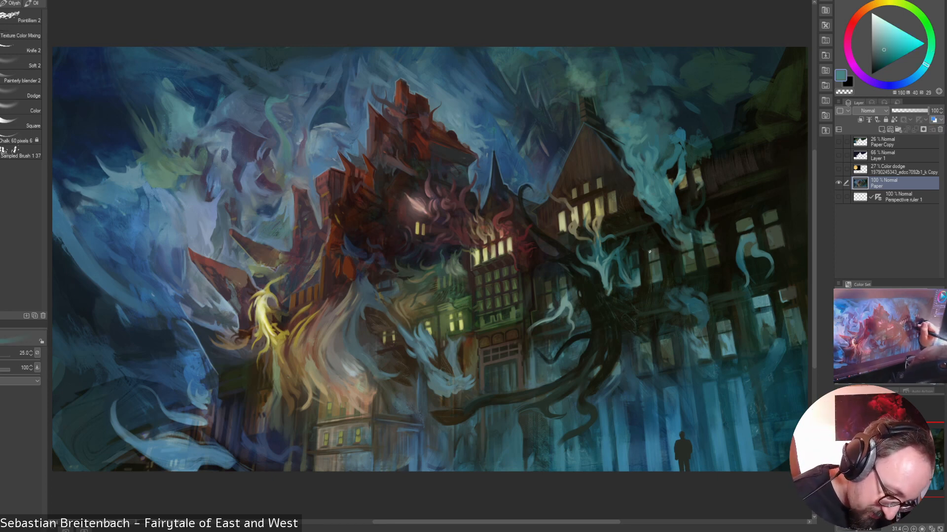
pyautogui.press('[')
pyautogui.press('[')
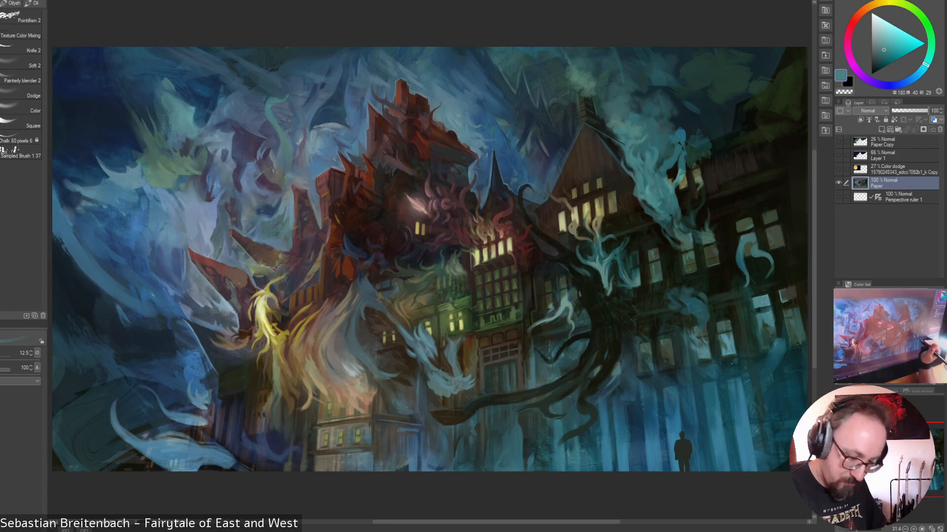
# Touch up the lower lit windows and the mist around them with sampled blues, enlarging the brush to size 50
pyautogui.keyDown('alt'); pyautogui.click(721, 357); pyautogui.keyUp('alt')
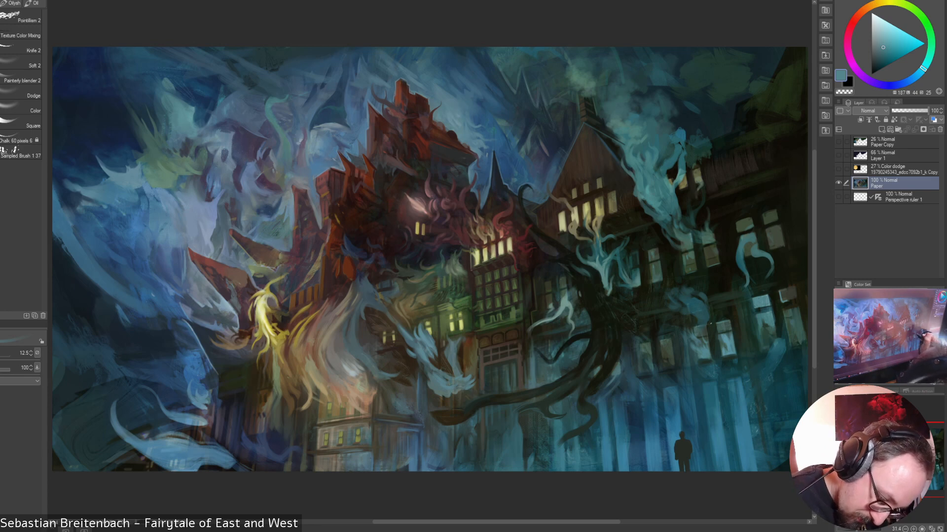
pyautogui.keyDown('alt'); pyautogui.click(700, 309); pyautogui.keyUp('alt')
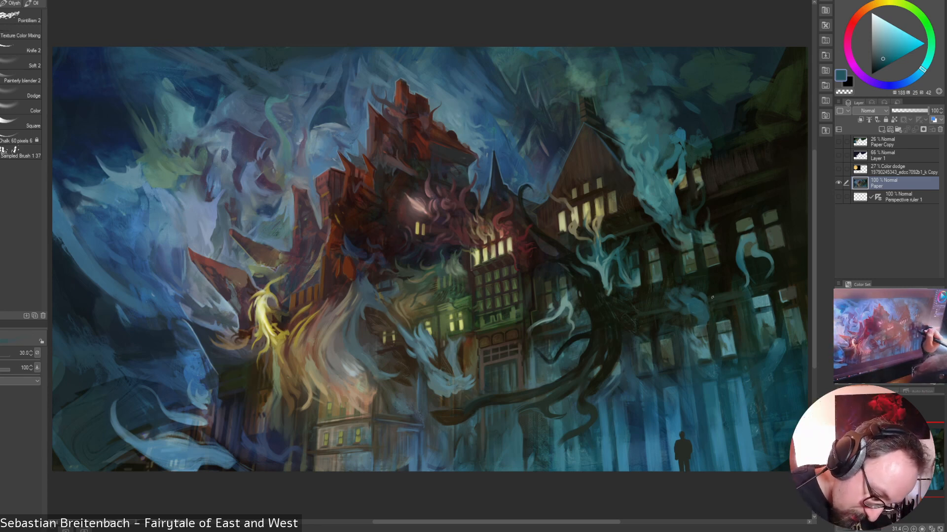
pyautogui.press(']')
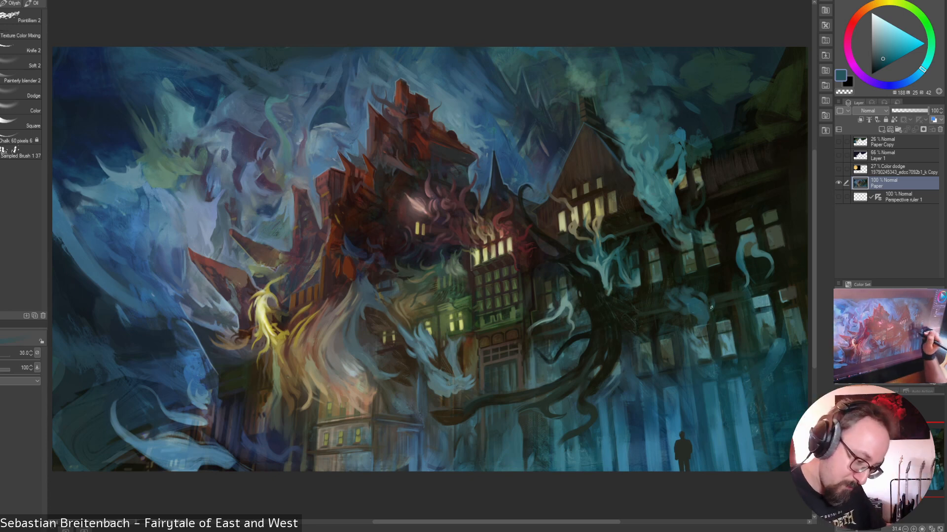
pyautogui.press(']')
pyautogui.press(']')
pyautogui.press(']')
pyautogui.press(']')
pyautogui.press(']')
pyautogui.press(']')
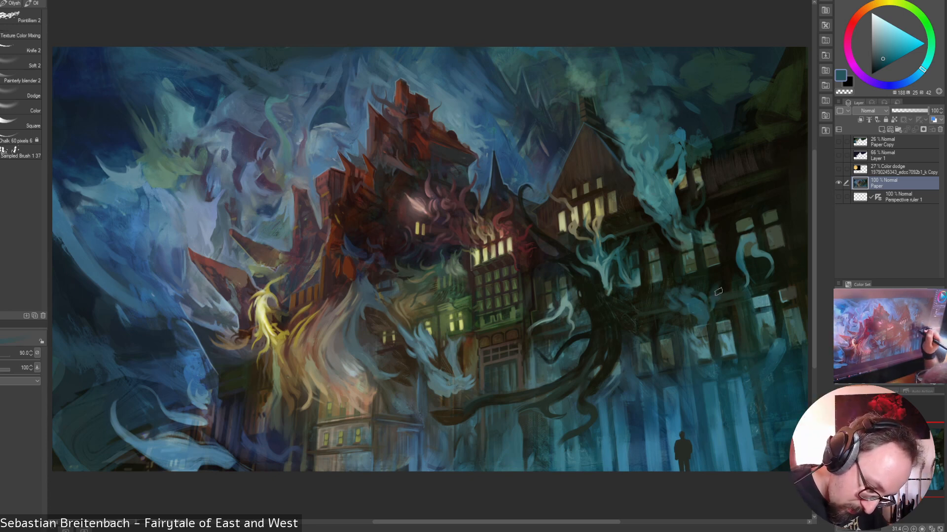
pyautogui.press('[')
pyautogui.press('[')
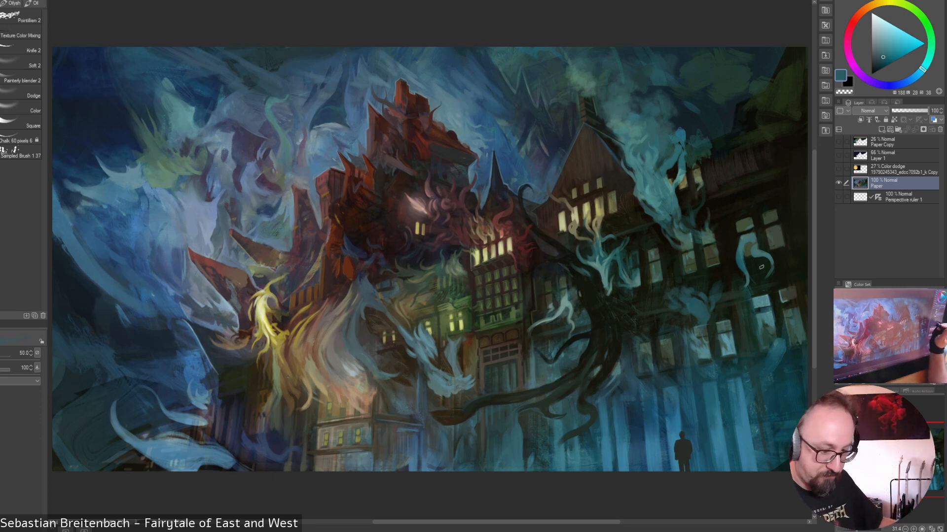
# Blend the blue mist over the wall above the lower lit windows with a sampled dark blue, using brush sizes up to 125
pyautogui.keyDown('alt'); pyautogui.click(678, 333); pyautogui.keyUp('alt')
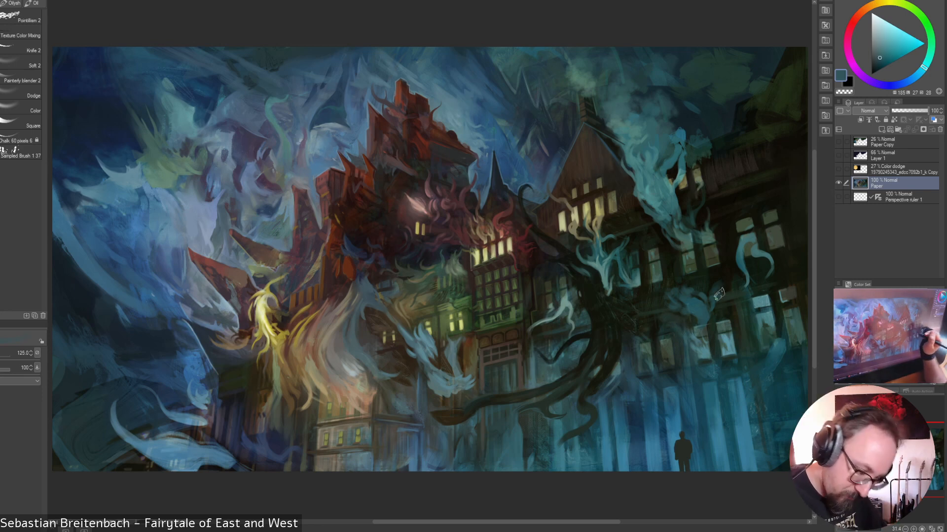
pyautogui.press(']')
pyautogui.press(']')
pyautogui.press(']')
pyautogui.press('[')
pyautogui.press('[')
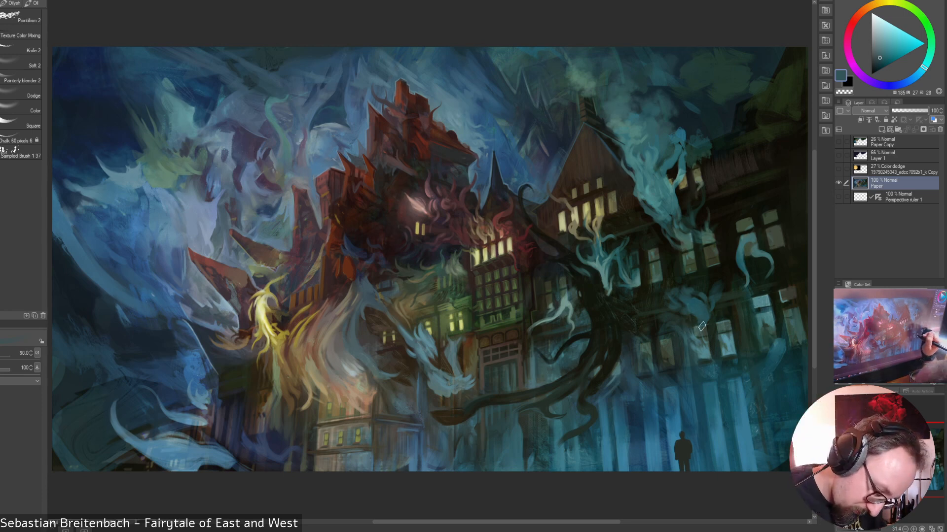
pyautogui.press('[')
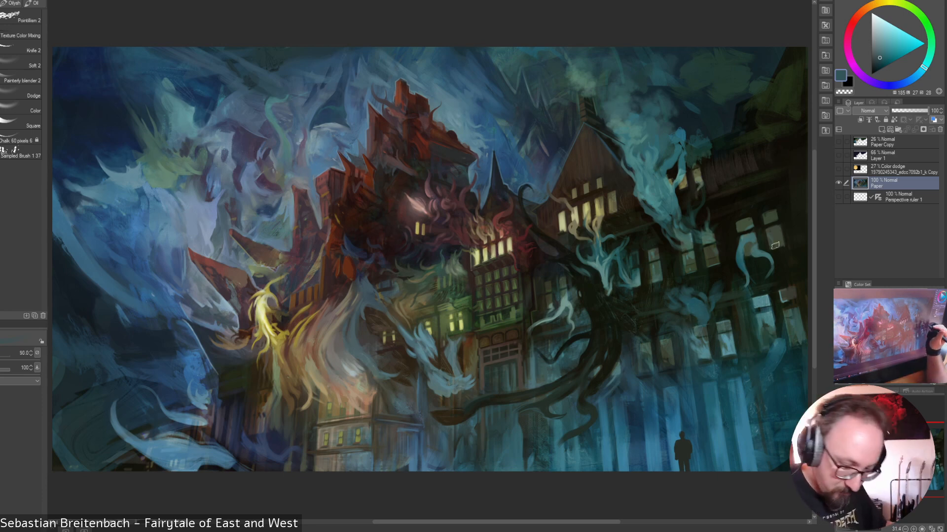
pyautogui.press(']')
# Refine the mist and wall around the lower lit windows with sampled blues and grey-greens, reducing the brush to size 25
pyautogui.keyDown('alt'); pyautogui.click(692, 334); pyautogui.keyUp('alt')
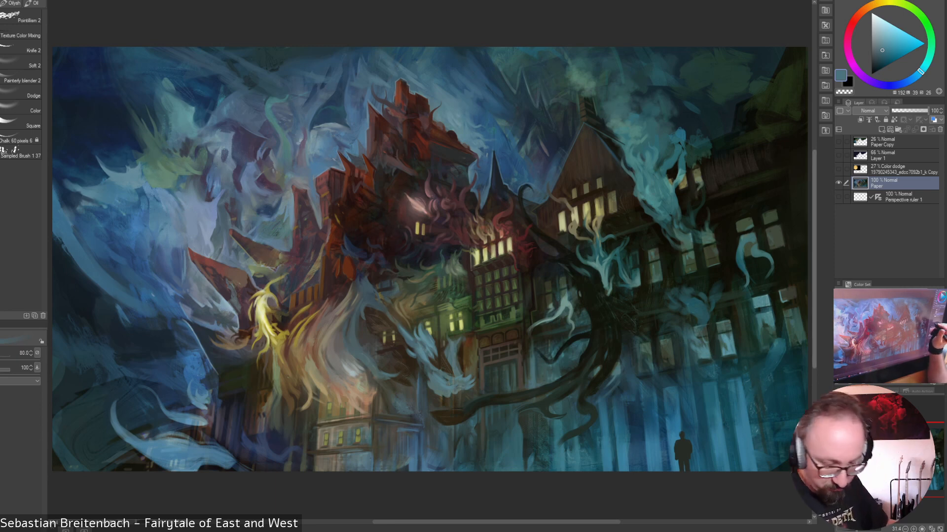
pyautogui.press('[')
pyautogui.press('[')
pyautogui.press('[')
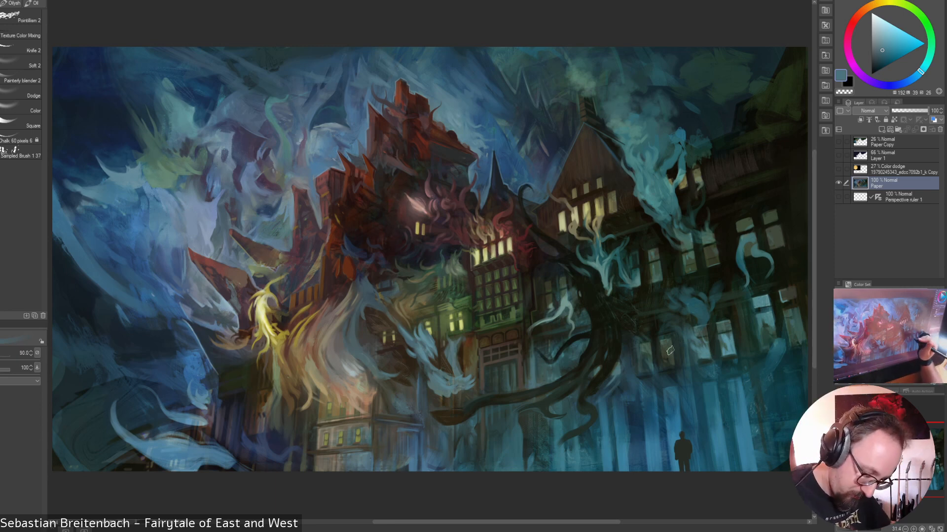
pyautogui.keyDown('alt'); pyautogui.click(645, 345); pyautogui.keyUp('alt')
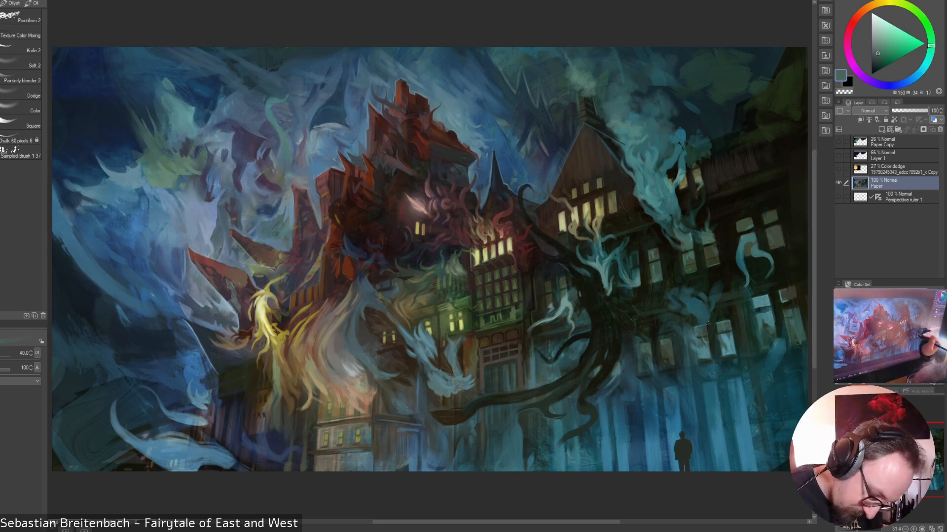
pyautogui.keyDown('alt'); pyautogui.click(669, 371); pyautogui.keyUp('alt')
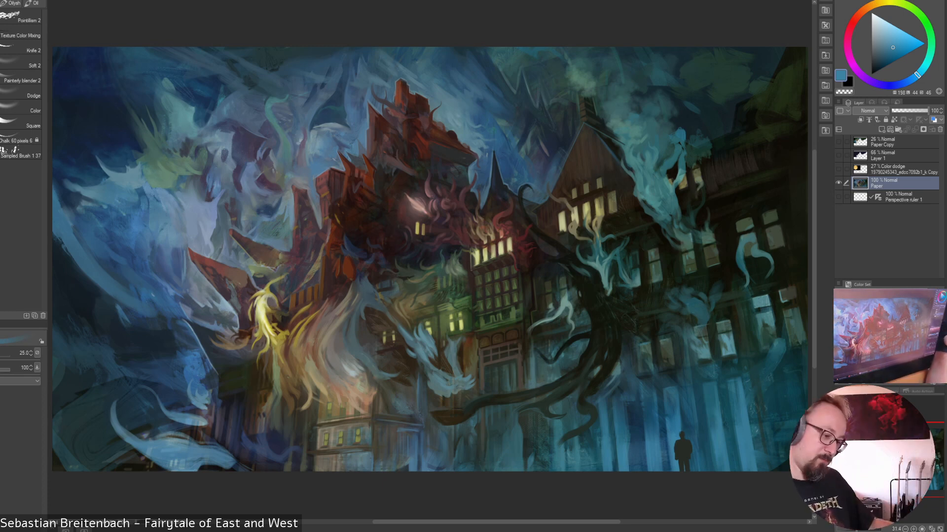
# Detail the tall lit window below the curling teal wisp with sampled teals, using brush sizes from 25 down to 7
pyautogui.keyDown('alt'); pyautogui.click(770, 322); pyautogui.keyUp('alt')
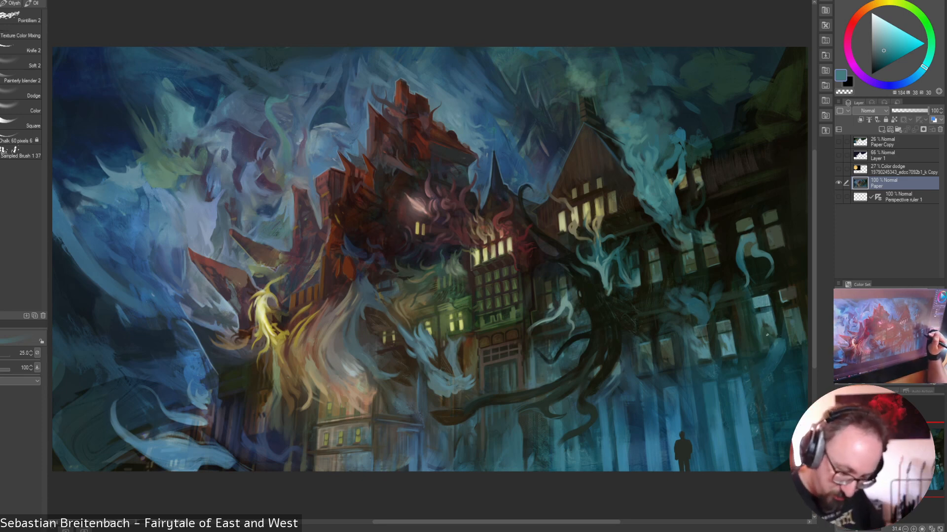
pyautogui.keyDown('alt'); pyautogui.click(749, 292); pyautogui.keyUp('alt')
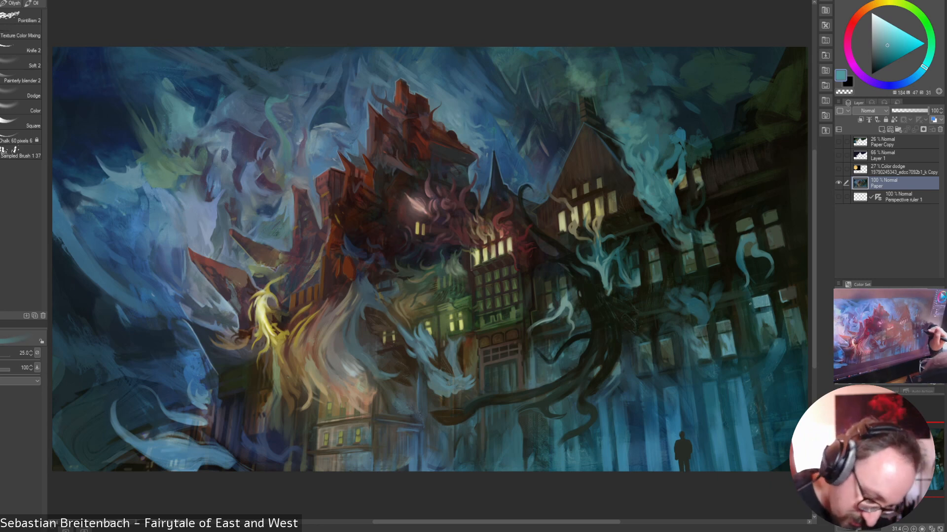
pyautogui.moveTo(751, 295); pyautogui.dragTo(749, 295)
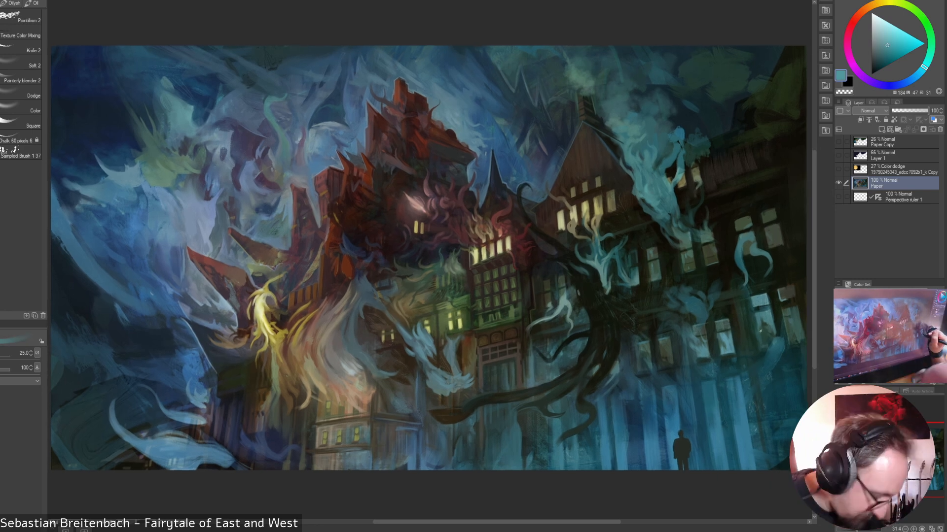
pyautogui.moveTo(759, 331); pyautogui.dragTo(759, 328)
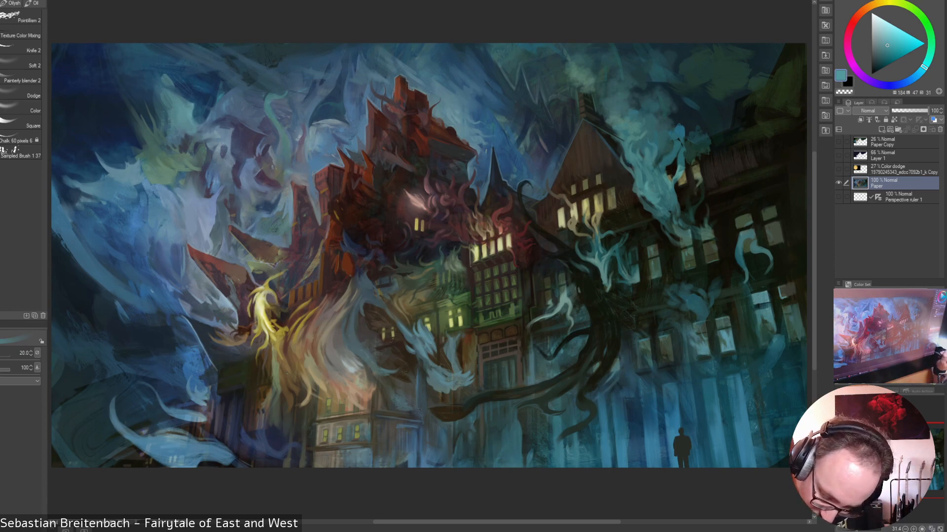
pyautogui.click(922, 529)
pyautogui.moveTo(933, 466); pyautogui.dragTo(939, 470)
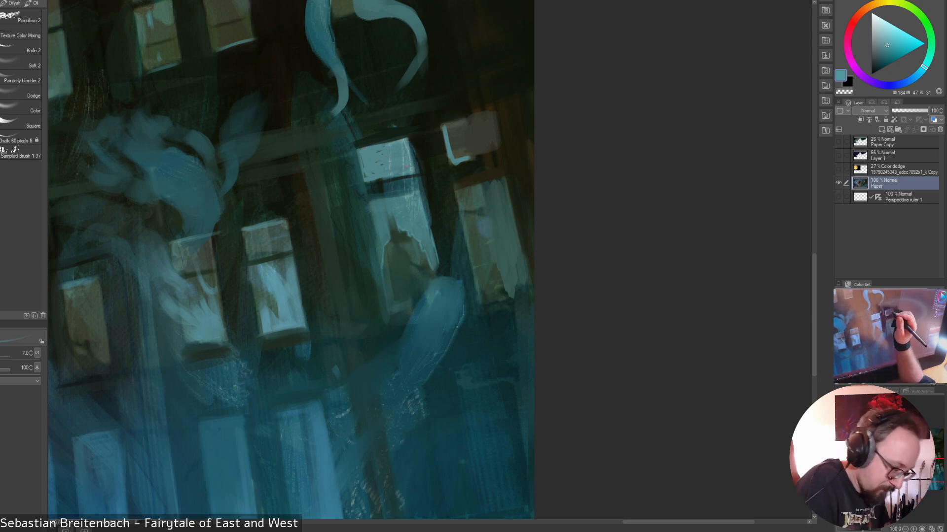
pyautogui.keyDown('alt'); pyautogui.click(437, 305); pyautogui.keyUp('alt')
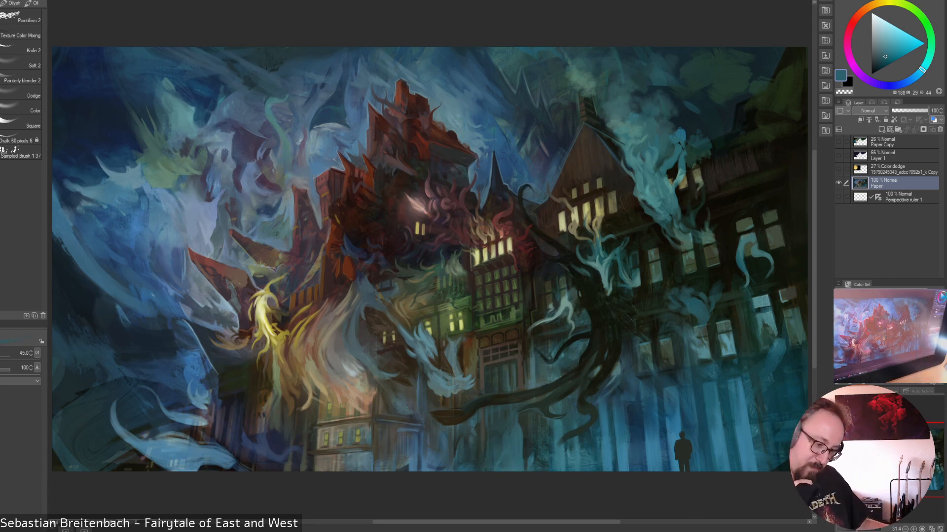
# Rework the blue wisp between the two rightmost lower windows with sampled dark teals at brush size 45
pyautogui.keyDown('alt'); pyautogui.click(781, 328); pyautogui.keyUp('alt')
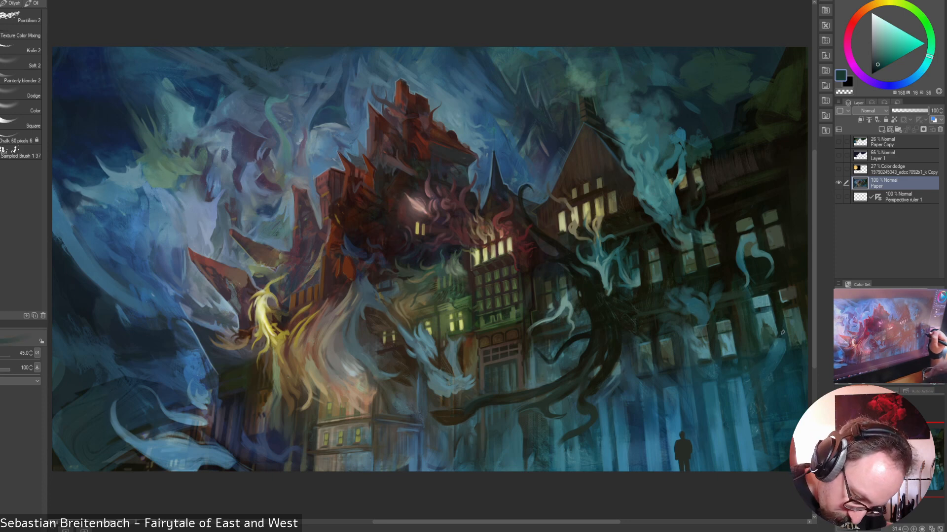
pyautogui.keyDown('alt'); pyautogui.click(783, 347); pyautogui.keyUp('alt')
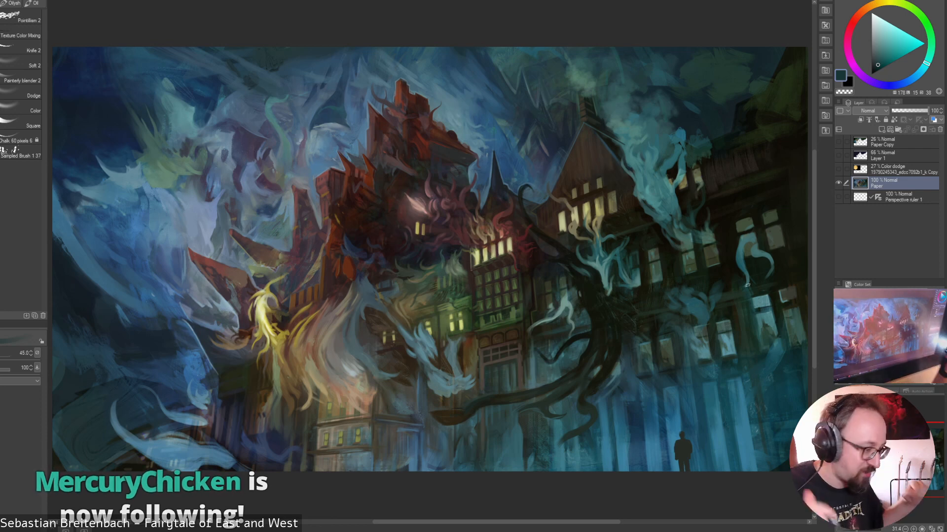
pyautogui.keyDown('alt'); pyautogui.click(780, 352); pyautogui.keyUp('alt')
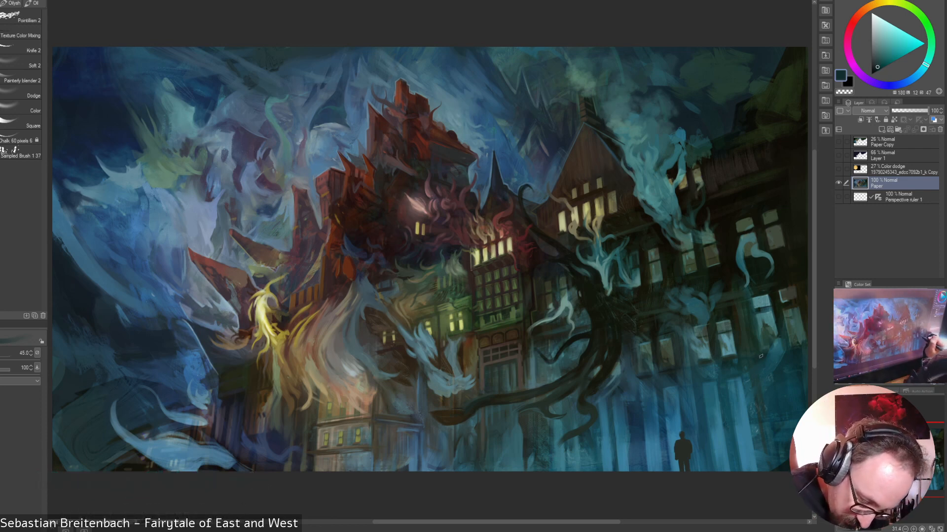
pyautogui.keyDown('alt'); pyautogui.click(773, 346); pyautogui.keyUp('alt')
pyautogui.moveTo(778, 336); pyautogui.dragTo(777, 340)
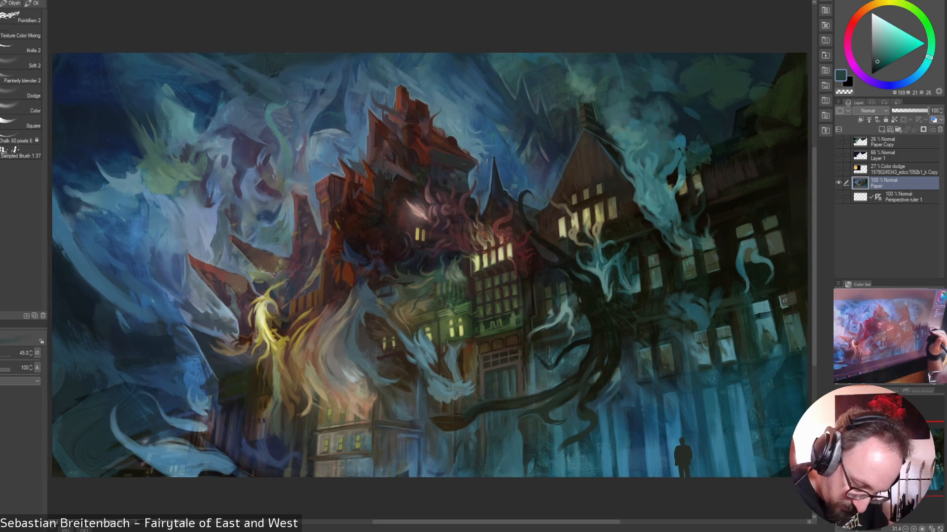
# Blend the mist and dark wall beneath the two rightmost lower windows with sampled teals, reducing the brush to size 30
pyautogui.keyDown('alt'); pyautogui.click(773, 340); pyautogui.keyUp('alt')
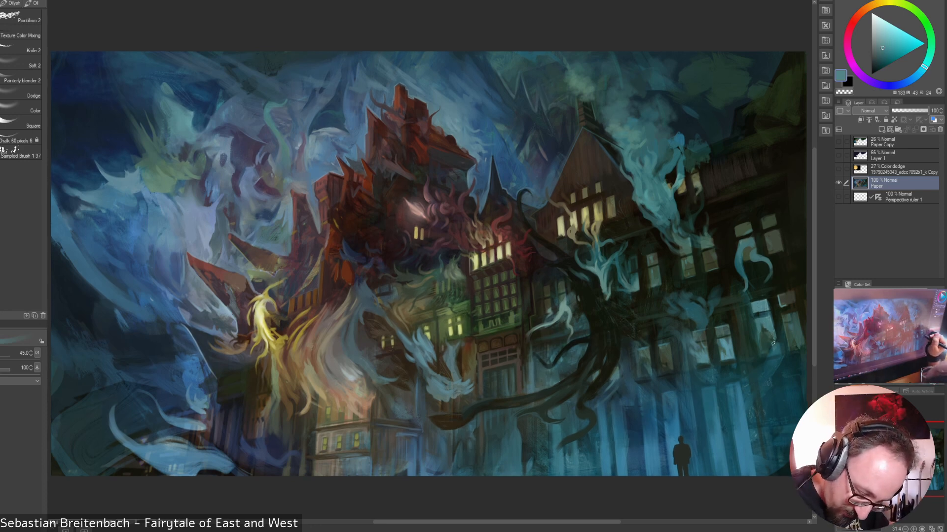
pyautogui.keyDown('alt'); pyautogui.click(774, 347); pyautogui.keyUp('alt')
pyautogui.keyDown('alt'); pyautogui.click(776, 340); pyautogui.keyUp('alt')
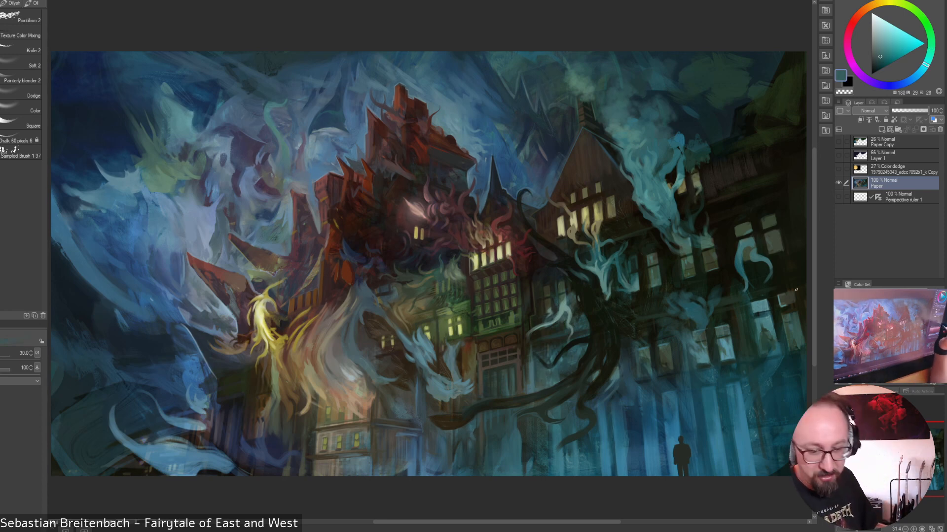
pyautogui.keyDown('alt'); pyautogui.click(772, 342); pyautogui.keyUp('alt')
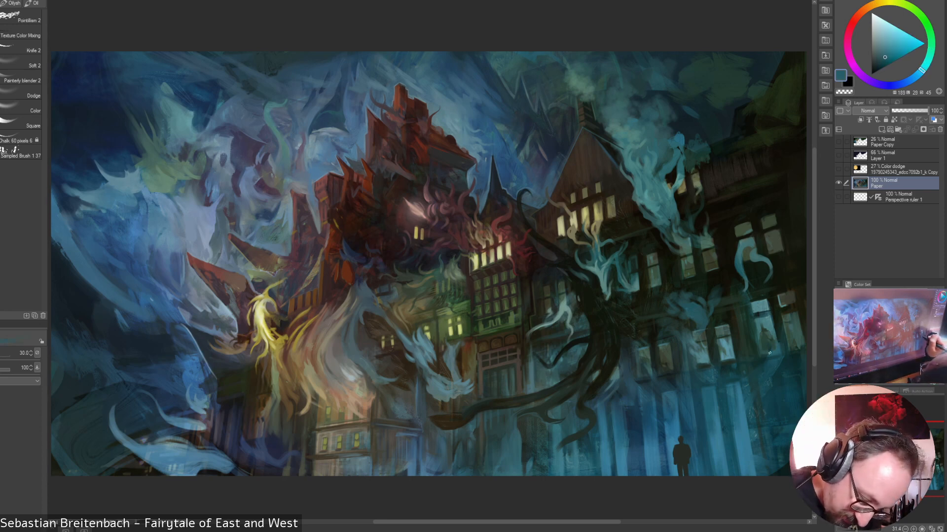
pyautogui.keyDown('alt'); pyautogui.click(768, 357); pyautogui.keyUp('alt')
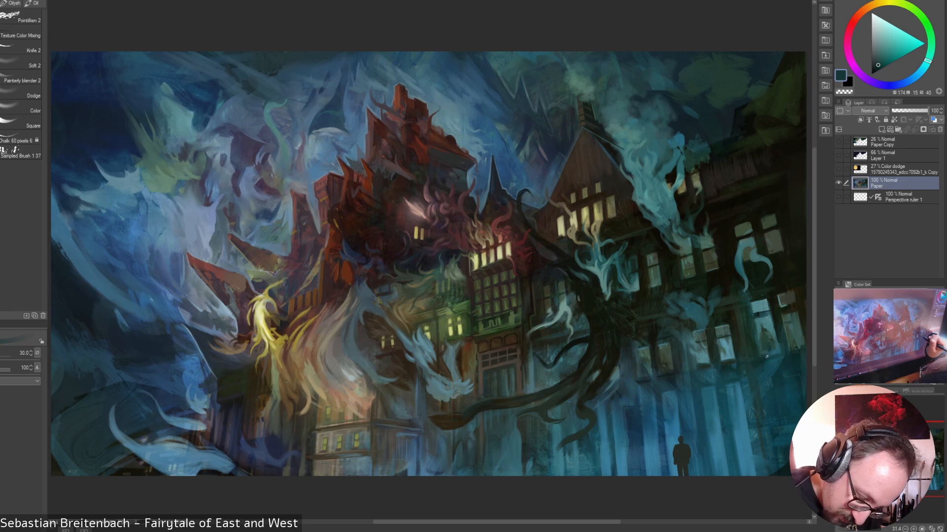
pyautogui.keyDown('alt'); pyautogui.click(777, 339); pyautogui.keyUp('alt')
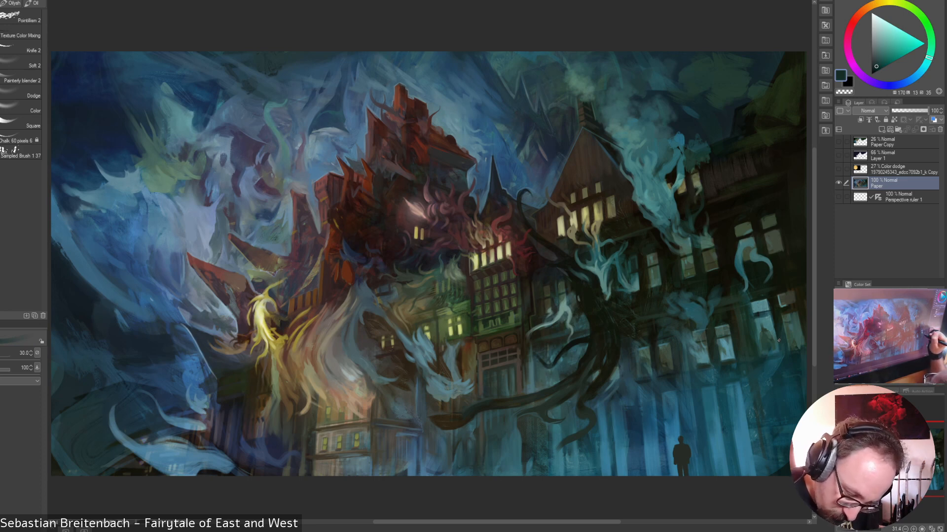
pyautogui.keyDown('alt'); pyautogui.click(779, 336); pyautogui.keyUp('alt')
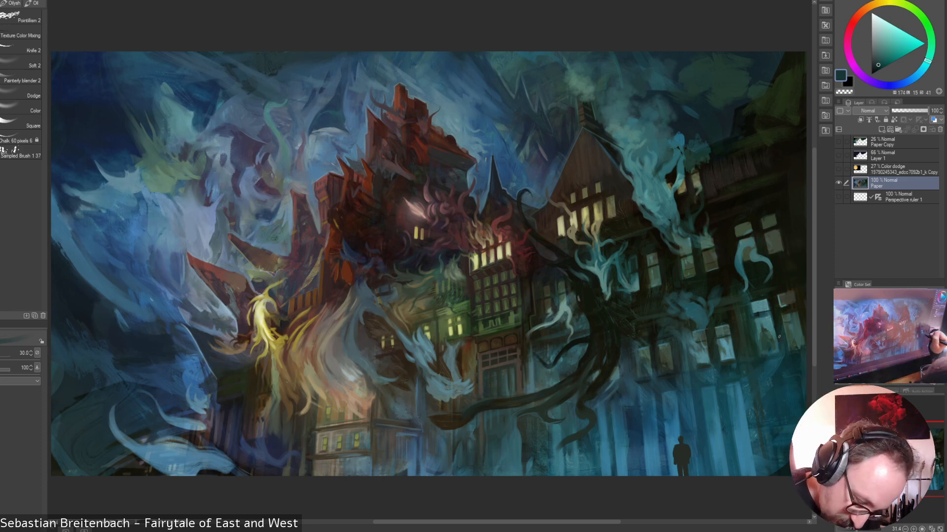
# Touch up the rightmost lower window's upper panes and frame with sampled teal, olive and near-black tones, using brush size 17.5
pyautogui.keyDown('alt'); pyautogui.click(797, 256); pyautogui.keyUp('alt')
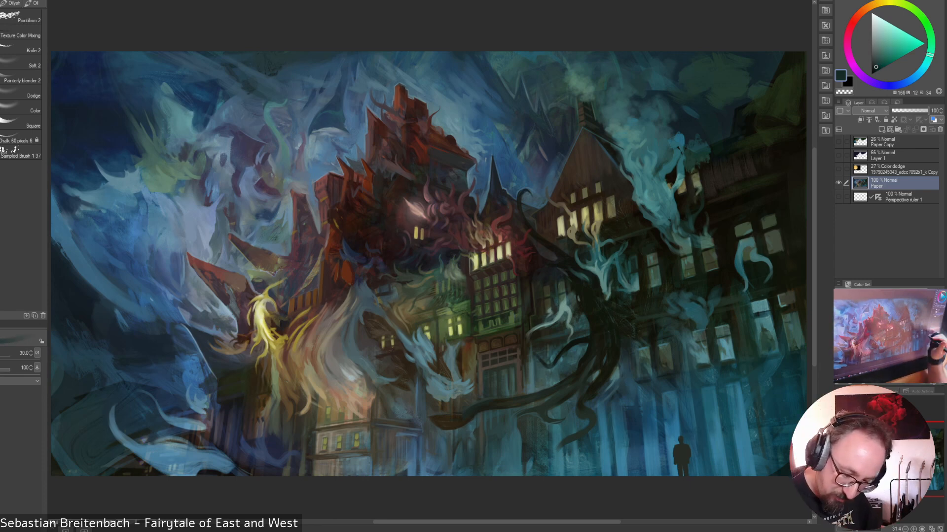
pyautogui.keyDown('alt'); pyautogui.click(769, 356); pyautogui.keyUp('alt')
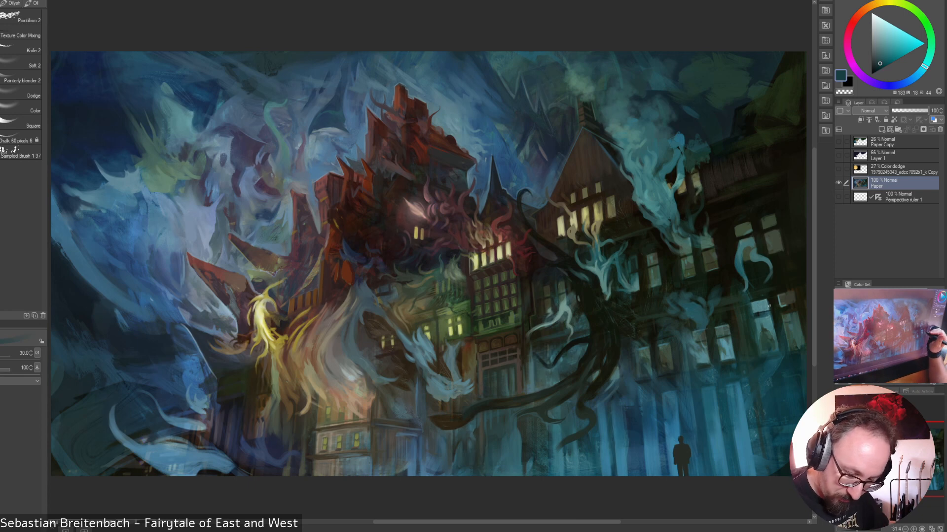
pyautogui.keyDown('alt'); pyautogui.click(748, 252); pyautogui.keyUp('alt')
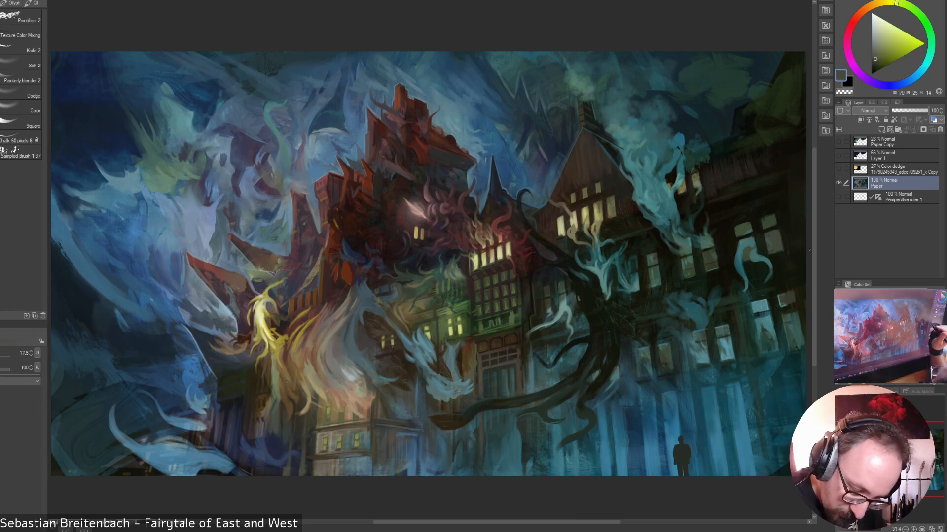
pyautogui.keyDown('alt'); pyautogui.click(782, 300); pyautogui.keyUp('alt')
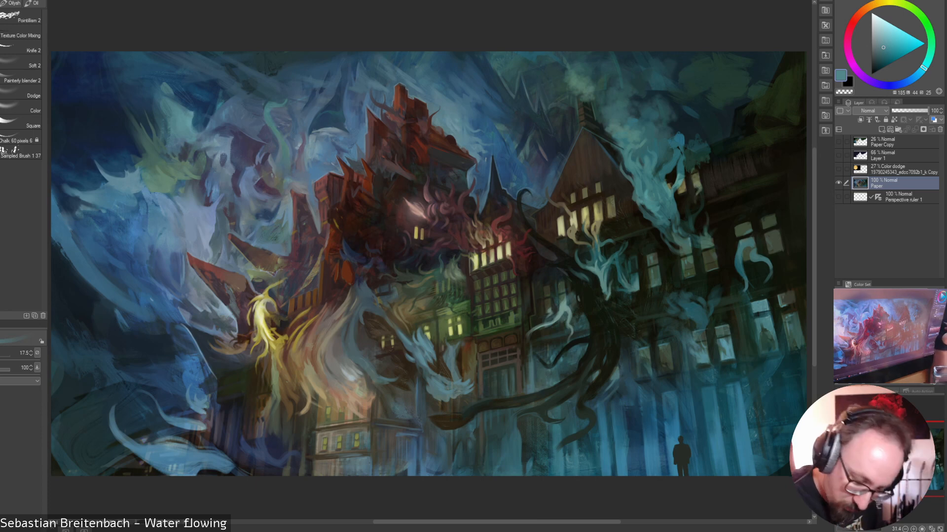
pyautogui.keyDown('alt'); pyautogui.click(777, 295); pyautogui.keyUp('alt')
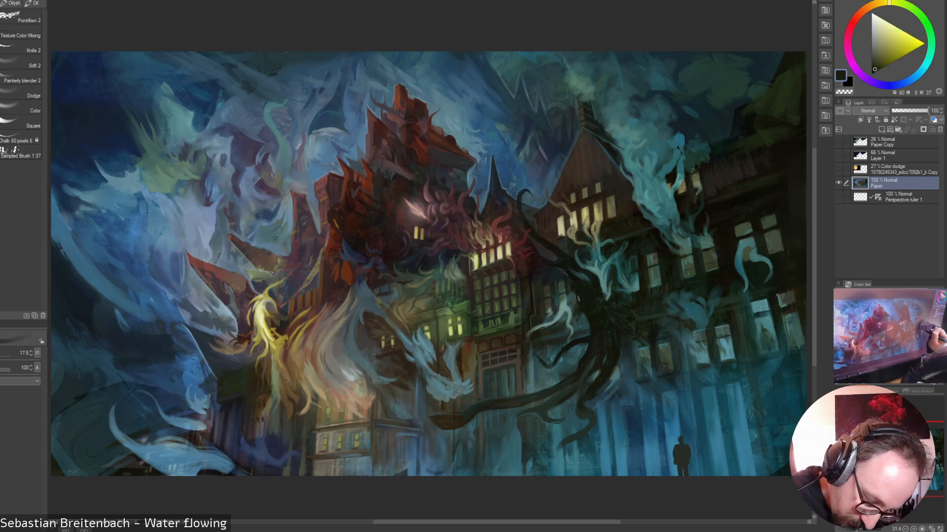
pyautogui.keyDown('alt'); pyautogui.click(784, 300); pyautogui.keyUp('alt')
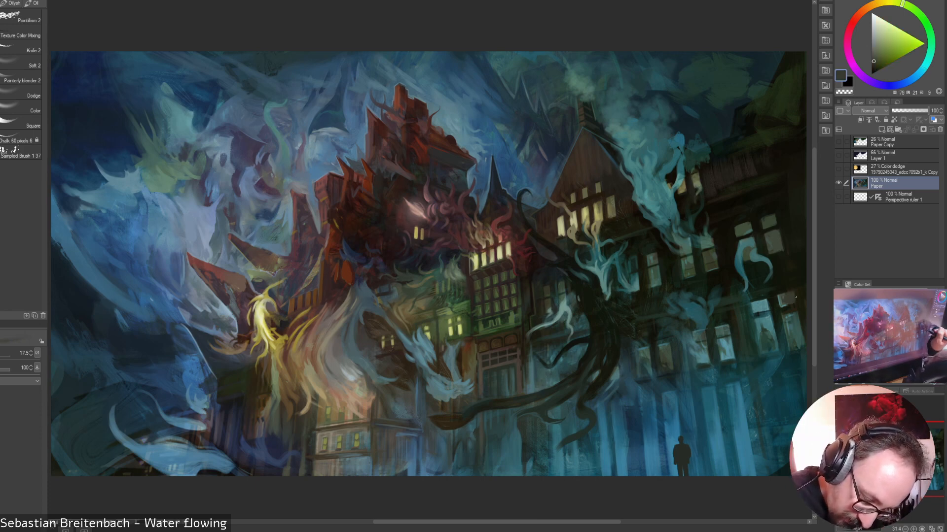
pyautogui.keyDown('alt'); pyautogui.click(763, 310); pyautogui.keyUp('alt')
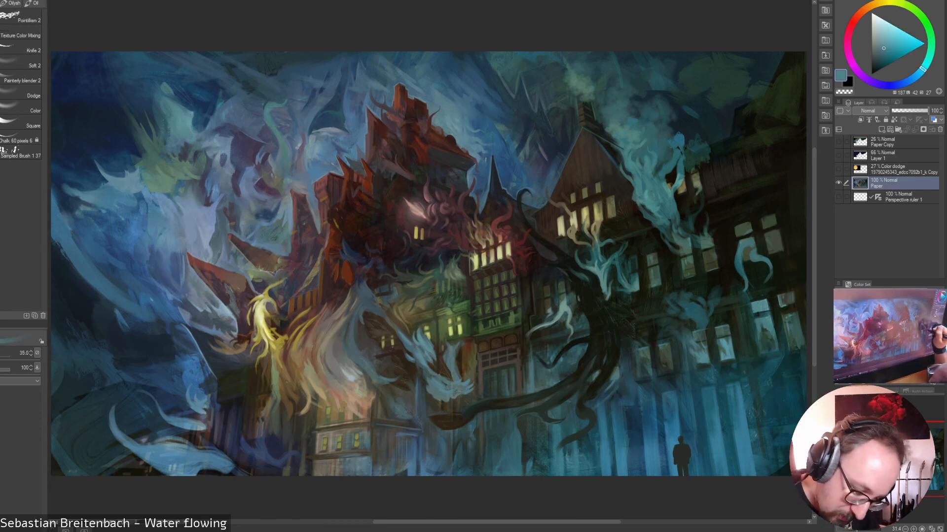
# Refine the dark wall and frame edge beside the rightmost lower window with sampled dark olives, using brush size 30
pyautogui.keyDown('alt'); pyautogui.click(794, 294); pyautogui.keyUp('alt')
pyautogui.press('[')
pyautogui.press('[')
pyautogui.press('[')
pyautogui.press('[')
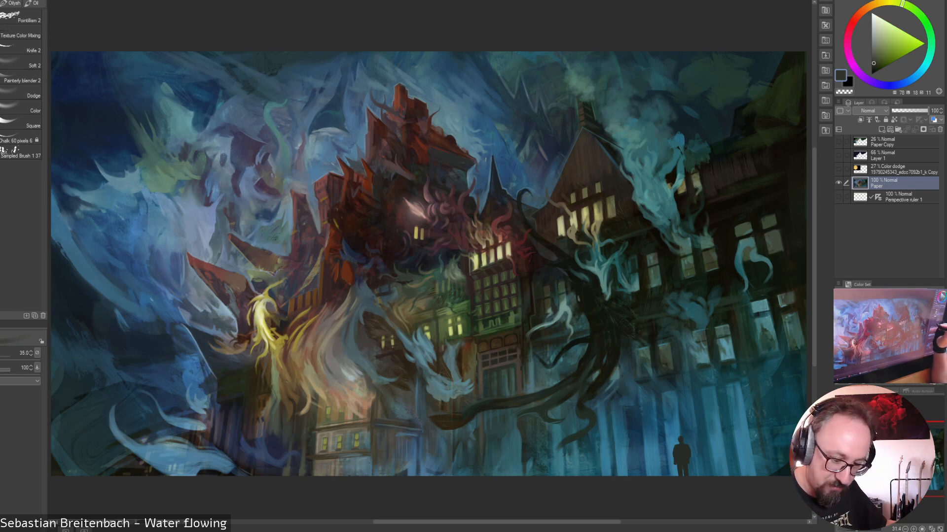
pyautogui.keyDown('alt'); pyautogui.click(795, 291); pyautogui.keyUp('alt')
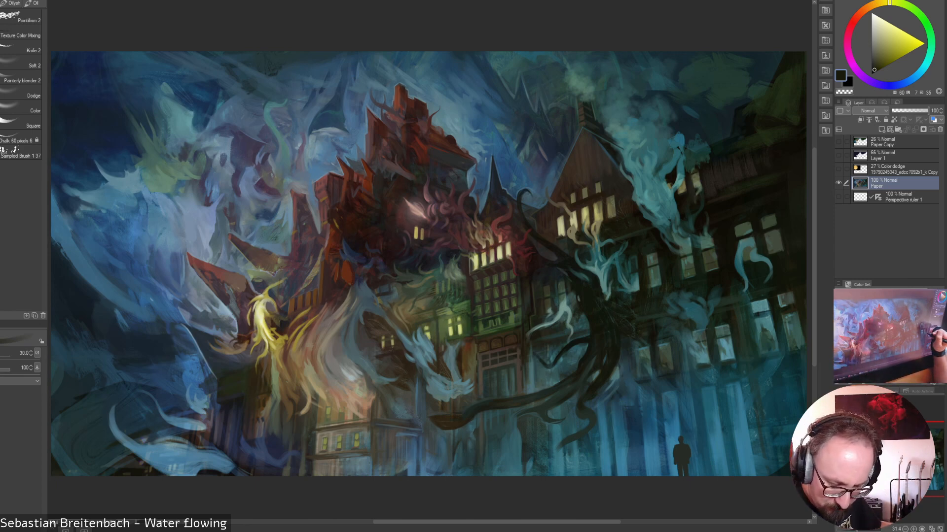
pyautogui.keyDown('alt'); pyautogui.click(784, 300); pyautogui.keyUp('alt')
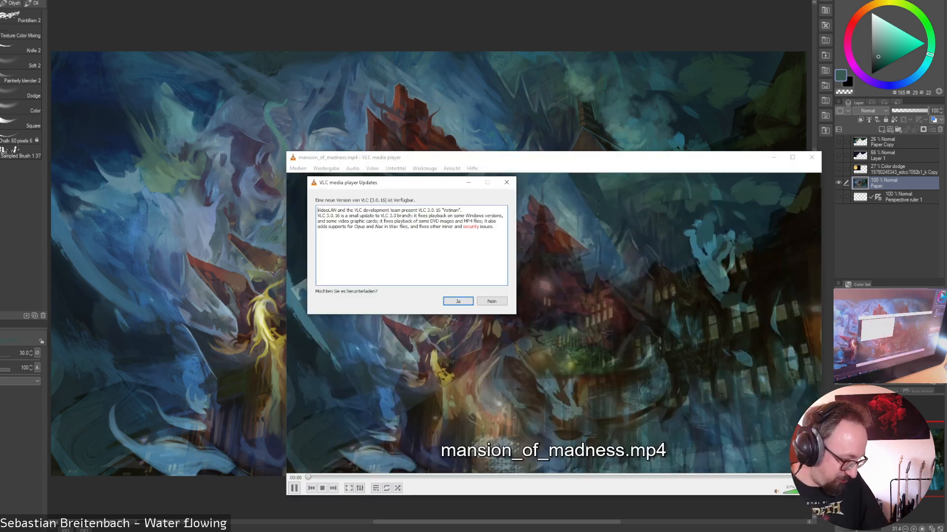
# Watch mansion_of_madness.mp4 in VLC media player after declining its update, and close the player
pyautogui.click(491, 301)
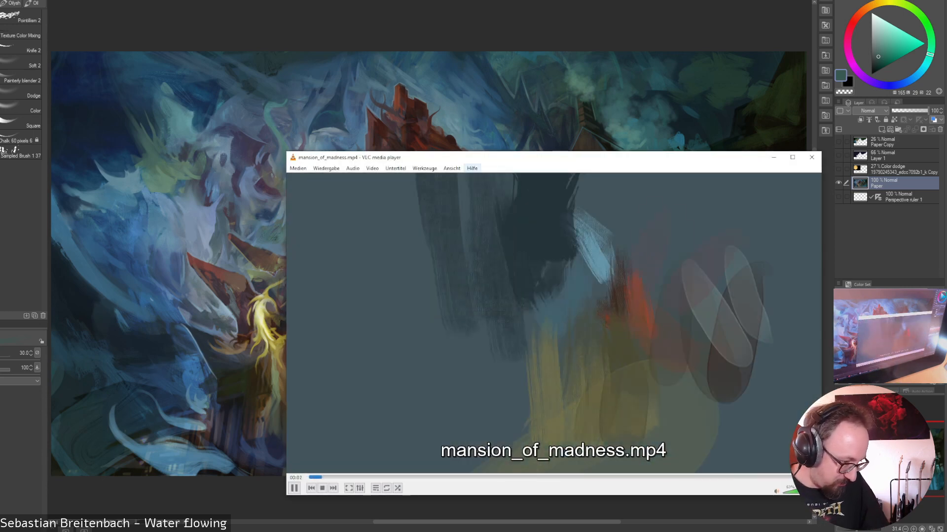
pyautogui.moveTo(478, 160); pyautogui.dragTo(380, 121)
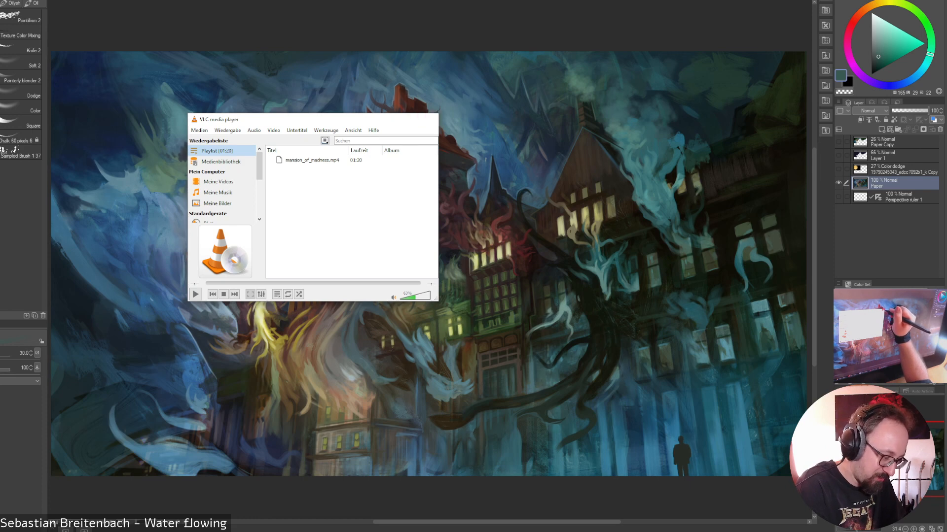
pyautogui.click(429, 119)
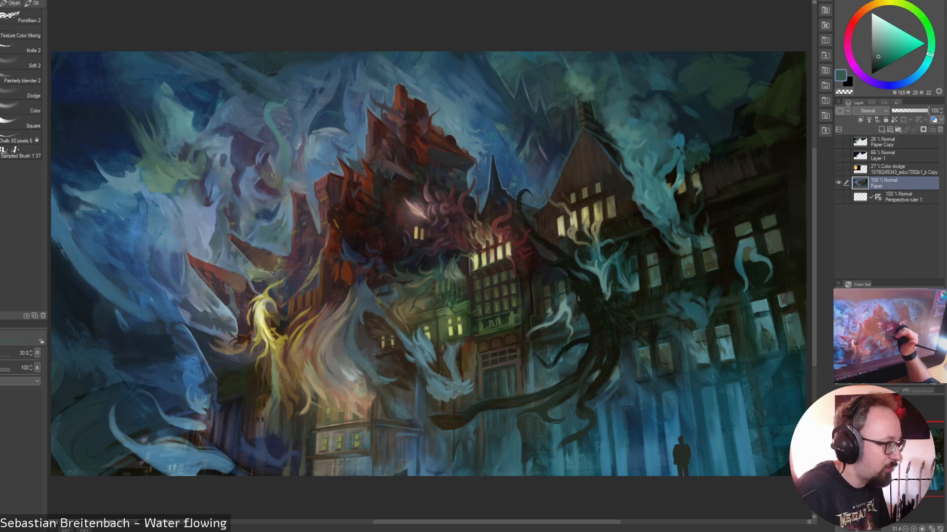
# Refine the red castle's left tower edge and the shadows at its foot with sampled slate-blue, near-black and red-brown tones, using brush size 17.5
pyautogui.press('alt')
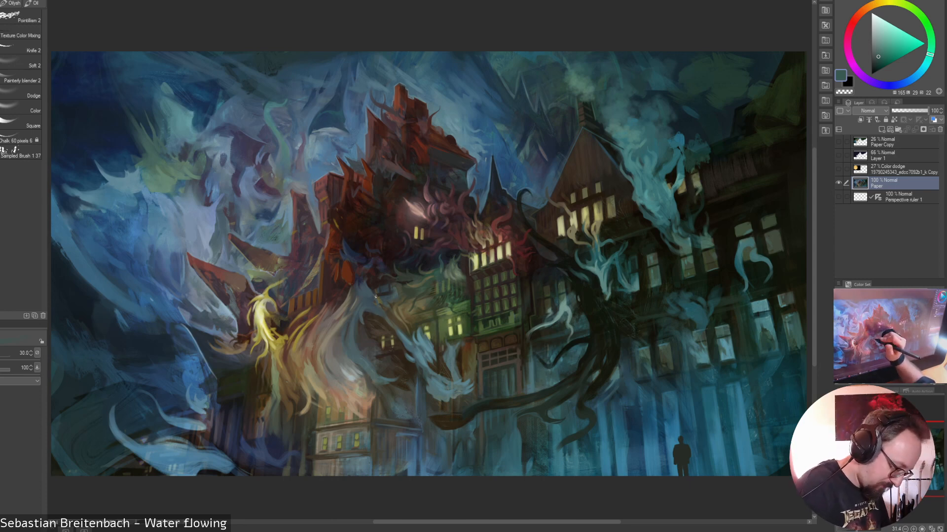
pyautogui.keyDown('alt'); pyautogui.click(372, 296); pyautogui.keyUp('alt')
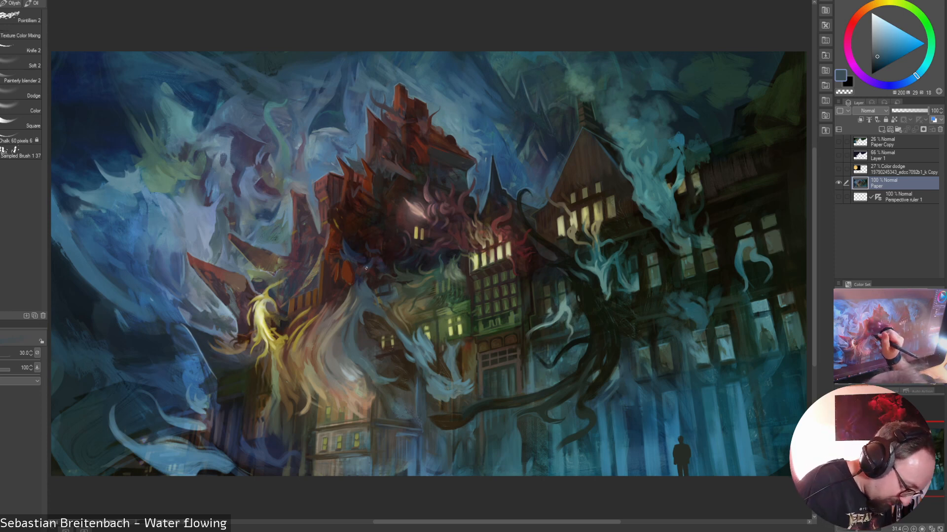
pyautogui.keyDown('alt'); pyautogui.click(354, 267); pyautogui.keyUp('alt')
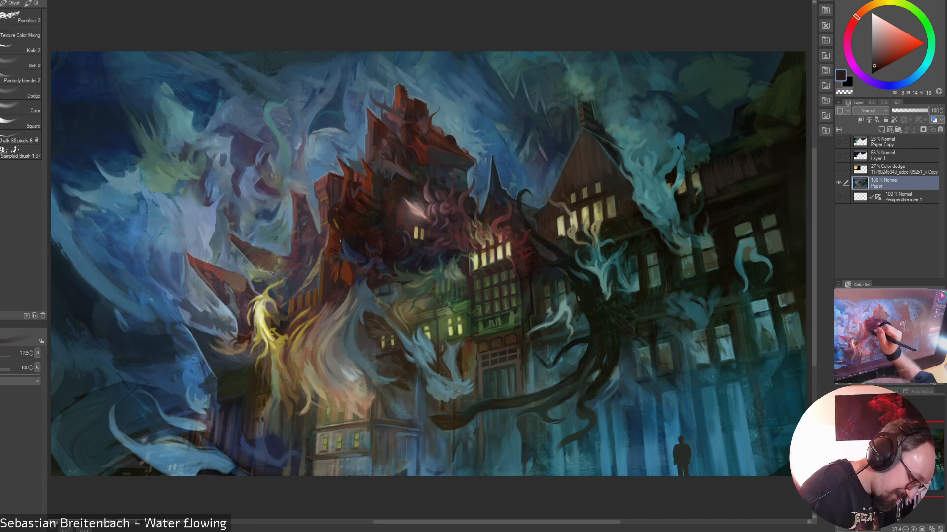
pyautogui.keyDown('alt'); pyautogui.click(341, 256); pyautogui.keyUp('alt')
pyautogui.keyDown('alt'); pyautogui.click(326, 238); pyautogui.keyUp('alt')
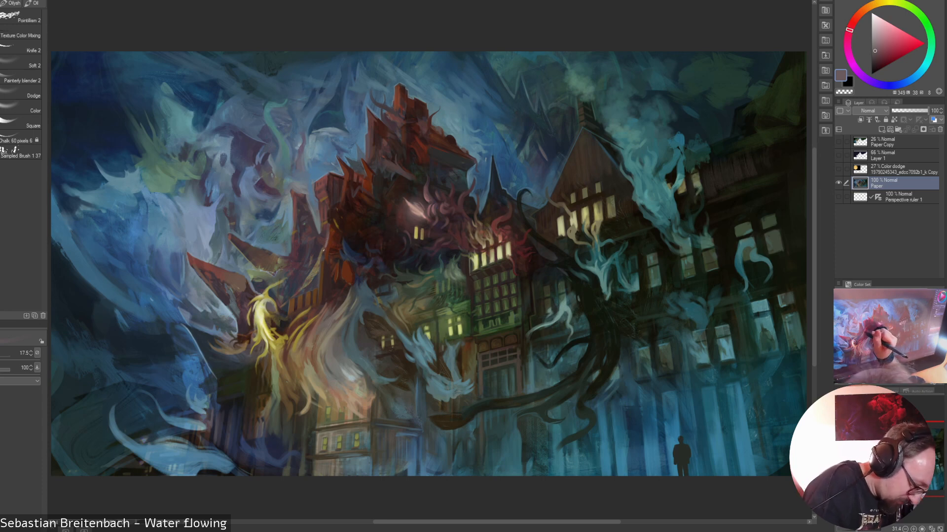
pyautogui.keyDown('alt'); pyautogui.click(325, 251); pyautogui.keyUp('alt')
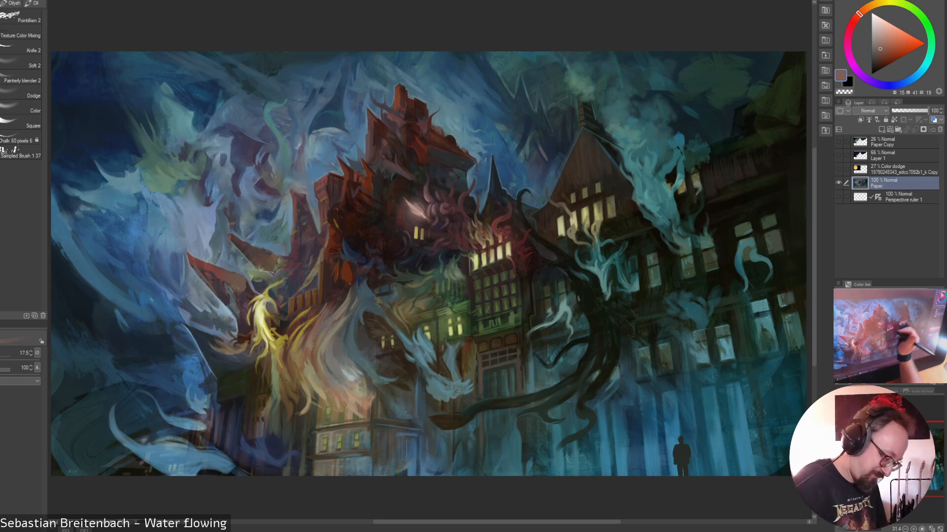
# Blend the dark wall and mist beside the red castle's lower-left base with sampled purples, olive and indigo, reducing the brush to size 20
pyautogui.keyDown('alt'); pyautogui.click(311, 287); pyautogui.keyUp('alt')
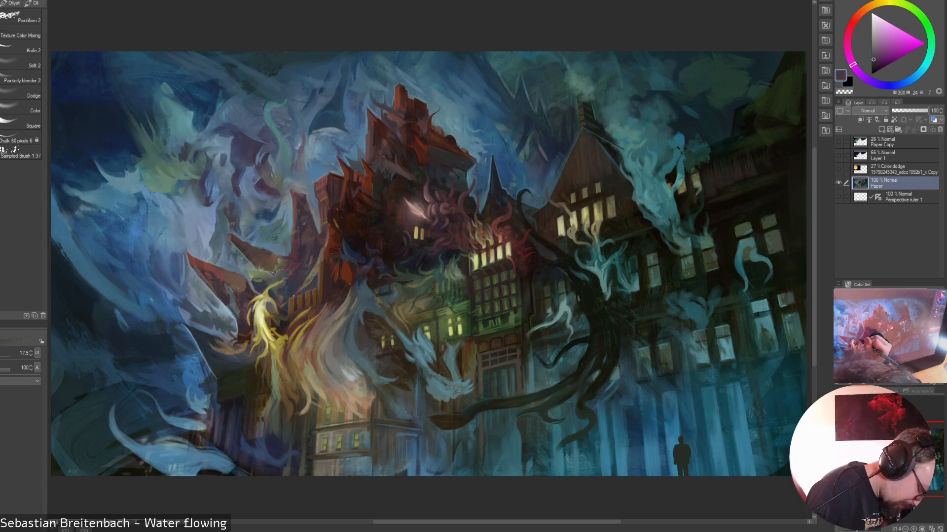
pyautogui.keyDown('alt'); pyautogui.click(315, 319); pyautogui.keyUp('alt')
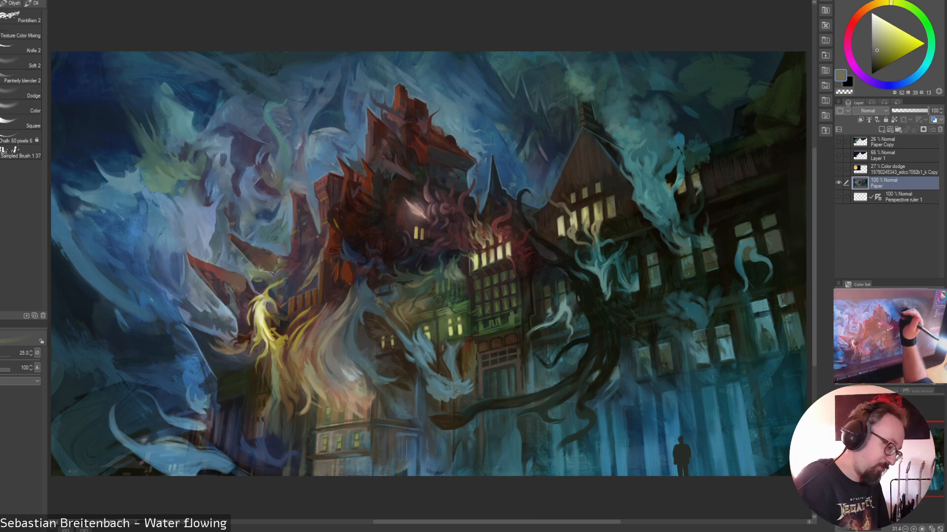
pyautogui.keyDown('alt'); pyautogui.click(316, 256); pyautogui.keyUp('alt')
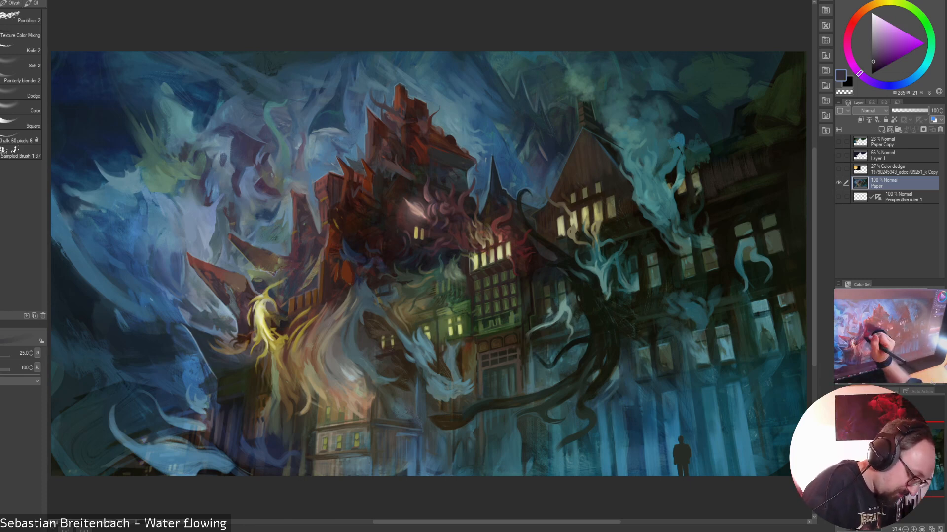
pyautogui.keyDown('alt'); pyautogui.click(311, 285); pyautogui.keyUp('alt')
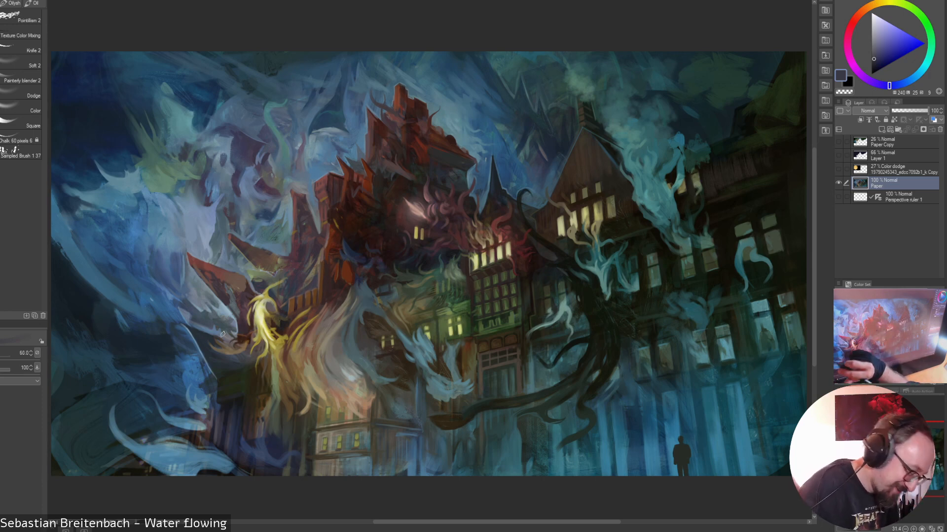
pyautogui.keyDown('alt'); pyautogui.click(316, 261); pyautogui.keyUp('alt')
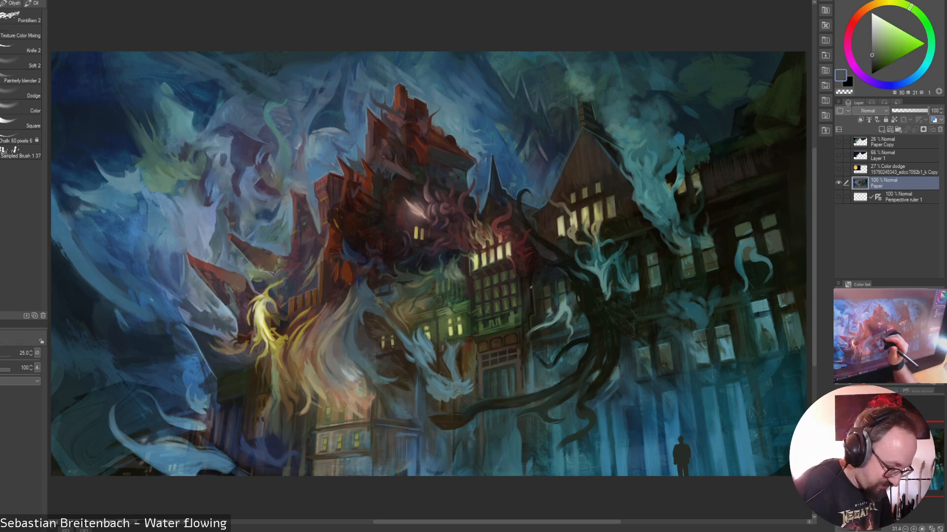
pyautogui.keyDown('alt'); pyautogui.click(312, 284); pyautogui.keyUp('alt')
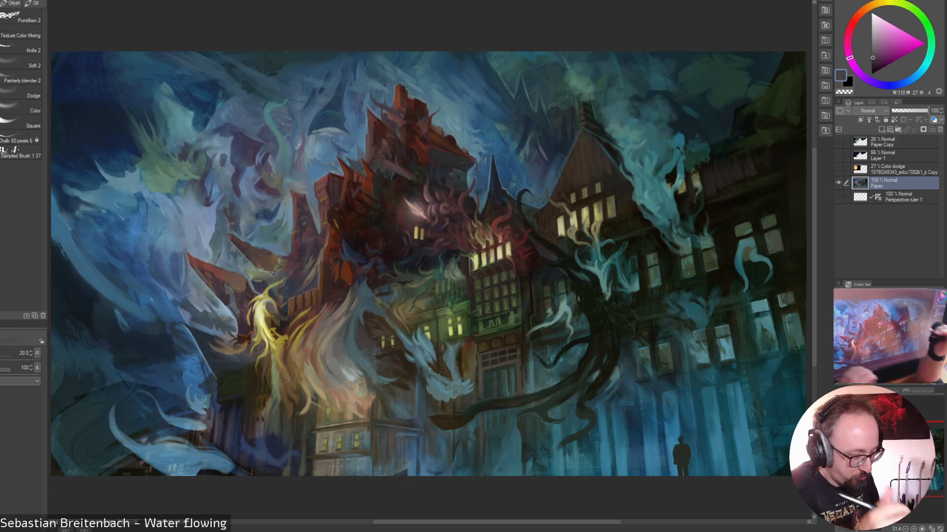
# Touch up the sky mist around the curved teal wisp left of the castle with sampled blues and teals, using brush sizes 20 and 35
pyautogui.keyDown('alt'); pyautogui.click(538, 193); pyautogui.keyUp('alt')
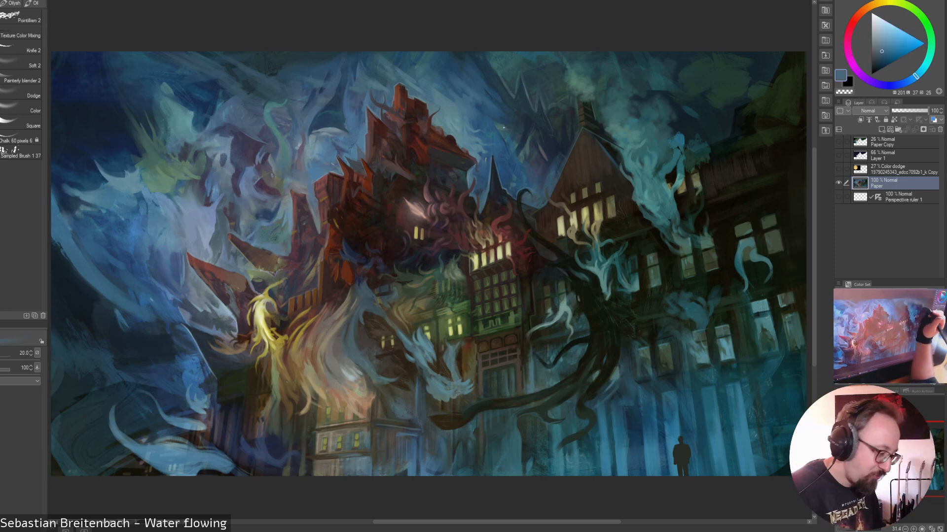
pyautogui.keyDown('alt'); pyautogui.click(333, 133); pyautogui.keyUp('alt')
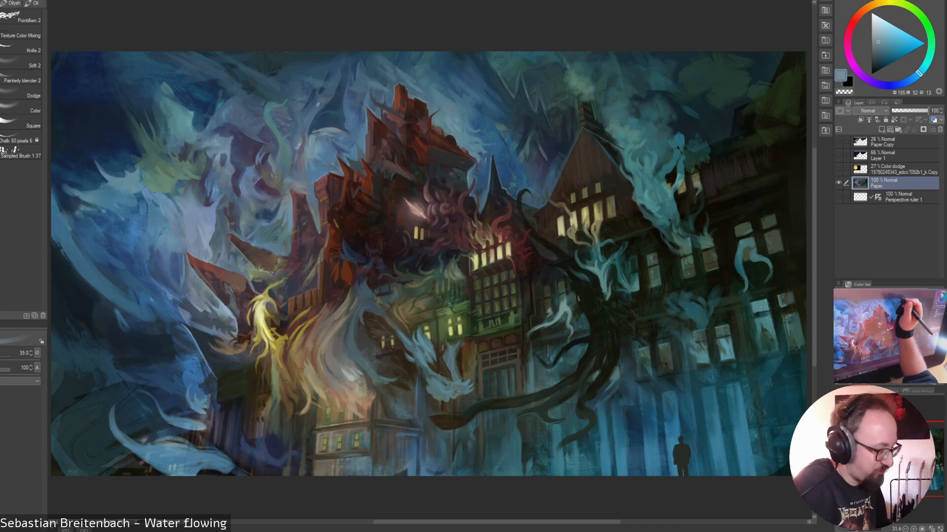
pyautogui.keyDown('alt'); pyautogui.click(326, 132); pyautogui.keyUp('alt')
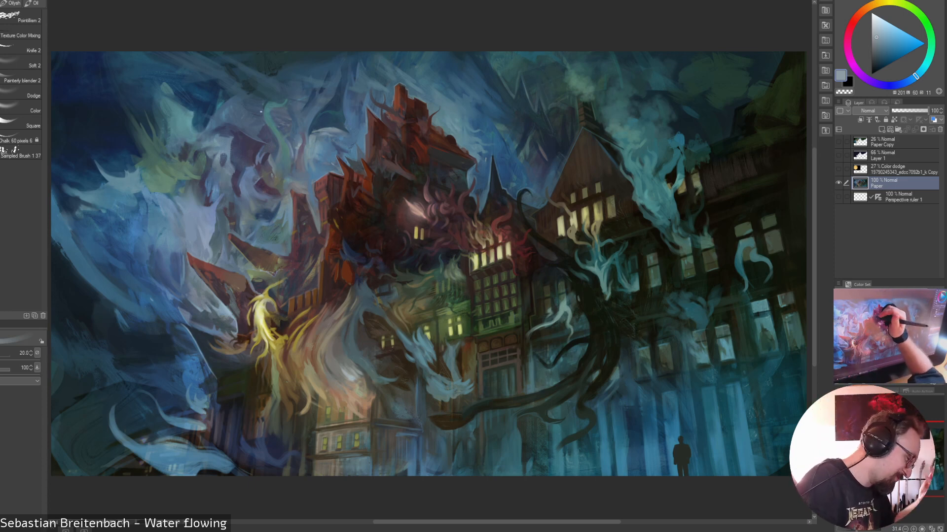
pyautogui.keyDown('alt'); pyautogui.click(293, 142); pyautogui.keyUp('alt')
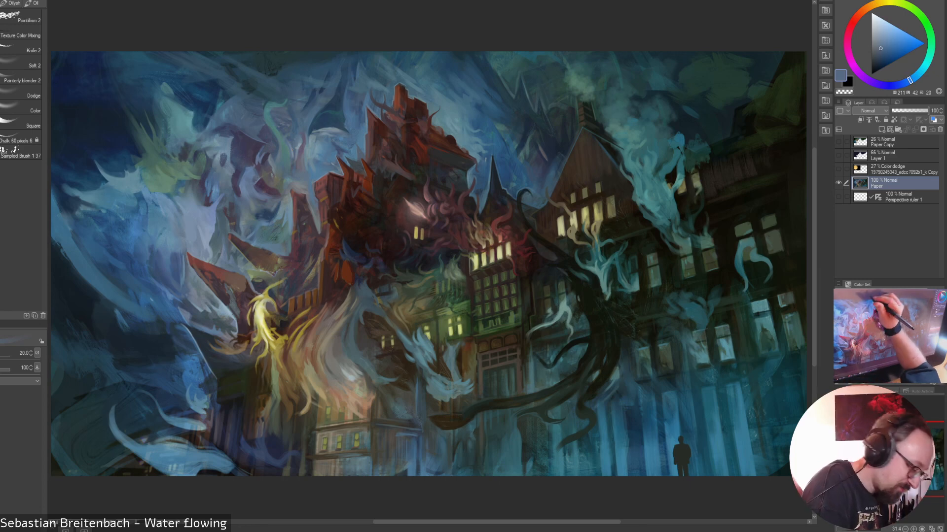
pyautogui.keyDown('alt'); pyautogui.click(294, 152); pyautogui.keyUp('alt')
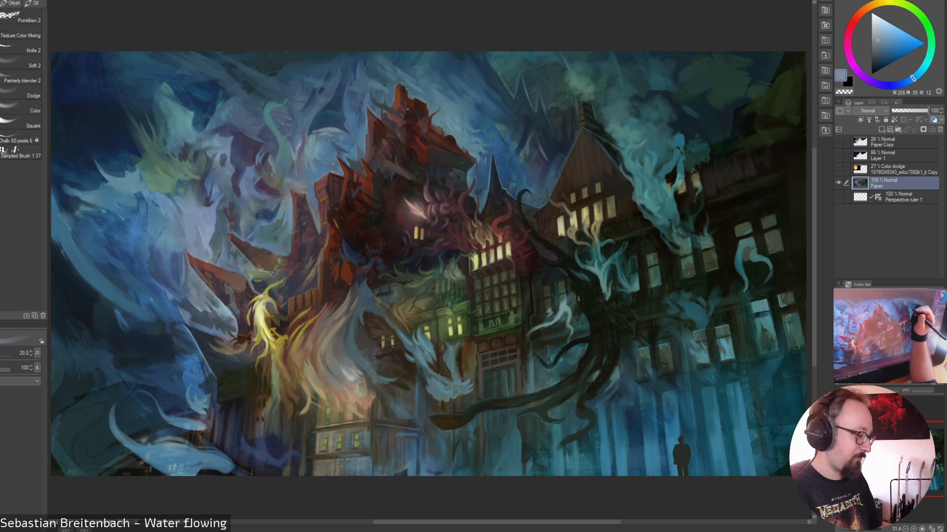
pyautogui.keyDown('alt'); pyautogui.click(287, 149); pyautogui.keyUp('alt')
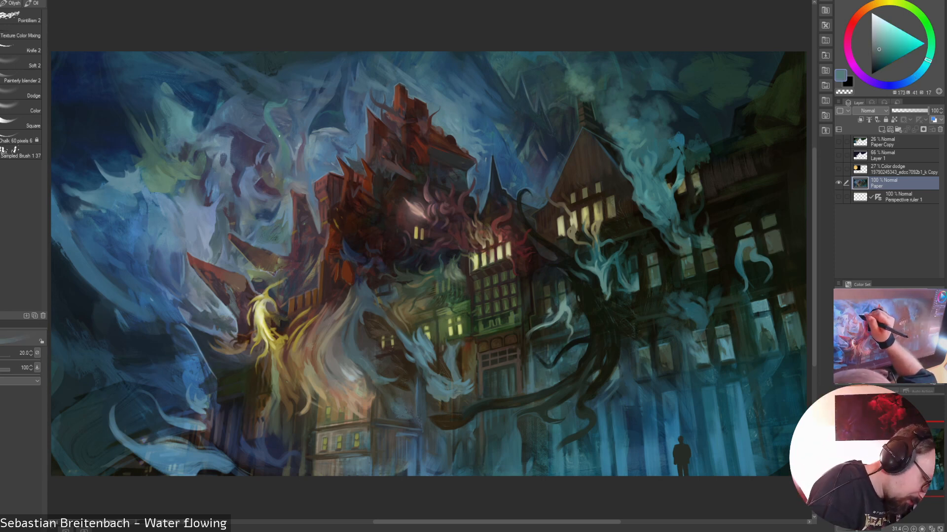
pyautogui.keyDown('alt'); pyautogui.click(290, 164); pyautogui.keyUp('alt')
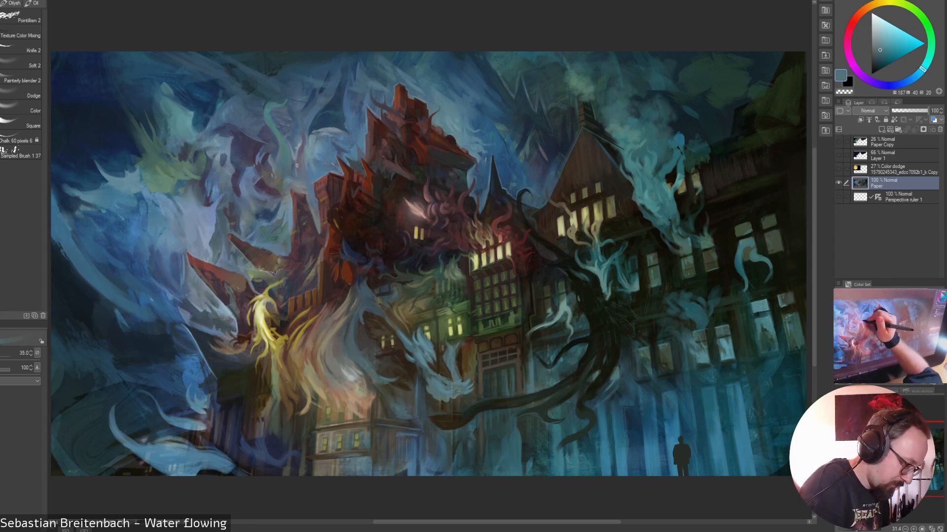
# Paint over the green ghost wisp in the upper-left sky with sampled muted greens and teals, using brush size 35
pyautogui.keyDown('alt'); pyautogui.click(178, 172); pyautogui.keyUp('alt')
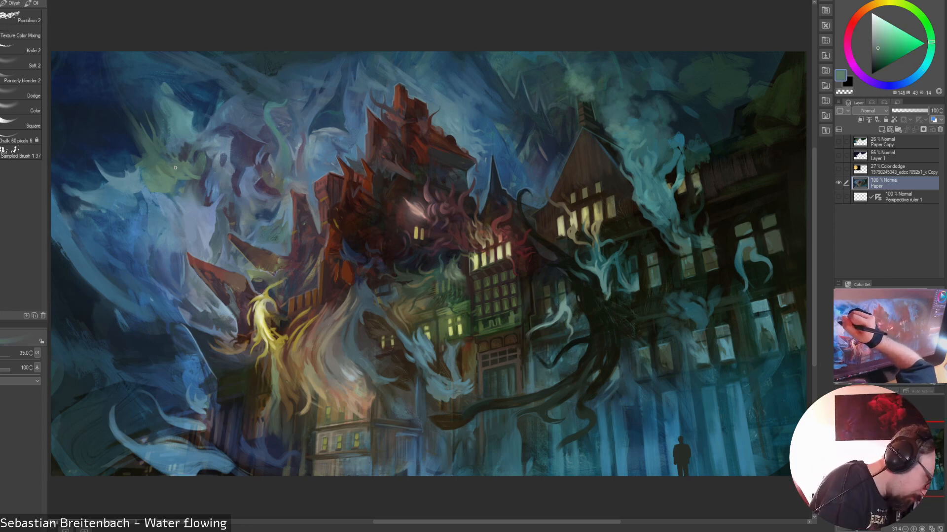
pyautogui.keyDown('alt'); pyautogui.click(160, 172); pyautogui.keyUp('alt')
pyautogui.press('[')
pyautogui.press('[')
pyautogui.press('[')
pyautogui.press('[')
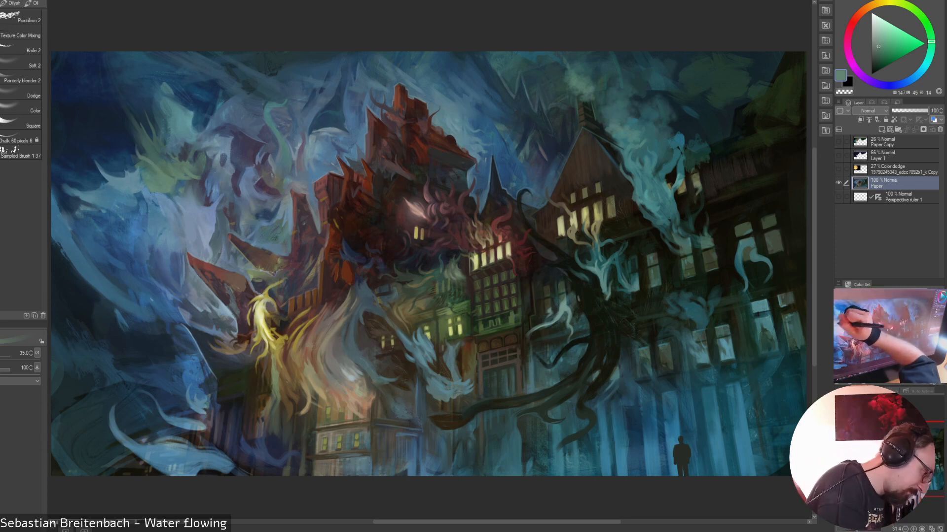
pyautogui.keyDown('alt'); pyautogui.click(166, 169); pyautogui.keyUp('alt')
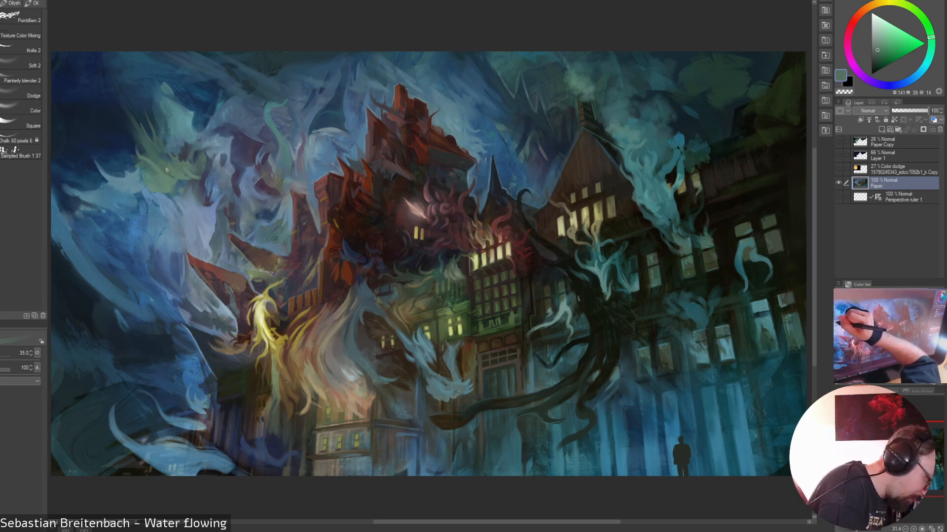
pyautogui.keyDown('alt'); pyautogui.click(157, 154); pyautogui.keyUp('alt')
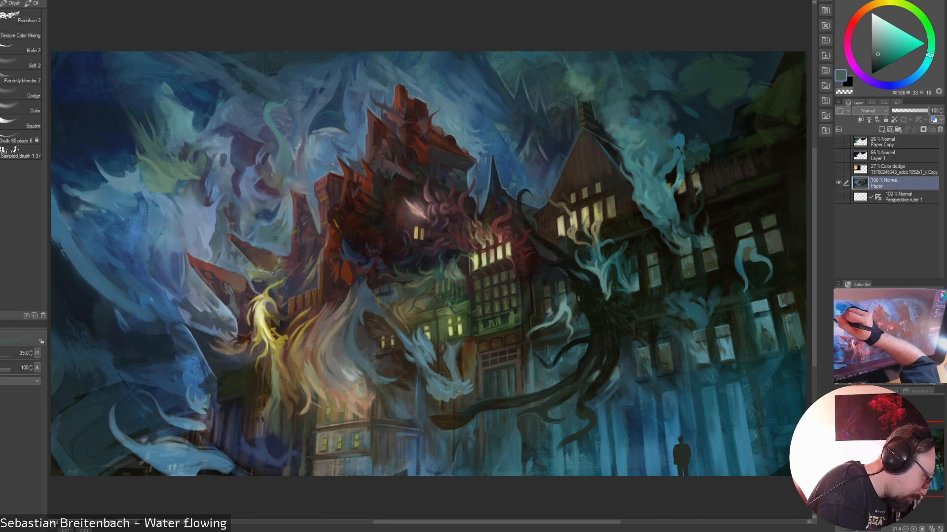
pyautogui.keyDown('alt'); pyautogui.click(161, 159); pyautogui.keyUp('alt')
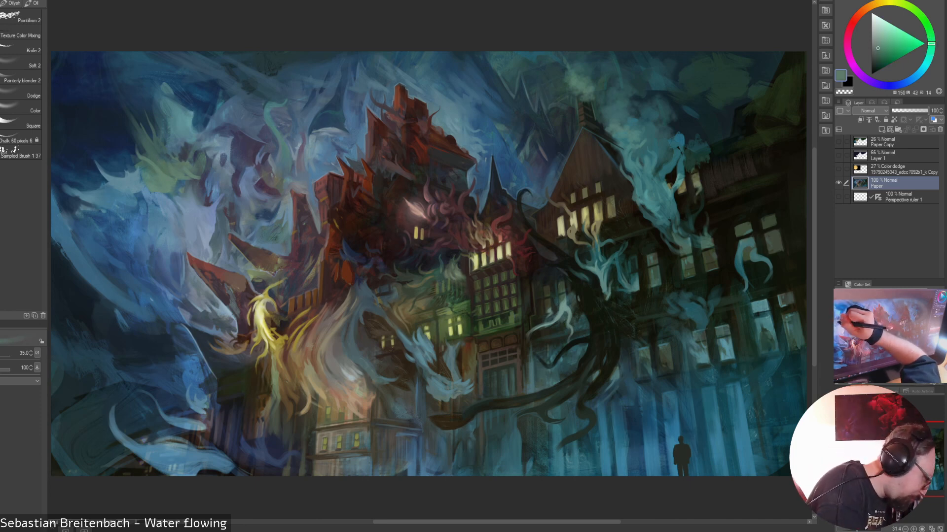
# Refine the green wisp's lower tendrils and edges against the surrounding mist with sampled greens and blue, using brush size 25
pyautogui.press('[')
pyautogui.press('[')
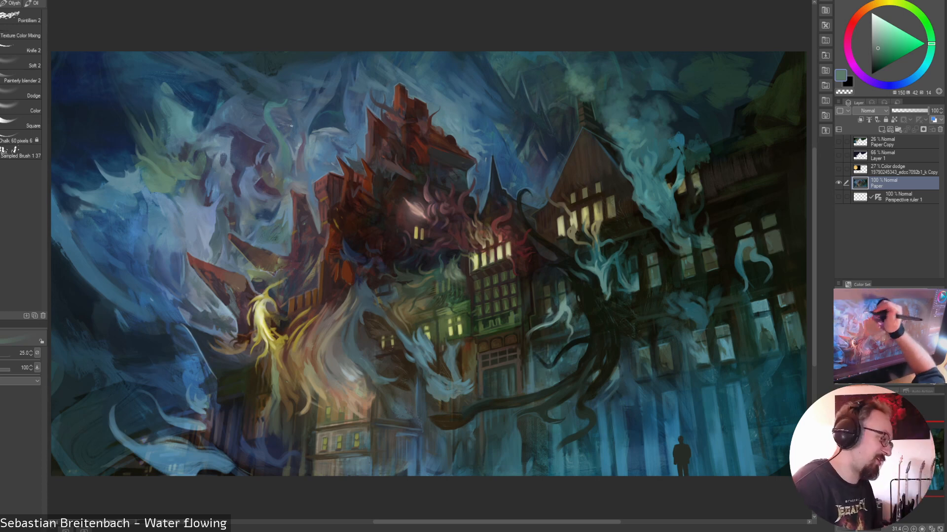
pyautogui.keyDown('alt'); pyautogui.click(185, 182); pyautogui.keyUp('alt')
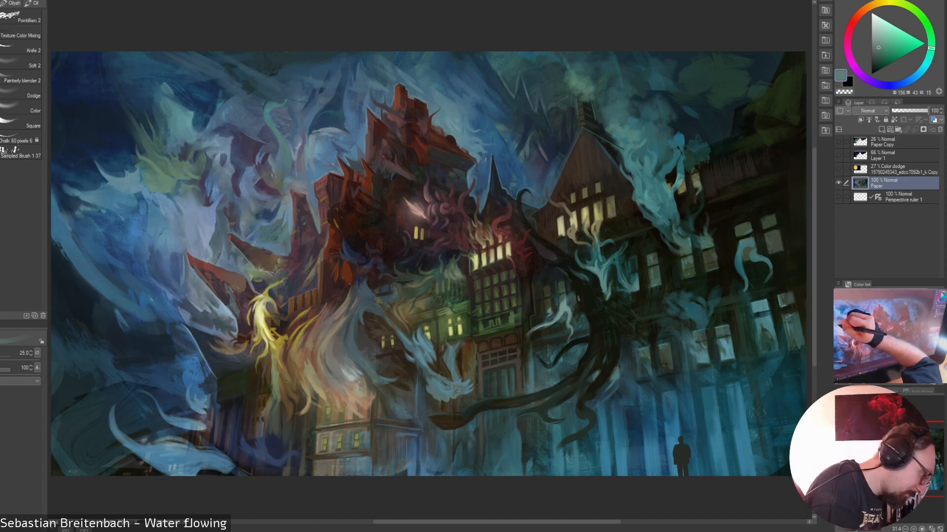
pyautogui.keyDown('alt'); pyautogui.click(180, 191); pyautogui.keyUp('alt')
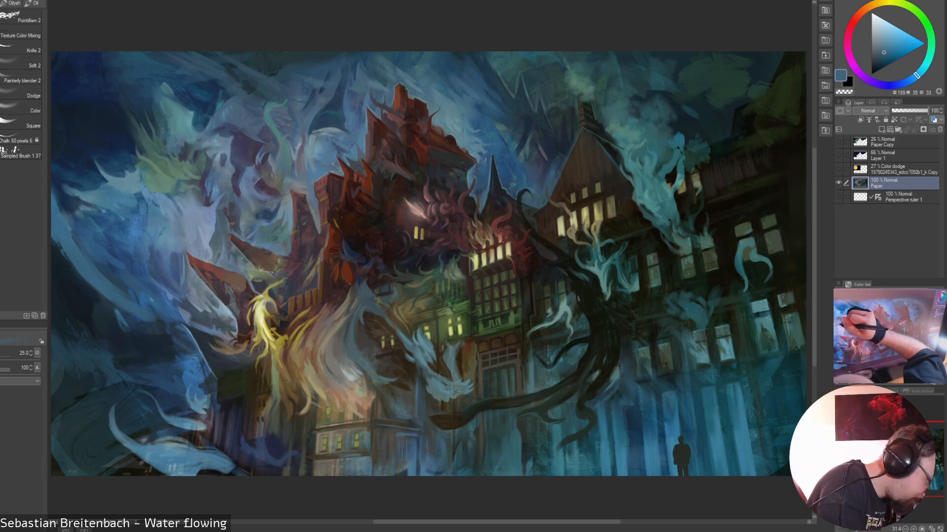
pyautogui.keyDown('alt'); pyautogui.click(180, 185); pyautogui.keyUp('alt')
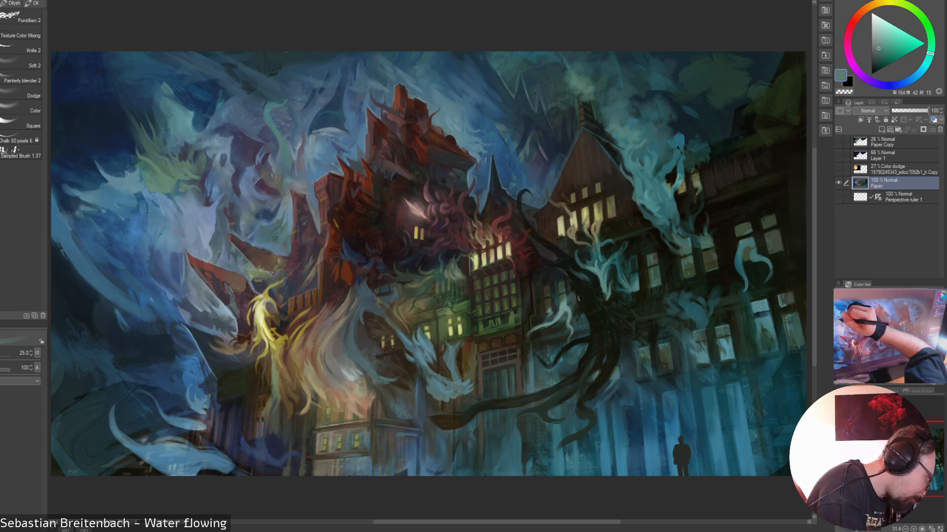
pyautogui.keyDown('alt'); pyautogui.click(178, 153); pyautogui.keyUp('alt')
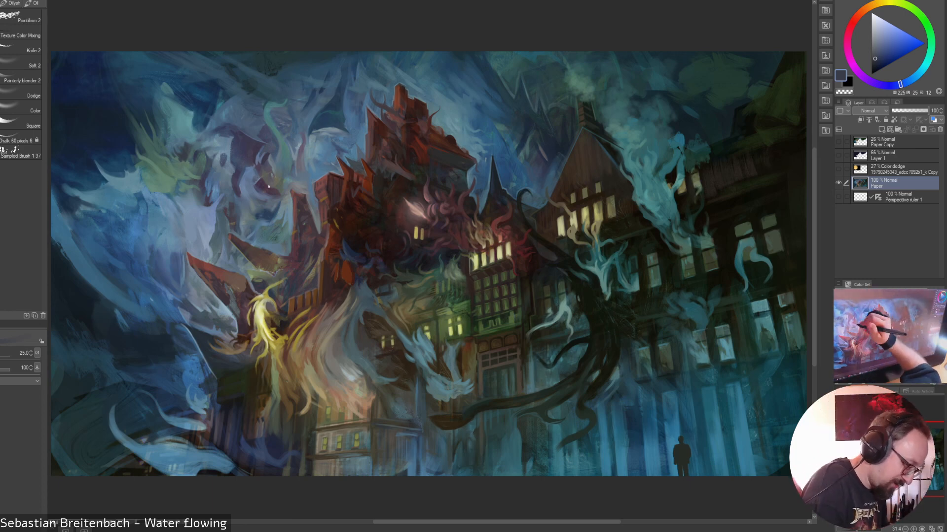
# Blend the swirling mist around the purple shadow left of the castle with sampled periwinkle blues, using brush size 50
pyautogui.keyDown('alt'); pyautogui.click(281, 200); pyautogui.keyUp('alt')
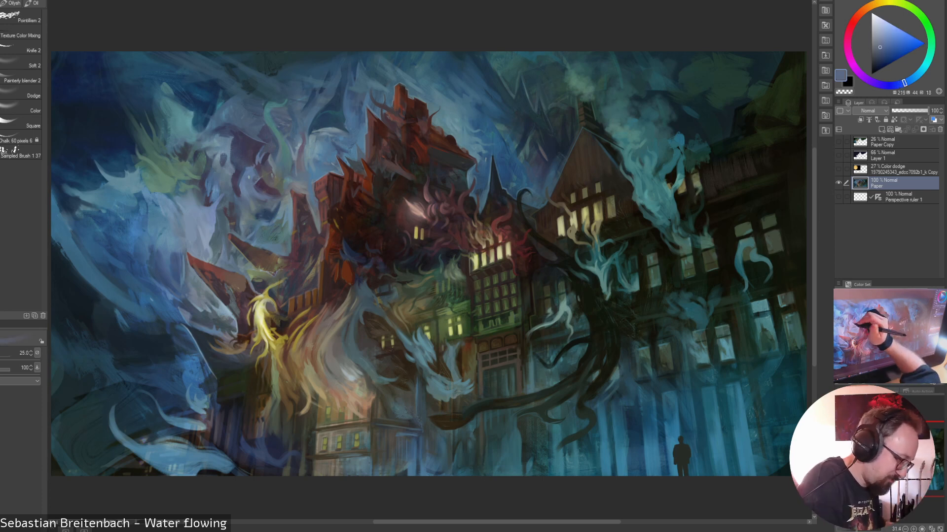
pyautogui.keyDown('alt'); pyautogui.click(264, 177); pyautogui.keyUp('alt')
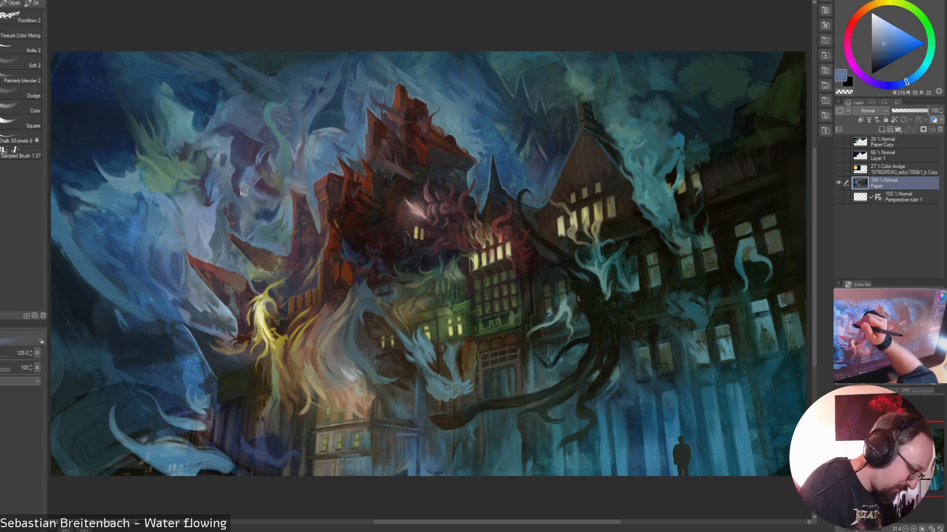
pyautogui.keyDown('alt'); pyautogui.click(255, 176); pyautogui.keyUp('alt')
pyautogui.press('[')
pyautogui.press('[')
pyautogui.press('[')
pyautogui.press('[')
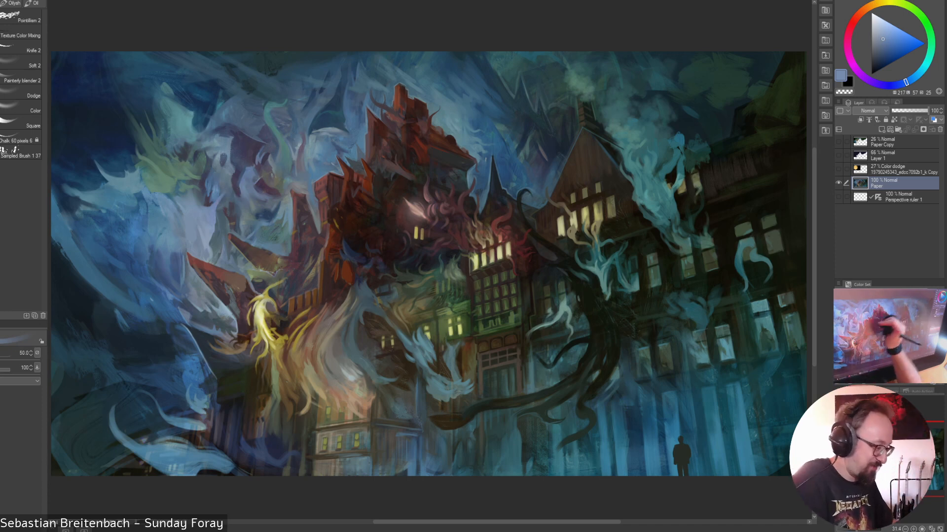
# Blend the pale swirling mist above the slanted red roof left of the castle with sampled greyish blues, using brush sizes from 70 to 125
pyautogui.press(']')
pyautogui.press(']')
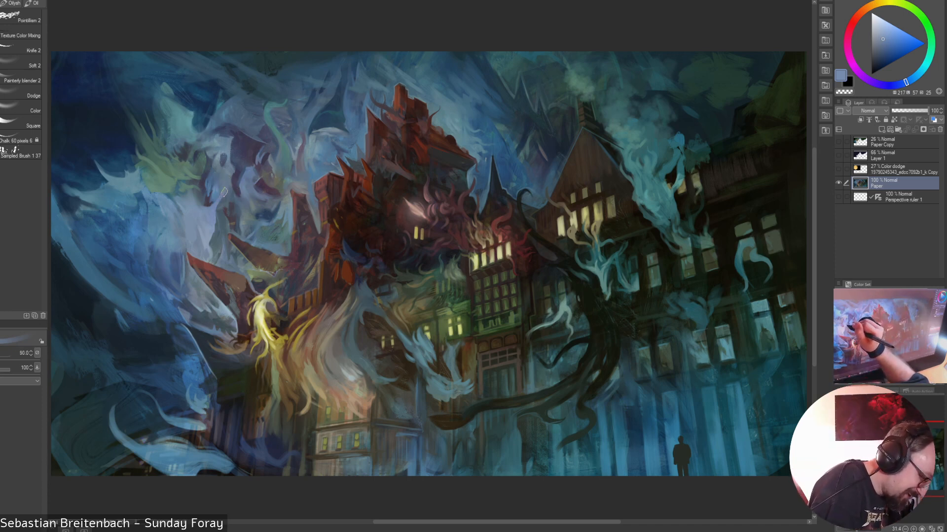
pyautogui.press(']')
pyautogui.press(']')
pyautogui.press('[')
pyautogui.press('[')
pyautogui.press('[')
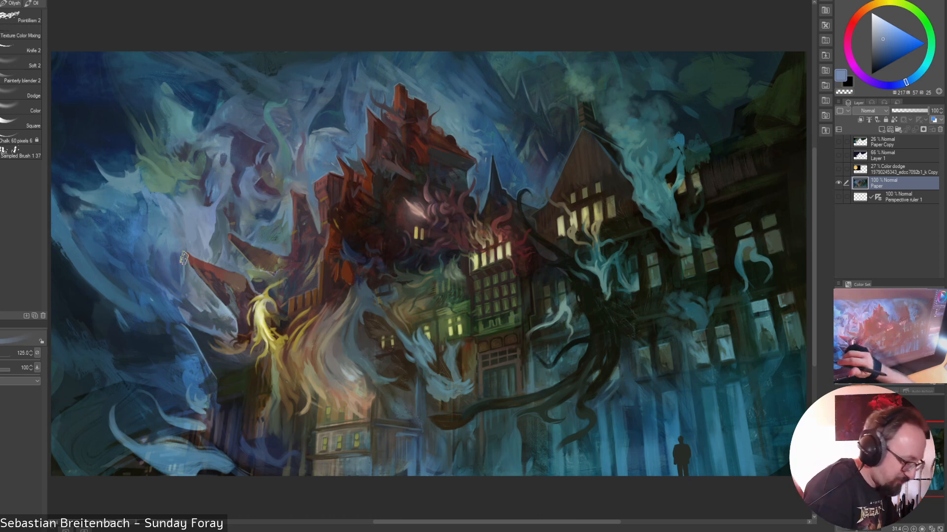
pyautogui.keyDown('alt'); pyautogui.click(212, 216); pyautogui.keyUp('alt')
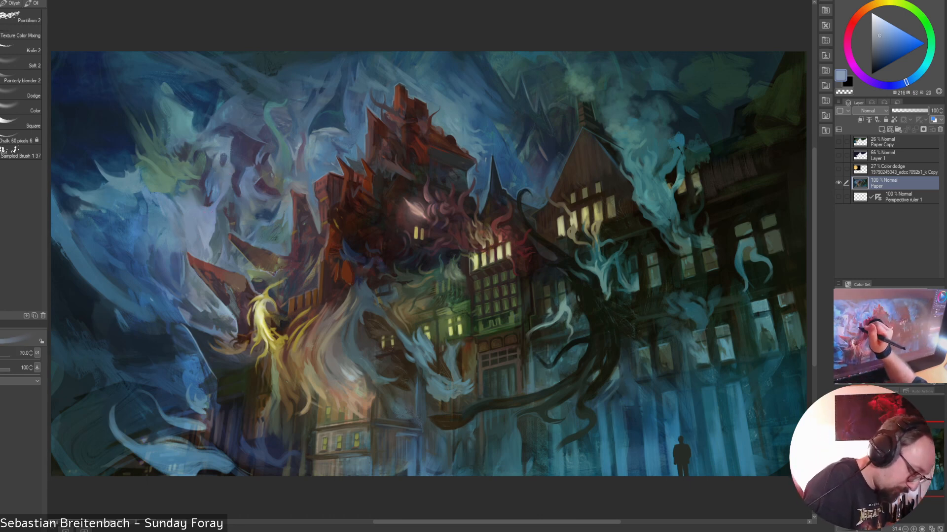
# Refine the mist around the thin spires beside the red castle with sampled grey-teals and blue, using brush sizes 45 and 30
pyautogui.keyDown('alt'); pyautogui.click(285, 197); pyautogui.keyUp('alt')
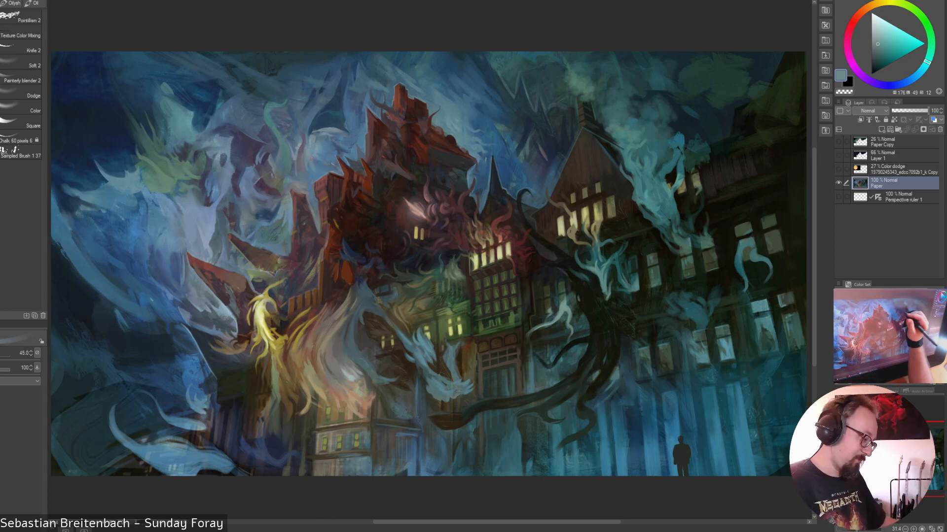
pyautogui.keyDown('alt'); pyautogui.click(316, 217); pyautogui.keyUp('alt')
pyautogui.keyDown('alt'); pyautogui.click(317, 216); pyautogui.keyUp('alt')
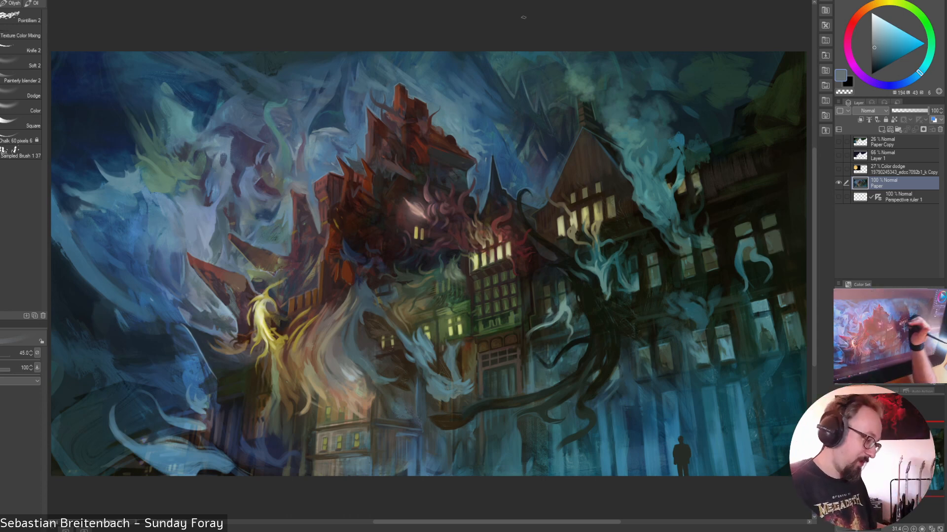
pyautogui.keyDown('alt'); pyautogui.click(282, 226); pyautogui.keyUp('alt')
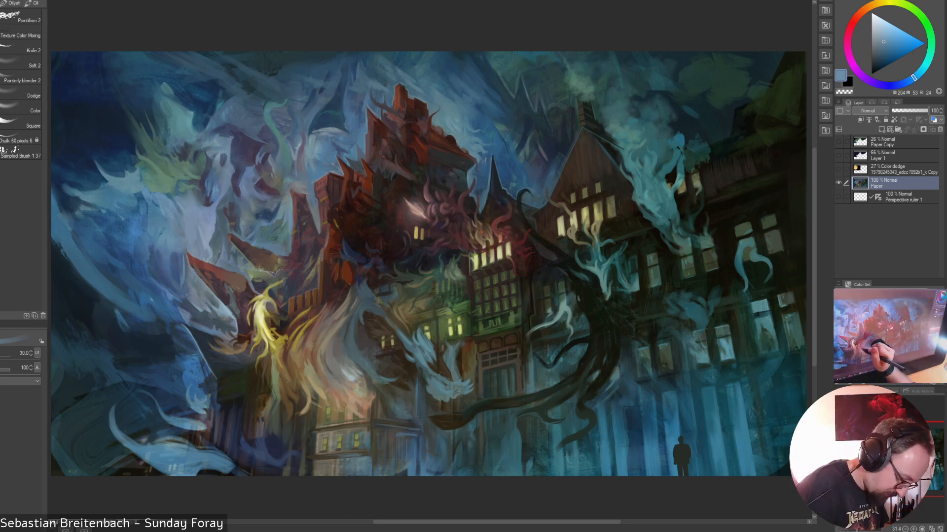
# Paint over the pale flame-like wisps above the lit lower house with sampled muted yellows and pale grey, using brush sizes 30, 20 and 12.5
pyautogui.keyDown('alt'); pyautogui.click(311, 359); pyautogui.keyUp('alt')
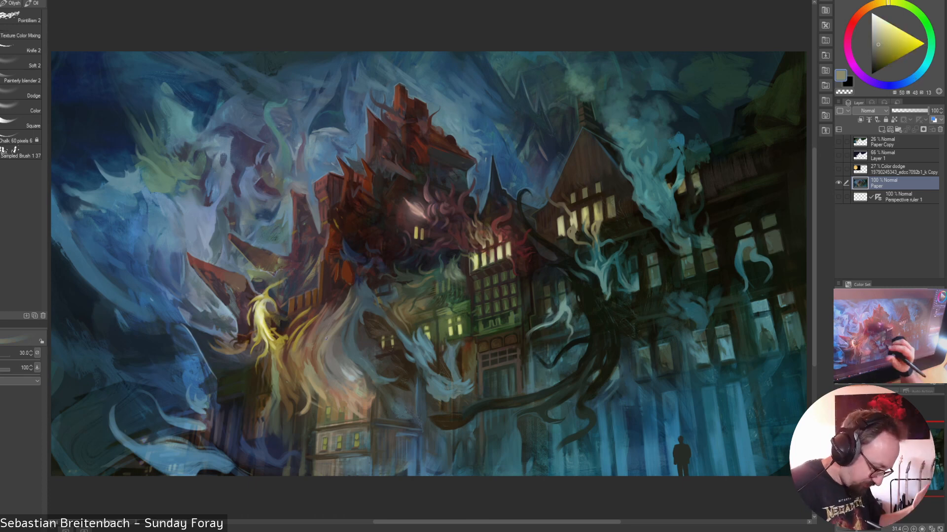
pyautogui.keyDown('alt'); pyautogui.click(312, 366); pyautogui.keyUp('alt')
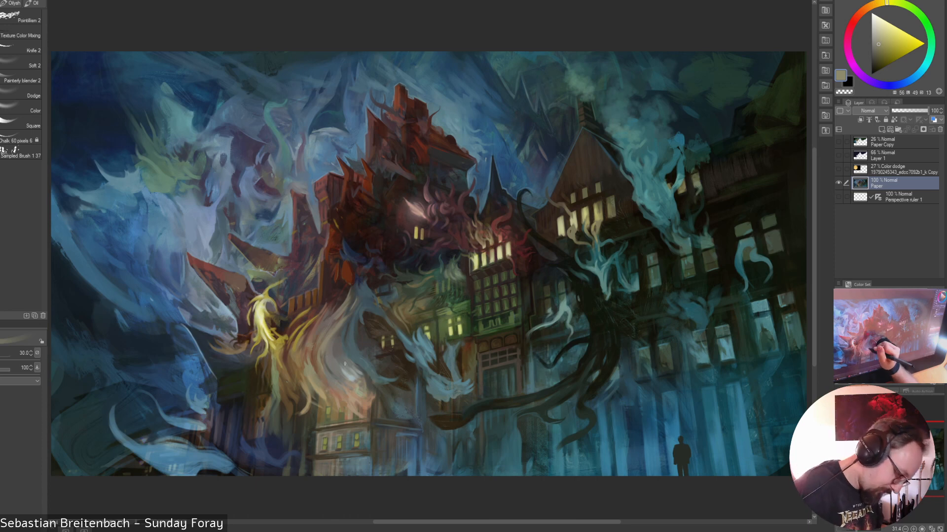
pyautogui.keyDown('alt'); pyautogui.click(317, 374); pyautogui.keyUp('alt')
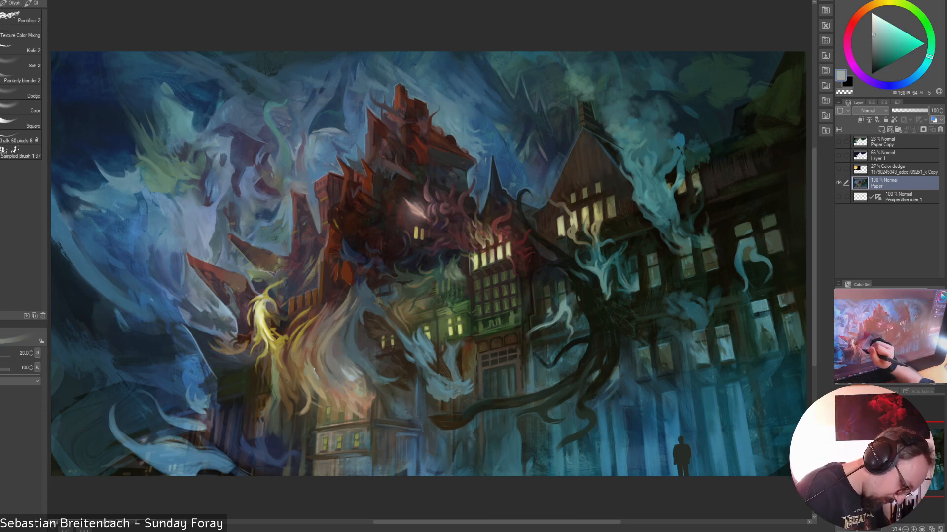
pyautogui.press('[')
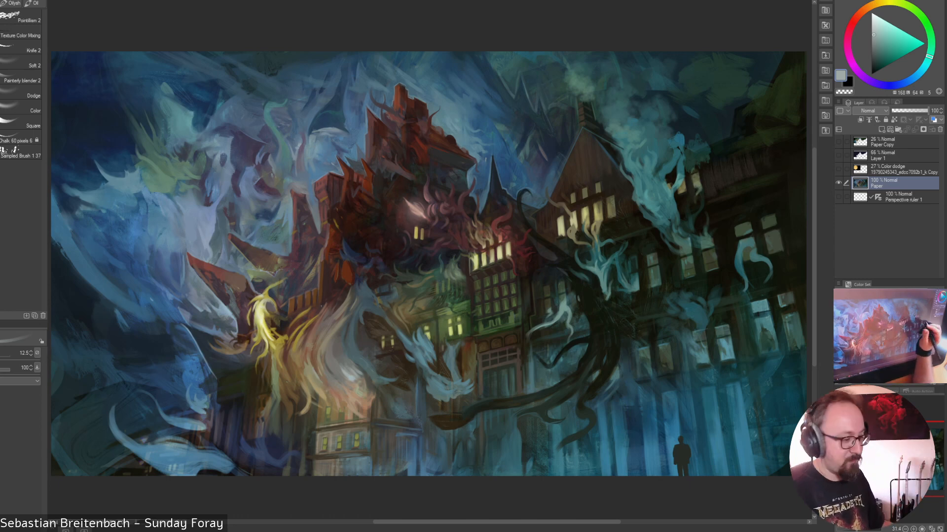
# Add fine strands between the pale flames and the yellow ghost with sampled brownish orange and ochre, using brush size 12.5
pyautogui.keyDown('alt'); pyautogui.click(314, 350); pyautogui.keyUp('alt')
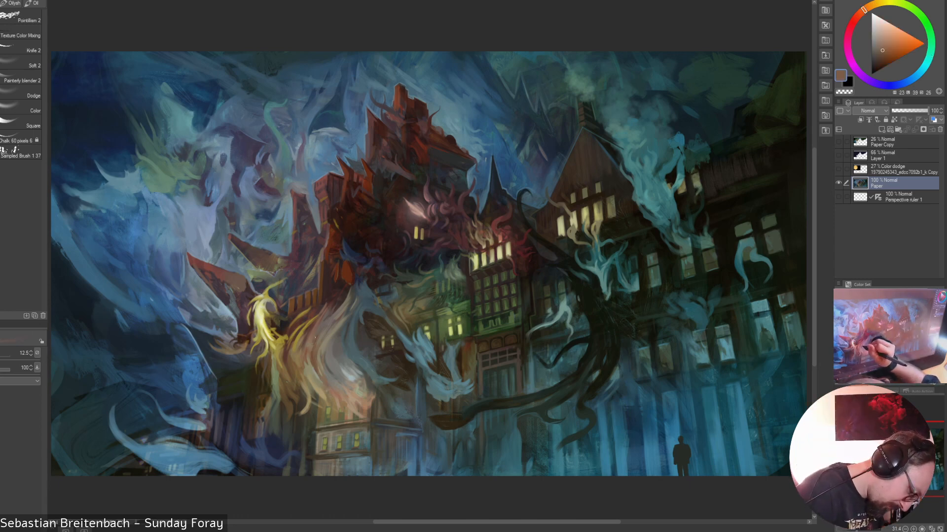
pyautogui.keyDown('alt'); pyautogui.click(307, 348); pyautogui.keyUp('alt')
pyautogui.keyDown('alt'); pyautogui.click(295, 337); pyautogui.keyUp('alt')
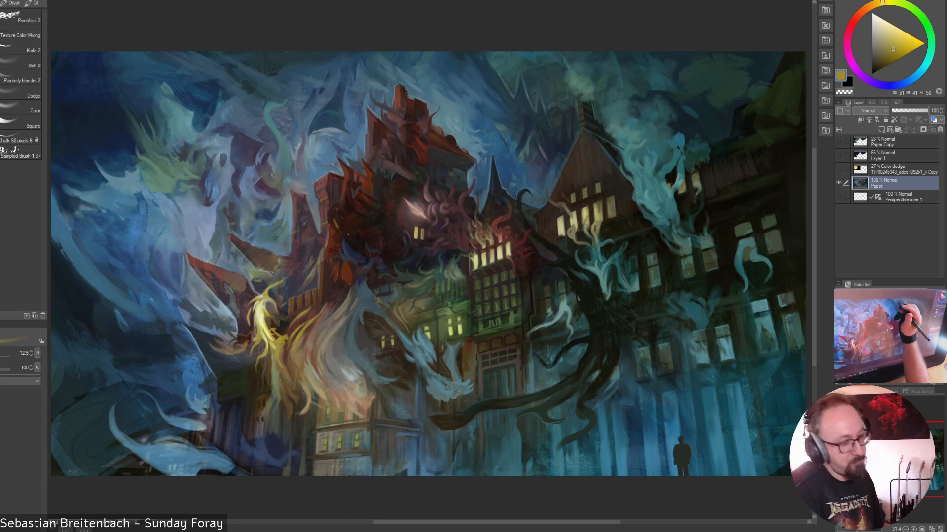
# Detail the yellow ghost's body and trailing tendrils with sampled pale yellows and ochres, using brush size 12.5
pyautogui.keyDown('alt'); pyautogui.click(262, 318); pyautogui.keyUp('alt')
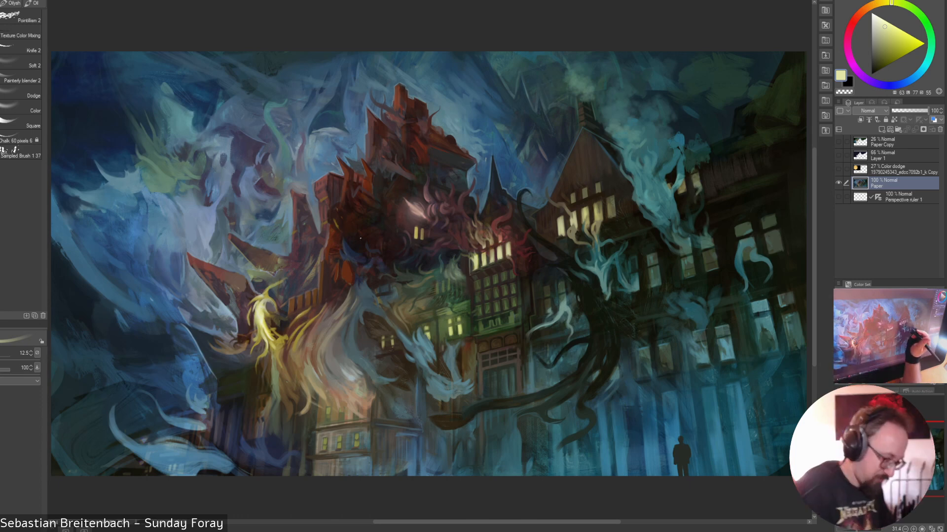
pyautogui.keyDown('alt'); pyautogui.click(263, 316); pyautogui.keyUp('alt')
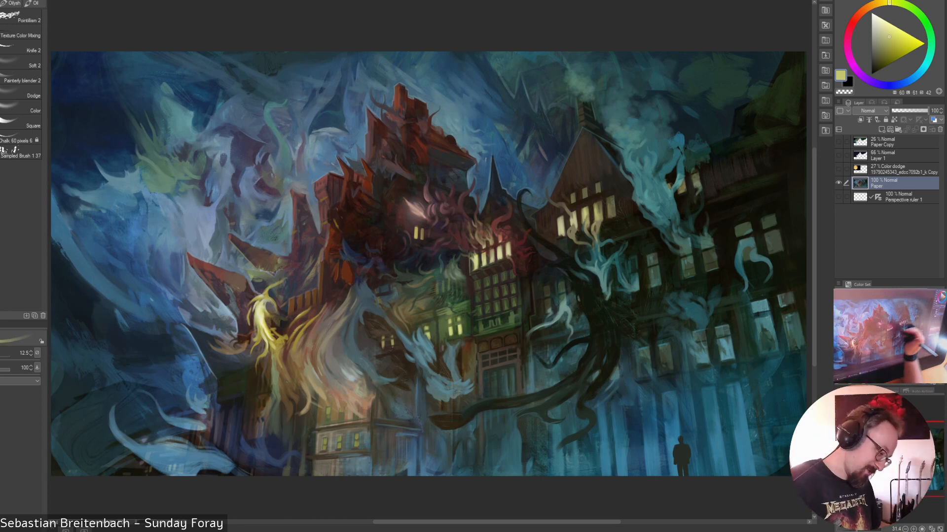
pyautogui.keyDown('alt'); pyautogui.click(286, 341); pyautogui.keyUp('alt')
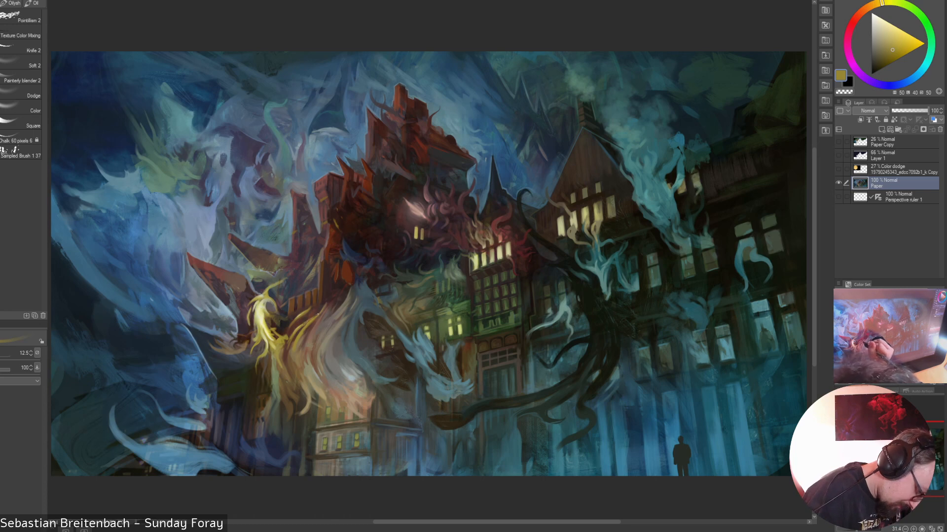
pyautogui.keyDown('alt'); pyautogui.click(299, 329); pyautogui.keyUp('alt')
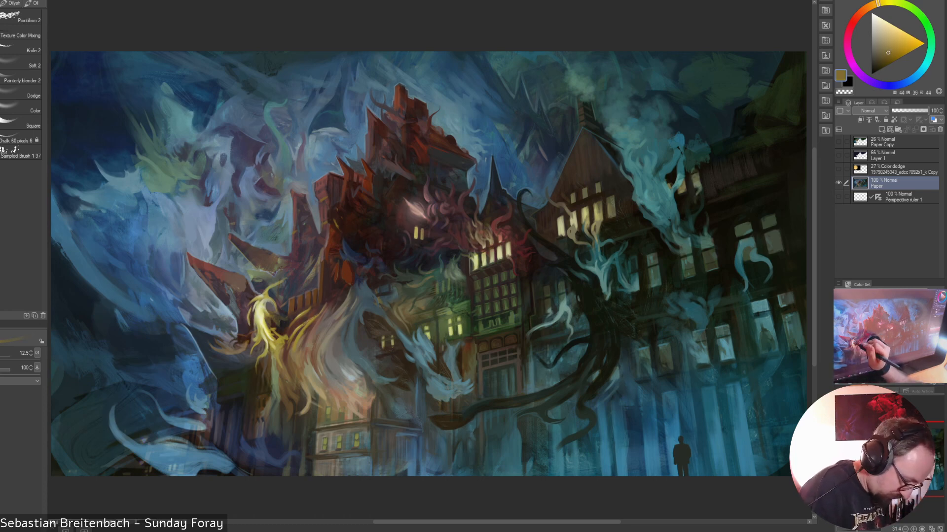
pyautogui.keyDown('alt'); pyautogui.click(302, 325); pyautogui.keyUp('alt')
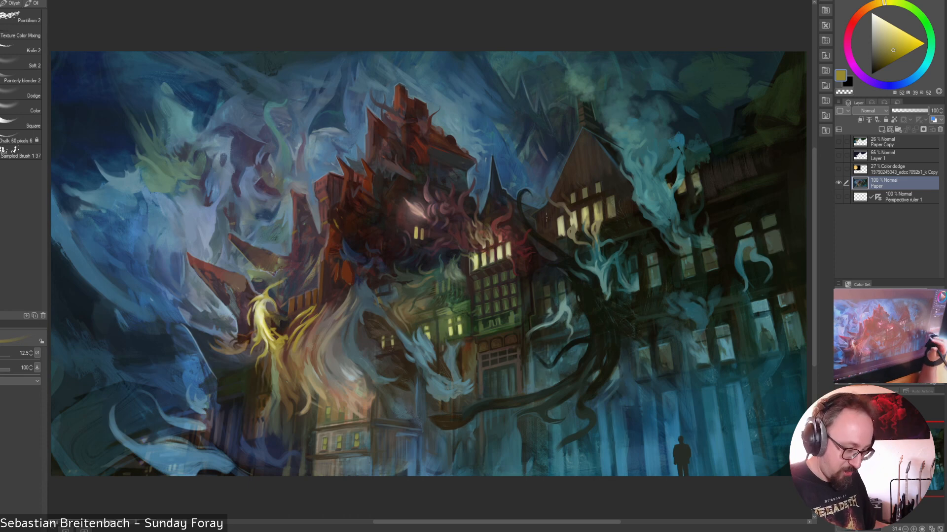
# Touch up the blue-grey wisps over the lower house and the cyan ghost beside the gabled house with sampled blues and teals, using brush sizes 20 and 25
pyautogui.keyDown('alt'); pyautogui.click(426, 389); pyautogui.keyUp('alt')
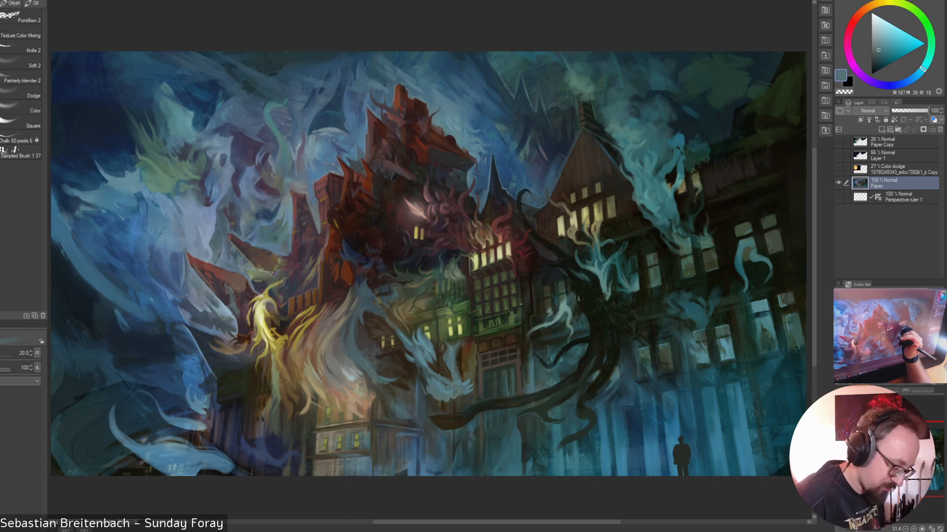
pyautogui.keyDown('alt'); pyautogui.click(342, 373); pyautogui.keyUp('alt')
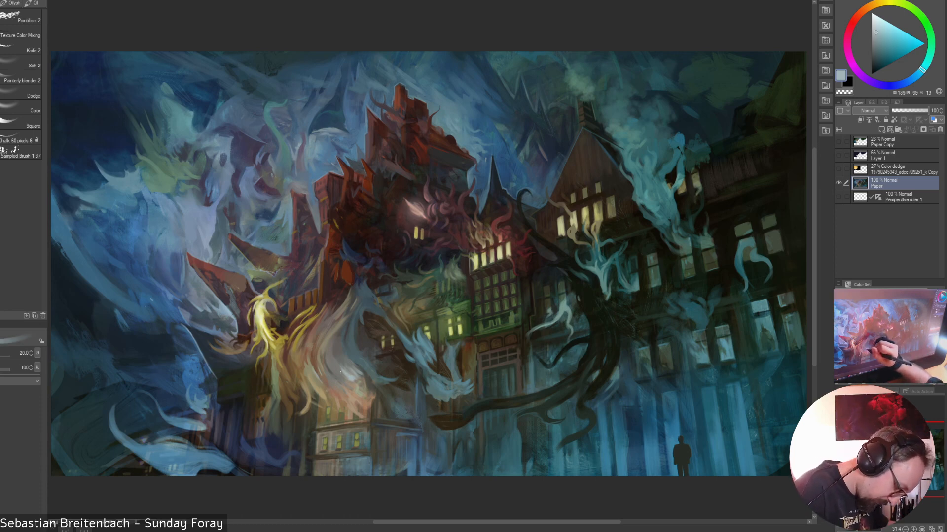
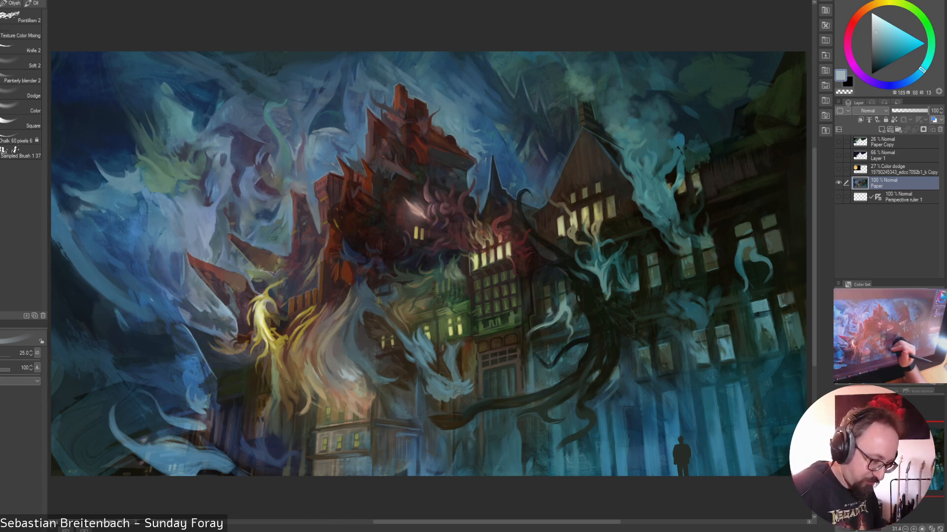
pyautogui.keyDown('alt'); pyautogui.click(641, 180); pyautogui.keyUp('alt')
pyautogui.keyDown('alt'); pyautogui.click(636, 173); pyautogui.keyUp('alt')
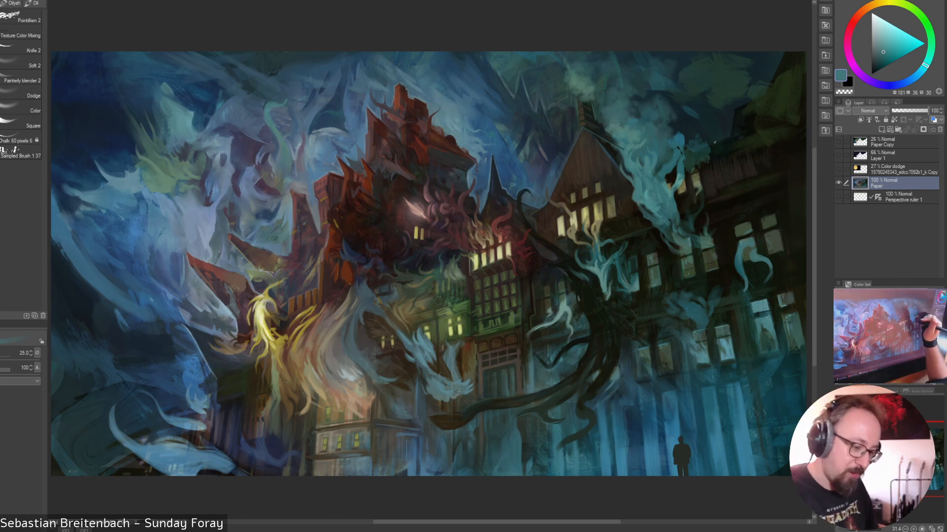
pyautogui.keyDown('alt'); pyautogui.click(636, 190); pyautogui.keyUp('alt')
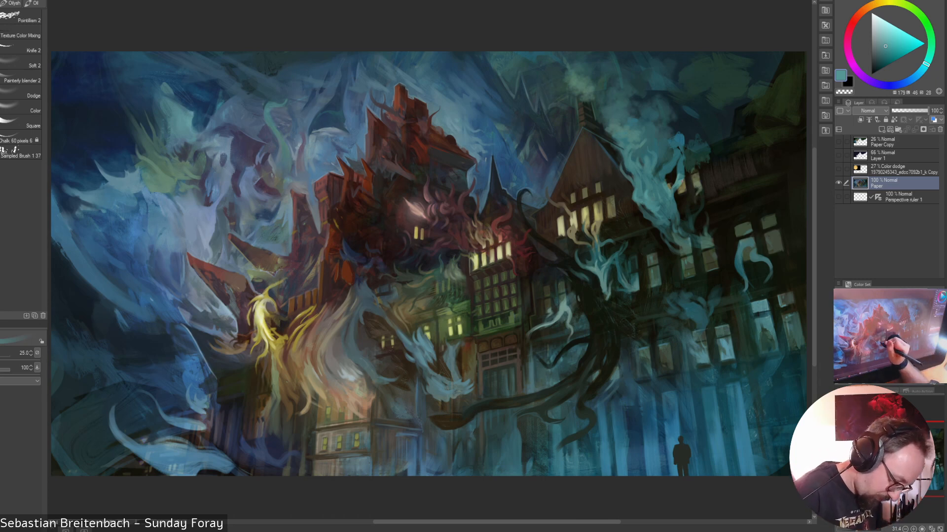
pyautogui.keyDown('alt'); pyautogui.click(428, 343); pyautogui.keyUp('alt')
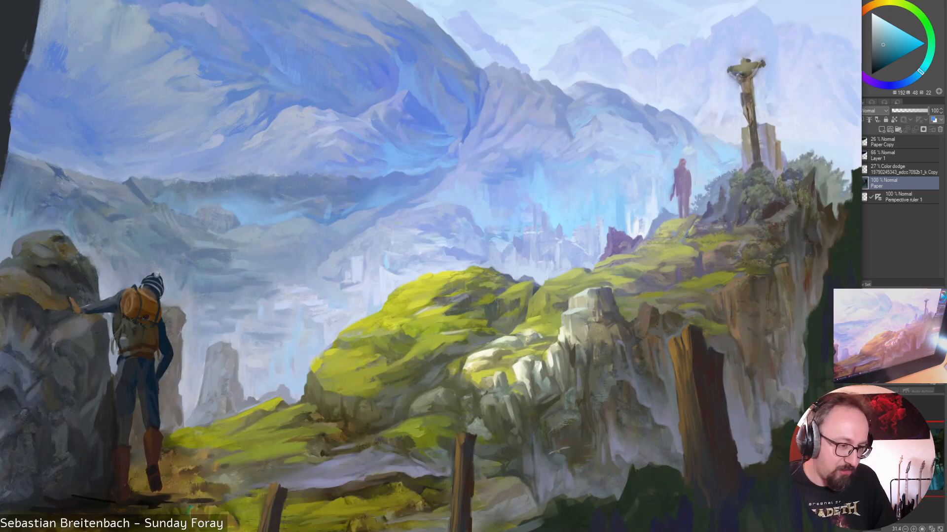
# View the mountain landscape and the dump-truck city paintings in reduced Pictus windows, and close both images
pyautogui.moveTo(690, 2); pyautogui.dragTo(662, 72)
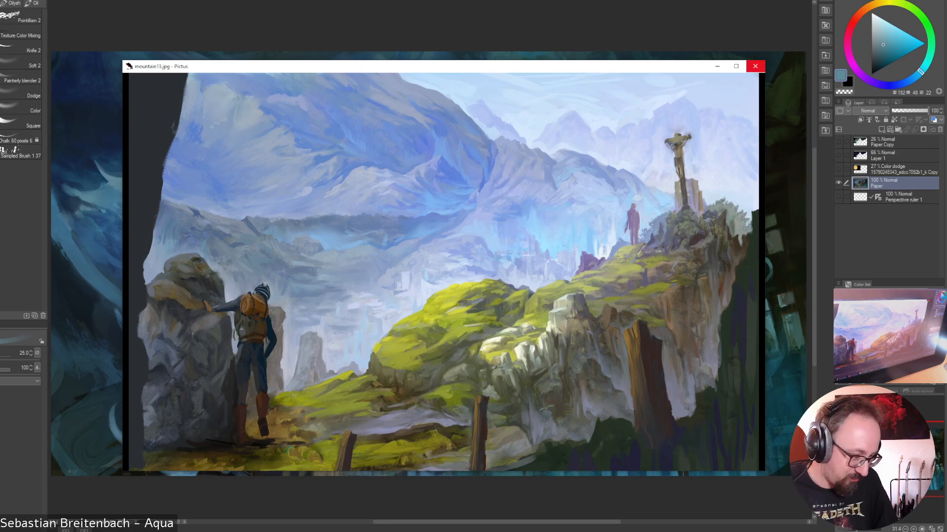
pyautogui.click(755, 66)
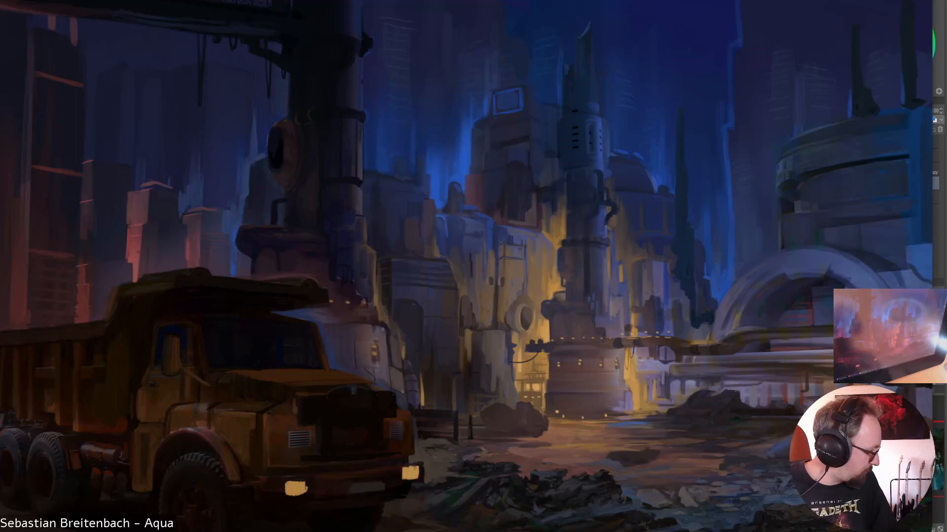
pyautogui.moveTo(0, 0); pyautogui.dragTo(218, 103)
pyautogui.moveTo(351, 109); pyautogui.dragTo(206, 47)
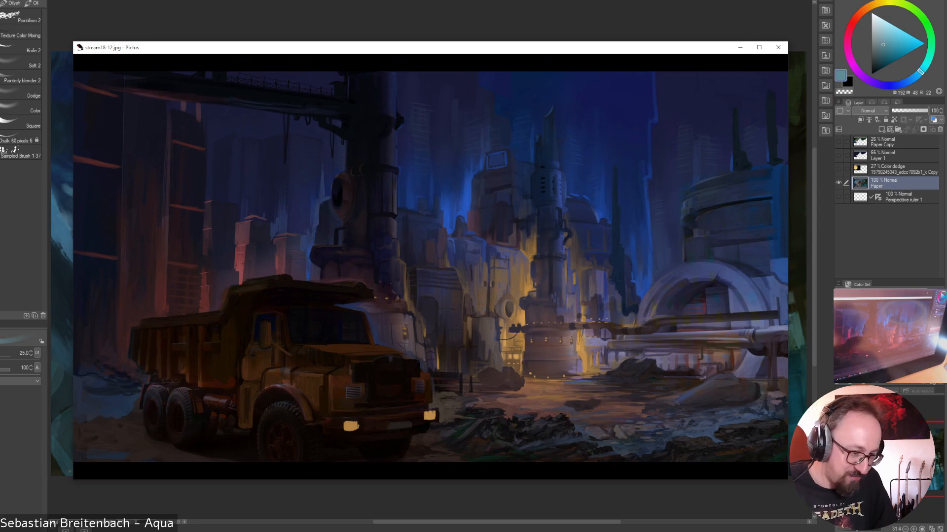
pyautogui.click(778, 47)
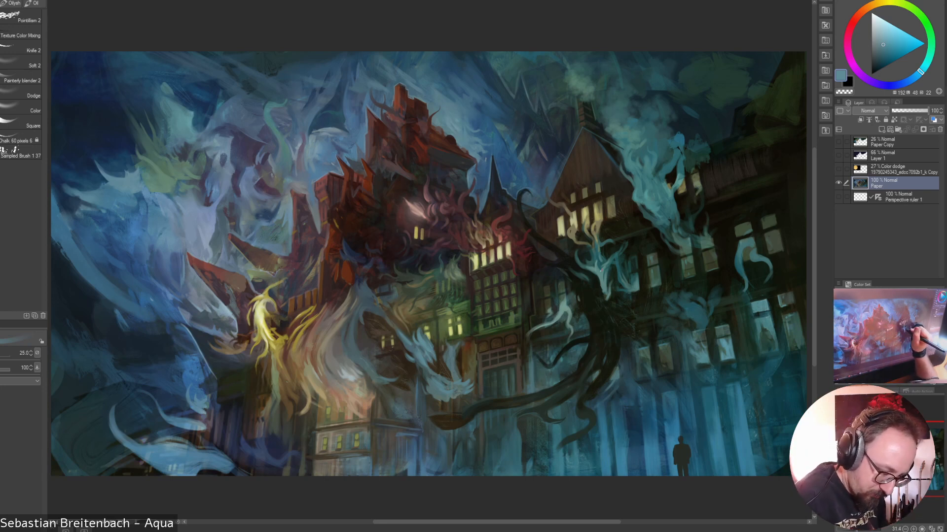
# Refine the small cyan wisp above the dark tentacles with sampled teals, using brush sizes 25, 10 and 17.5
pyautogui.keyDown('alt'); pyautogui.click(604, 270); pyautogui.keyUp('alt')
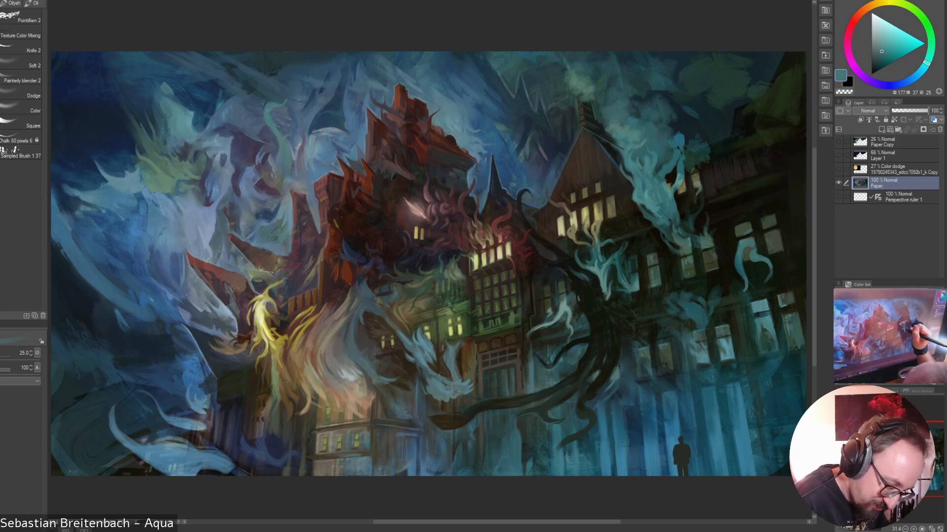
pyautogui.keyDown('alt'); pyautogui.click(601, 256); pyautogui.keyUp('alt')
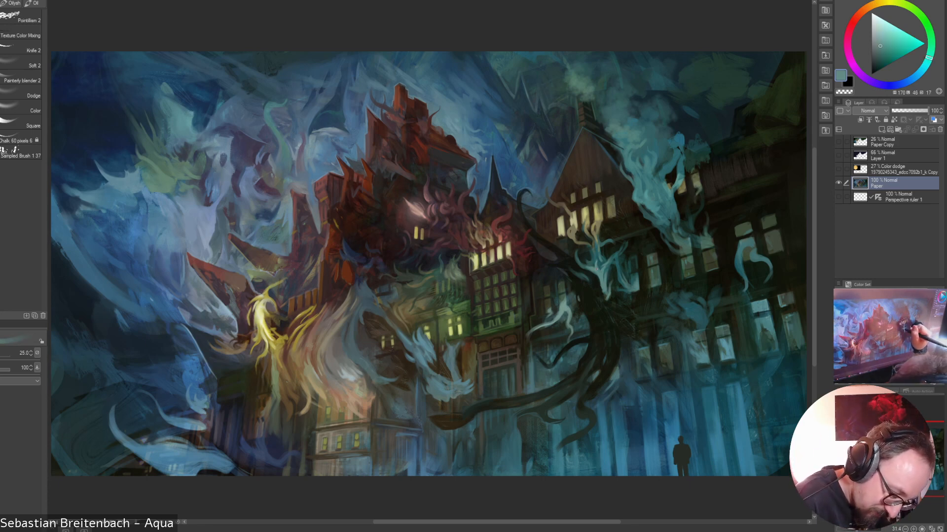
pyautogui.press('[')
pyautogui.press('[')
pyautogui.press('[')
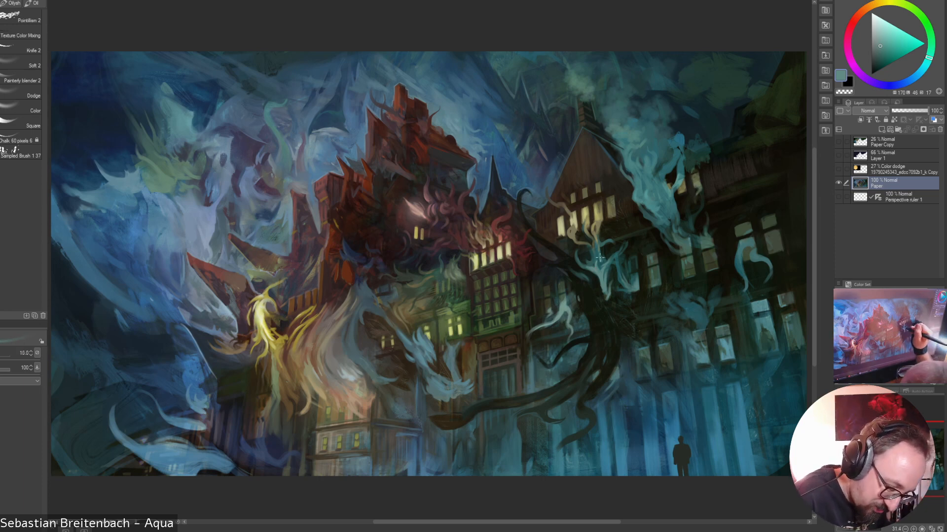
pyautogui.keyDown('alt'); pyautogui.click(601, 259); pyautogui.keyUp('alt')
pyautogui.keyDown('alt'); pyautogui.click(600, 256); pyautogui.keyUp('alt')
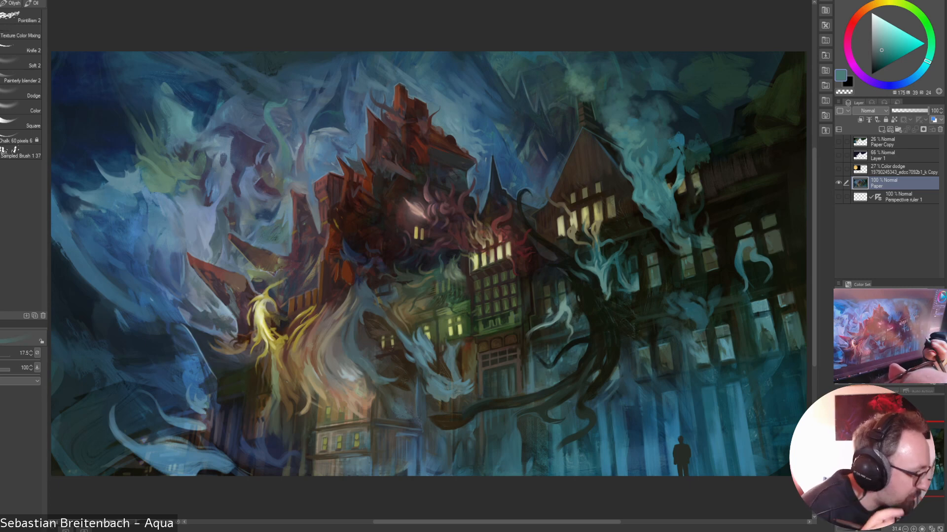
# Touch up the cyan wisp's upper tendrils and the gabled house's lit window area with sampled teals and muted yellows, using brush size 17.5
pyautogui.keyDown('alt'); pyautogui.click(598, 246); pyautogui.keyUp('alt')
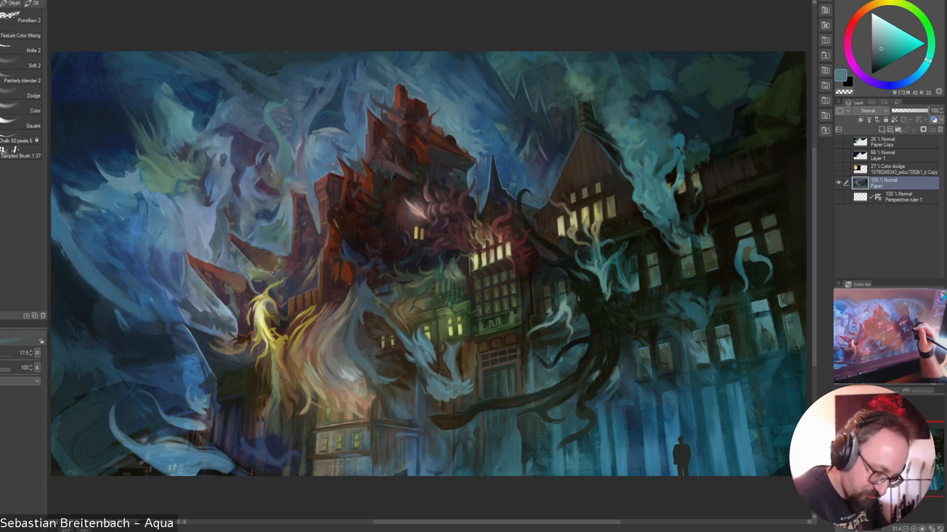
pyautogui.keyDown('alt'); pyautogui.click(611, 239); pyautogui.keyUp('alt')
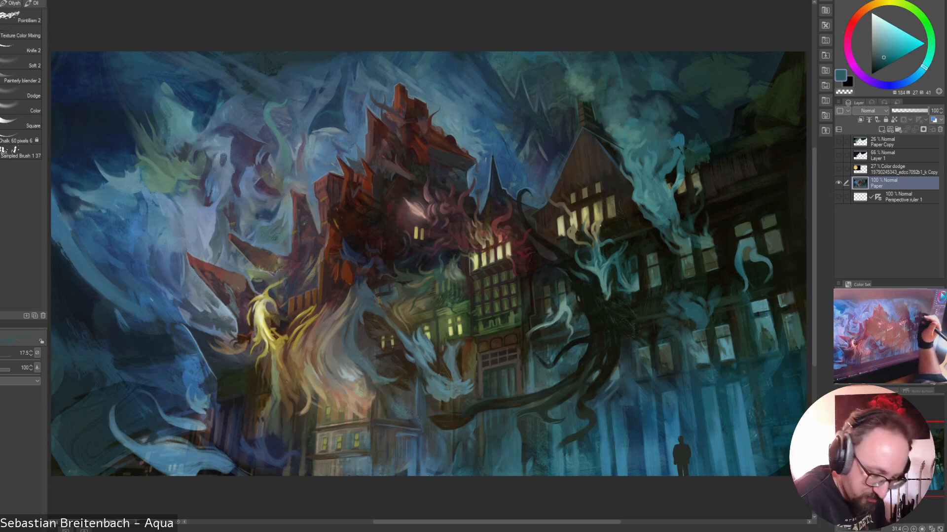
pyautogui.keyDown('alt'); pyautogui.click(611, 207); pyautogui.keyUp('alt')
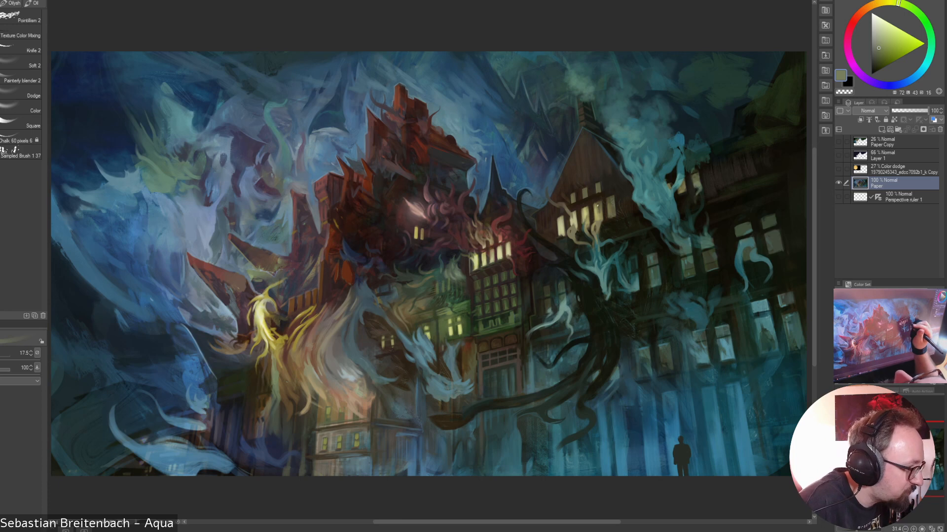
pyautogui.keyDown('alt'); pyautogui.click(620, 182); pyautogui.keyUp('alt')
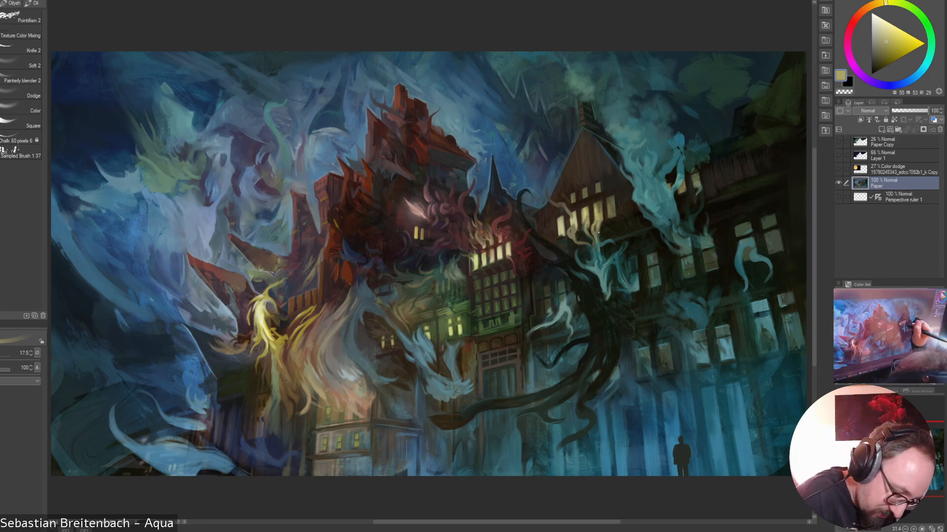
# Refine the gabled house's lit windows and the glow beside them with sampled pale yellows and dark brown, using brush size 17.5
pyautogui.keyDown('alt'); pyautogui.click(585, 215); pyautogui.keyUp('alt')
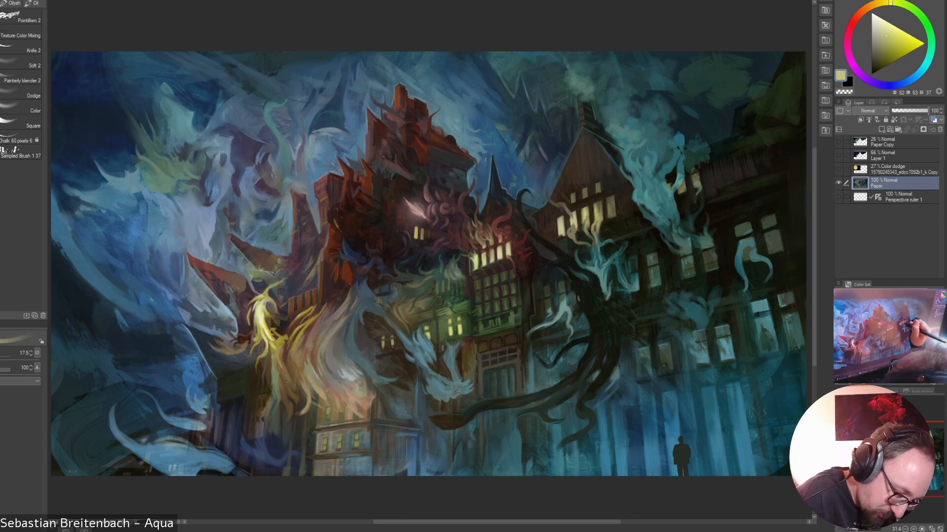
pyautogui.keyDown('alt'); pyautogui.click(598, 189); pyautogui.keyUp('alt')
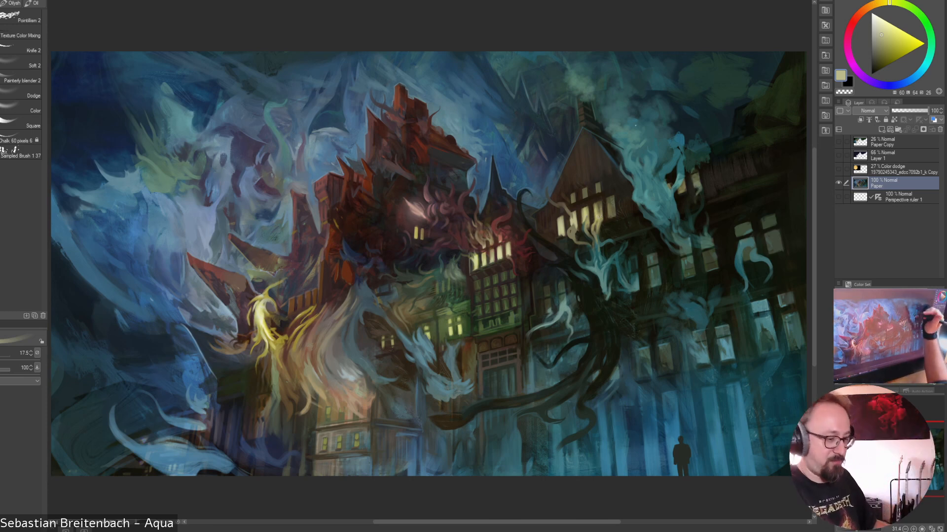
pyautogui.keyDown('alt'); pyautogui.click(611, 207); pyautogui.keyUp('alt')
pyautogui.keyDown('alt'); pyautogui.click(609, 206); pyautogui.keyUp('alt')
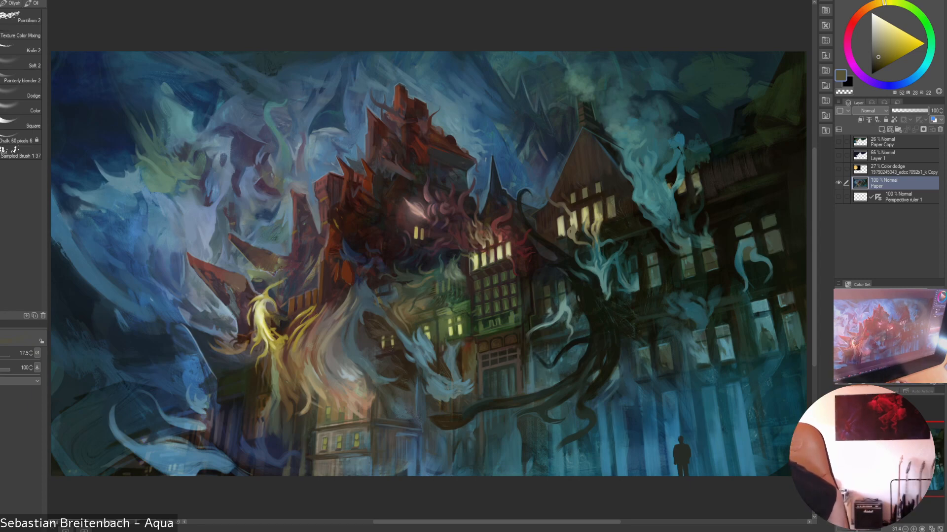
# Switch to the browser and view the Ice and Canyon projects in the matte painter's ArtStation portfolio
pyautogui.moveTo(944, 2)
pyautogui.mouseDown()
pyautogui.moveTo(475, 0)
pyautogui.moveTo(619, 1)
pyautogui.mouseUp()
pyautogui.click(396, 394)
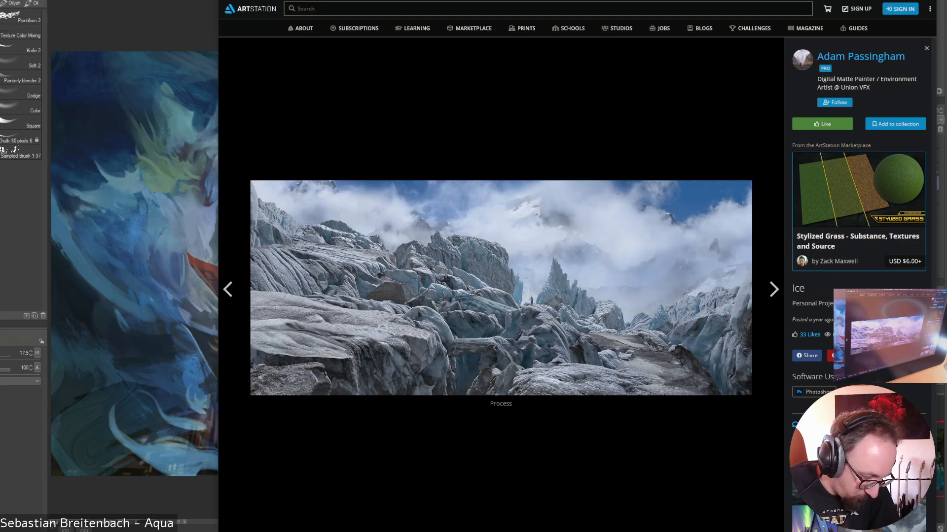
pyautogui.click(549, 456)
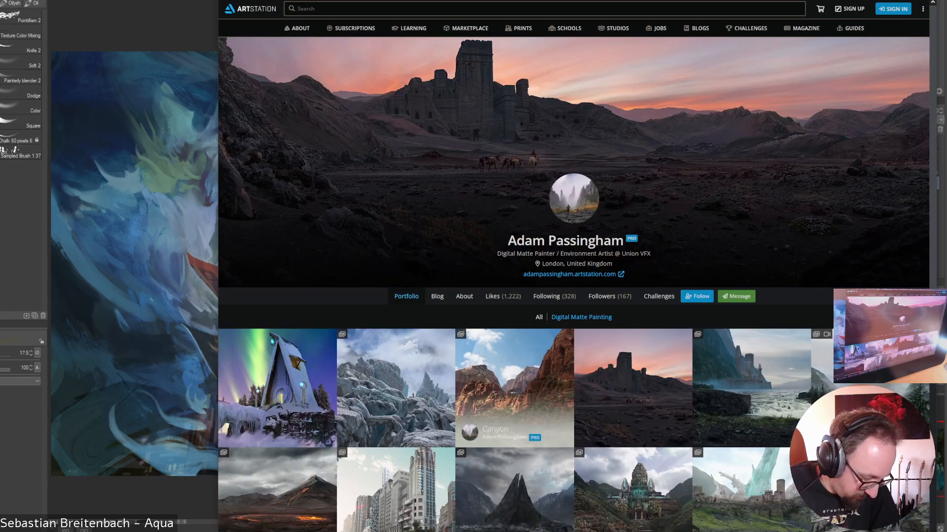
pyautogui.click(421, 367)
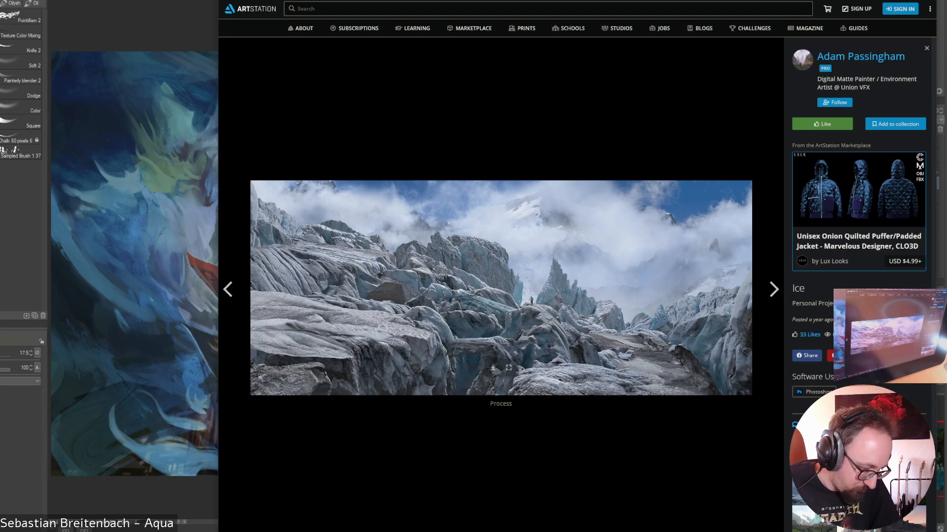
pyautogui.click(486, 424)
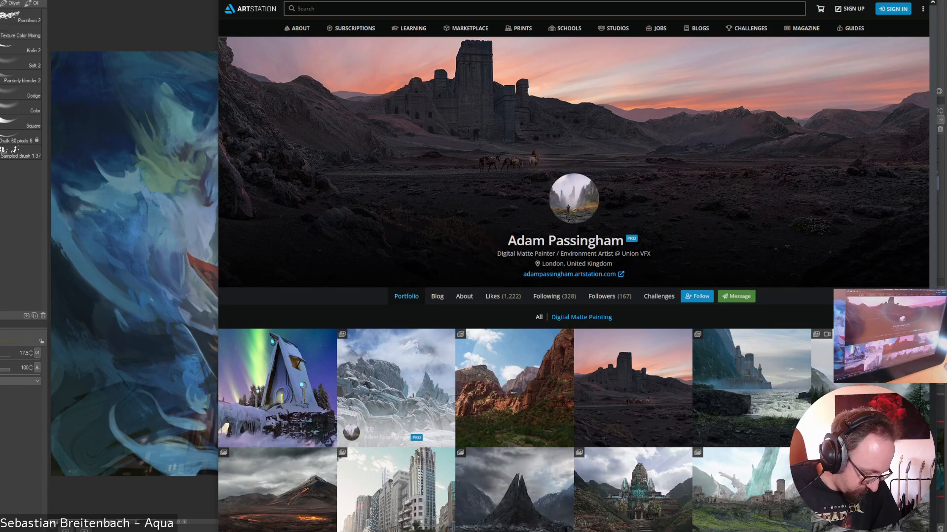
pyautogui.click(514, 388)
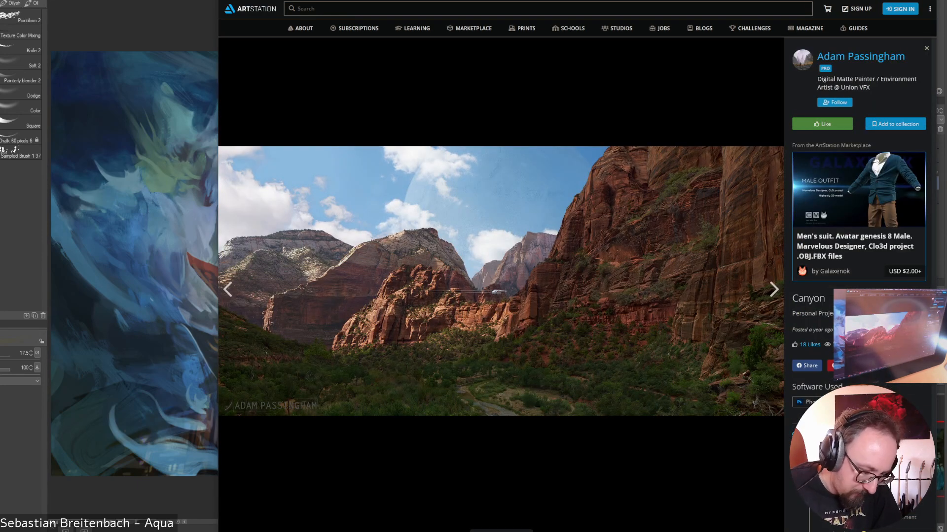
pyautogui.click(399, 432)
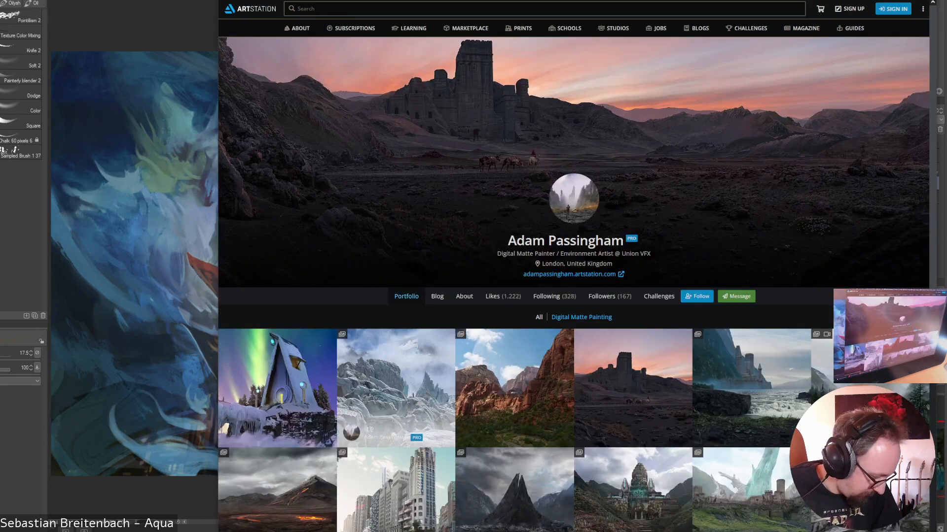
# View the Crater's Point and Wall projects in the ArtStation portfolio, and return to the painting in Clip Studio Paint
pyautogui.scroll(-2, 399, 432)
pyautogui.scroll(-2, 616, 380)
pyautogui.click(521, 351)
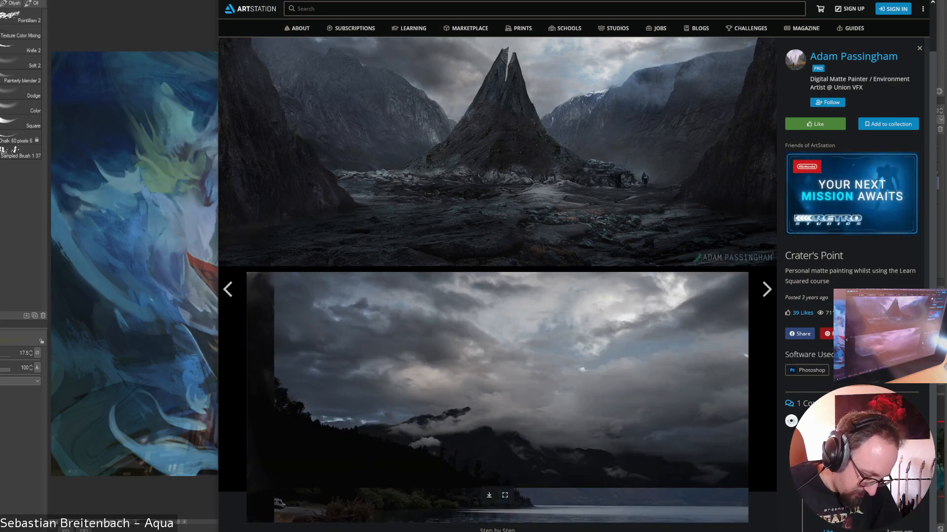
pyautogui.press('Escape')
pyautogui.scroll(-2, 573, 285)
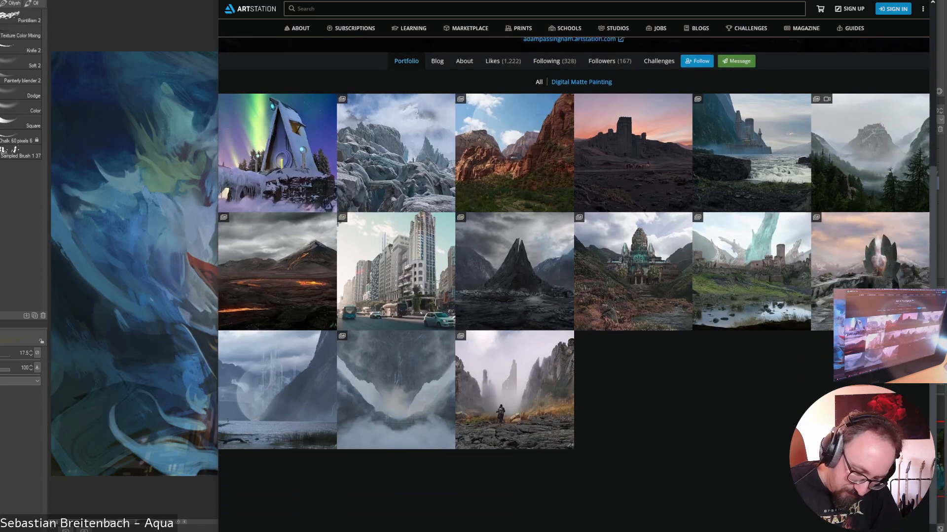
pyautogui.scroll(2, 751, 340)
pyautogui.click(751, 343)
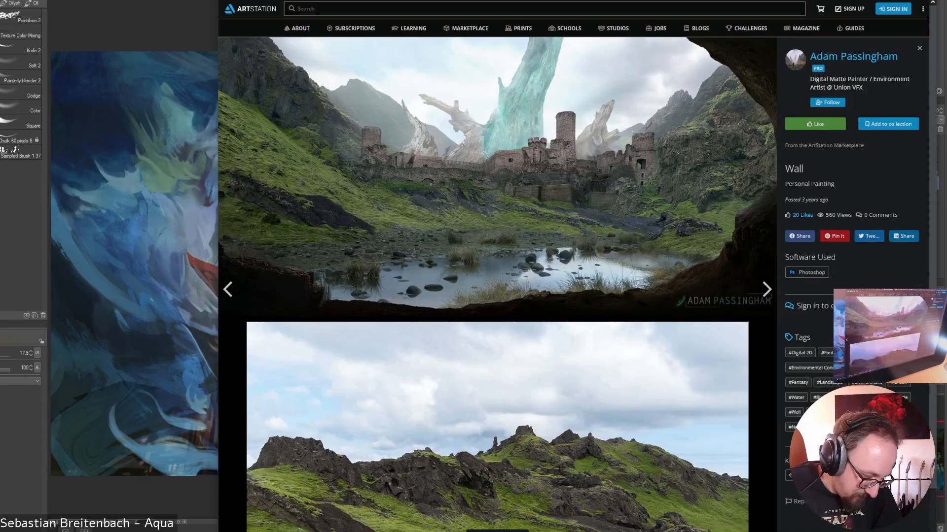
pyautogui.scroll(-1, 497, 284)
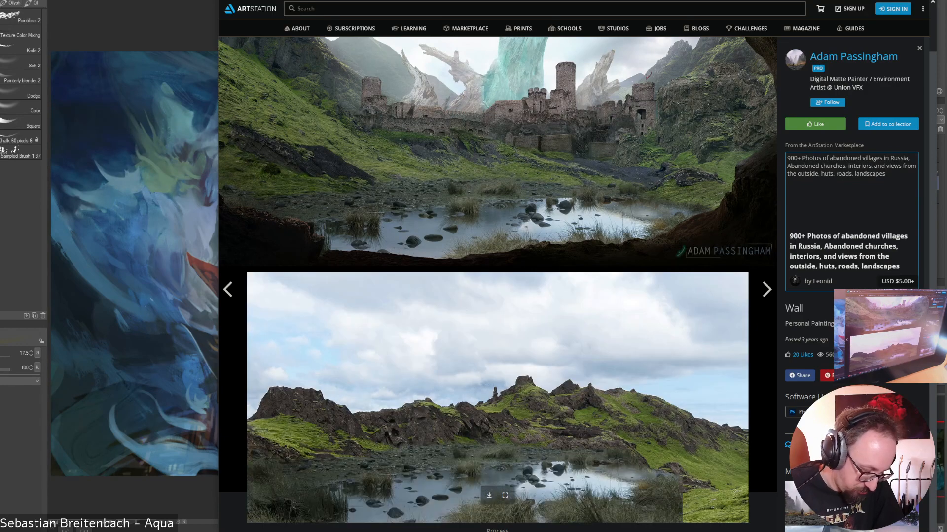
pyautogui.press('Escape')
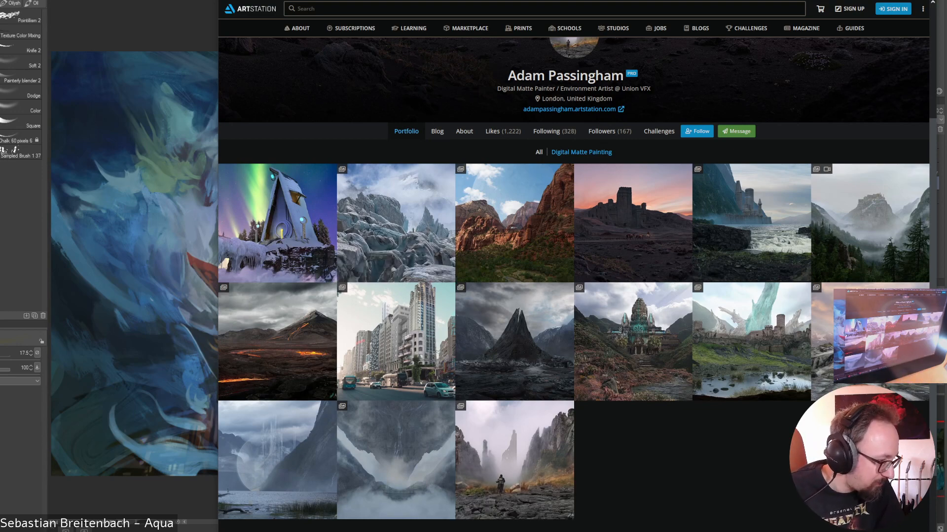
pyautogui.hotkey('alt', 'Tab')
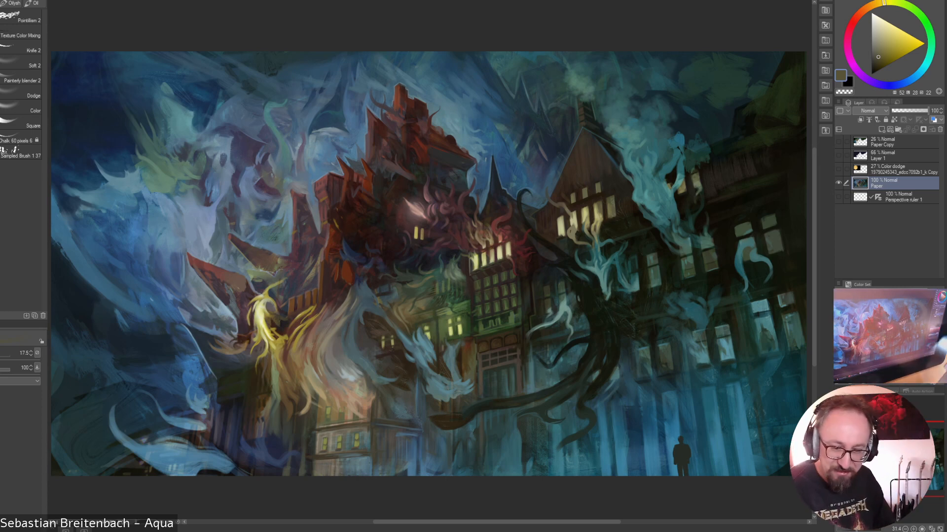
# Touch up the area around the pale wisp and the gabled house's lit windows with sampled grey-green and muted yellows, using brush size 17.5
pyautogui.keyDown('alt'); pyautogui.click(565, 316); pyautogui.keyUp('alt')
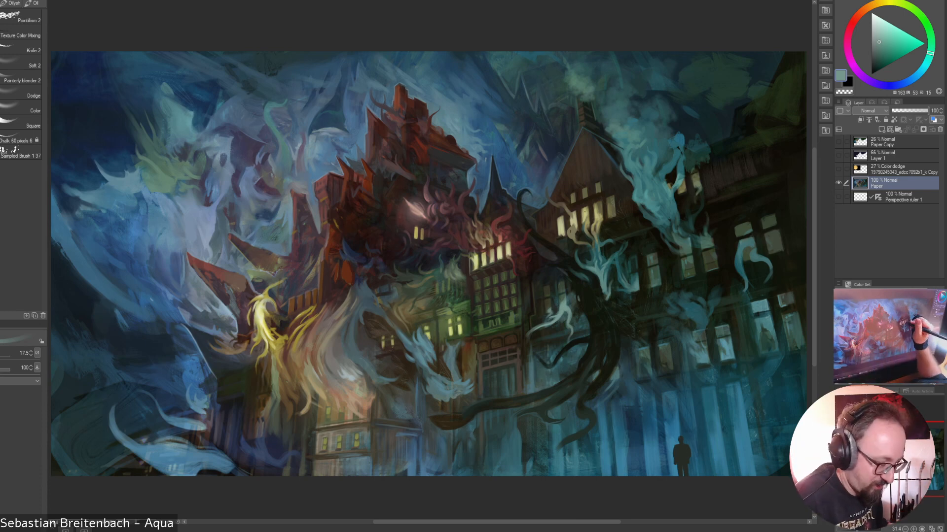
pyautogui.keyDown('alt'); pyautogui.click(585, 217); pyautogui.keyUp('alt')
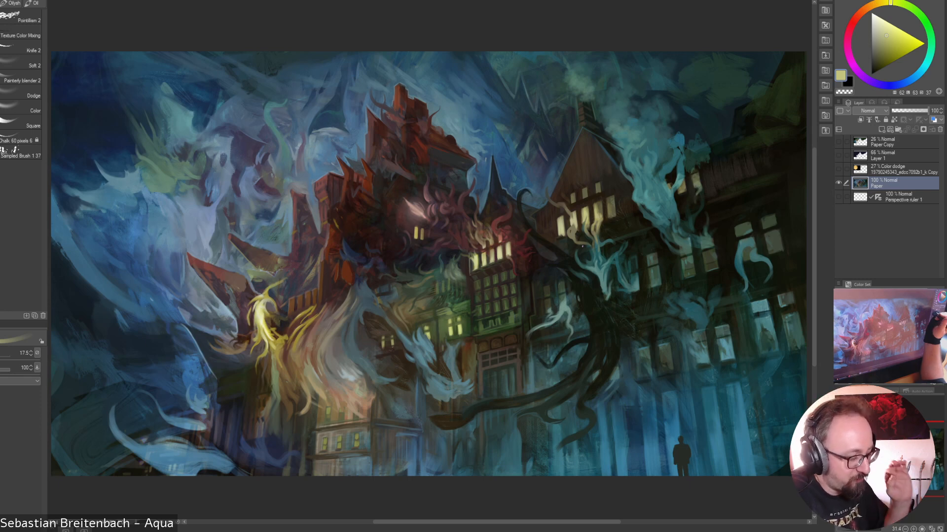
pyautogui.keyDown('alt'); pyautogui.click(610, 207); pyautogui.keyUp('alt')
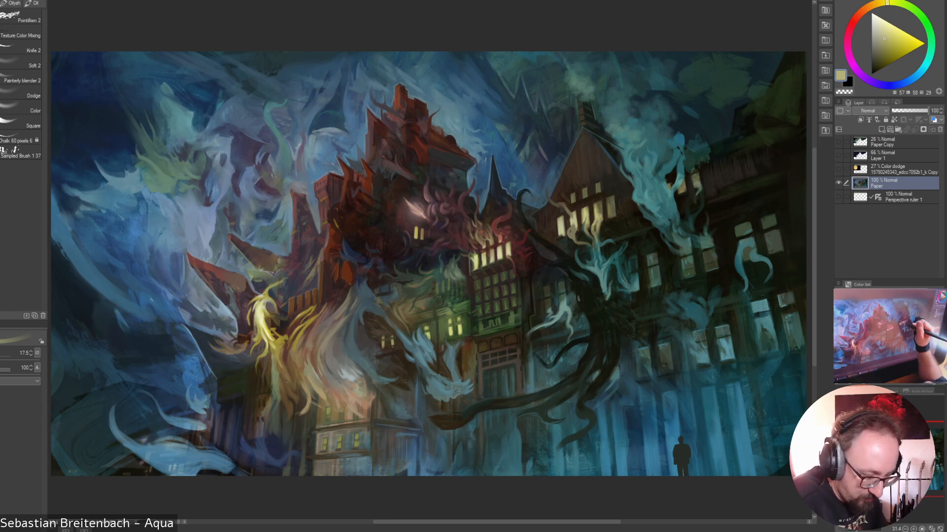
# Sample muted olive-yellow tones from the glow and wall around the gabled building's lit windows
pyautogui.keyDown('alt'); pyautogui.click(595, 231); pyautogui.keyUp('alt')
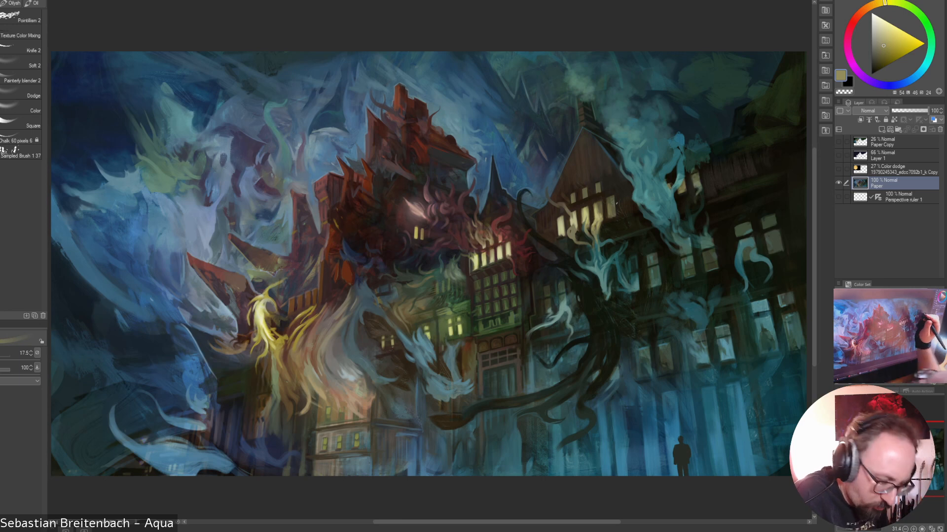
pyautogui.keyDown('alt'); pyautogui.click(598, 225); pyautogui.keyUp('alt')
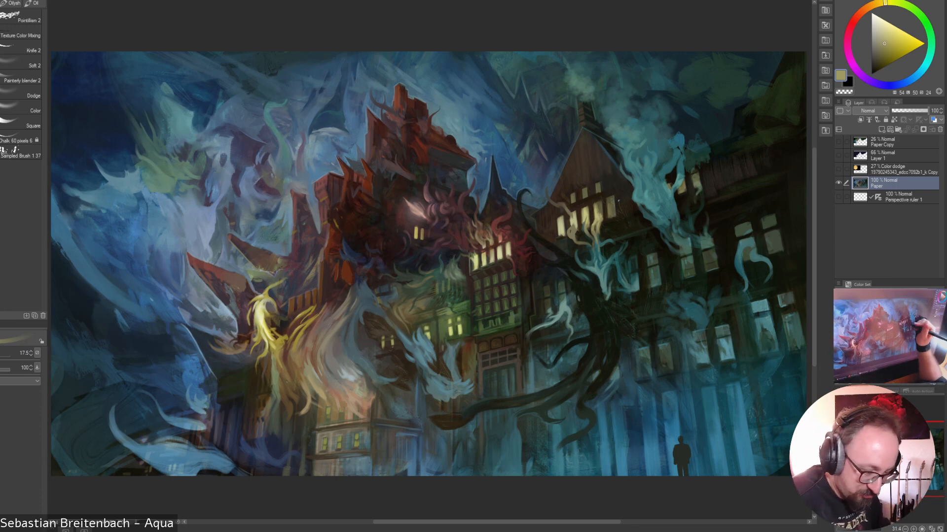
pyautogui.keyDown('alt'); pyautogui.click(610, 207); pyautogui.keyUp('alt')
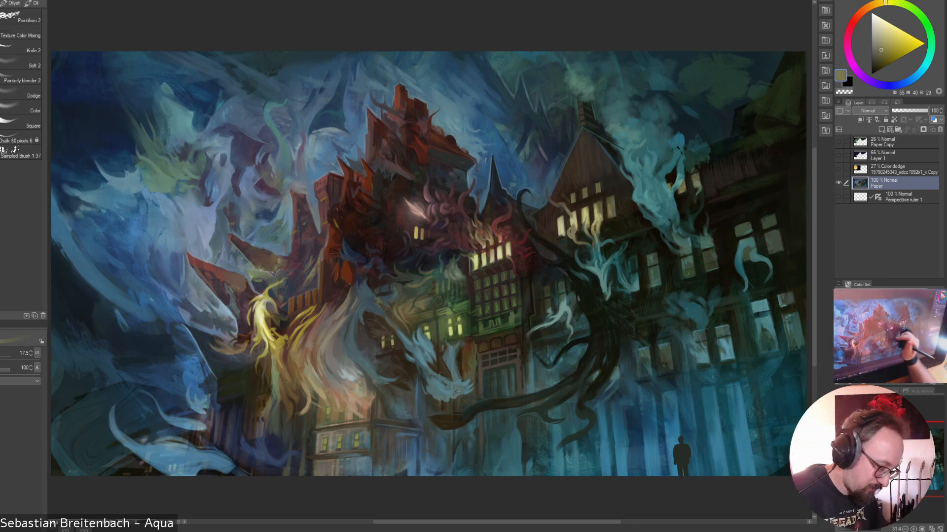
# Sample dark brown and deep green tones from the roof edge beside the central smoke swirl, above the small lit windows
pyautogui.keyDown('alt'); pyautogui.click(386, 311); pyautogui.keyUp('alt')
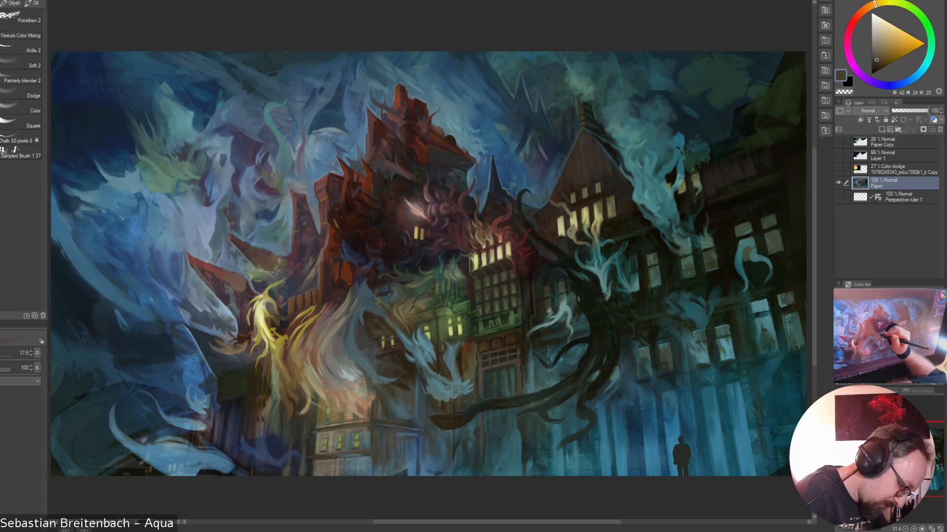
pyautogui.keyDown('alt'); pyautogui.click(387, 310); pyautogui.keyUp('alt')
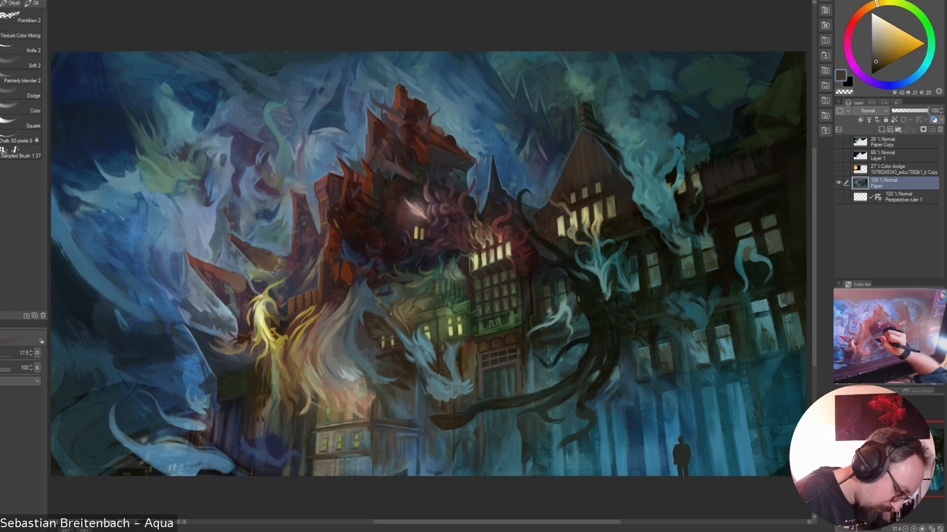
pyautogui.keyDown('alt'); pyautogui.click(387, 304); pyautogui.keyUp('alt')
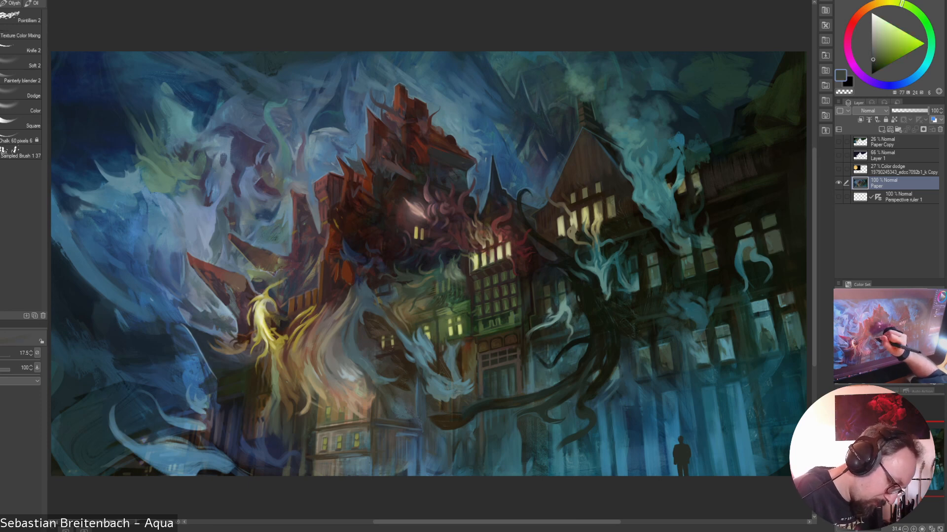
pyautogui.keyDown('alt'); pyautogui.click(389, 306); pyautogui.keyUp('alt')
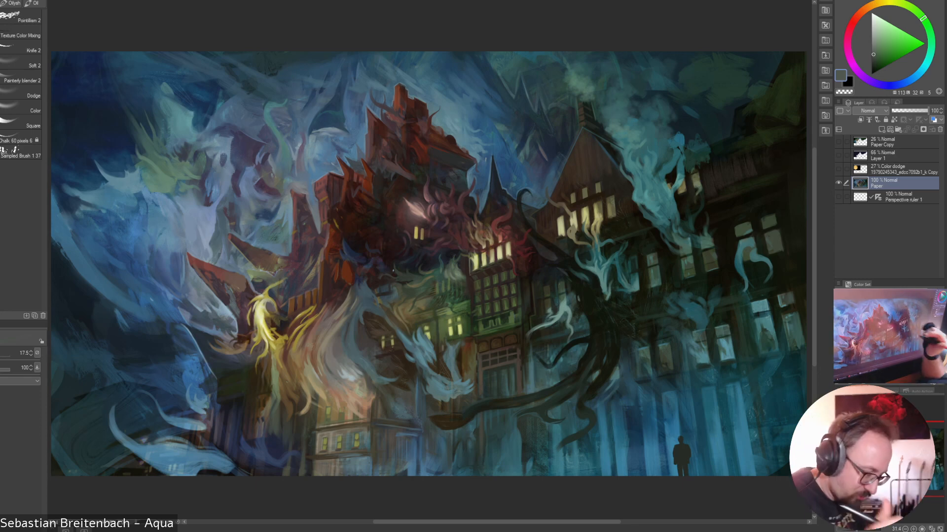
# Sample pale yellow from the gable window, pale grey from the central flame and blues from the mist and lower smoke wisp
pyautogui.keyDown('alt'); pyautogui.click(561, 227); pyautogui.keyUp('alt')
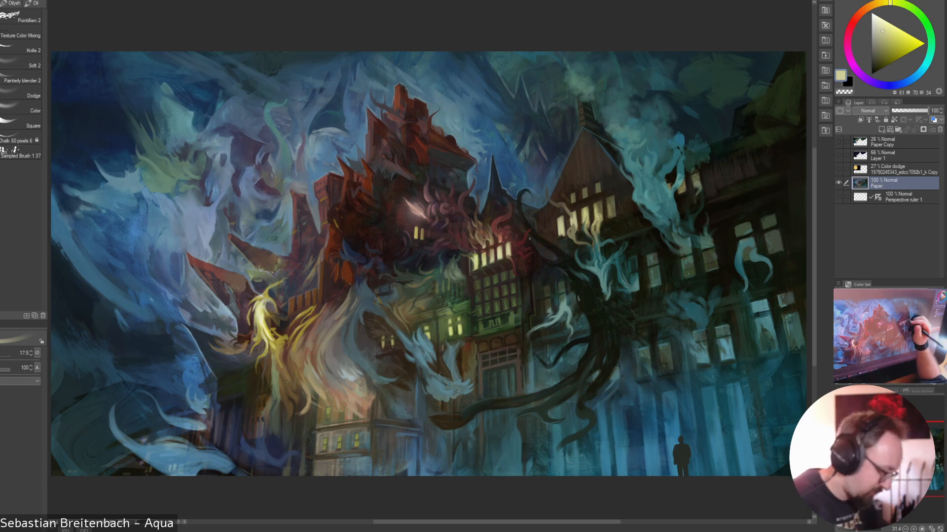
pyautogui.keyDown('alt'); pyautogui.click(344, 369); pyautogui.keyUp('alt')
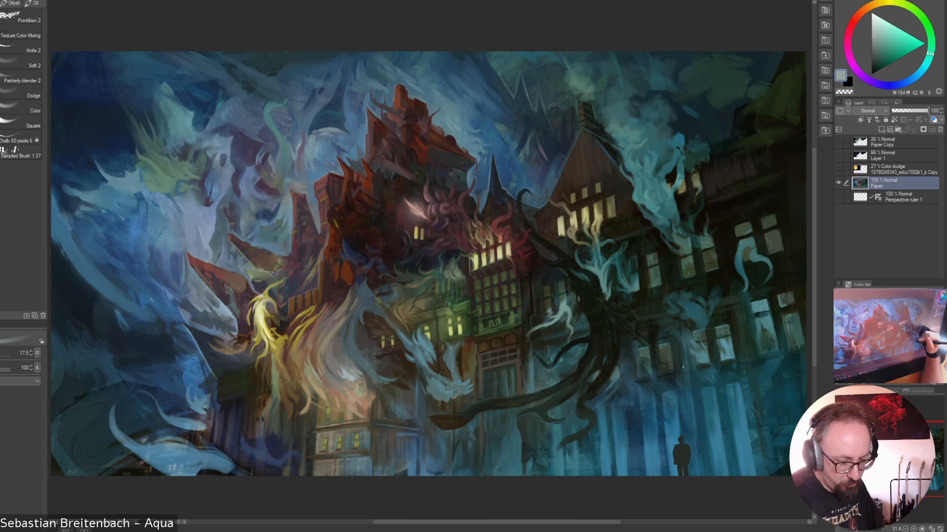
pyautogui.keyDown('alt'); pyautogui.click(625, 454); pyautogui.keyUp('alt')
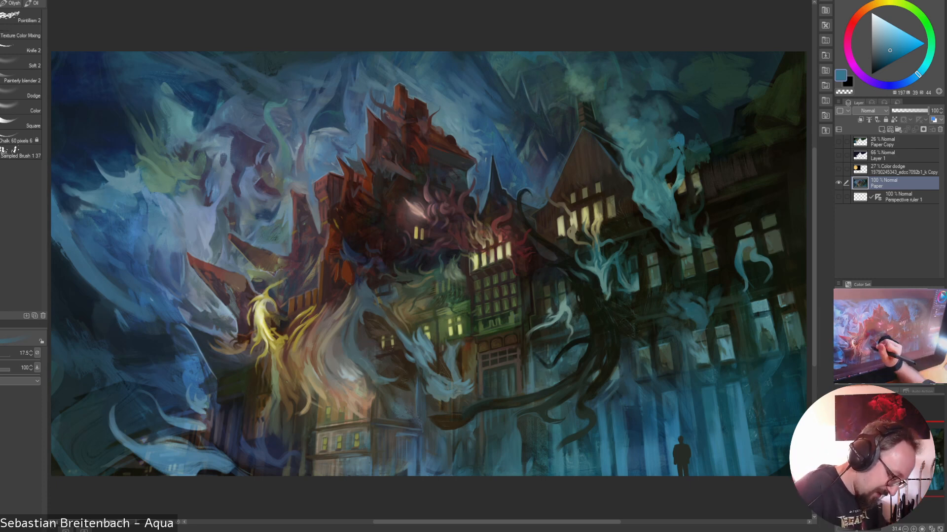
pyautogui.keyDown('alt'); pyautogui.click(451, 379); pyautogui.keyUp('alt')
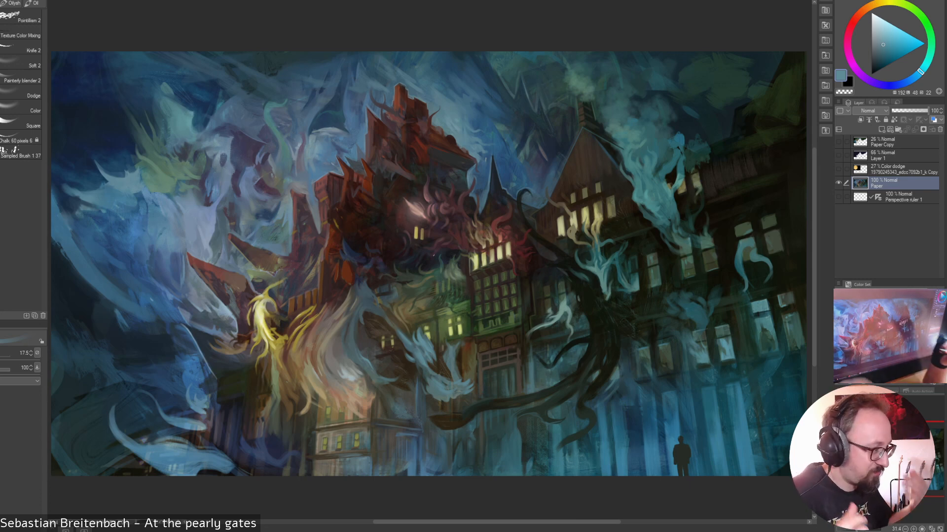
# Sample the muted blue of the smoke wisp beside the green building and the dark tone at its upper edge
pyautogui.keyDown('alt'); pyautogui.click(425, 338); pyautogui.keyUp('alt')
pyautogui.keyDown('alt'); pyautogui.click(414, 336); pyautogui.keyUp('alt')
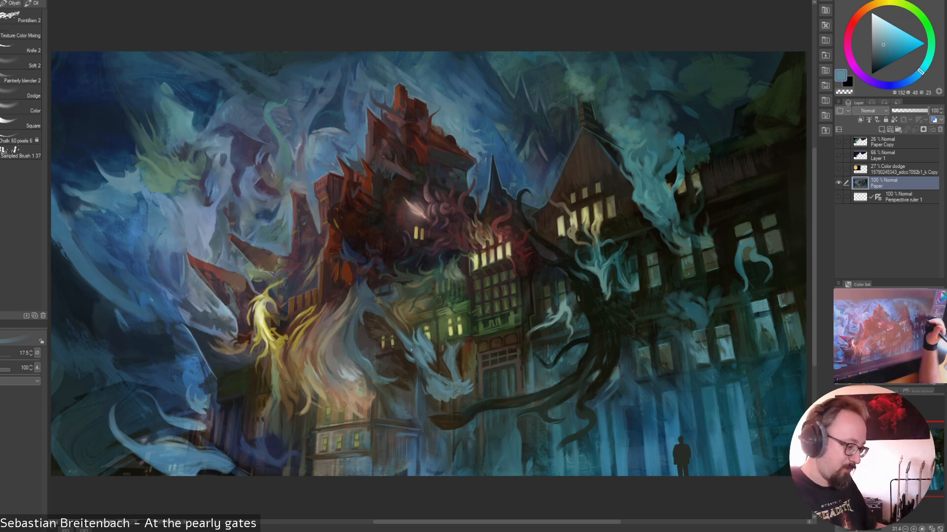
pyautogui.keyDown('alt'); pyautogui.click(415, 327); pyautogui.keyUp('alt')
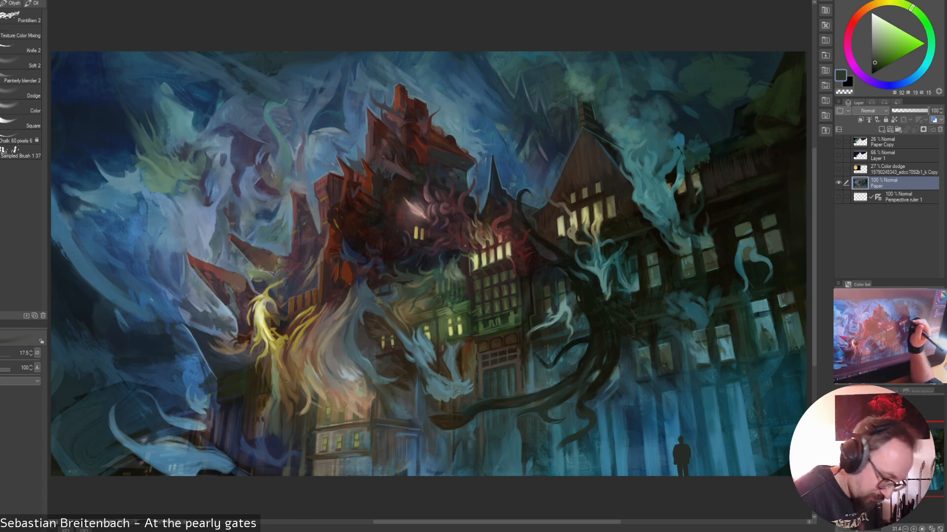
pyautogui.keyDown('alt'); pyautogui.click(419, 334); pyautogui.keyUp('alt')
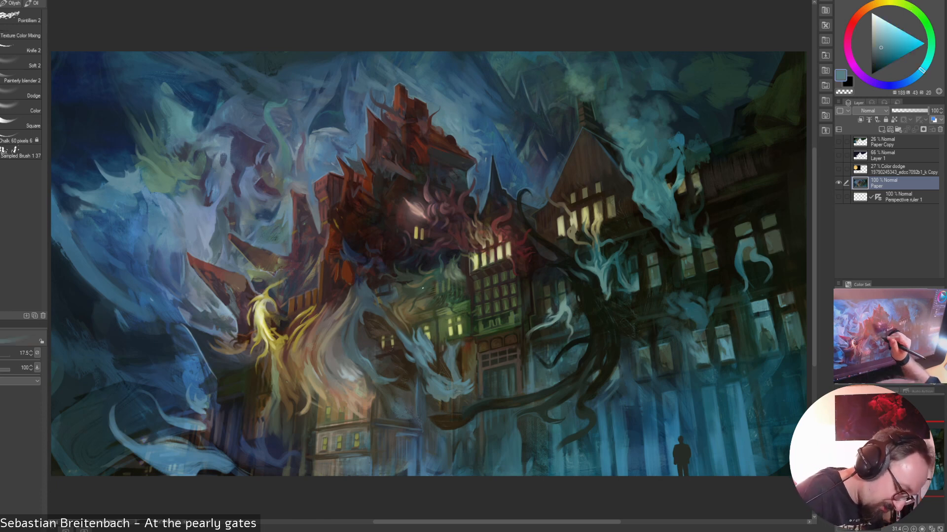
pyautogui.keyDown('alt'); pyautogui.click(417, 340); pyautogui.keyUp('alt')
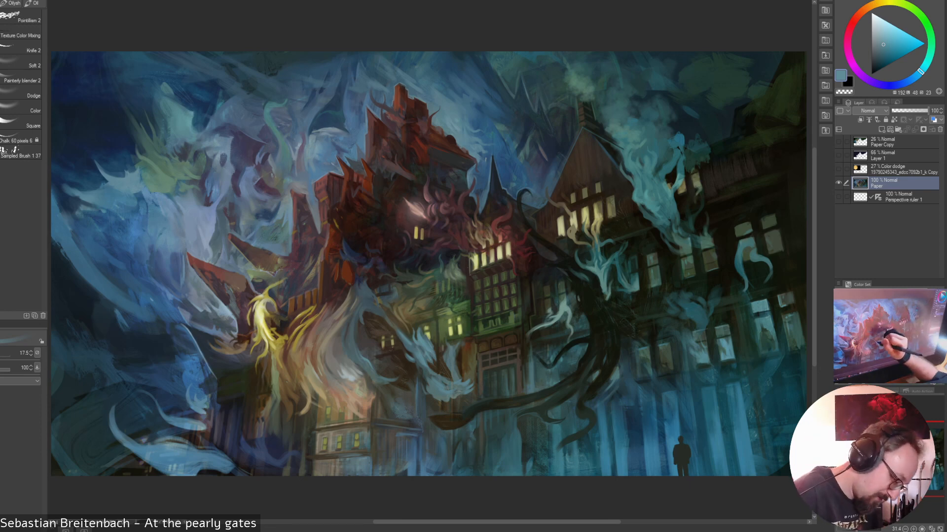
# Sample slate blue, dark green and brown shadow tones around the dark roof above the small lit windows
pyautogui.keyDown('alt'); pyautogui.click(396, 326); pyautogui.keyUp('alt')
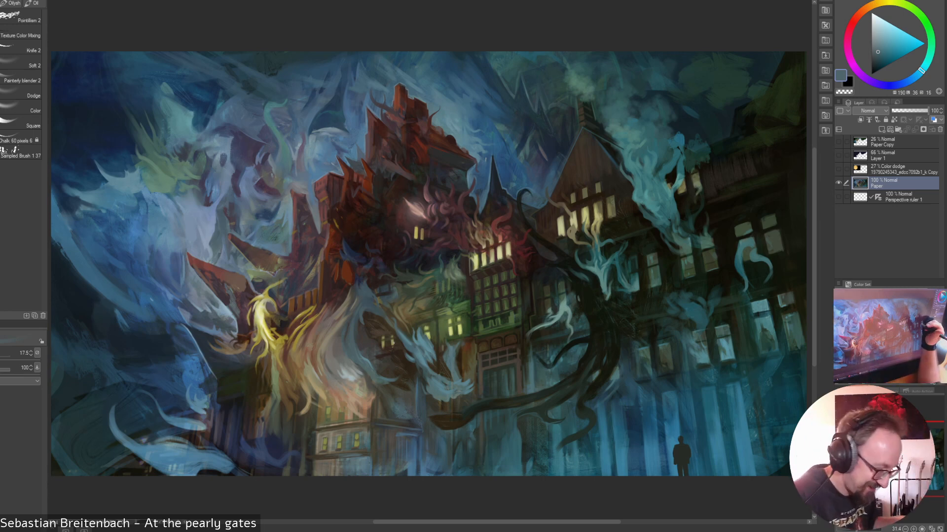
pyautogui.keyDown('alt'); pyautogui.click(413, 329); pyautogui.keyUp('alt')
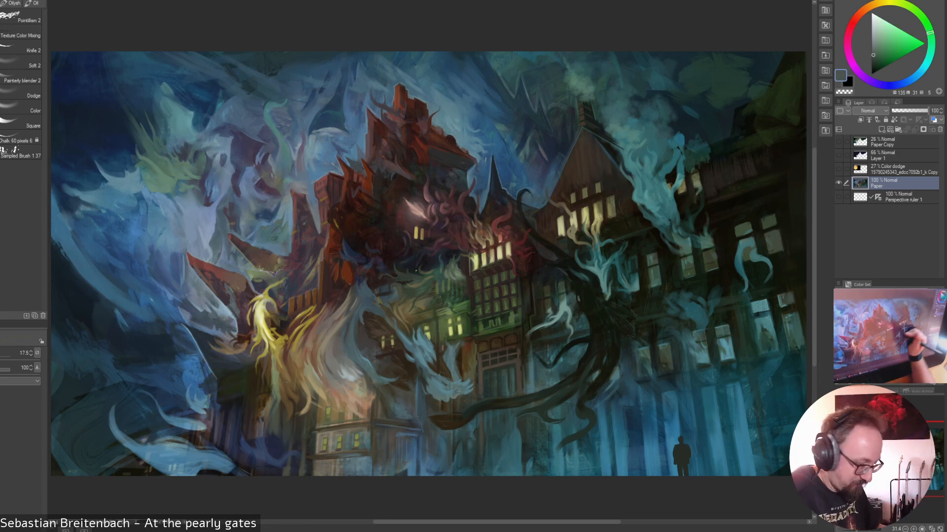
pyautogui.keyDown('alt'); pyautogui.click(392, 325); pyautogui.keyUp('alt')
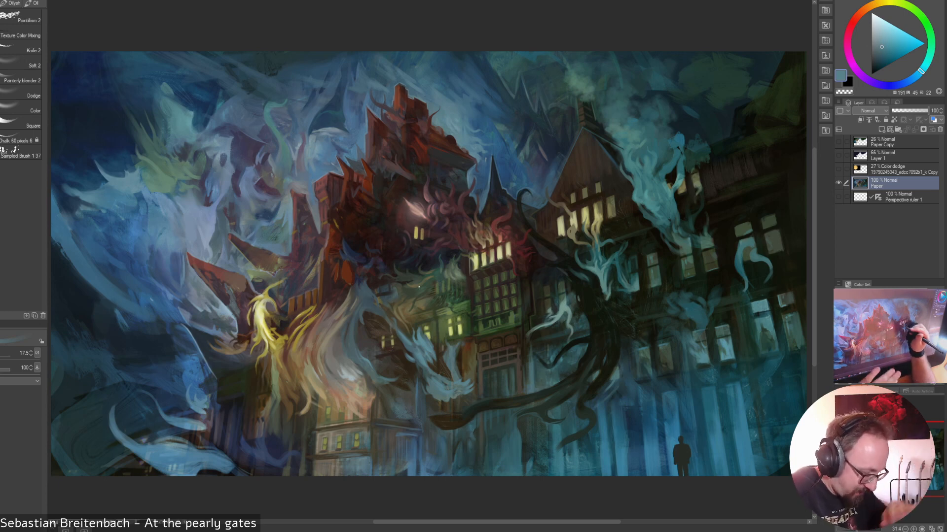
pyautogui.keyDown('alt'); pyautogui.click(389, 329); pyautogui.keyUp('alt')
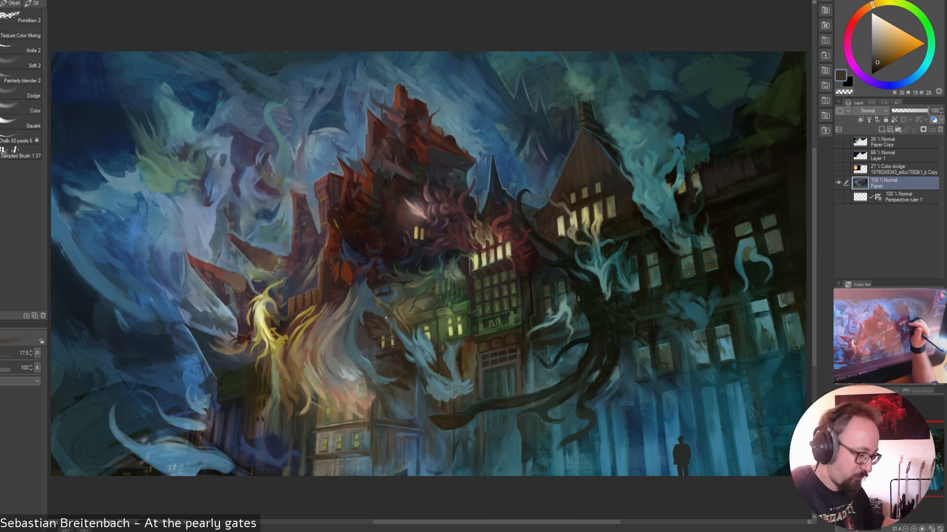
pyautogui.keyDown('alt'); pyautogui.click(391, 329); pyautogui.keyUp('alt')
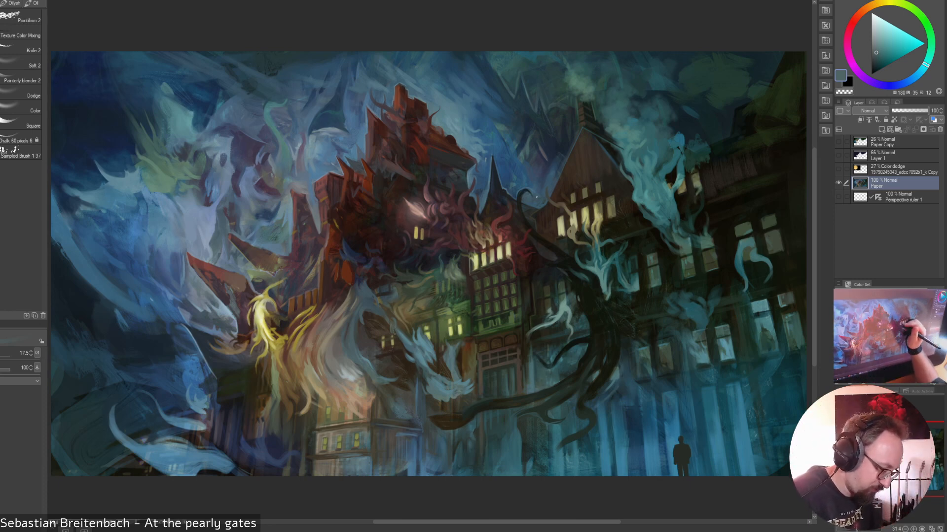
# Sample muted blue, warm brown and dark teal tones where the blue wisp meets the green building's wall
pyautogui.keyDown('alt'); pyautogui.click(406, 326); pyautogui.keyUp('alt')
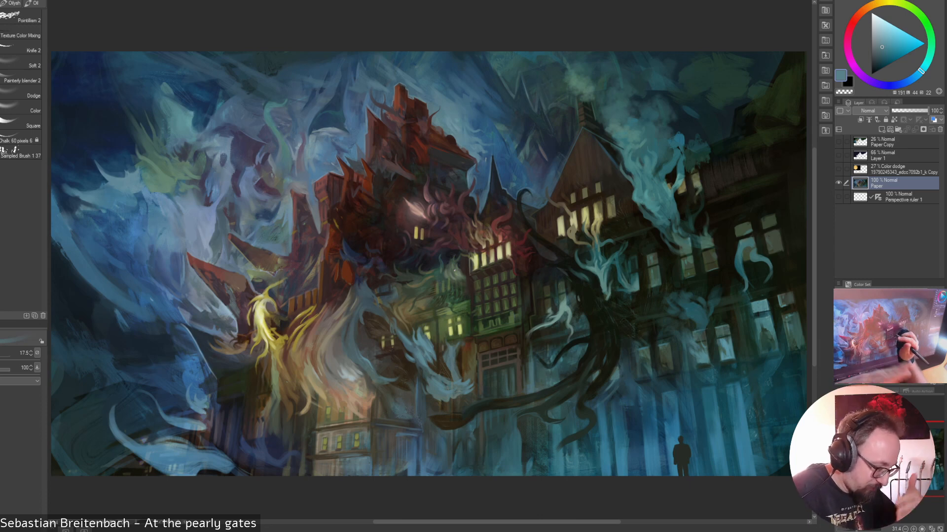
pyautogui.keyDown('alt'); pyautogui.click(418, 321); pyautogui.keyUp('alt')
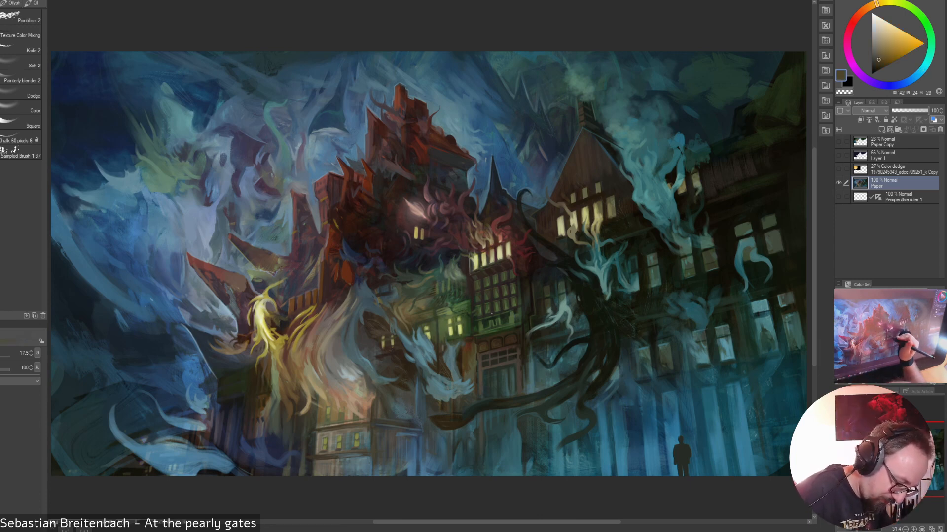
pyautogui.keyDown('alt'); pyautogui.click(406, 331); pyautogui.keyUp('alt')
pyautogui.keyDown('alt'); pyautogui.click(403, 333); pyautogui.keyUp('alt')
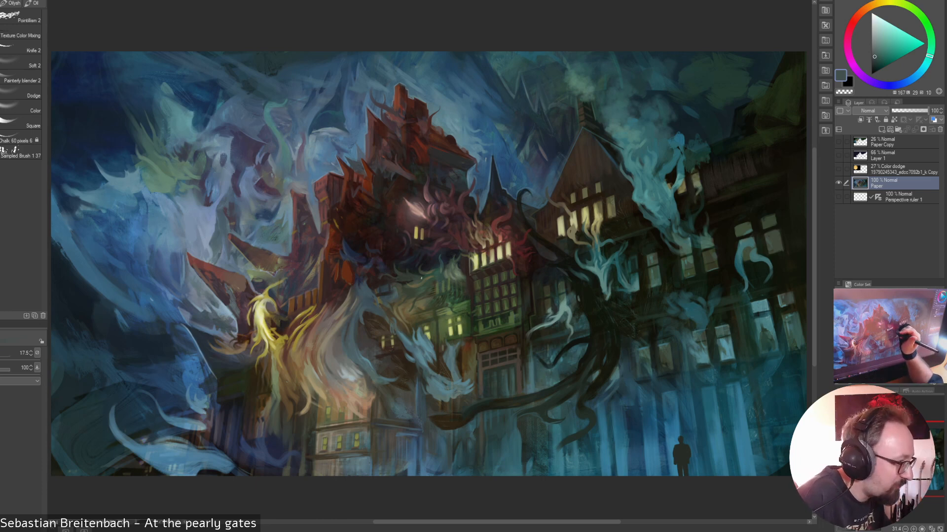
pyautogui.keyDown('alt'); pyautogui.click(400, 332); pyautogui.keyUp('alt')
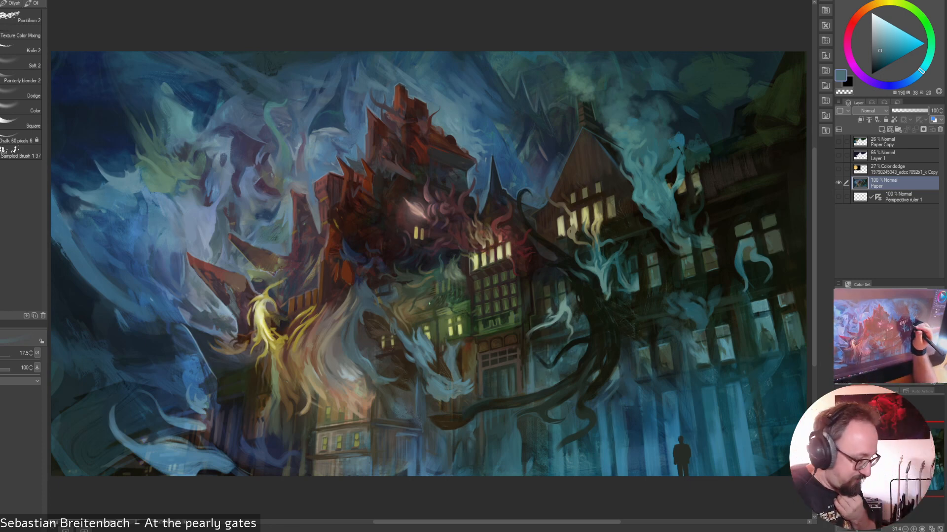
# Set the brush size to 15 and sample teal tones from the smoke column beside the gabled roof
pyautogui.keyDown('alt'); pyautogui.click(633, 157); pyautogui.keyUp('alt')
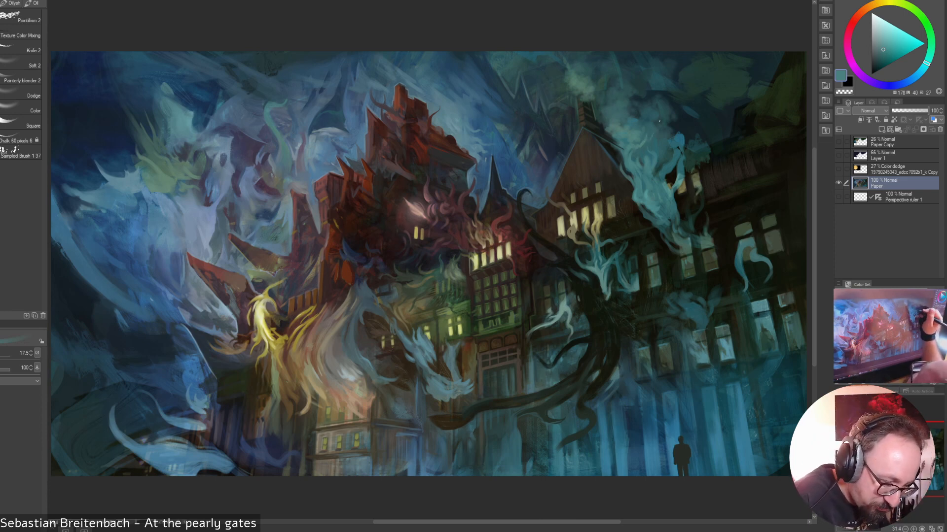
pyautogui.press(']')
pyautogui.press(']')
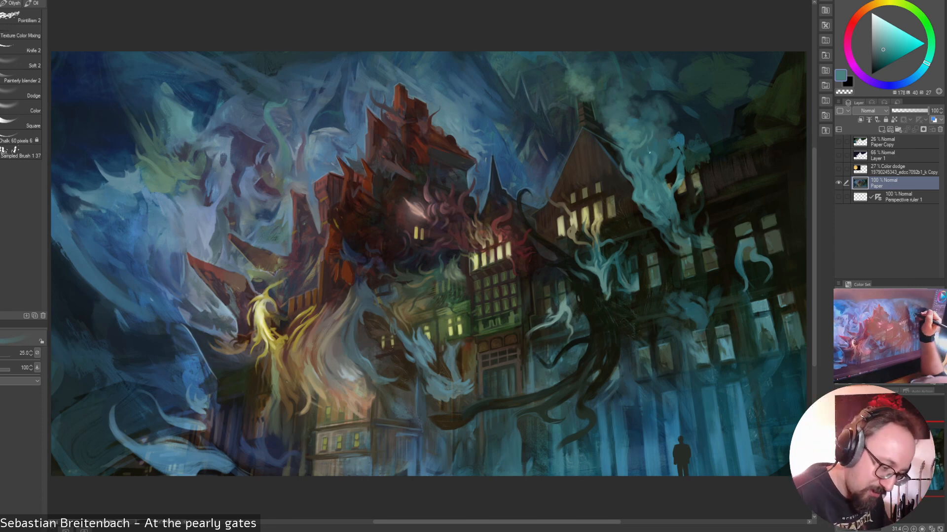
pyautogui.press('[')
pyautogui.press('[')
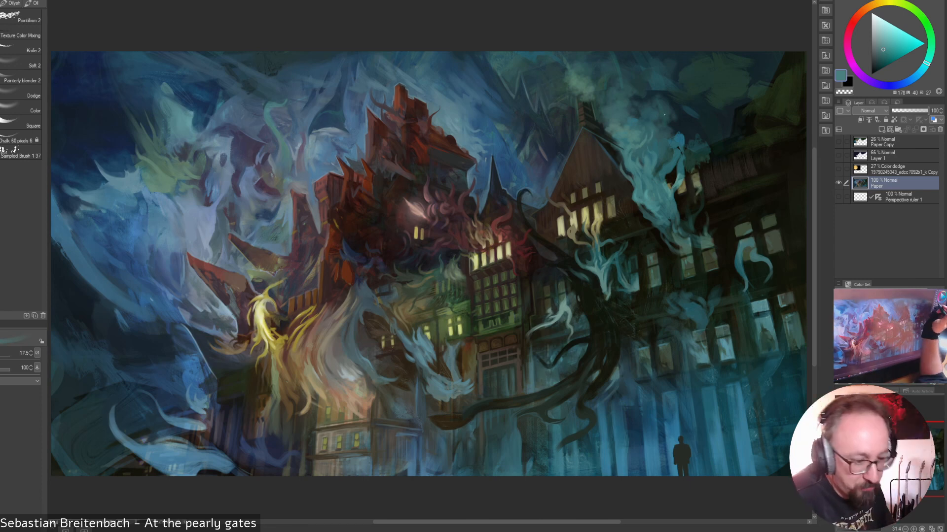
pyautogui.keyDown('alt'); pyautogui.click(646, 171); pyautogui.keyUp('alt')
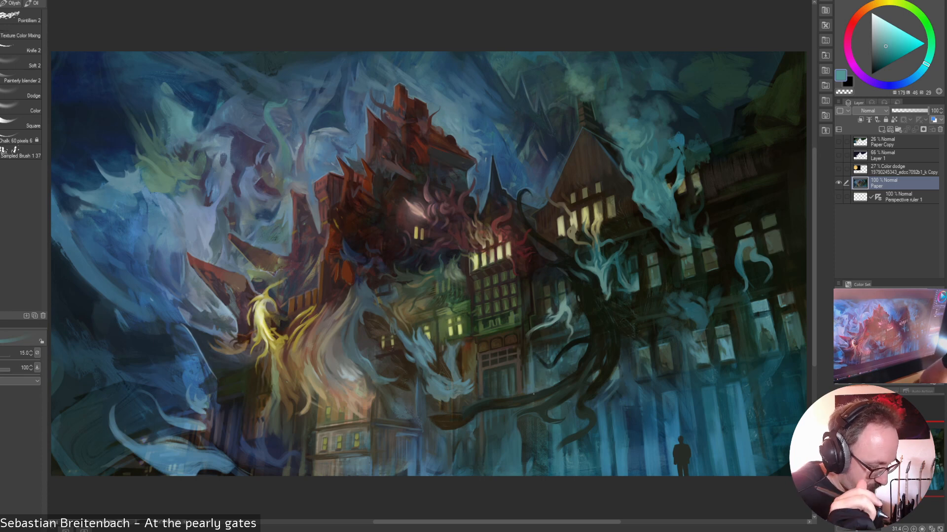
# Sample tones from the doorway past the dark tentacles up to the gabled building, ending on its dark wall colour
pyautogui.keyDown('alt'); pyautogui.click(468, 367); pyautogui.keyUp('alt')
pyautogui.keyDown('alt'); pyautogui.click(472, 358); pyautogui.keyUp('alt')
pyautogui.keyDown('alt'); pyautogui.click(486, 377); pyautogui.keyUp('alt')
pyautogui.keyDown('alt'); pyautogui.click(477, 350); pyautogui.keyUp('alt')
pyautogui.keyDown('alt'); pyautogui.click(527, 323); pyautogui.keyUp('alt')
pyautogui.keyDown('alt'); pyautogui.click(537, 313); pyautogui.keyUp('alt')
pyautogui.keyDown('alt'); pyautogui.click(547, 305); pyautogui.keyUp('alt')
pyautogui.keyDown('alt'); pyautogui.click(579, 298); pyautogui.keyUp('alt')
pyautogui.keyDown('alt'); pyautogui.click(567, 264); pyautogui.keyUp('alt')
pyautogui.keyDown('alt'); pyautogui.click(557, 247); pyautogui.keyUp('alt')
pyautogui.keyDown('alt'); pyautogui.click(581, 197); pyautogui.keyUp('alt')
pyautogui.keyDown('alt'); pyautogui.click(599, 183); pyautogui.keyUp('alt')
pyautogui.keyDown('alt'); pyautogui.click(608, 198); pyautogui.keyUp('alt')
pyautogui.keyDown('alt'); pyautogui.click(618, 212); pyautogui.keyUp('alt')
pyautogui.keyDown('alt'); pyautogui.click(636, 237); pyautogui.keyUp('alt')
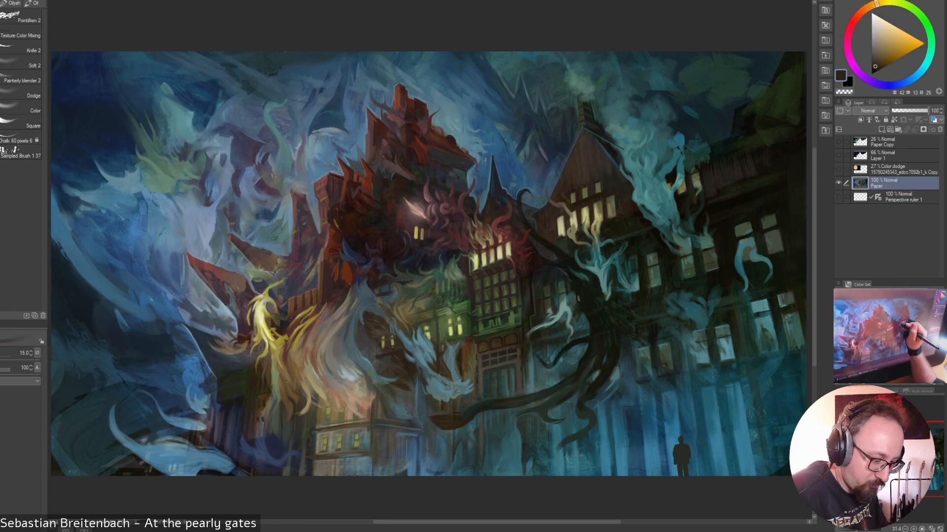
# Sample tones from the gabled facade and across the night sky between the gable and the red castle
pyautogui.keyDown('alt'); pyautogui.click(587, 217); pyautogui.keyUp('alt')
pyautogui.keyDown('alt'); pyautogui.click(584, 197); pyautogui.keyUp('alt')
pyautogui.keyDown('alt'); pyautogui.click(592, 173); pyautogui.keyUp('alt')
pyautogui.keyDown('alt'); pyautogui.click(603, 143); pyautogui.keyUp('alt')
pyautogui.keyDown('alt'); pyautogui.click(567, 119); pyautogui.keyUp('alt')
pyautogui.keyDown('alt'); pyautogui.click(547, 118); pyautogui.keyUp('alt')
pyautogui.keyDown('alt'); pyautogui.click(523, 123); pyautogui.keyUp('alt')
pyautogui.keyDown('alt'); pyautogui.click(502, 128); pyautogui.keyUp('alt')
pyautogui.keyDown('alt'); pyautogui.click(483, 133); pyautogui.keyUp('alt')
pyautogui.keyDown('alt'); pyautogui.click(468, 133); pyautogui.keyUp('alt')
pyautogui.keyDown('alt'); pyautogui.click(456, 129); pyautogui.keyUp('alt')
# Sample the pale pink of the bright highlight above the red castle's small lit windows
pyautogui.keyDown('alt'); pyautogui.click(425, 210); pyautogui.keyUp('alt')
pyautogui.keyDown('alt'); pyautogui.click(417, 209); pyautogui.keyUp('alt')
pyautogui.keyDown('alt'); pyautogui.click(419, 211); pyautogui.keyUp('alt')
pyautogui.keyDown('alt'); pyautogui.click(416, 209); pyautogui.keyUp('alt')
pyautogui.keyDown('alt'); pyautogui.click(419, 213); pyautogui.keyUp('alt')
pyautogui.keyDown('alt'); pyautogui.click(421, 214); pyautogui.keyUp('alt')
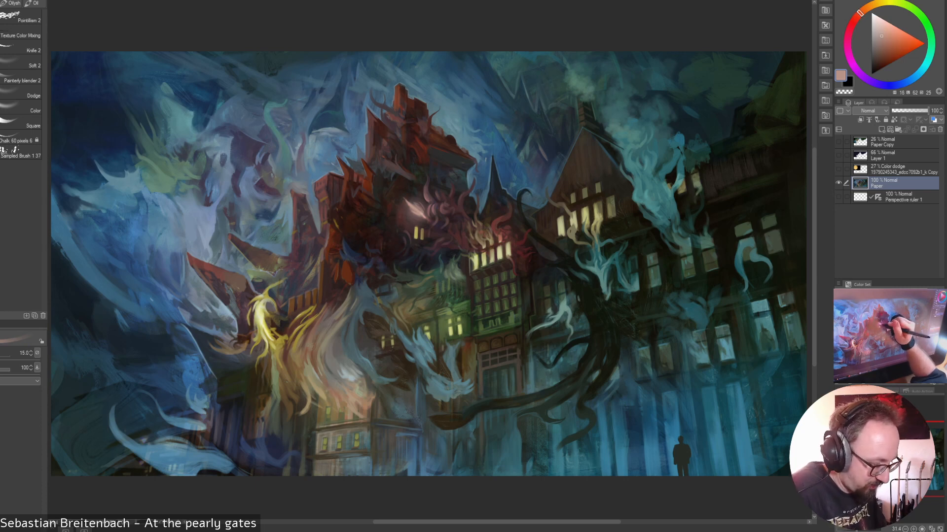
pyautogui.keyDown('alt'); pyautogui.click(420, 213); pyautogui.keyUp('alt')
pyautogui.keyDown('alt'); pyautogui.click(417, 209); pyautogui.keyUp('alt')
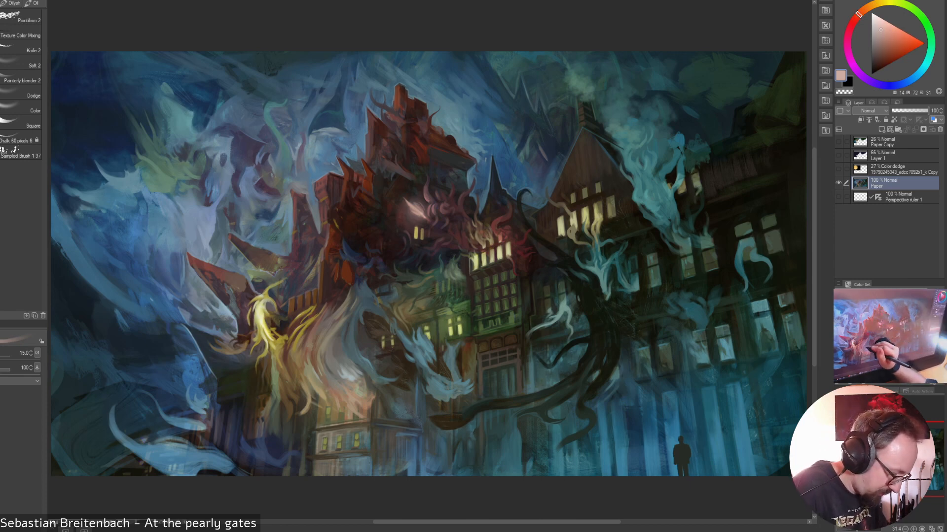
# Sample warm orange-brown tones from the flame's base just above the pale lit building
pyautogui.keyDown('alt'); pyautogui.click(356, 390); pyautogui.keyUp('alt')
pyautogui.keyDown('alt'); pyautogui.click(354, 394); pyautogui.keyUp('alt')
pyautogui.keyDown('alt'); pyautogui.click(351, 401); pyautogui.keyUp('alt')
pyautogui.keyDown('alt'); pyautogui.click(348, 408); pyautogui.keyUp('alt')
pyautogui.keyDown('alt'); pyautogui.click(345, 414); pyautogui.keyUp('alt')
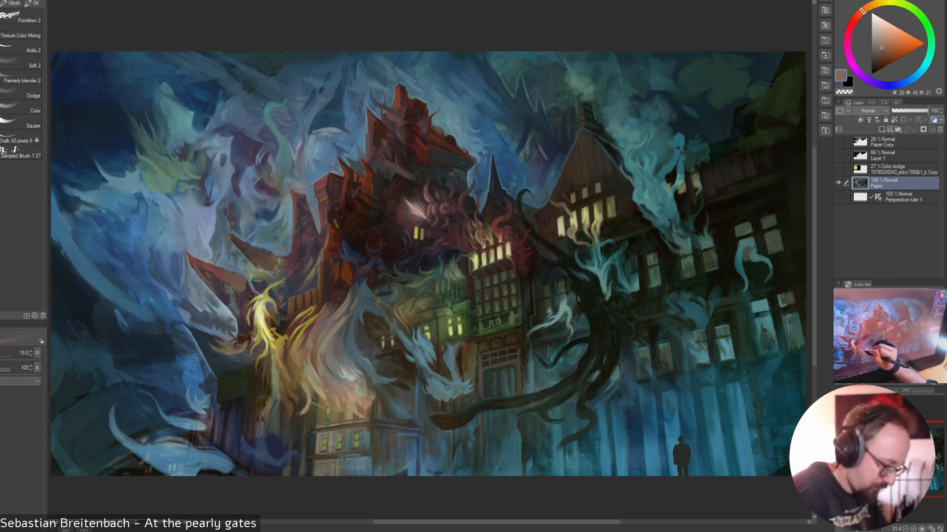
# Sample dark slate blue tones from the upper part of the central smoke swirl
pyautogui.keyDown('alt'); pyautogui.click(371, 329); pyautogui.keyUp('alt')
pyautogui.keyDown('alt'); pyautogui.click(369, 316); pyautogui.keyUp('alt')
pyautogui.keyDown('alt'); pyautogui.click(366, 306); pyautogui.keyUp('alt')
pyautogui.keyDown('alt'); pyautogui.click(364, 301); pyautogui.keyUp('alt')
pyautogui.keyDown('alt'); pyautogui.click(368, 316); pyautogui.keyUp('alt')
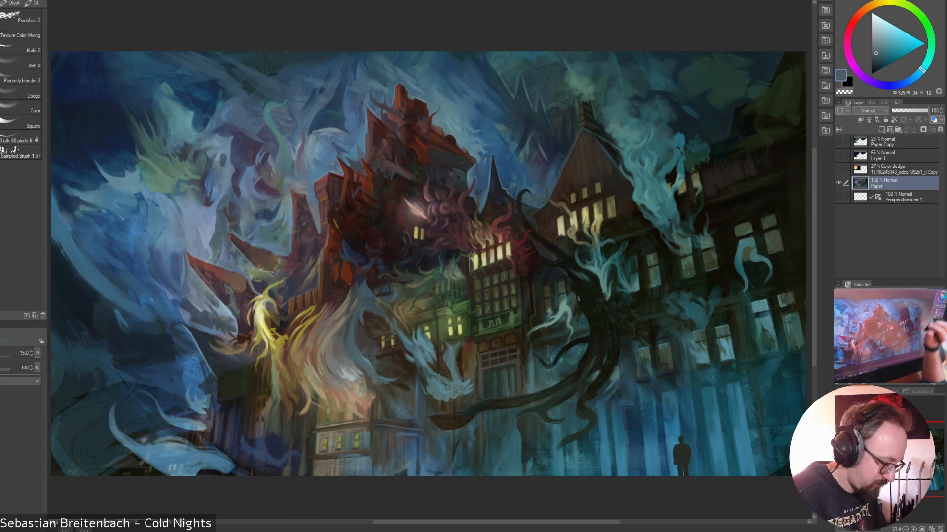
# Sample muted blue from the central smoke swirl and pale pink from the red castle's bright highlight
pyautogui.keyDown('alt'); pyautogui.click(362, 356); pyautogui.keyUp('alt')
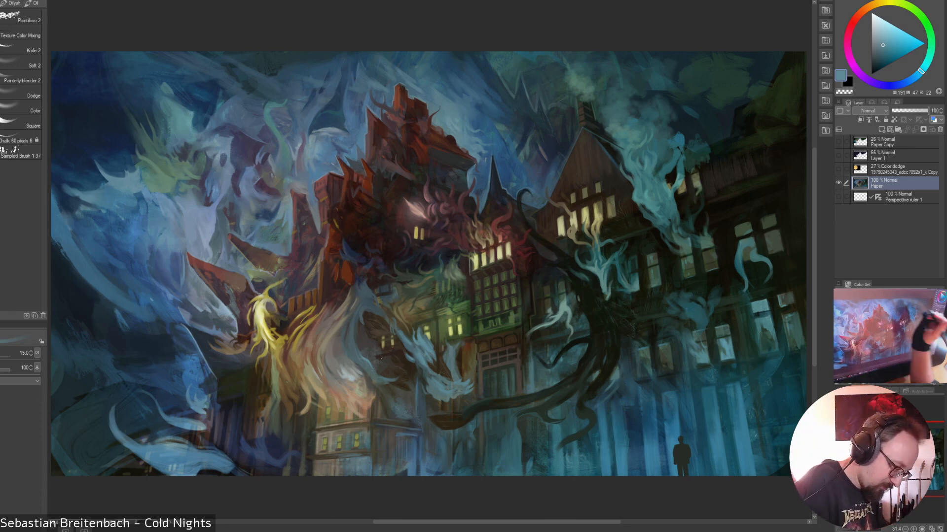
pyautogui.keyDown('alt'); pyautogui.click(418, 211); pyautogui.keyUp('alt')
pyautogui.keyDown('alt'); pyautogui.click(417, 210); pyautogui.keyUp('alt')
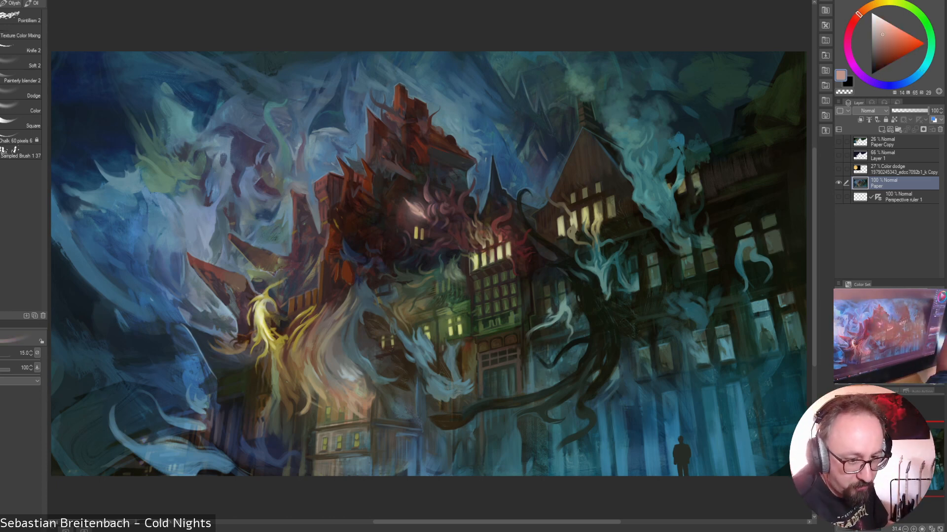
# Choose a brighter salmon pink, then sample pale yellow from the gabled house's lit windows and dark red-brown beside them
pyautogui.moveTo(891, 30); pyautogui.dragTo(894, 26)
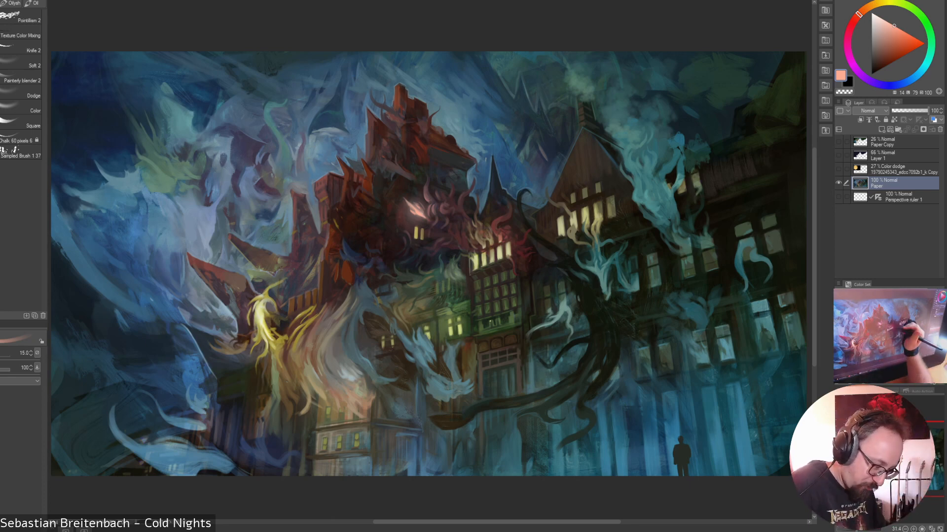
pyautogui.keyDown('alt'); pyautogui.click(561, 226); pyautogui.keyUp('alt')
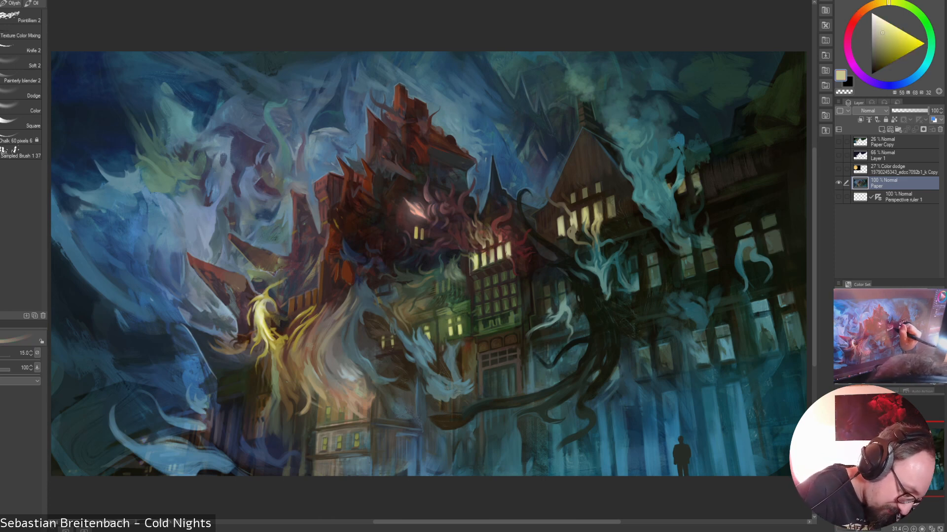
pyautogui.keyDown('alt'); pyautogui.click(527, 242); pyautogui.keyUp('alt')
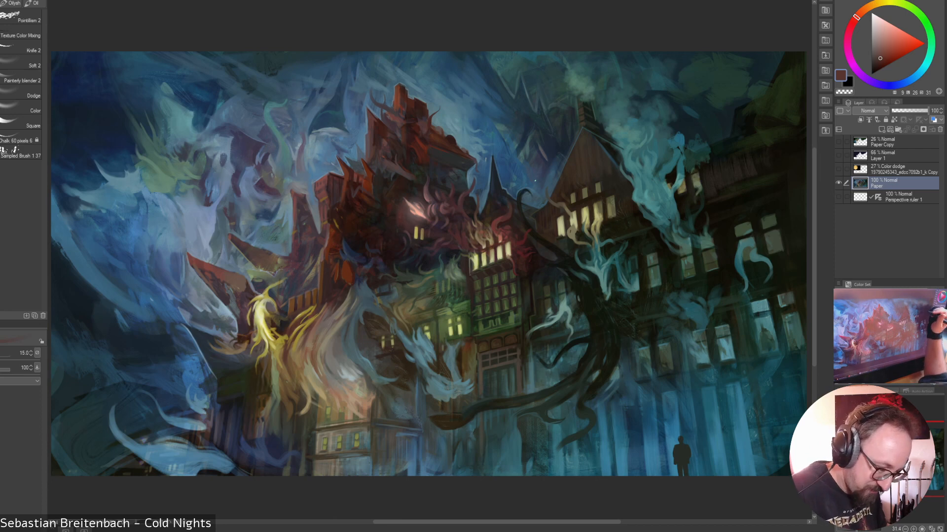
# Sample muted teal tones from the smoke column beside the gabled house and enlarge the brush to 50
pyautogui.keyDown('alt'); pyautogui.click(642, 161); pyautogui.keyUp('alt')
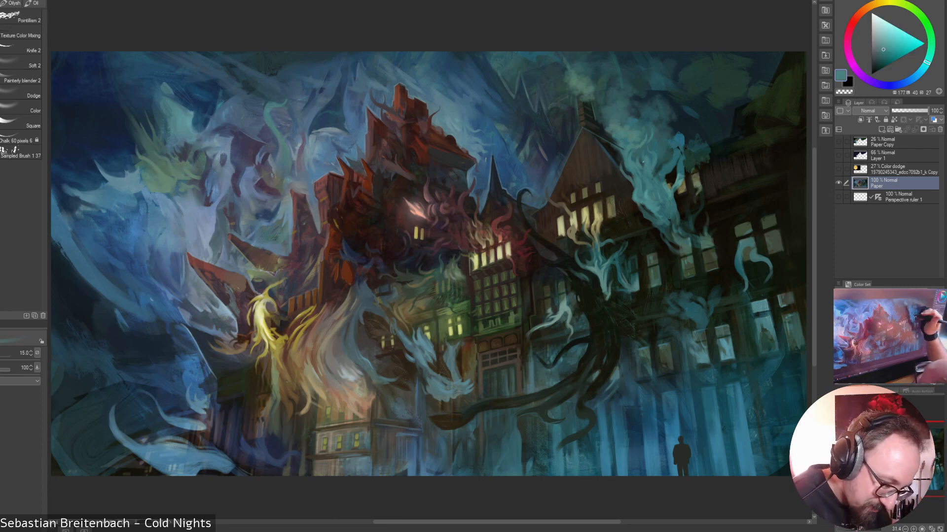
pyautogui.keyDown('alt'); pyautogui.click(642, 129); pyautogui.keyUp('alt')
pyautogui.keyDown('alt'); pyautogui.click(639, 119); pyautogui.keyUp('alt')
pyautogui.press(']')
pyautogui.press(']')
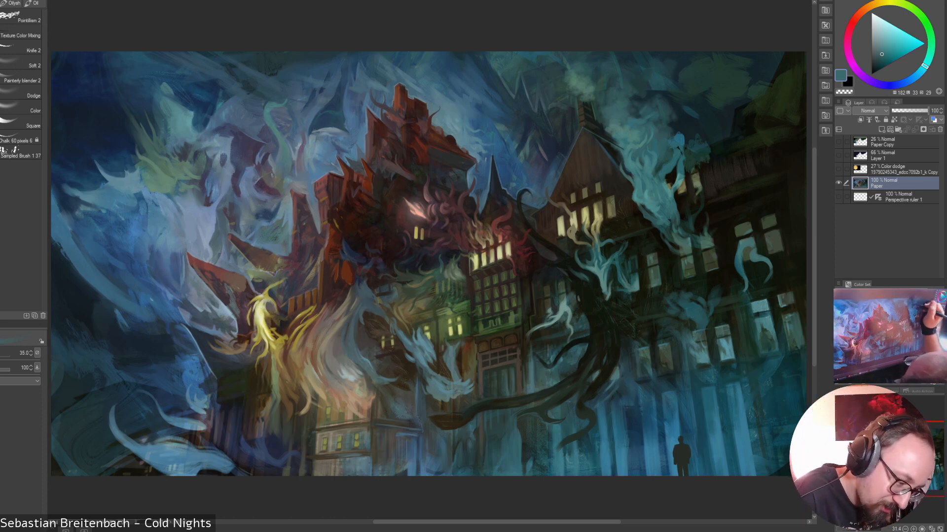
pyautogui.press(']')
pyautogui.press(']')
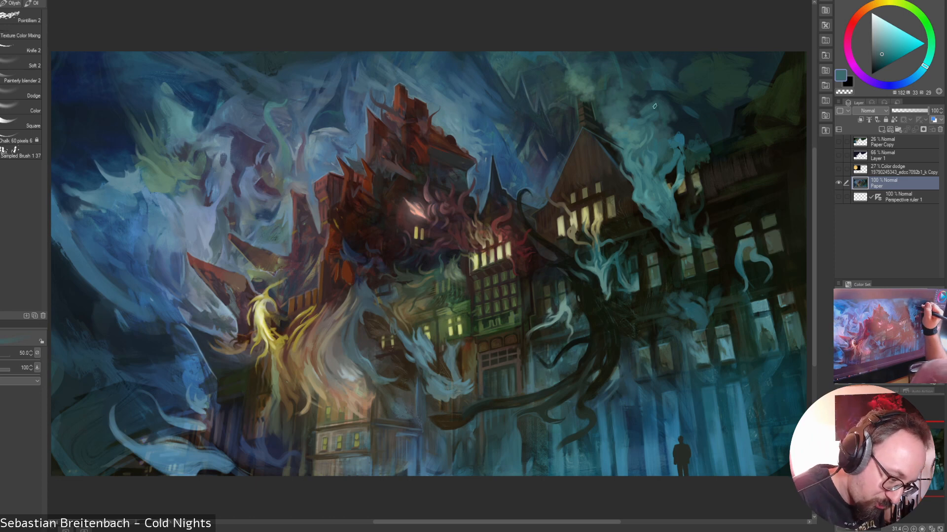
# Sample dark blue-teal tones around the upper end of the large smoke column, using brush size 45
pyautogui.keyDown('alt'); pyautogui.click(680, 100); pyautogui.keyUp('alt')
pyautogui.keyDown('alt'); pyautogui.click(662, 100); pyautogui.keyUp('alt')
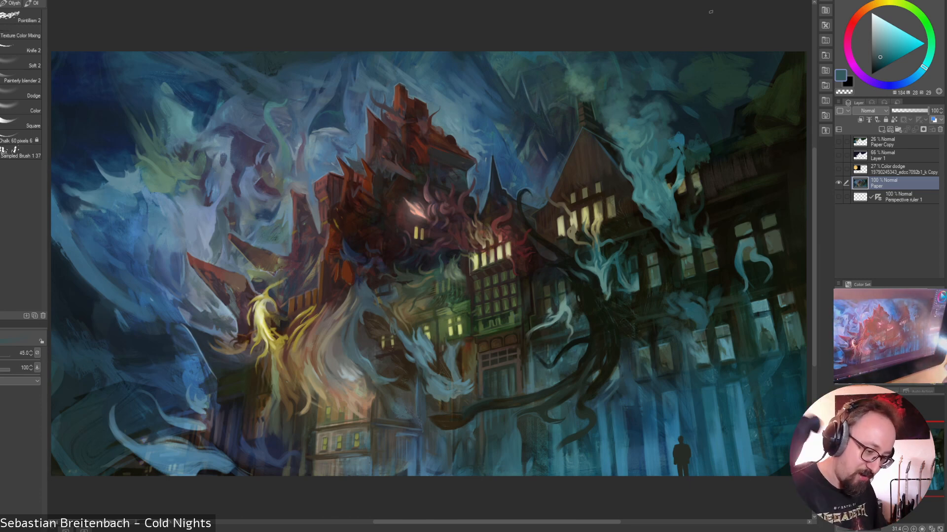
pyautogui.press('[')
pyautogui.keyDown('alt'); pyautogui.click(656, 109); pyautogui.keyUp('alt')
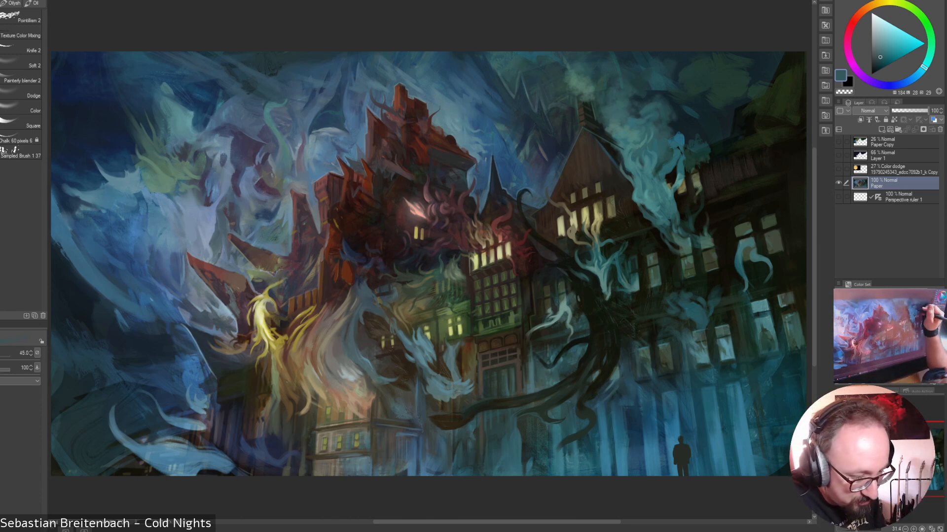
pyautogui.keyDown('alt'); pyautogui.click(653, 116); pyautogui.keyUp('alt')
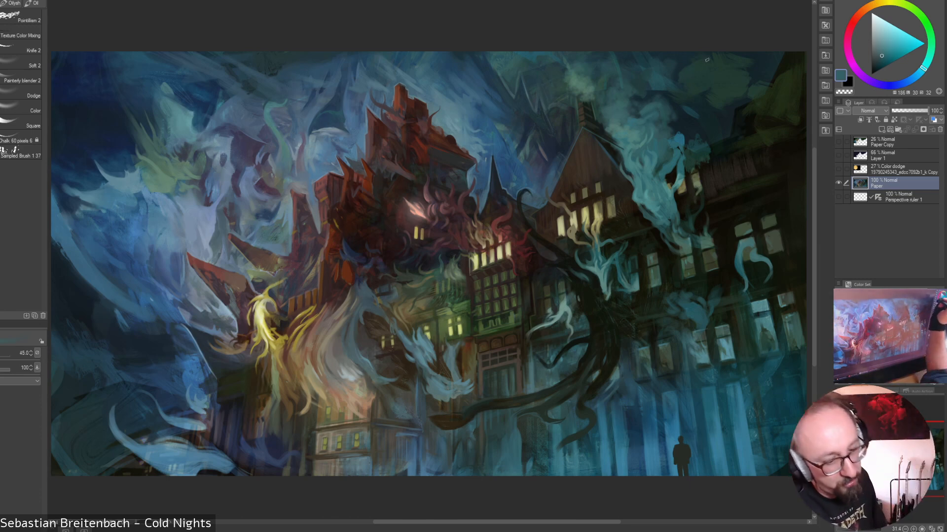
pyautogui.keyDown('alt'); pyautogui.click(659, 112); pyautogui.keyUp('alt')
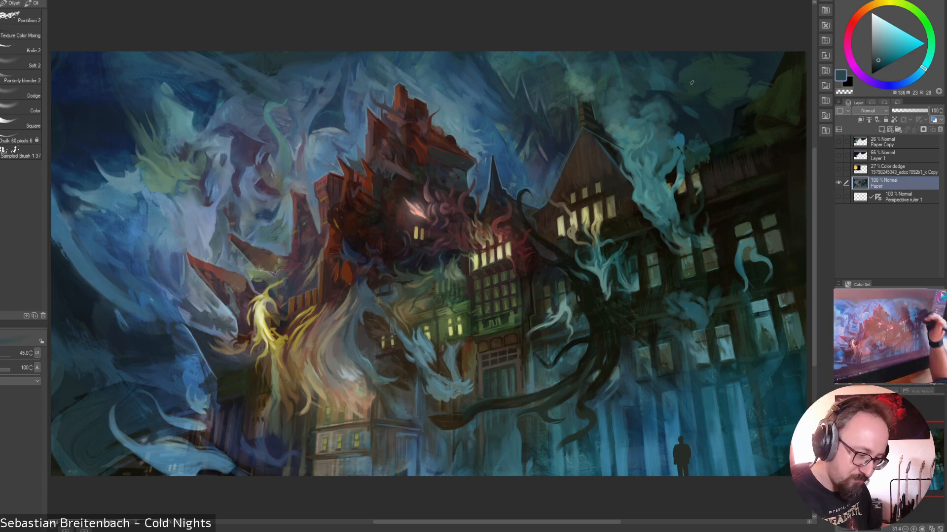
# Sample grey-green from the chimney smoke and dark teal from the sky between the chimney and smoke column, with brush size 30
pyautogui.keyDown('alt'); pyautogui.click(590, 90); pyautogui.keyUp('alt')
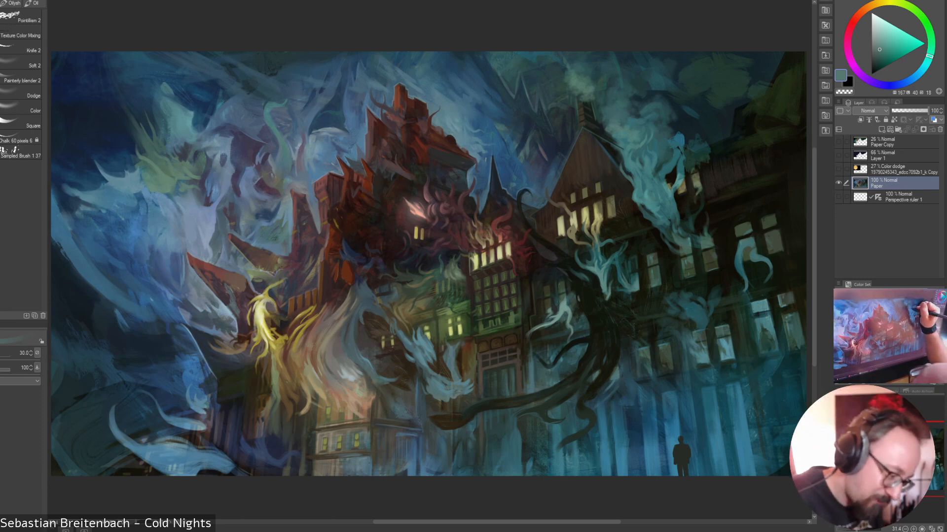
pyautogui.keyDown('alt'); pyautogui.click(610, 115); pyautogui.keyUp('alt')
pyautogui.keyDown('alt'); pyautogui.click(604, 119); pyautogui.keyUp('alt')
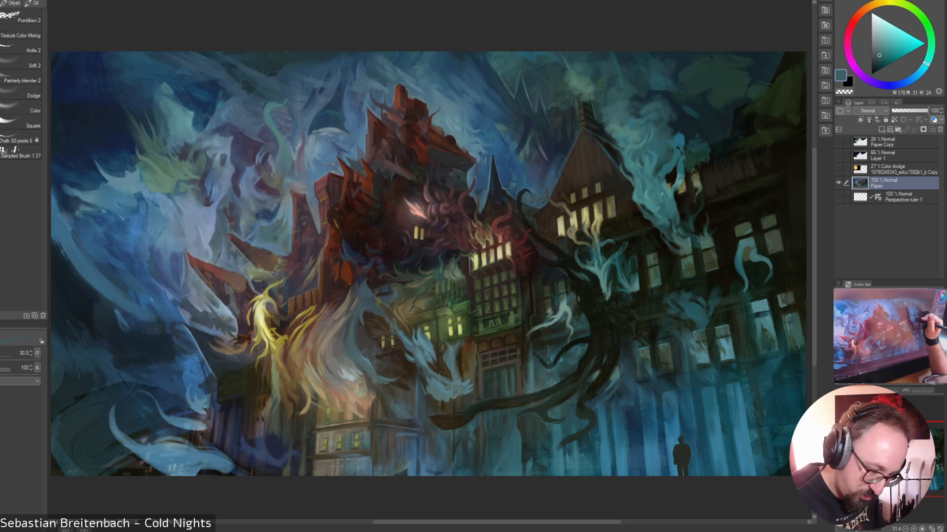
# Sample brighter teal from the middle of the large smoke column and enlarge the brush to 60
pyautogui.keyDown('alt'); pyautogui.click(641, 182); pyautogui.keyUp('alt')
pyautogui.keyDown('alt'); pyautogui.click(646, 191); pyautogui.keyUp('alt')
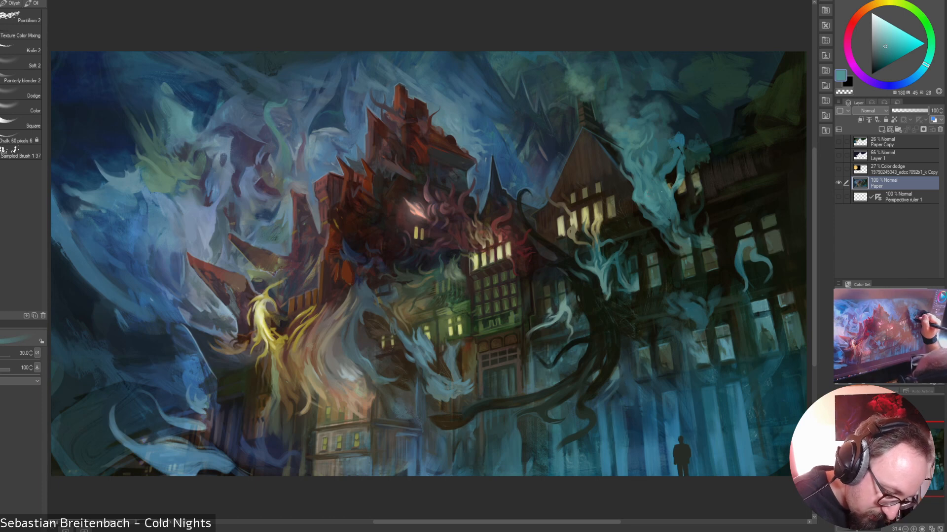
pyautogui.press(']')
pyautogui.press(']')
pyautogui.press(']')
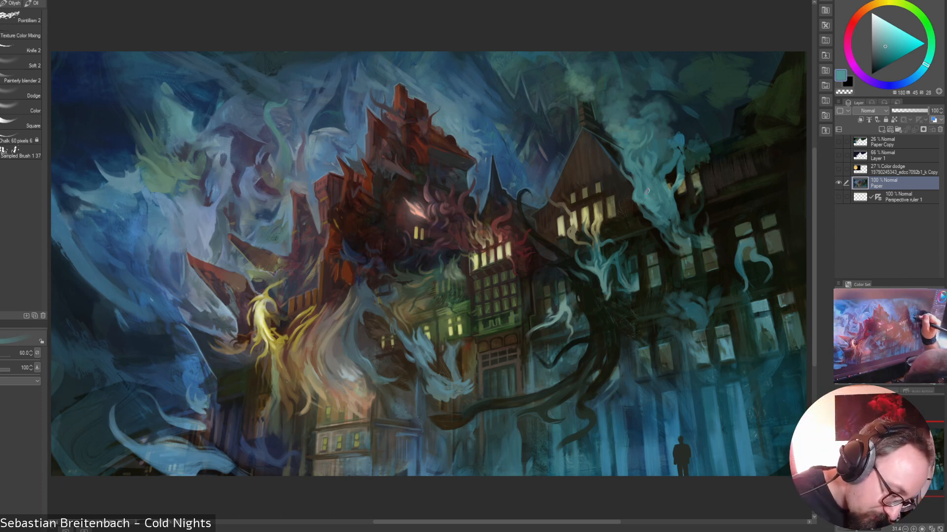
# Reduce the brush size to 17.5 for finer strokes
pyautogui.press('[')
pyautogui.press('[')
pyautogui.press('[')
pyautogui.press('[')
pyautogui.press('[')
pyautogui.press('[')
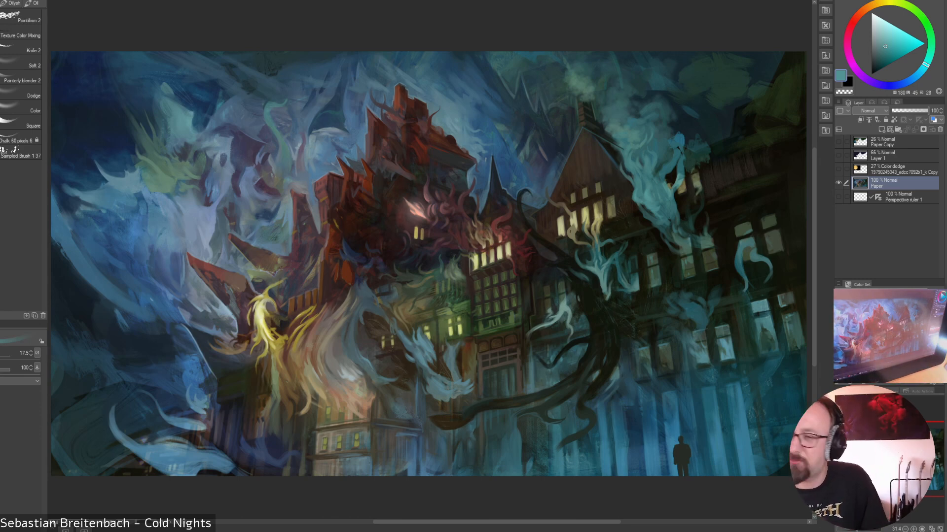
# Switch to Pictus to view the image photobash_02_06_newrec.jpg, and close its window
pyautogui.hotkey('alt', 'Tab')
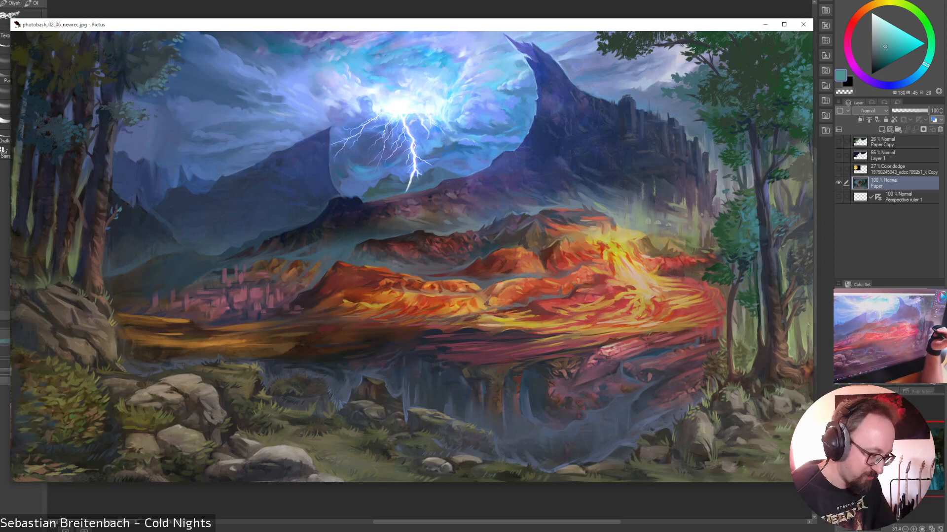
pyautogui.click(803, 24)
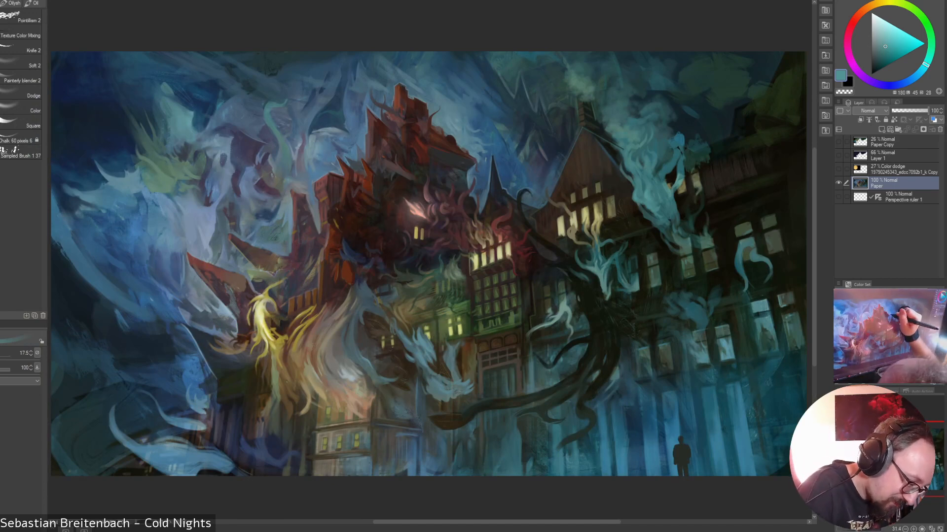
# Sample blue beside the red castle's roof, dark navy near the chimney and grey-green from the chimney smoke
pyautogui.keyDown('alt'); pyautogui.click(471, 141); pyautogui.keyUp('alt')
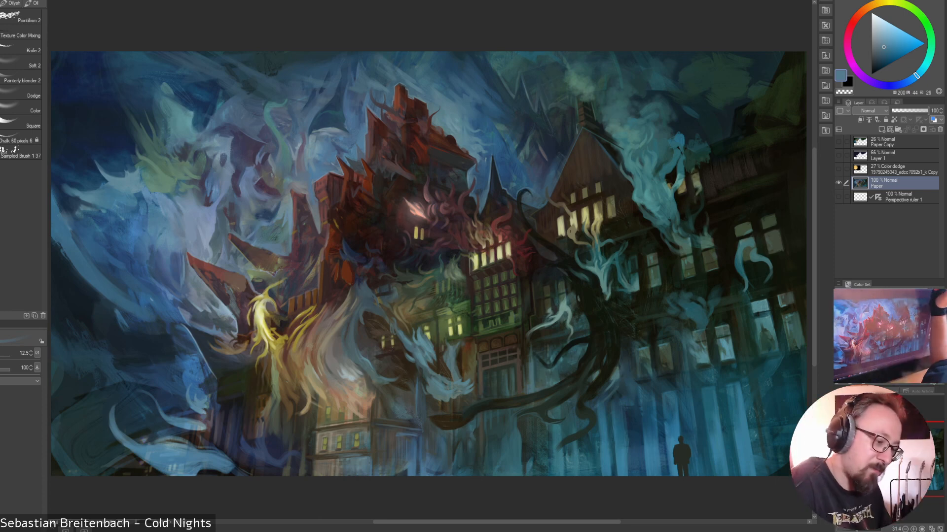
pyautogui.keyDown('alt'); pyautogui.click(577, 112); pyautogui.keyUp('alt')
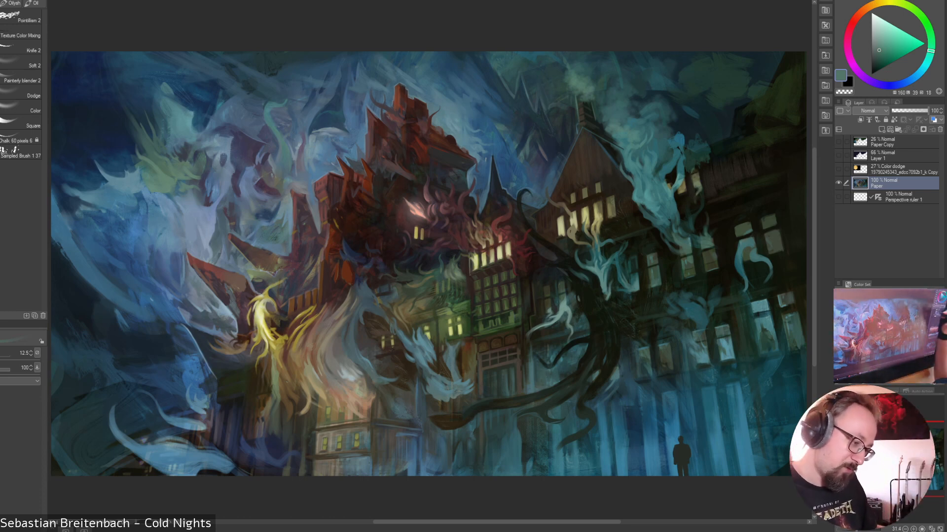
pyautogui.keyDown('alt'); pyautogui.click(578, 130); pyautogui.keyUp('alt')
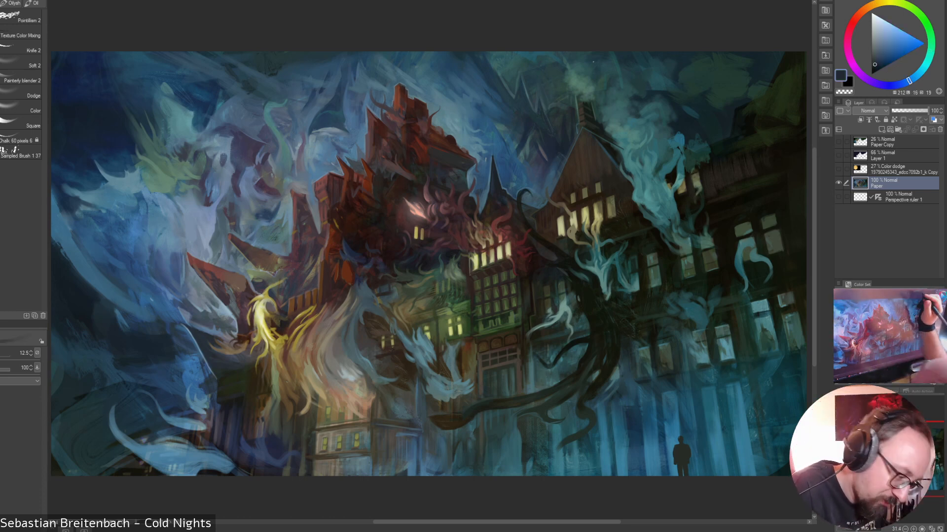
pyautogui.keyDown('alt'); pyautogui.click(578, 88); pyautogui.keyUp('alt')
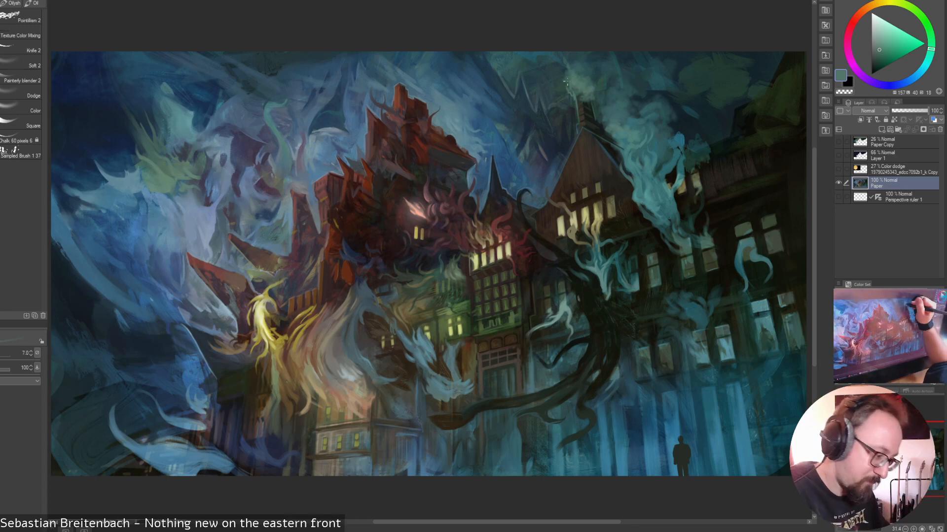
# Paint grey-green wisps into the smoke above the chimney, enlarging the brush to 35
pyautogui.press(']')
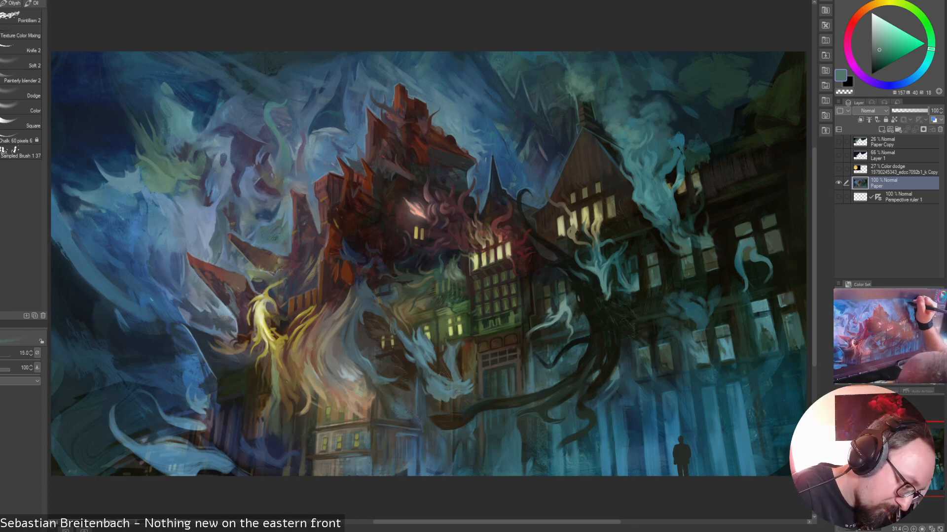
pyautogui.press(']')
pyautogui.press(']')
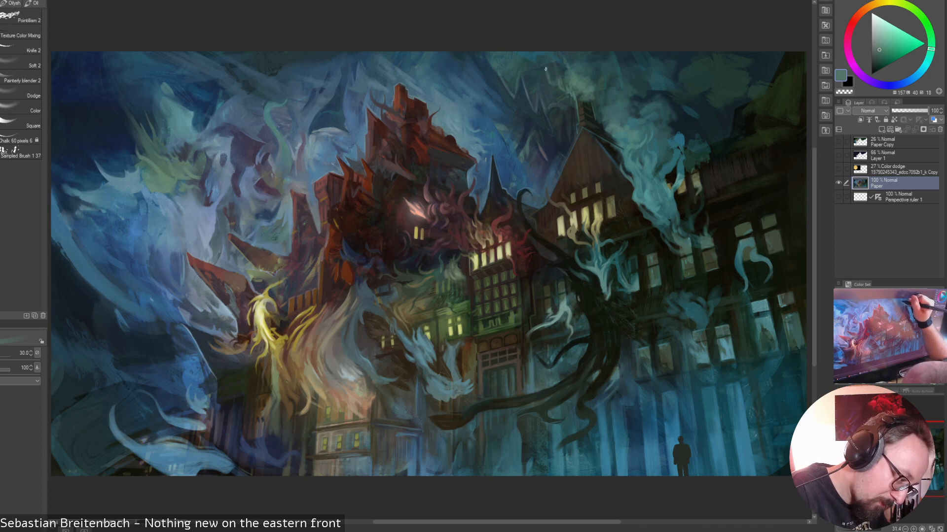
pyautogui.press(']')
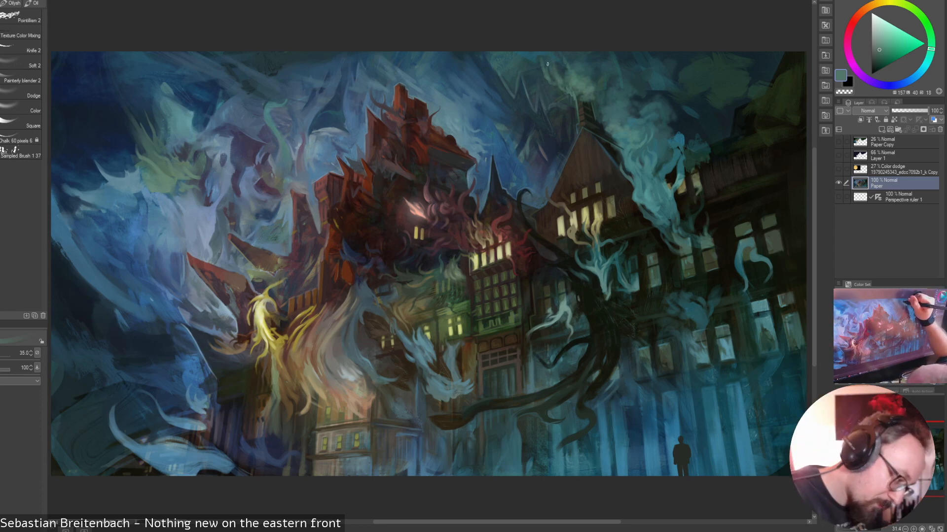
# Refine the wispy edges of the chimney smoke, reducing the brush size to 15
pyautogui.press('[')
pyautogui.press('[')
pyautogui.press('[')
pyautogui.press('[')
pyautogui.press('[')
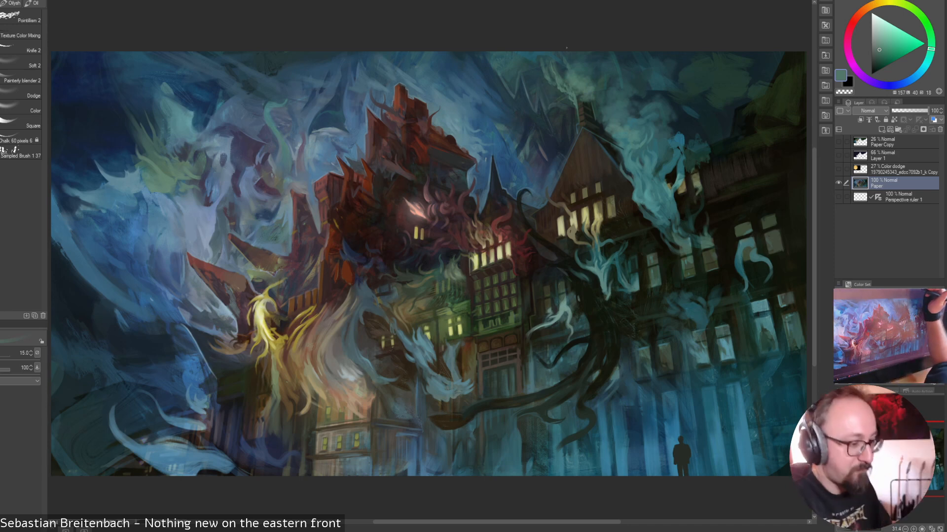
# Enlarge the brush to 40 and sample dark teal and slate blue tones from the sky beside the chimney smoke
pyautogui.press(']')
pyautogui.press(']')
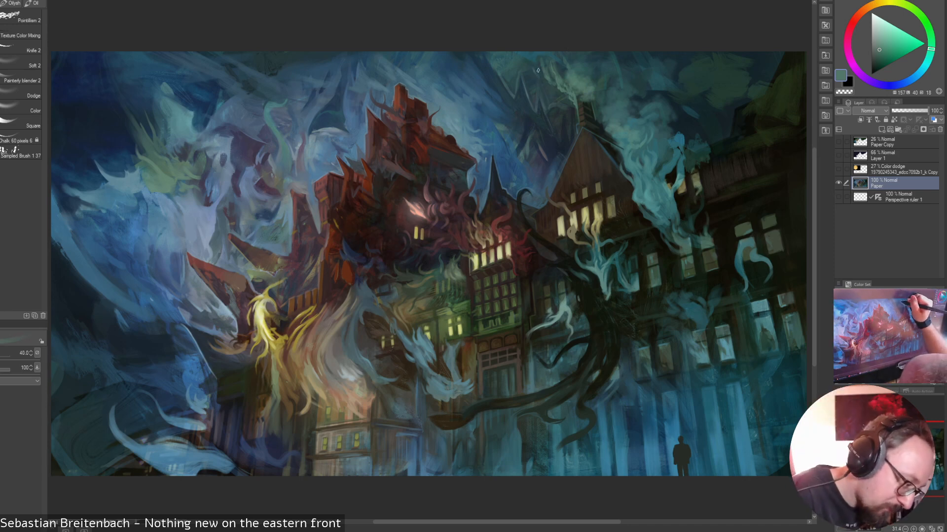
pyautogui.keyDown('alt'); pyautogui.click(532, 67); pyautogui.keyUp('alt')
pyautogui.keyDown('alt'); pyautogui.click(539, 69); pyautogui.keyUp('alt')
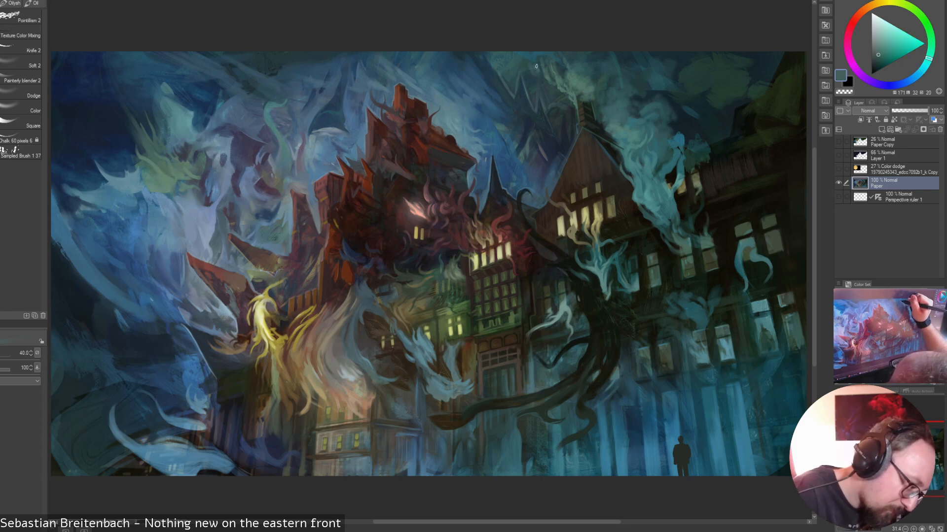
pyautogui.keyDown('alt'); pyautogui.click(515, 71); pyautogui.keyUp('alt')
pyautogui.keyDown('alt'); pyautogui.click(503, 75); pyautogui.keyUp('alt')
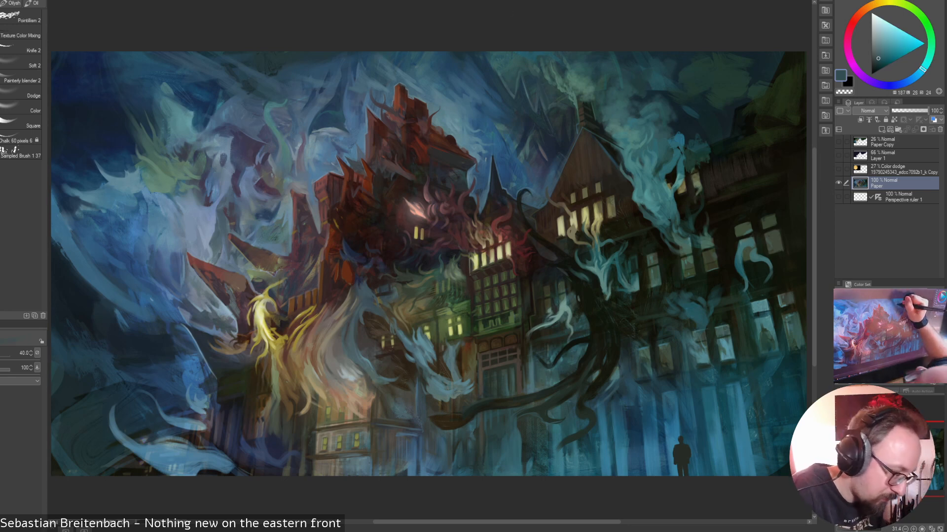
pyautogui.keyDown('alt'); pyautogui.click(508, 91); pyautogui.keyUp('alt')
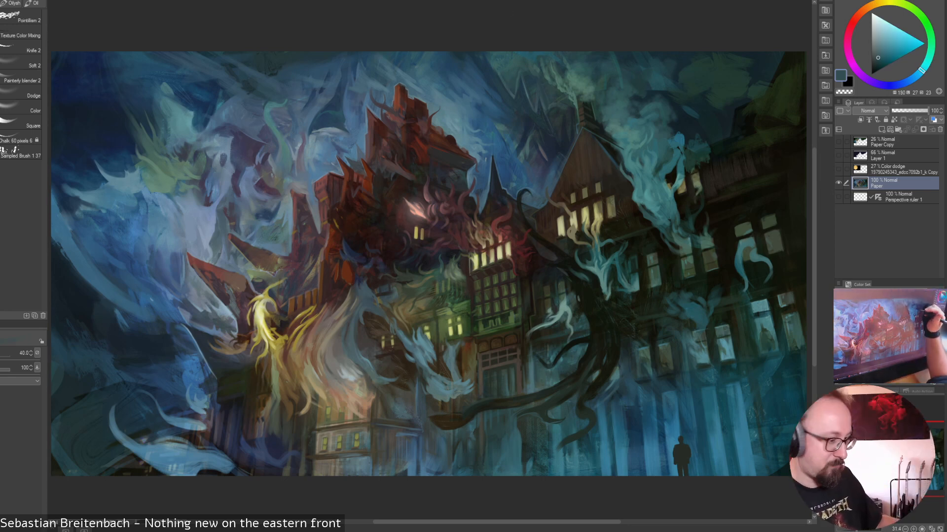
# Reduce the brush size to 15 and switch to the Oilyah brush set with Oilyah_11 active
pyautogui.press('[')
pyautogui.press('[')
pyautogui.press('[')
pyautogui.press('[')
pyautogui.press('[')
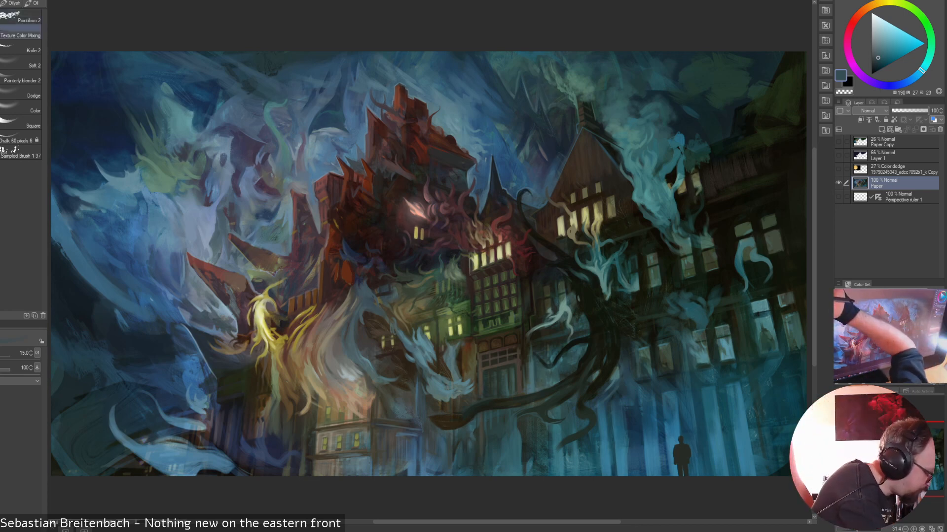
pyautogui.click(11, 3)
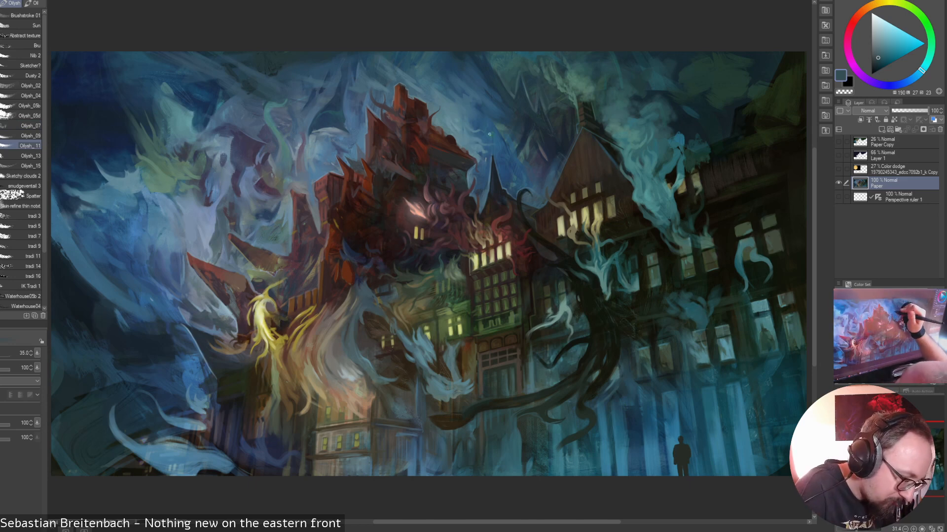
# Try a short stroke with Oilyah_11 in the sky beside the red castle's roof, undo it and enlarge the brush
pyautogui.moveTo(473, 140)
pyautogui.mouseDown()
pyautogui.moveTo(464, 105)
pyautogui.moveTo(485, 135)
pyautogui.mouseUp()
pyautogui.hotkey('ctrl', 'z')
pyautogui.press(']')
pyautogui.press(']')
pyautogui.press(']')
pyautogui.press(']')
# Try the Oilyah_02 brush with a short stroke above the red castle's roof edge, and undo the stroke
pyautogui.click(30, 86)
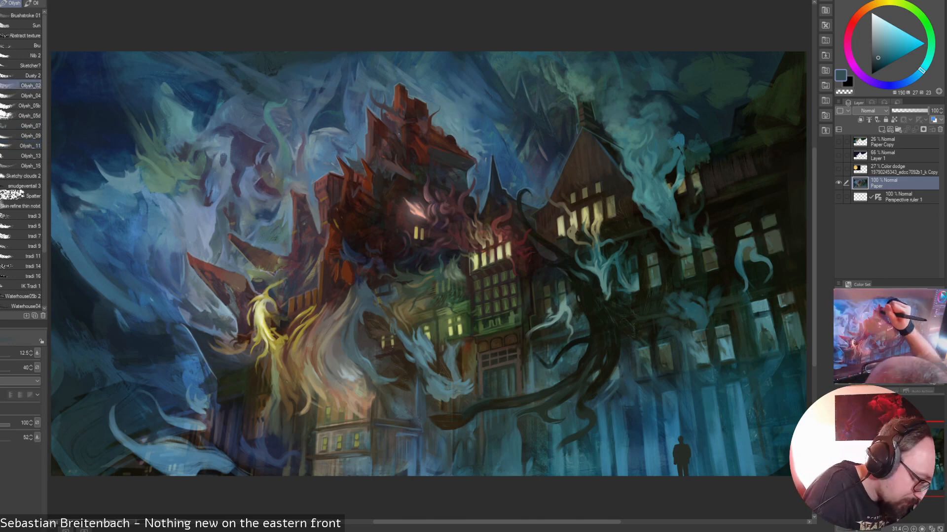
pyautogui.moveTo(471, 132)
pyautogui.mouseDown()
pyautogui.moveTo(463, 104)
pyautogui.moveTo(471, 113)
pyautogui.mouseUp()
pyautogui.hotkey('ctrl', 'z')
# Select the tradi 3 brush, undo the last stroke and reduce the brush size to 15
pyautogui.click(30, 216)
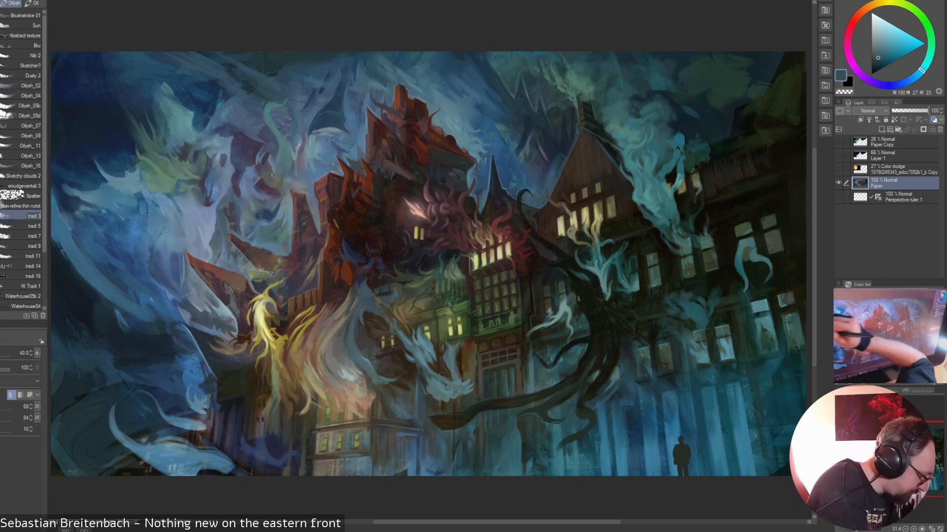
pyautogui.hotkey('ctrl', 'z')
pyautogui.press('[')
pyautogui.press('[')
pyautogui.press('[')
pyautogui.press('[')
pyautogui.press('[')
pyautogui.press('[')
pyautogui.press('[')
pyautogui.press('[')
pyautogui.press('[')
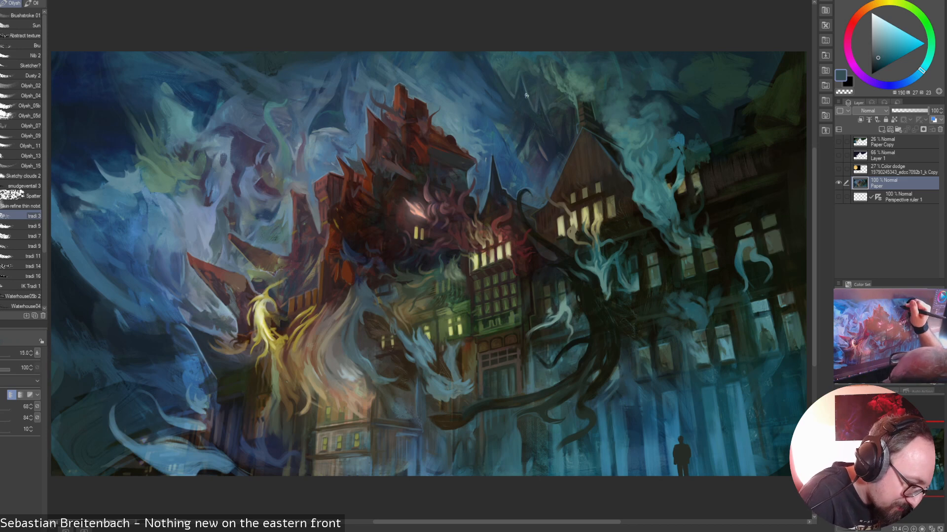
# Sample dark teal from the sky between the red castle and the chimney, and set the brush size to 10
pyautogui.keyDown('alt'); pyautogui.click(512, 88); pyautogui.keyUp('alt')
pyautogui.press(']')
pyautogui.press(']')
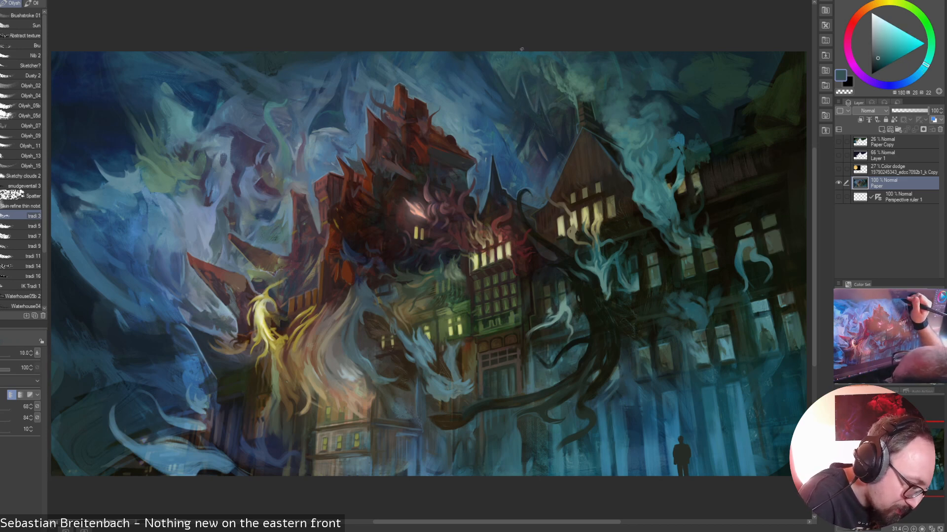
# Sample dark teal from the sky beside the distant spires and set the brush size to 20
pyautogui.keyDown('alt'); pyautogui.click(513, 94); pyautogui.keyUp('alt')
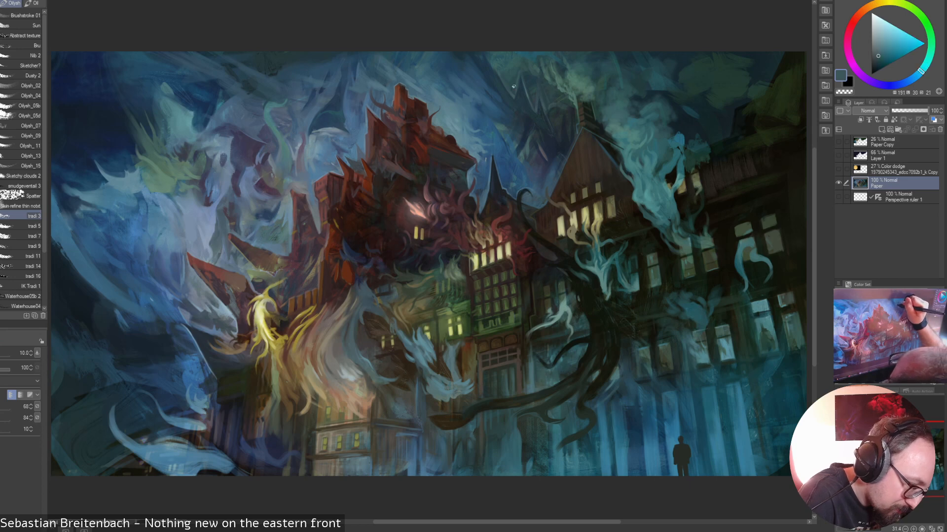
pyautogui.press(']')
pyautogui.press(']')
pyautogui.press(']')
pyautogui.press(']')
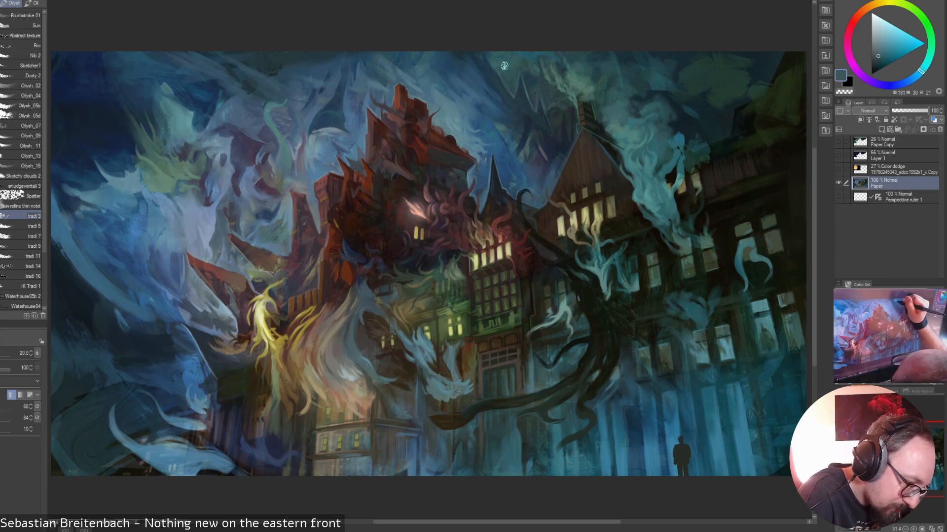
# Shrink the brush, sample dark blue near the sky's upper edge between castle and chimney, and enlarge the brush again
pyautogui.press('[')
pyautogui.press('[')
pyautogui.press('[')
pyautogui.press('[')
pyautogui.press('[')
pyautogui.press('[')
pyautogui.keyDown('alt'); pyautogui.click(507, 40); pyautogui.keyUp('alt')
pyautogui.press(']')
pyautogui.press(']')
pyautogui.press(']')
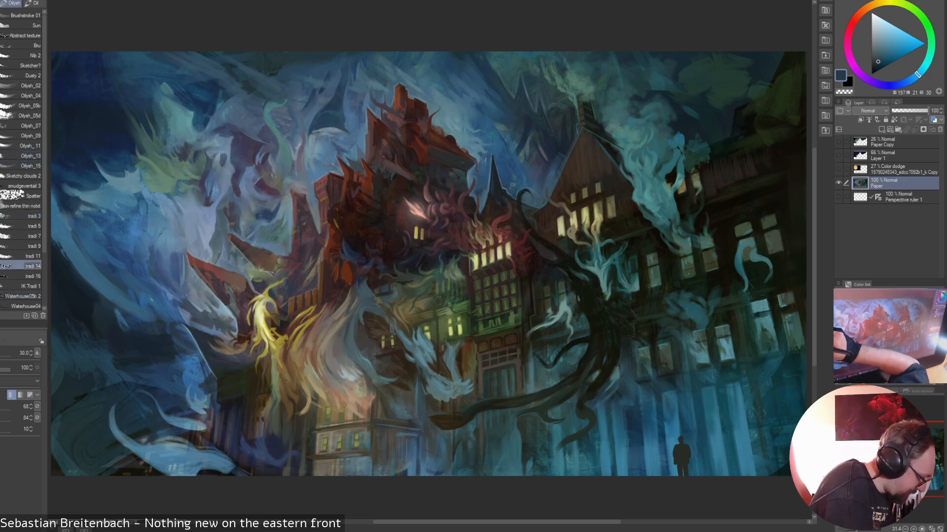
# Select the tradi 7 brush, sample blue from the distant spires, set size 15, and try a short stroke there before undoing it
pyautogui.click(23, 266)
pyautogui.click(24, 236)
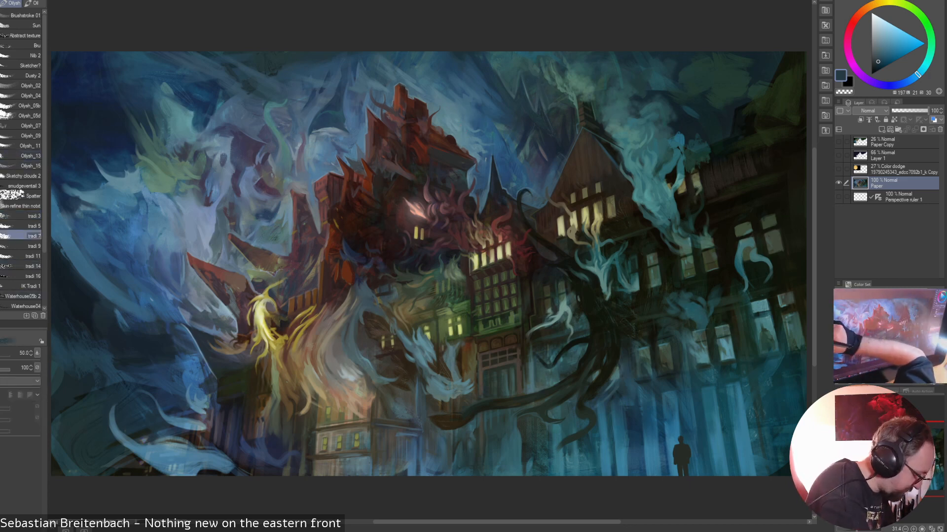
pyautogui.keyDown('alt'); pyautogui.click(524, 93); pyautogui.keyUp('alt')
pyautogui.press('[')
pyautogui.press('[')
pyautogui.press('[')
pyautogui.moveTo(523, 98); pyautogui.dragTo(531, 120)
pyautogui.hotkey('ctrl', 'z')
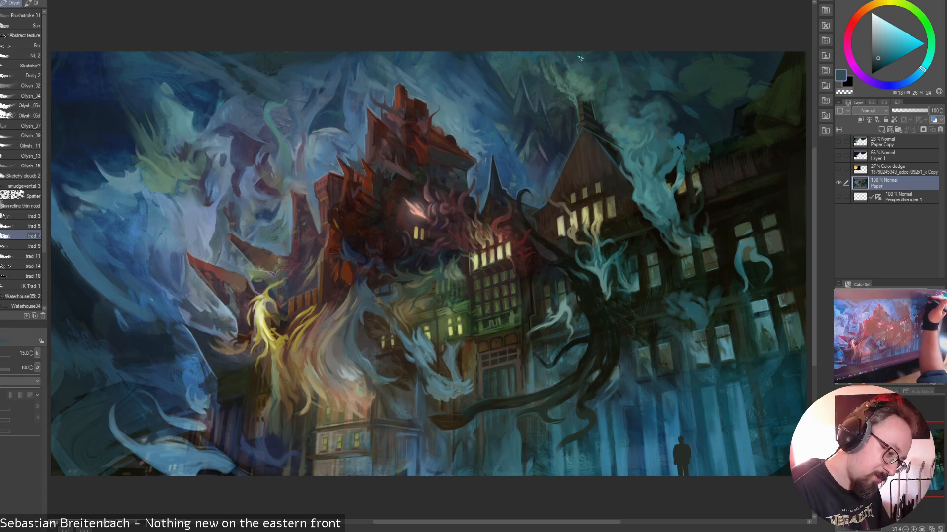
# Reduce the tradi 7 brush size to 8 and enlarge it again to 20
pyautogui.press('[')
pyautogui.press('[')
pyautogui.press('[')
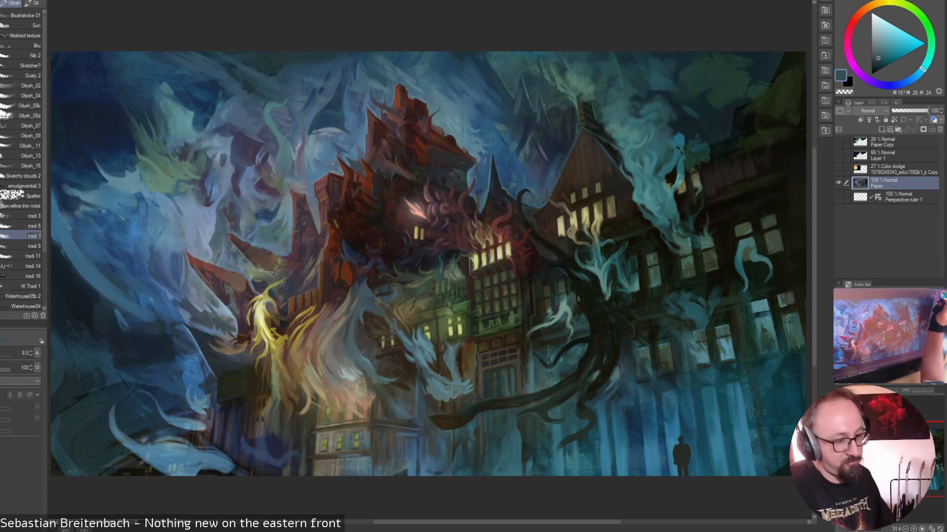
pyautogui.press(']')
pyautogui.press(']')
pyautogui.press(']')
pyautogui.press(']')
pyautogui.press(']')
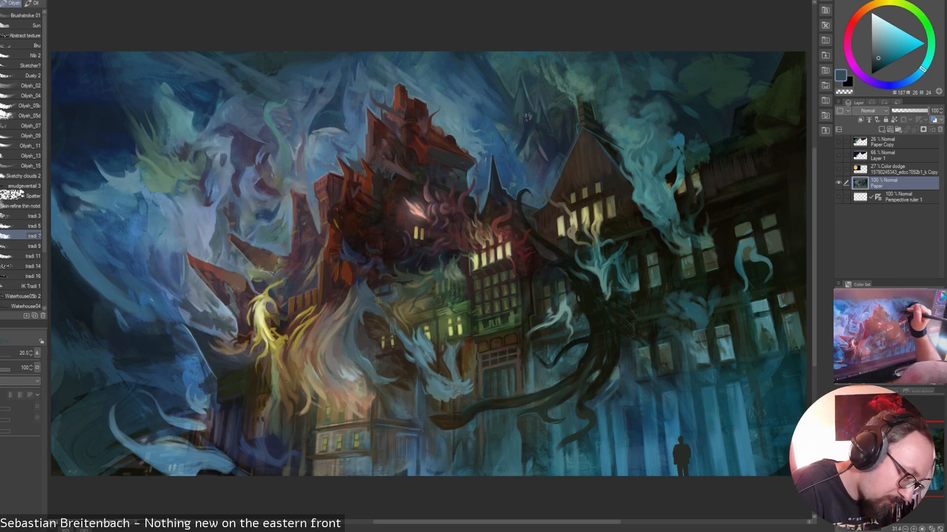
# Reduce the brush size to 4.5 and sample dark blue from the distant spires
pyautogui.press('[')
pyautogui.press('[')
pyautogui.press('[')
pyautogui.press('[')
pyautogui.press('[')
pyautogui.press('[')
pyautogui.press('[')
pyautogui.press('[')
pyautogui.press('[')
pyautogui.keyDown('alt'); pyautogui.click(527, 106); pyautogui.keyUp('alt')
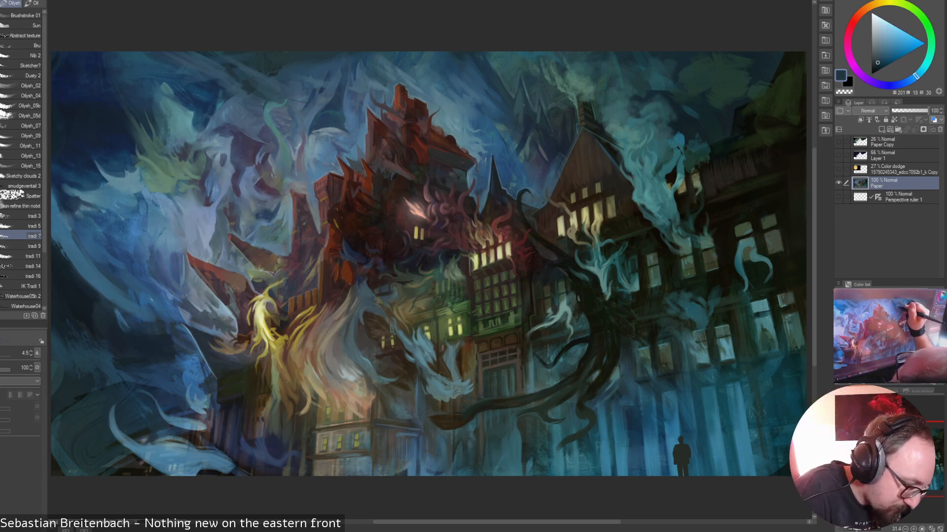
# Set the brush size to 12.5, sample tones around the distant spires, and paint a short stroke at their base
pyautogui.press(']')
pyautogui.press(']')
pyautogui.press(']')
pyautogui.press(']')
pyautogui.press(']')
pyautogui.press(']')
pyautogui.press(']')
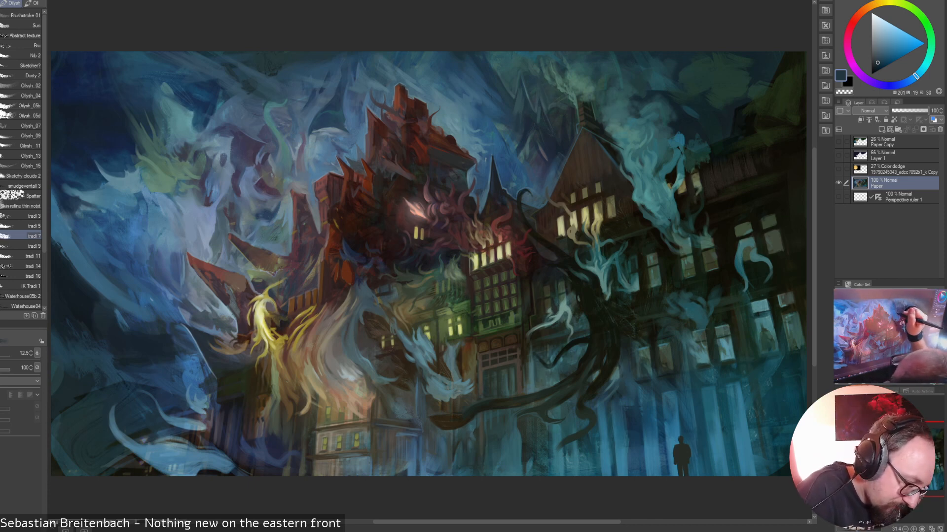
pyautogui.keyDown('alt'); pyautogui.click(537, 101); pyautogui.keyUp('alt')
pyautogui.keyDown('alt'); pyautogui.click(535, 140); pyautogui.keyUp('alt')
pyautogui.moveTo(530, 173); pyautogui.dragTo(535, 160)
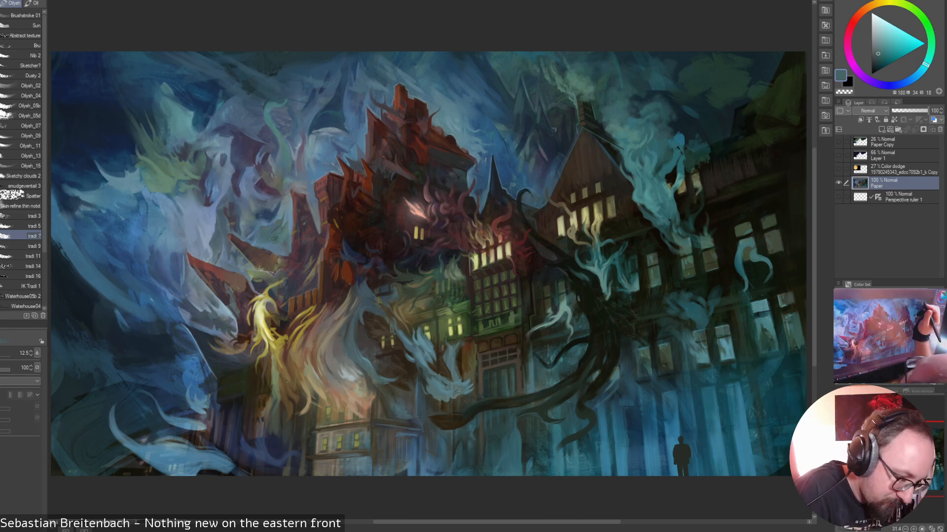
# Sample several dark blues between the distant spires and the gabled roof, and reduce the brush size to 10
pyautogui.keyDown('alt'); pyautogui.click(534, 154); pyautogui.keyUp('alt')
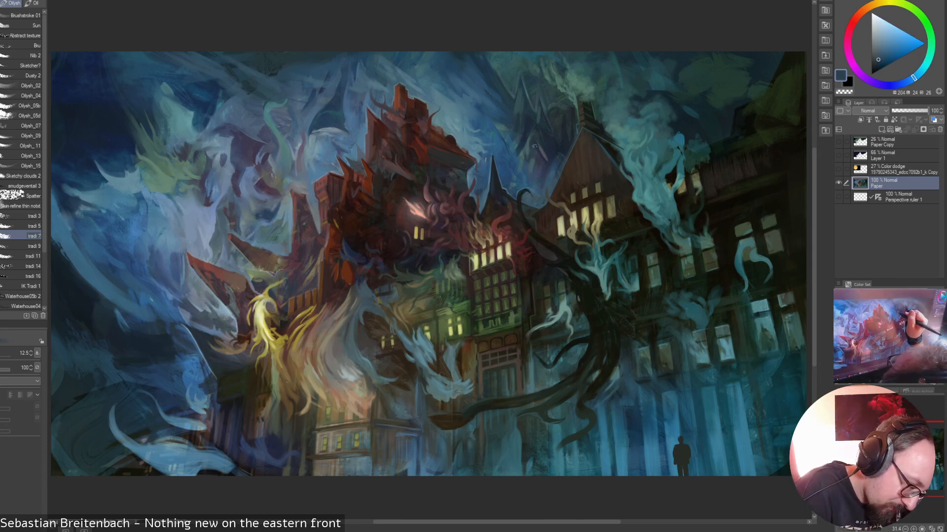
pyautogui.keyDown('alt'); pyautogui.click(544, 146); pyautogui.keyUp('alt')
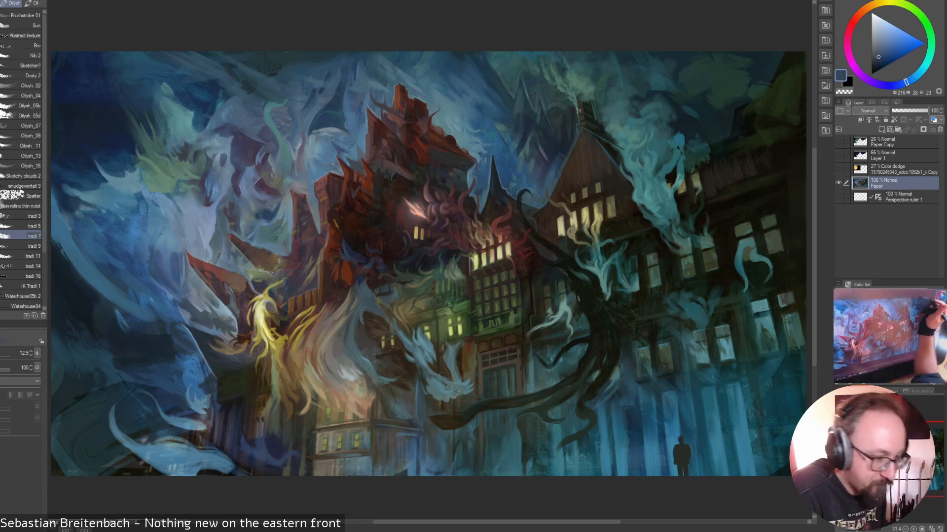
pyautogui.keyDown('alt'); pyautogui.click(542, 150); pyautogui.keyUp('alt')
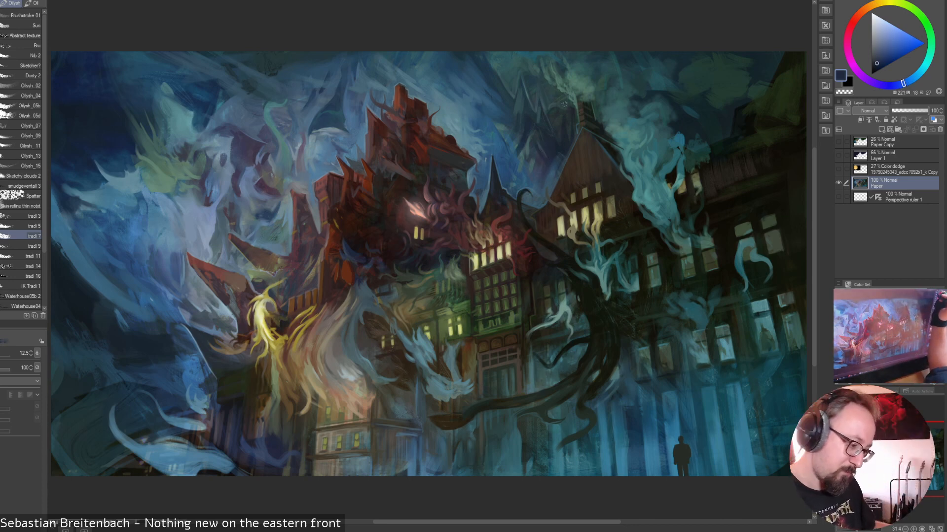
pyautogui.press('[')
pyautogui.keyDown('alt'); pyautogui.click(555, 149); pyautogui.keyUp('alt')
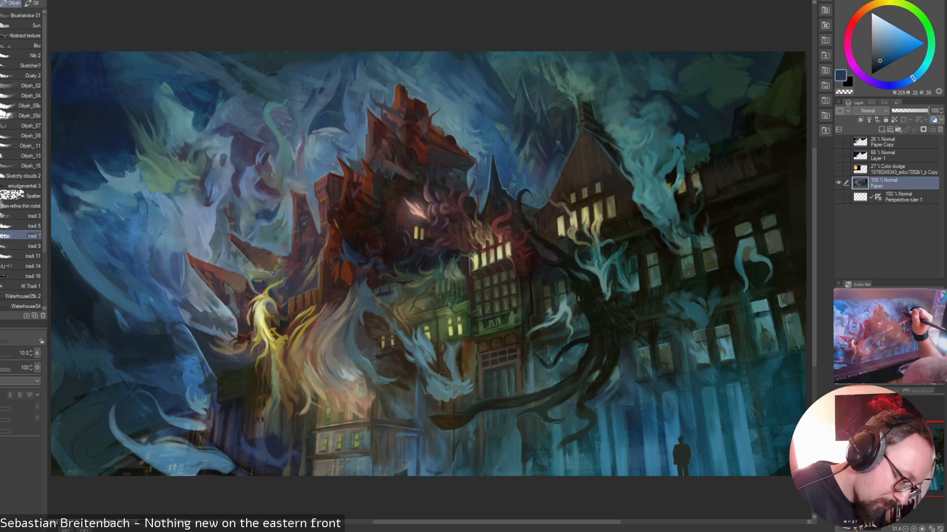
# Enlarge the brush to 15, and reduce it to 8 for finer strokes
pyautogui.press(']')
pyautogui.press(']')
pyautogui.press(']')
pyautogui.press('[')
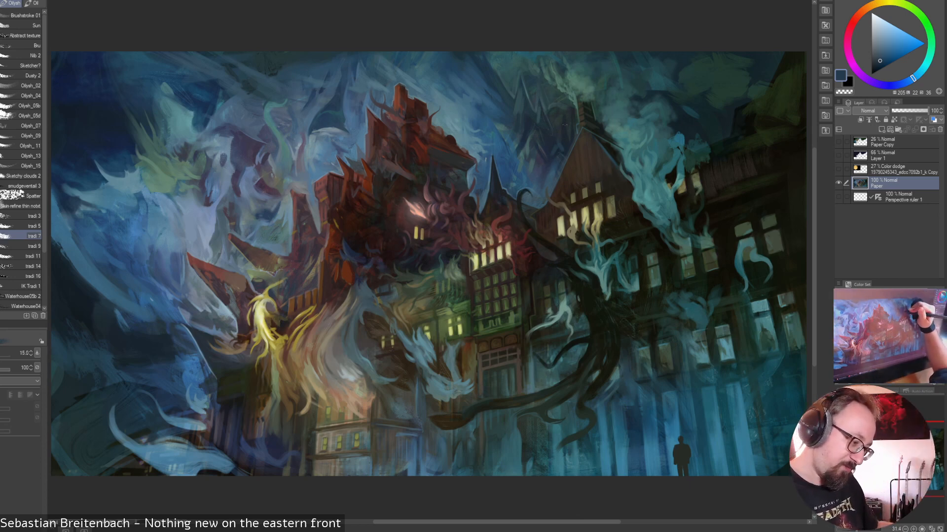
pyautogui.press('[')
pyautogui.press('[')
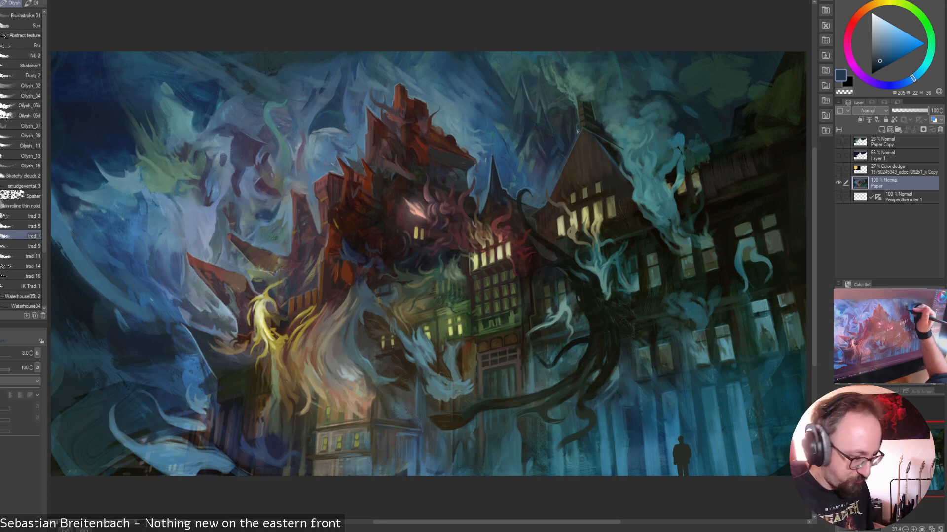
# Sample dark blue beside the gable and dark teal left of the distant spires, and set the brush size to 12.5
pyautogui.keyDown('alt'); pyautogui.click(558, 135); pyautogui.keyUp('alt')
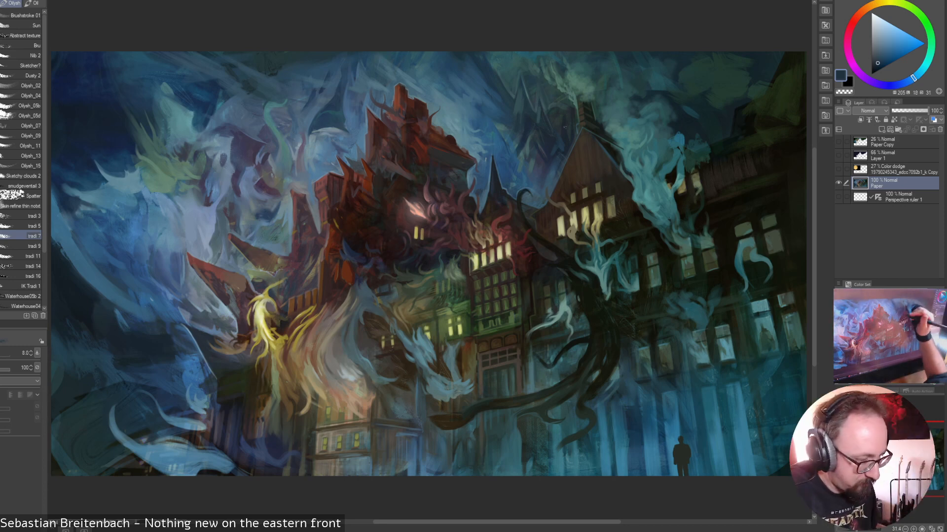
pyautogui.keyDown('alt'); pyautogui.click(509, 111); pyautogui.keyUp('alt')
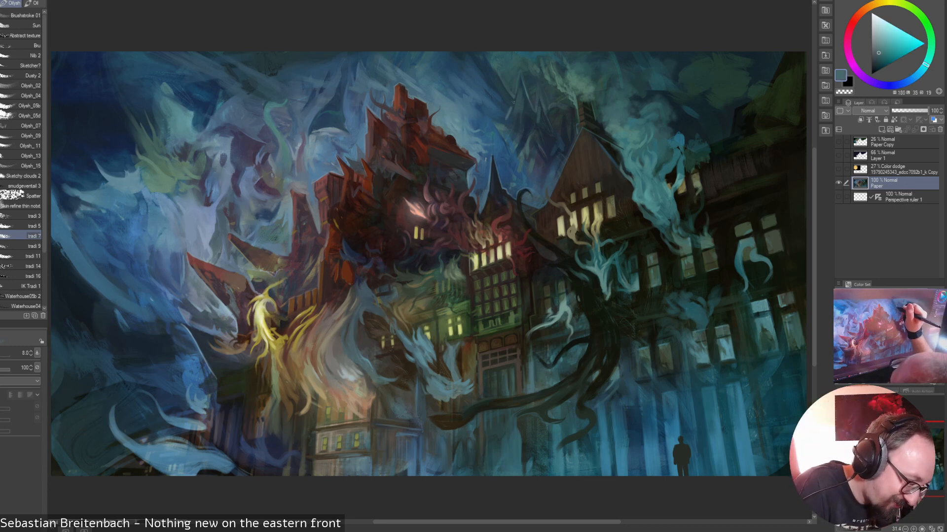
pyautogui.press(']')
pyautogui.press(']')
pyautogui.press(']')
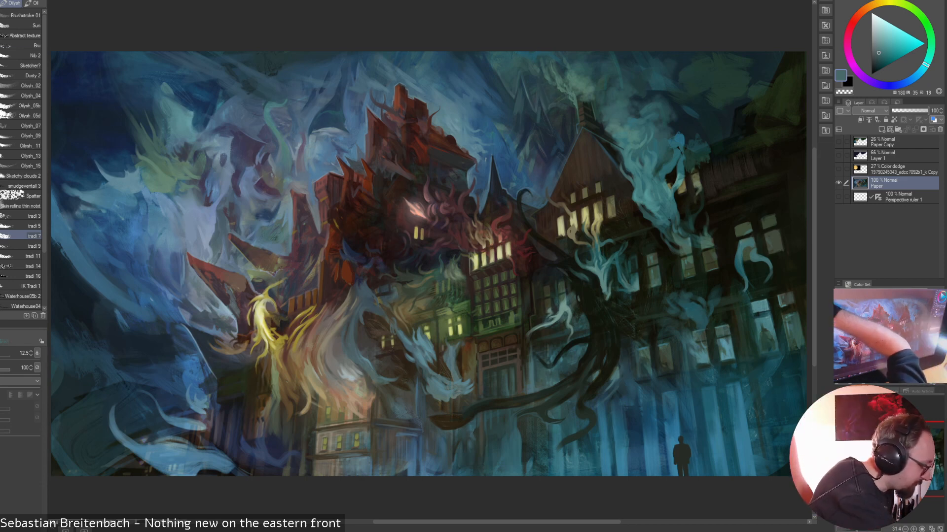
# Switch to the PS Chalk brush and sample muted green from the smoke above the chimney
pyautogui.rightClick(562, 191)
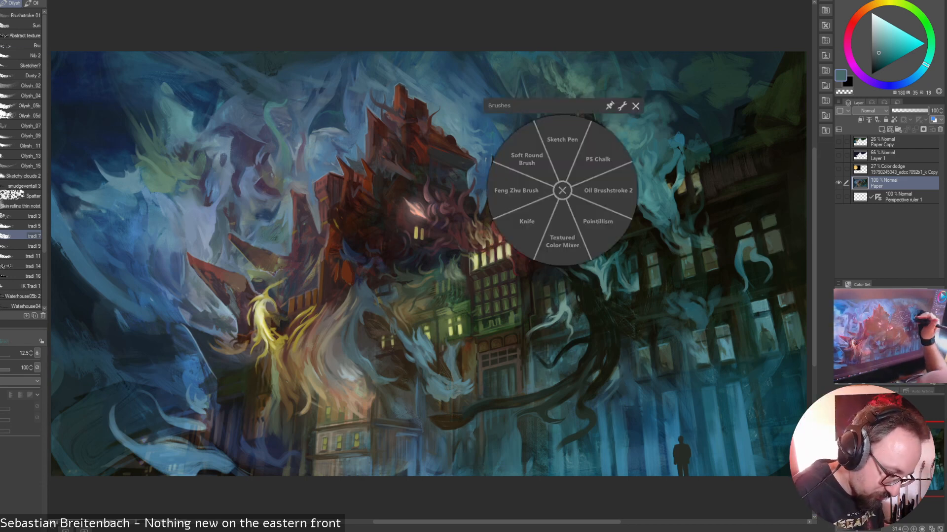
pyautogui.click(597, 159)
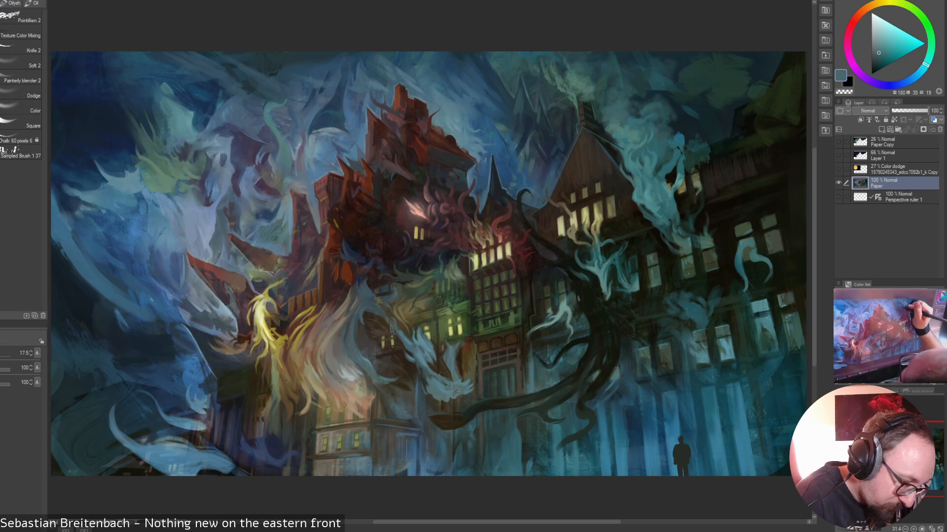
pyautogui.keyDown('alt'); pyautogui.click(576, 74); pyautogui.keyUp('alt')
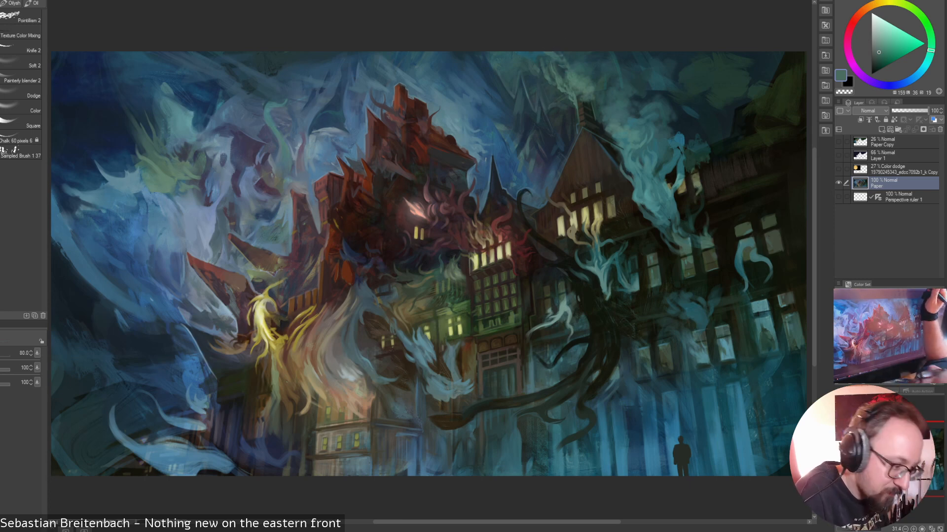
# Try a chalk stroke along the sky's upper edge in a lightened sampled teal, adjust the brush size, and undo the stroke
pyautogui.keyDown('alt'); pyautogui.click(529, 63); pyautogui.keyUp('alt')
pyautogui.click(887, 51)
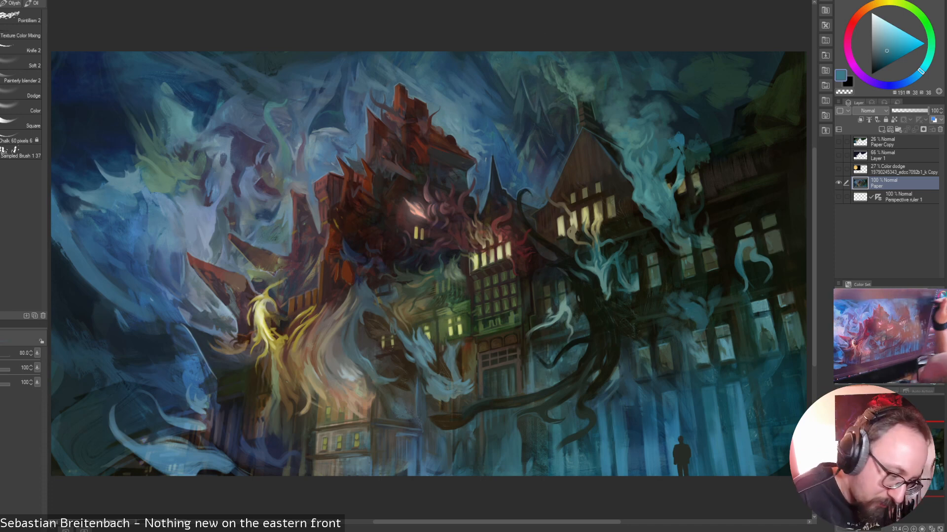
pyautogui.moveTo(506, 50); pyautogui.dragTo(522, 59)
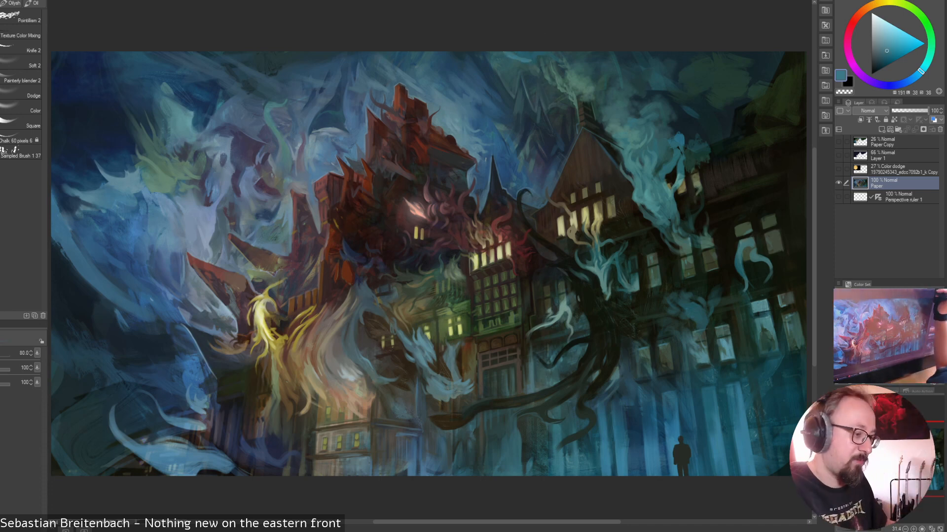
pyautogui.press(']')
pyautogui.press(']')
pyautogui.press('[')
pyautogui.press('[')
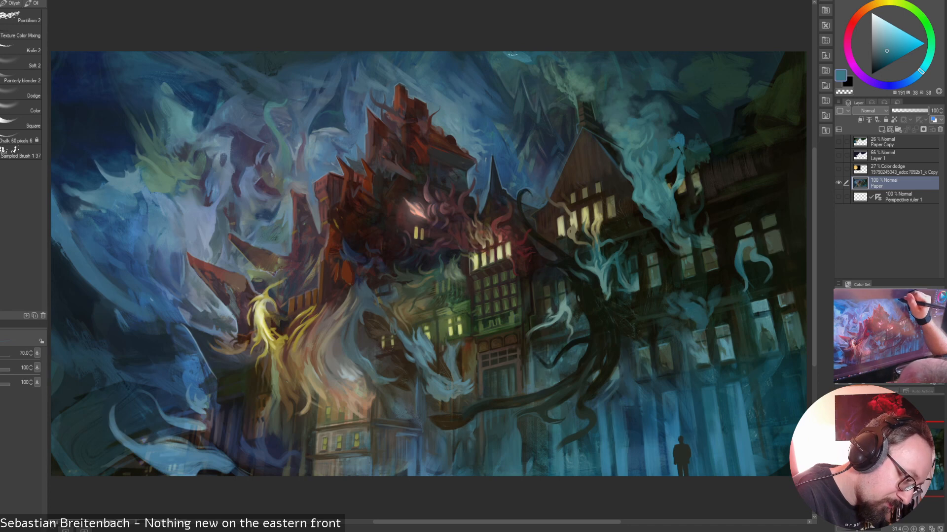
pyautogui.press('[')
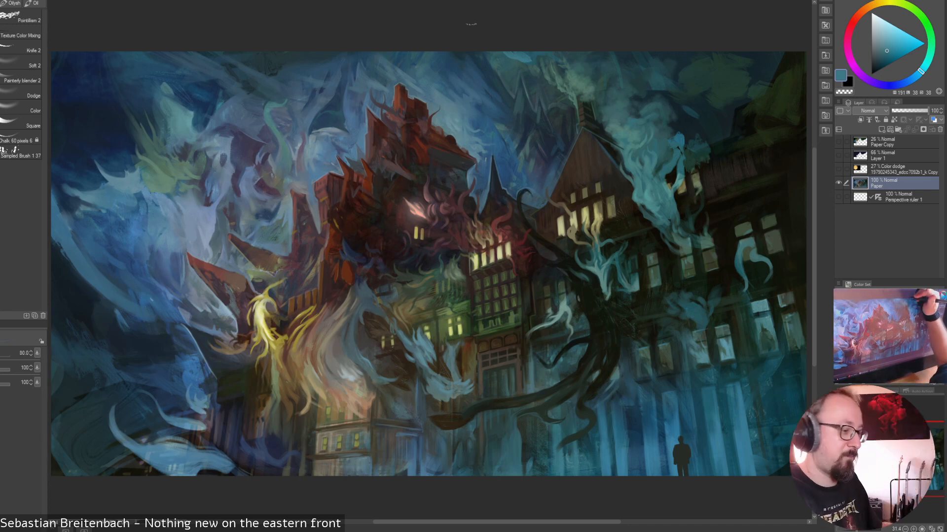
pyautogui.hotkey('ctrl', 'z')
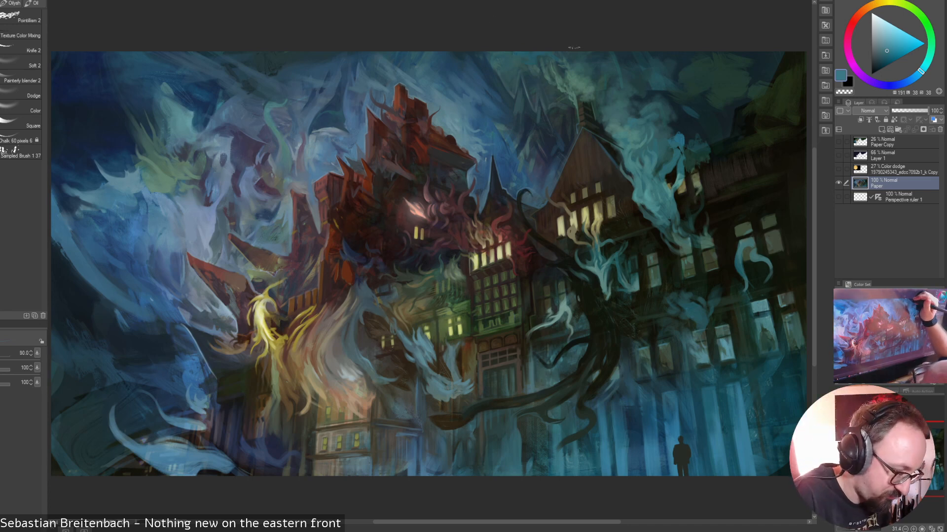
# Sample teal from the sky's upper edge above the distant spires and set the chalk brush size to 70
pyautogui.keyDown('alt'); pyautogui.click(536, 54); pyautogui.keyUp('alt')
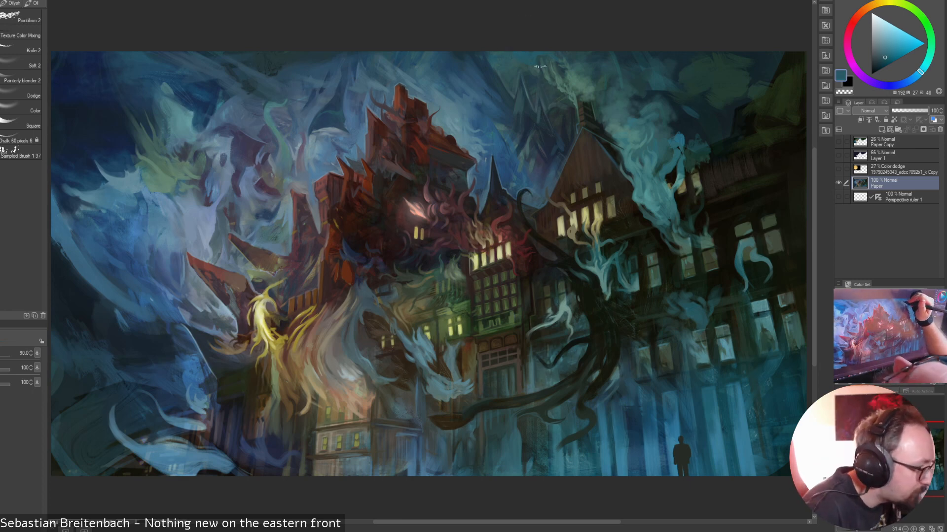
pyautogui.press('[')
pyautogui.press('[')
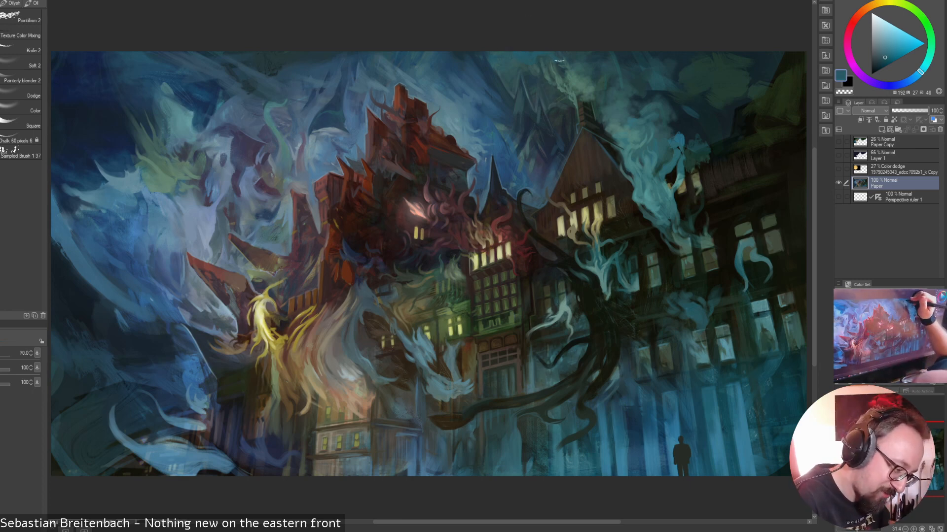
# Sample muted greens from the chimney smoke and reduce the chalk brush size to 45
pyautogui.keyDown('alt'); pyautogui.click(561, 77); pyautogui.keyUp('alt')
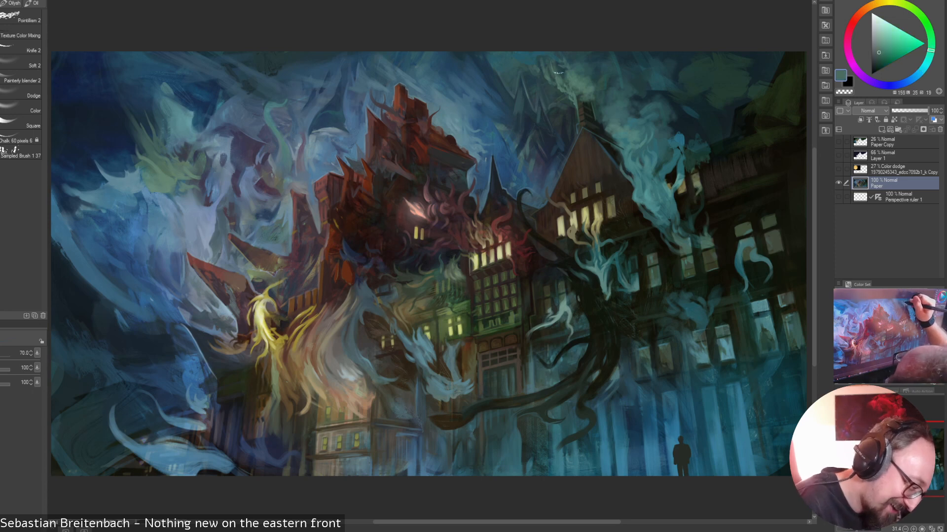
pyautogui.press('[')
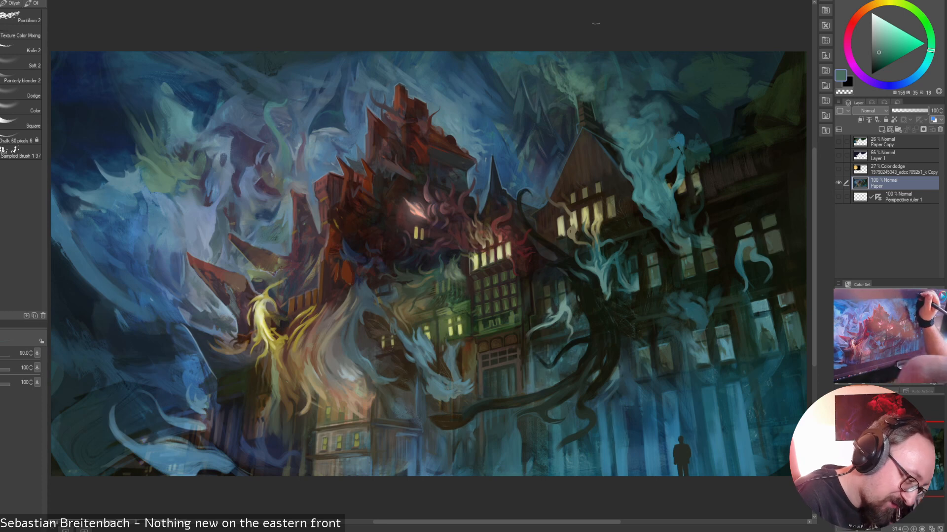
pyautogui.press('[')
pyautogui.press('[')
pyautogui.keyDown('alt'); pyautogui.click(561, 80); pyautogui.keyUp('alt')
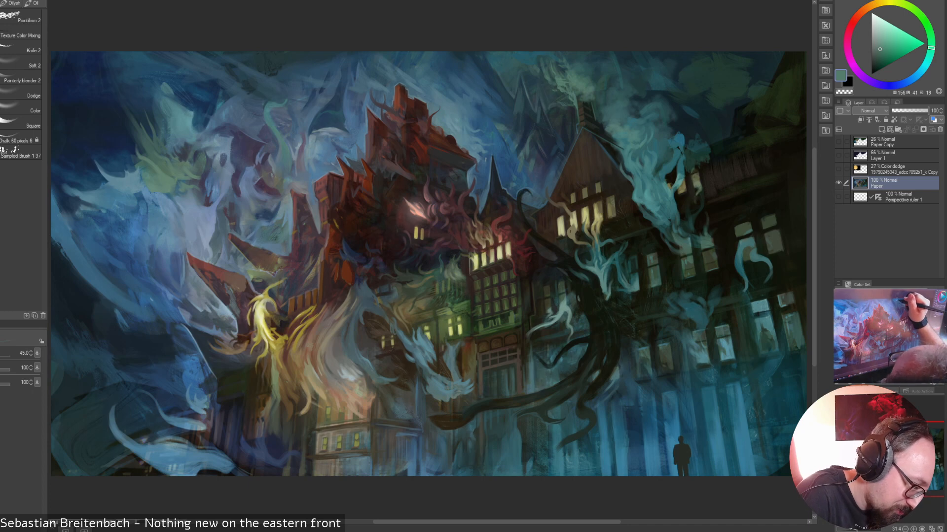
# Sample blues from the sky between the castle and the distant spires, and switch to the Soft 2 brush
pyautogui.keyDown('alt'); pyautogui.click(486, 118); pyautogui.keyUp('alt')
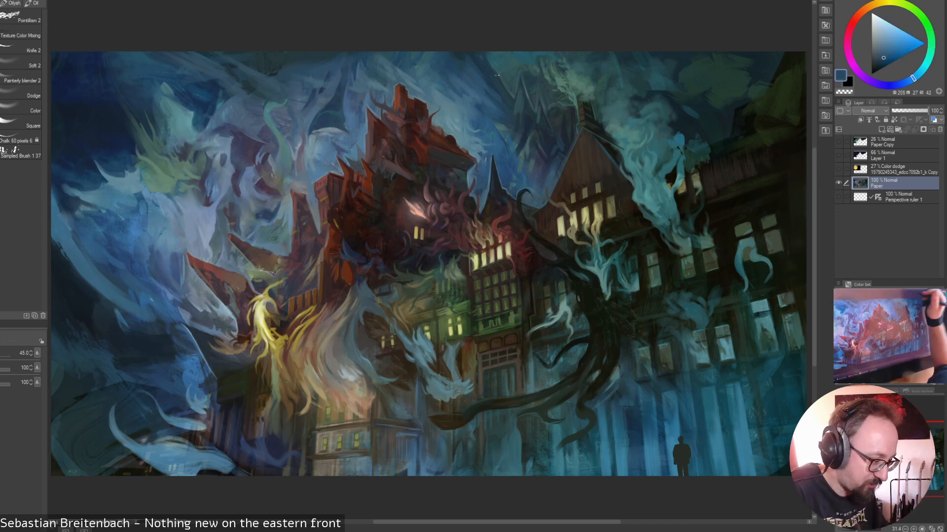
pyautogui.keyDown('alt'); pyautogui.click(469, 101); pyautogui.keyUp('alt')
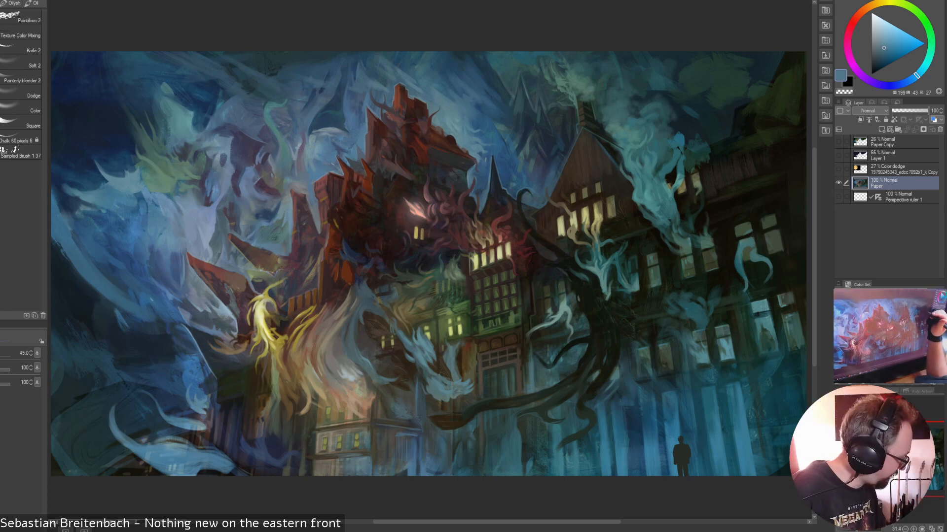
pyautogui.rightClick(597, 51)
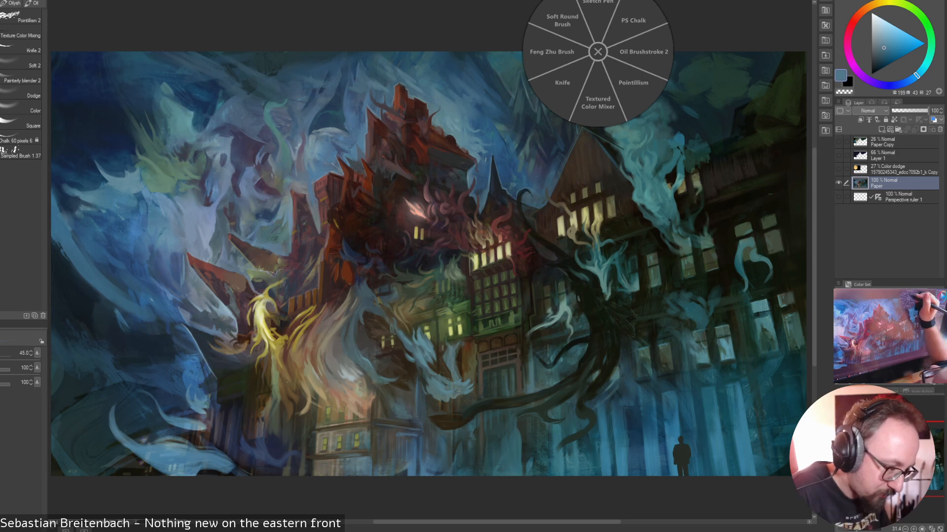
pyautogui.click(577, 15)
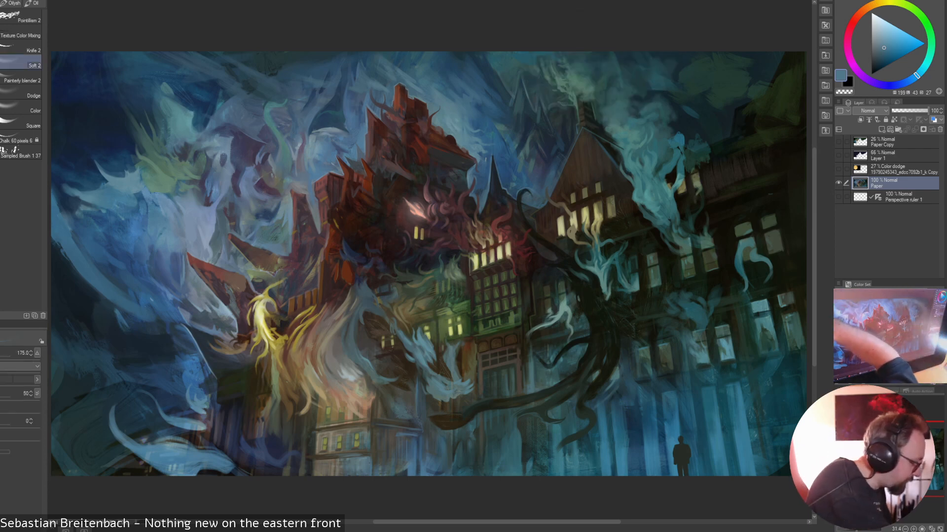
# Outline a polyline selection around the distant spires and sky, running along the gable roof, chimney and canvas edge
pyautogui.press('m')
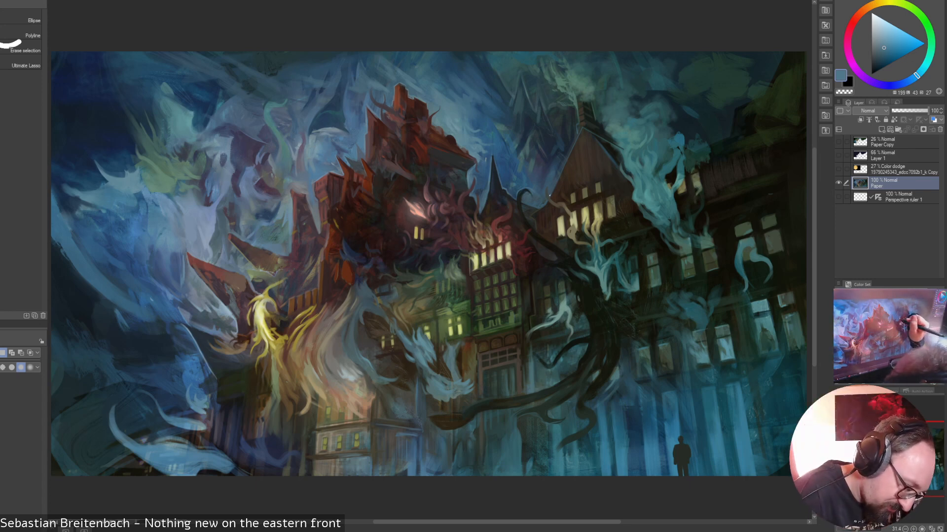
pyautogui.moveTo(550, 196); pyautogui.dragTo(551, 197)
pyautogui.hotkey('ctrl', 'd')
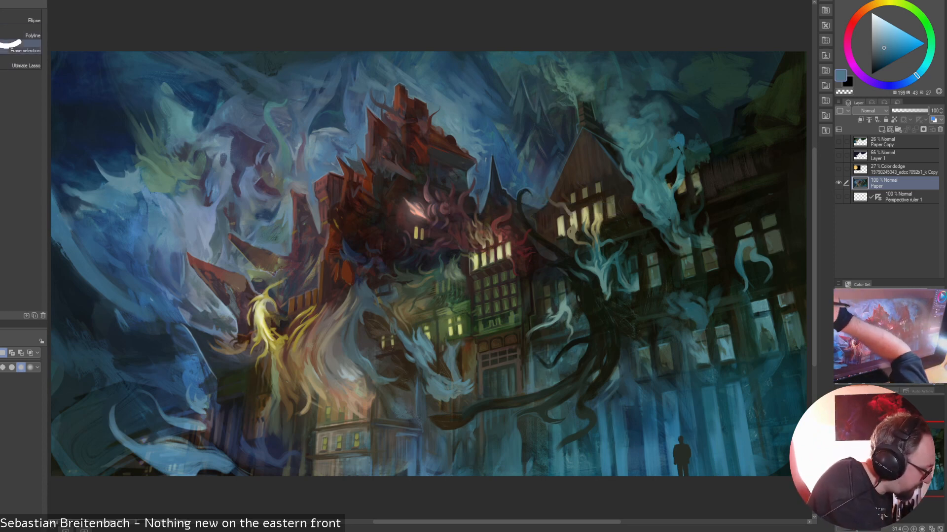
pyautogui.click(25, 64)
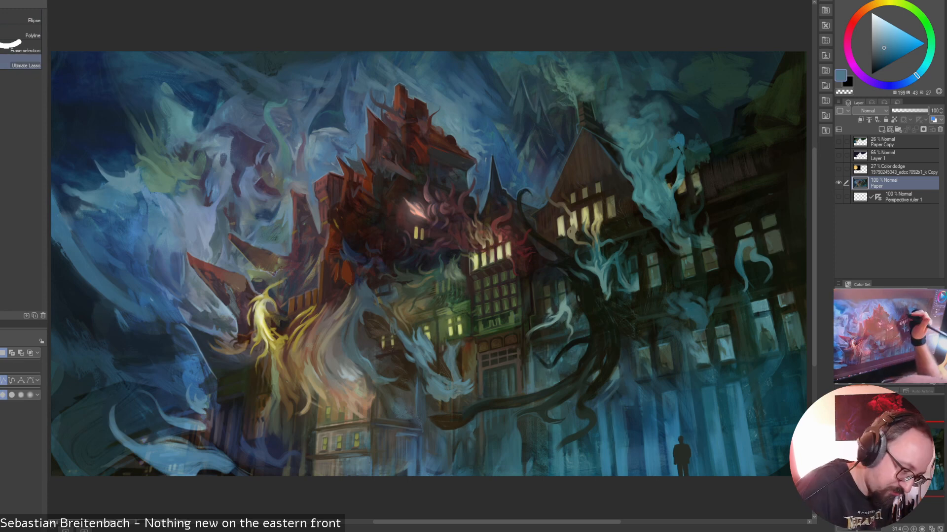
pyautogui.click(26, 32)
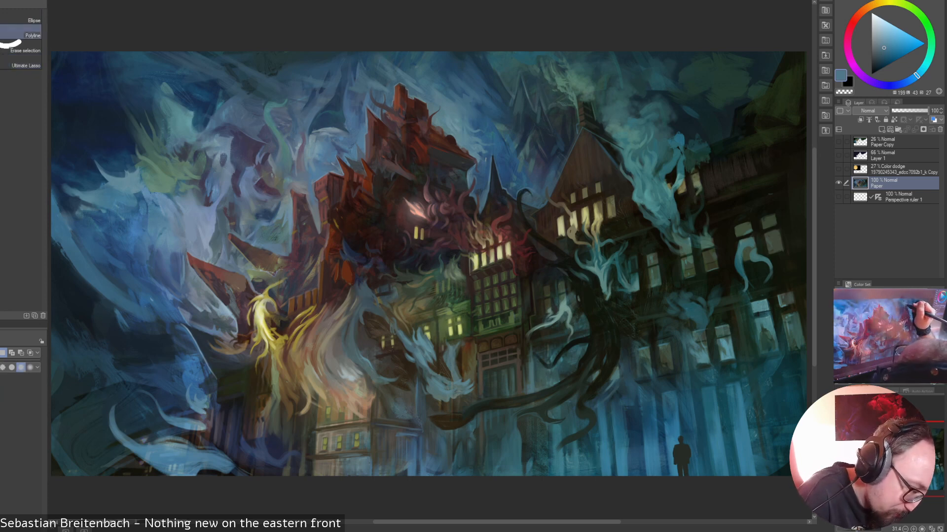
pyautogui.click(566, 52)
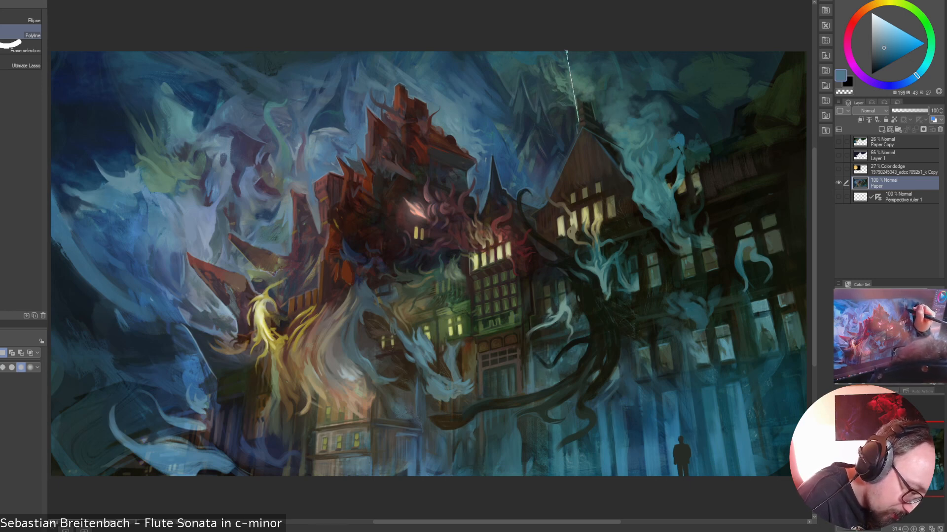
pyautogui.click(577, 137)
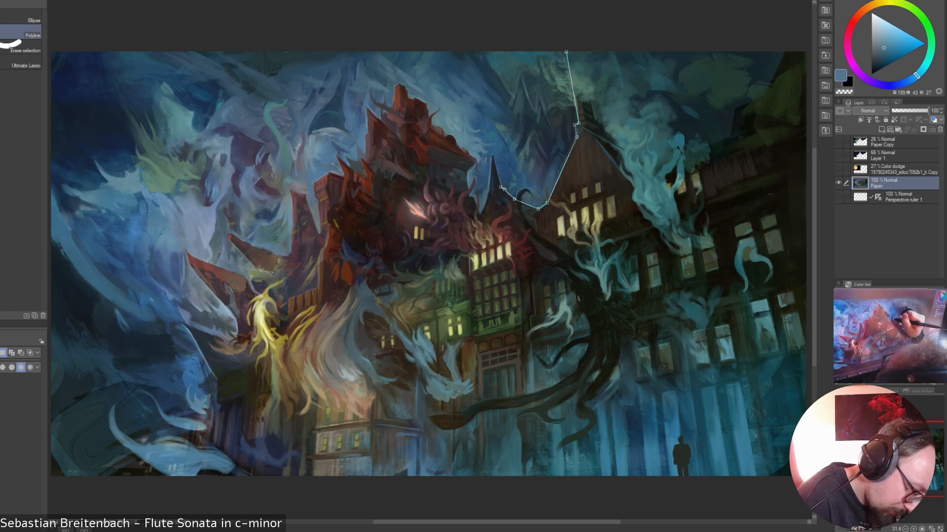
pyautogui.click(493, 155)
pyautogui.click(469, 63)
pyautogui.click(532, 37)
pyautogui.click(566, 51)
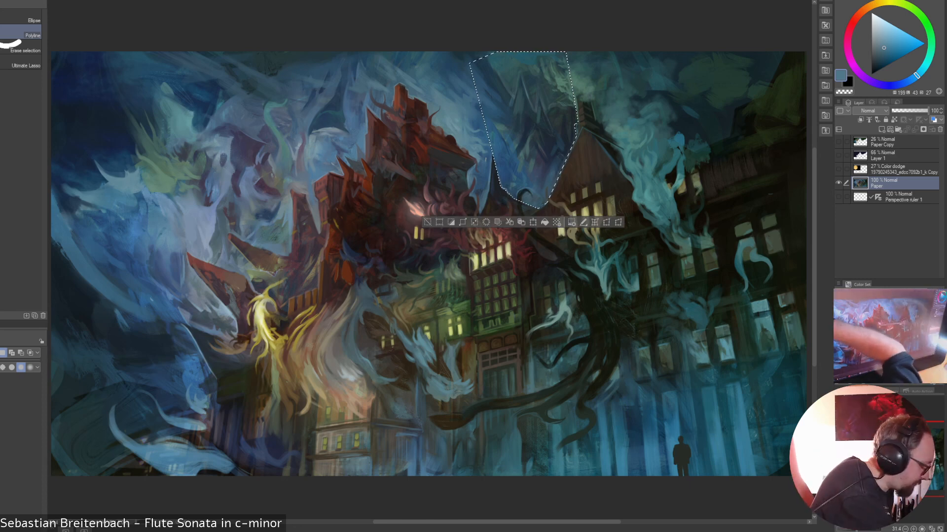
# Return to the Soft 2 brush and soften the selected spire area with sampled sky blues at size 250
pyautogui.press('p')
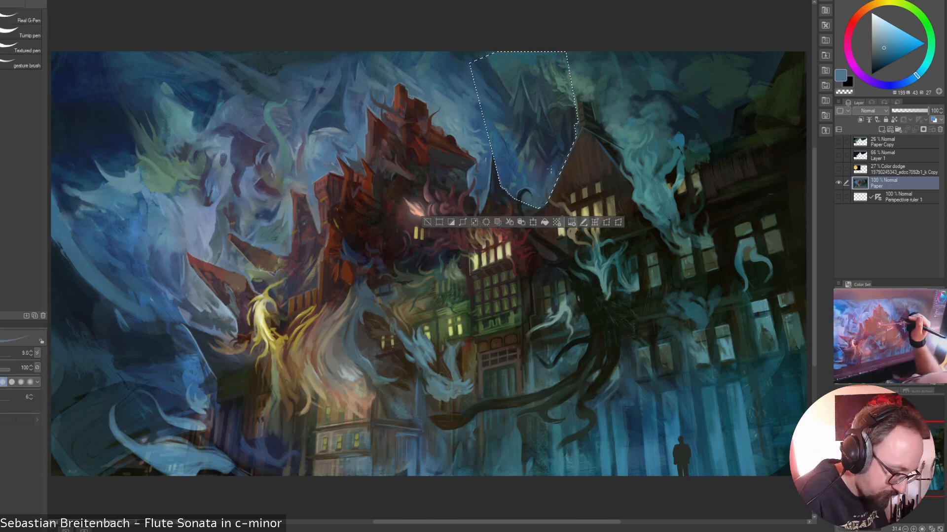
pyautogui.press('b')
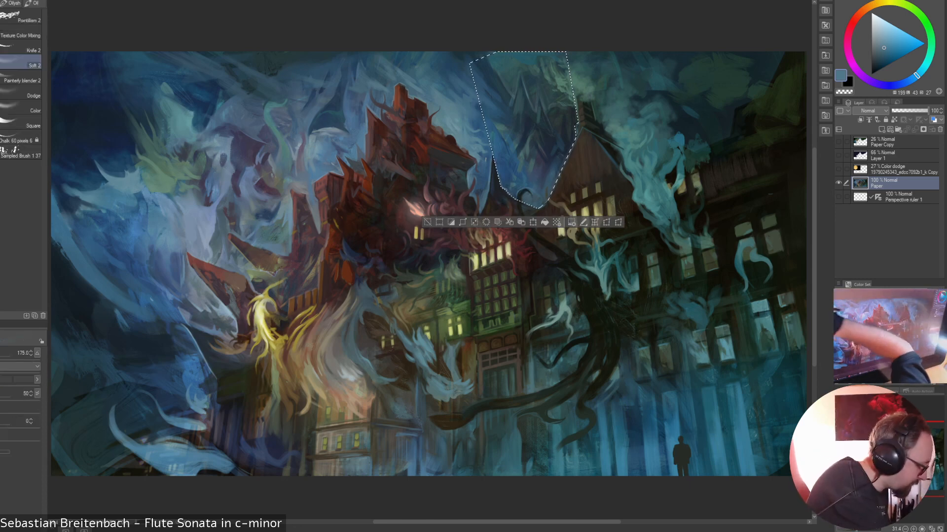
pyautogui.keyDown('alt'); pyautogui.click(481, 170); pyautogui.keyUp('alt')
pyautogui.press('[')
pyautogui.press('[')
pyautogui.keyDown('alt'); pyautogui.click(518, 165); pyautogui.keyUp('alt')
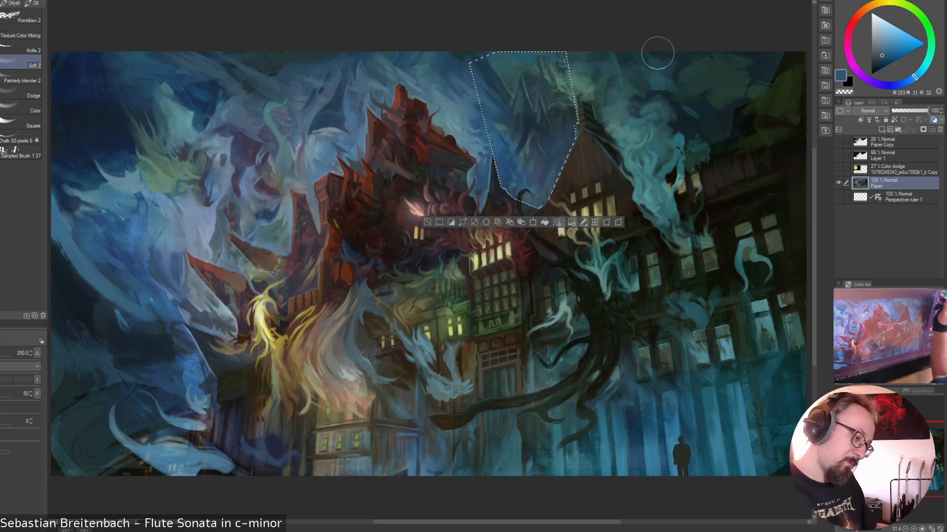
pyautogui.keyDown('alt'); pyautogui.click(515, 148); pyautogui.keyUp('alt')
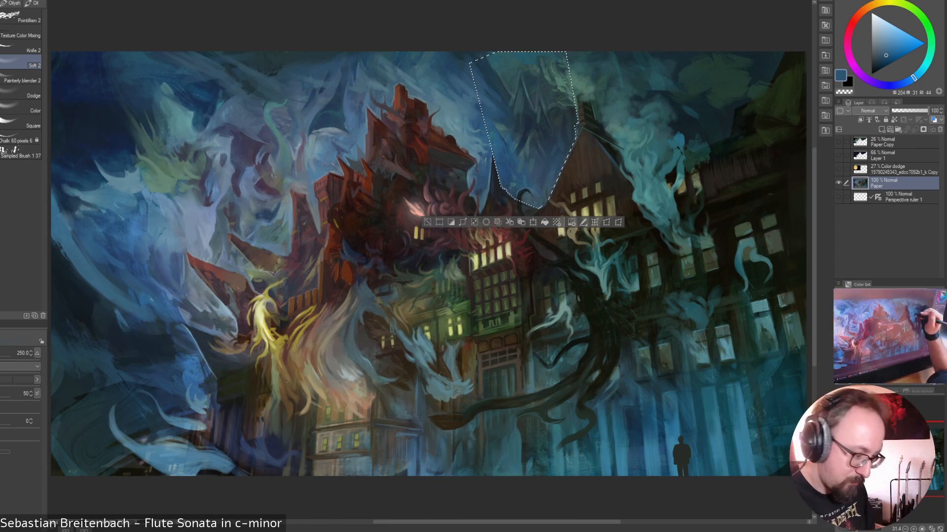
# Paint soft haze beside the gable chimney in teal sampled from the smoke at size 70, then sample green and reduce the size to 60
pyautogui.keyDown('alt'); pyautogui.click(644, 155); pyautogui.keyUp('alt')
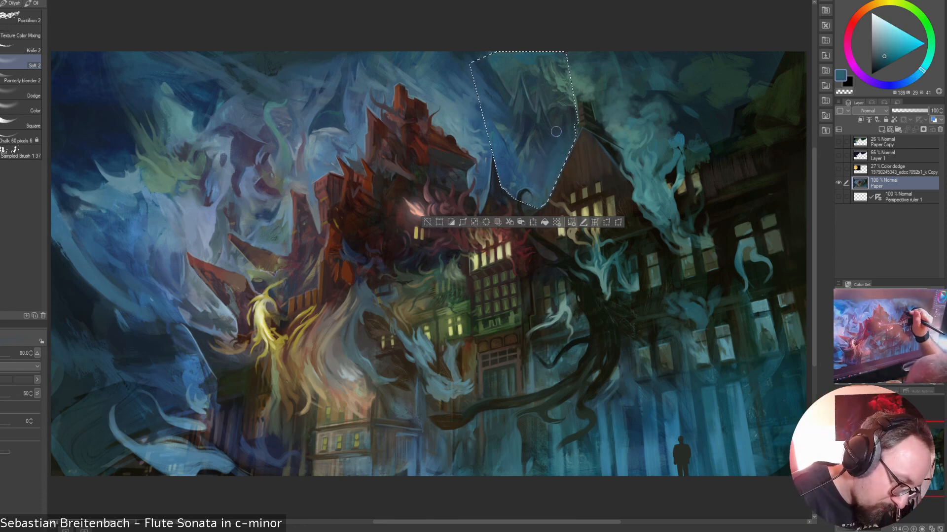
pyautogui.press('[')
pyautogui.moveTo(556, 131); pyautogui.dragTo(576, 120)
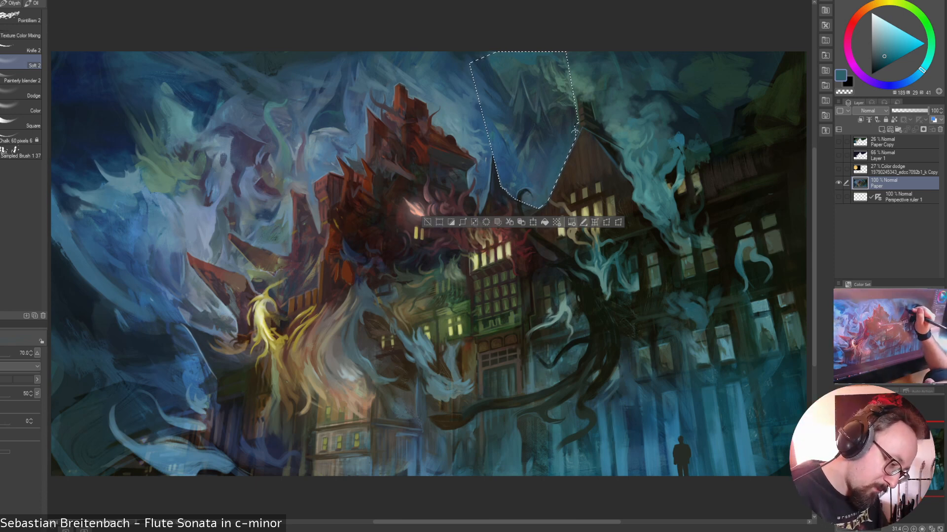
pyautogui.keyDown('alt'); pyautogui.click(573, 106); pyautogui.keyUp('alt')
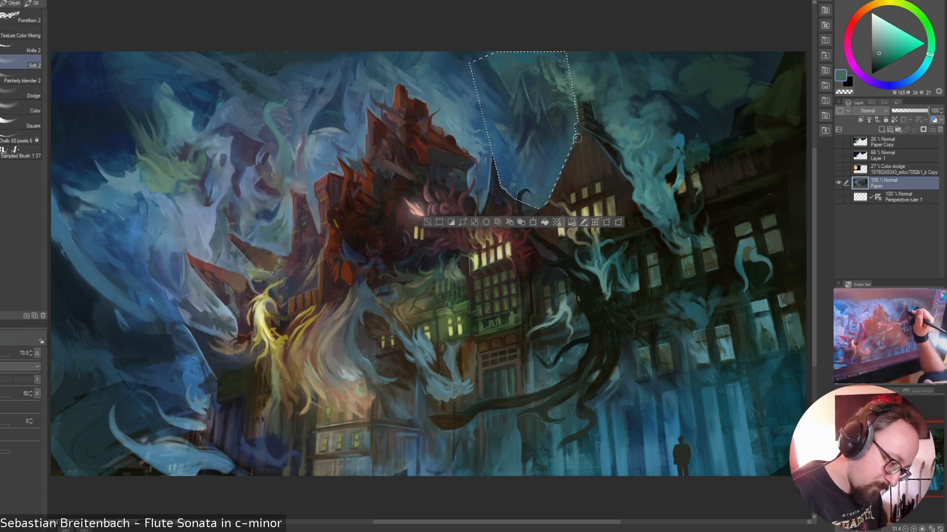
pyautogui.press('[')
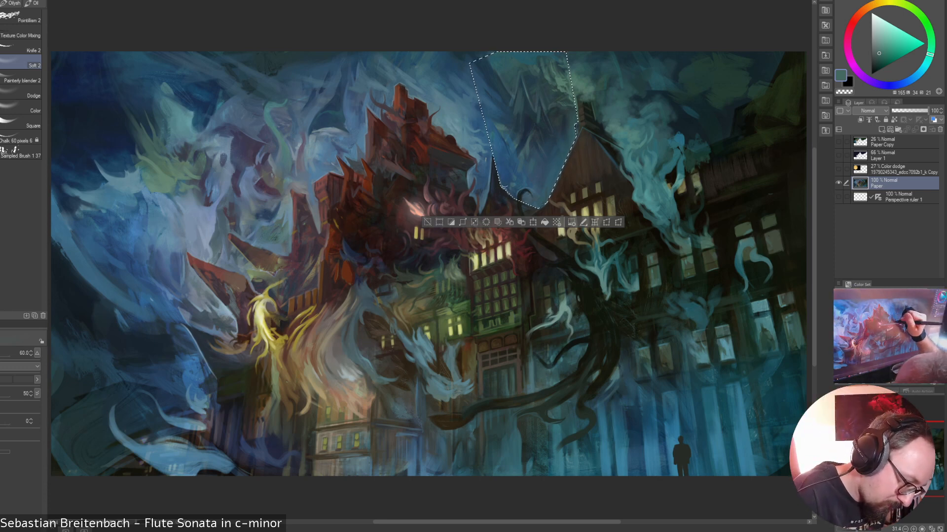
# Sample lighter blues from the sky beside the spires for the soft haze, and clear the selection
pyautogui.keyDown('alt'); pyautogui.click(496, 146); pyautogui.keyUp('alt')
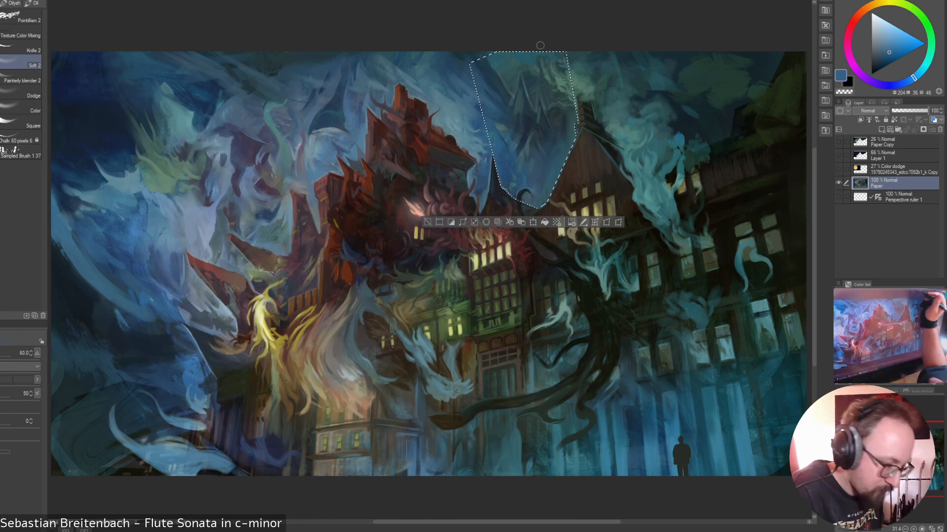
pyautogui.keyDown('alt'); pyautogui.click(496, 161); pyautogui.keyUp('alt')
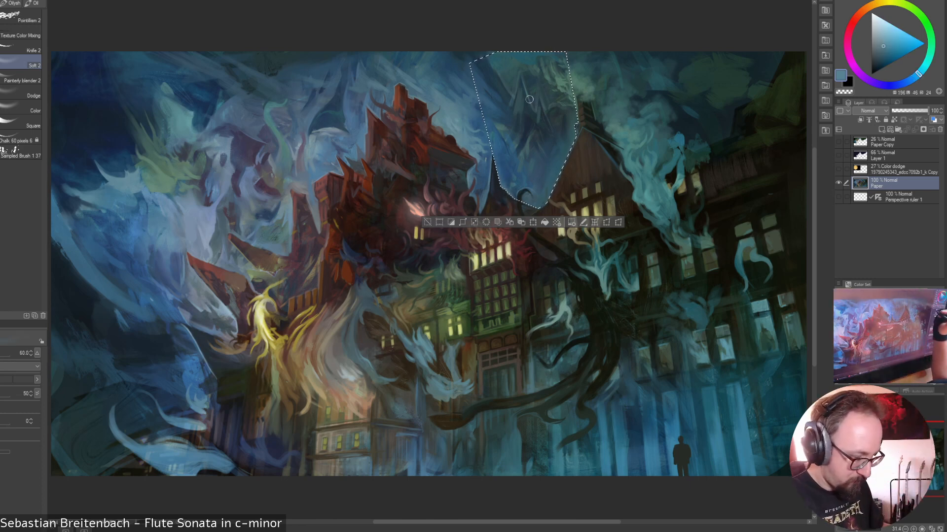
pyautogui.press('k')
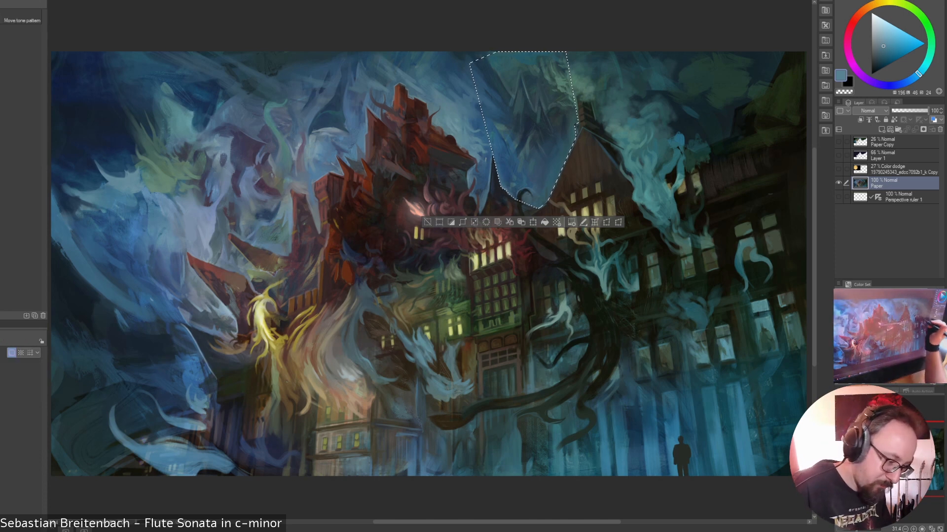
pyautogui.press('m')
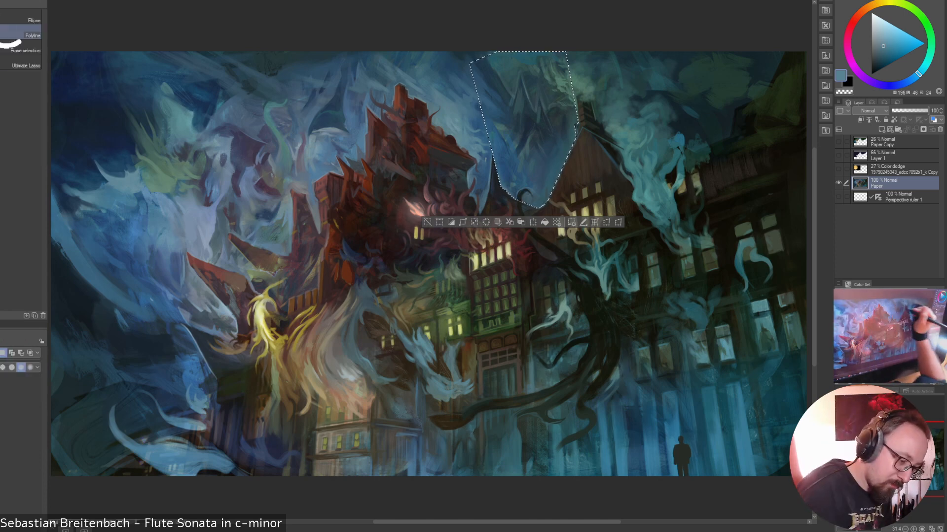
pyautogui.hotkey('ctrl', 'd')
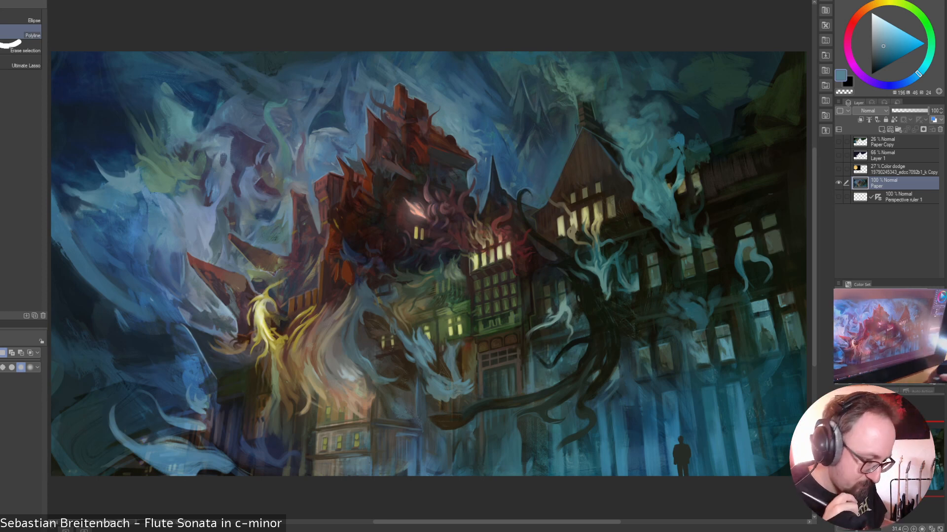
# Switch to the Painterly blender 2 brush and blend the sky edge beside the gable chimney, trying size 70 and a smaller size
pyautogui.press('p')
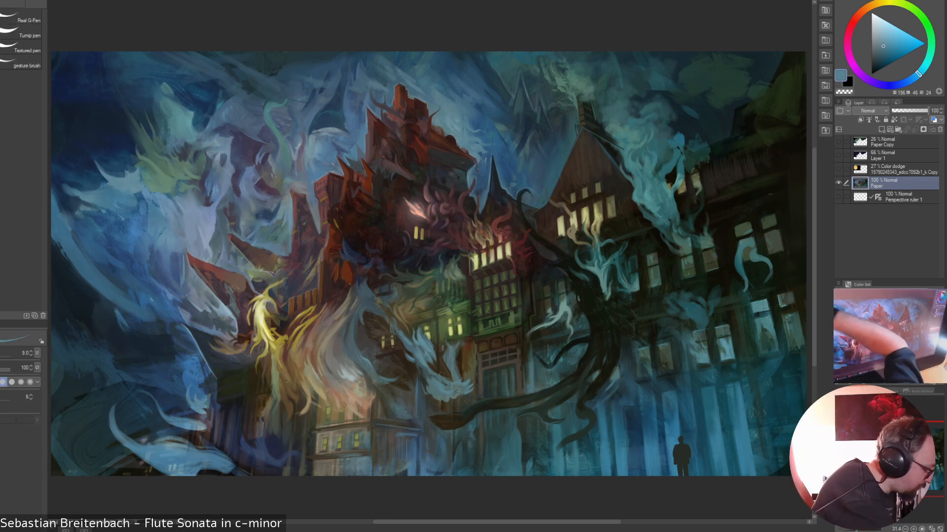
pyautogui.press('b')
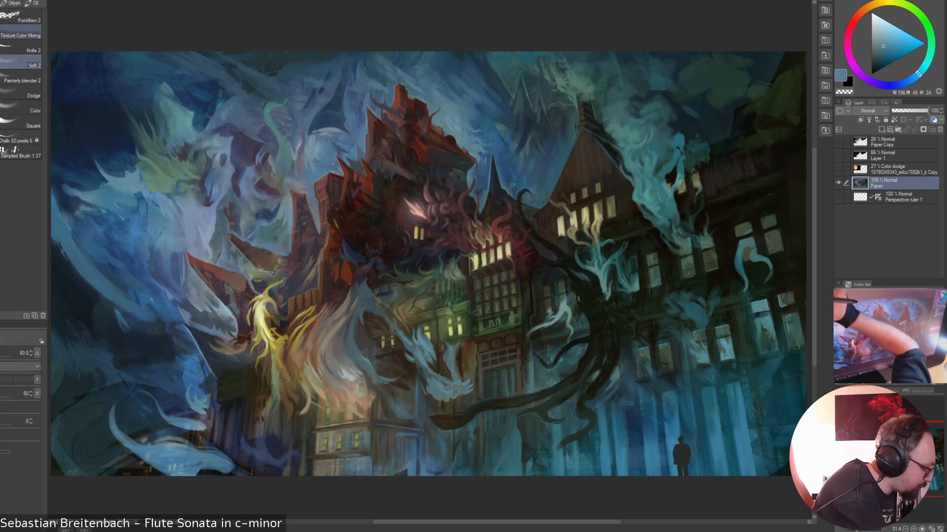
pyautogui.click(21, 77)
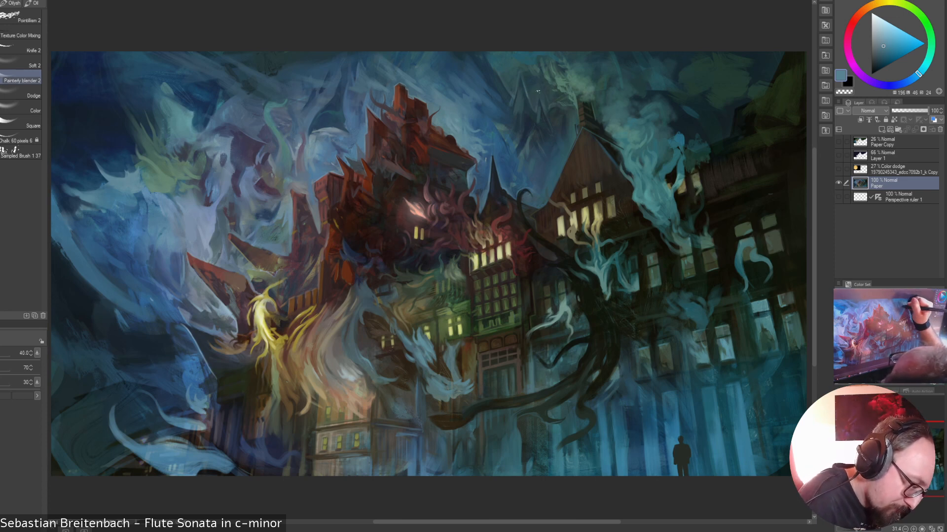
pyautogui.press(']')
pyautogui.press(']')
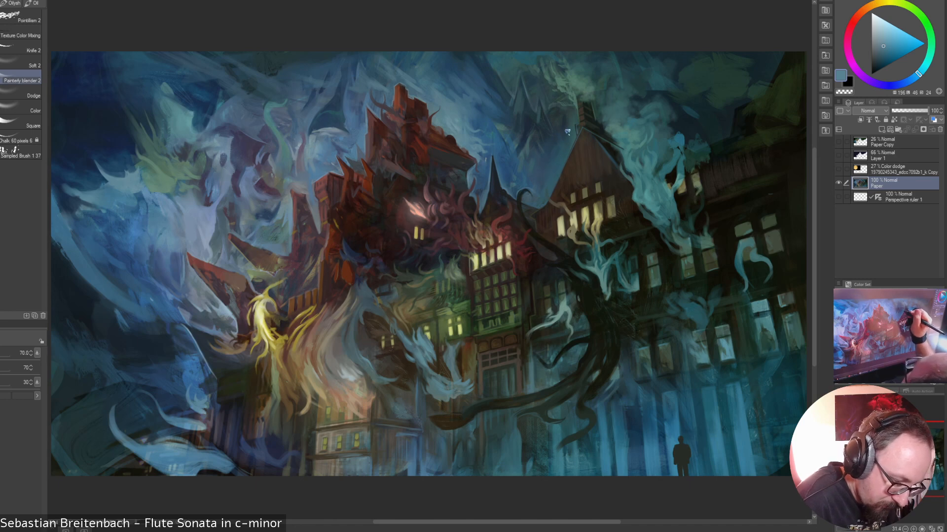
pyautogui.press('[')
pyautogui.press('[')
pyautogui.press('[')
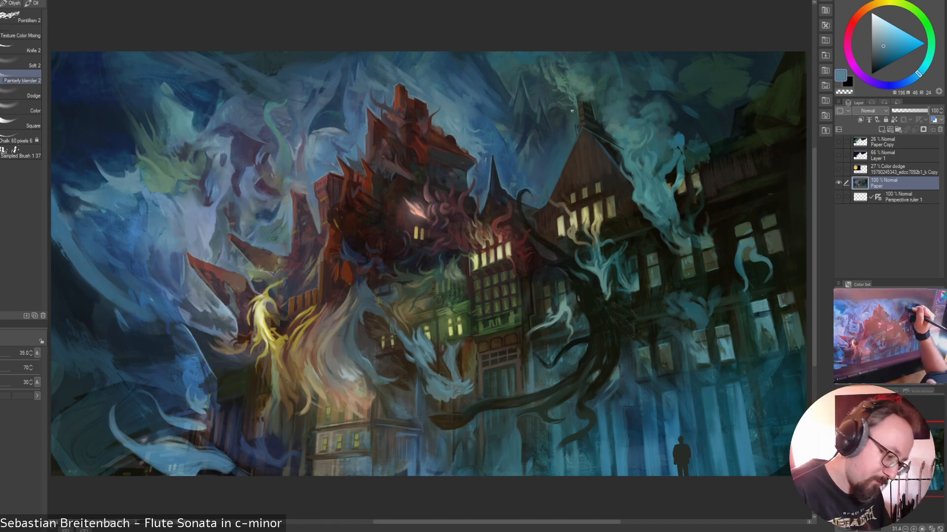
# Blend the smoke rising above the gable chimney with an enlarged blender brush, then bring its size down to 60
pyautogui.press(']')
pyautogui.press(']')
pyautogui.press(']')
pyautogui.press(']')
pyautogui.press(']')
pyautogui.press(']')
pyautogui.press(']')
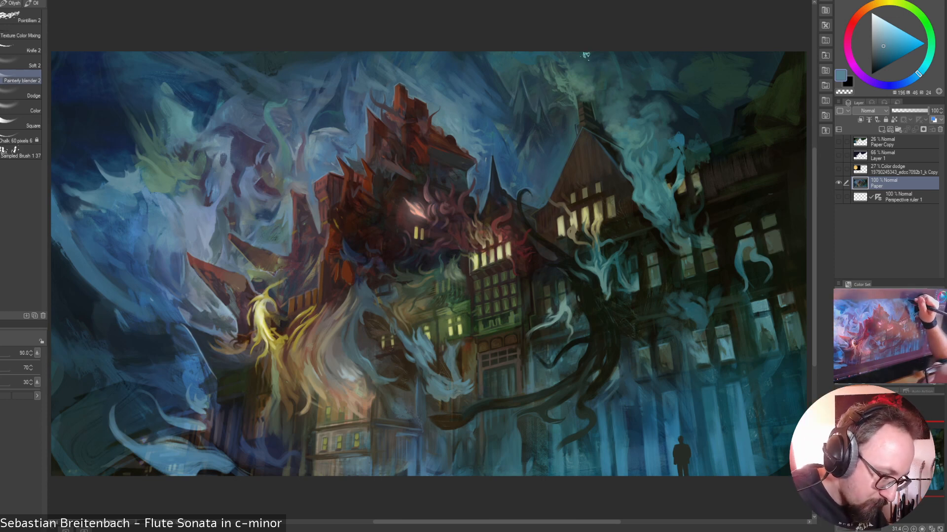
pyautogui.press('[')
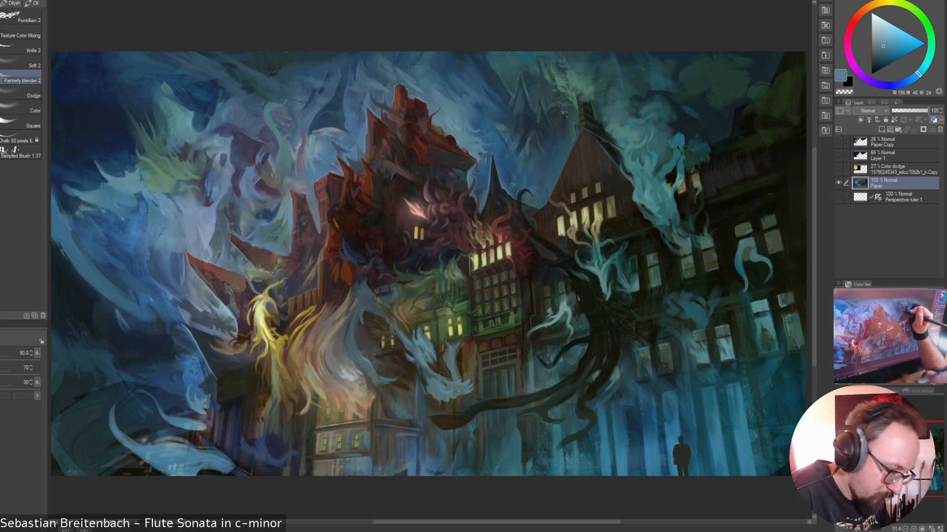
pyautogui.press('[')
pyautogui.press('[')
pyautogui.press('[')
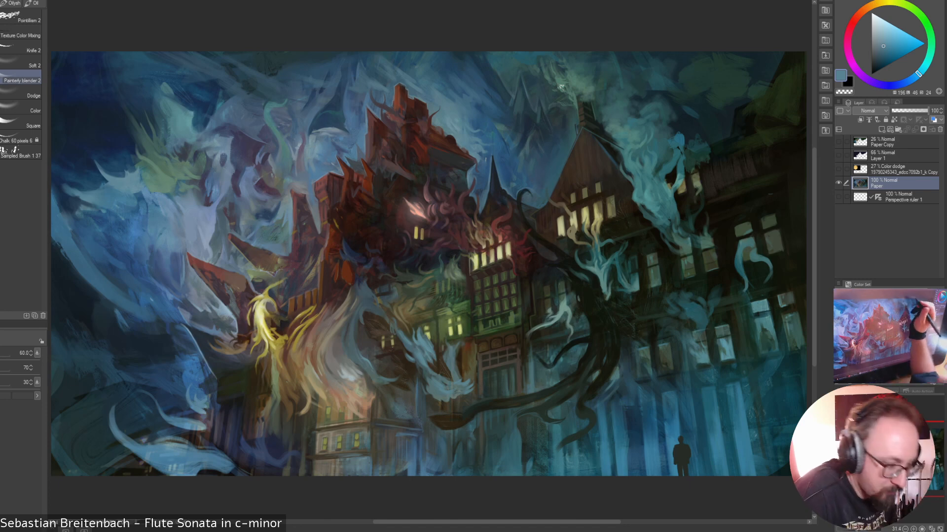
# Blend the sky next to the distant spires with a larger blender brush, then return its size to 60
pyautogui.press(']')
pyautogui.press(']')
pyautogui.press(']')
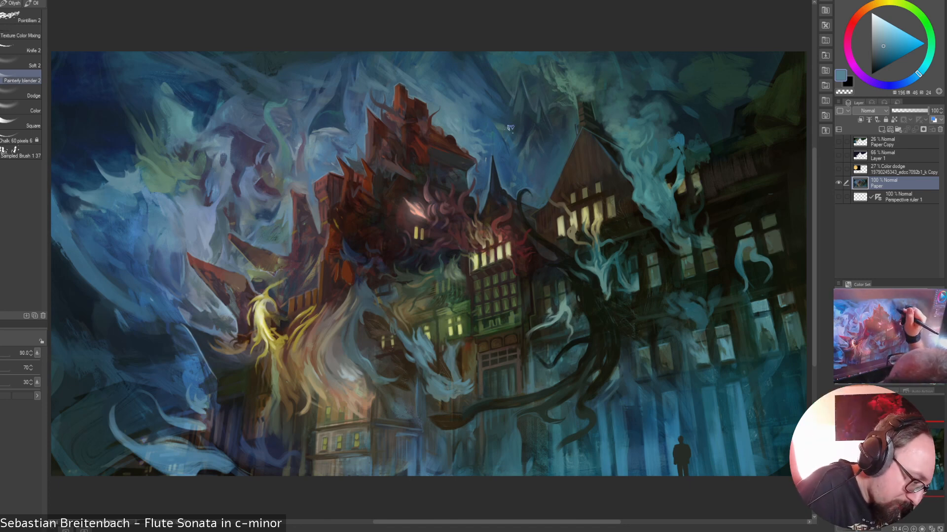
pyautogui.press('[')
pyautogui.press('[')
pyautogui.press('[')
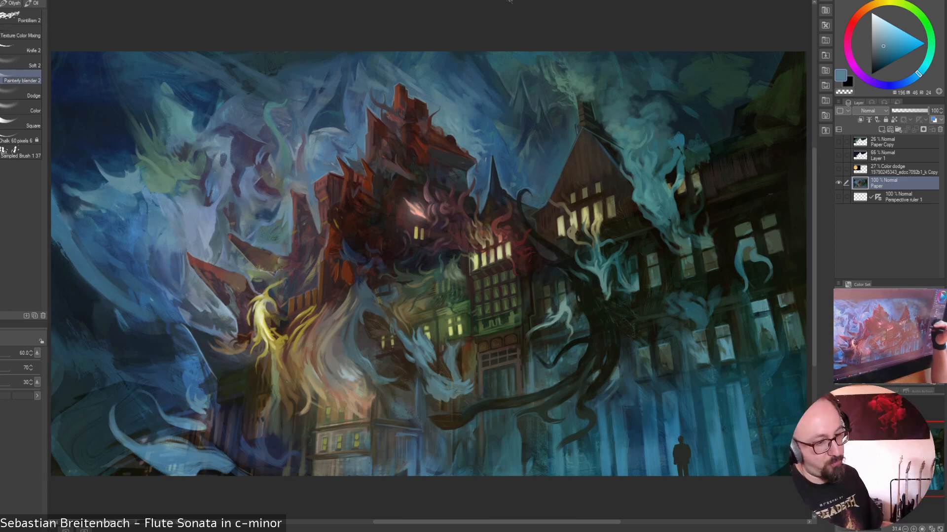
# Enlarge the Painterly blender 2 brush to size 175
pyautogui.press(']')
pyautogui.press(']')
pyautogui.press(']')
pyautogui.press(']')
pyautogui.press(']')
pyautogui.press(']')
pyautogui.press(']')
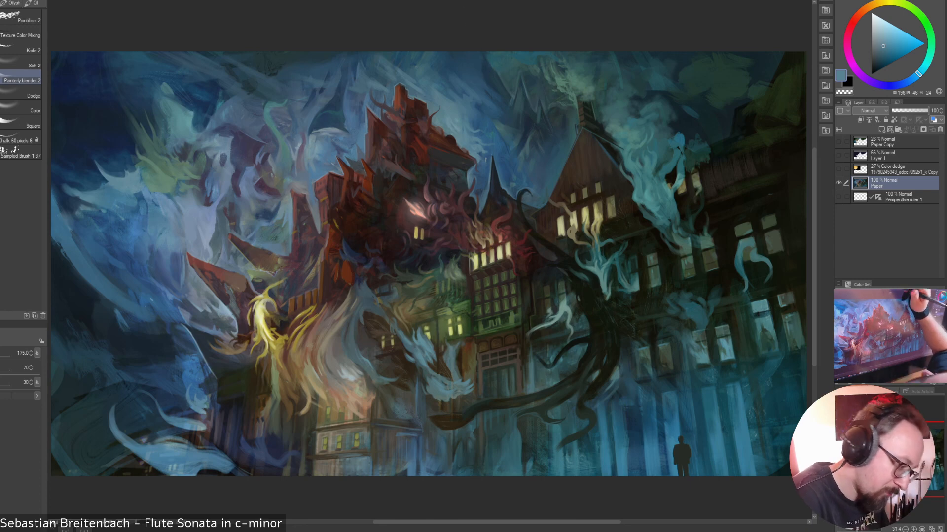
# Reduce the Painterly blender 2 brush to size 40 for blending the sky beside the distant spires
pyautogui.press('[')
pyautogui.press('[')
pyautogui.press('[')
pyautogui.press('[')
pyautogui.press('[')
pyautogui.press('[')
pyautogui.press('[')
pyautogui.press('[')
pyautogui.press('[')
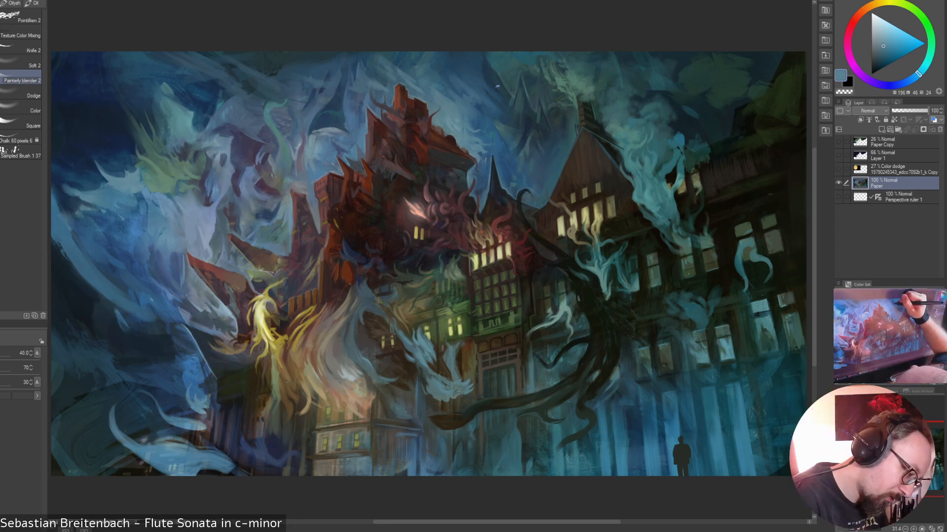
# Blend the sky between the castle's top tower and the distant spires, enlarging the blender brush in stages up to size 175
pyautogui.press(']')
pyautogui.press(']')
pyautogui.press(']')
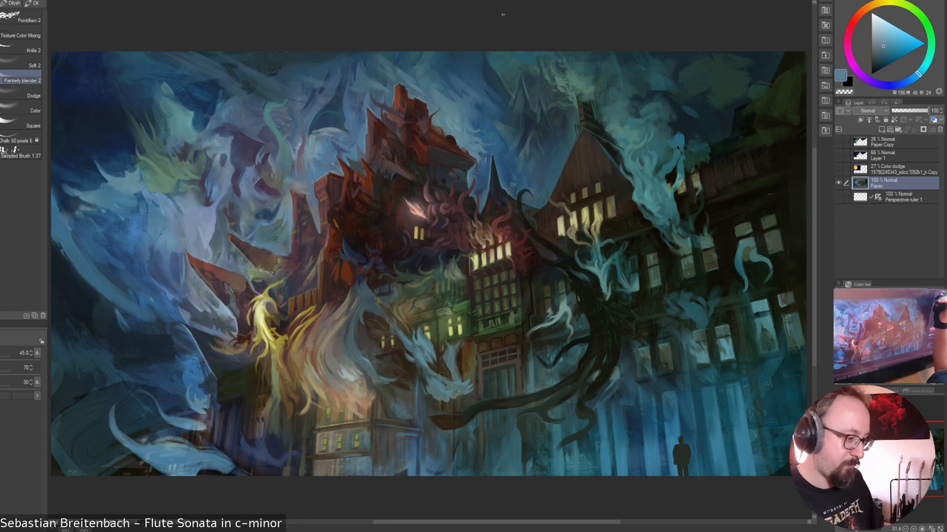
pyautogui.press(']')
pyautogui.press(']')
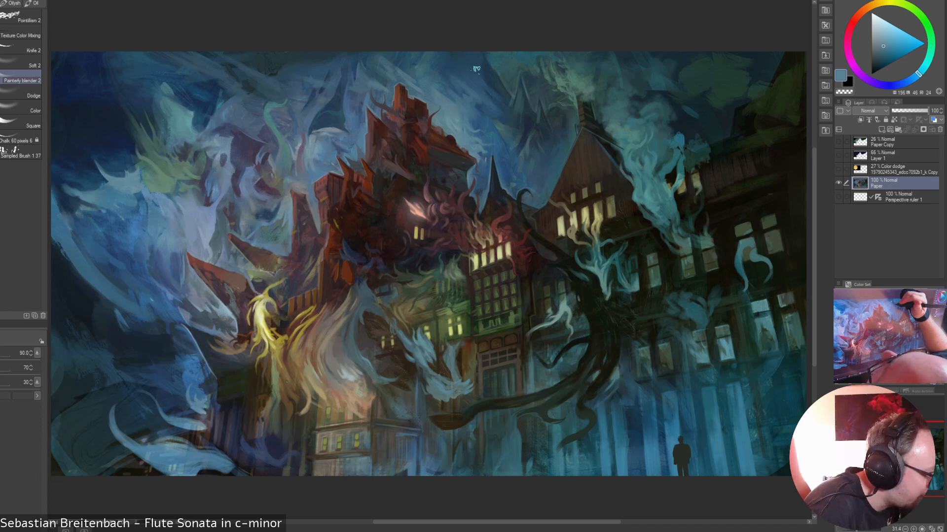
pyautogui.press(']')
pyautogui.press(']')
pyautogui.press(']')
pyautogui.press(']')
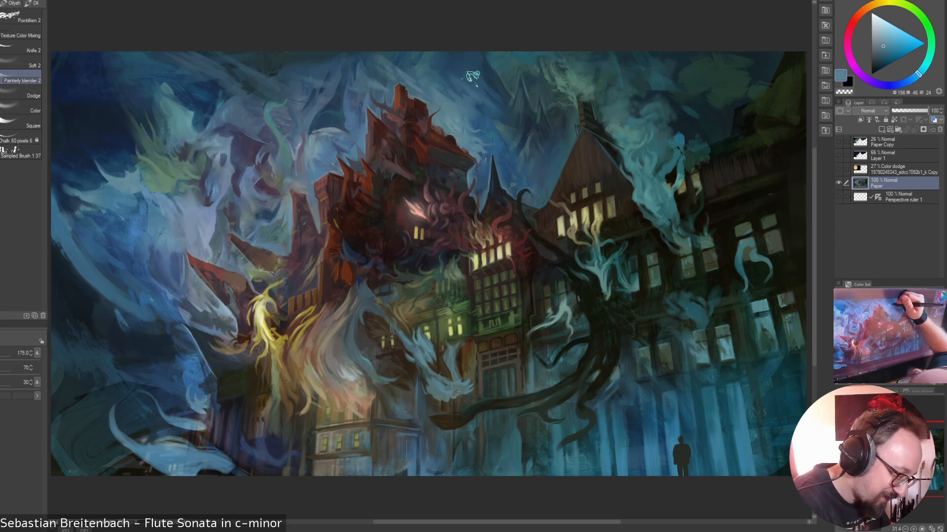
# Reduce the blender brush to size 50 and sample a muted blue from the sky beside the castle's top tower
pyautogui.press('[')
pyautogui.press('[')
pyautogui.press('[')
pyautogui.press('[')
pyautogui.press('[')
pyautogui.press('[')
pyautogui.press('[')
pyautogui.press('[')
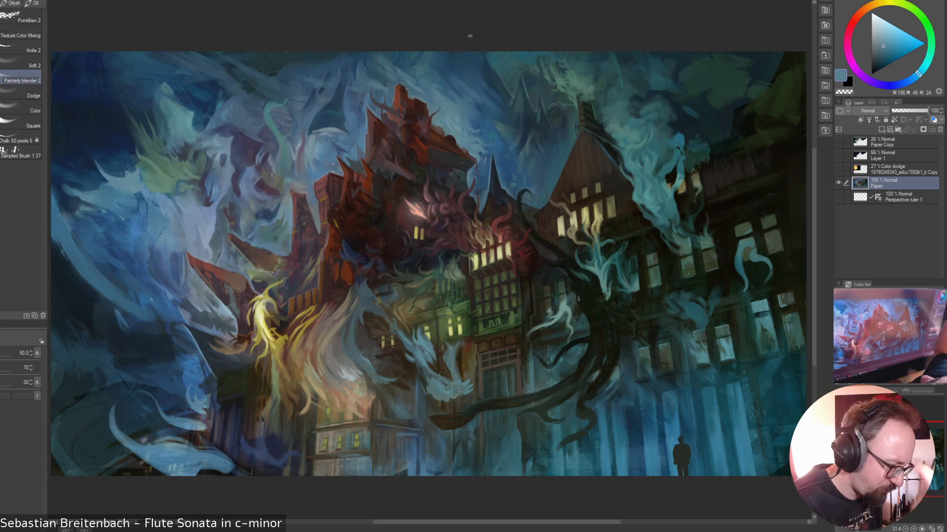
pyautogui.keyDown('alt'); pyautogui.click(472, 95); pyautogui.keyUp('alt')
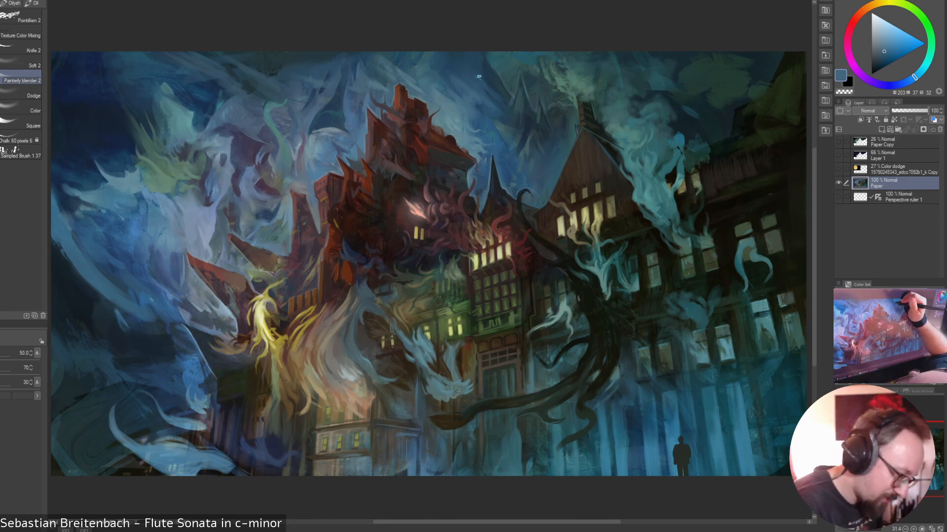
# Blend the sky beside the castle's top tower with an enlarged blender brush, then bring its size down to 45
pyautogui.press(']')
pyautogui.press(']')
pyautogui.press(']')
pyautogui.press(']')
pyautogui.press(']')
pyautogui.press(']')
pyautogui.press(']')
pyautogui.press(']')
pyautogui.press('[')
pyautogui.press('[')
pyautogui.press('[')
pyautogui.press('[')
pyautogui.press('[')
pyautogui.press('[')
pyautogui.press('[')
pyautogui.press('[')
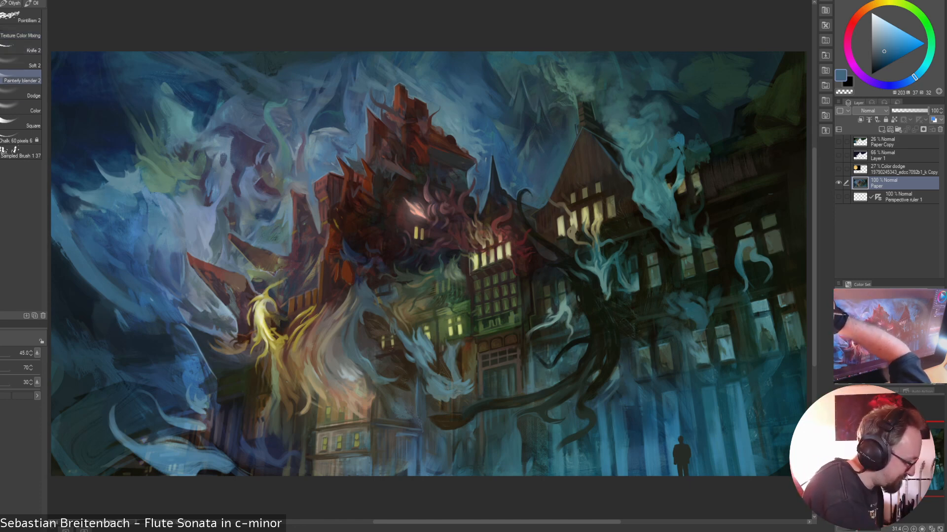
# Switch to the PS Chalk brush, sample a dark blue from the sky near the castle top and set the brush size to 17.5
pyautogui.rightClick(479, 155)
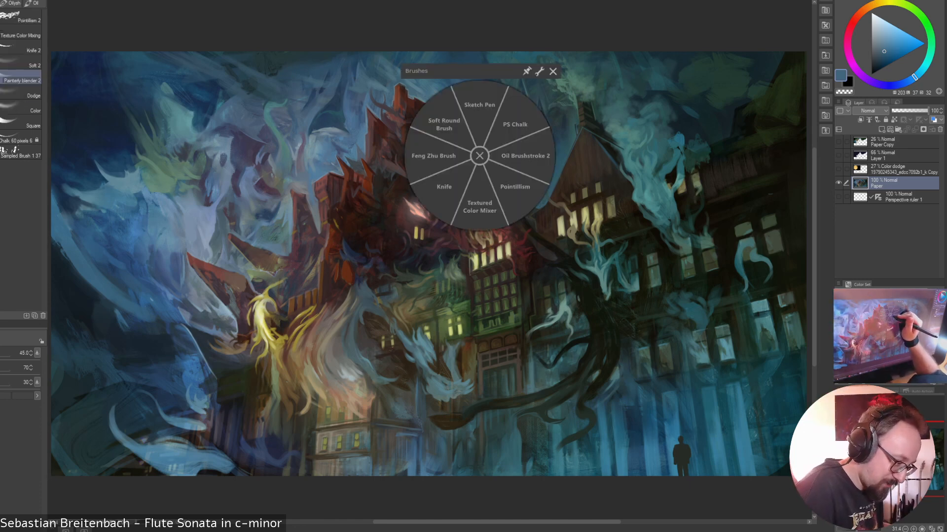
pyautogui.click(515, 124)
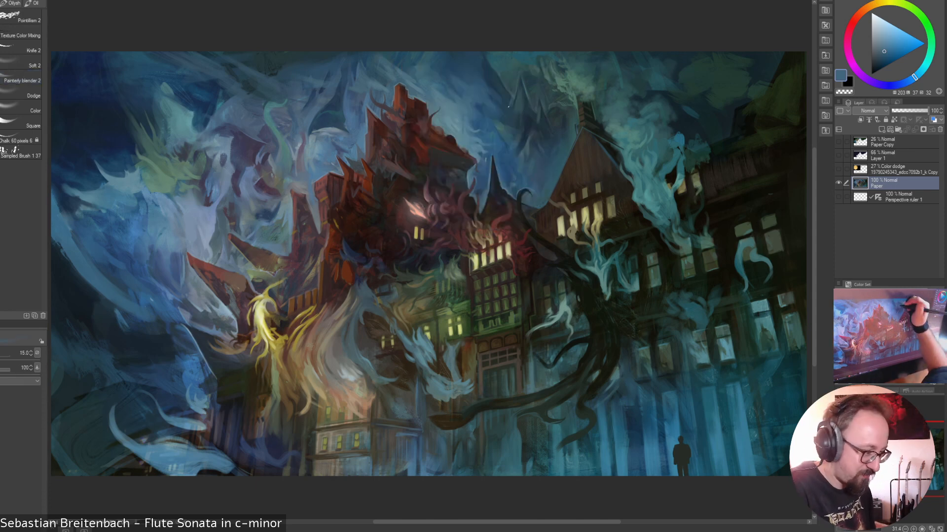
pyautogui.keyDown('alt'); pyautogui.click(479, 77); pyautogui.keyUp('alt')
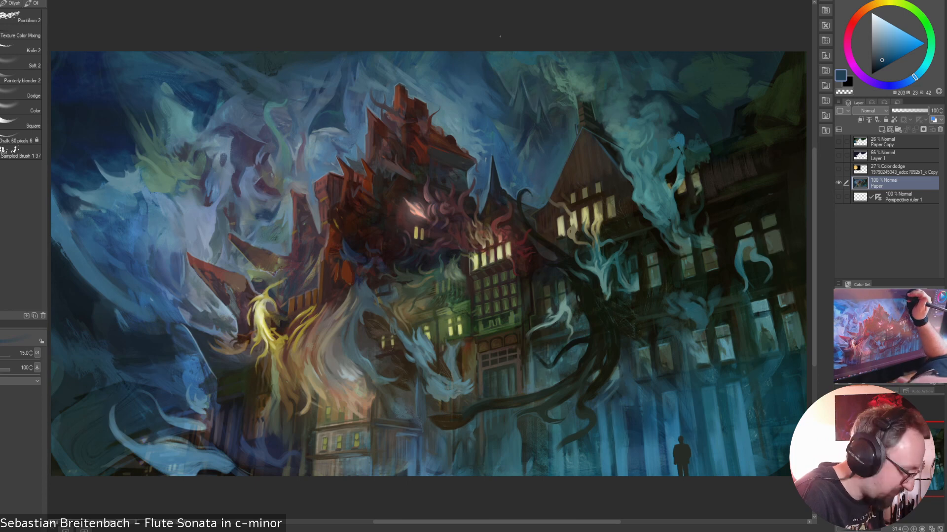
pyautogui.press(']')
pyautogui.press(']')
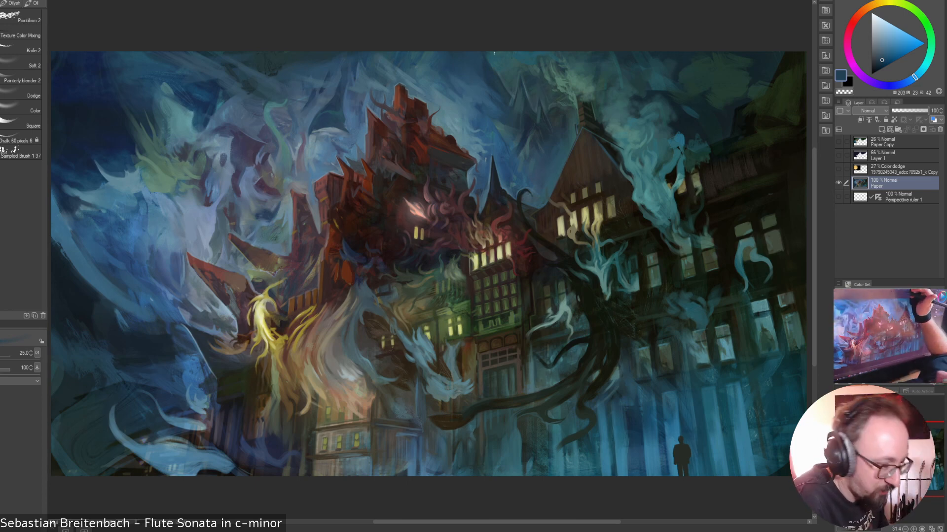
pyautogui.press('[')
pyautogui.press('[')
pyautogui.press('[')
pyautogui.press('[')
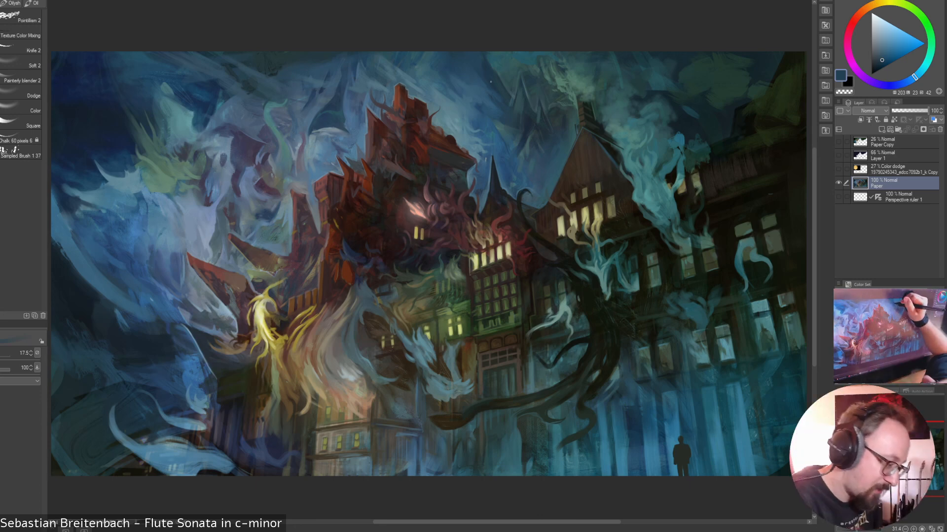
# Touch up the distant spires and nearby sky with blues and teals sampled from the sky, spires and smoke, then set the chalk size to 20
pyautogui.keyDown('alt'); pyautogui.click(488, 81); pyautogui.keyUp('alt')
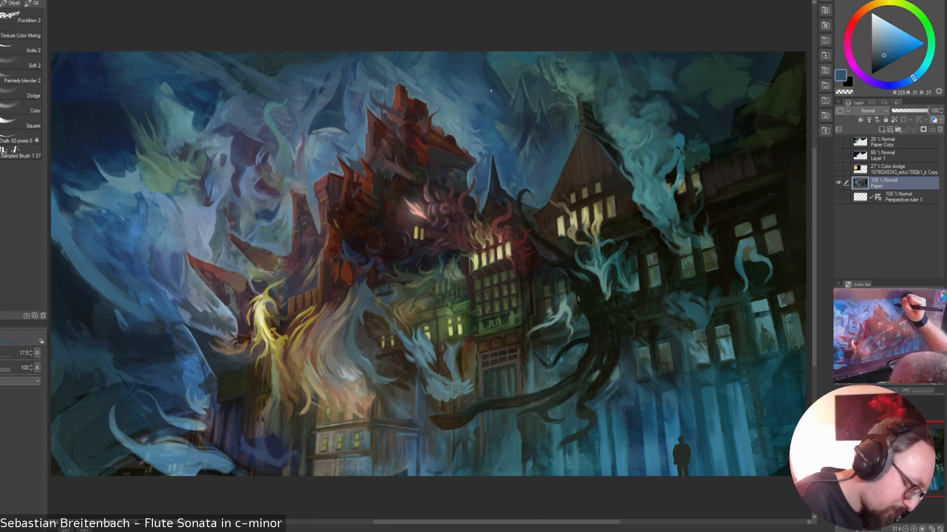
pyautogui.keyDown('alt'); pyautogui.click(523, 82); pyautogui.keyUp('alt')
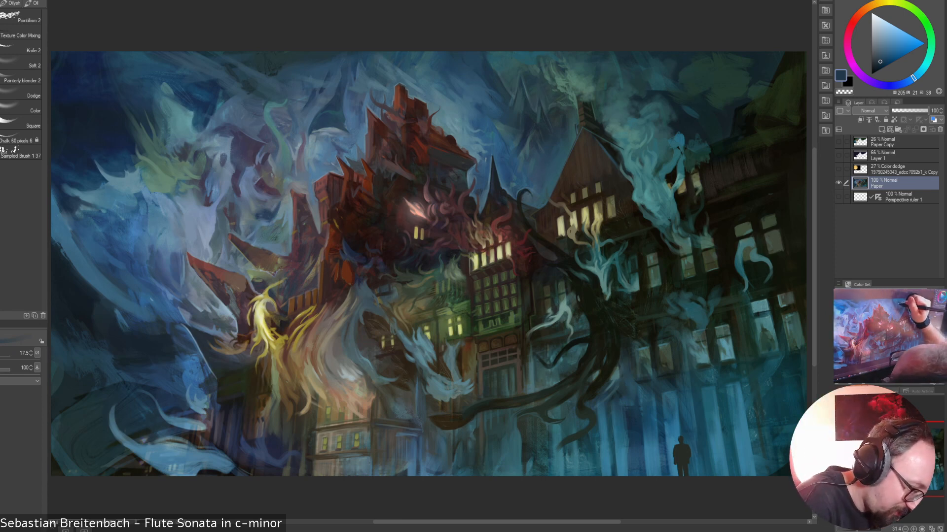
pyautogui.keyDown('alt'); pyautogui.click(526, 83); pyautogui.keyUp('alt')
pyautogui.keyDown('alt'); pyautogui.click(576, 83); pyautogui.keyUp('alt')
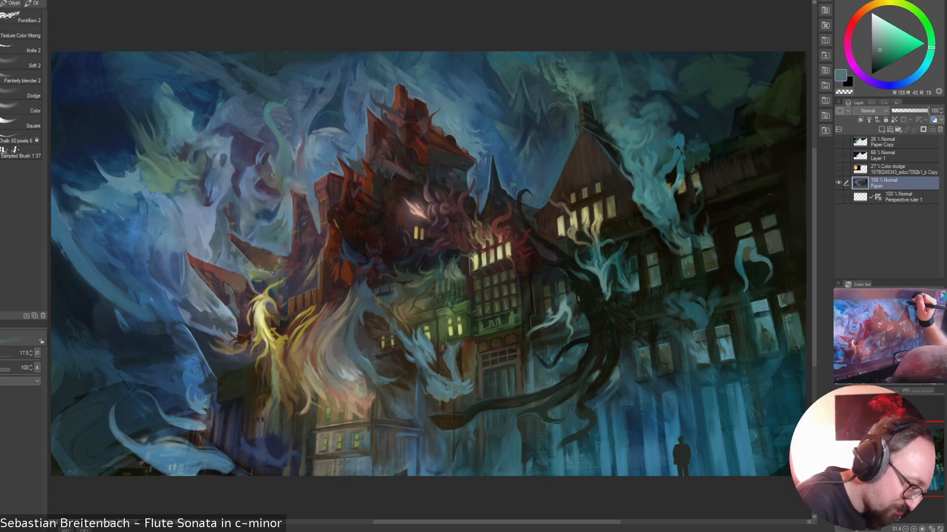
pyautogui.keyDown('alt'); pyautogui.click(533, 103); pyautogui.keyUp('alt')
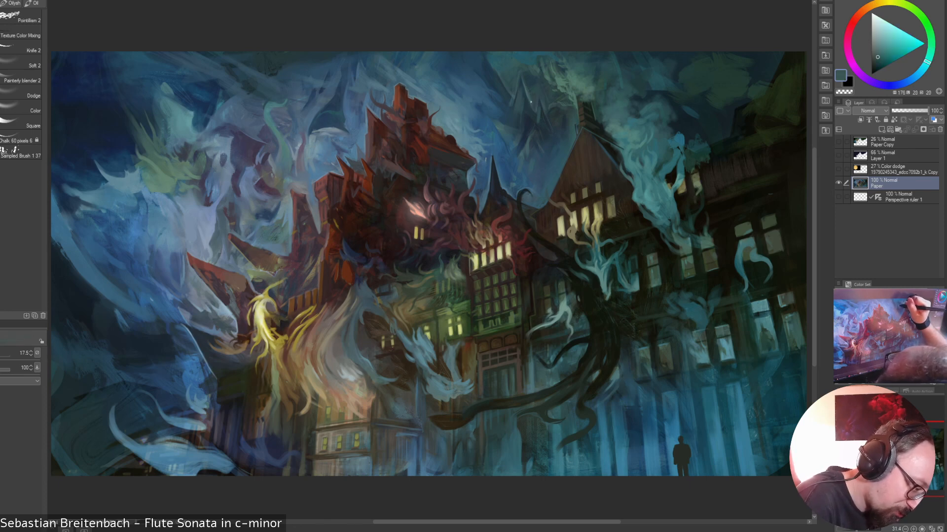
pyautogui.press(']')
pyautogui.press(']')
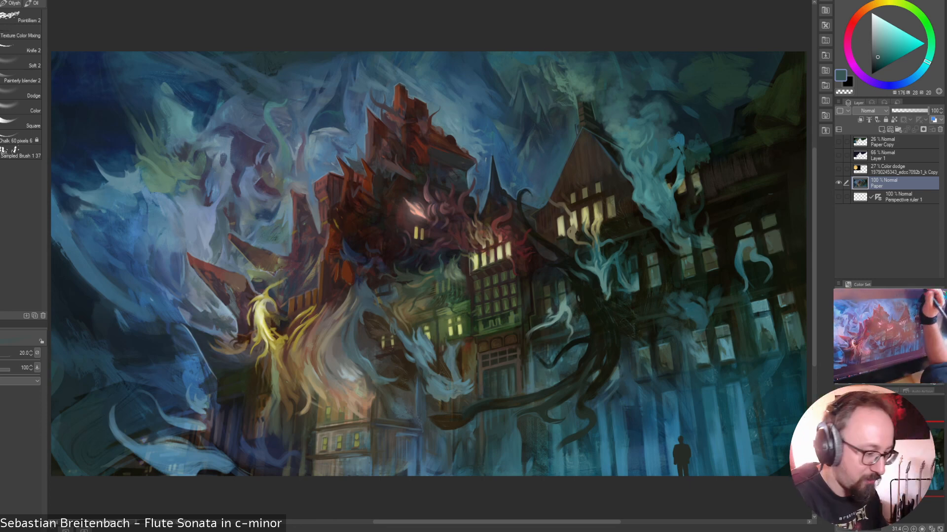
# Show the perspective ruler guides to check the buildings' perspective, then hide them again
pyautogui.click(838, 197)
pyautogui.click(838, 197)
pyautogui.click(839, 196)
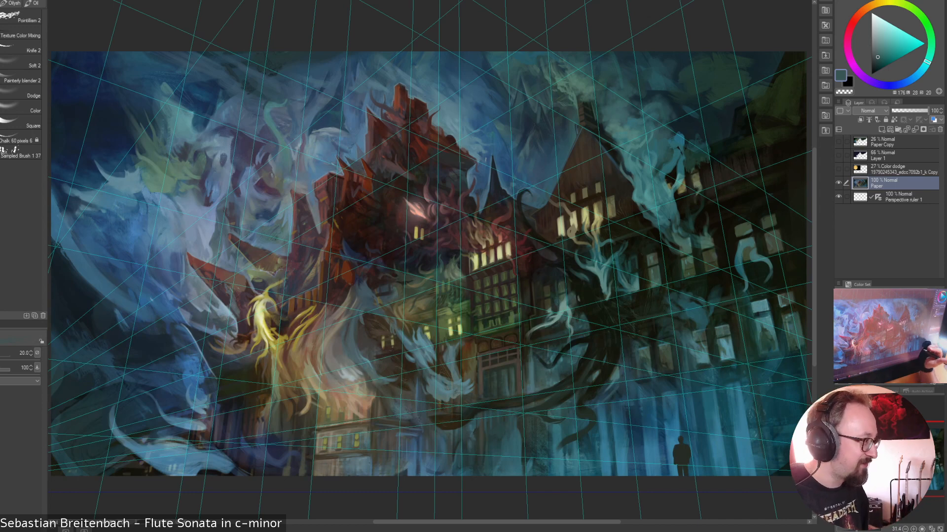
pyautogui.click(838, 197)
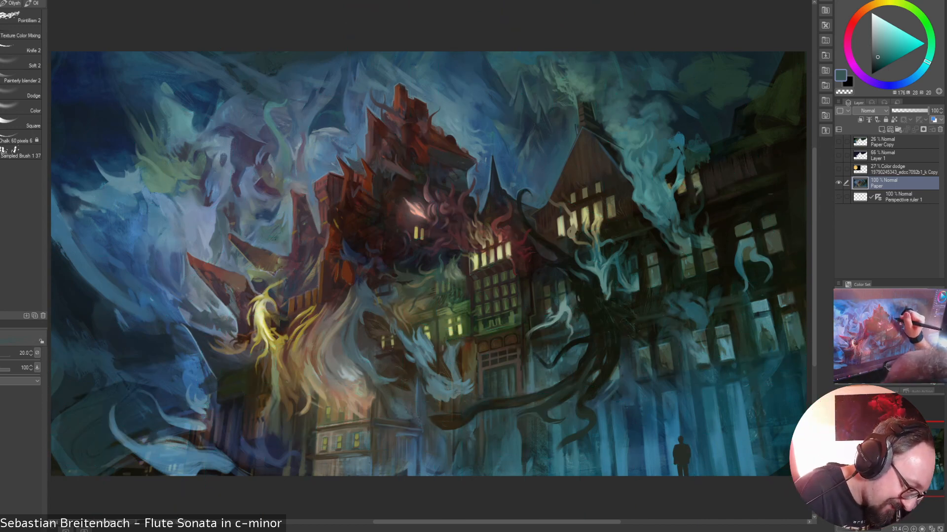
# Refine the sky between the castle, the pointed central spire and the gable with chalk strokes in blues sampled around the spire
pyautogui.keyDown('alt'); pyautogui.click(489, 179); pyautogui.keyUp('alt')
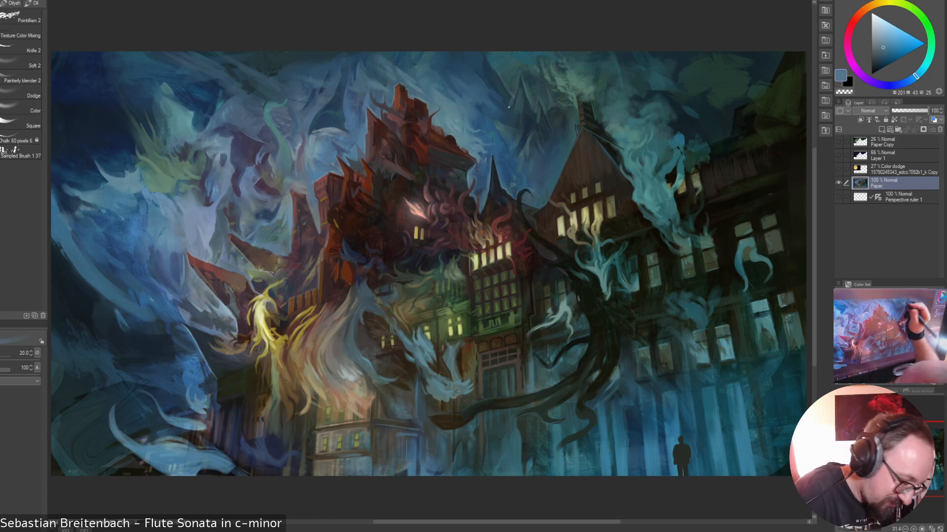
pyautogui.keyDown('alt'); pyautogui.click(488, 172); pyautogui.keyUp('alt')
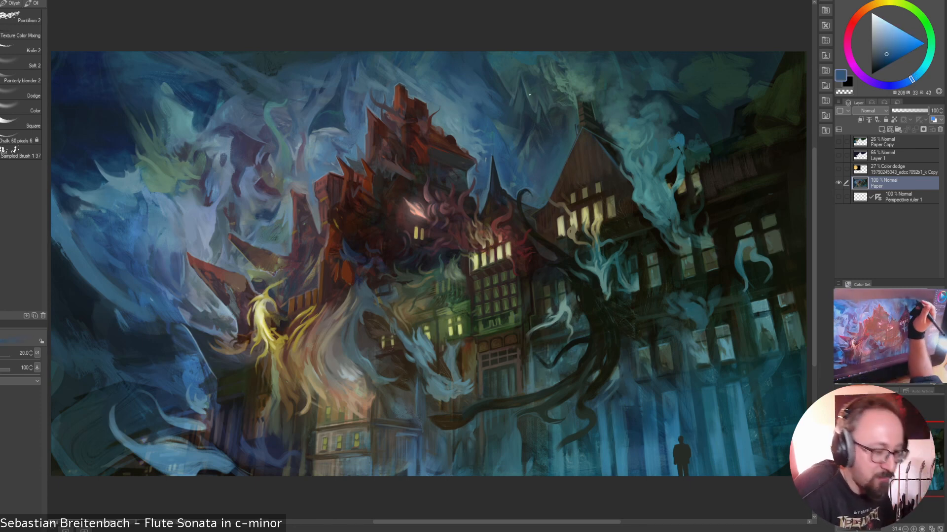
pyautogui.keyDown('alt'); pyautogui.click(479, 197); pyautogui.keyUp('alt')
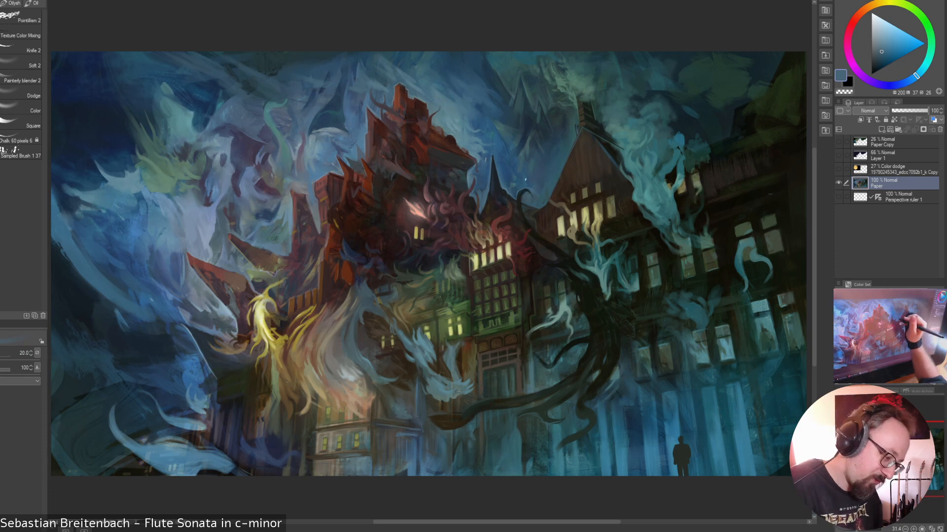
pyautogui.keyDown('alt'); pyautogui.click(527, 197); pyautogui.keyUp('alt')
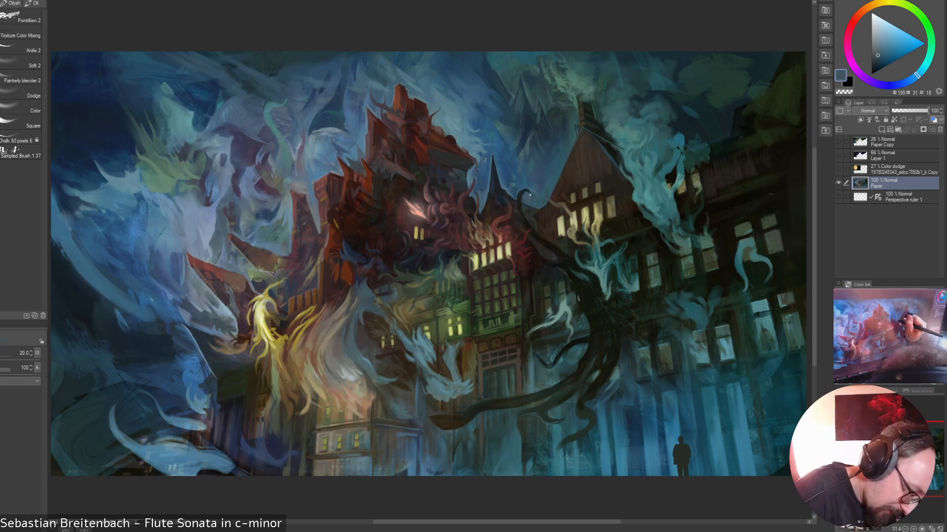
pyautogui.keyDown('alt'); pyautogui.click(511, 173); pyautogui.keyUp('alt')
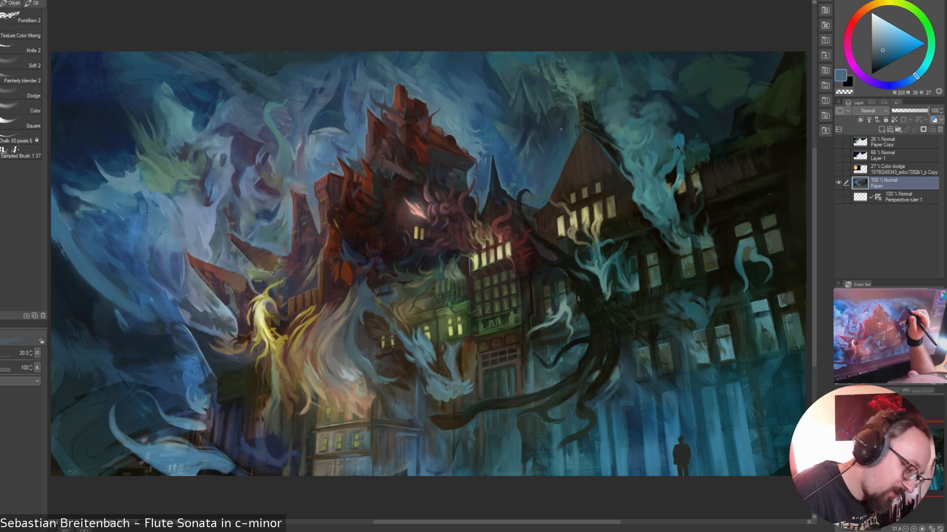
pyautogui.keyDown('alt'); pyautogui.click(532, 186); pyautogui.keyUp('alt')
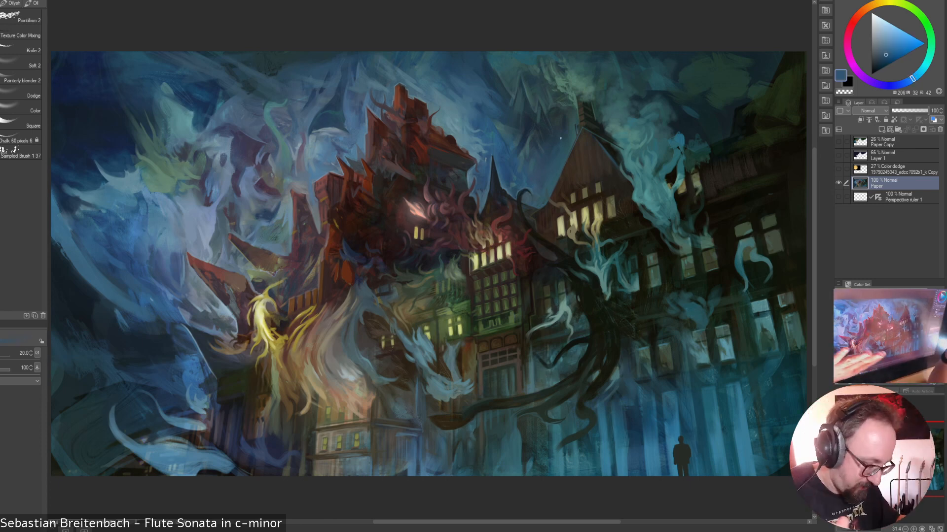
# Touch up the gable roof and chimney area with teal sampled from the smoke and a dark tone from the gable peak
pyautogui.keyDown('alt'); pyautogui.click(651, 197); pyautogui.keyUp('alt')
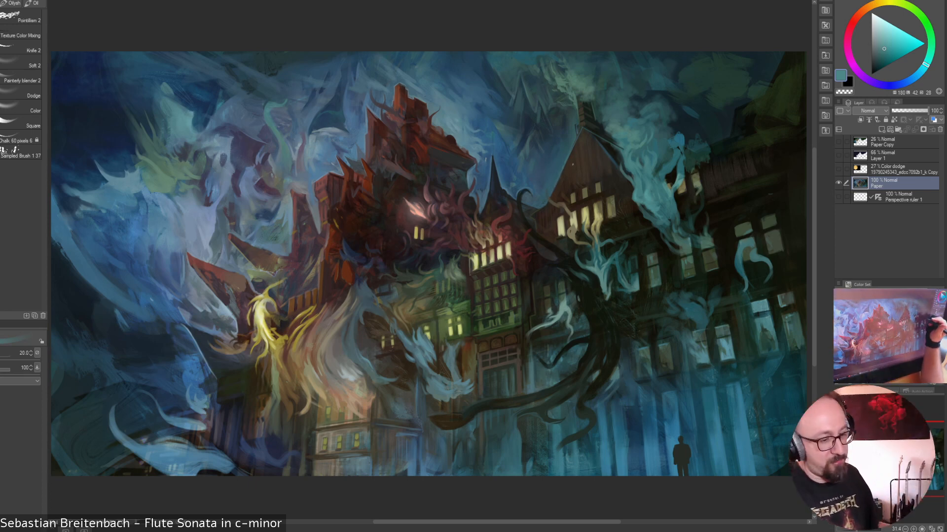
pyautogui.keyDown('alt'); pyautogui.click(580, 138); pyautogui.keyUp('alt')
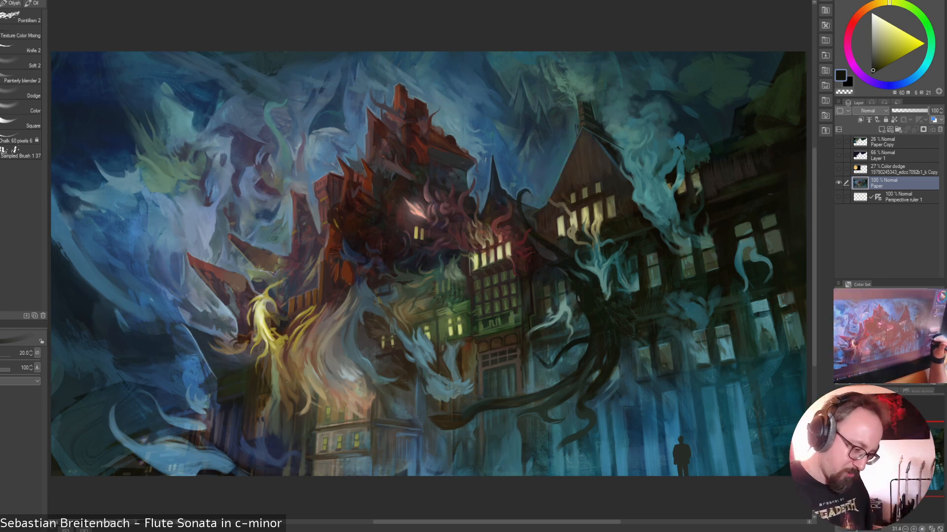
pyautogui.keyDown('alt'); pyautogui.click(554, 81); pyautogui.keyUp('alt')
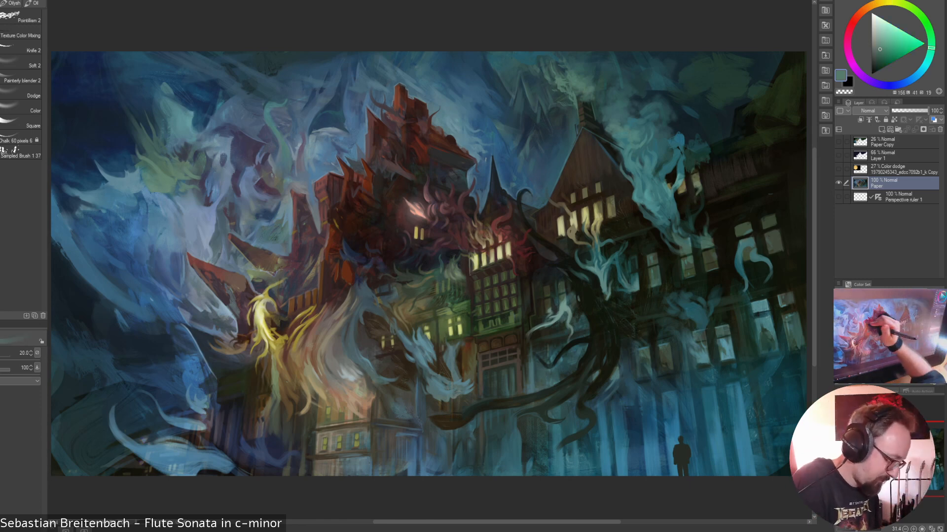
# Refine the narrow castle tower and surrounding sky with sampled purple, red and blue tones, bringing the chalk size down to 15
pyautogui.keyDown('alt'); pyautogui.click(260, 176); pyautogui.keyUp('alt')
pyautogui.keyDown('alt'); pyautogui.click(268, 192); pyautogui.keyUp('alt')
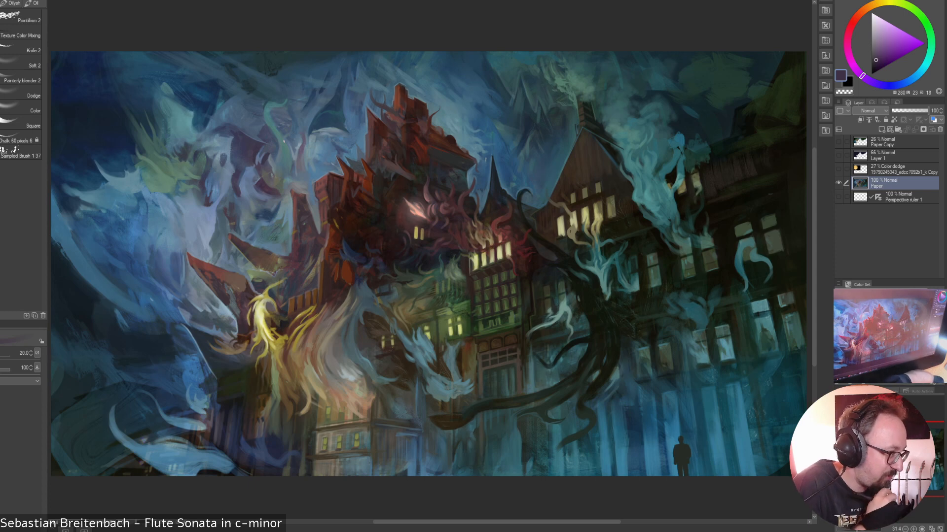
pyautogui.keyDown('alt'); pyautogui.click(319, 191); pyautogui.keyUp('alt')
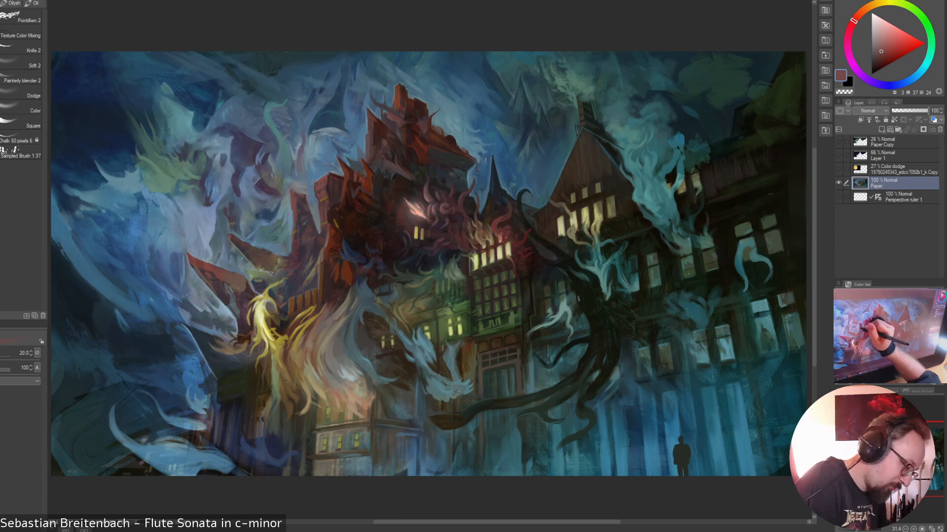
pyautogui.keyDown('alt'); pyautogui.click(300, 179); pyautogui.keyUp('alt')
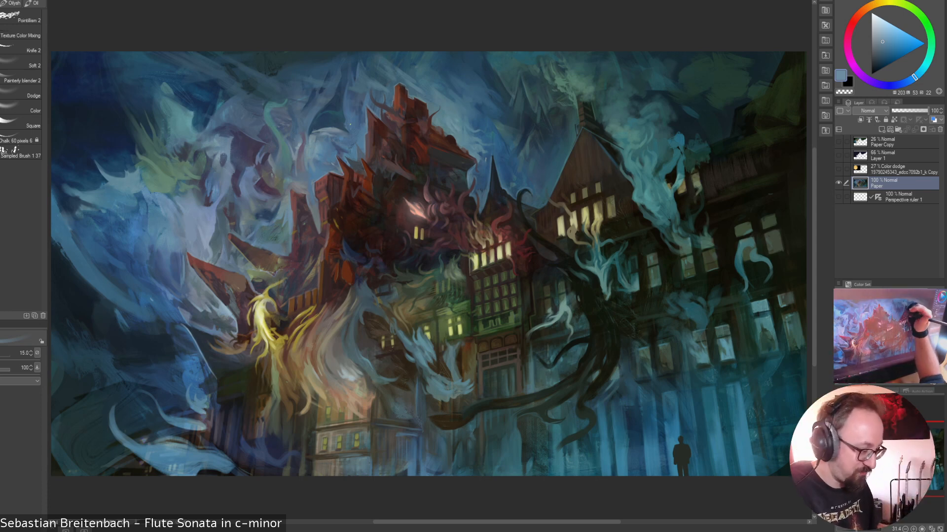
pyautogui.keyDown('alt'); pyautogui.click(341, 143); pyautogui.keyUp('alt')
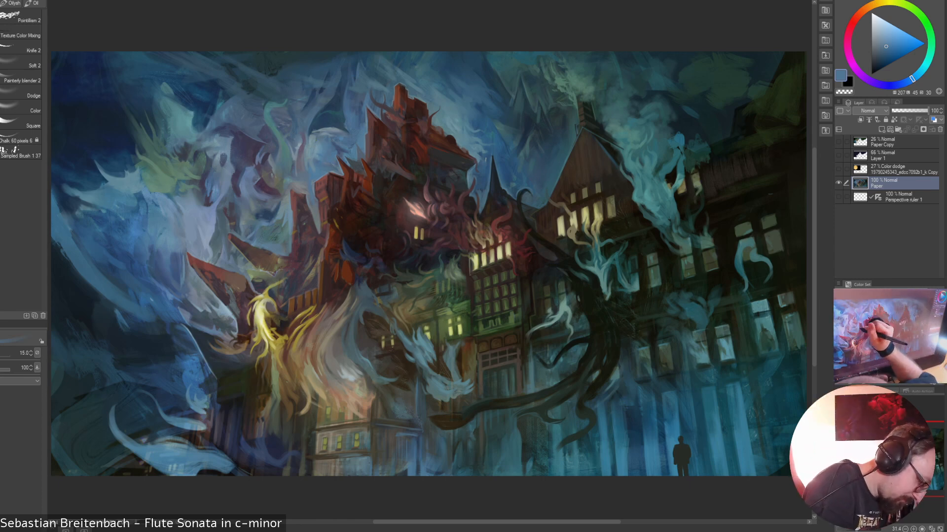
pyautogui.keyDown('alt'); pyautogui.click(276, 228); pyautogui.keyUp('alt')
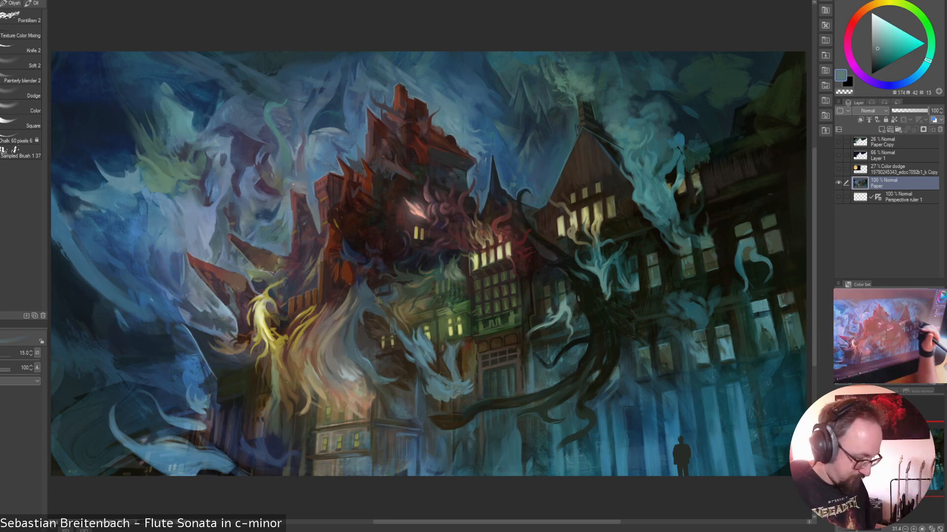
# Refine the lower tip of the pale blue wisp above the hanging bowl with blue and dark tones sampled around it
pyautogui.keyDown('alt'); pyautogui.click(449, 381); pyautogui.keyUp('alt')
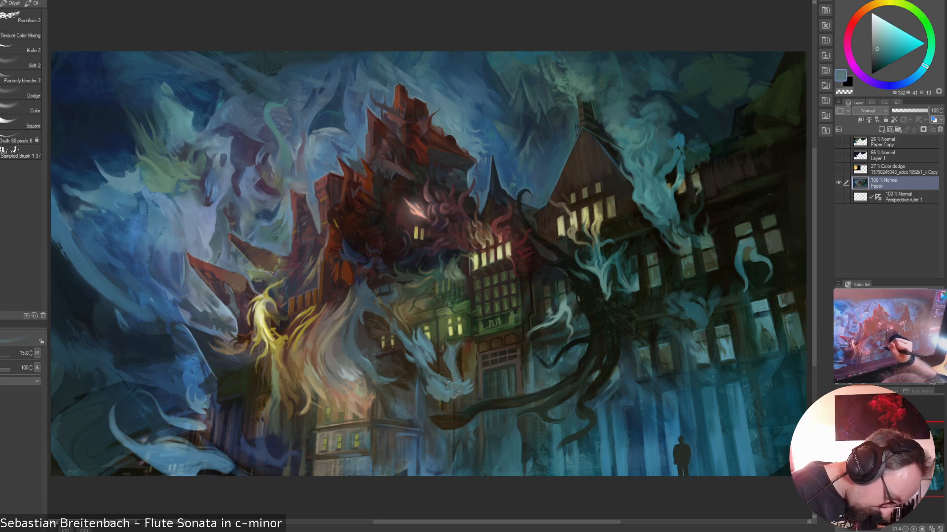
pyautogui.keyDown('alt'); pyautogui.click(452, 396); pyautogui.keyUp('alt')
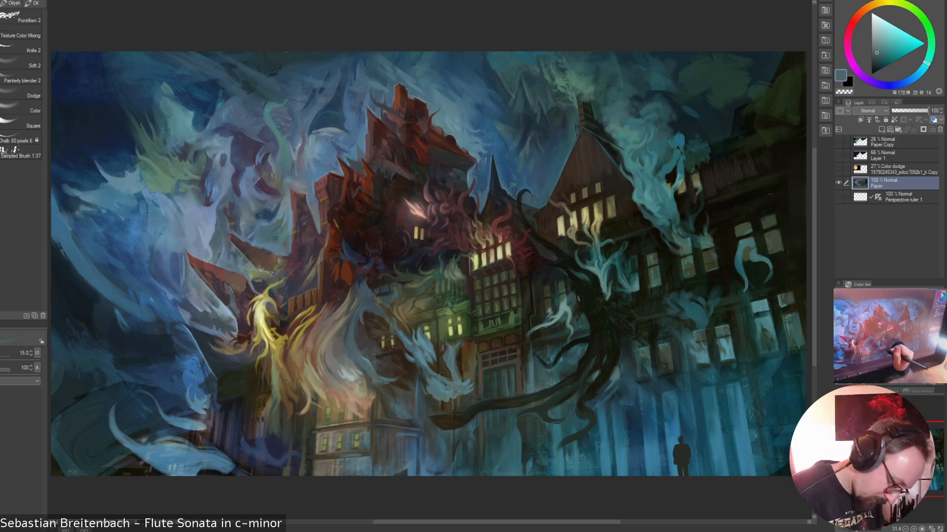
pyautogui.keyDown('alt'); pyautogui.click(459, 397); pyautogui.keyUp('alt')
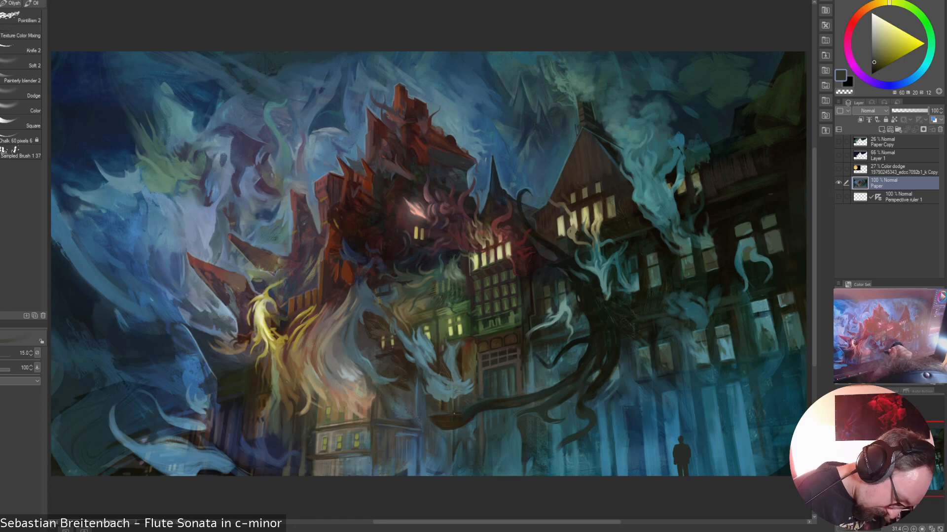
pyautogui.keyDown('alt'); pyautogui.click(454, 396); pyautogui.keyUp('alt')
pyautogui.keyDown('alt'); pyautogui.click(452, 399); pyautogui.keyUp('alt')
pyautogui.keyDown('alt'); pyautogui.click(452, 392); pyautogui.keyUp('alt')
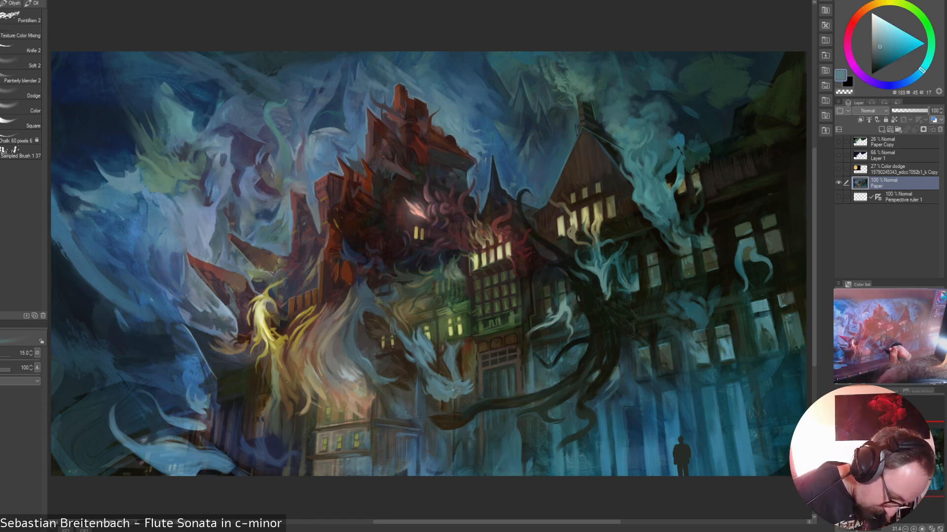
pyautogui.keyDown('alt'); pyautogui.click(450, 391); pyautogui.keyUp('alt')
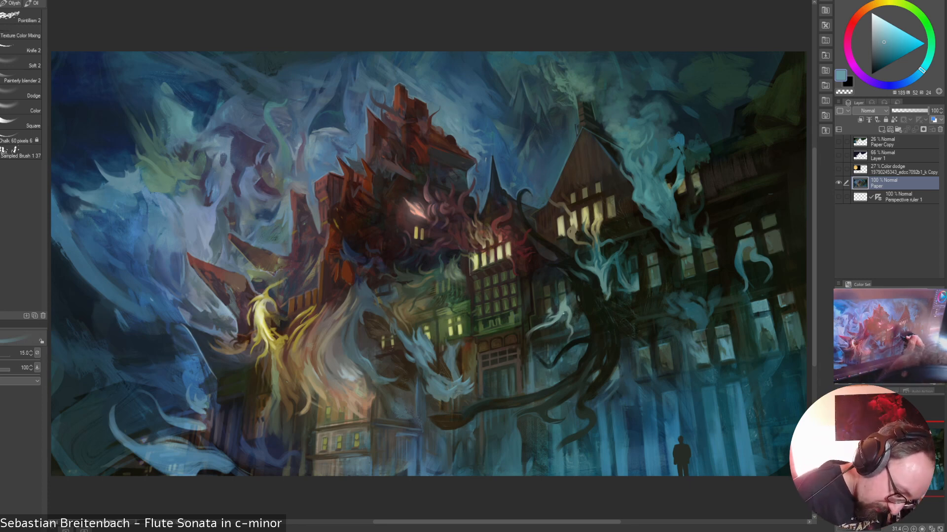
# Brighten the ghostly flame wisp beside the dark tree with lighter, more saturated teals adjusted from a lower window's colour
pyautogui.keyDown('alt'); pyautogui.click(721, 340); pyautogui.keyUp('alt')
pyautogui.click(883, 37)
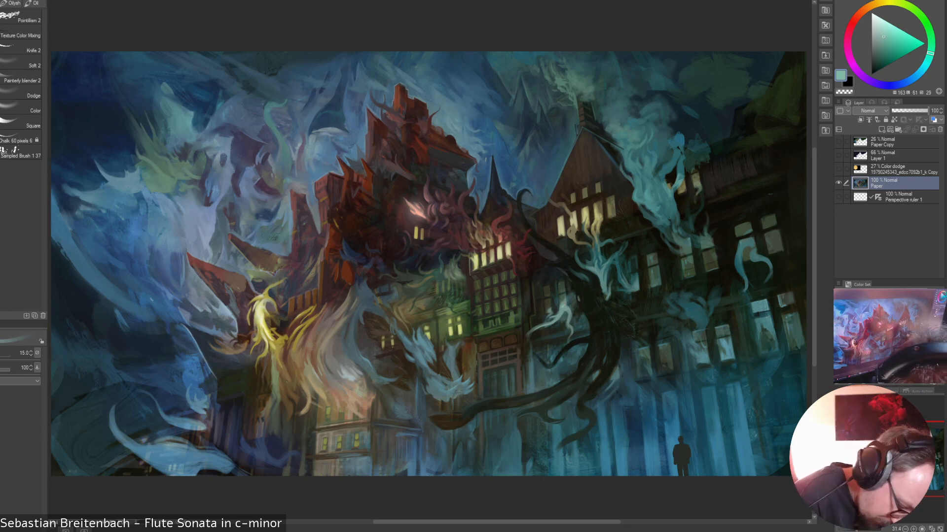
pyautogui.click(888, 35)
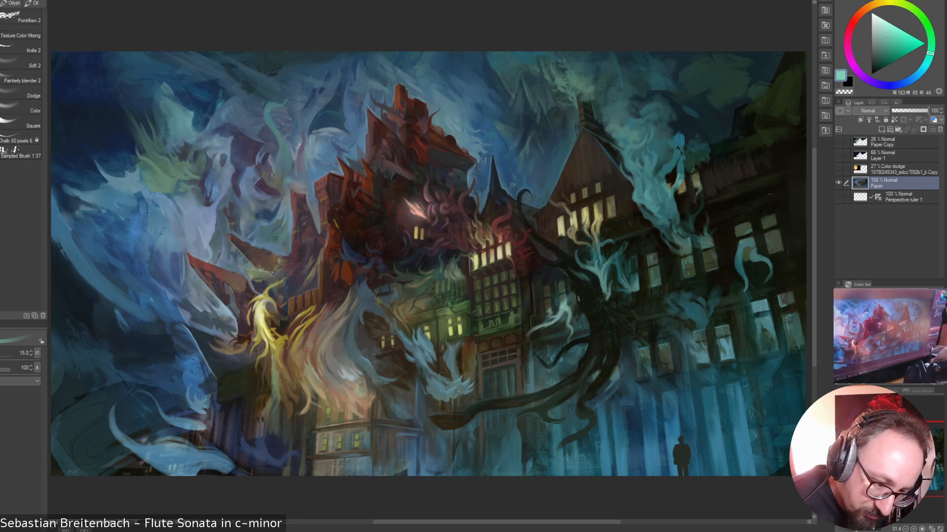
pyautogui.moveTo(888, 34); pyautogui.dragTo(888, 34)
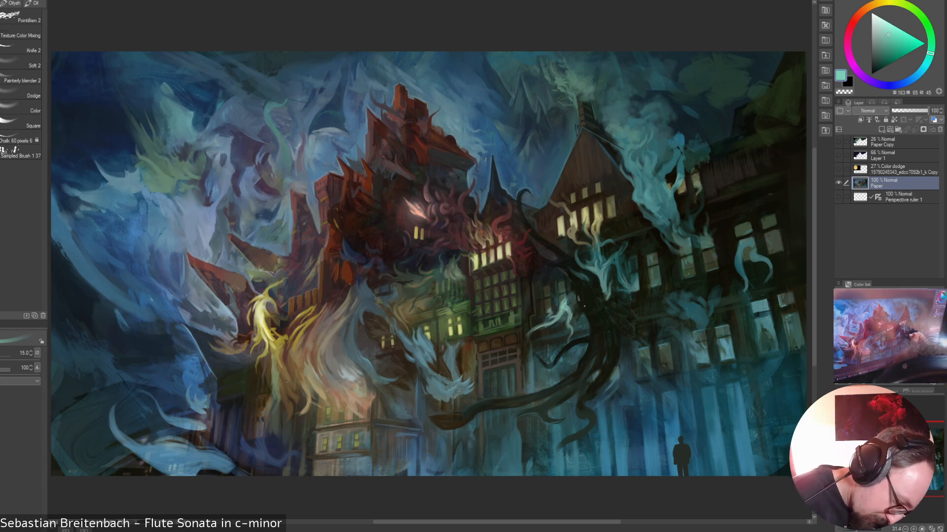
pyautogui.click(882, 38)
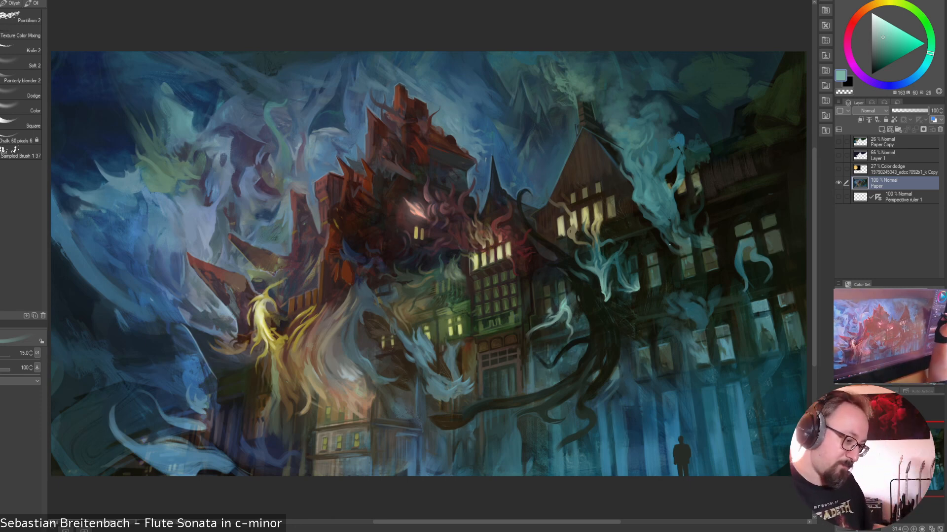
# Soften the flame wisp's upper edge with Painterly blender 2, varying the size from 35 up to 90
pyautogui.keyDown('alt'); pyautogui.click(615, 258); pyautogui.keyUp('alt')
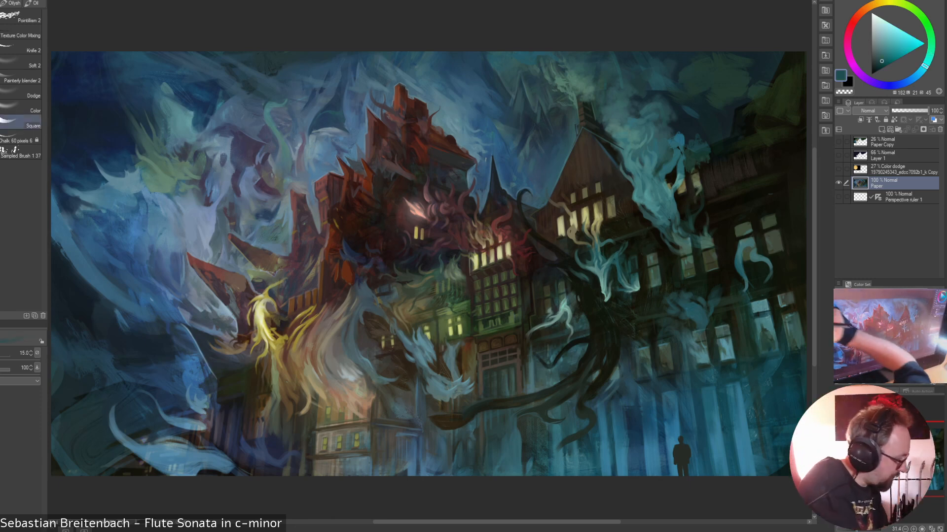
pyautogui.click(22, 81)
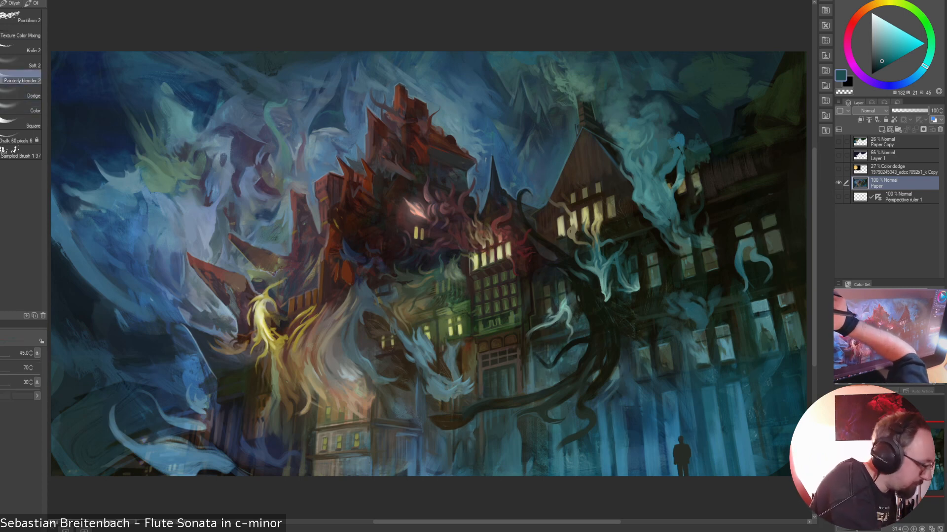
pyautogui.press('[')
pyautogui.press('[')
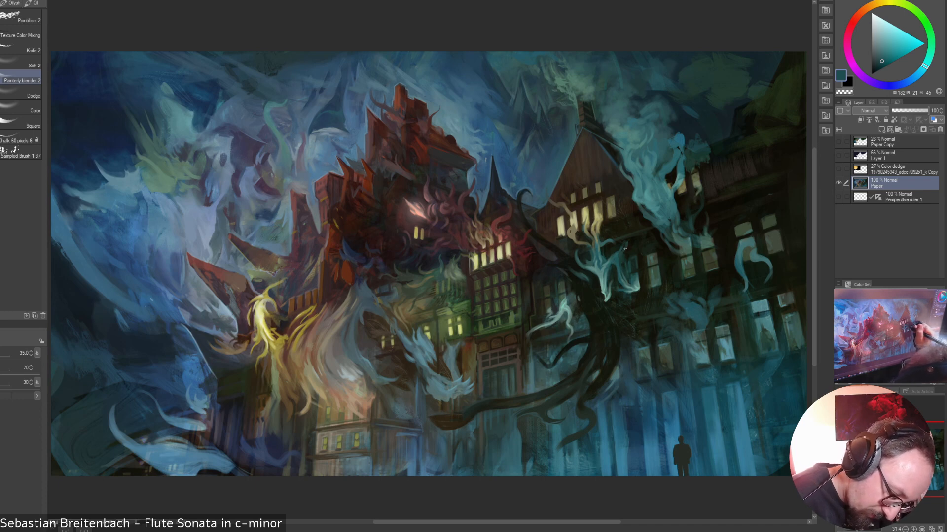
pyautogui.press(']')
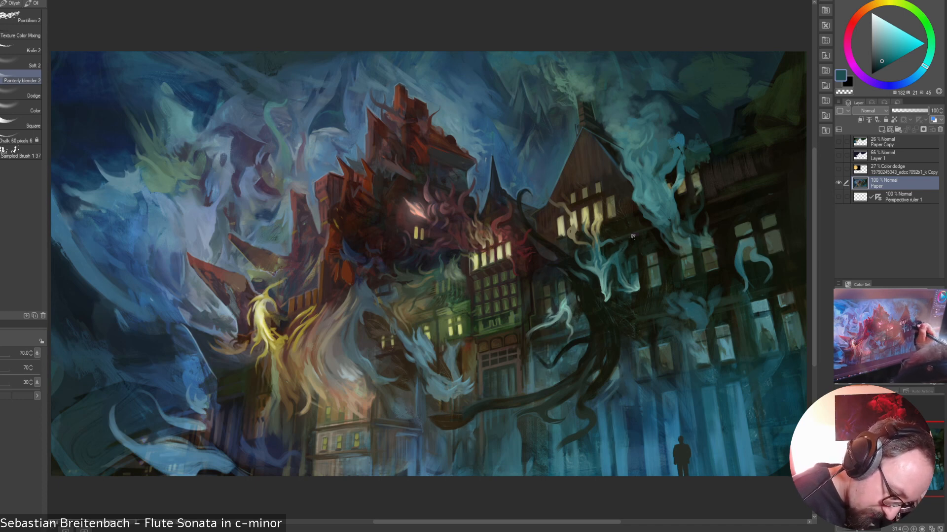
pyautogui.press(']')
pyautogui.press(']')
pyautogui.press(']')
pyautogui.press(']')
pyautogui.press(']')
pyautogui.press(']')
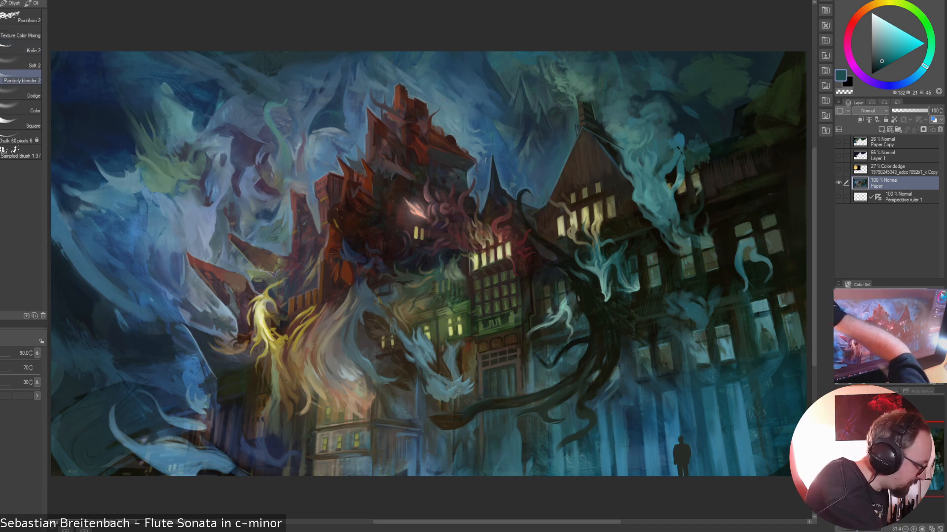
# Paint faint teal chalk haze rising from the flame wisp towards the smoke, using its sampled colour at sizes 35 to 50
pyautogui.click(1, 47)
pyautogui.keyDown('alt'); pyautogui.click(619, 253); pyautogui.keyUp('alt')
pyautogui.press(']')
pyautogui.press(']')
pyautogui.press(']')
pyautogui.press(']')
pyautogui.moveTo(621, 254); pyautogui.dragTo(634, 234)
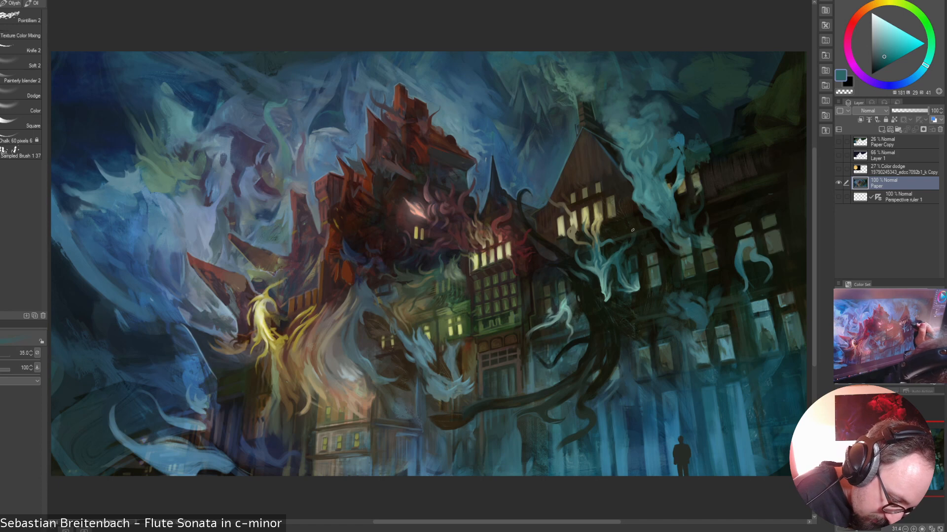
pyautogui.press('[')
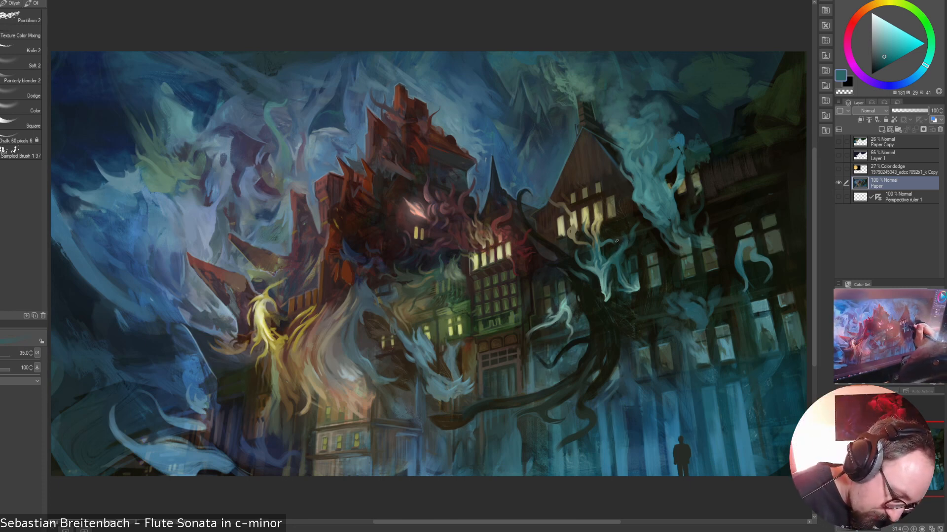
pyautogui.press(']')
pyautogui.press(']')
pyautogui.press(']')
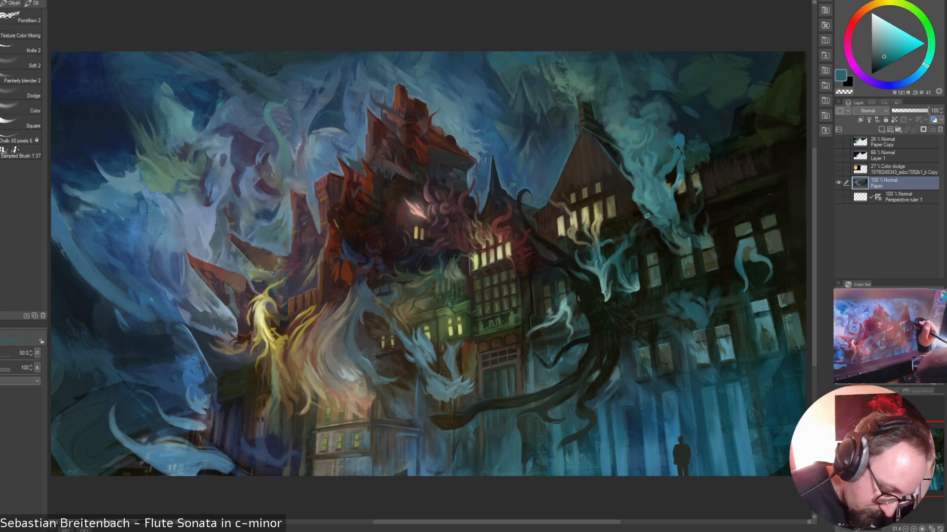
# Rework the haze beside the flame wisp with sampled teals, varying the chalk size up to 70 and down to 40
pyautogui.press('[')
pyautogui.press('[')
pyautogui.press('[')
pyautogui.press(']')
pyautogui.press(']')
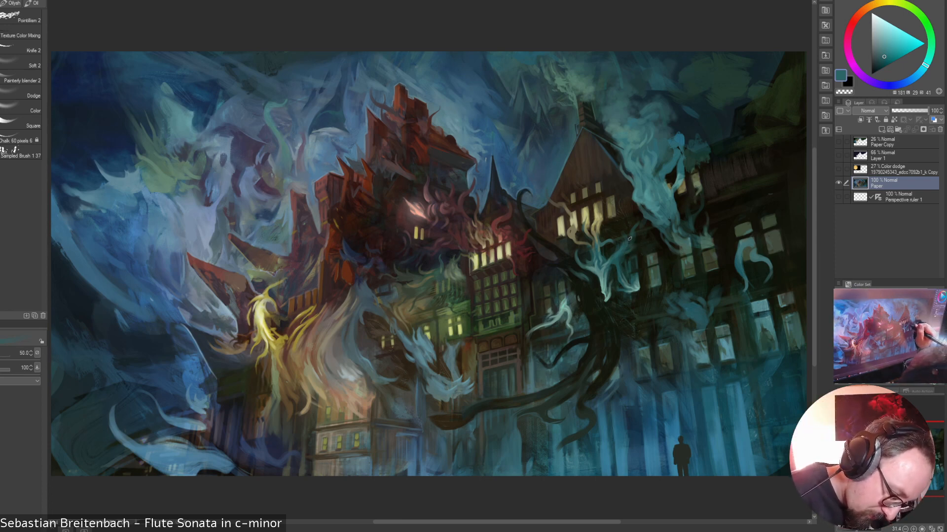
pyautogui.press(']')
pyautogui.press(']')
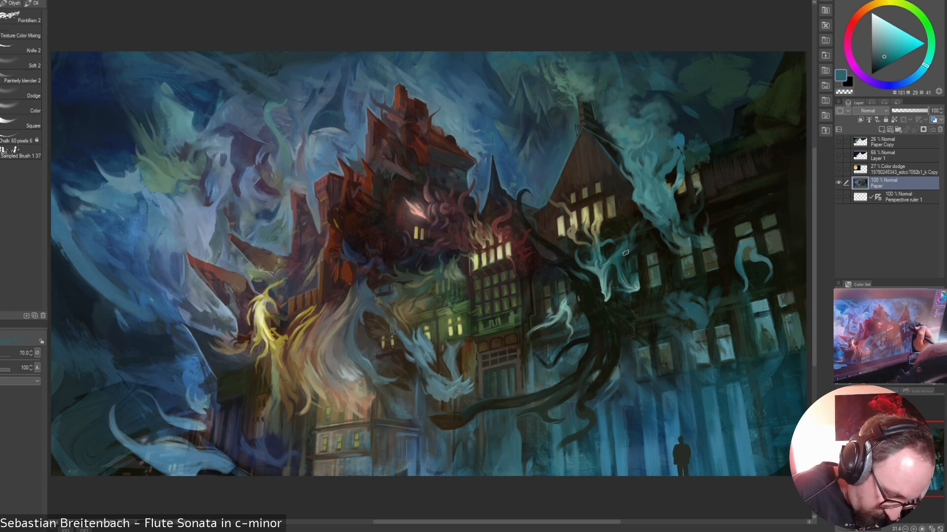
pyautogui.press('[')
pyautogui.press('[')
pyautogui.keyDown('alt'); pyautogui.click(633, 266); pyautogui.keyUp('alt')
pyautogui.press('[')
pyautogui.press('[')
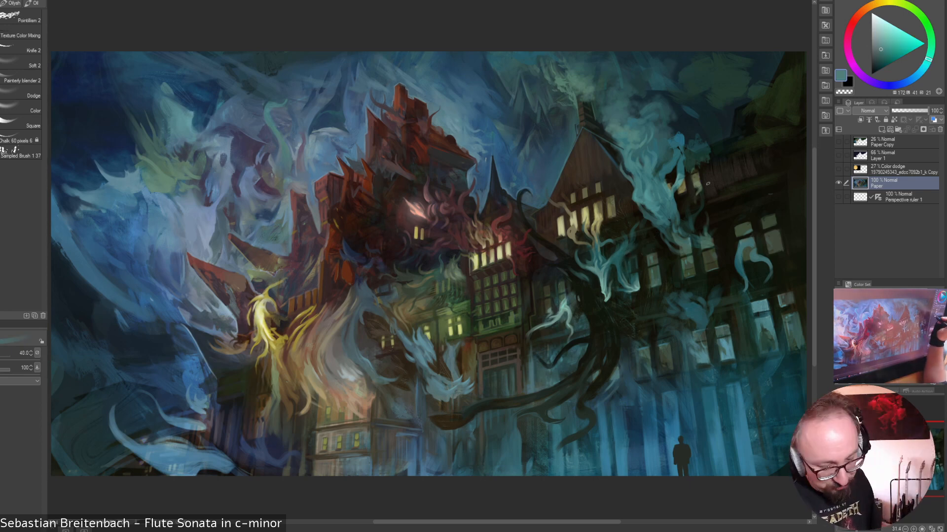
pyautogui.keyDown('alt'); pyautogui.click(616, 251); pyautogui.keyUp('alt')
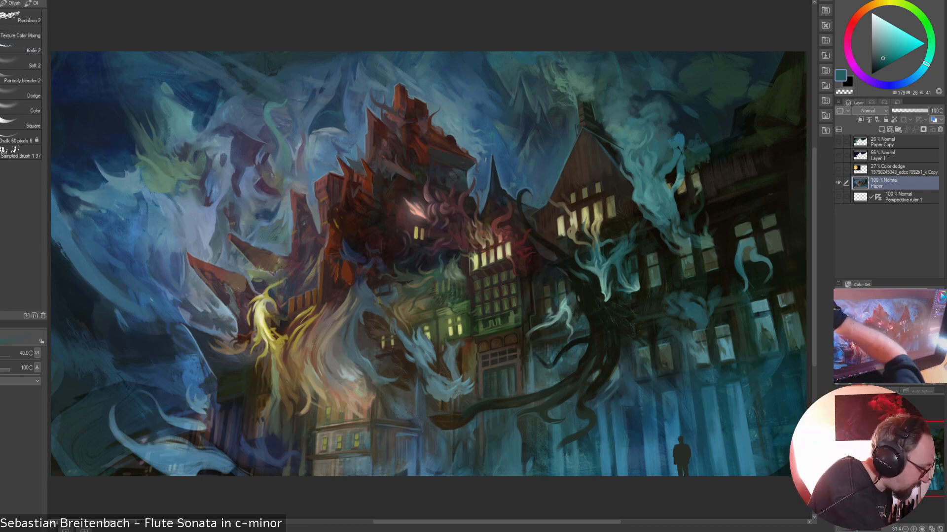
# Blend the haze above the flame wisp into the dark facade with Painterly blender 2 at sizes between 25 and 50
pyautogui.click(21, 77)
pyautogui.press('[')
pyautogui.press('[')
pyautogui.press('[')
pyautogui.press('[')
pyautogui.press('[')
pyautogui.press('[')
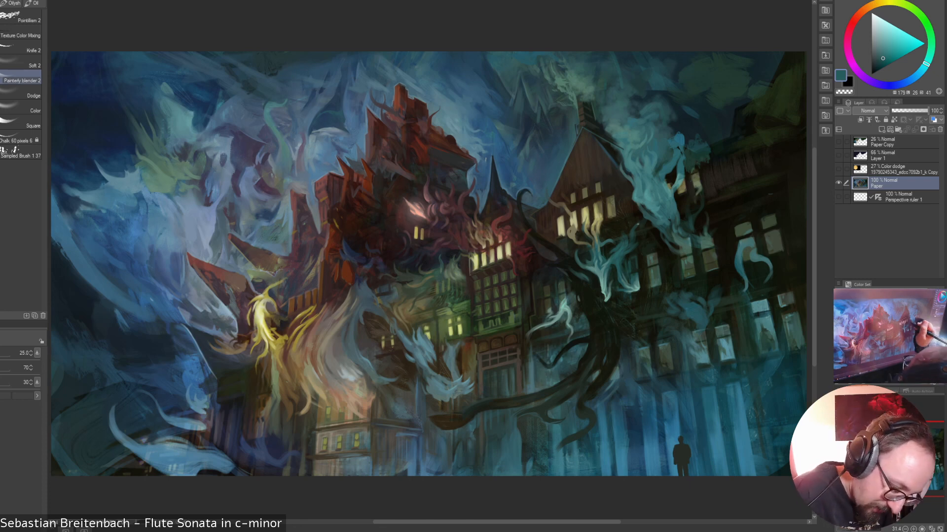
pyautogui.press(']')
pyautogui.press(']')
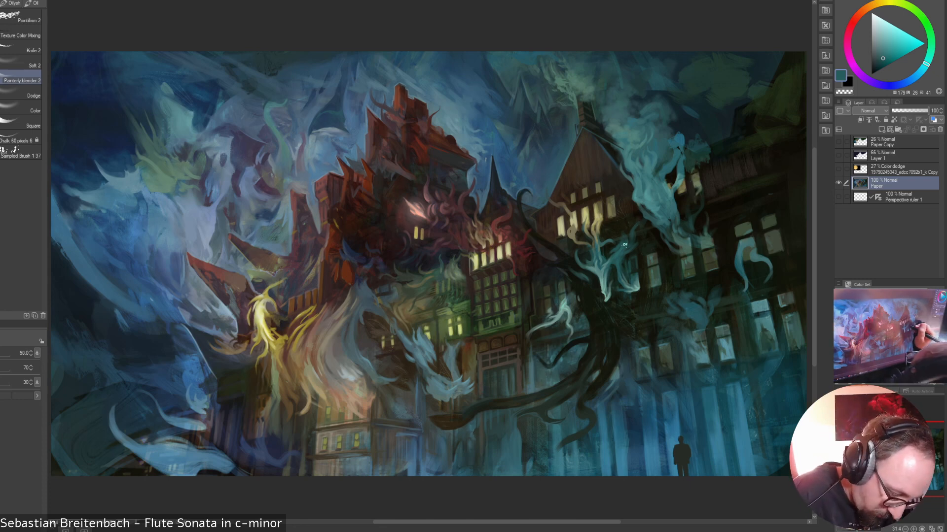
pyautogui.press('[')
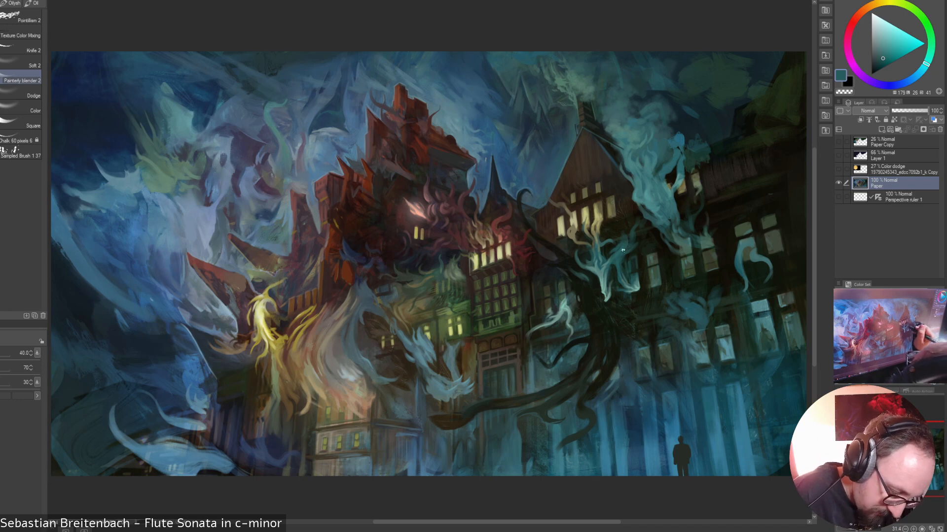
pyautogui.press('[')
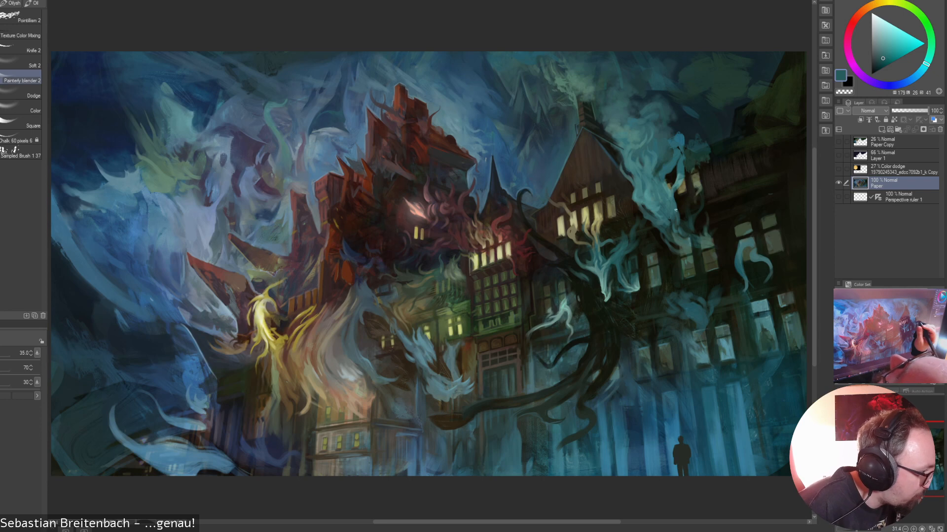
pyautogui.press('[')
pyautogui.press('[')
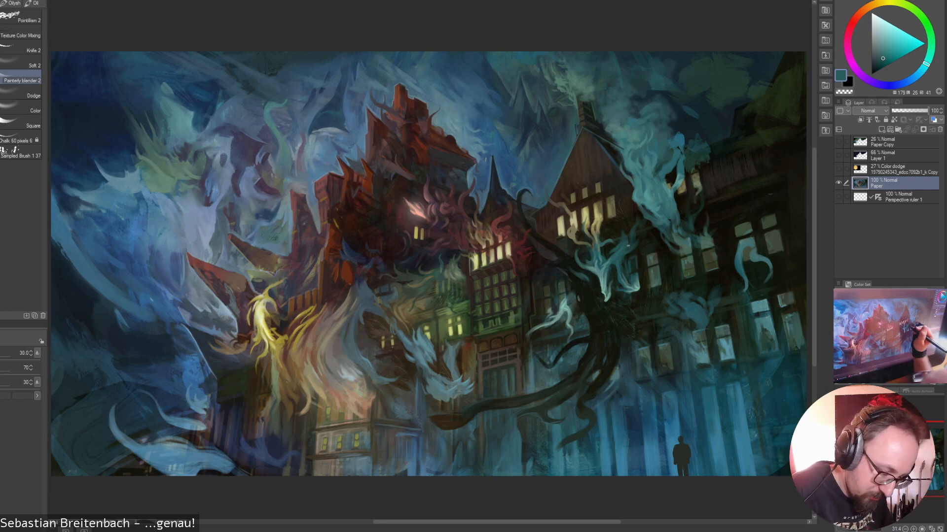
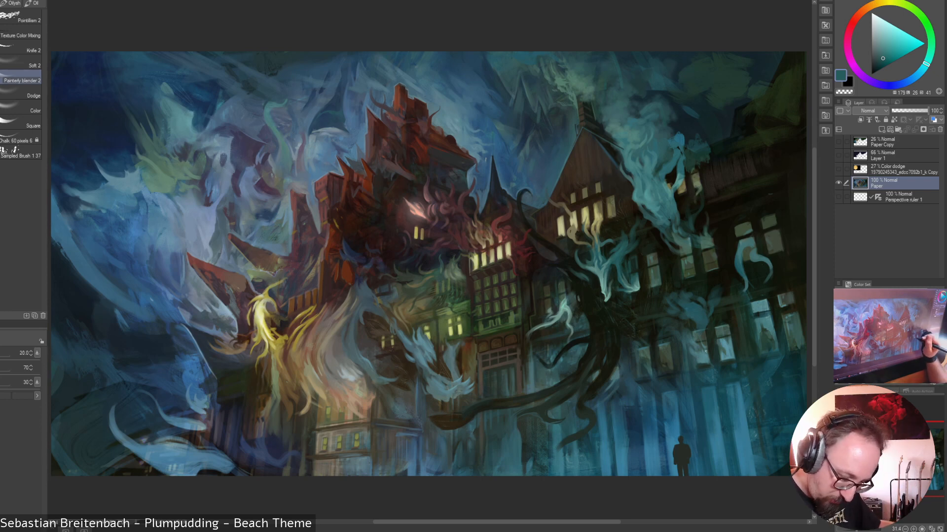
# Soften the lower windows and facade of the large building with Painterly blender 2, varying the size from 20 to 60 and ending at 25
pyautogui.keyDown('alt'); pyautogui.click(700, 359); pyautogui.keyUp('alt')
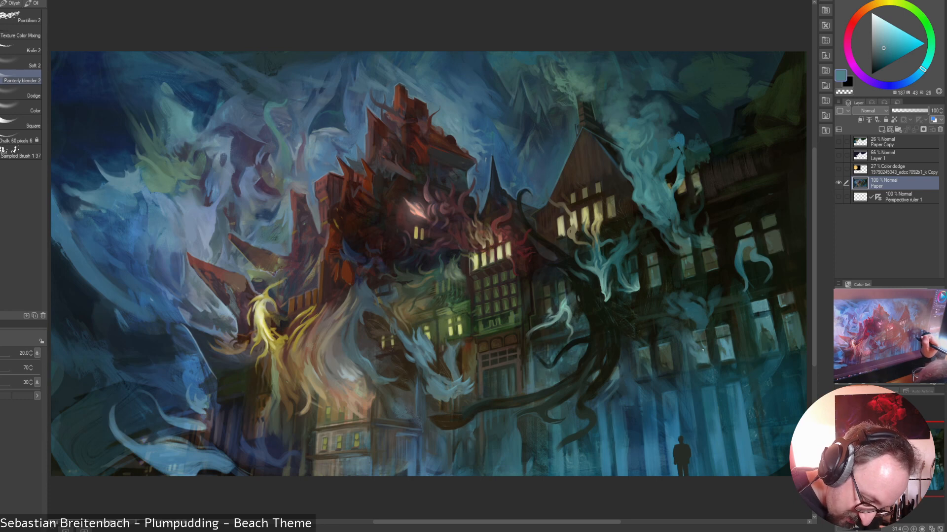
pyautogui.keyDown('alt'); pyautogui.click(716, 338); pyautogui.keyUp('alt')
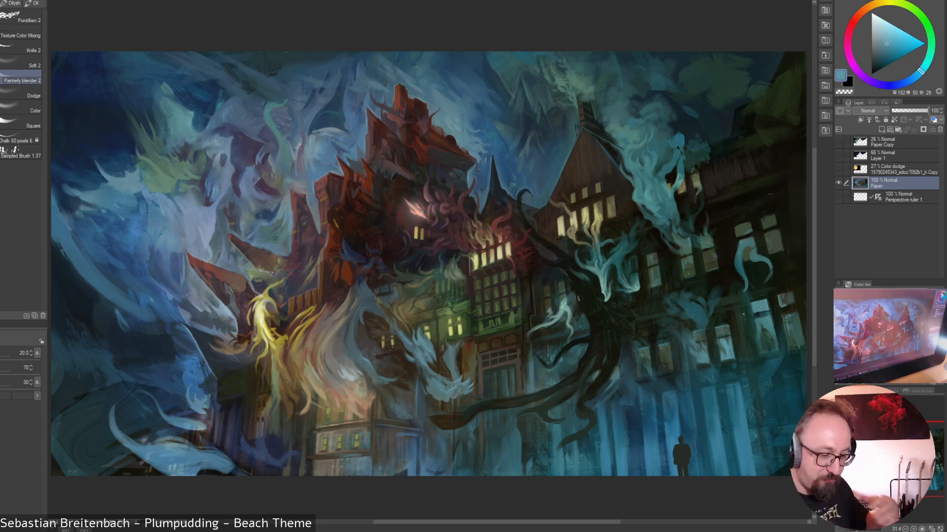
pyautogui.press(']')
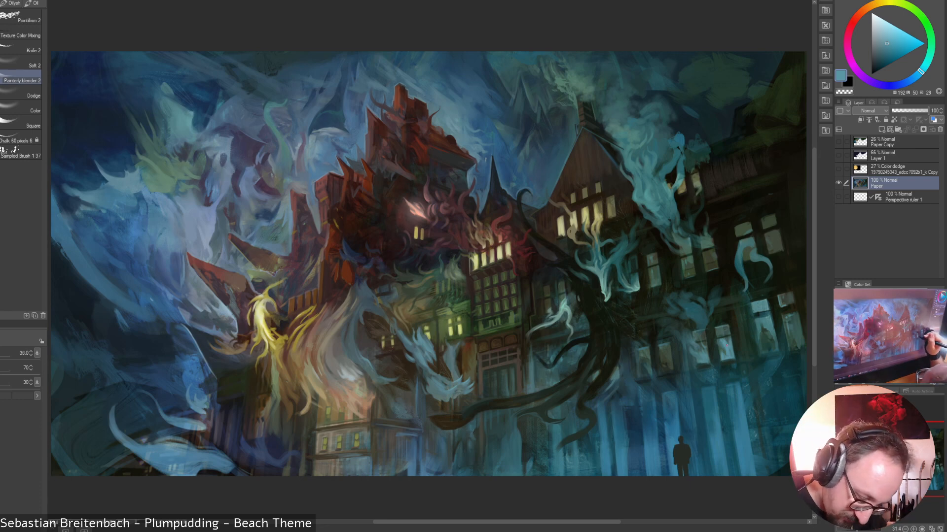
pyautogui.press('[')
pyautogui.press('[')
pyautogui.press('[')
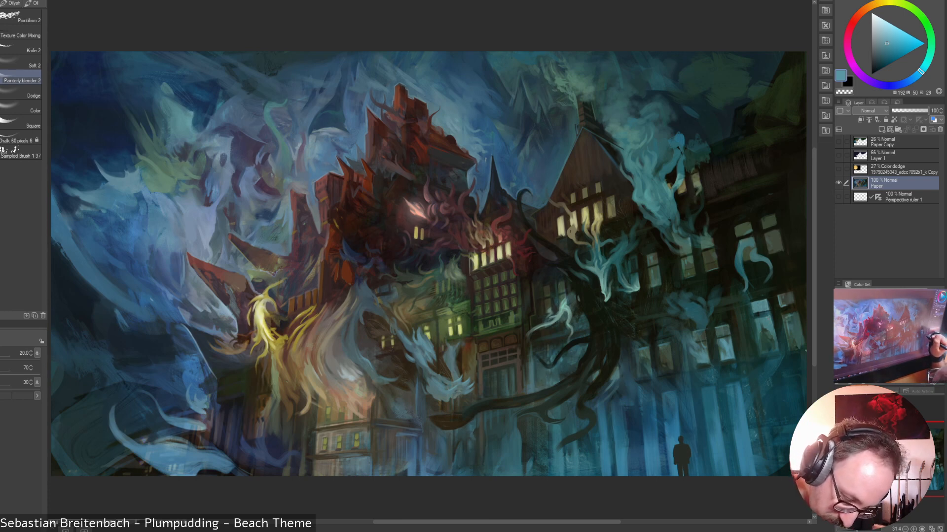
pyautogui.press(']')
pyautogui.press(']')
pyautogui.press(']')
pyautogui.press(']')
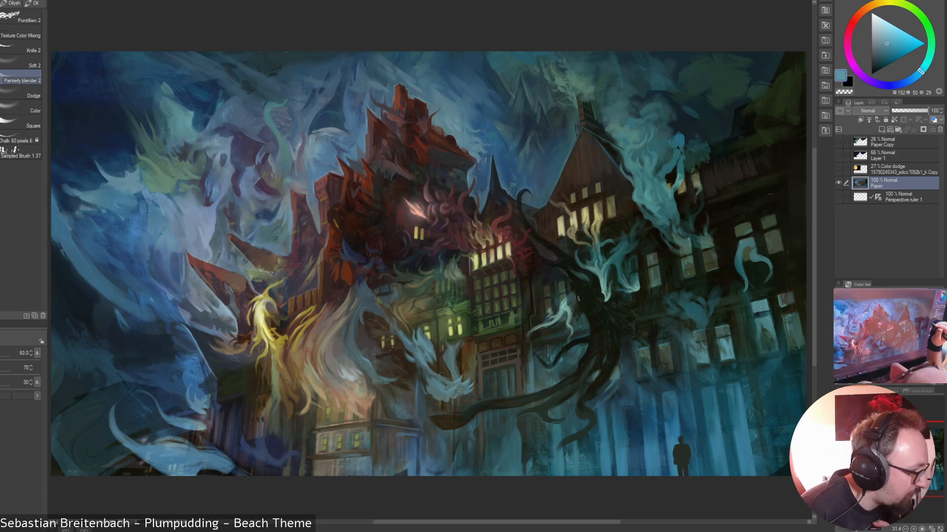
pyautogui.press('[')
pyautogui.press('[')
pyautogui.press('[')
pyautogui.press('[')
pyautogui.press('[')
pyautogui.press('[')
# Switch from the blender to the painting brush at size 17.5 and darken the ledge under the middle pair of lower windows with sampled teals
pyautogui.keyDown('alt'); pyautogui.click(755, 359); pyautogui.keyUp('alt')
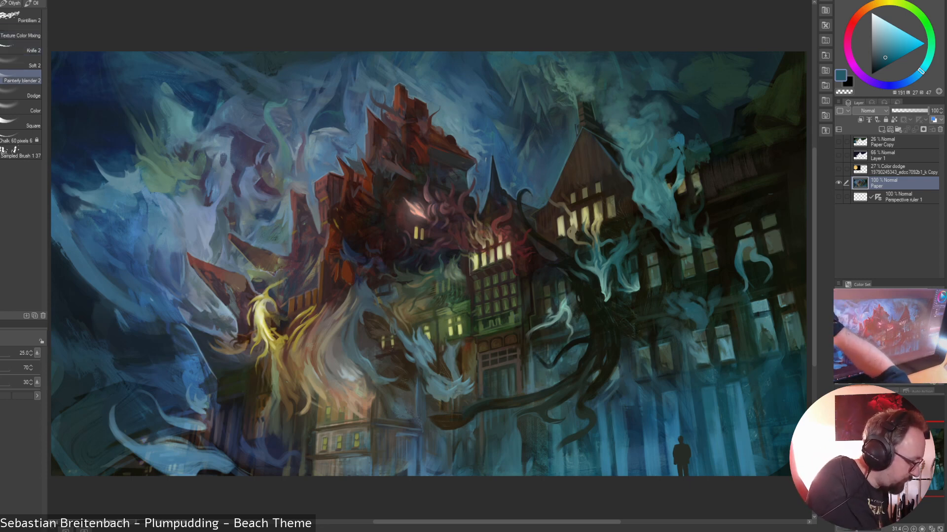
pyautogui.click(2, 46)
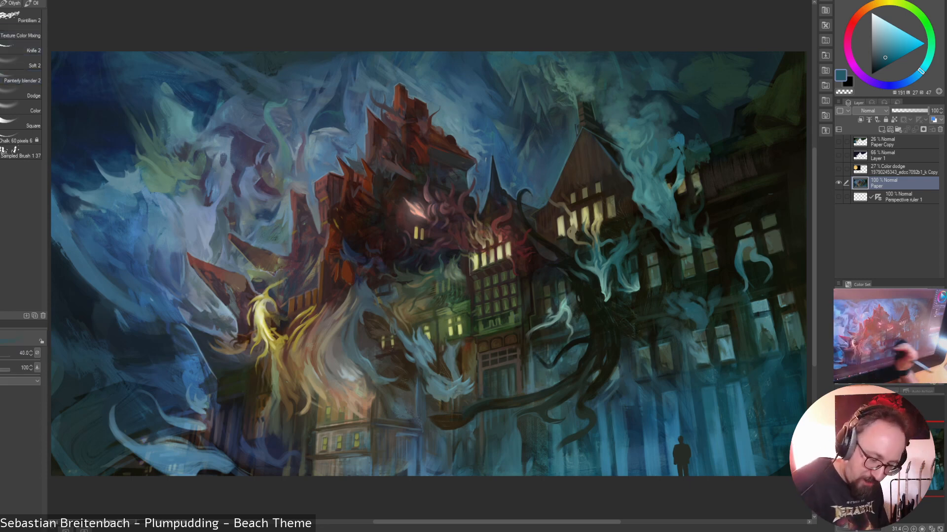
pyautogui.keyDown('alt'); pyautogui.click(702, 365); pyautogui.keyUp('alt')
pyautogui.keyDown('alt'); pyautogui.click(699, 364); pyautogui.keyUp('alt')
pyautogui.keyDown('alt'); pyautogui.click(691, 366); pyautogui.keyUp('alt')
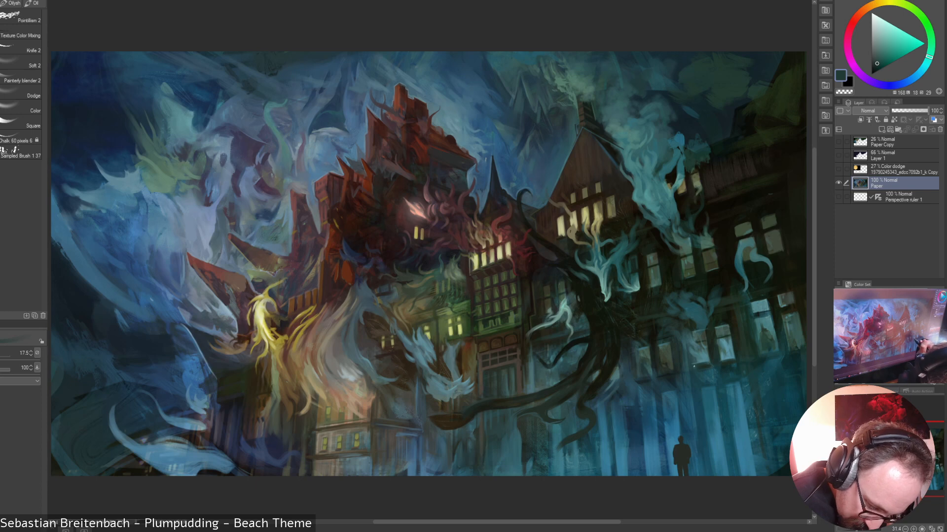
pyautogui.keyDown('alt'); pyautogui.click(730, 360); pyautogui.keyUp('alt')
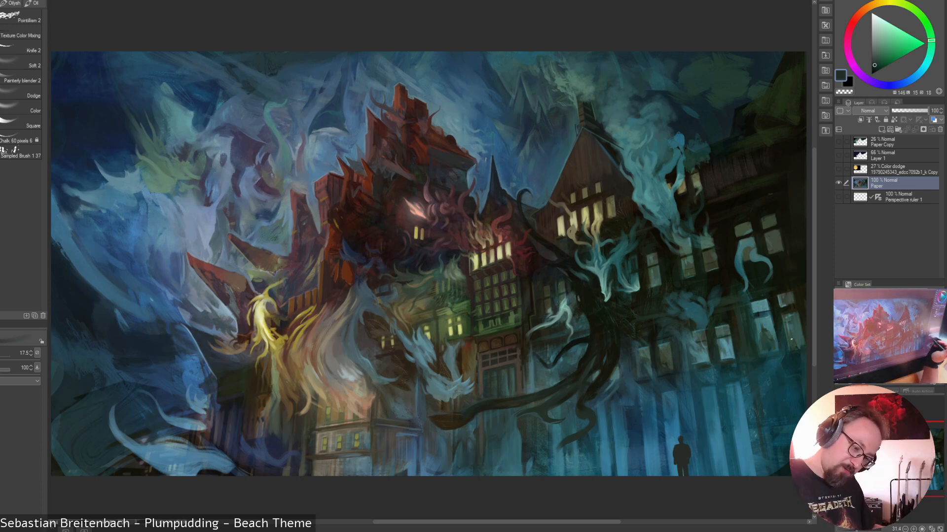
# Work the facade base below the middle lower windows into the blue mist with sampled dark and mid teals at size 17.5
pyautogui.keyDown('alt'); pyautogui.click(696, 369); pyautogui.keyUp('alt')
pyautogui.keyDown('alt'); pyautogui.click(702, 372); pyautogui.keyUp('alt')
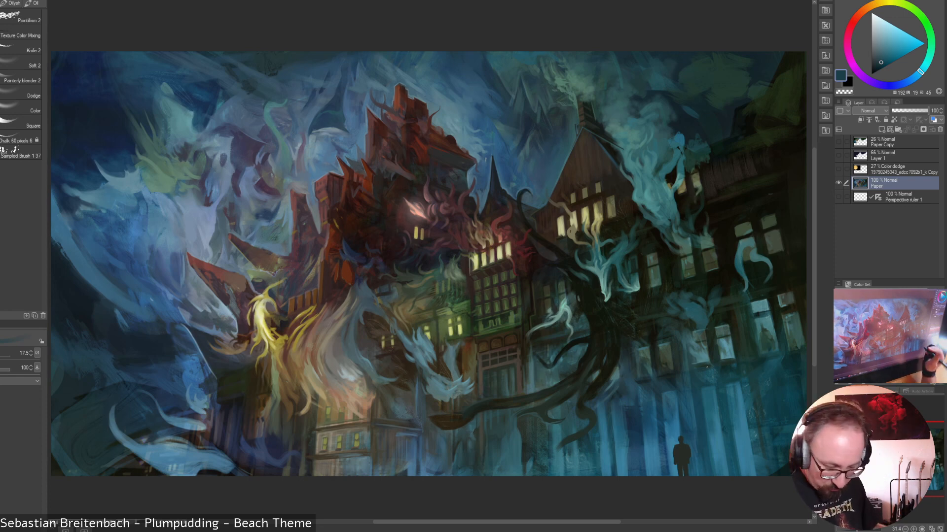
pyautogui.keyDown('alt'); pyautogui.click(701, 372); pyautogui.keyUp('alt')
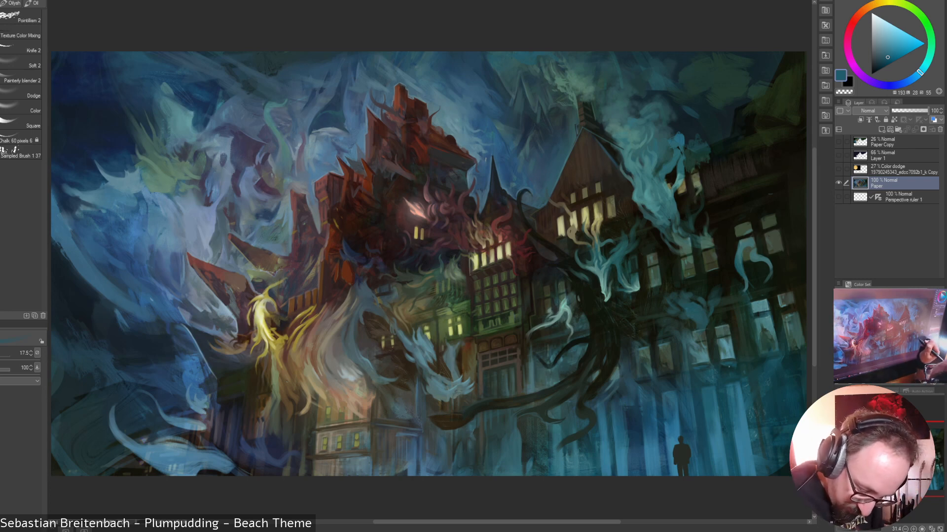
pyautogui.keyDown('alt'); pyautogui.click(729, 366); pyautogui.keyUp('alt')
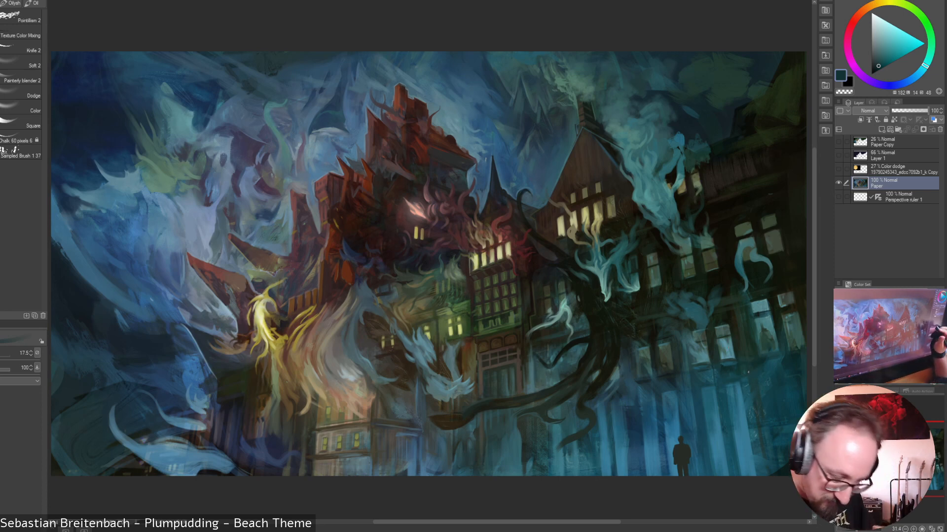
pyautogui.keyDown('alt'); pyautogui.click(712, 382); pyautogui.keyUp('alt')
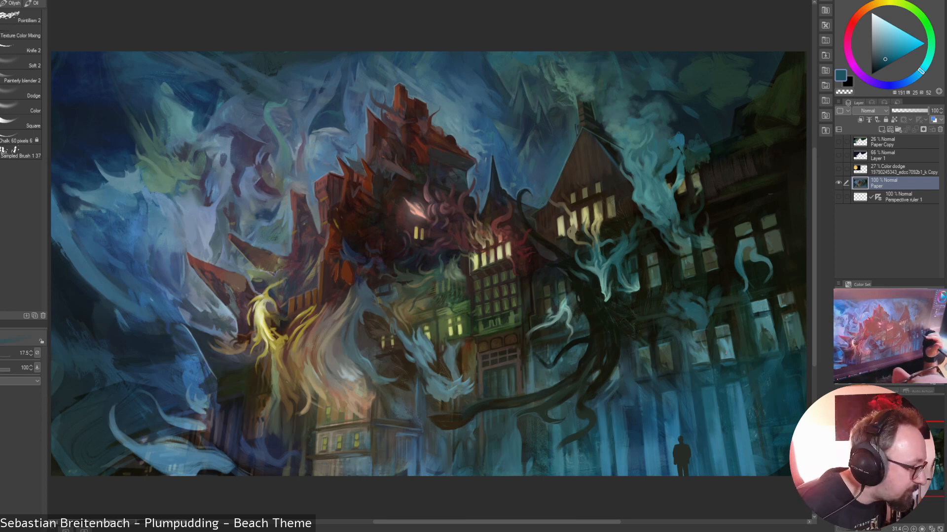
# Touch up the frames and wall around the middle and rightmost lower windows with sampled dark greens and teals
pyautogui.keyDown('alt'); pyautogui.click(714, 346); pyautogui.keyUp('alt')
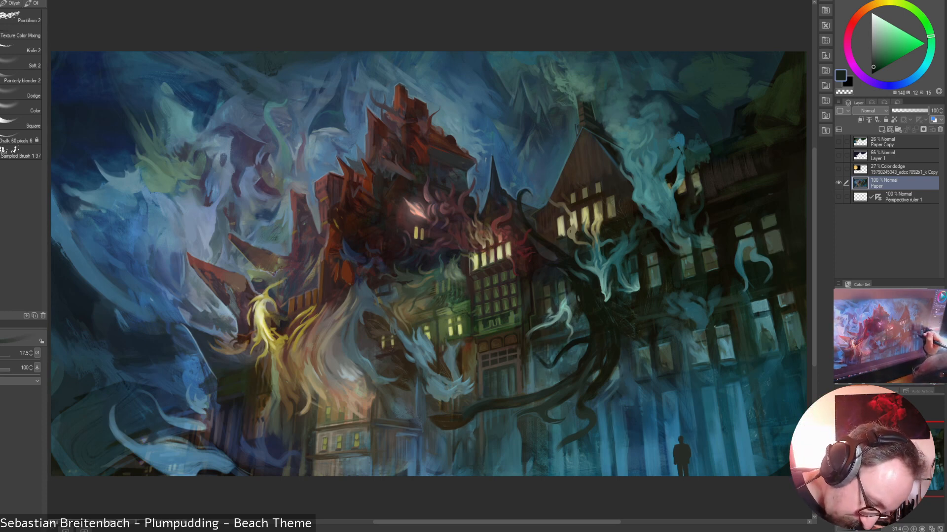
pyautogui.keyDown('alt'); pyautogui.click(718, 358); pyautogui.keyUp('alt')
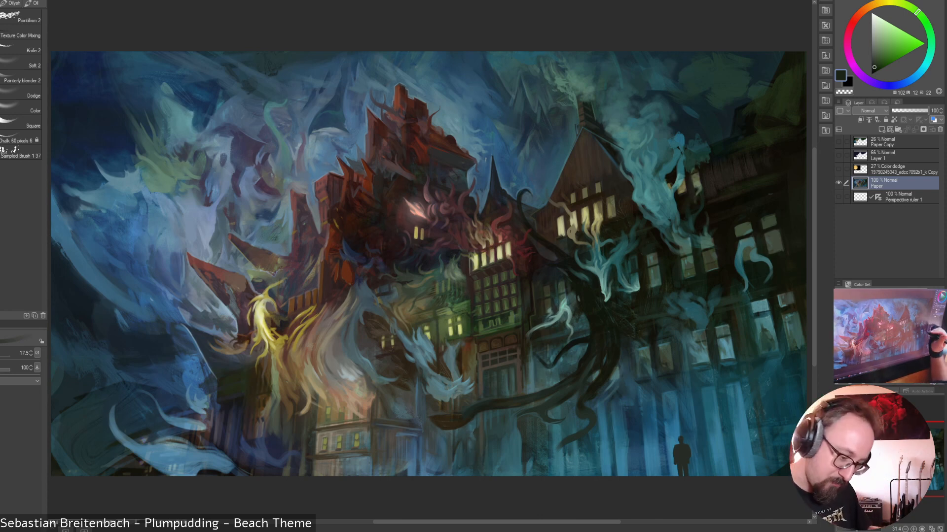
pyautogui.keyDown('alt'); pyautogui.click(721, 291); pyautogui.keyUp('alt')
pyautogui.keyDown('alt'); pyautogui.click(750, 301); pyautogui.keyUp('alt')
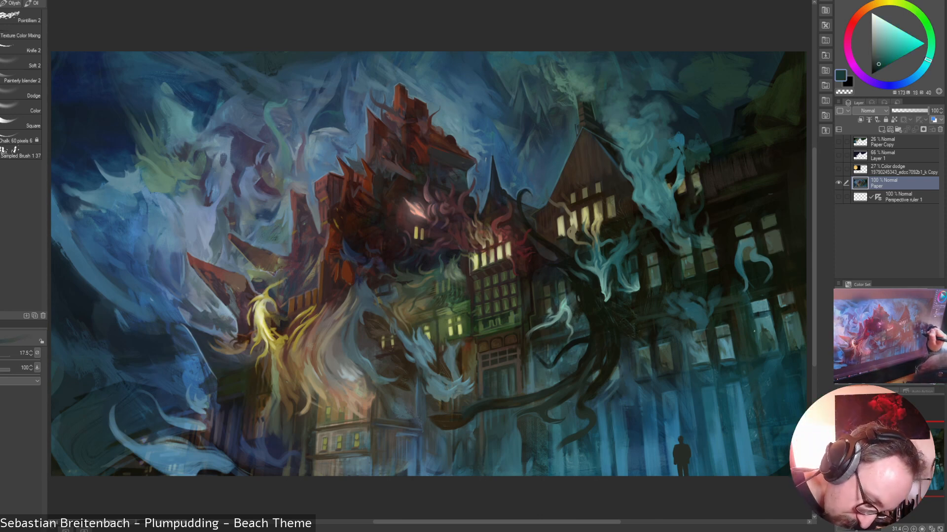
pyautogui.keyDown('alt'); pyautogui.click(753, 300); pyautogui.keyUp('alt')
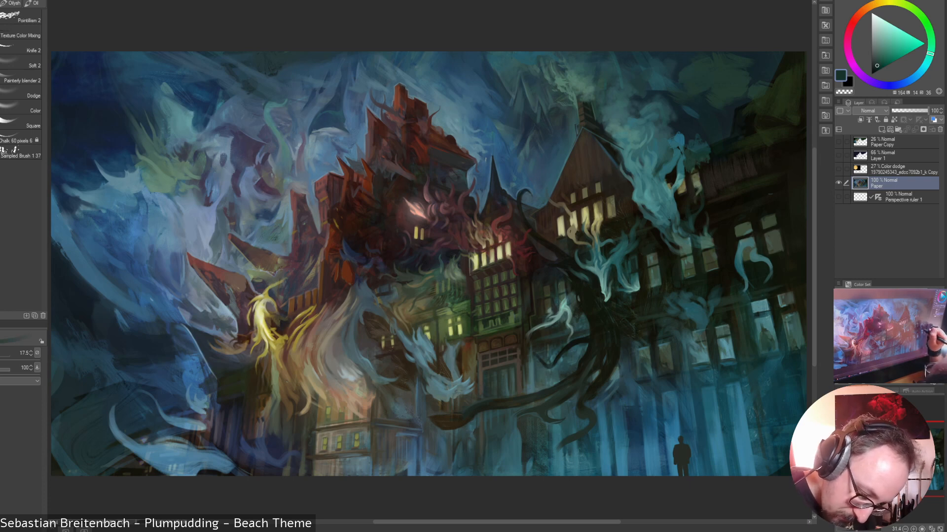
pyautogui.keyDown('alt'); pyautogui.click(710, 367); pyautogui.keyUp('alt')
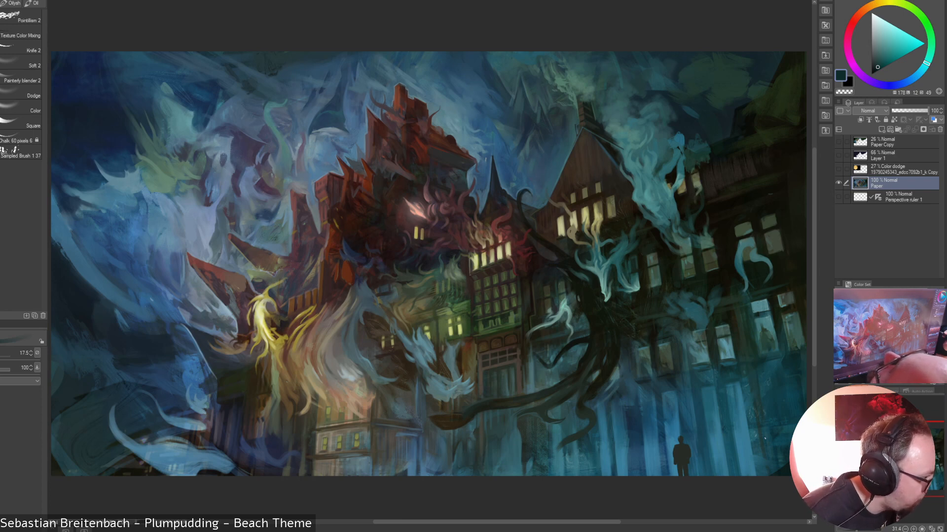
# Refine the sill and wall directly below the rightmost lower windows with sampled dark blue-teals at size 17.5
pyautogui.keyDown('alt'); pyautogui.click(756, 375); pyautogui.keyUp('alt')
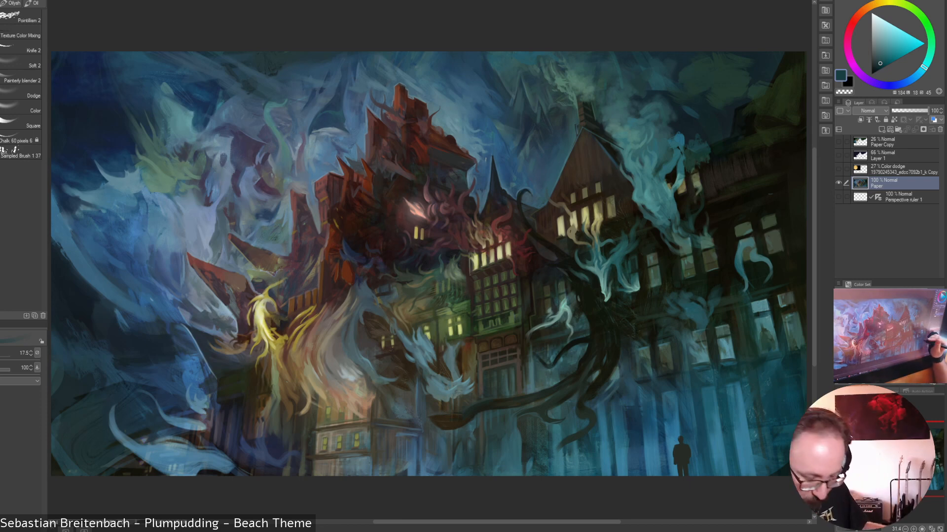
pyautogui.keyDown('alt'); pyautogui.click(762, 369); pyautogui.keyUp('alt')
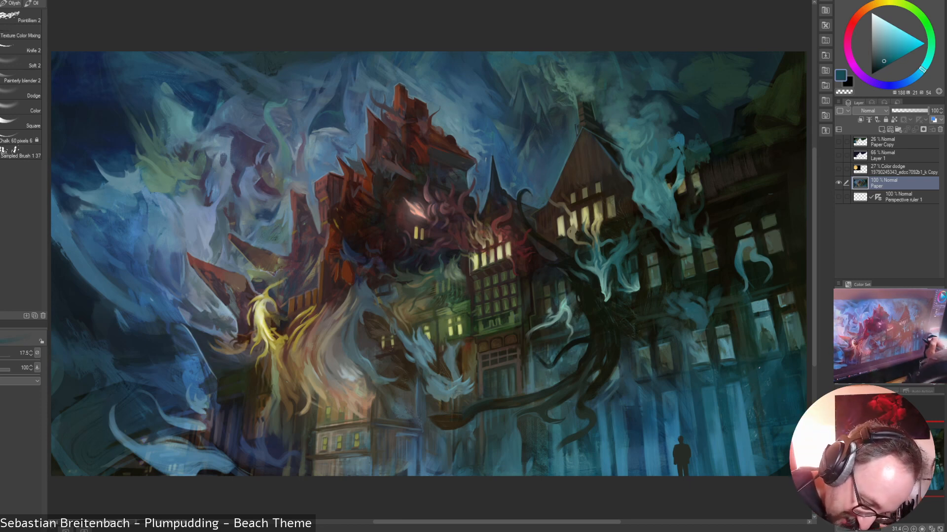
pyautogui.keyDown('alt'); pyautogui.click(781, 360); pyautogui.keyUp('alt')
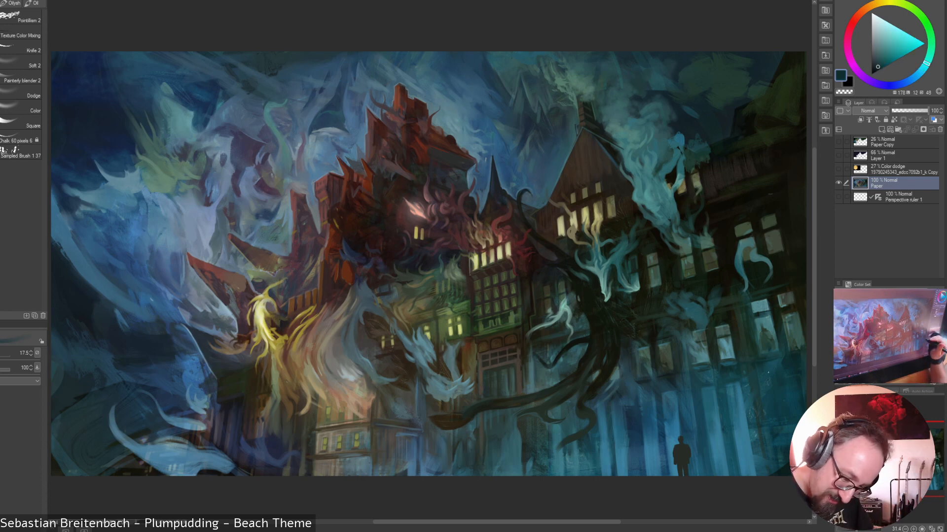
pyautogui.keyDown('alt'); pyautogui.click(758, 365); pyautogui.keyUp('alt')
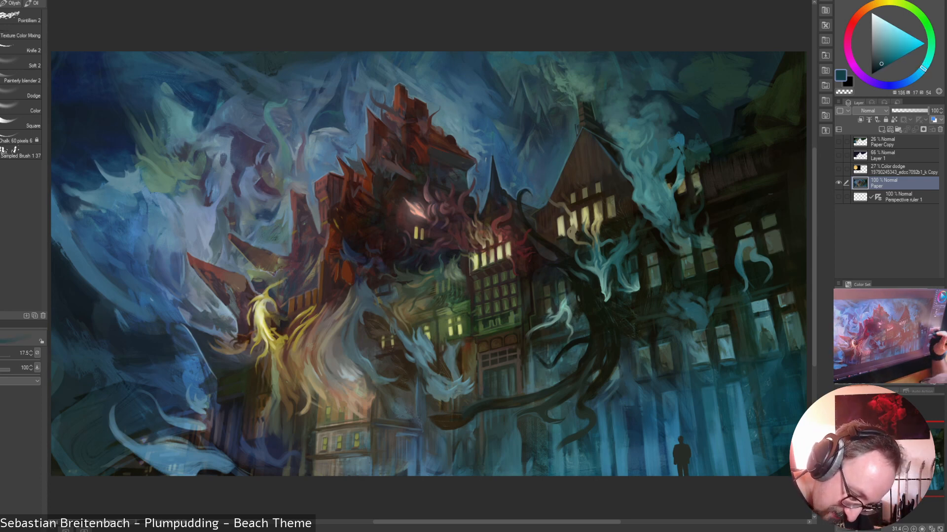
pyautogui.keyDown('alt'); pyautogui.click(773, 385); pyautogui.keyUp('alt')
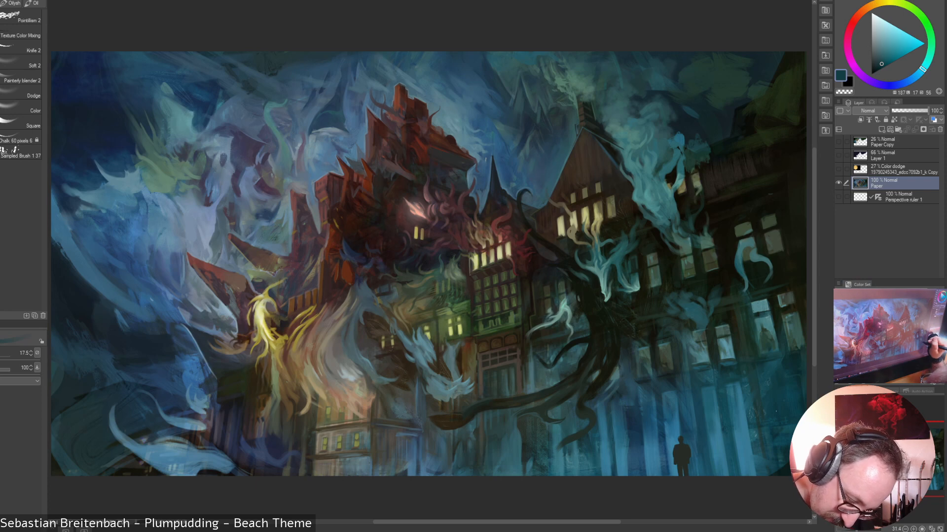
pyautogui.keyDown('alt'); pyautogui.click(771, 379); pyautogui.keyUp('alt')
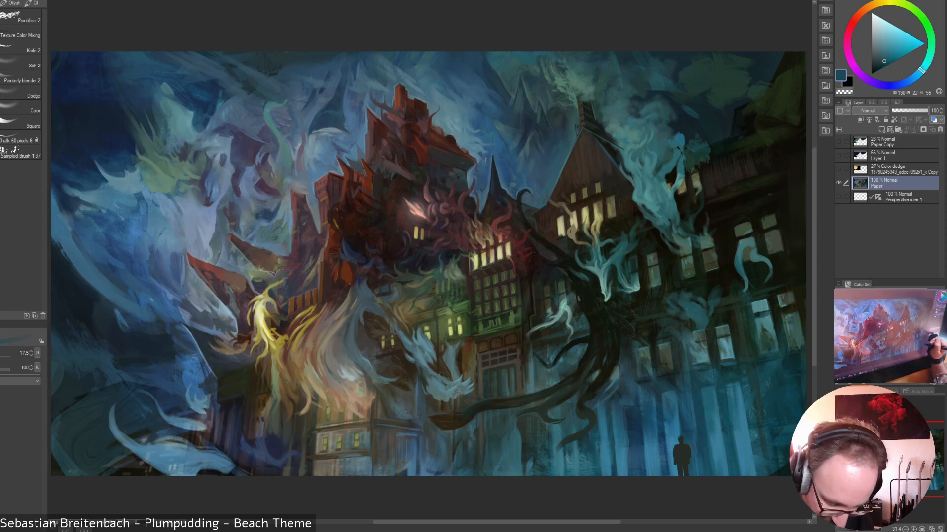
# Merge the wall beneath the rightmost lower windows with the street mist, alternating sampled dark teal and lighter blue
pyautogui.keyDown('alt'); pyautogui.click(745, 340); pyautogui.keyUp('alt')
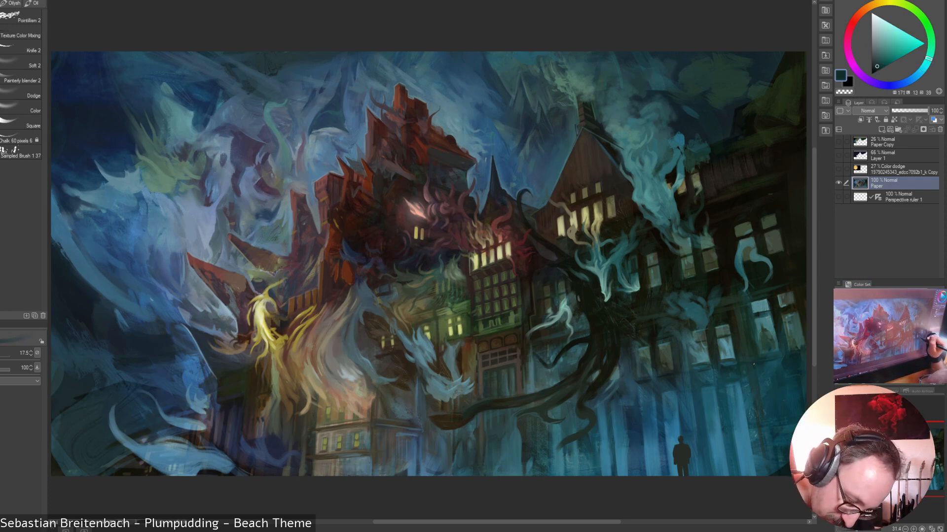
pyautogui.keyDown('alt'); pyautogui.click(747, 376); pyautogui.keyUp('alt')
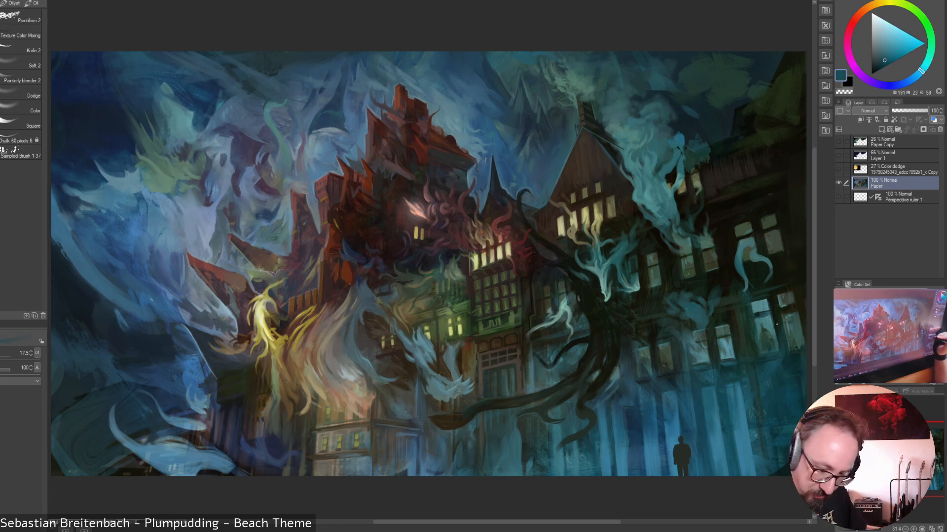
pyautogui.keyDown('alt'); pyautogui.click(752, 407); pyautogui.keyUp('alt')
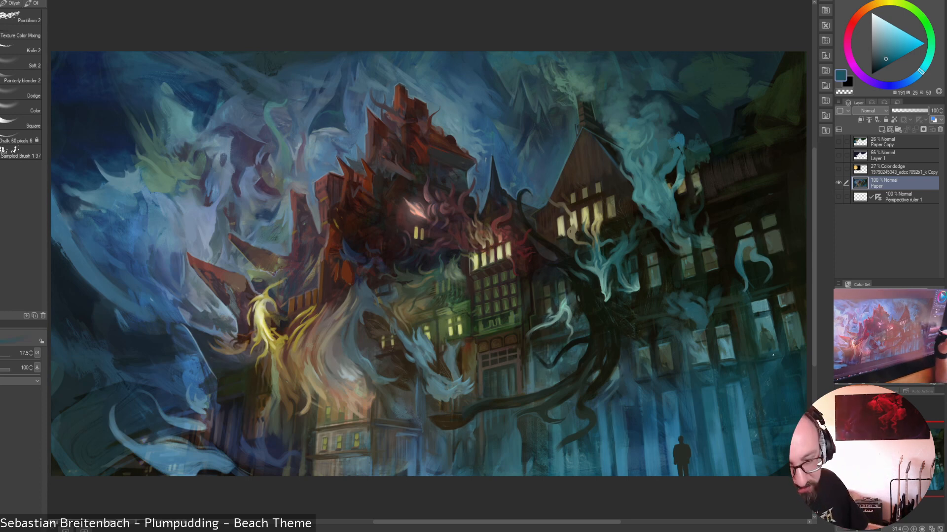
pyautogui.keyDown('alt'); pyautogui.click(742, 386); pyautogui.keyUp('alt')
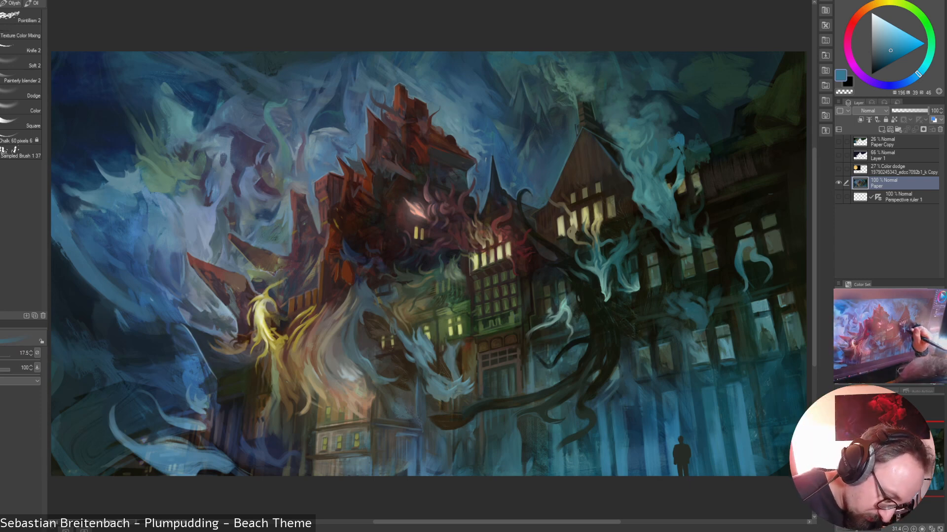
# Touch up the leftmost lower window beside the dark tentacle with sampled grey-teal and near-black tones at size 17.5
pyautogui.keyDown('alt'); pyautogui.click(637, 290); pyautogui.keyUp('alt')
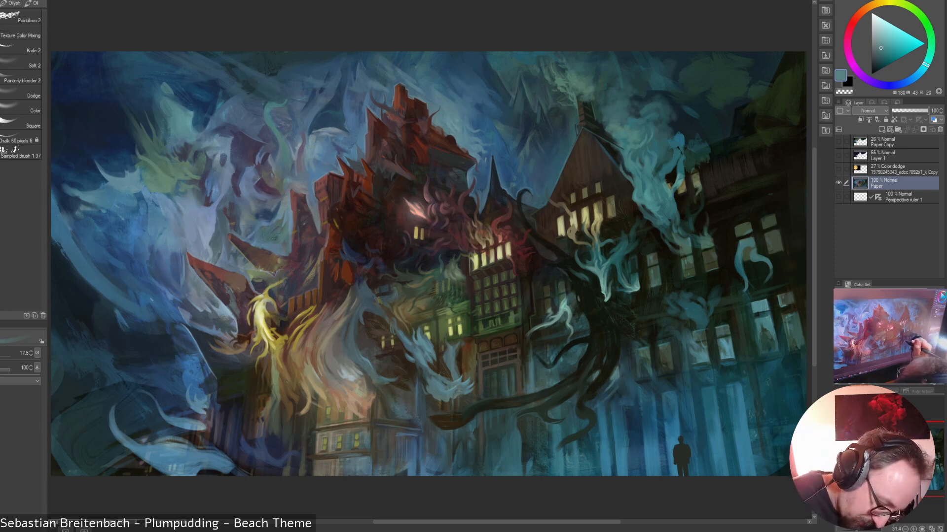
pyautogui.keyDown('alt'); pyautogui.click(608, 379); pyautogui.keyUp('alt')
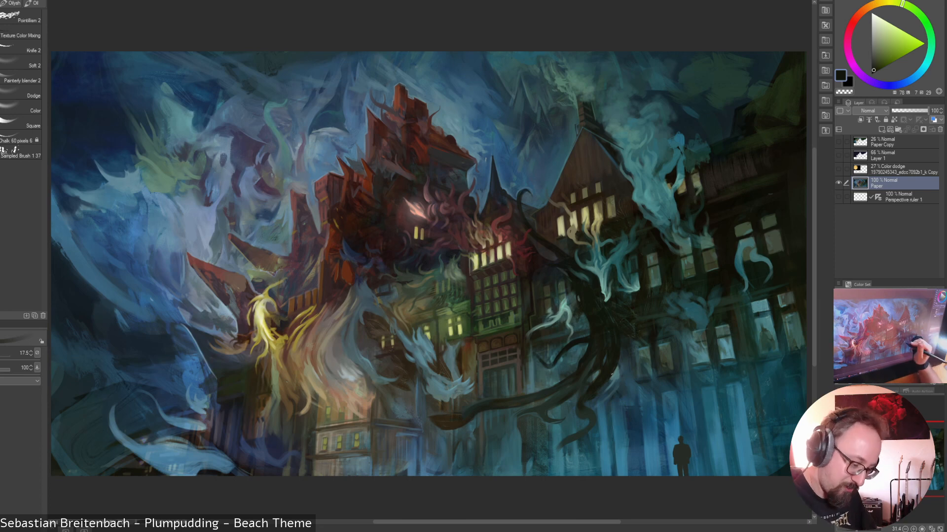
pyautogui.keyDown('alt'); pyautogui.click(616, 374); pyautogui.keyUp('alt')
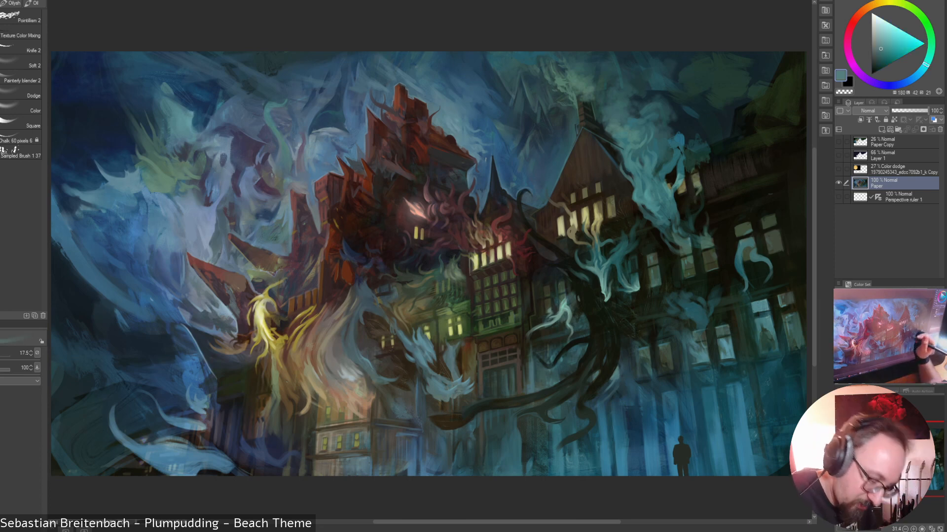
pyautogui.keyDown('alt'); pyautogui.click(641, 356); pyautogui.keyUp('alt')
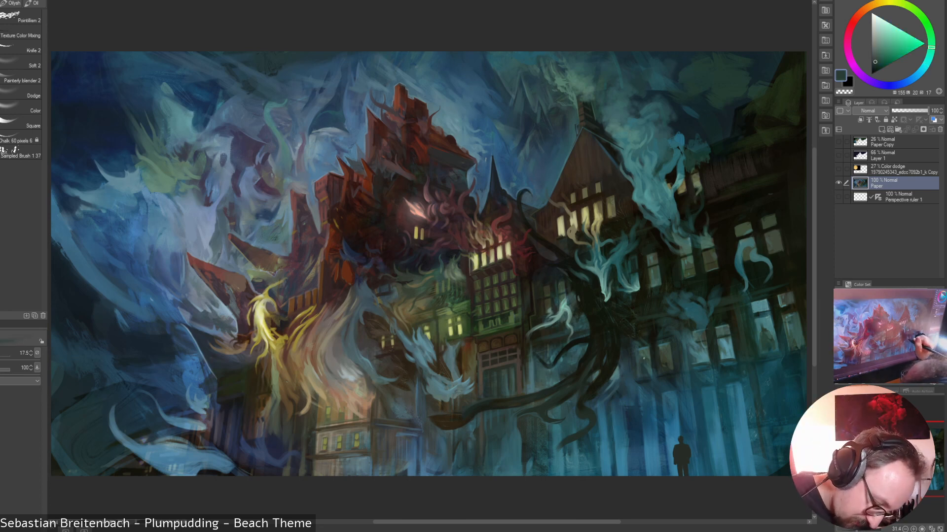
pyautogui.keyDown('alt'); pyautogui.click(643, 354); pyautogui.keyUp('alt')
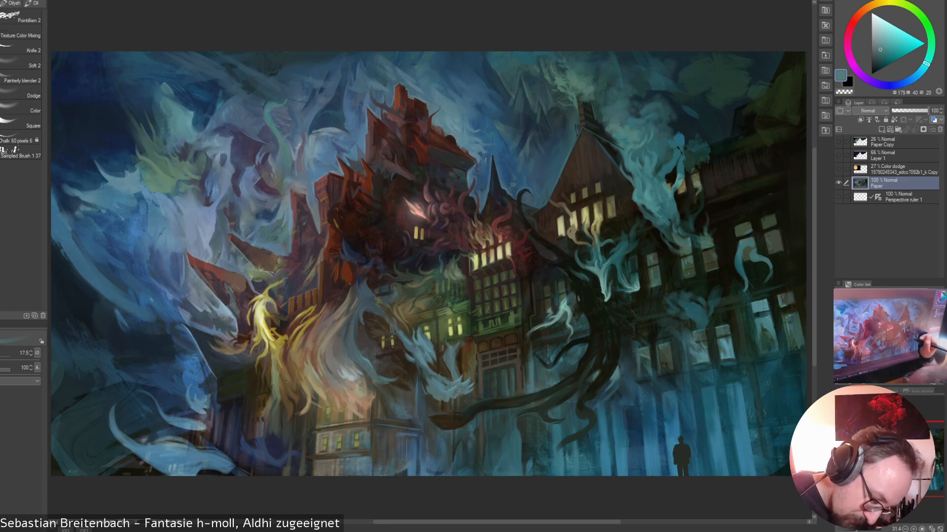
# Paint the ledge and mist under the leftmost pair of lower windows with sampled dark teal and blue
pyautogui.keyDown('alt'); pyautogui.click(651, 315); pyautogui.keyUp('alt')
pyautogui.keyDown('alt'); pyautogui.click(660, 366); pyautogui.keyUp('alt')
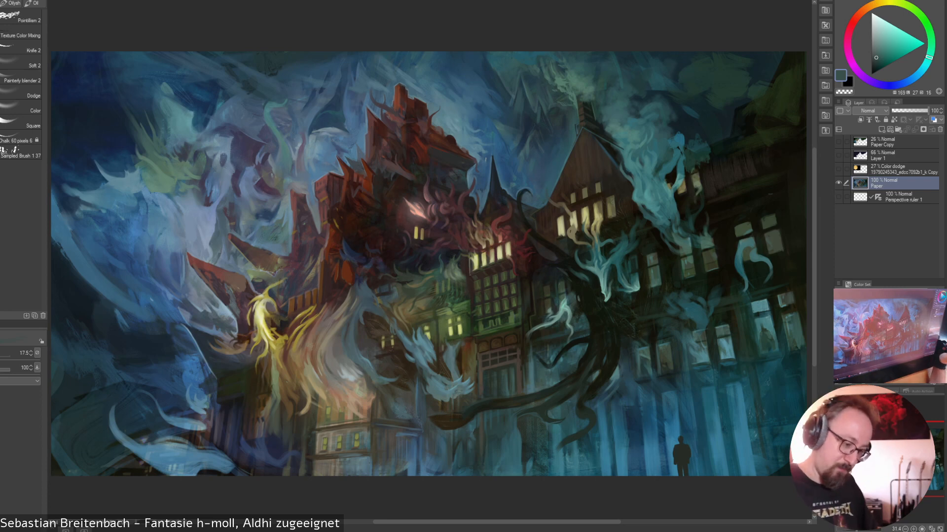
pyautogui.keyDown('alt'); pyautogui.click(668, 386); pyautogui.keyUp('alt')
pyautogui.moveTo(661, 379); pyautogui.dragTo(672, 377)
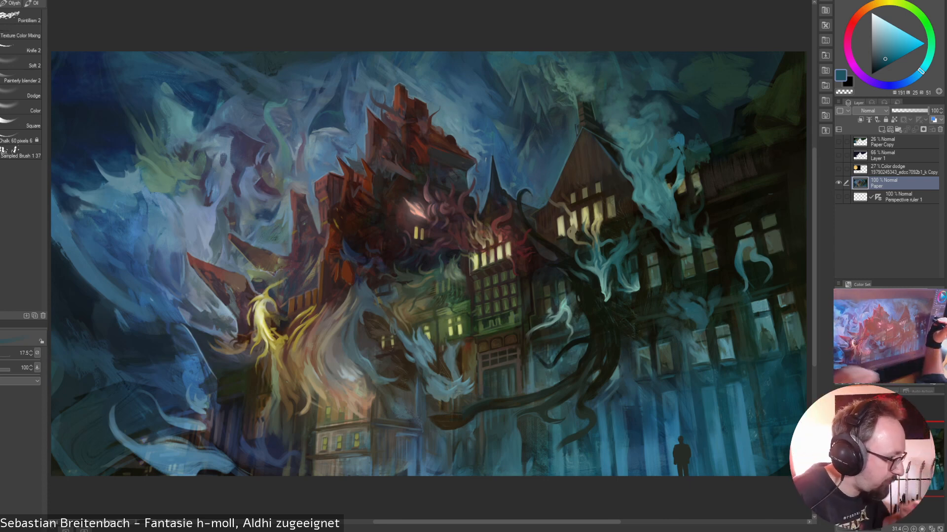
# Refine the panes and frames of the leftmost pair of lower windows with sampled muted teals at size 17.5
pyautogui.keyDown('alt'); pyautogui.click(650, 381); pyautogui.keyUp('alt')
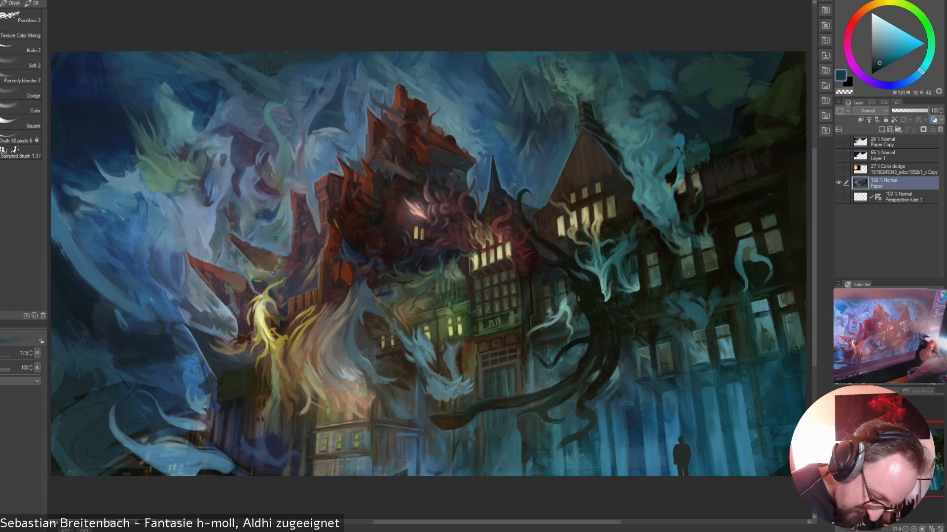
pyautogui.keyDown('alt'); pyautogui.click(636, 358); pyautogui.keyUp('alt')
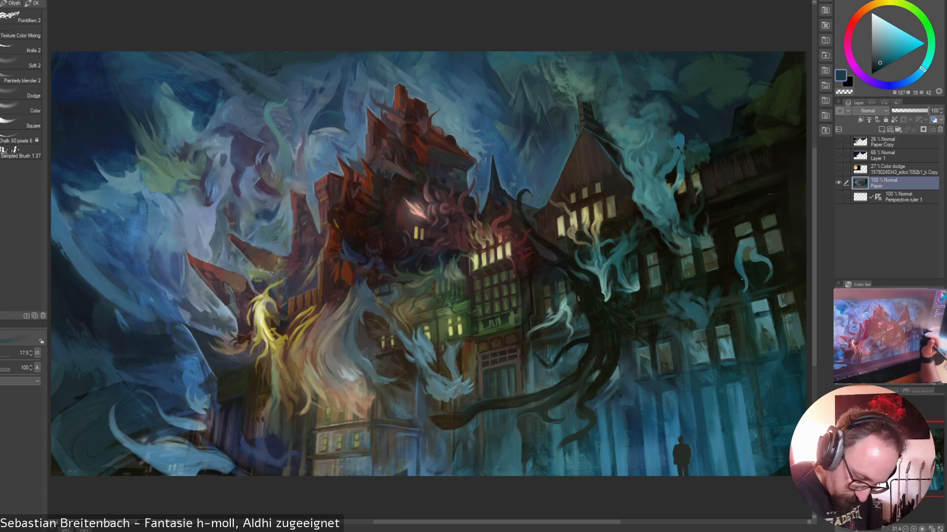
pyautogui.keyDown('alt'); pyautogui.click(643, 349); pyautogui.keyUp('alt')
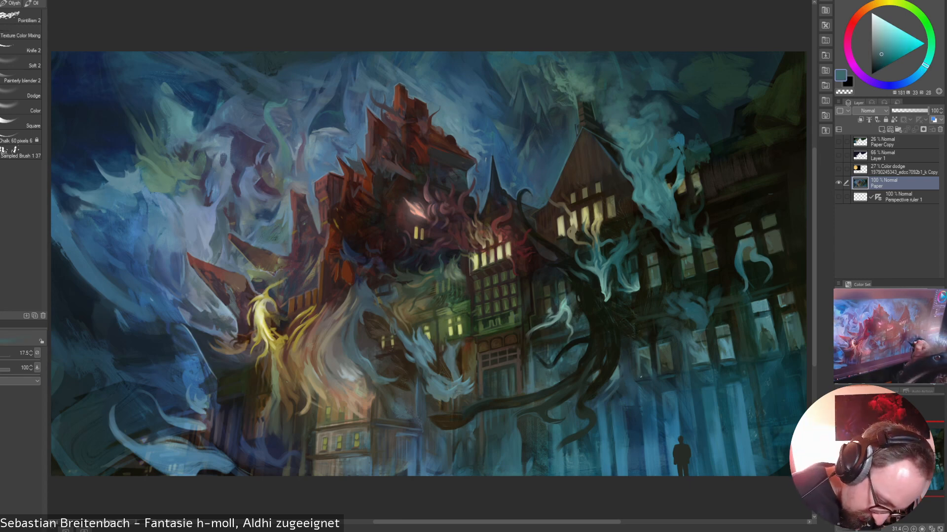
pyautogui.keyDown('alt'); pyautogui.click(668, 348); pyautogui.keyUp('alt')
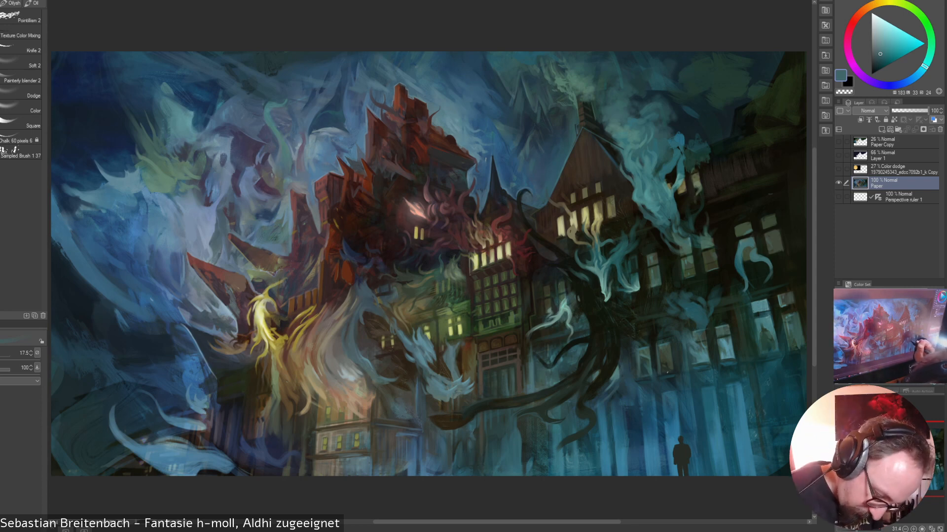
pyautogui.keyDown('alt'); pyautogui.click(636, 345); pyautogui.keyUp('alt')
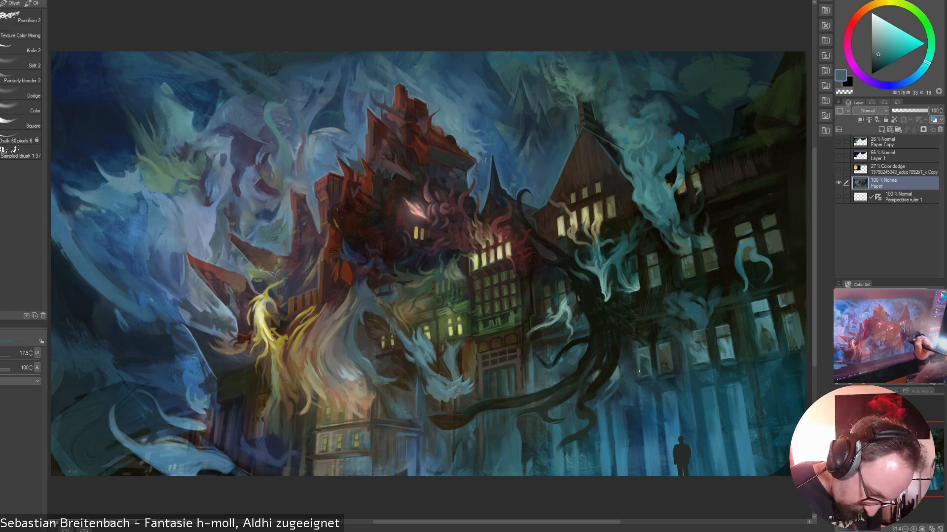
# Touch up the frames and panes of the leftmost lower windows with sampled near-black green and muted teal-blue at size 17.5
pyautogui.keyDown('alt'); pyautogui.click(649, 340); pyautogui.keyUp('alt')
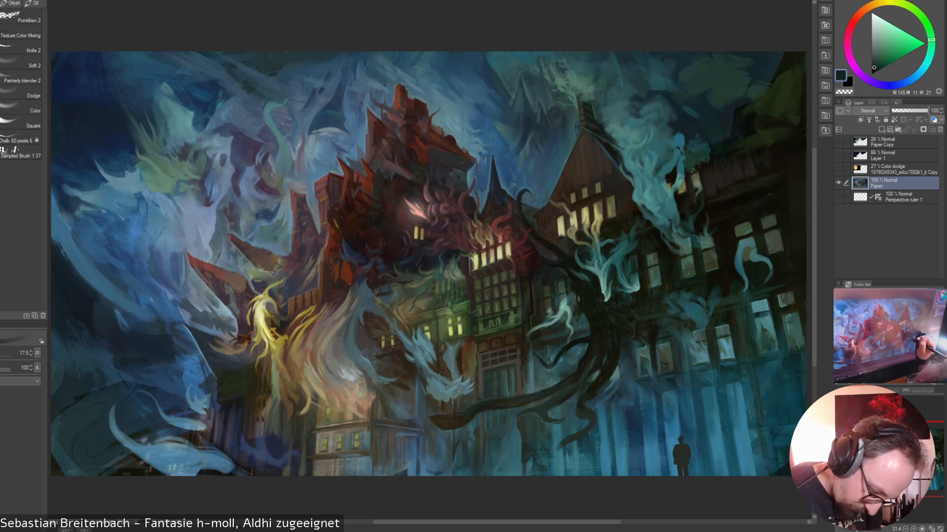
pyautogui.keyDown('alt'); pyautogui.click(636, 361); pyautogui.keyUp('alt')
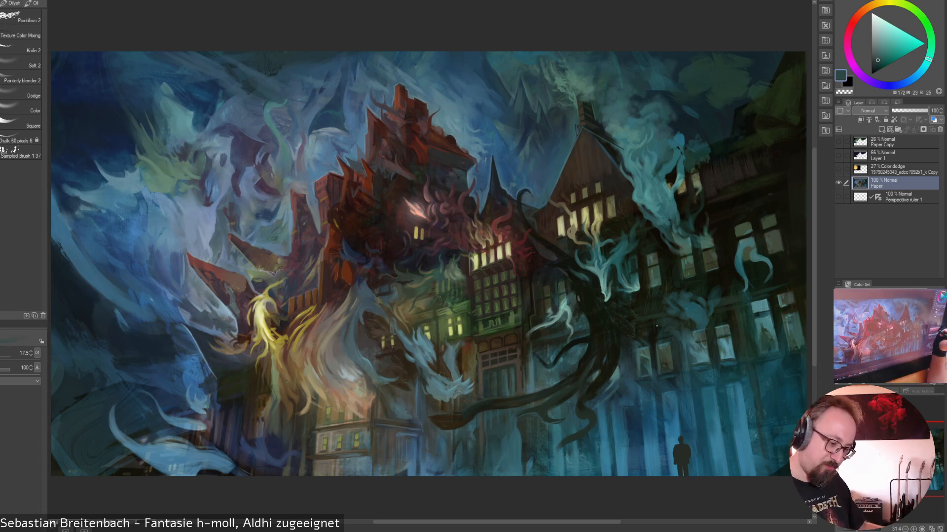
pyautogui.keyDown('alt'); pyautogui.click(655, 351); pyautogui.keyUp('alt')
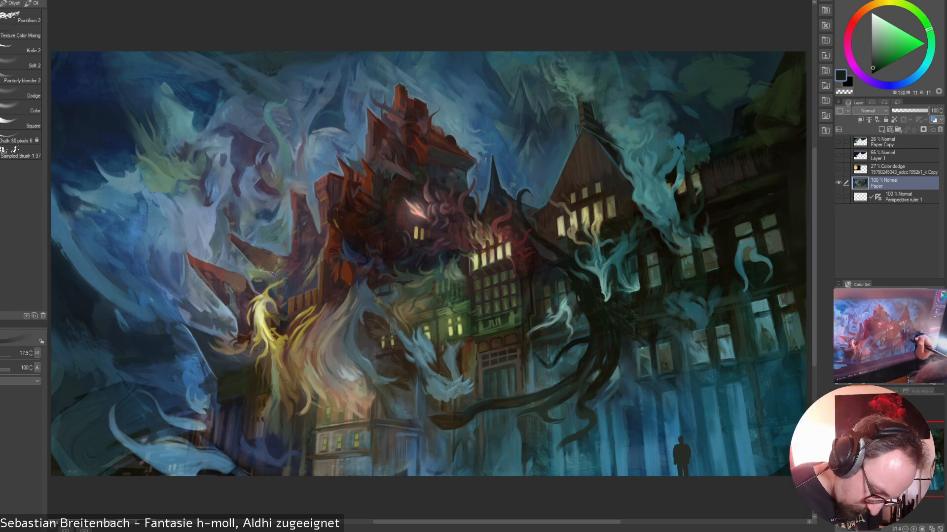
pyautogui.keyDown('alt'); pyautogui.click(636, 361); pyautogui.keyUp('alt')
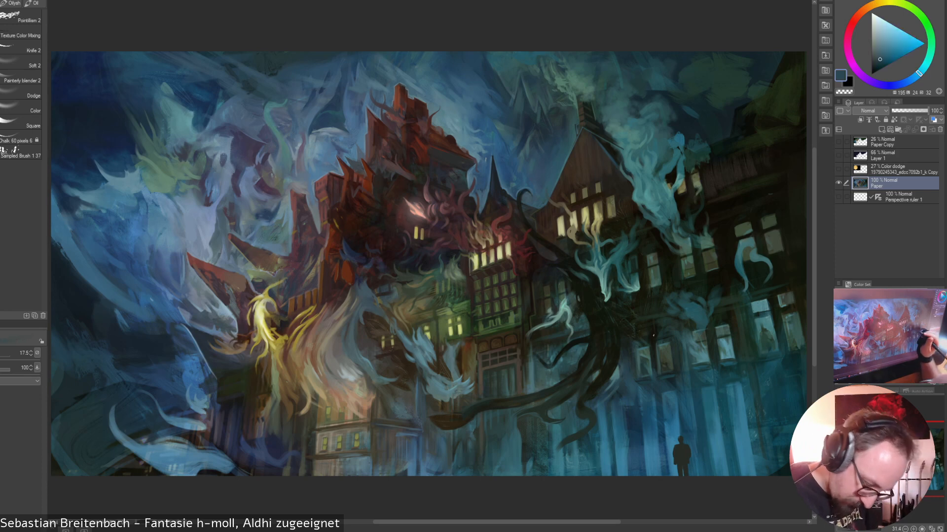
pyautogui.keyDown('alt'); pyautogui.click(635, 358); pyautogui.keyUp('alt')
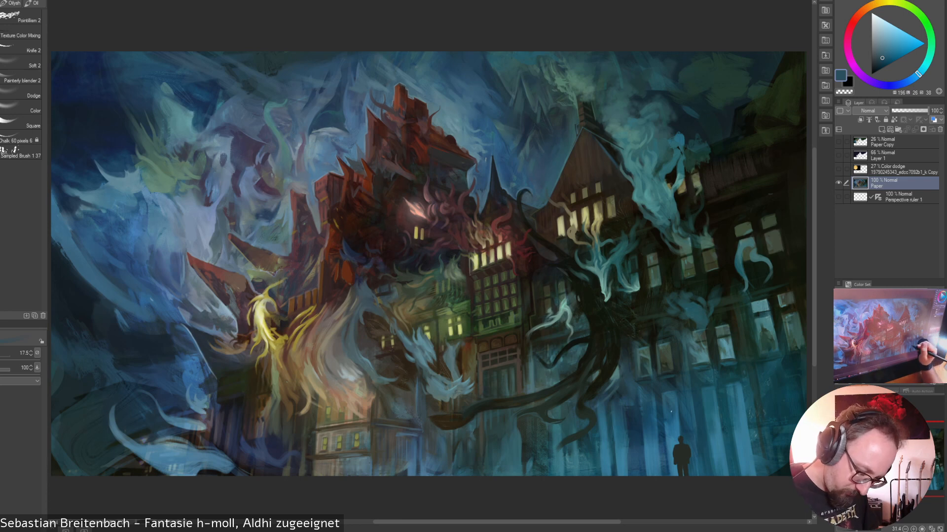
# Paint the blue street mist beside the standing silhouetted figure with sampled mid and deep blues
pyautogui.keyDown('alt'); pyautogui.click(644, 449); pyautogui.keyUp('alt')
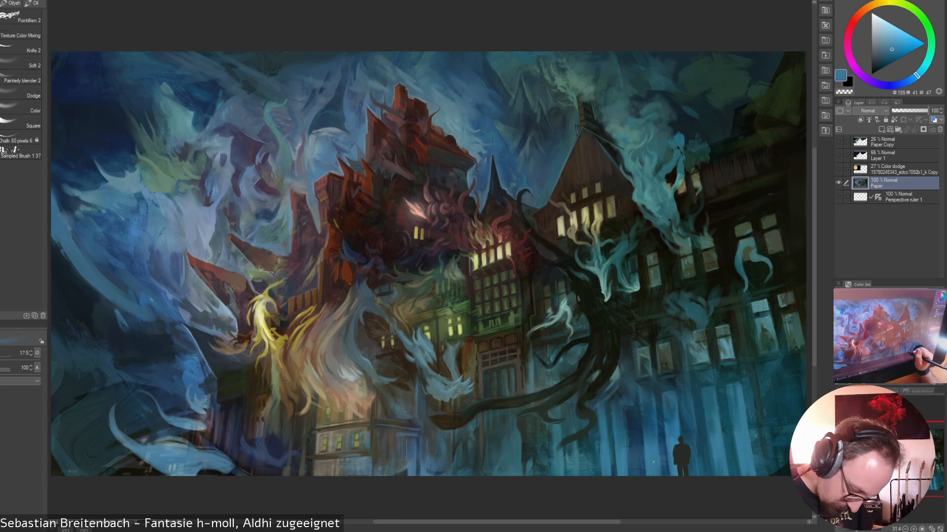
pyautogui.keyDown('alt'); pyautogui.click(648, 447); pyautogui.keyUp('alt')
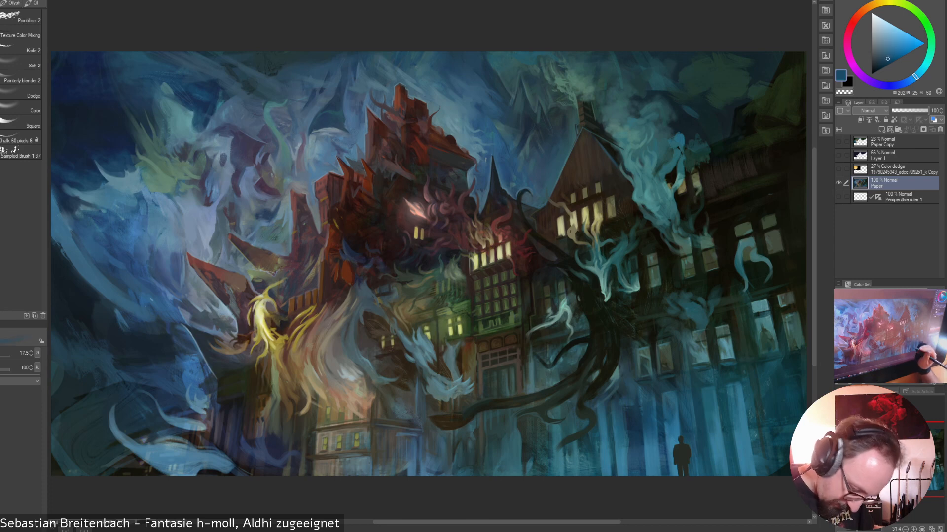
pyautogui.keyDown('alt'); pyautogui.click(669, 454); pyautogui.keyUp('alt')
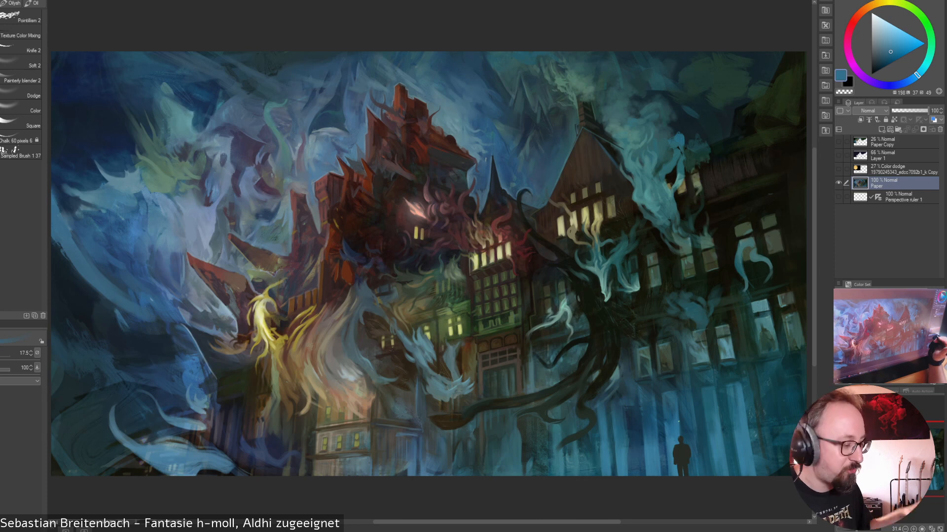
# Blend the mist into the wall under the rightmost lower windows with sampled blue and darker teal-blue
pyautogui.keyDown('alt'); pyautogui.click(720, 427); pyautogui.keyUp('alt')
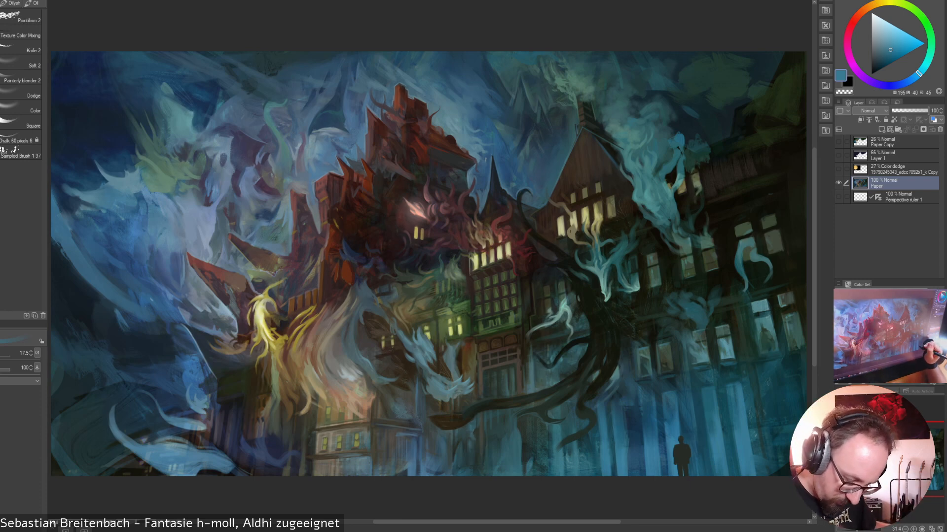
pyautogui.keyDown('alt'); pyautogui.click(760, 384); pyautogui.keyUp('alt')
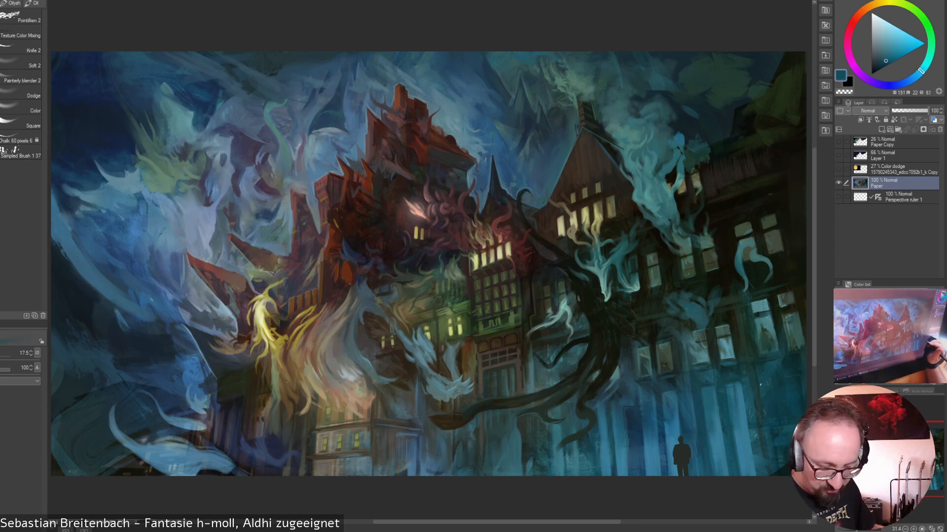
pyautogui.keyDown('alt'); pyautogui.click(752, 405); pyautogui.keyUp('alt')
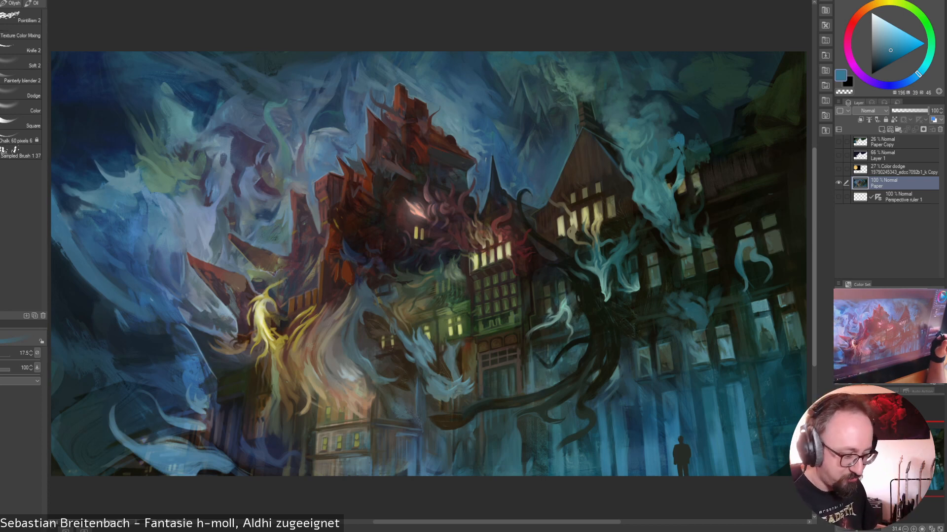
pyautogui.keyDown('alt'); pyautogui.click(744, 400); pyautogui.keyUp('alt')
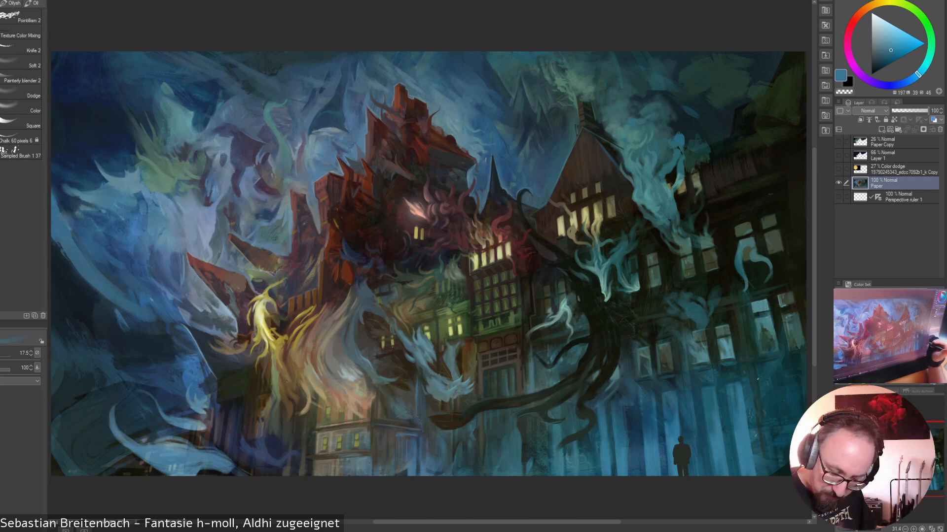
# Touch up the dark wall between the lit castle windows and the tentacle's upper end with sampled grey-blue, olive and brown
pyautogui.keyDown('alt'); pyautogui.click(702, 343); pyautogui.keyUp('alt')
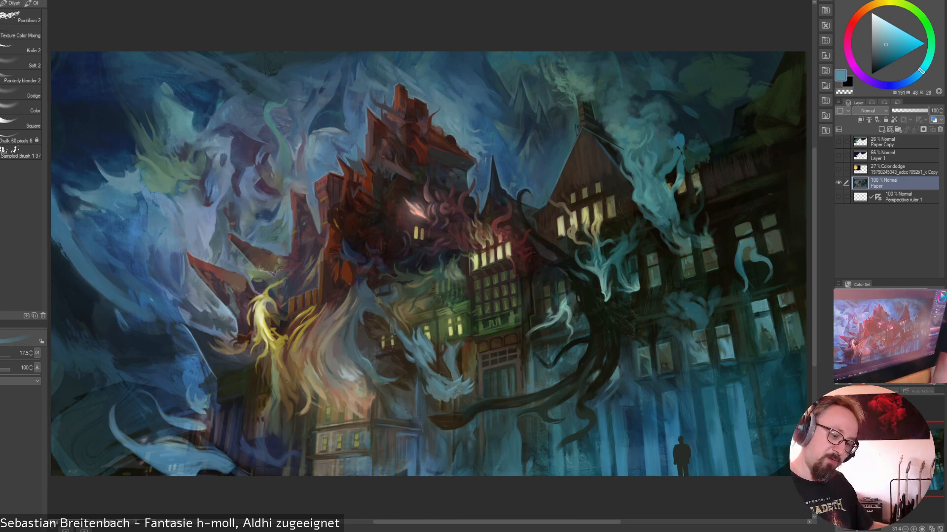
pyautogui.keyDown('alt'); pyautogui.click(746, 301); pyautogui.keyUp('alt')
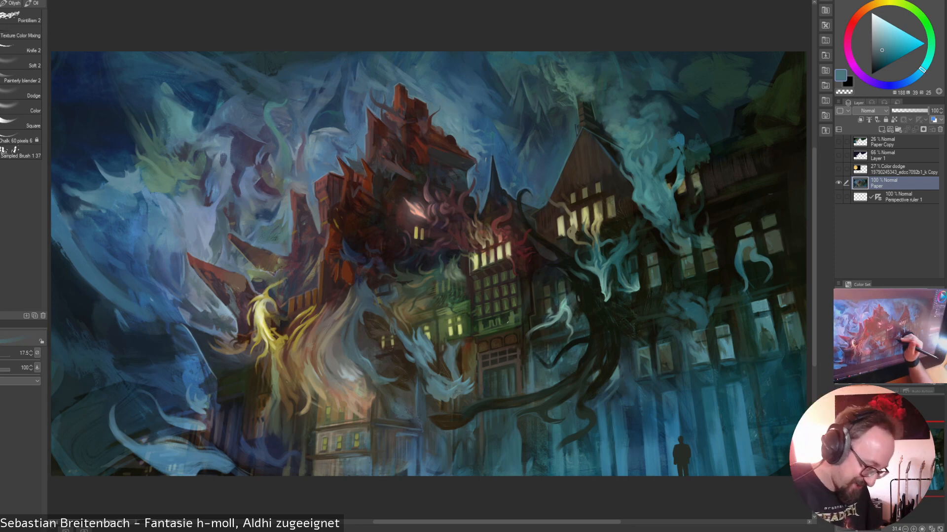
pyautogui.keyDown('alt'); pyautogui.click(503, 323); pyautogui.keyUp('alt')
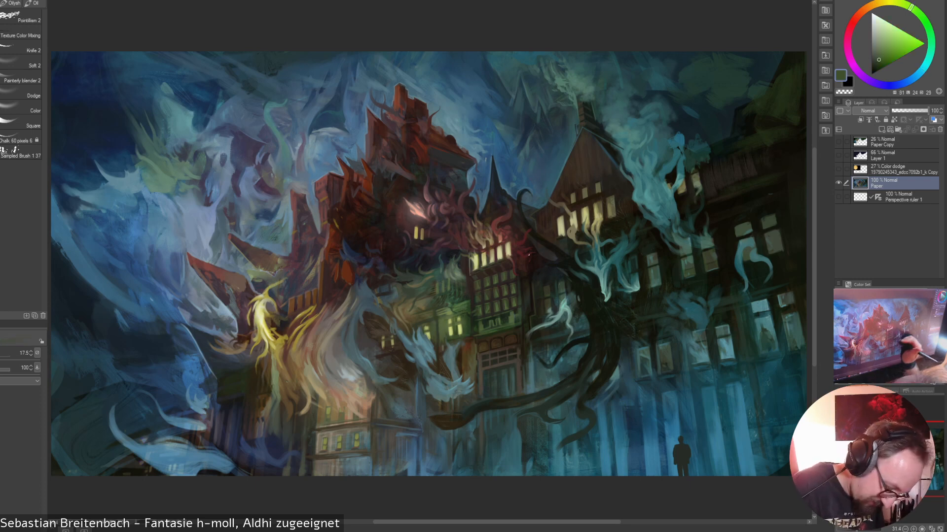
pyautogui.keyDown('alt'); pyautogui.click(497, 342); pyautogui.keyUp('alt')
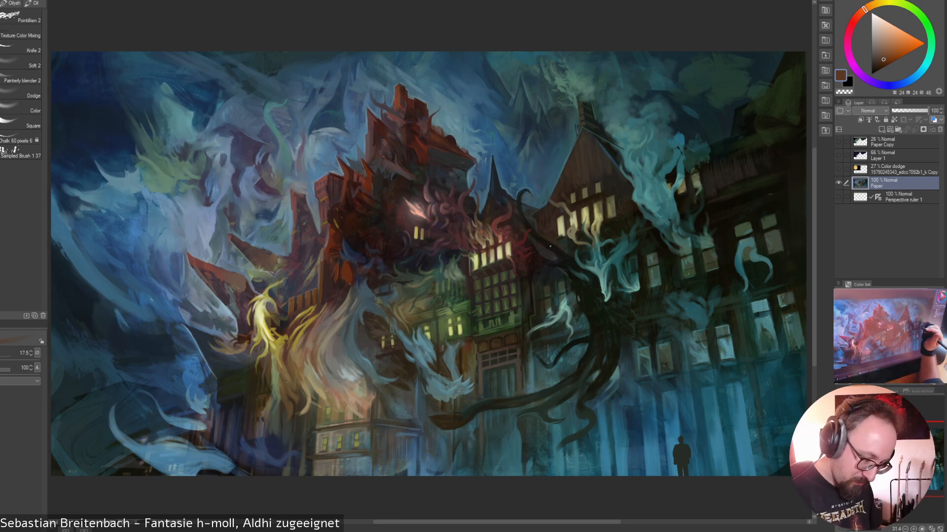
# Refine the dark tentacle's trunk and the edge of the pale wisp beside it with sampled near-black and grey-blue
pyautogui.keyDown('alt'); pyautogui.click(599, 321); pyautogui.keyUp('alt')
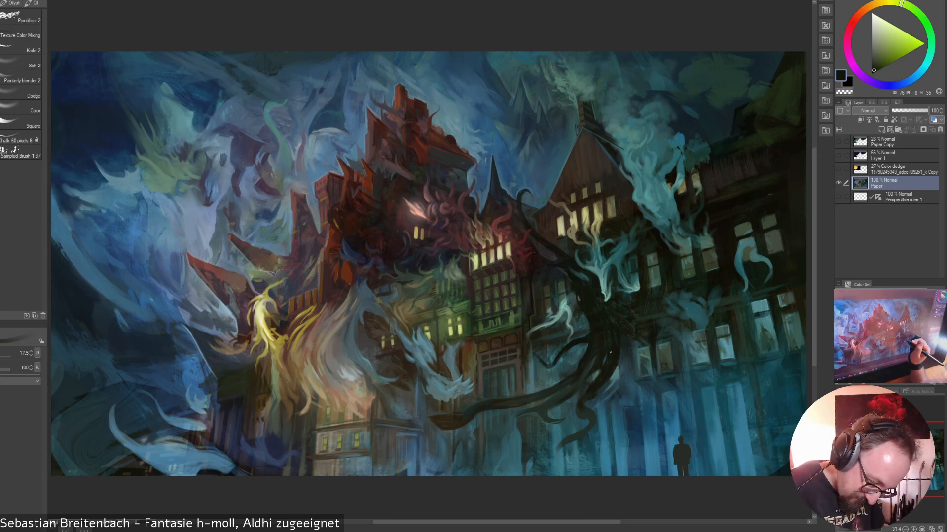
pyautogui.keyDown('alt'); pyautogui.click(561, 321); pyautogui.keyUp('alt')
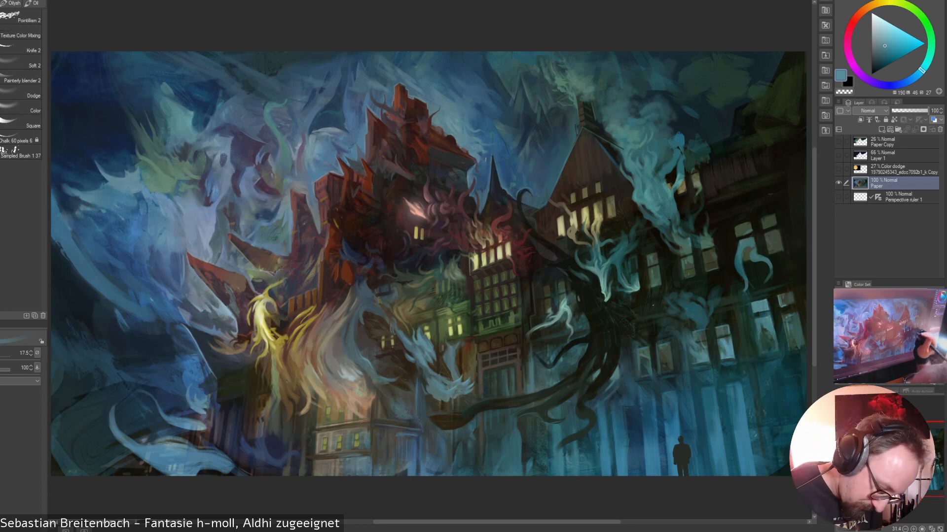
pyautogui.keyDown('alt'); pyautogui.click(599, 326); pyautogui.keyUp('alt')
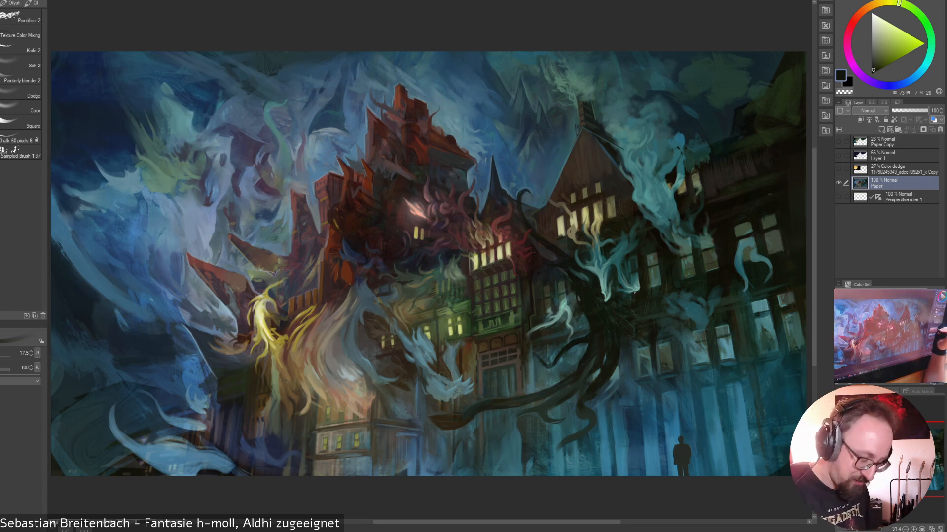
# Paint the misty wall visible between the tentacle's arms with sampled street blue, grey-teal and dark green-teal
pyautogui.keyDown('alt'); pyautogui.click(667, 419); pyautogui.keyUp('alt')
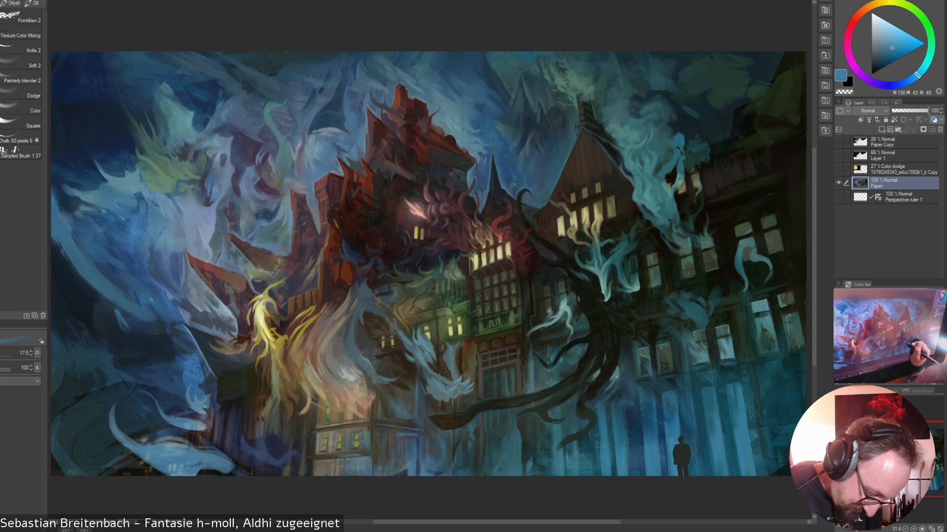
pyautogui.keyDown('alt'); pyautogui.click(617, 377); pyautogui.keyUp('alt')
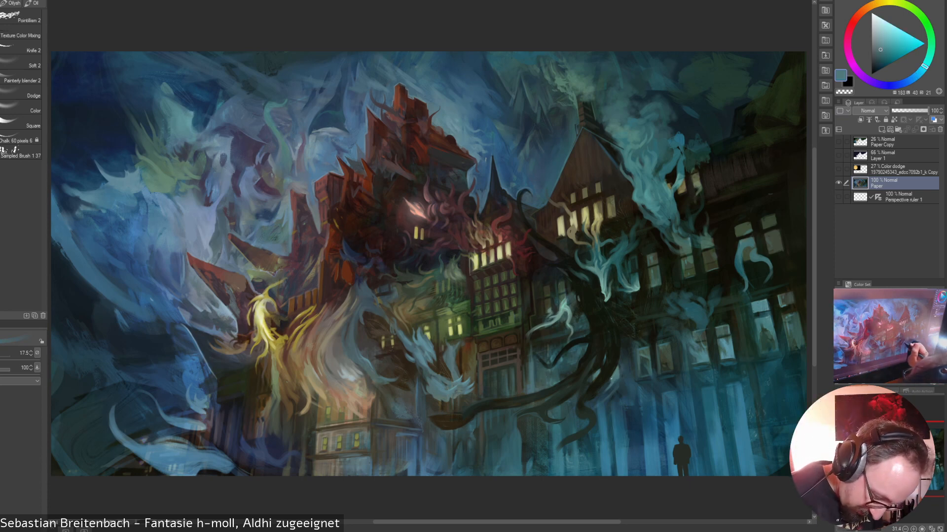
pyautogui.keyDown('alt'); pyautogui.click(582, 377); pyautogui.keyUp('alt')
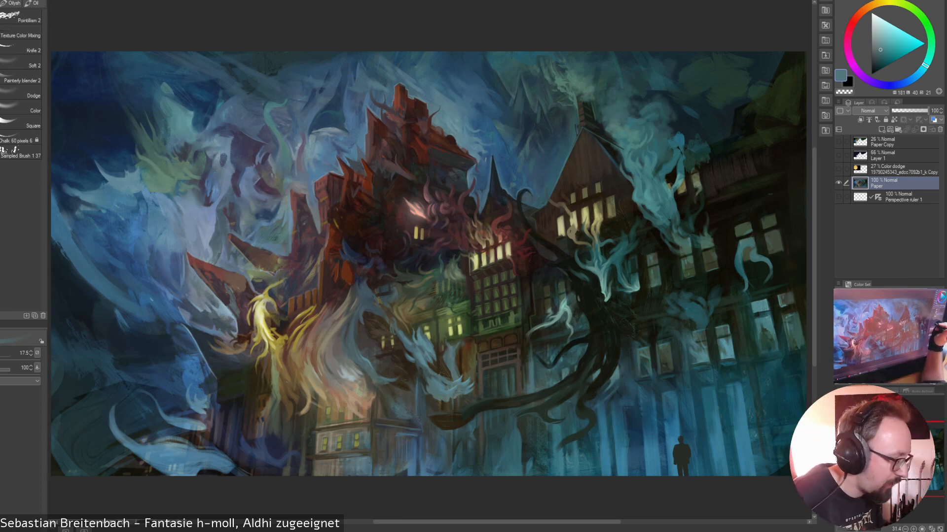
pyautogui.keyDown('alt'); pyautogui.click(564, 366); pyautogui.keyUp('alt')
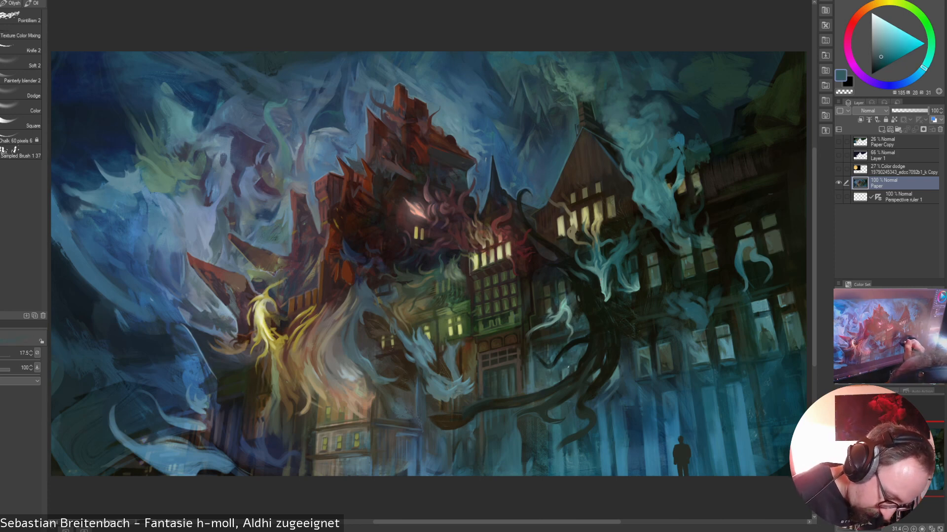
pyautogui.keyDown('alt'); pyautogui.click(564, 372); pyautogui.keyUp('alt')
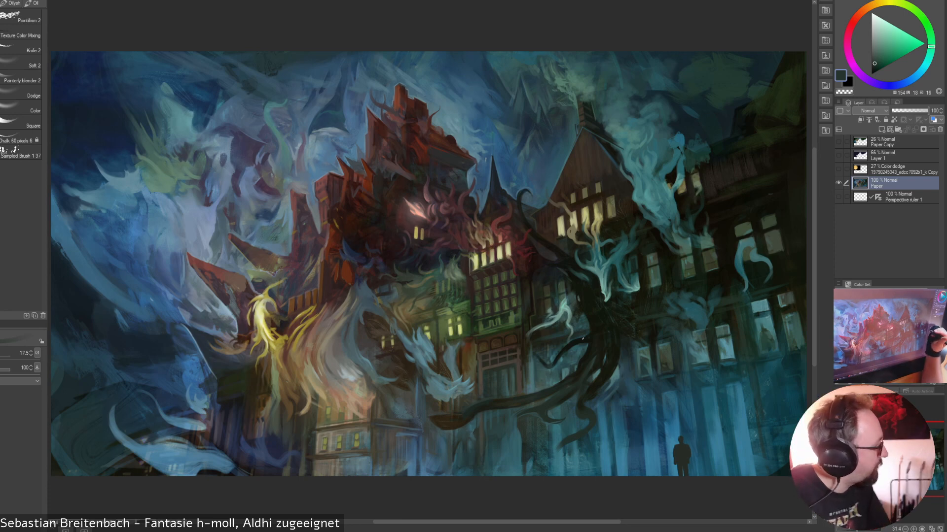
pyautogui.keyDown('alt'); pyautogui.click(561, 364); pyautogui.keyUp('alt')
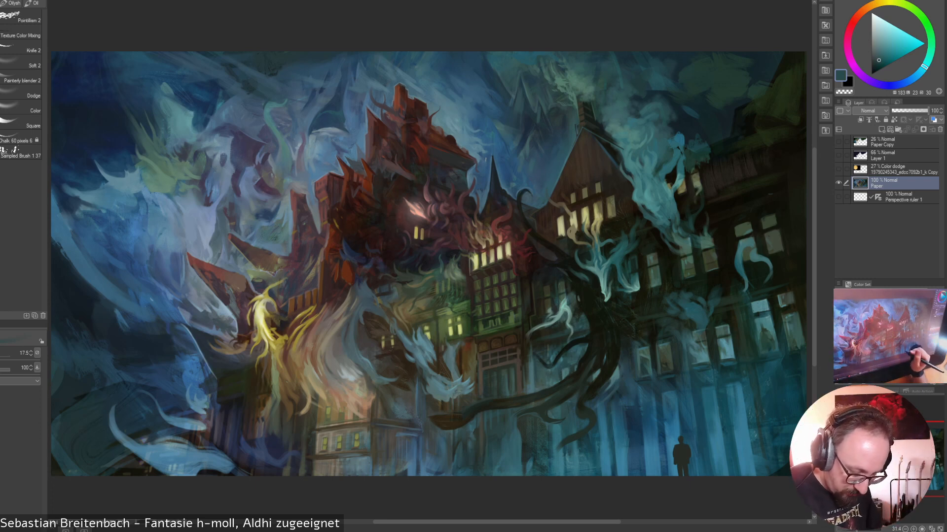
# Add touches around the tentacle and the small pale wisp with sampled mist blue and light green-teal
pyautogui.keyDown('alt'); pyautogui.click(664, 409); pyautogui.keyUp('alt')
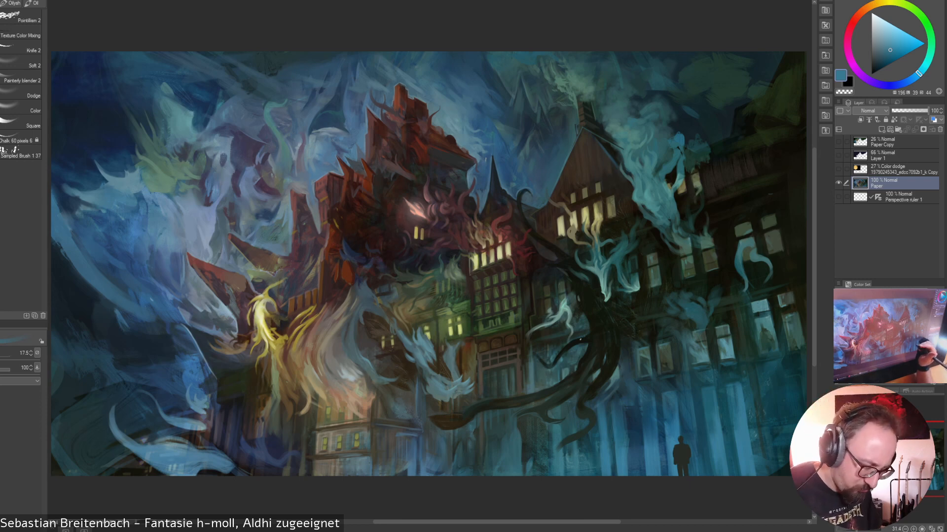
pyautogui.keyDown('alt'); pyautogui.click(563, 314); pyautogui.keyUp('alt')
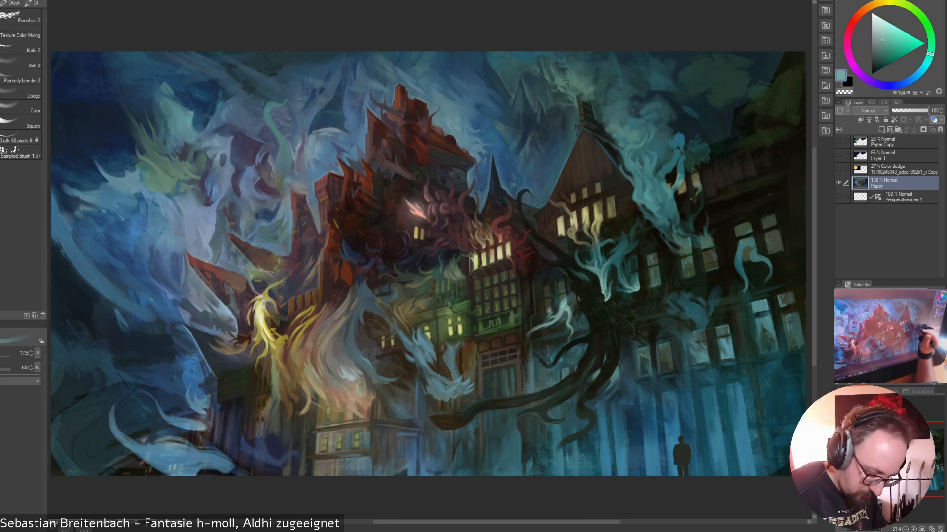
pyautogui.keyDown('alt'); pyautogui.click(564, 311); pyautogui.keyUp('alt')
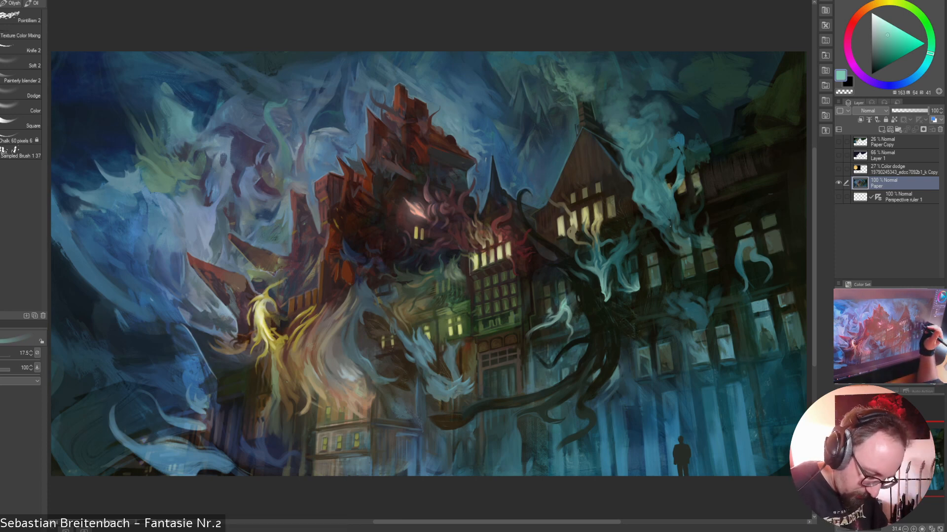
# Refine the small window area behind the tentacle's arms with sampled grey-teal, dark teal and muted blue at size 17.5
pyautogui.keyDown('alt'); pyautogui.click(565, 370); pyautogui.keyUp('alt')
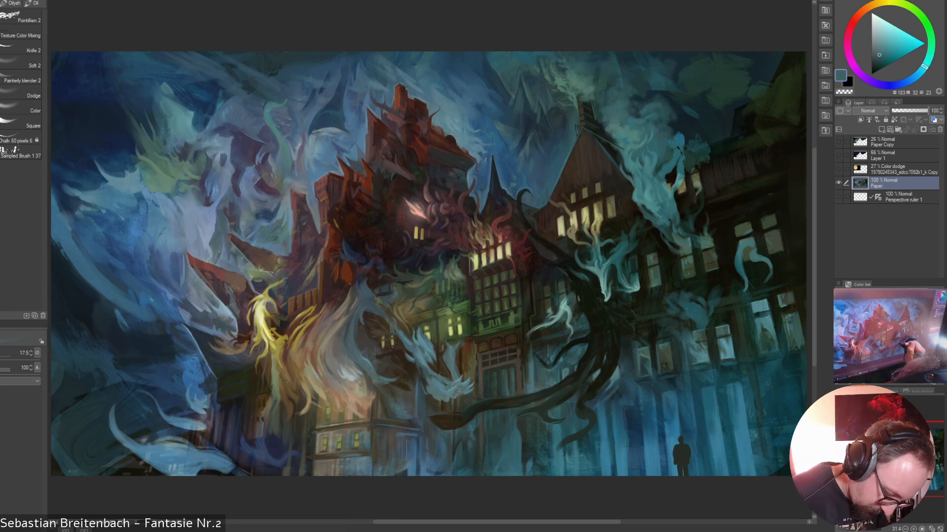
pyautogui.keyDown('alt'); pyautogui.click(569, 368); pyautogui.keyUp('alt')
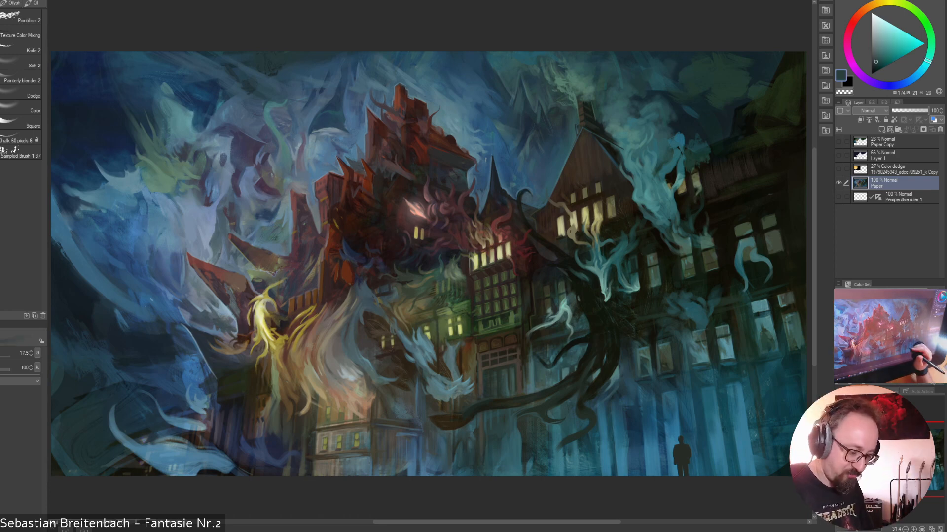
pyautogui.keyDown('alt'); pyautogui.click(565, 371); pyautogui.keyUp('alt')
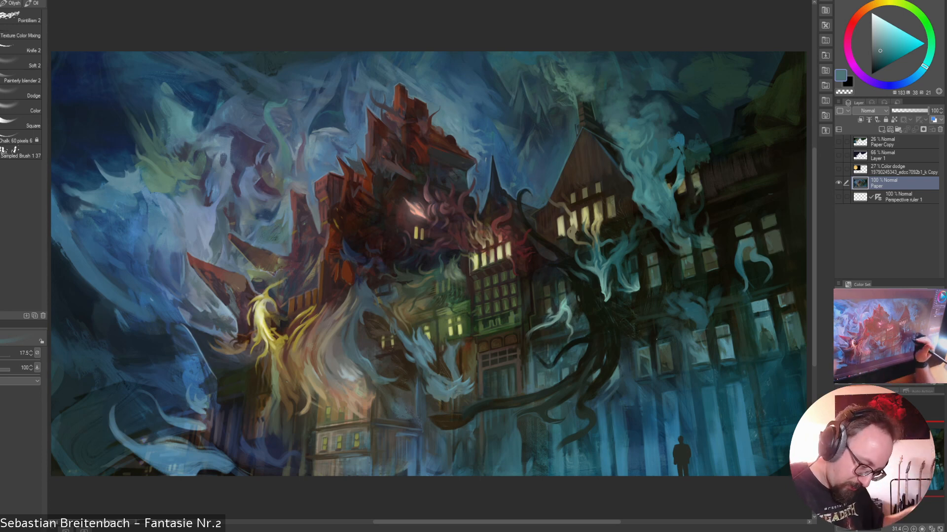
pyautogui.keyDown('alt'); pyautogui.click(541, 378); pyautogui.keyUp('alt')
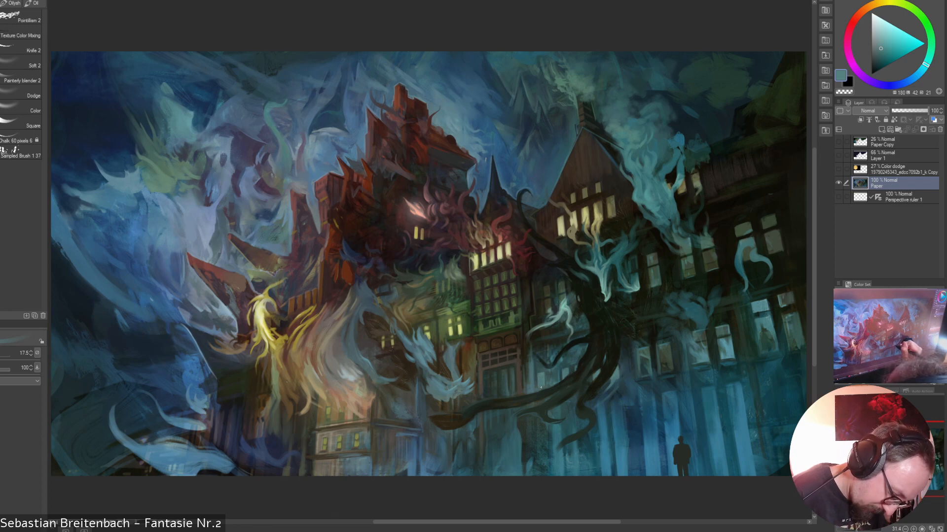
pyautogui.keyDown('alt'); pyautogui.click(553, 367); pyautogui.keyUp('alt')
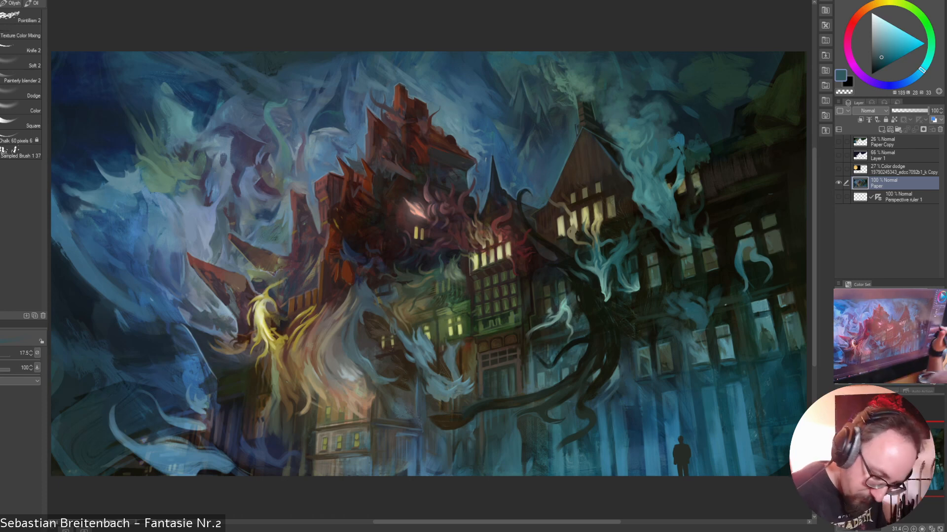
# Show the perspective ruler, paint the window behind the tentacle's arms along its guides with sampled grey-teal, and hide the ruler
pyautogui.click(838, 197)
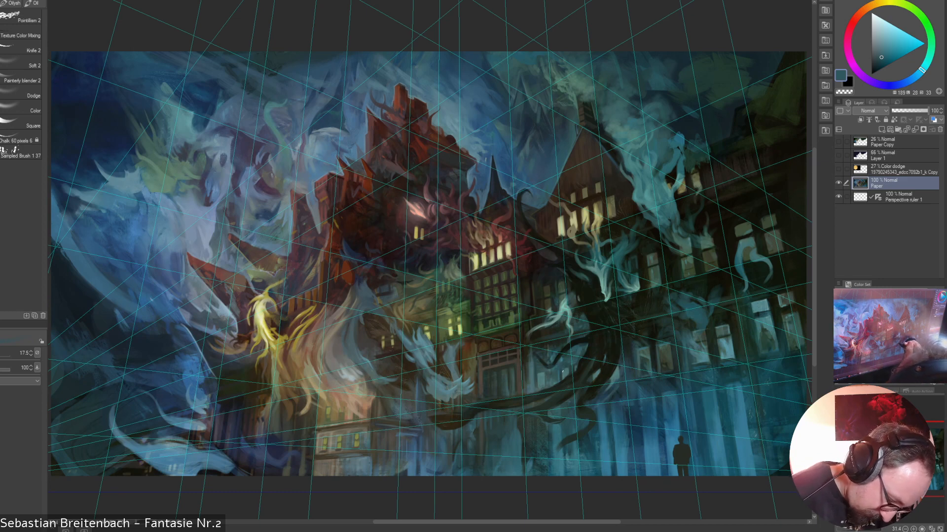
pyautogui.keyDown('alt'); pyautogui.click(564, 371); pyautogui.keyUp('alt')
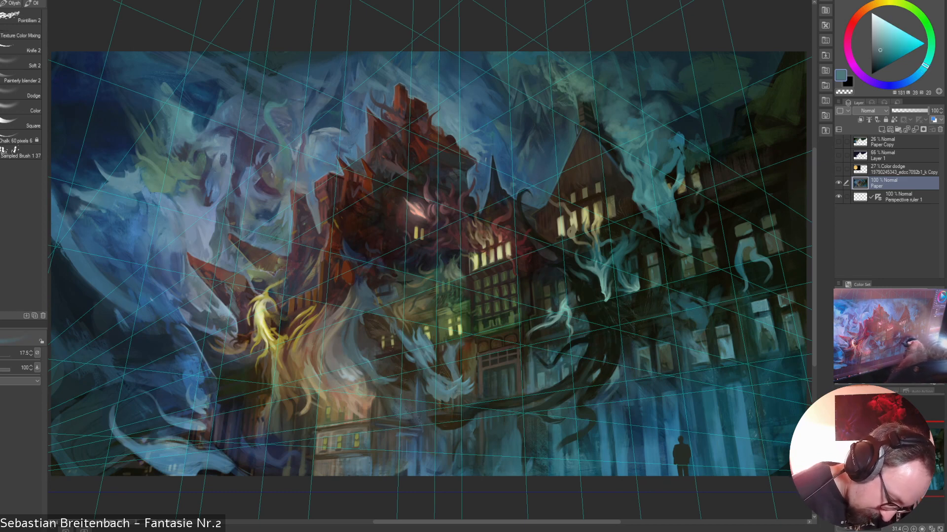
pyautogui.moveTo(648, 347); pyautogui.dragTo(525, 369)
pyautogui.hotkey('ctrl', 'z')
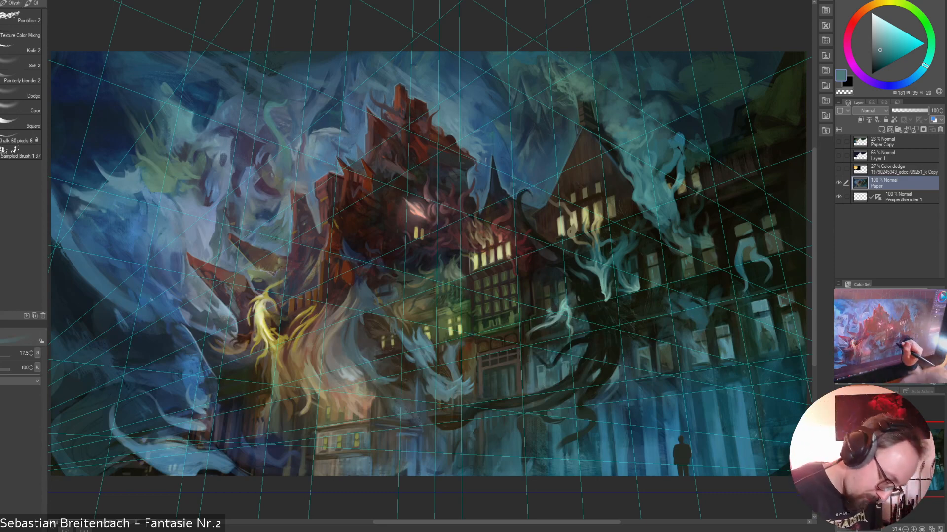
pyautogui.keyDown('alt'); pyautogui.click(550, 370); pyautogui.keyUp('alt')
pyautogui.keyDown('alt'); pyautogui.click(562, 365); pyautogui.keyUp('alt')
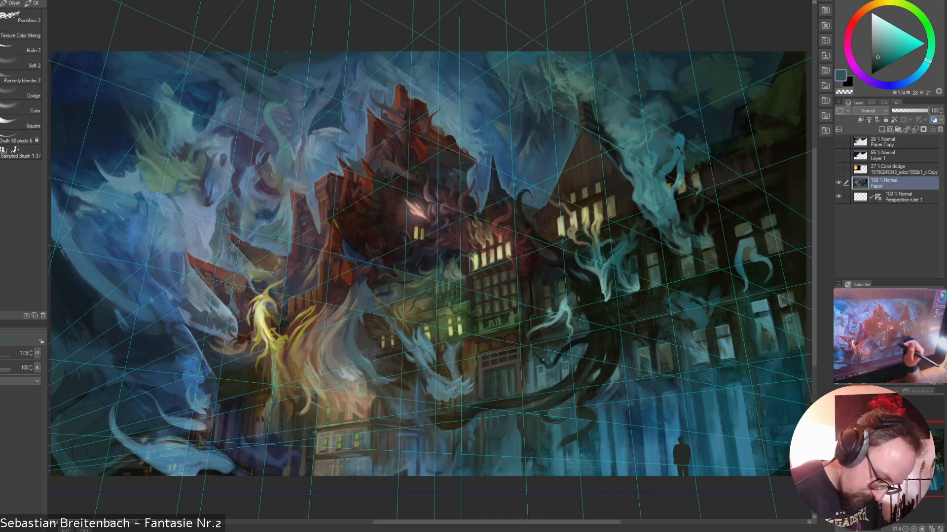
pyautogui.keyDown('alt'); pyautogui.click(552, 374); pyautogui.keyUp('alt')
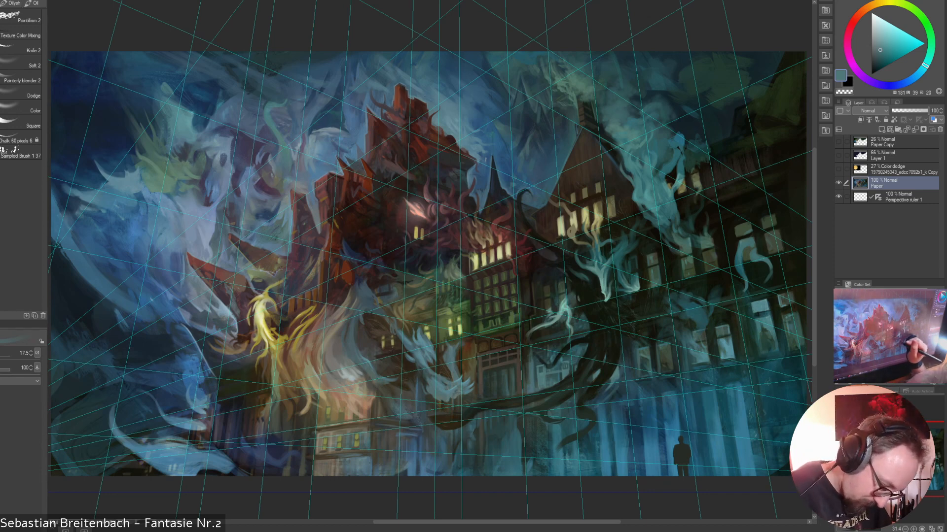
pyautogui.click(838, 197)
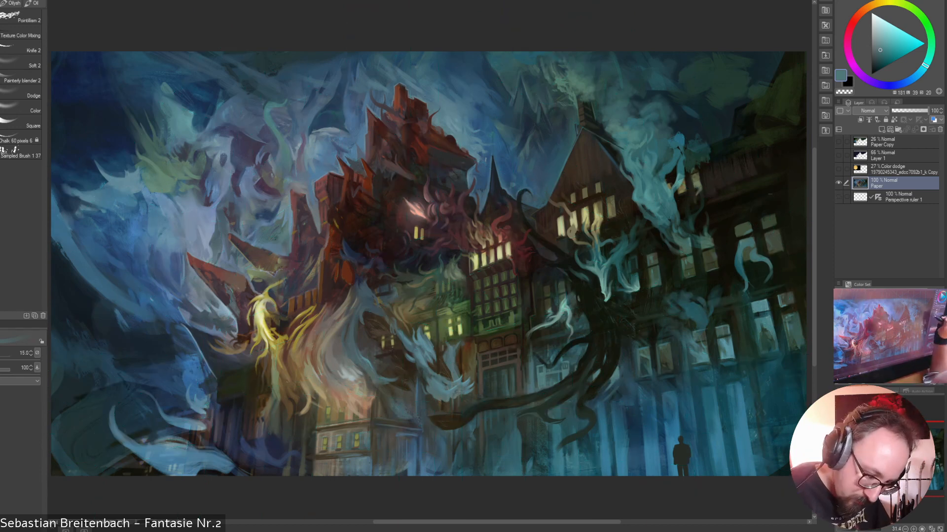
# Refine the panes and bars of the window behind the tentacle with sampled dark teal and muted blue at size 12.5
pyautogui.keyDown('alt'); pyautogui.click(567, 366); pyautogui.keyUp('alt')
pyautogui.keyDown('alt'); pyautogui.click(565, 365); pyautogui.keyUp('alt')
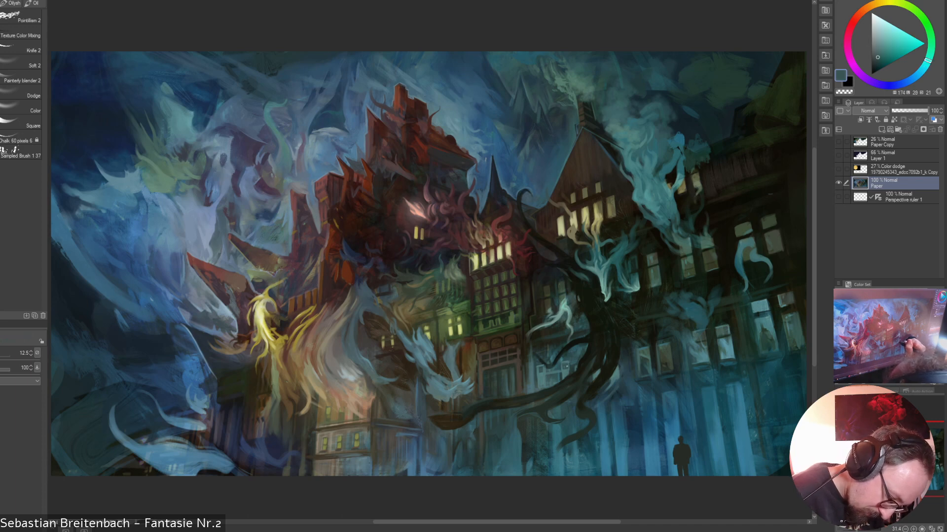
pyautogui.keyDown('alt'); pyautogui.click(562, 363); pyautogui.keyUp('alt')
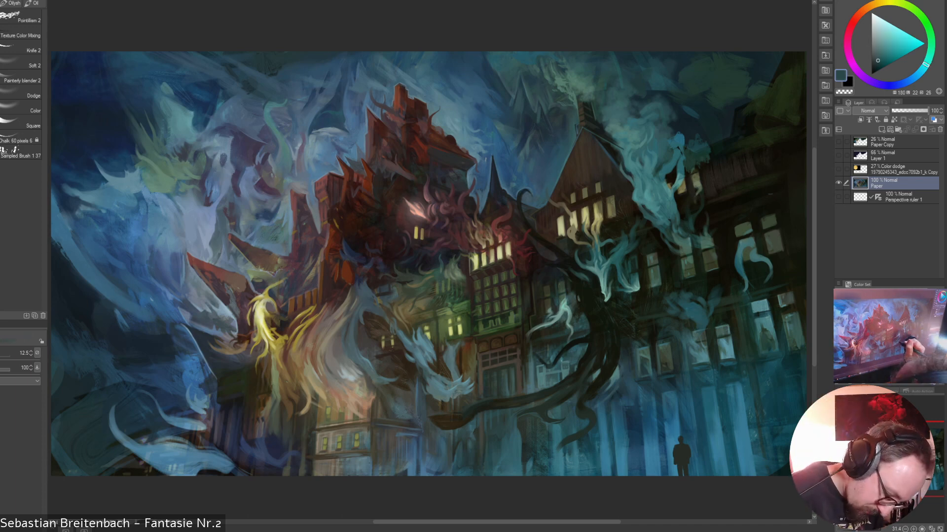
pyautogui.keyDown('alt'); pyautogui.click(563, 362); pyautogui.keyUp('alt')
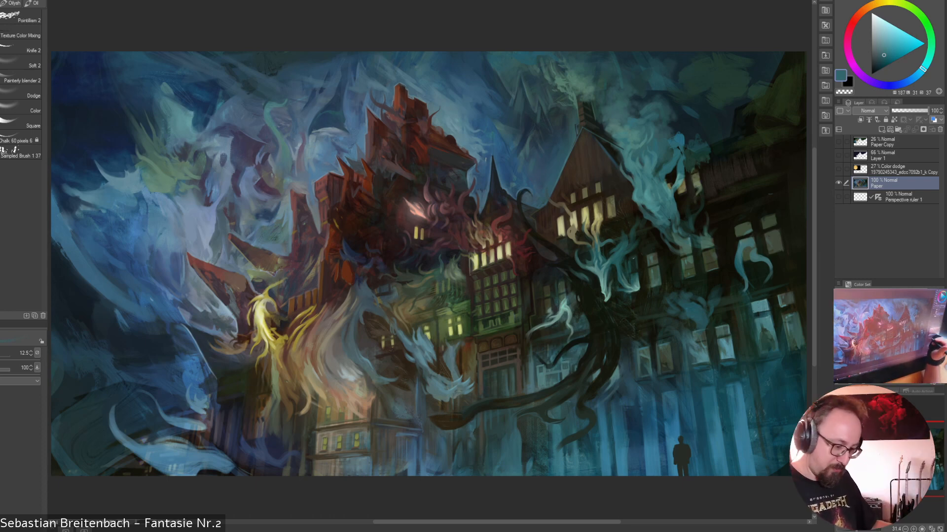
pyautogui.keyDown('alt'); pyautogui.click(564, 360); pyautogui.keyUp('alt')
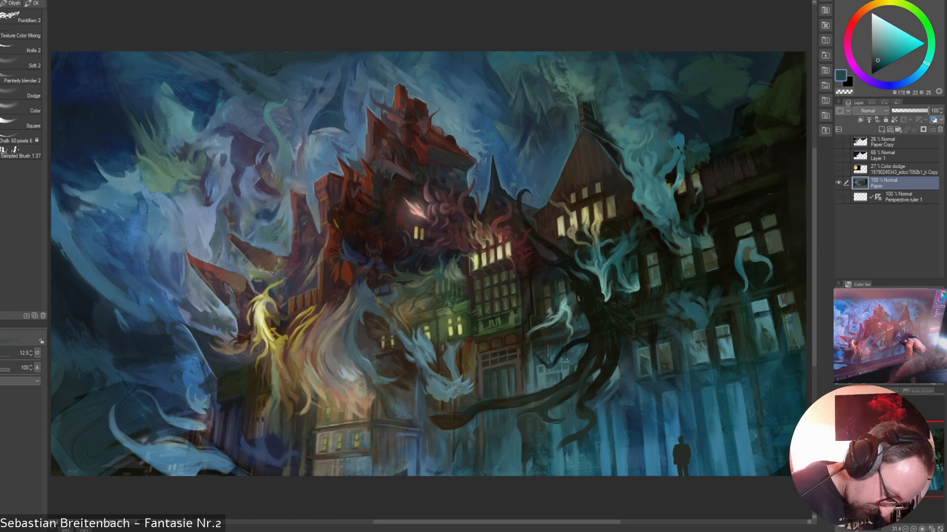
pyautogui.keyDown('alt'); pyautogui.click(568, 364); pyautogui.keyUp('alt')
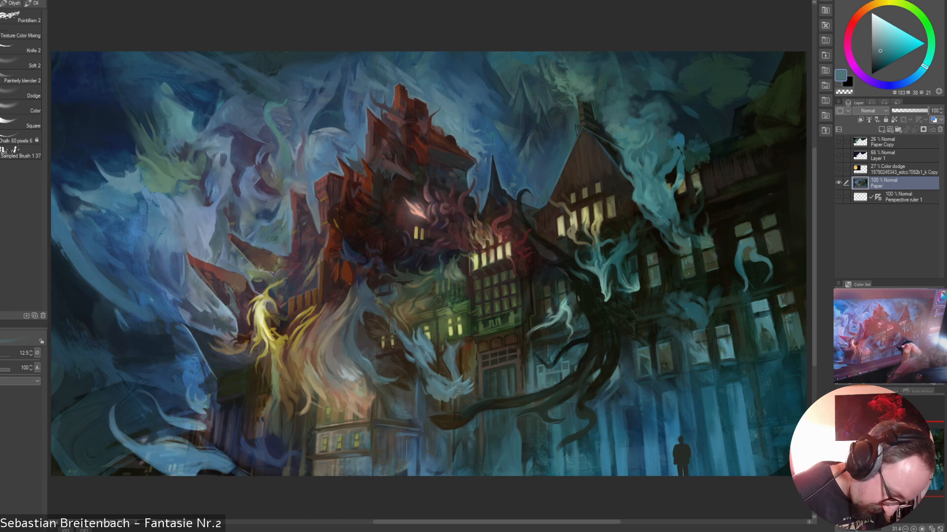
# Touch up the window's frame and the wall just below it with sampled muted blue and grey-teal
pyautogui.keyDown('alt'); pyautogui.click(533, 392); pyautogui.keyUp('alt')
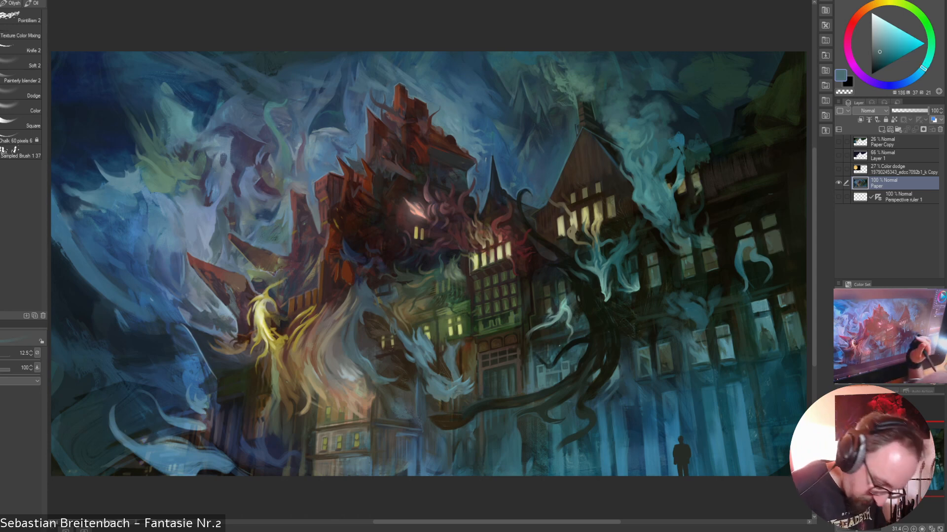
pyautogui.keyDown('alt'); pyautogui.click(563, 359); pyautogui.keyUp('alt')
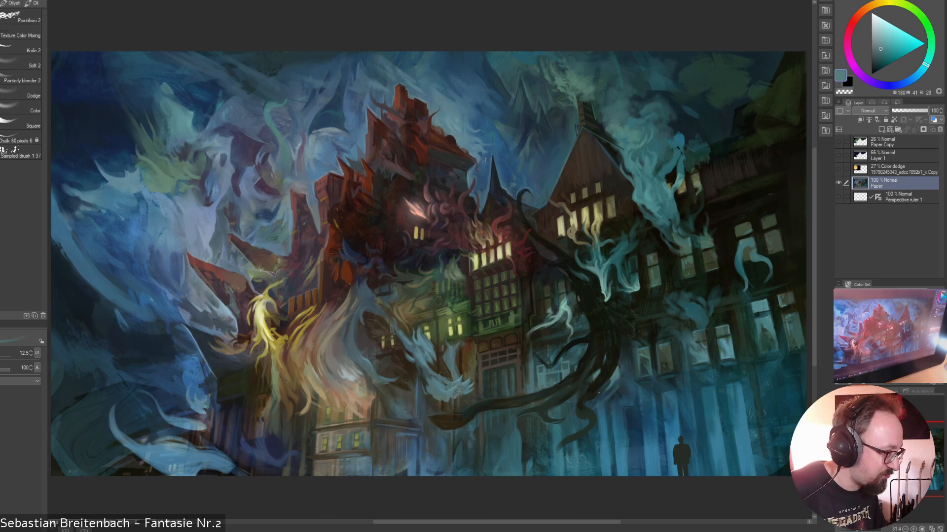
pyautogui.keyDown('alt'); pyautogui.click(533, 383); pyautogui.keyUp('alt')
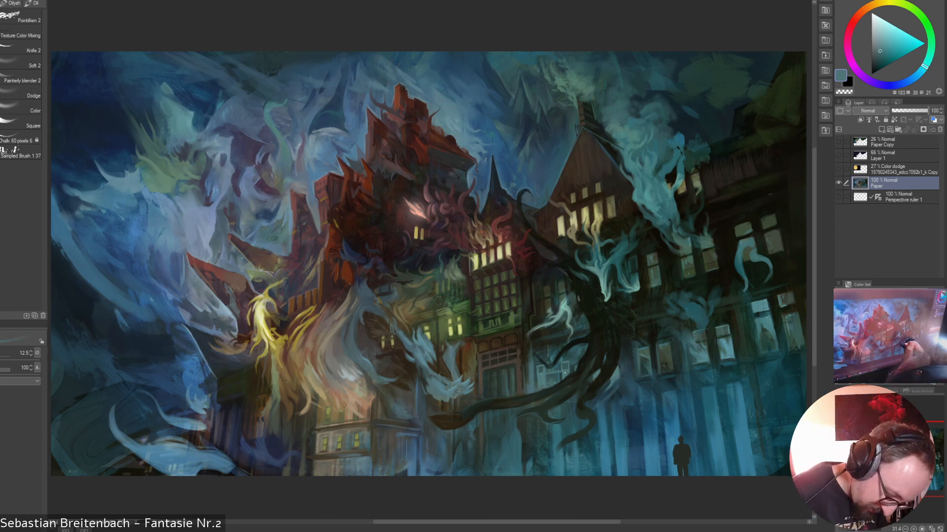
pyautogui.keyDown('alt'); pyautogui.click(548, 379); pyautogui.keyUp('alt')
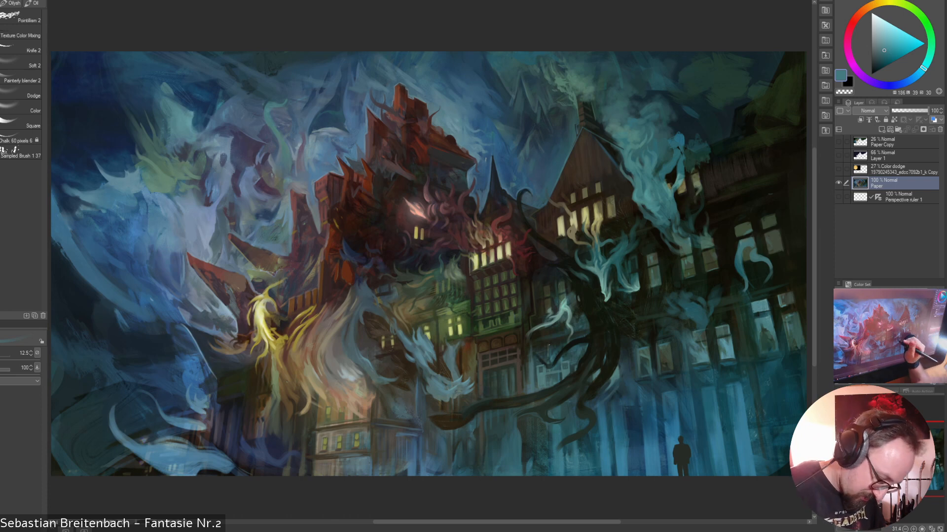
# Darken the details above the window and along the tentacle's upper arm with sampled dark green, dark brown and near-black at size 12.5
pyautogui.keyDown('alt'); pyautogui.click(548, 351); pyautogui.keyUp('alt')
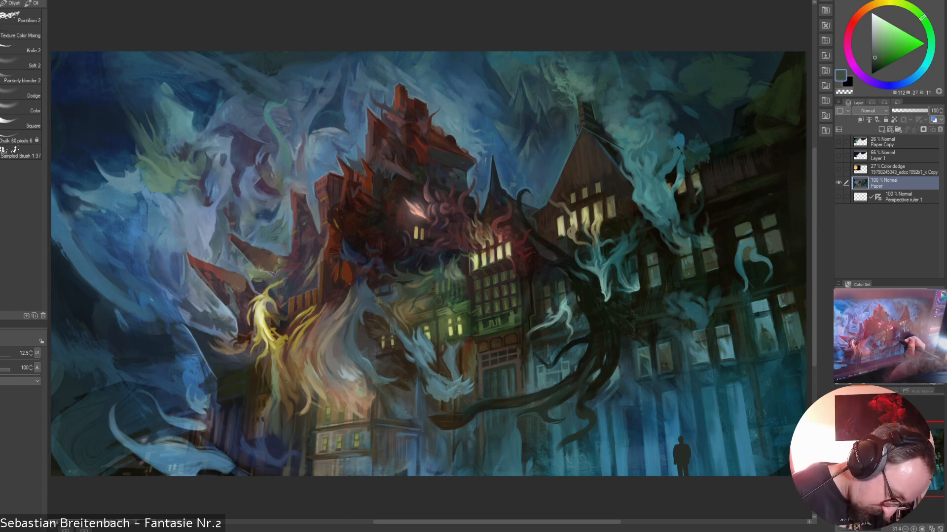
pyautogui.keyDown('alt'); pyautogui.click(552, 349); pyautogui.keyUp('alt')
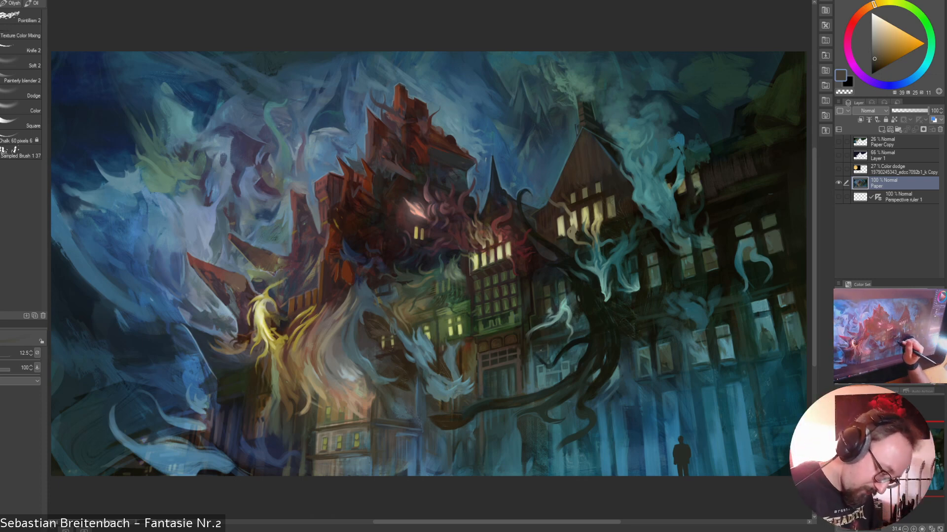
pyautogui.keyDown('alt'); pyautogui.click(538, 354); pyautogui.keyUp('alt')
pyautogui.keyDown('alt'); pyautogui.click(536, 353); pyautogui.keyUp('alt')
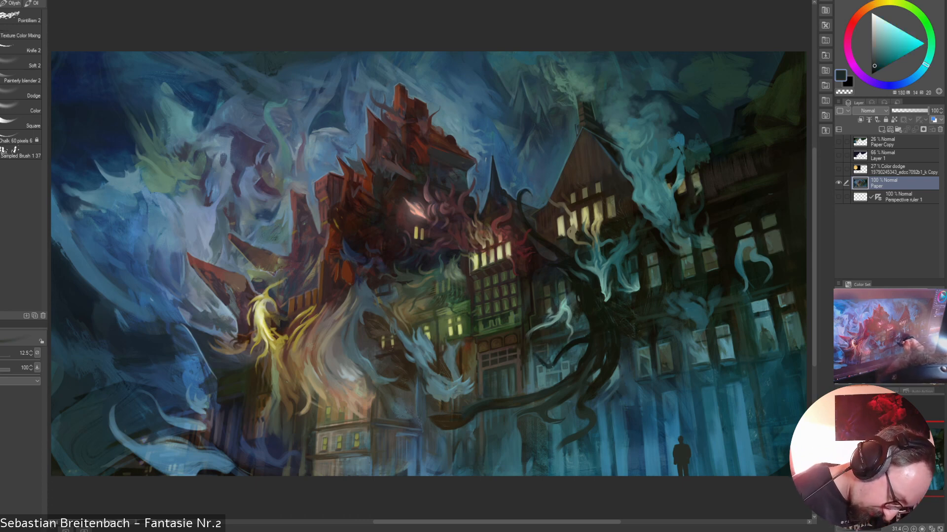
pyautogui.keyDown('alt'); pyautogui.click(562, 346); pyautogui.keyUp('alt')
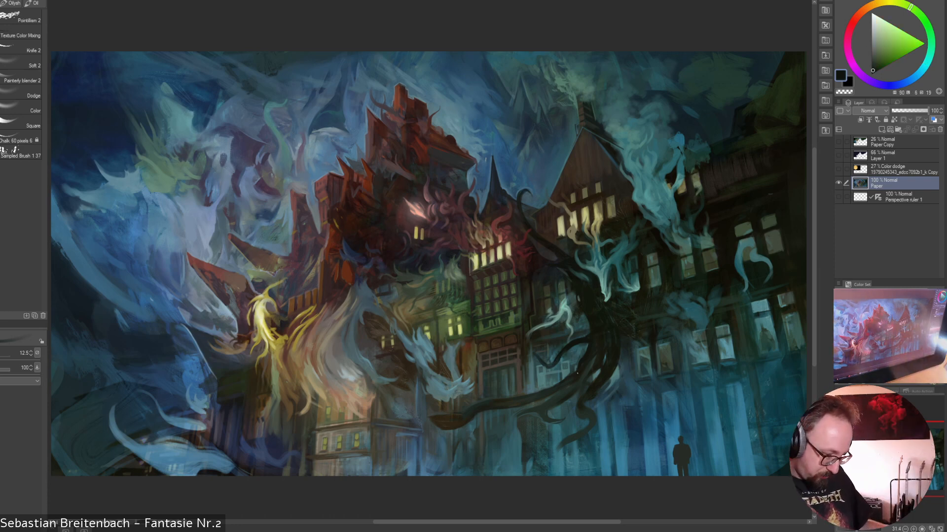
# Blend the wall above and beside the window with sampled muted blue and dark teal at brush sizes 30 and 17.5
pyautogui.press(']')
pyautogui.press(']')
pyautogui.press(']')
pyautogui.press(']')
pyautogui.press(']')
pyautogui.press(']')
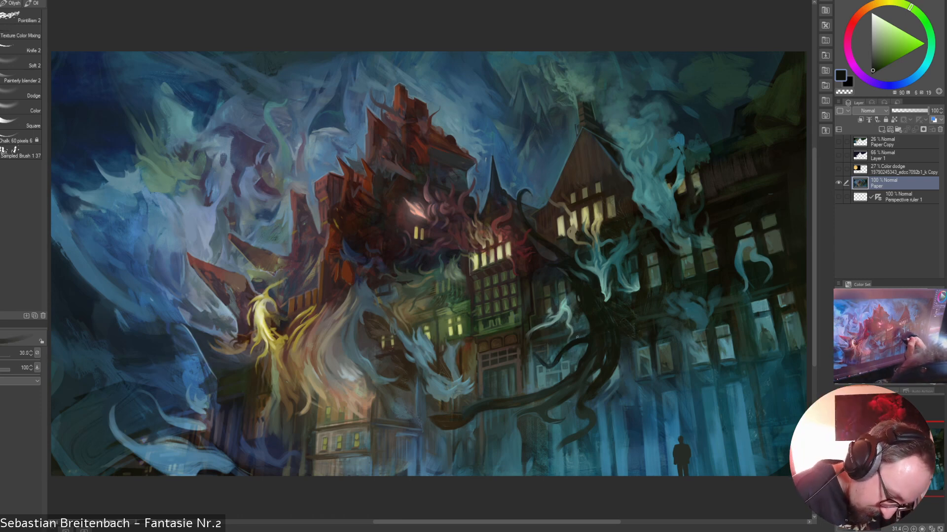
pyautogui.keyDown('alt'); pyautogui.click(551, 353); pyautogui.keyUp('alt')
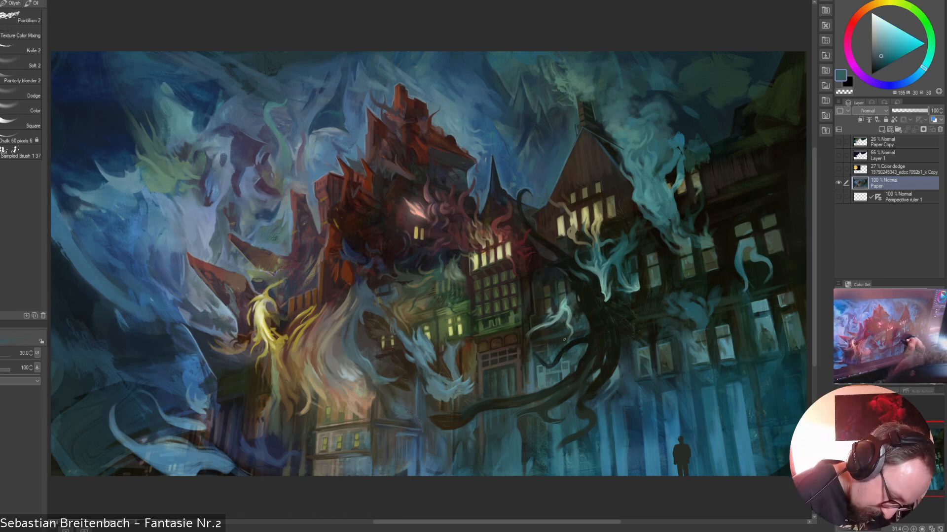
pyautogui.keyDown('alt'); pyautogui.click(549, 353); pyautogui.keyUp('alt')
pyautogui.keyDown('alt'); pyautogui.click(549, 362); pyautogui.keyUp('alt')
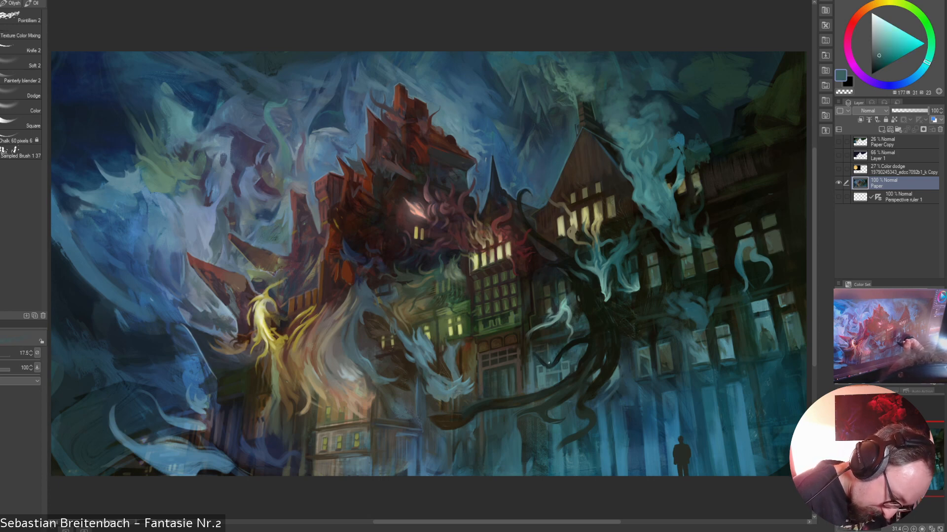
pyautogui.keyDown('alt'); pyautogui.click(547, 353); pyautogui.keyUp('alt')
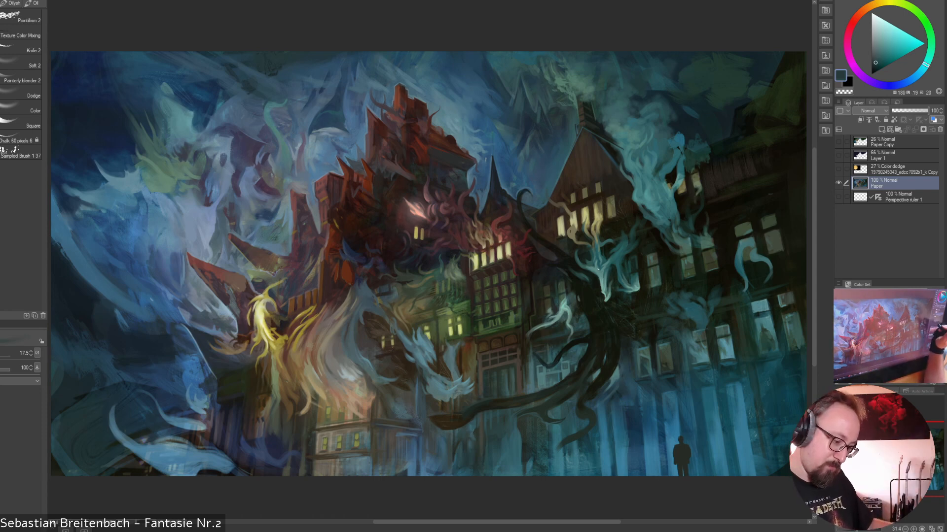
# Refine the outer edge of the window beside the building corner with sampled dark blue-grey and dark olive at size 17.5
pyautogui.keyDown('alt'); pyautogui.click(534, 360); pyautogui.keyUp('alt')
pyautogui.keyDown('alt'); pyautogui.click(533, 360); pyautogui.keyUp('alt')
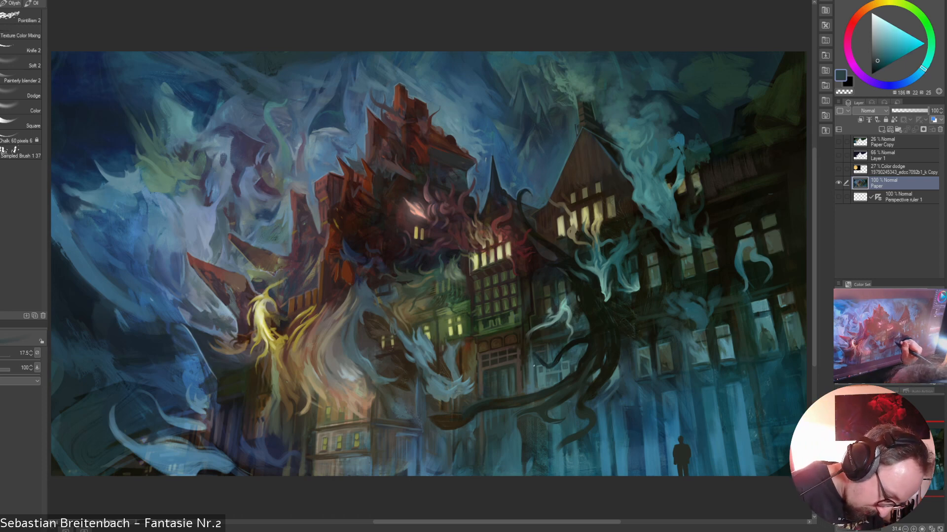
pyautogui.keyDown('alt'); pyautogui.click(527, 361); pyautogui.keyUp('alt')
pyautogui.keyDown('alt'); pyautogui.click(525, 358); pyautogui.keyUp('alt')
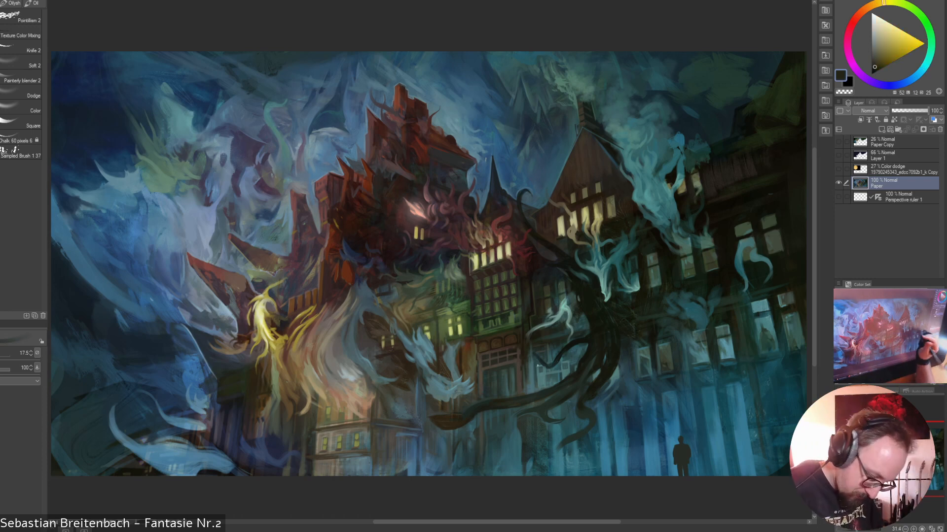
pyautogui.keyDown('alt'); pyautogui.click(537, 365); pyautogui.keyUp('alt')
# Paint the street mist below the tentacle with sampled muted and brighter blues at size 40
pyautogui.keyDown('alt'); pyautogui.click(532, 465); pyautogui.keyUp('alt')
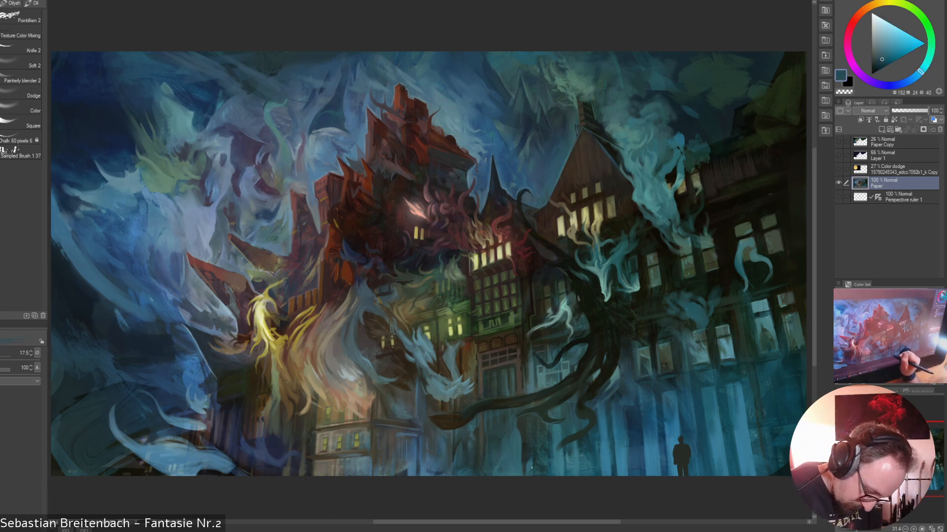
pyautogui.press(']')
pyautogui.press(']')
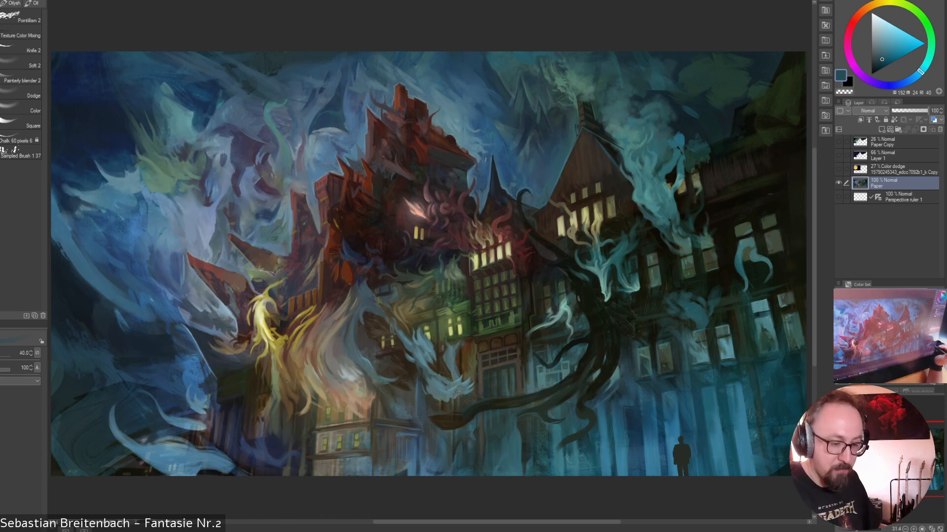
pyautogui.keyDown('alt'); pyautogui.click(556, 448); pyautogui.keyUp('alt')
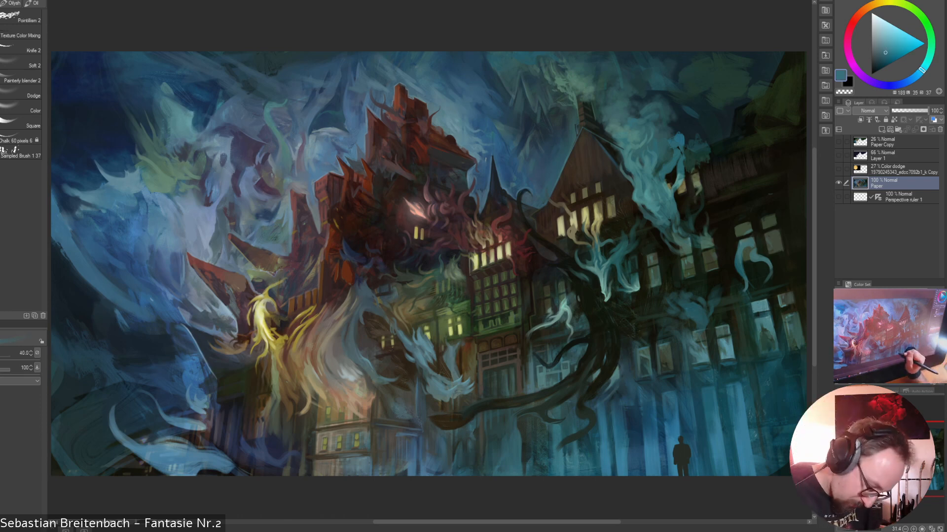
pyautogui.keyDown('alt'); pyautogui.click(563, 460); pyautogui.keyUp('alt')
pyautogui.keyDown('alt'); pyautogui.click(565, 457); pyautogui.keyUp('alt')
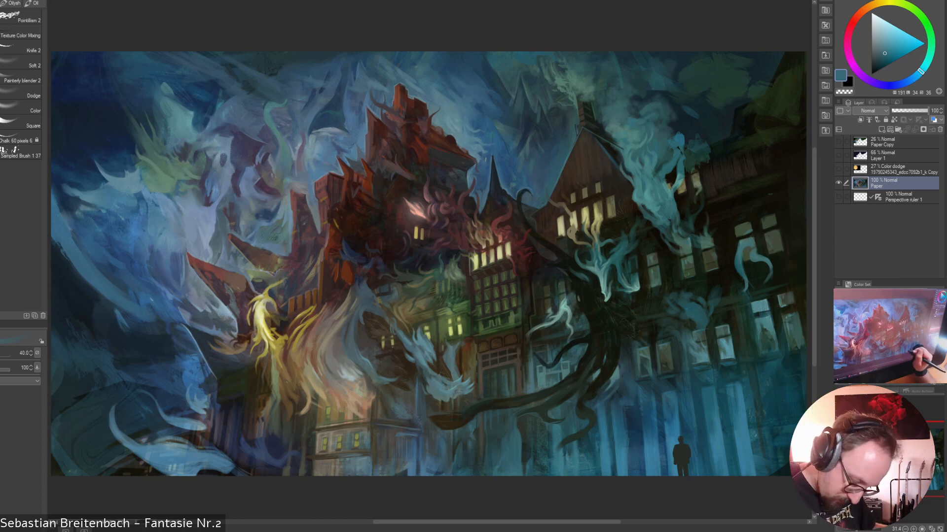
pyautogui.keyDown('alt'); pyautogui.click(638, 463); pyautogui.keyUp('alt')
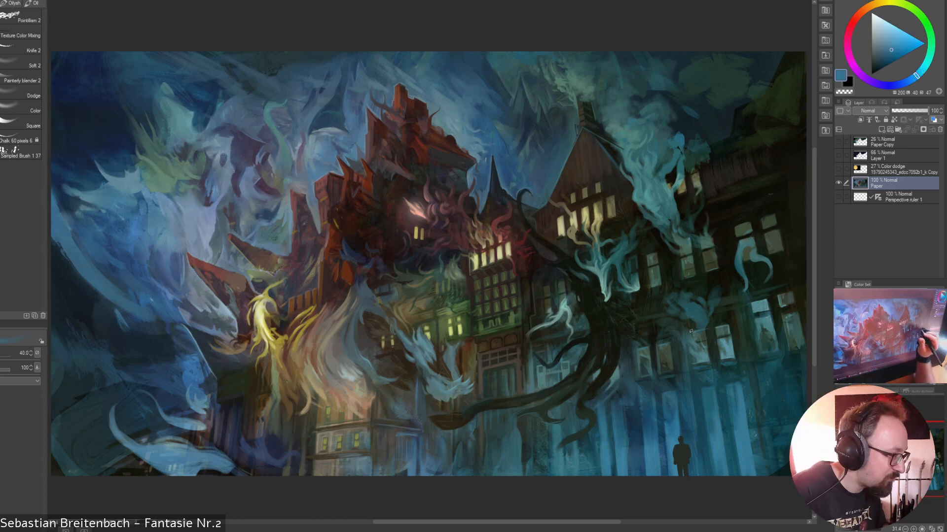
# Rework the misty wall below the tentacle's arm with sampled teal-blue at size 25 and dark green-grey at size 60
pyautogui.keyDown('alt'); pyautogui.click(555, 432); pyautogui.keyUp('alt')
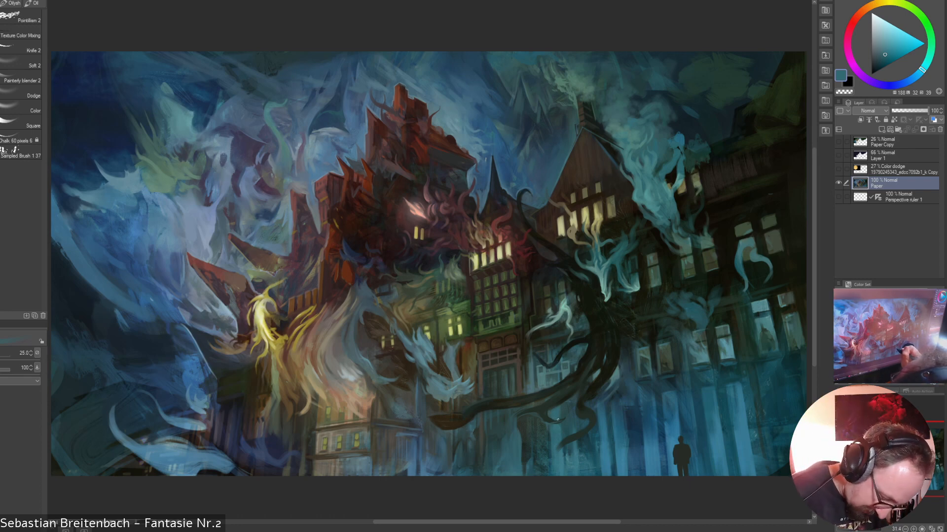
pyautogui.keyDown('alt'); pyautogui.click(535, 400); pyautogui.keyUp('alt')
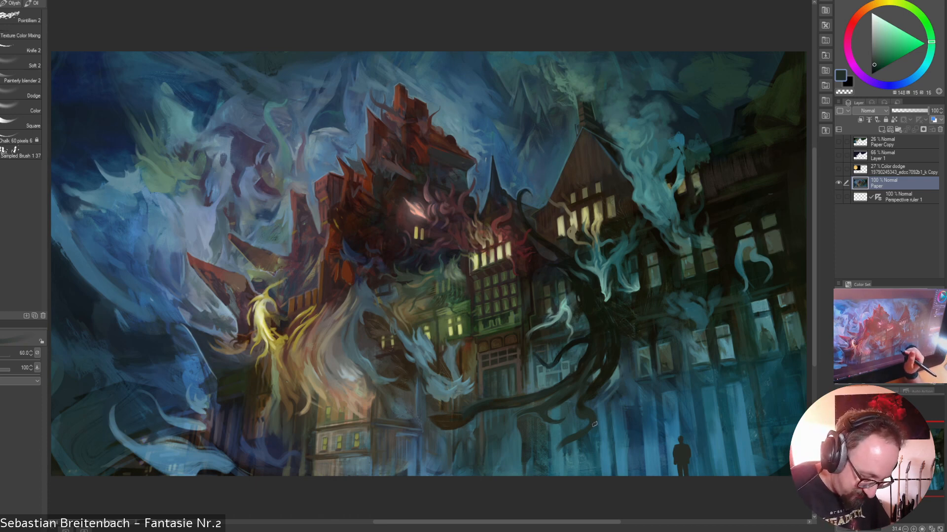
pyautogui.keyDown('alt'); pyautogui.click(547, 424); pyautogui.keyUp('alt')
# Refine the building front beside the tentacle and the wall below it with sampled teal-blue, dark brown and dark olive-green at size 30
pyautogui.press('[')
pyautogui.keyDown('alt'); pyautogui.click(543, 381); pyautogui.keyUp('alt')
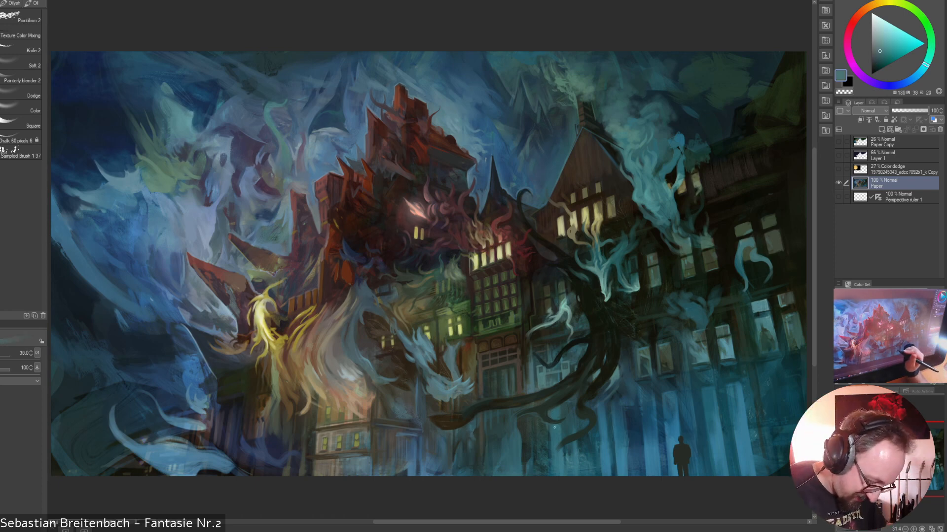
pyautogui.keyDown('alt'); pyautogui.click(523, 351); pyautogui.keyUp('alt')
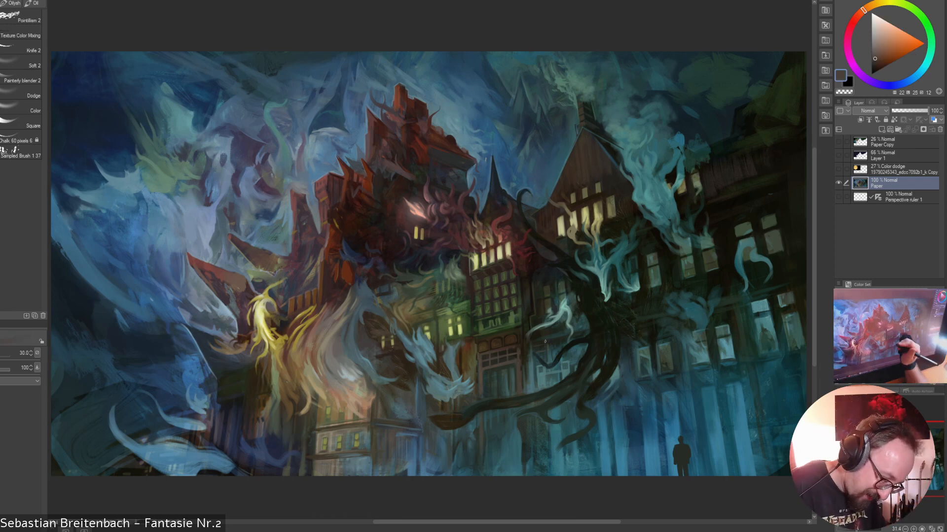
pyautogui.keyDown('alt'); pyautogui.click(507, 321); pyautogui.keyUp('alt')
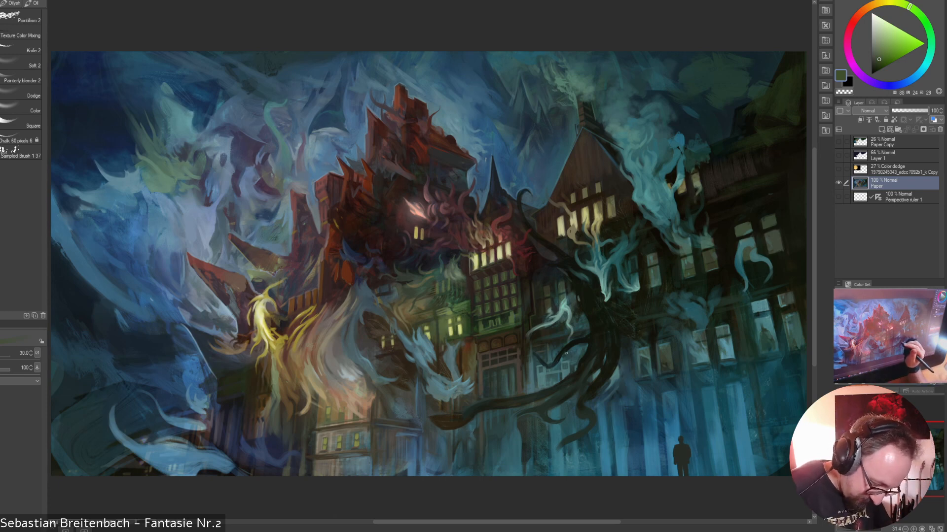
pyautogui.keyDown('alt'); pyautogui.click(522, 418); pyautogui.keyUp('alt')
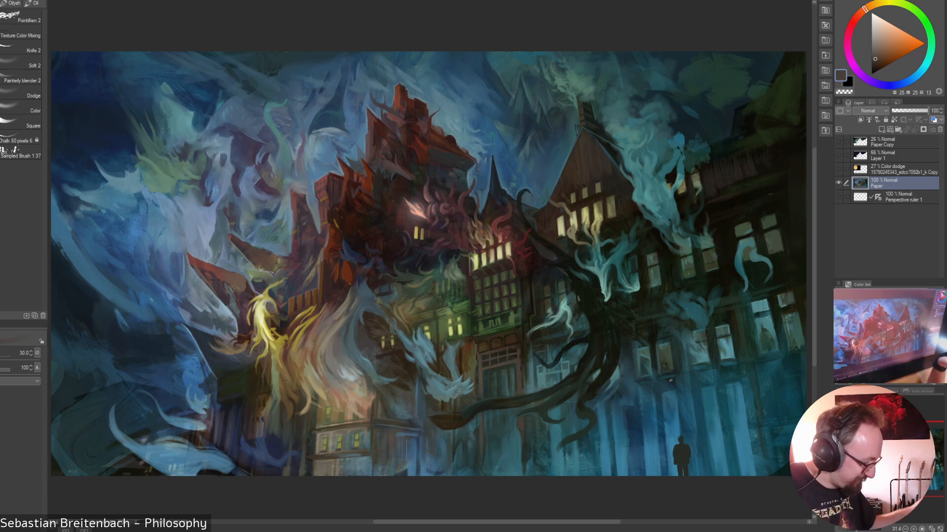
# Add fine strokes to the turquoise smoke wisps in front of the buildings with sampled muted teal at size 12.5
pyautogui.keyDown('alt'); pyautogui.click(601, 273); pyautogui.keyUp('alt')
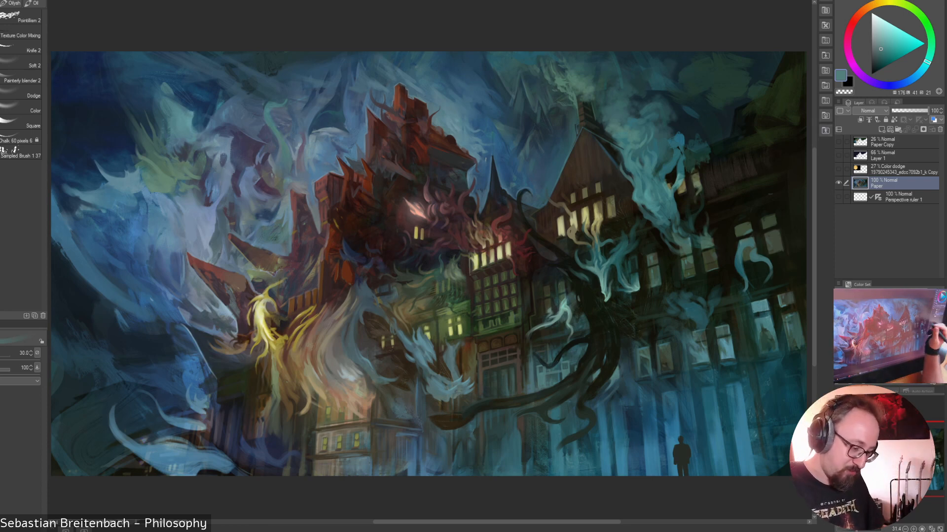
pyautogui.press('[')
pyautogui.press('[')
pyautogui.press('[')
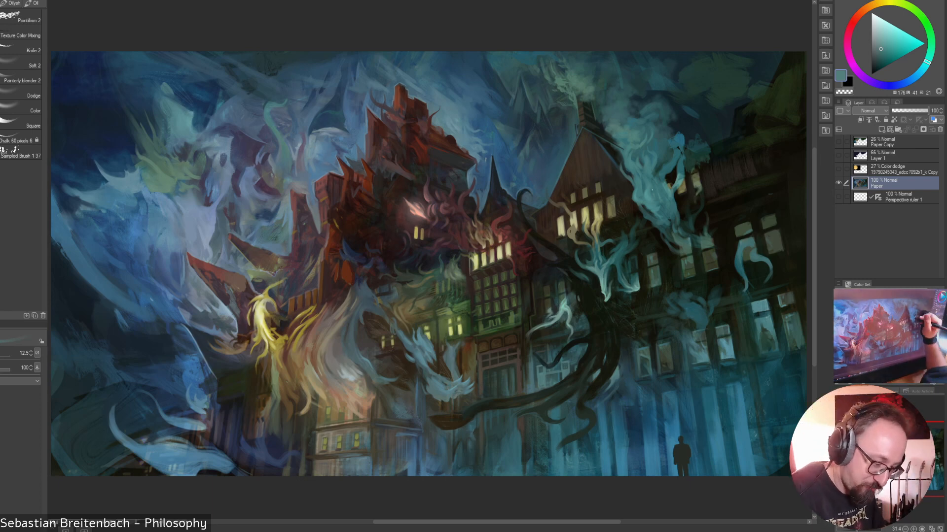
pyautogui.keyDown('alt'); pyautogui.click(666, 191); pyautogui.keyUp('alt')
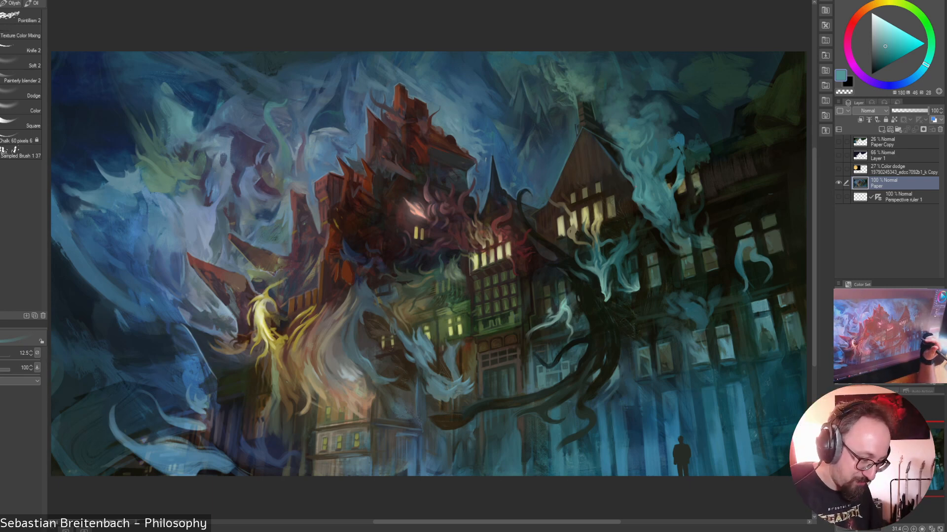
# Touch up the lit gable windows with sampled muted yellow and the upper facade window with sampled grey-green at size 12.5
pyautogui.keyDown('alt'); pyautogui.click(598, 212); pyautogui.keyUp('alt')
pyautogui.keyDown('alt'); pyautogui.click(611, 207); pyautogui.keyUp('alt')
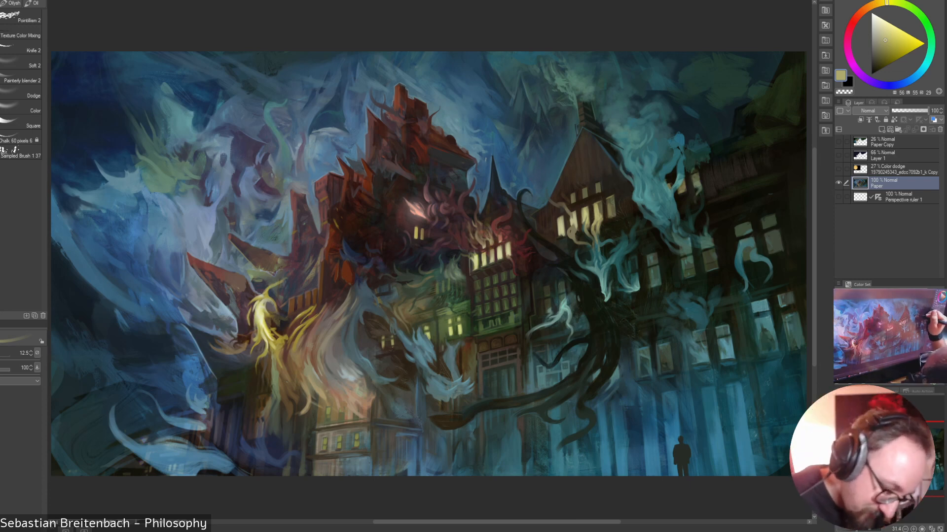
pyautogui.keyDown('alt'); pyautogui.click(744, 230); pyautogui.keyUp('alt')
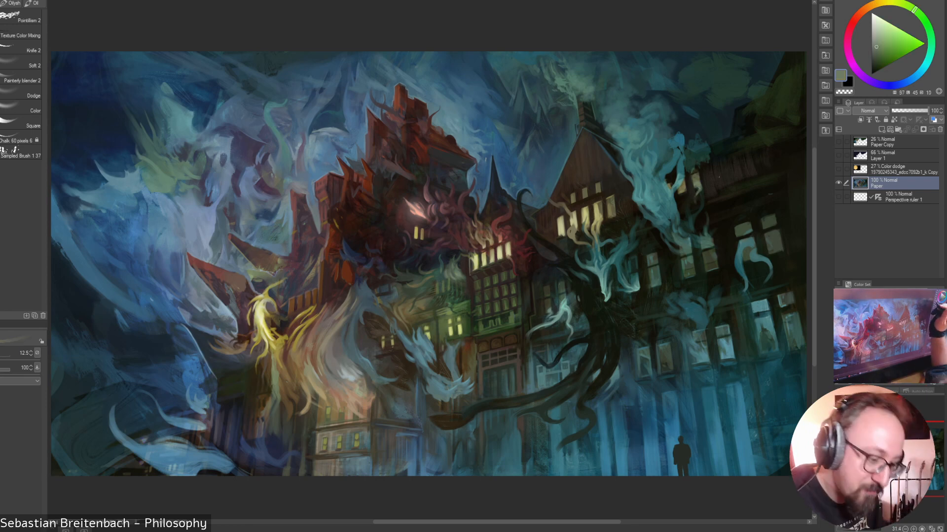
# Rework the upper window and dark wall around the smoke column with sampled teal, olive and near-black tones at sizes 20, 40 and 25
pyautogui.keyDown('alt'); pyautogui.click(700, 188); pyautogui.keyUp('alt')
pyautogui.keyDown('alt'); pyautogui.click(698, 182); pyautogui.keyUp('alt')
pyautogui.keyDown('alt'); pyautogui.click(704, 154); pyautogui.keyUp('alt')
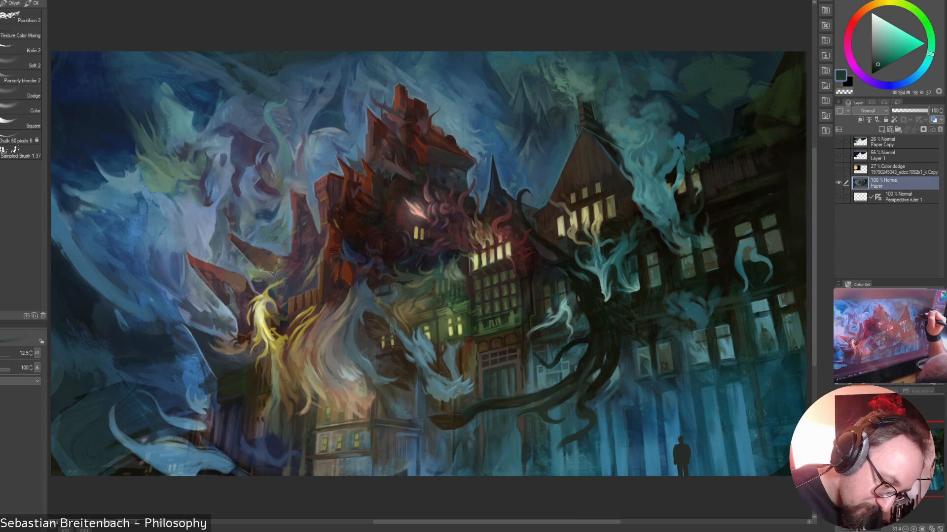
pyautogui.keyDown('alt'); pyautogui.click(697, 177); pyautogui.keyUp('alt')
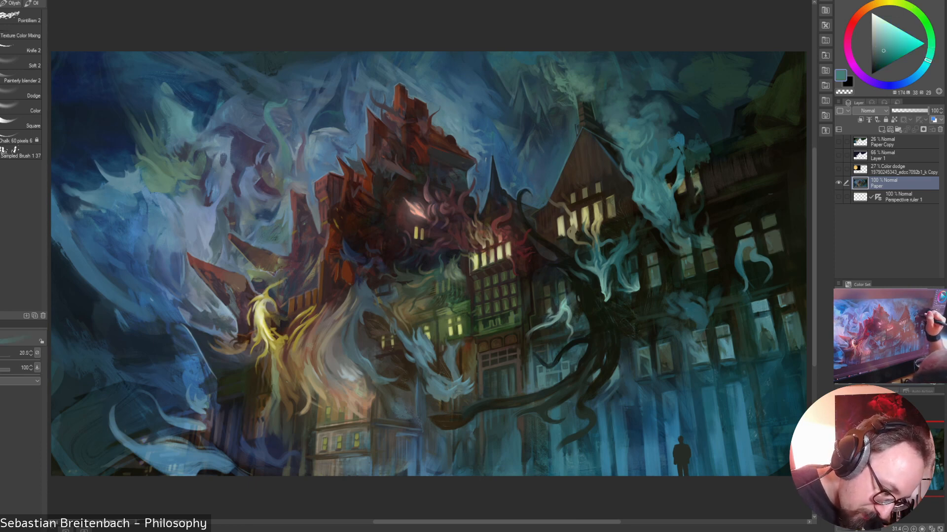
pyautogui.keyDown('alt'); pyautogui.click(695, 176); pyautogui.keyUp('alt')
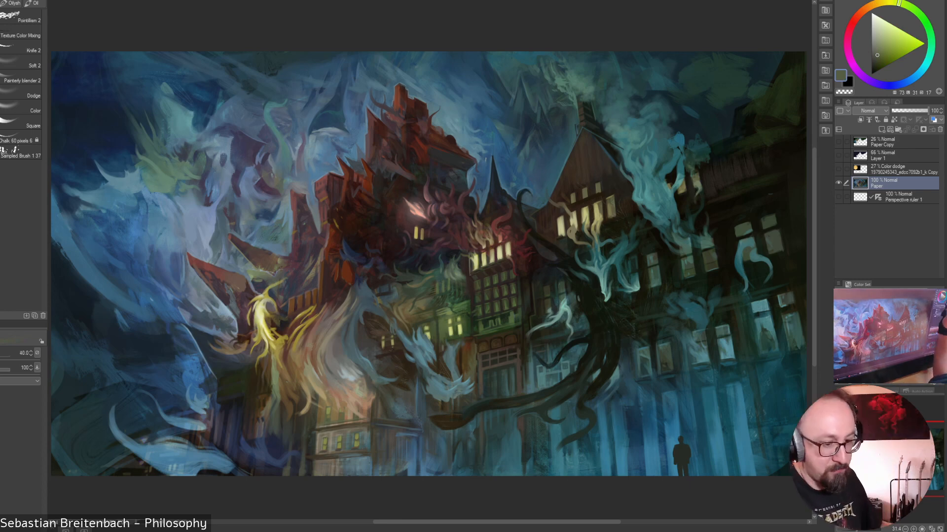
pyautogui.keyDown('alt'); pyautogui.click(682, 187); pyautogui.keyUp('alt')
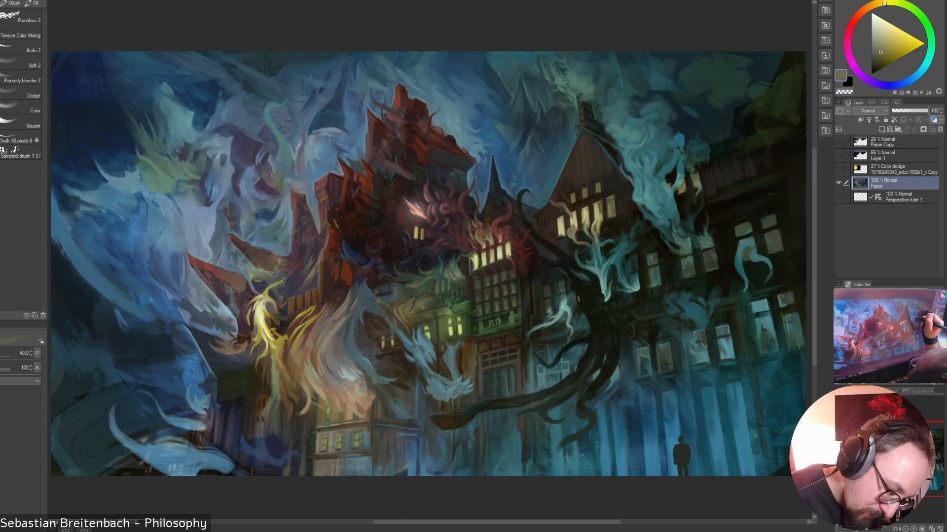
pyautogui.press('[')
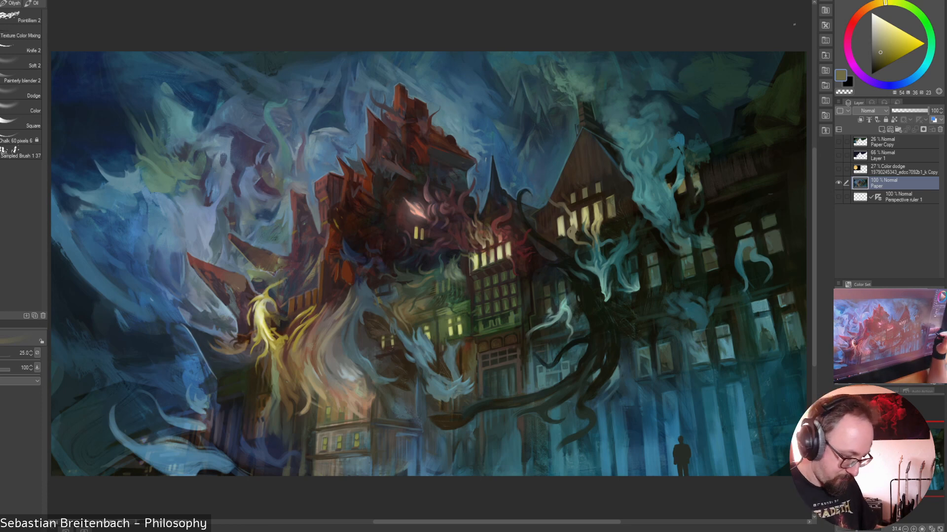
pyautogui.keyDown('alt'); pyautogui.click(769, 195); pyautogui.keyUp('alt')
pyautogui.keyDown('alt'); pyautogui.click(600, 241); pyautogui.keyUp('alt')
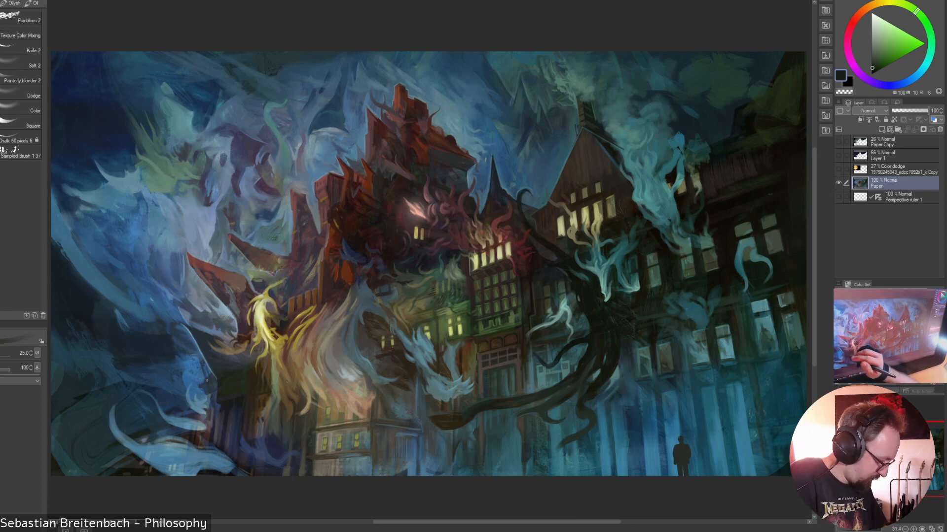
# Refine the pale flame swirl beside the yellow fire with sampled dark blue, browns and light grey at sizes 35 and 20
pyautogui.keyDown('alt'); pyautogui.click(165, 328); pyautogui.keyUp('alt')
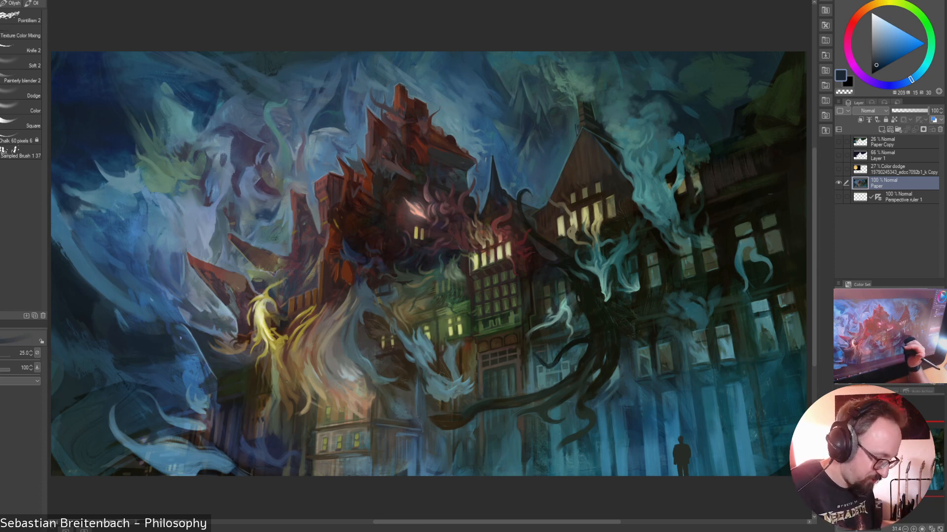
pyautogui.keyDown('alt'); pyautogui.click(318, 332); pyautogui.keyUp('alt')
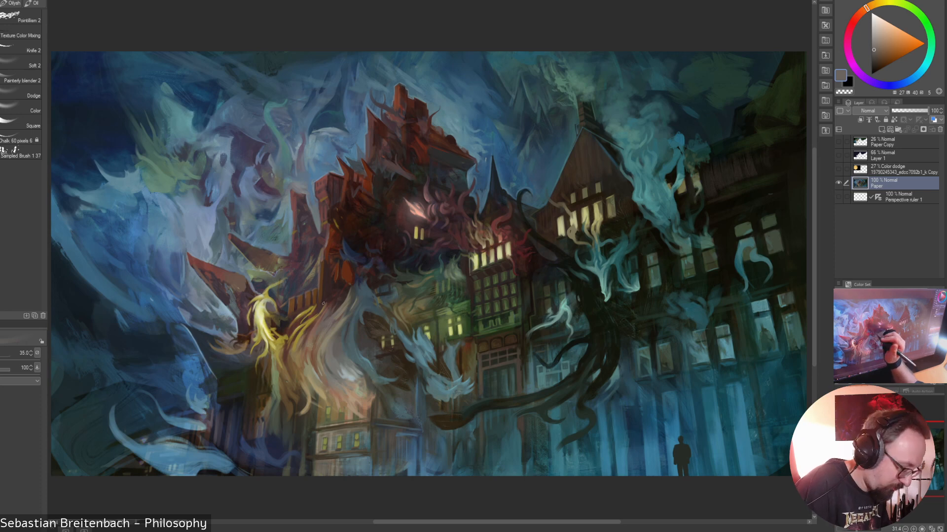
pyautogui.keyDown('alt'); pyautogui.click(312, 334); pyautogui.keyUp('alt')
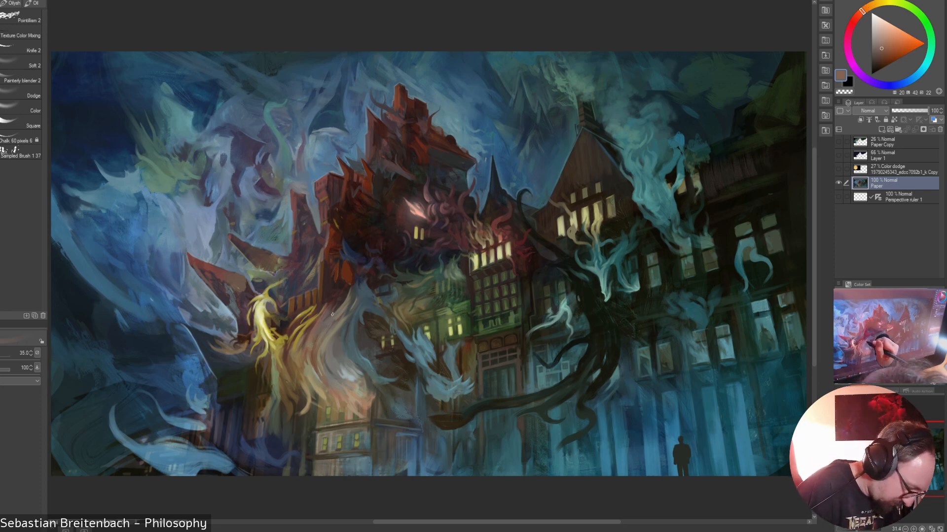
pyautogui.keyDown('alt'); pyautogui.click(330, 338); pyautogui.keyUp('alt')
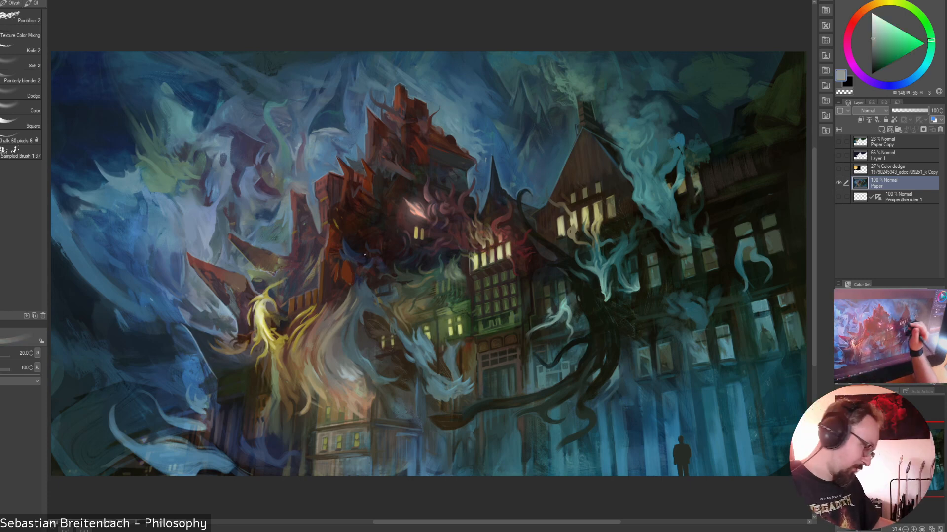
pyautogui.keyDown('alt'); pyautogui.click(338, 316); pyautogui.keyUp('alt')
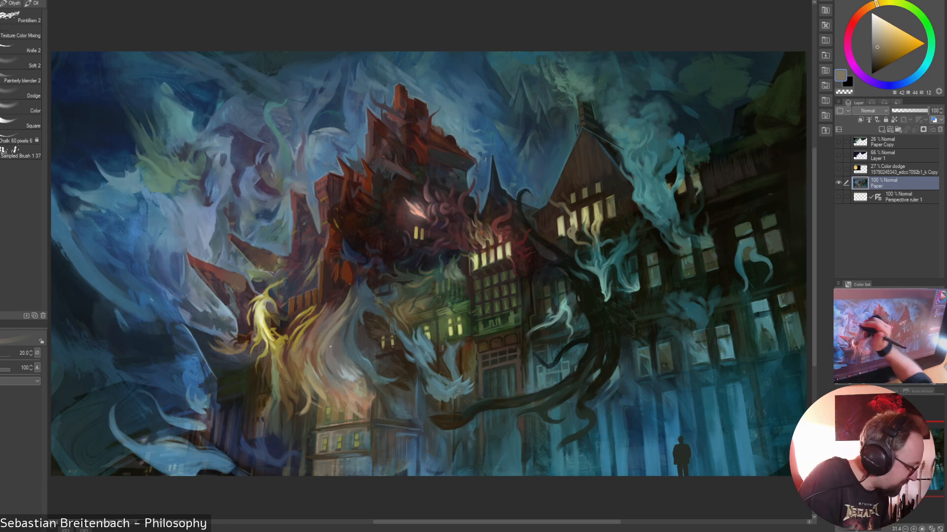
# Blend the pale ghostly cloud shapes beside the castle towers using Painterly blender 2 at sizes 45, 40 and 50
pyautogui.click(21, 78)
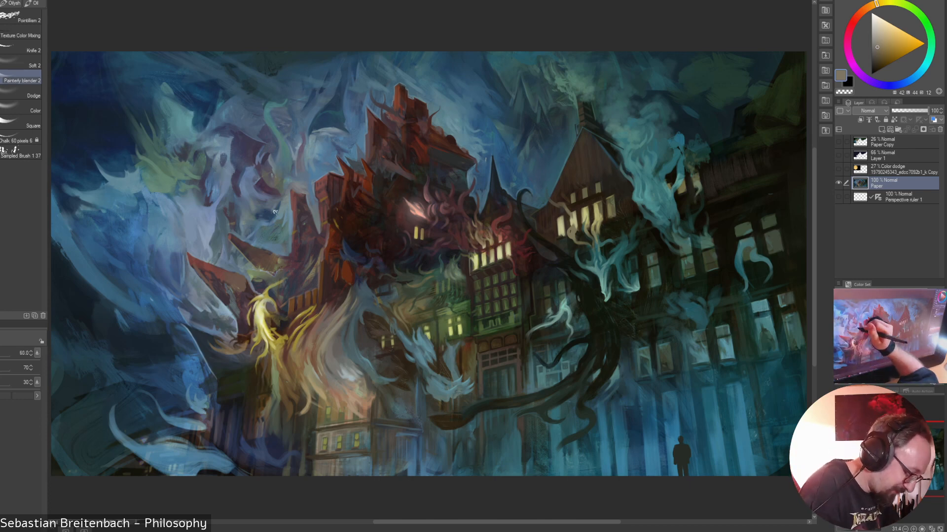
pyautogui.press(']')
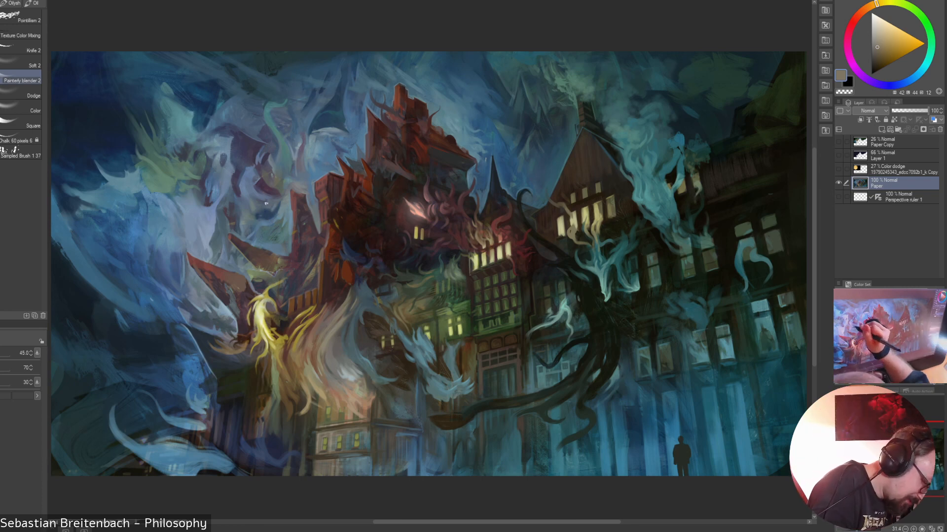
pyautogui.press('[')
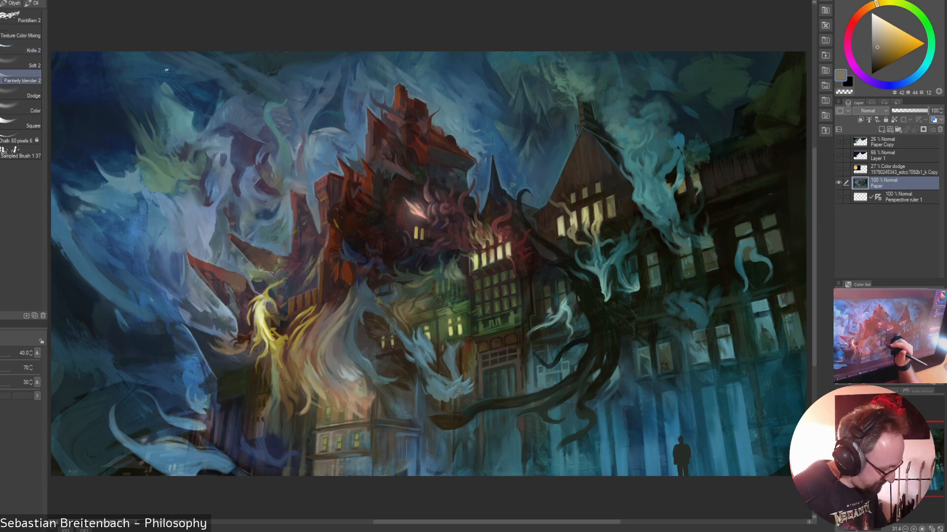
pyautogui.press(']')
pyautogui.press(']')
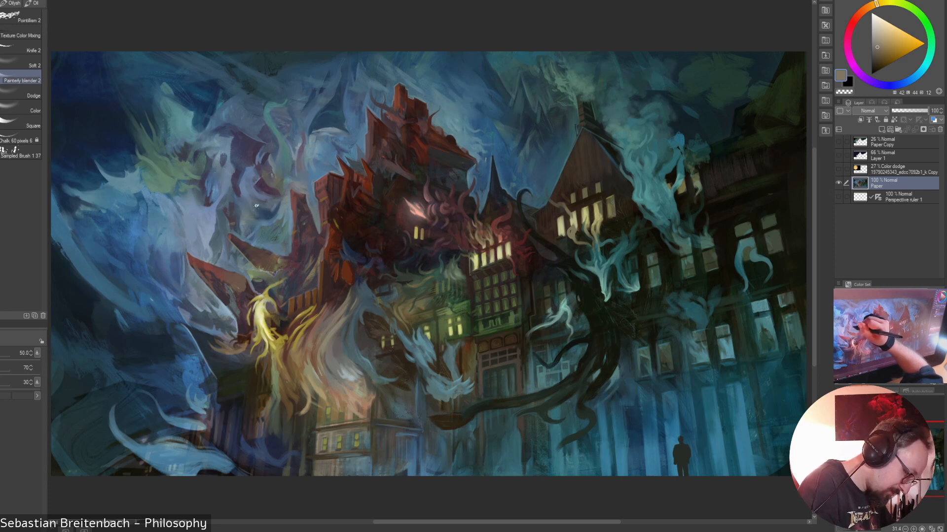
# Soften the larger mist areas between the ghostly clouds and the castle with the blender at sizes 70 to 100, finishing at 40
pyautogui.press(']')
pyautogui.press(']')
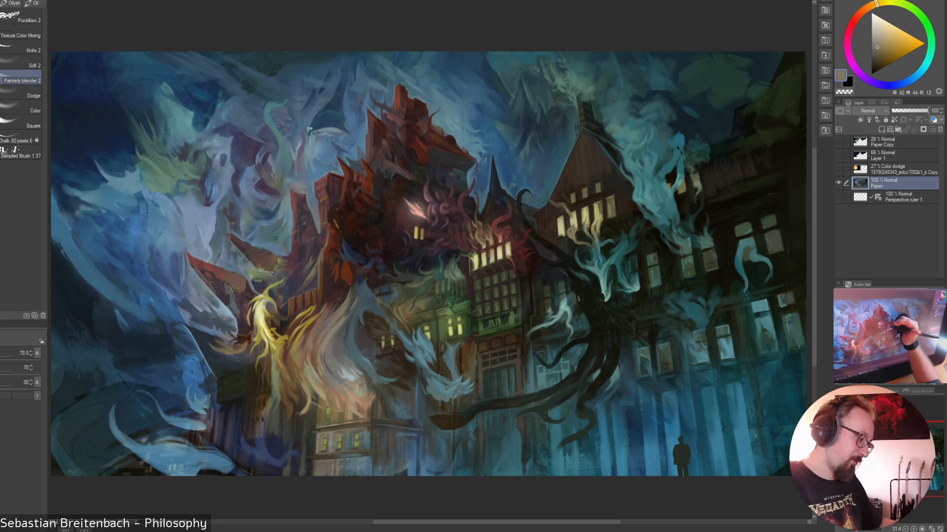
pyautogui.press(']')
pyautogui.press(']')
pyautogui.press('[')
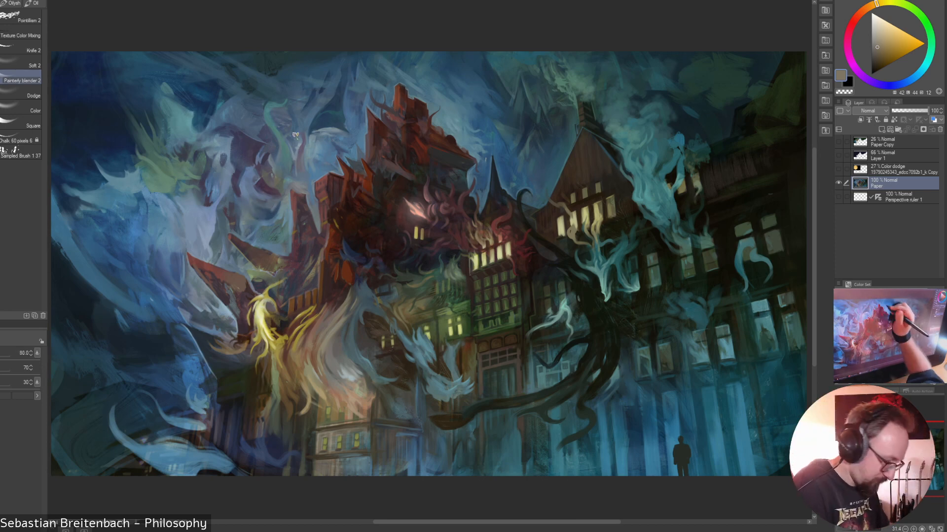
pyautogui.press(']')
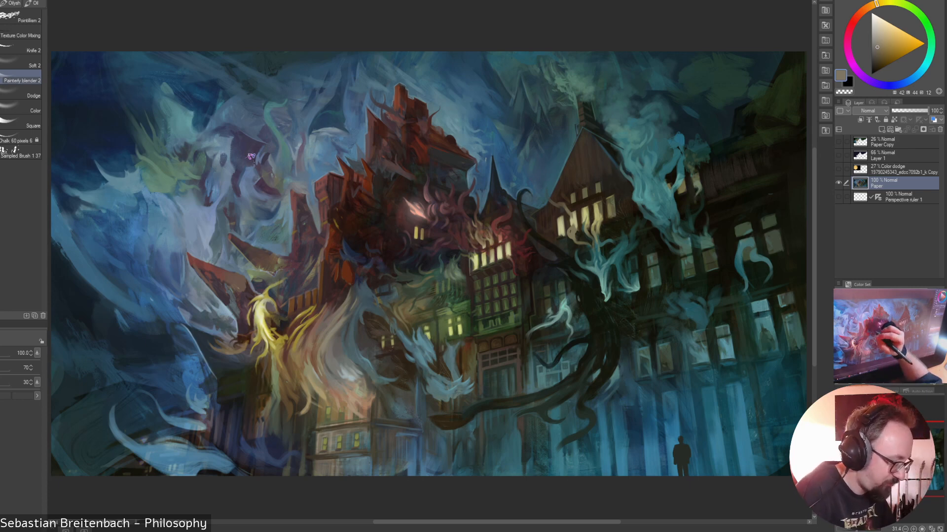
pyautogui.press('[')
pyautogui.press('[')
pyautogui.press('[')
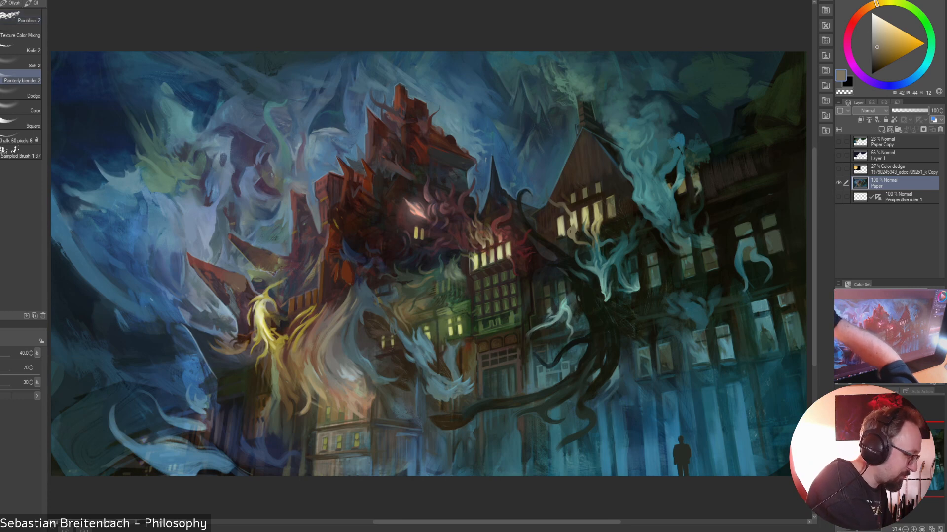
# Repaint the mist between the green tendril and the castle tower with sampled light blue, grey-blue and teal at sizes 20 and 9
pyautogui.click(1, 37)
pyautogui.keyDown('alt'); pyautogui.click(306, 157); pyautogui.keyUp('alt')
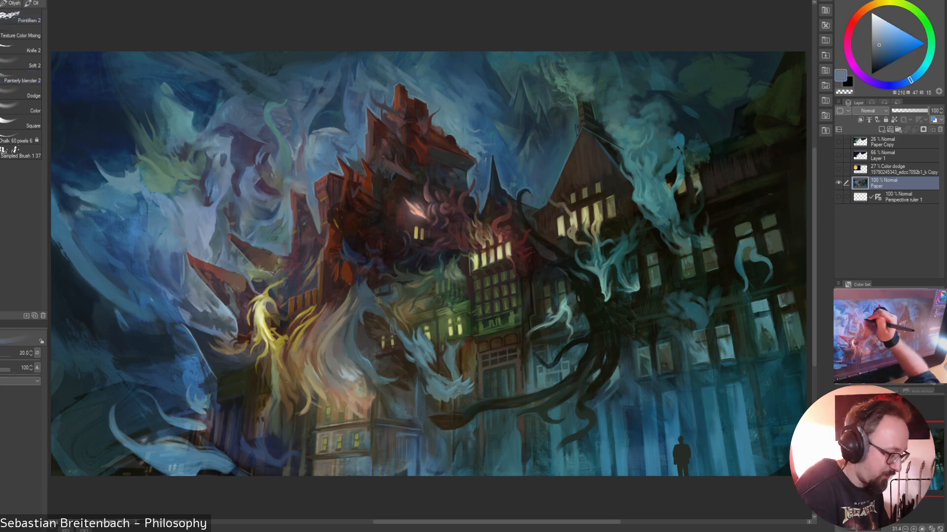
pyautogui.keyDown('alt'); pyautogui.click(294, 154); pyautogui.keyUp('alt')
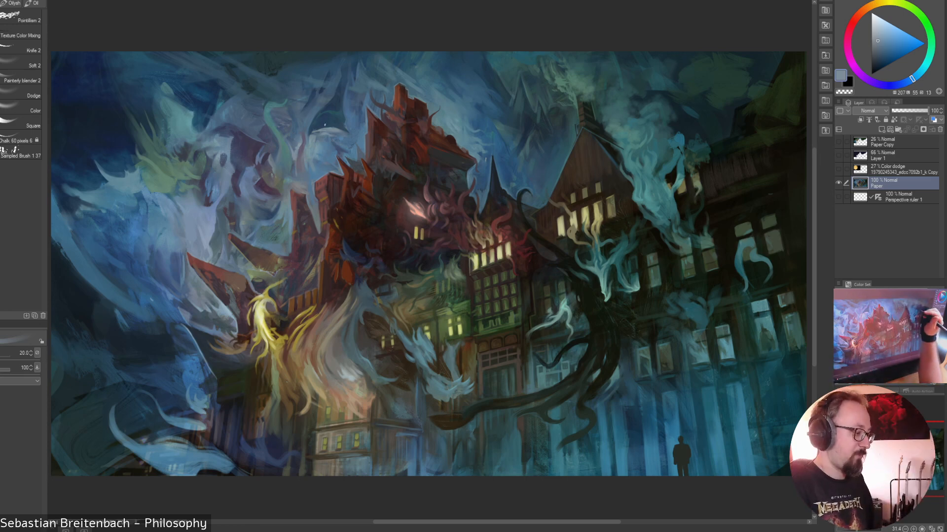
pyautogui.keyDown('alt'); pyautogui.click(299, 172); pyautogui.keyUp('alt')
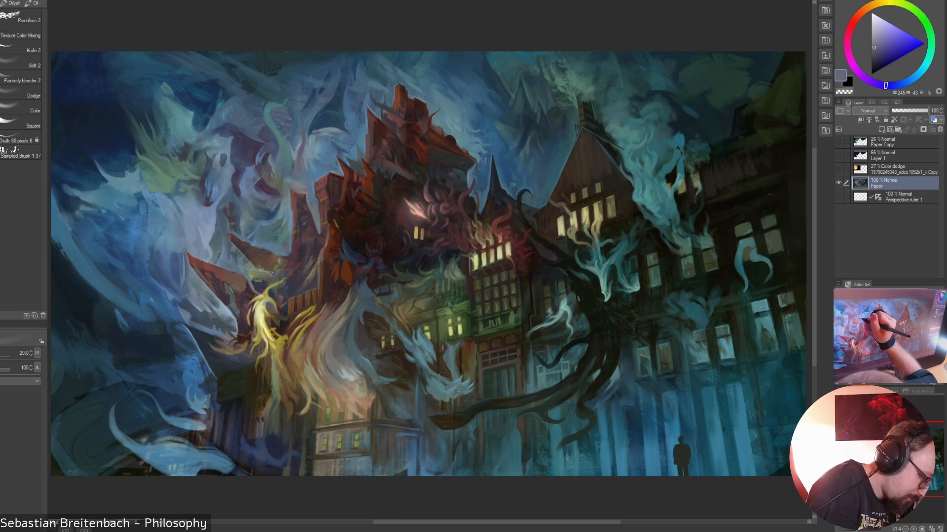
pyautogui.keyDown('alt'); pyautogui.click(299, 170); pyautogui.keyUp('alt')
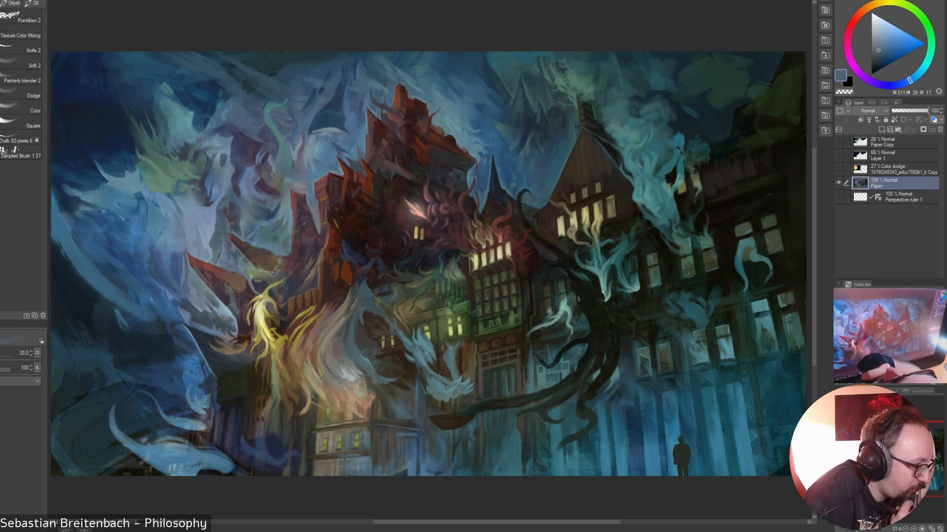
pyautogui.keyDown('alt'); pyautogui.click(290, 149); pyautogui.keyUp('alt')
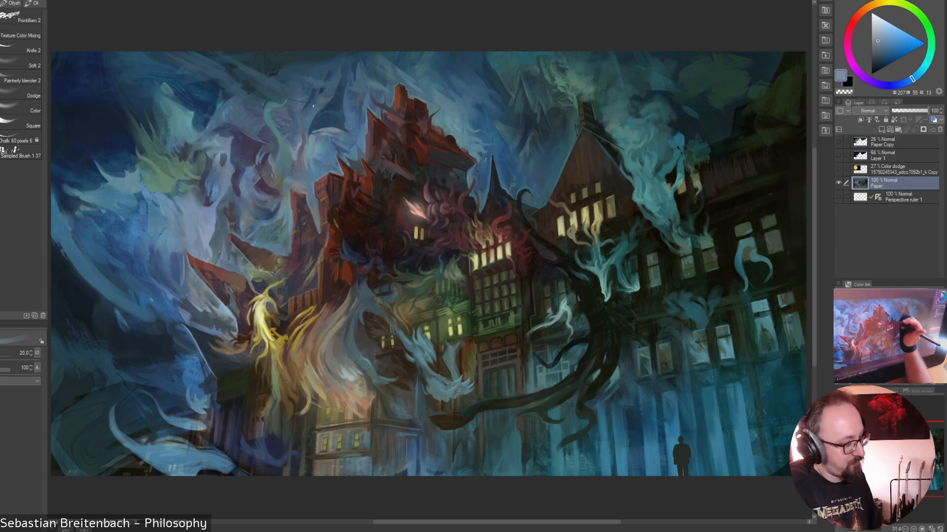
pyautogui.keyDown('alt'); pyautogui.click(285, 144); pyautogui.keyUp('alt')
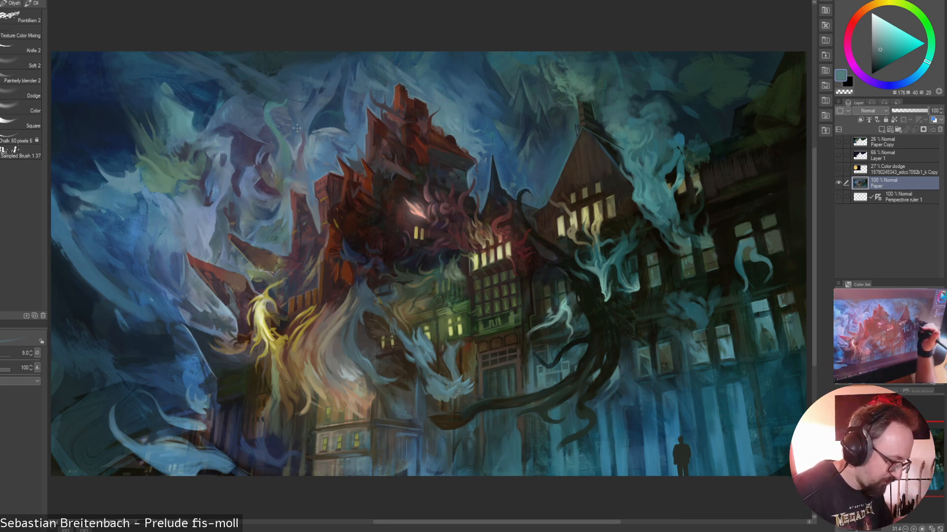
pyautogui.keyDown('alt'); pyautogui.click(299, 151); pyautogui.keyUp('alt')
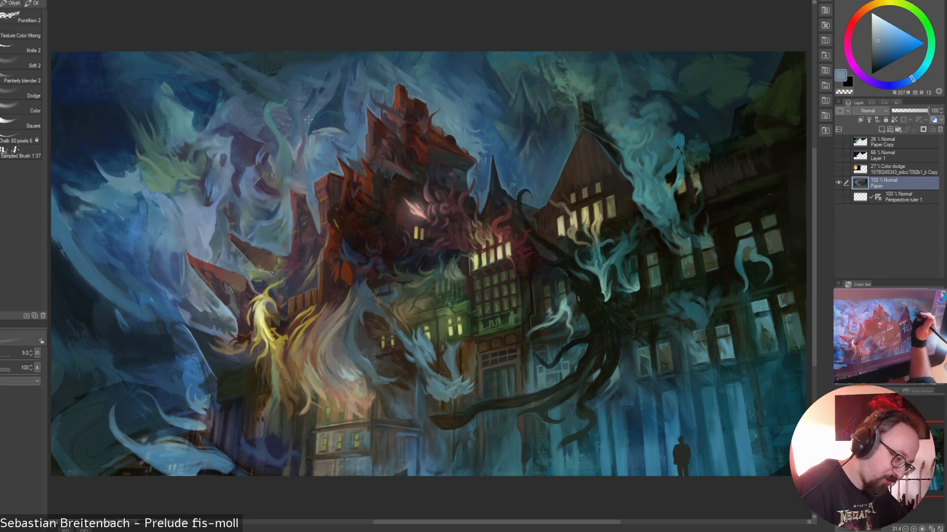
# Refine the mist between the green tendril and the castle with sampled grey-blue, reducing the brush to size 5
pyautogui.keyDown('alt'); pyautogui.click(296, 150); pyautogui.keyUp('alt')
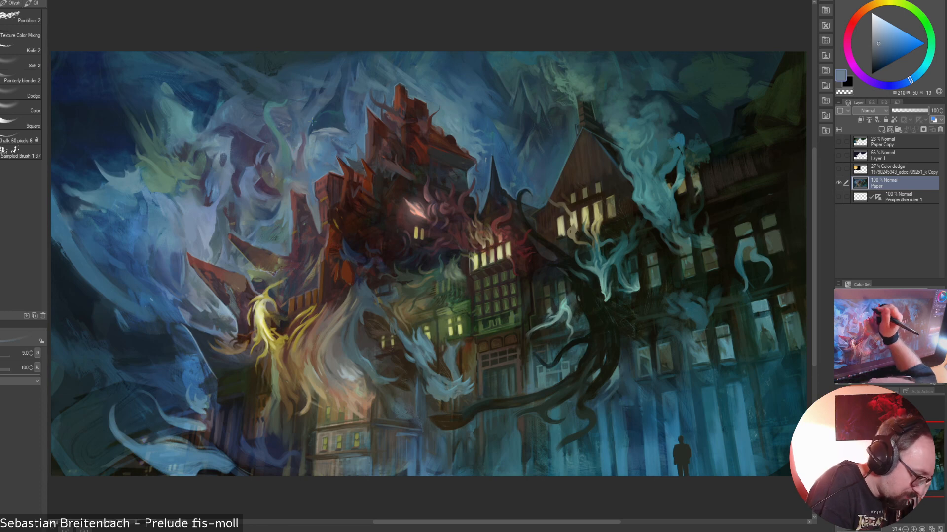
pyautogui.press('[')
pyautogui.press('[')
pyautogui.press('[')
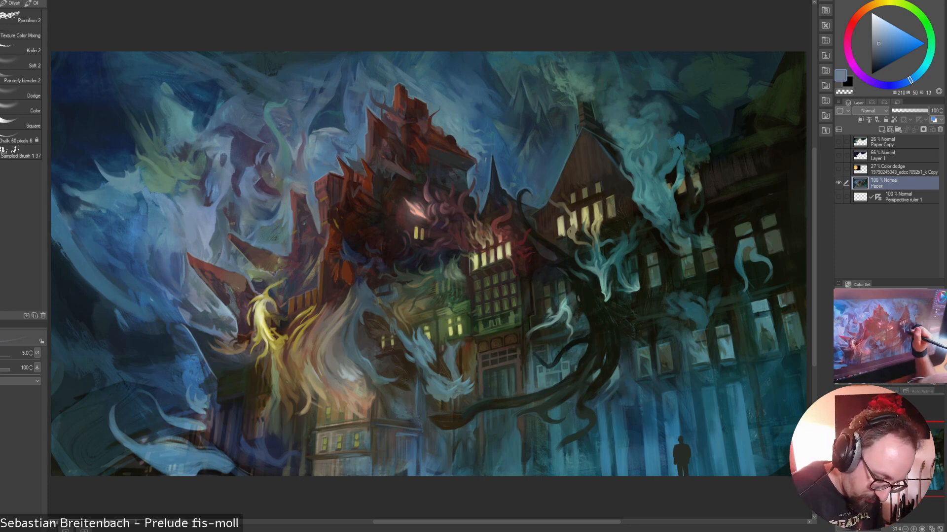
# Touch up the teal ghost flame and smoke in front of the gabled building with sampled grey-greens and teal at size 12.5
pyautogui.keyDown('alt'); pyautogui.click(618, 257); pyautogui.keyUp('alt')
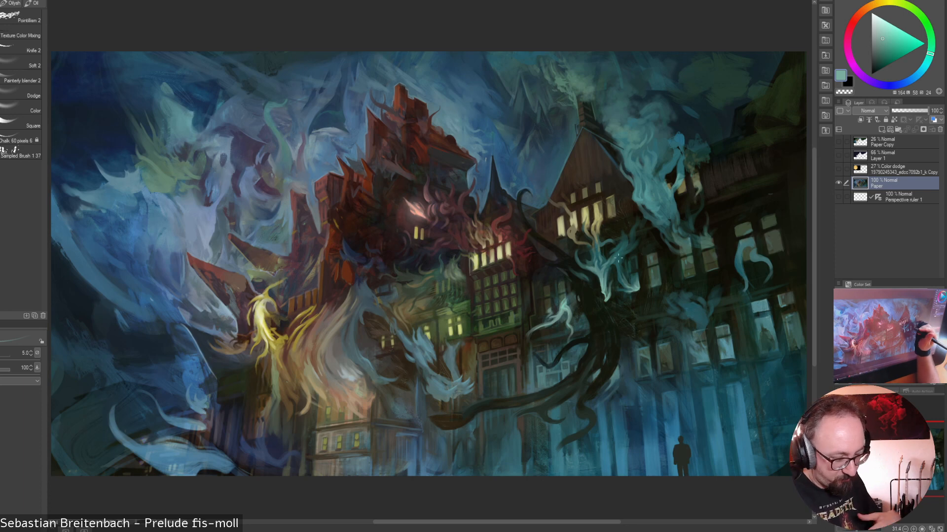
pyautogui.press('b')
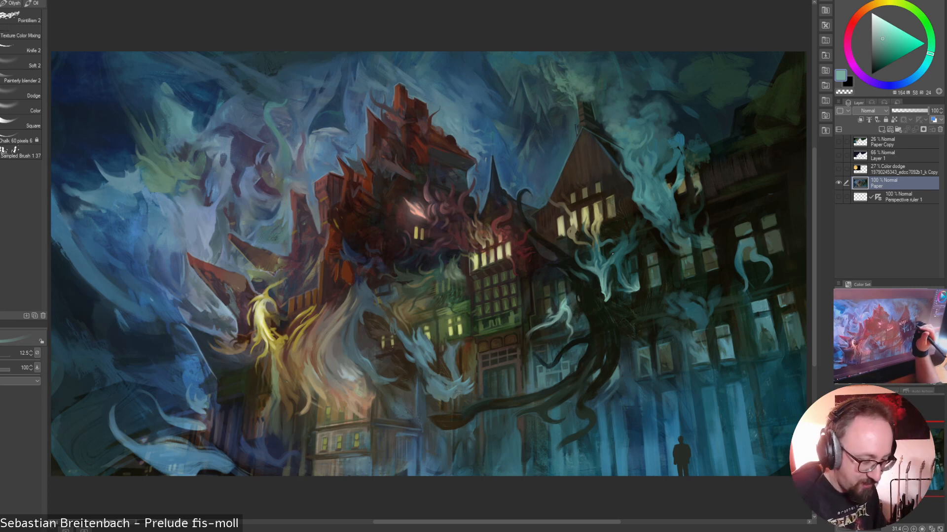
pyautogui.keyDown('alt'); pyautogui.click(652, 181); pyautogui.keyUp('alt')
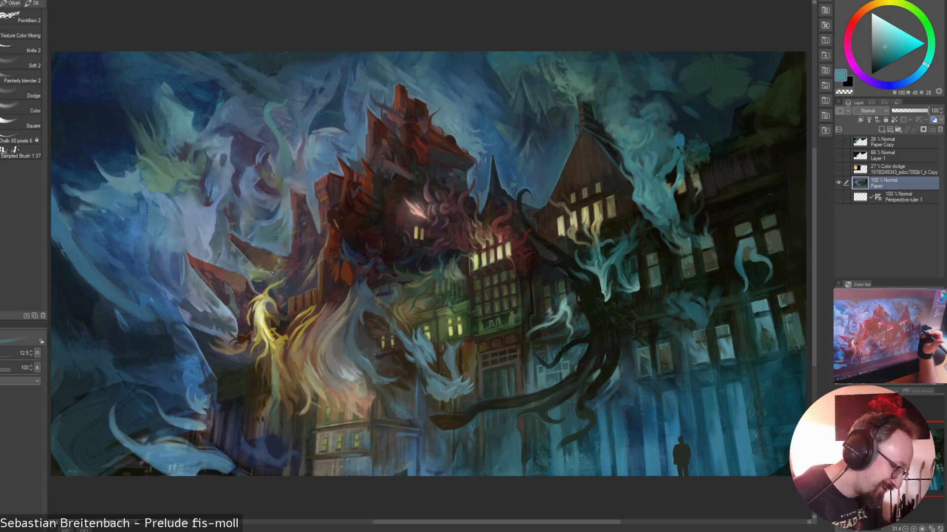
# Paint into the dark sky above the ghostly clouds with sampled blue-teal at size 15
pyautogui.keyDown('alt'); pyautogui.click(199, 111); pyautogui.keyUp('alt')
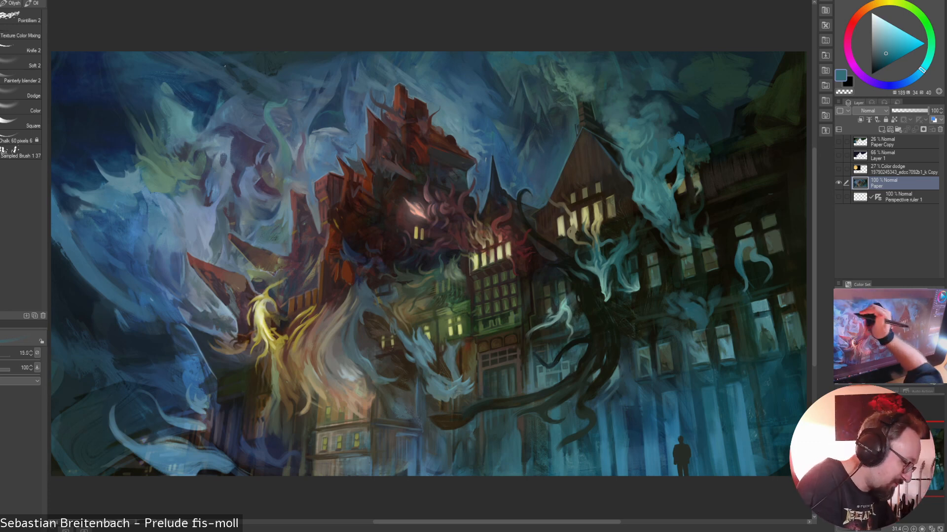
pyautogui.press(']')
pyautogui.press(']')
pyautogui.press(']')
pyautogui.press(']')
pyautogui.press(']')
pyautogui.press(']')
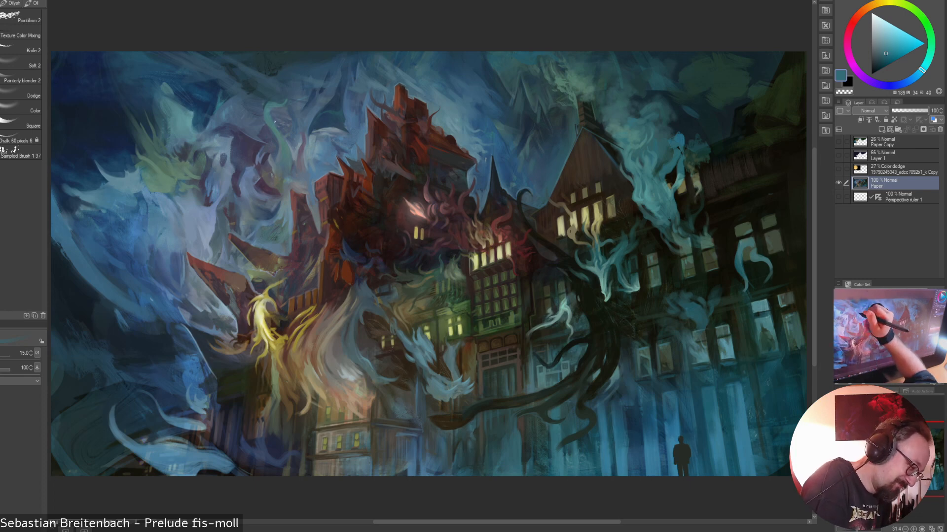
# Clean up the mist around the curled tip of the green tendril with sampled dark blues at sizes 15 and 9
pyautogui.keyDown('alt'); pyautogui.click(269, 108); pyautogui.keyUp('alt')
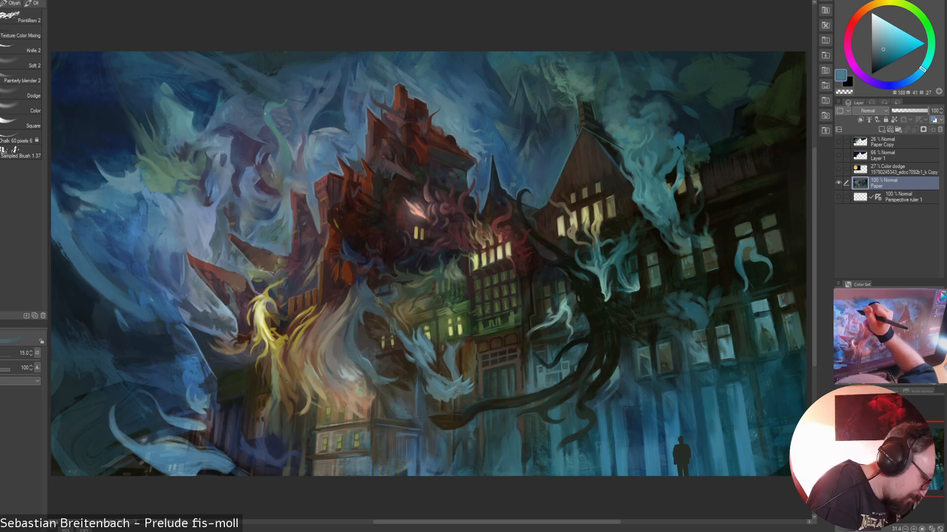
pyautogui.keyDown('alt'); pyautogui.click(263, 119); pyautogui.keyUp('alt')
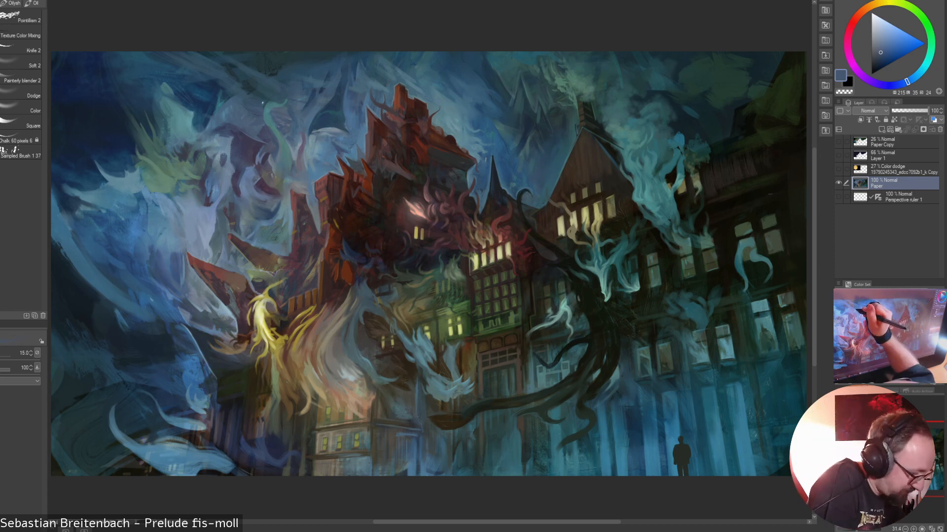
pyautogui.keyDown('alt'); pyautogui.click(263, 106); pyautogui.keyUp('alt')
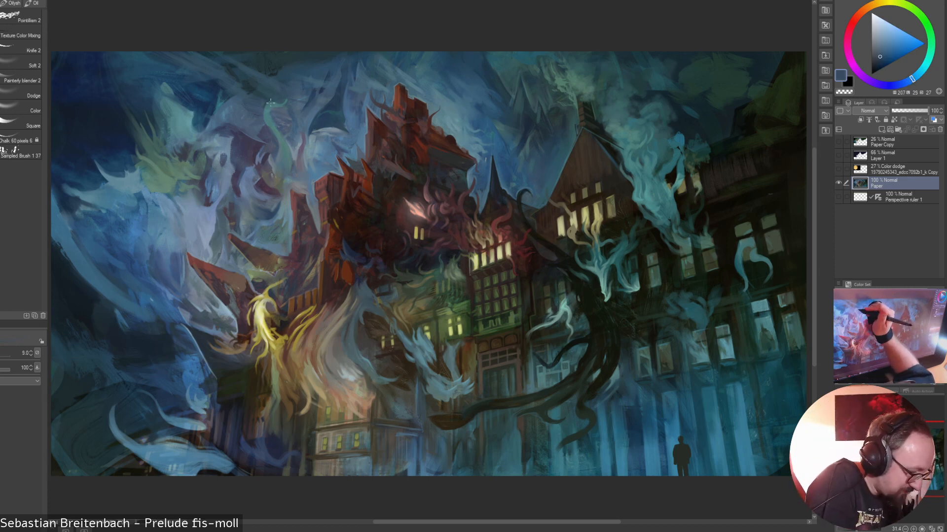
pyautogui.keyDown('alt'); pyautogui.click(266, 118); pyautogui.keyUp('alt')
pyautogui.keyDown('alt'); pyautogui.click(266, 119); pyautogui.keyUp('alt')
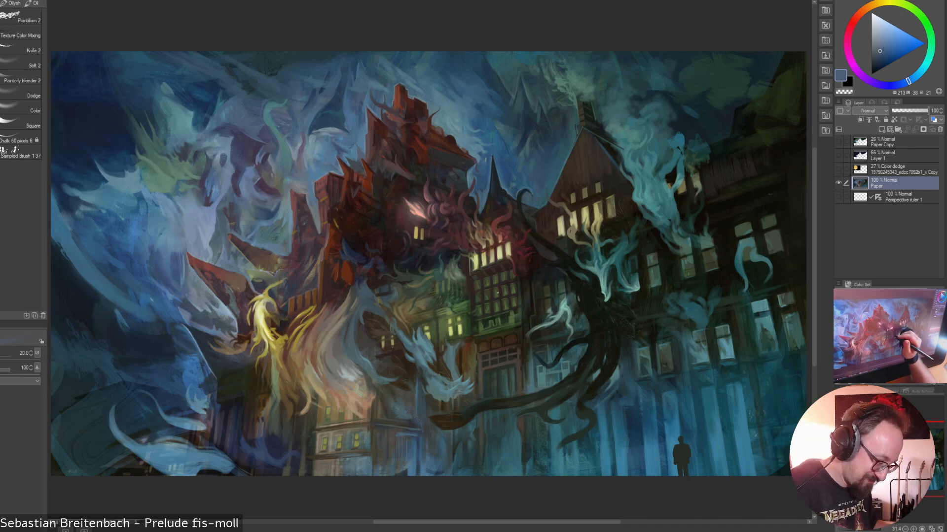
# Touch up the doorway above the dark tentacle with sampled dark teals at size 20, and the mist near the red rooftops with sampled blues
pyautogui.keyDown('alt'); pyautogui.click(499, 381); pyautogui.keyUp('alt')
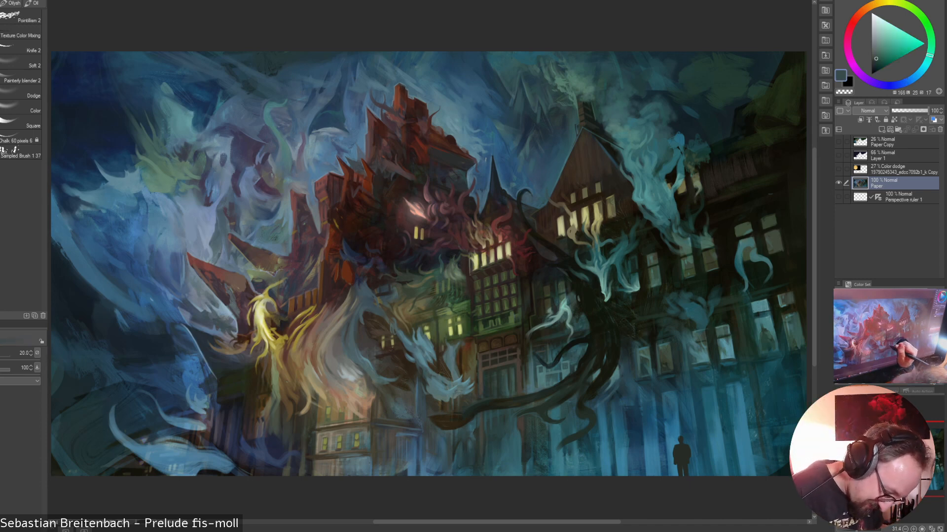
pyautogui.keyDown('alt'); pyautogui.click(499, 381); pyautogui.keyUp('alt')
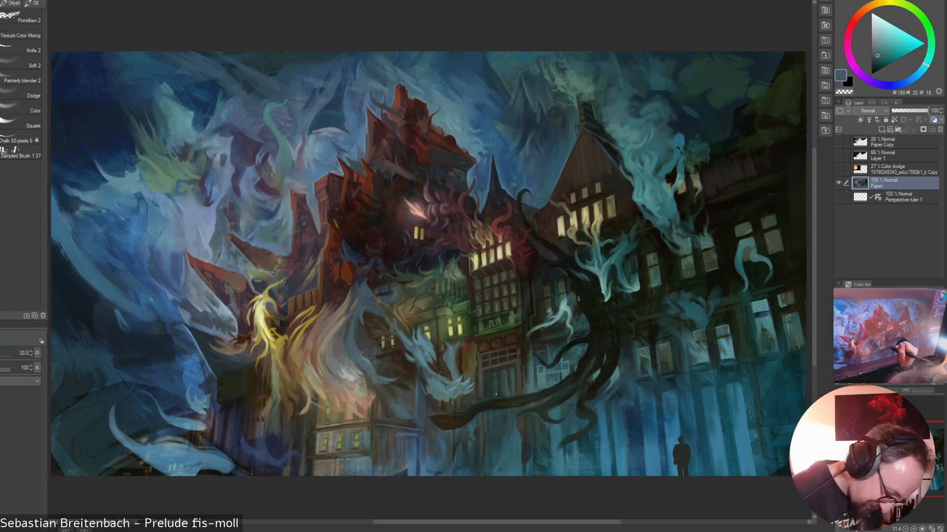
pyautogui.keyDown('alt'); pyautogui.click(524, 394); pyautogui.keyUp('alt')
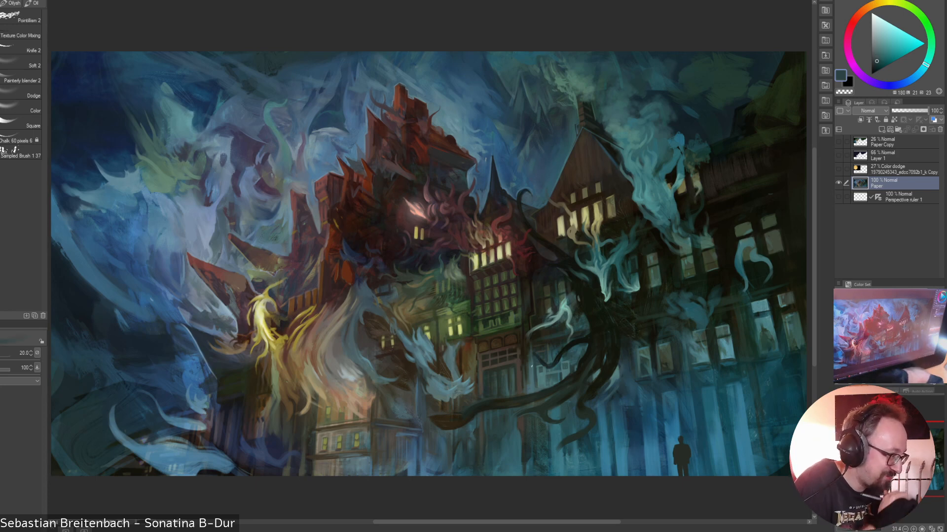
pyautogui.keyDown('alt'); pyautogui.click(236, 249); pyautogui.keyUp('alt')
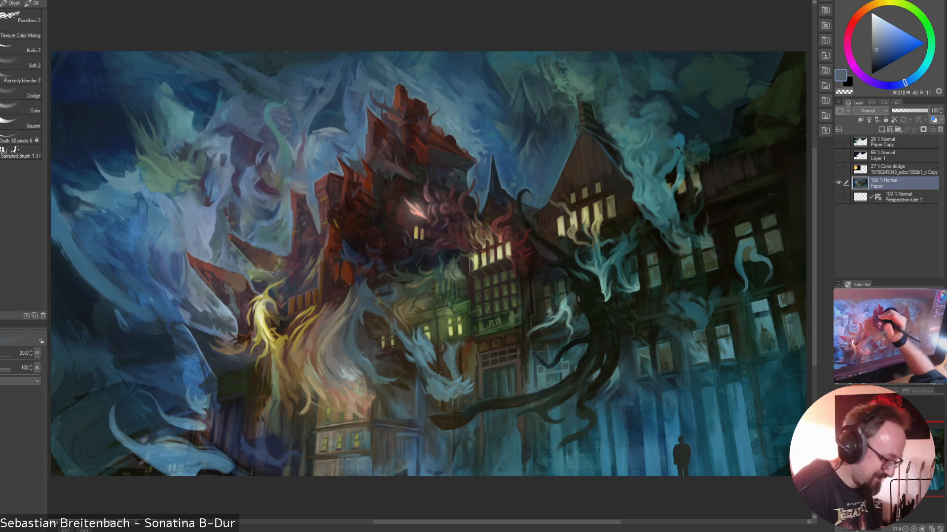
pyautogui.keyDown('alt'); pyautogui.click(292, 209); pyautogui.keyUp('alt')
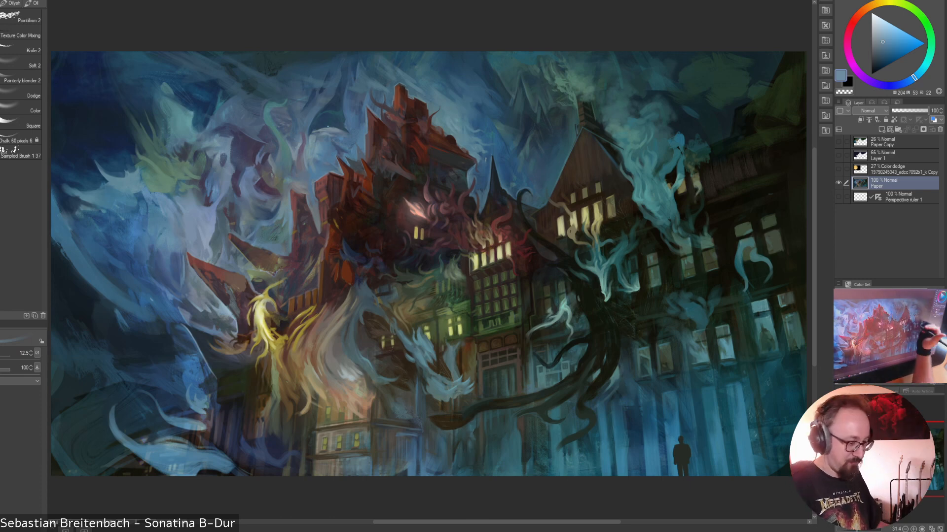
# Rework the blue ghost shape below the red rooftops with sampled mid and dark blues at sizes 30 and 25
pyautogui.keyDown('alt'); pyautogui.click(191, 339); pyautogui.keyUp('alt')
pyautogui.press(']')
pyautogui.press(']')
pyautogui.press(']')
pyautogui.press(']')
pyautogui.press(']')
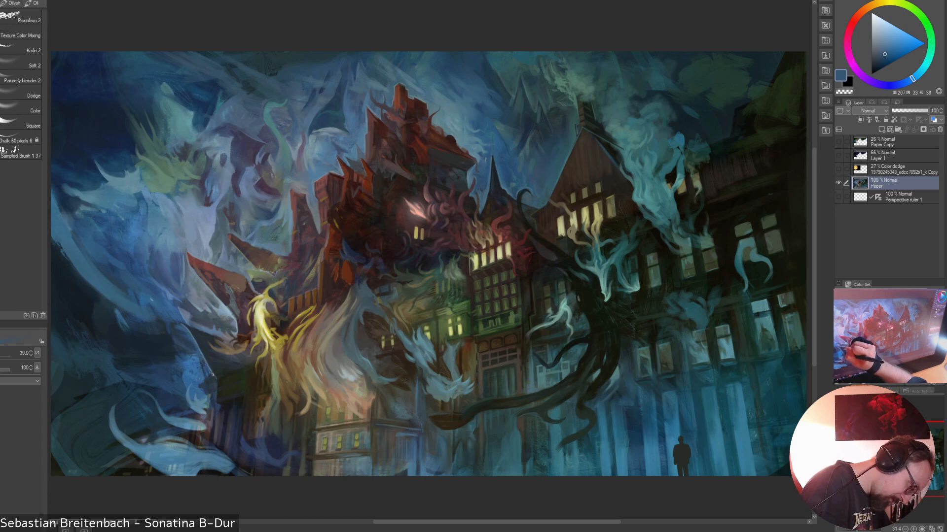
pyautogui.press('[')
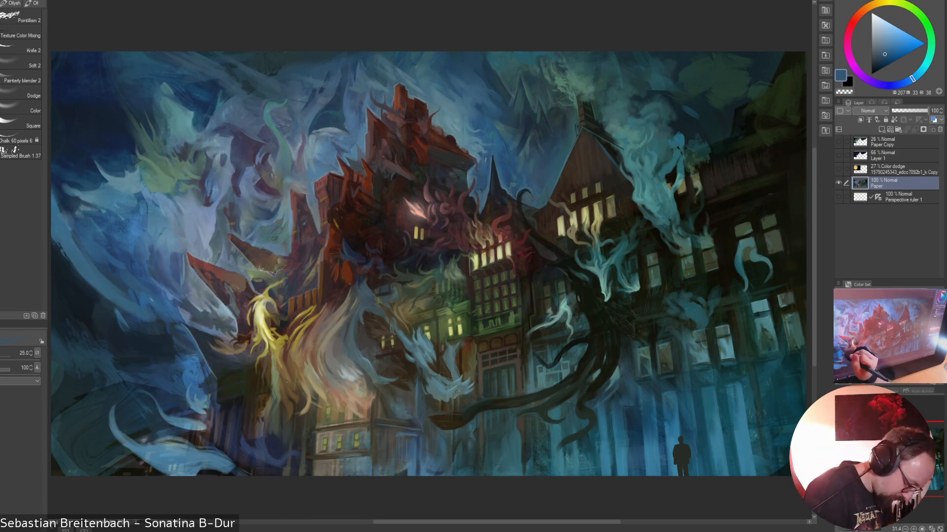
pyautogui.keyDown('alt'); pyautogui.click(206, 374); pyautogui.keyUp('alt')
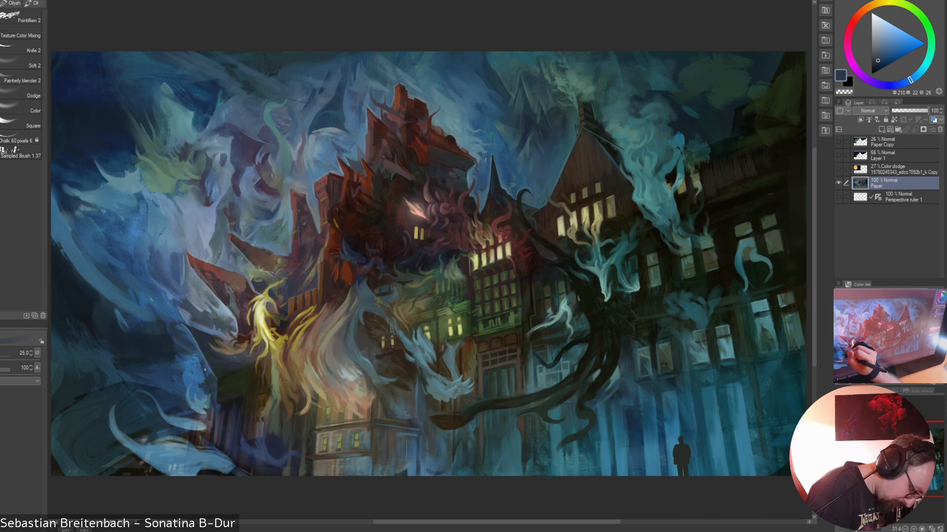
pyautogui.keyDown('alt'); pyautogui.click(199, 360); pyautogui.keyUp('alt')
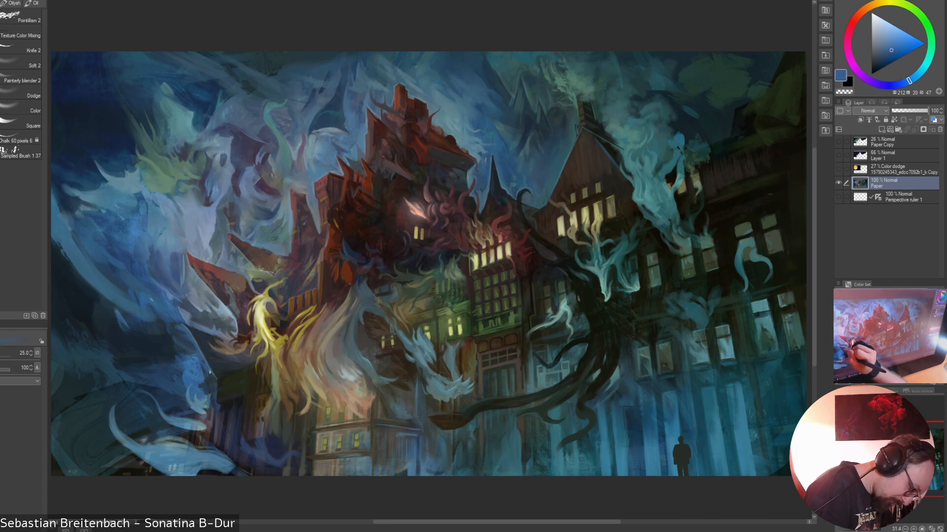
pyautogui.keyDown('alt'); pyautogui.click(201, 385); pyautogui.keyUp('alt')
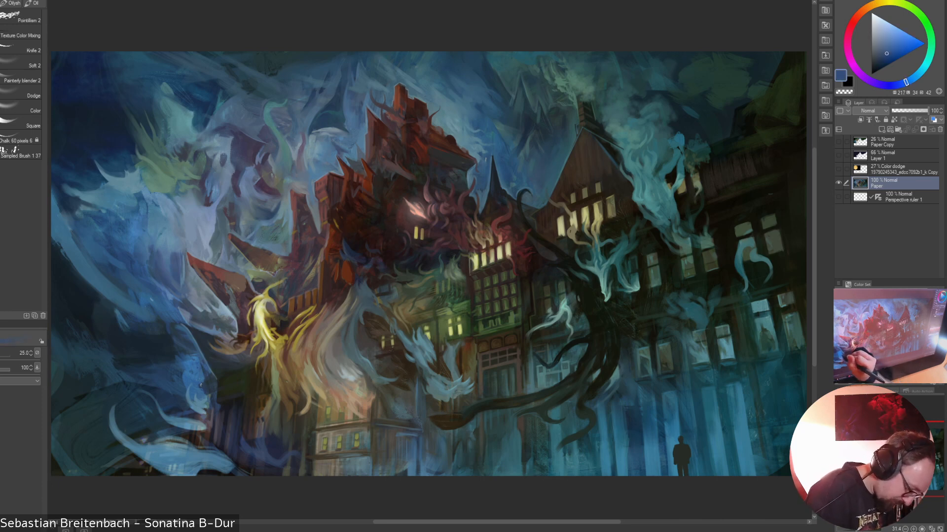
pyautogui.keyDown('alt'); pyautogui.click(195, 383); pyautogui.keyUp('alt')
pyautogui.keyDown('alt'); pyautogui.click(200, 368); pyautogui.keyUp('alt')
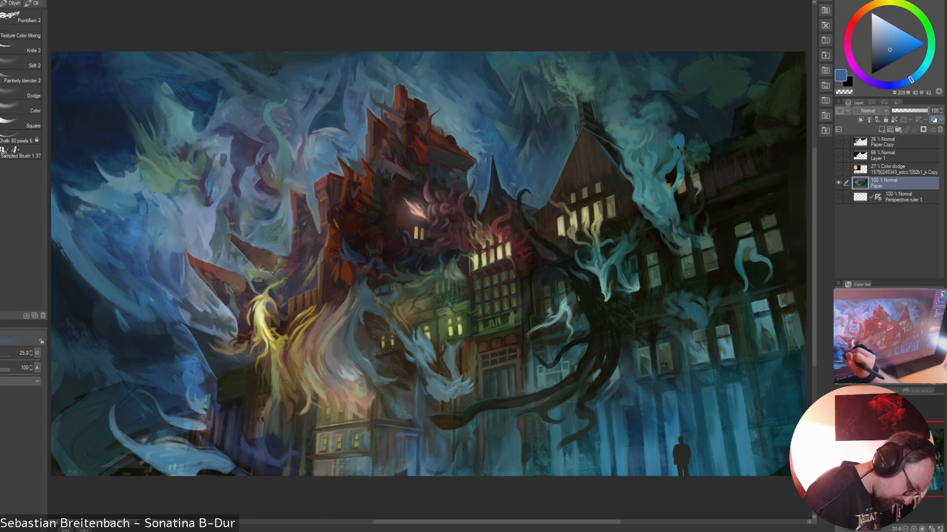
# Brighten the lower part of the blue ghost shape with sampled lighter grey-blues at size 35 and save the painting
pyautogui.press(']')
pyautogui.keyDown('alt'); pyautogui.click(206, 401); pyautogui.keyUp('alt')
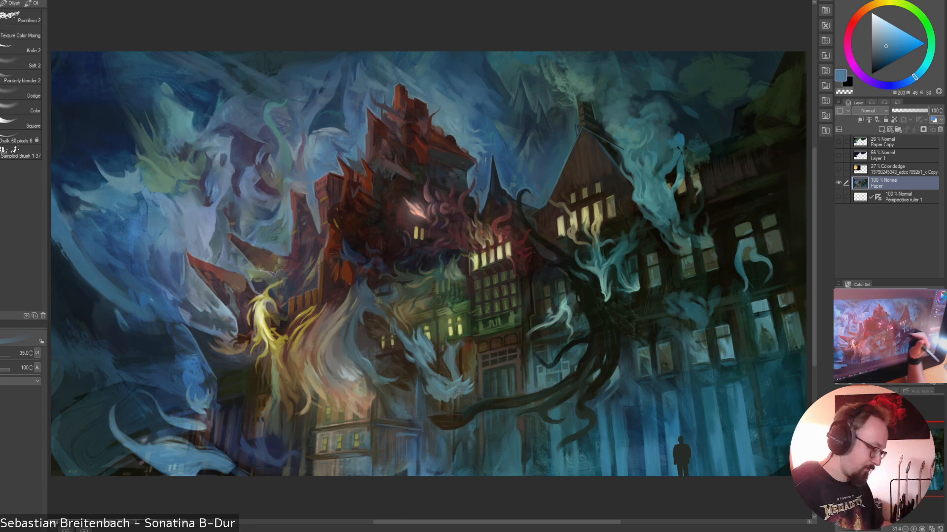
pyautogui.keyDown('alt'); pyautogui.click(203, 401); pyautogui.keyUp('alt')
pyautogui.hotkey('ctrl', 's')
pyautogui.press('Return')
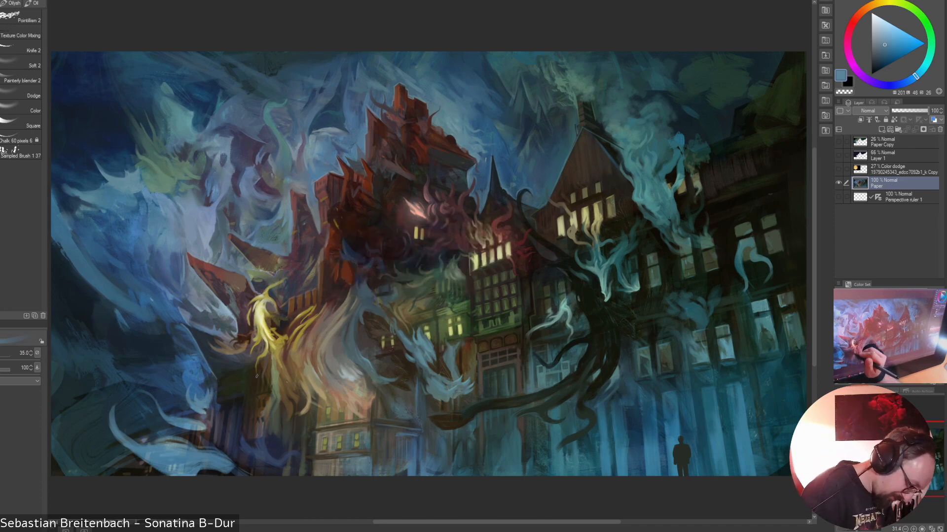
# Refine the edge between the blue ghost shape and the dark building beside the yellow flame with sampled dark blues at sizes 35 and 20
pyautogui.keyDown('alt'); pyautogui.click(206, 403); pyautogui.keyUp('alt')
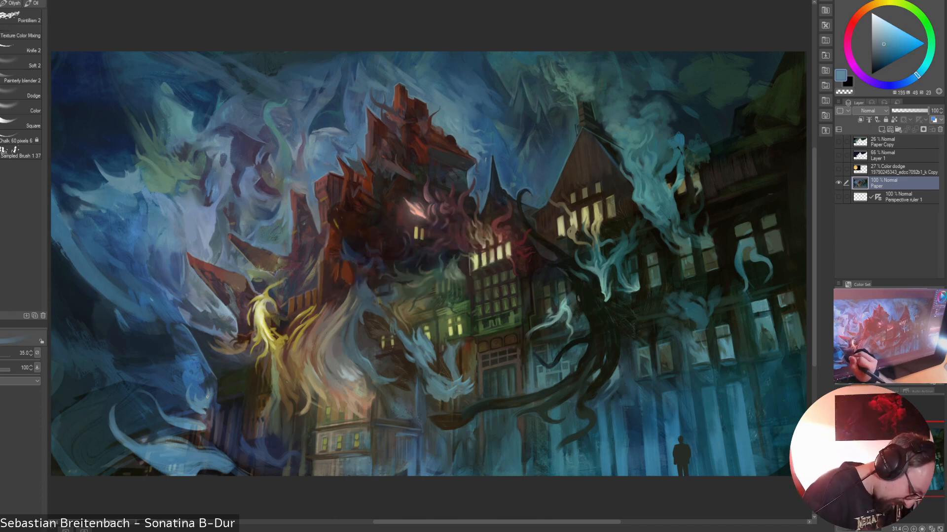
pyautogui.keyDown('alt'); pyautogui.click(211, 388); pyautogui.keyUp('alt')
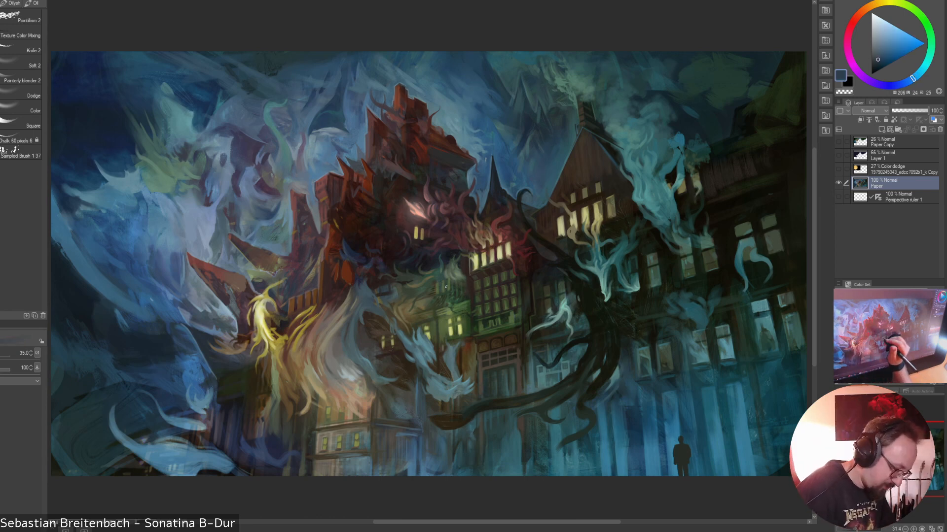
pyautogui.keyDown('alt'); pyautogui.click(212, 389); pyautogui.keyUp('alt')
pyautogui.keyDown('alt'); pyautogui.click(215, 395); pyautogui.keyUp('alt')
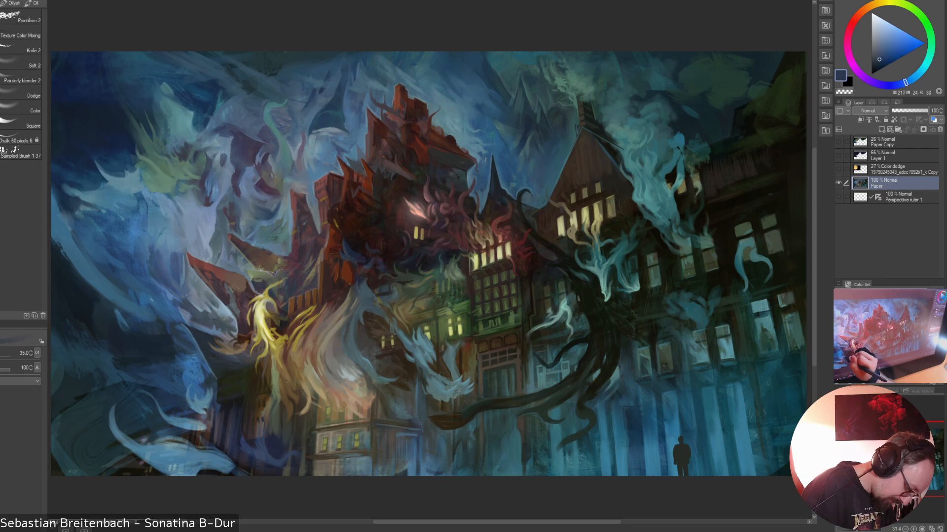
pyautogui.keyDown('alt'); pyautogui.click(220, 396); pyautogui.keyUp('alt')
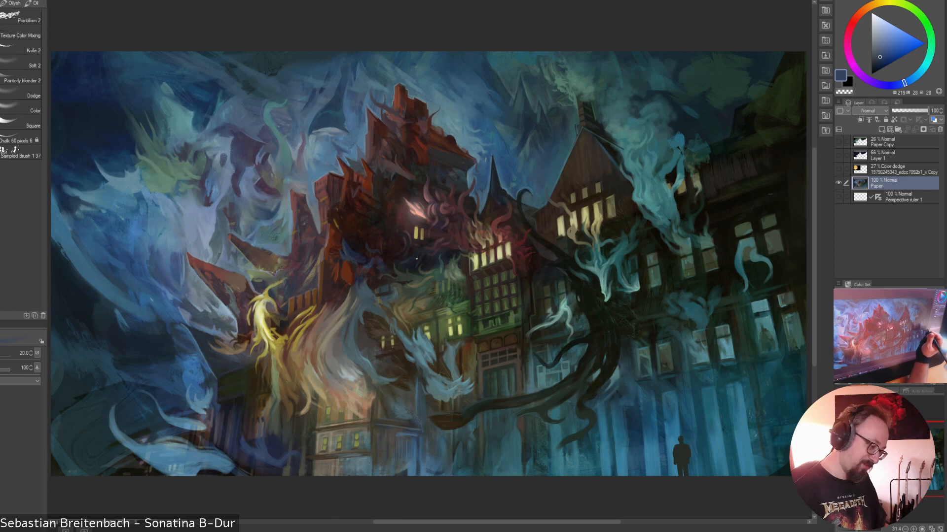
pyautogui.keyDown('alt'); pyautogui.click(232, 370); pyautogui.keyUp('alt')
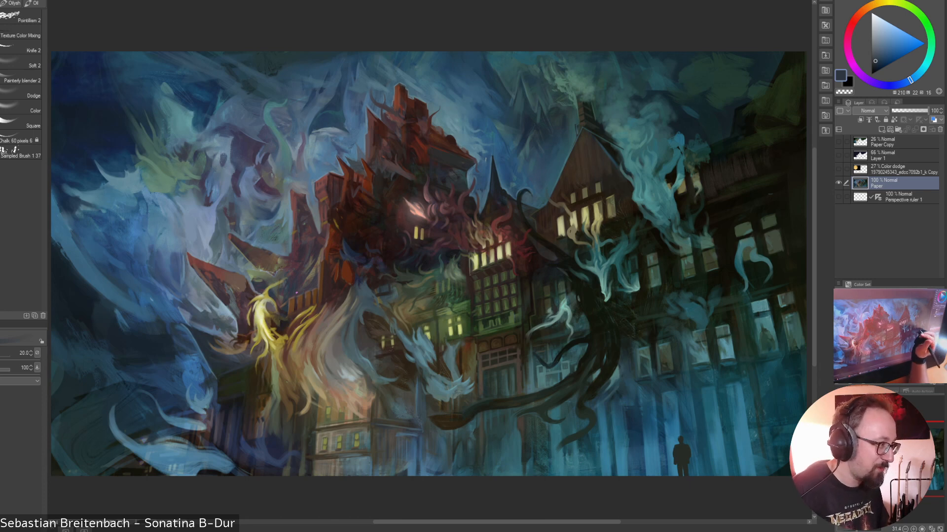
pyautogui.keyDown('alt'); pyautogui.click(245, 360); pyautogui.keyUp('alt')
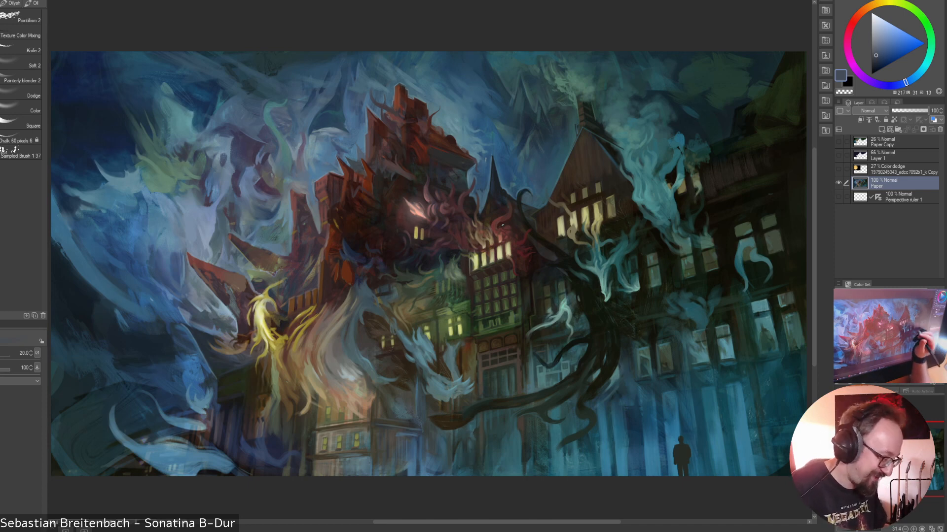
# Rework the pale ghostly cloud above the leftmost red rooftop with sampled light and mid grey-blues at sizes 40, 12.5 and 10
pyautogui.keyDown('alt'); pyautogui.click(200, 228); pyautogui.keyUp('alt')
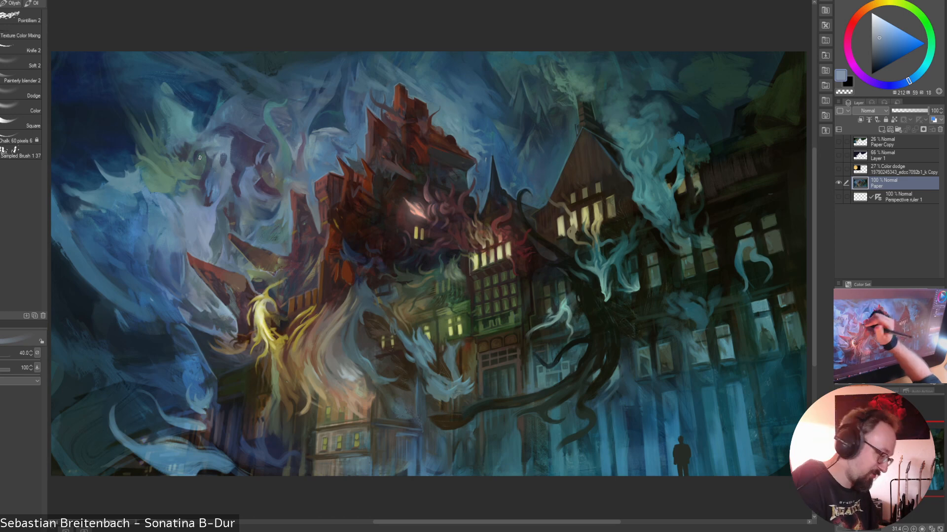
pyautogui.keyDown('alt'); pyautogui.click(204, 237); pyautogui.keyUp('alt')
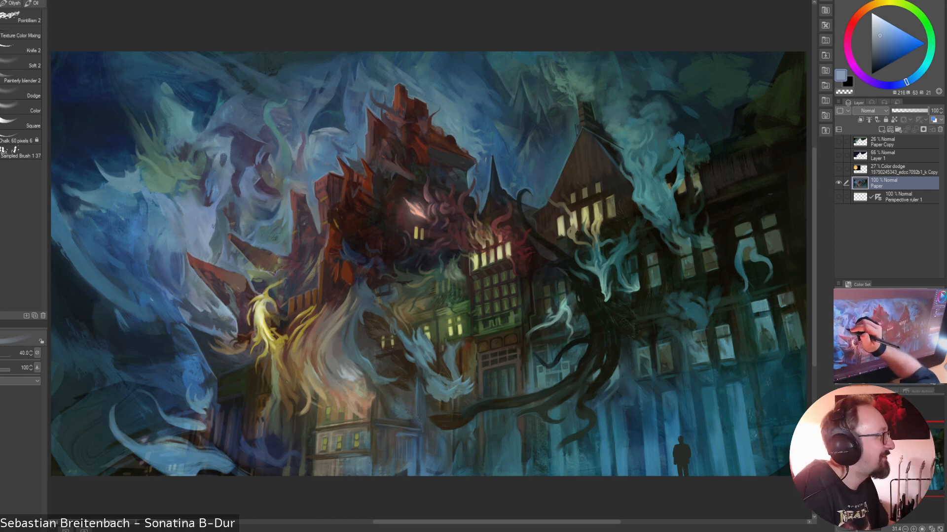
pyautogui.press('[')
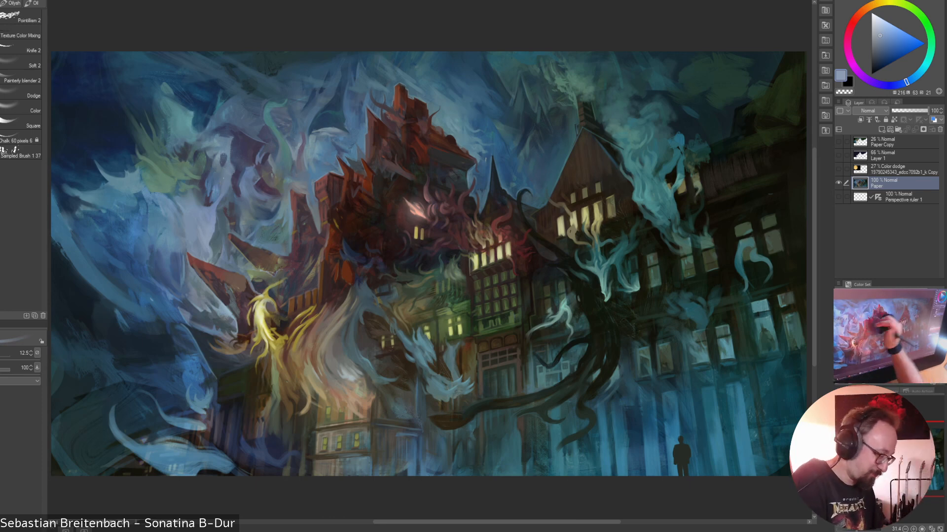
pyautogui.keyDown('alt'); pyautogui.click(218, 211); pyautogui.keyUp('alt')
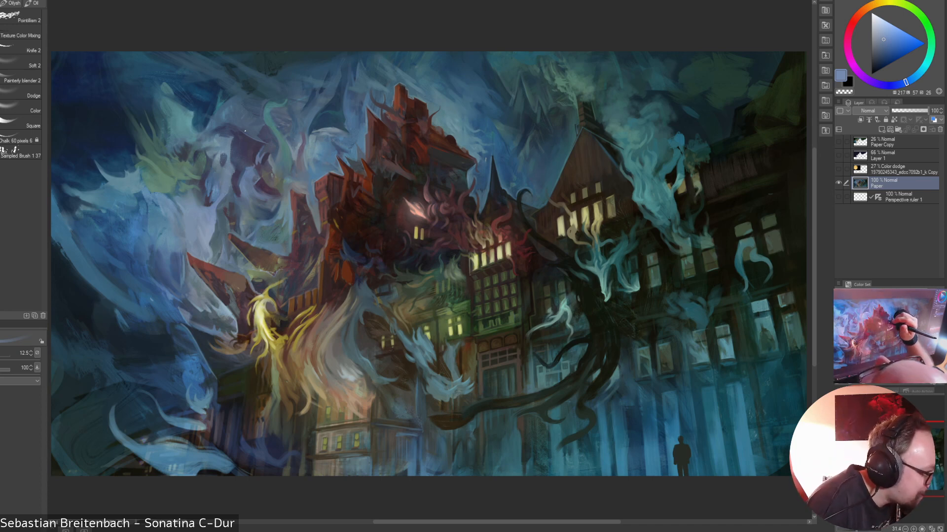
pyautogui.keyDown('alt'); pyautogui.click(224, 215); pyautogui.keyUp('alt')
pyautogui.keyDown('alt'); pyautogui.click(219, 217); pyautogui.keyUp('alt')
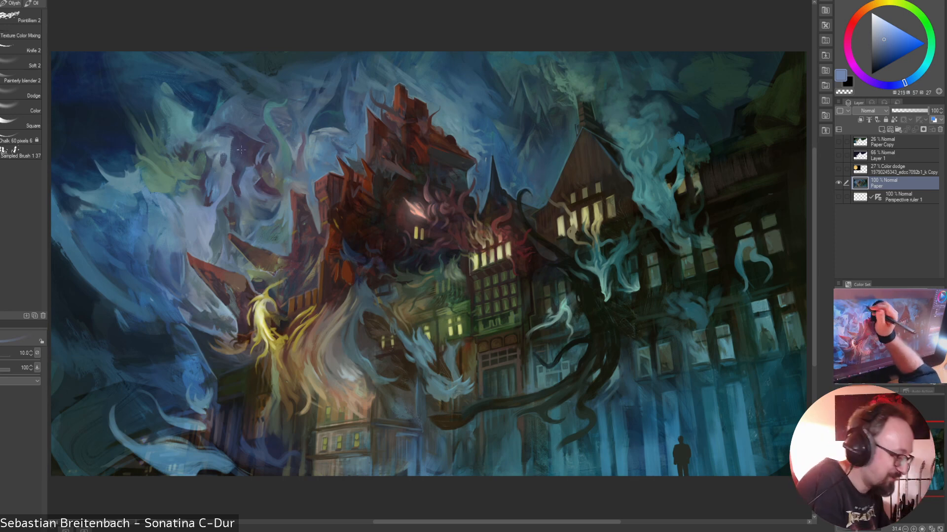
# Refine the swirling ghost cloud between the red rooftops and the green wisp with sampled muted grey-blues at sizes 30 and 15
pyautogui.press(']')
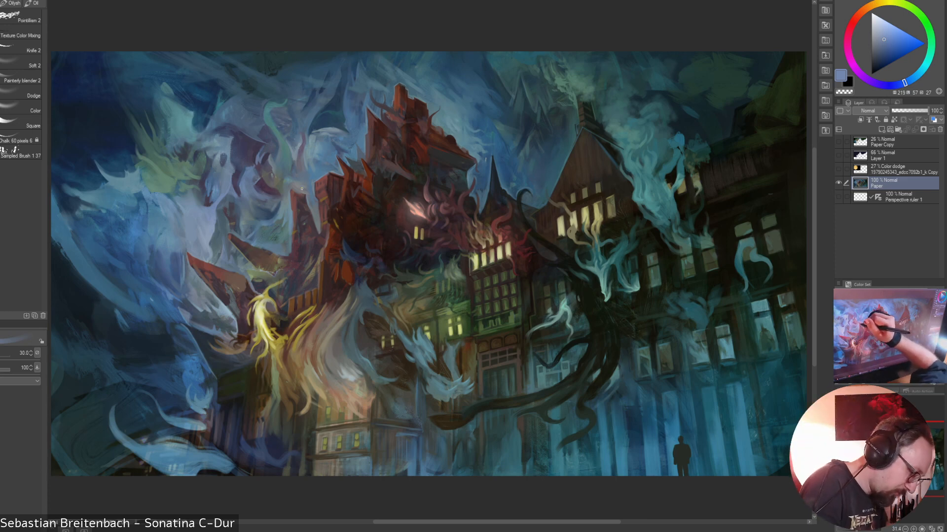
pyautogui.keyDown('alt'); pyautogui.click(252, 195); pyautogui.keyUp('alt')
pyautogui.keyDown('alt'); pyautogui.click(252, 195); pyautogui.keyUp('alt')
pyautogui.moveTo(253, 186); pyautogui.dragTo(258, 193)
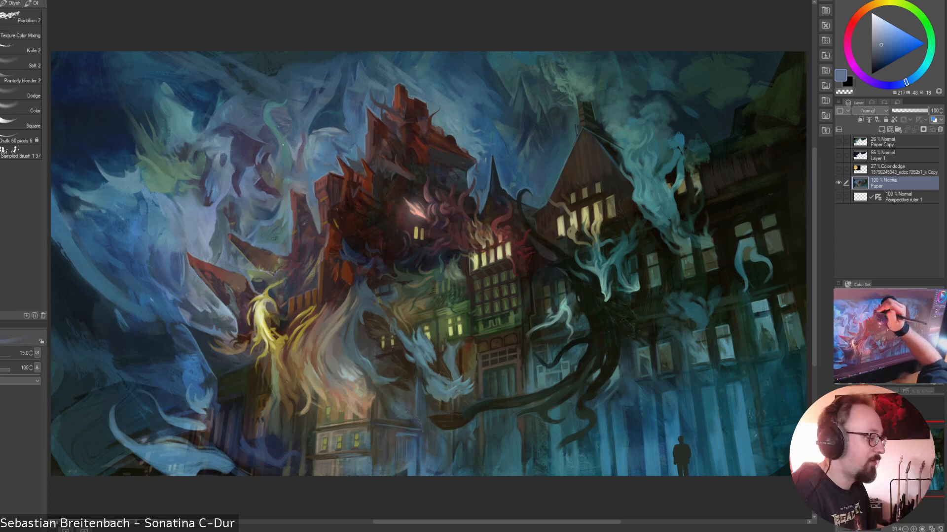
pyautogui.keyDown('alt'); pyautogui.click(261, 197); pyautogui.keyUp('alt')
pyautogui.keyDown('alt'); pyautogui.click(258, 200); pyautogui.keyUp('alt')
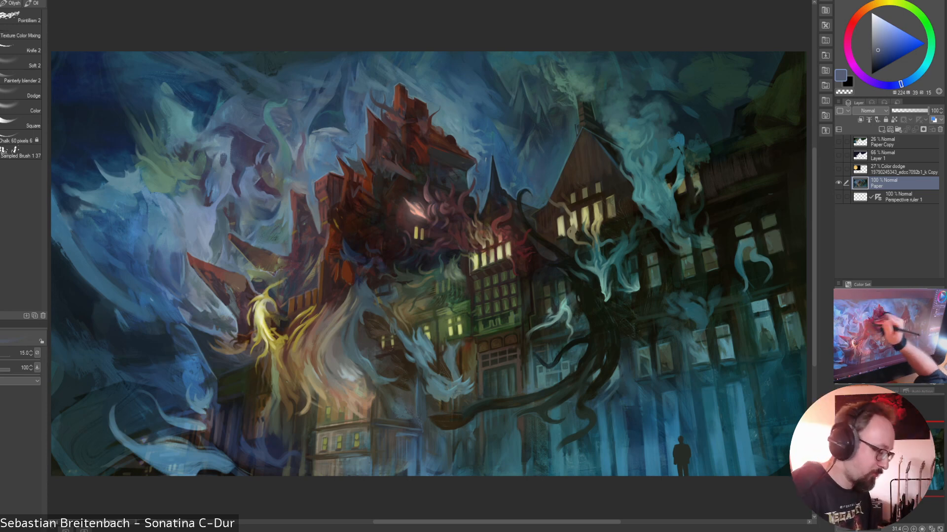
pyautogui.keyDown('alt'); pyautogui.click(263, 199); pyautogui.keyUp('alt')
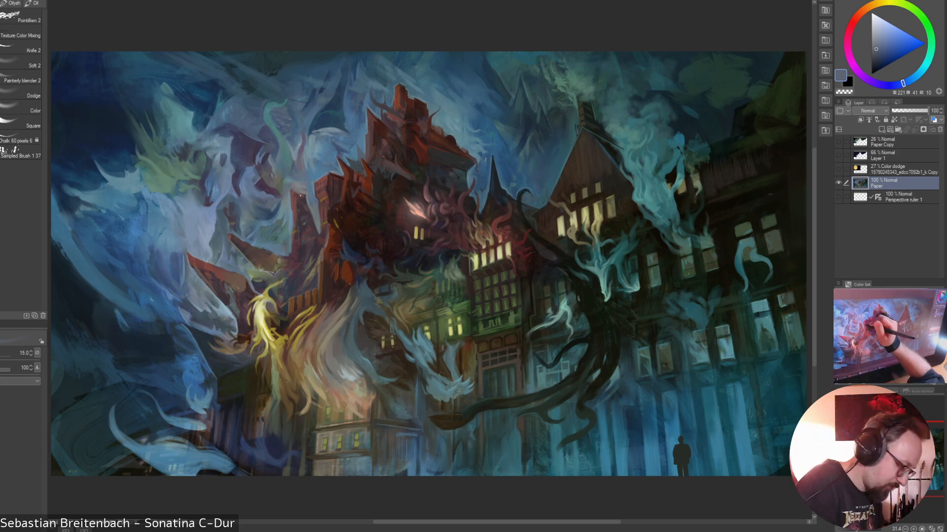
# Blend the cloud beside the dark red spire with sampled grey-teals at size 25 and save the painting
pyautogui.keyDown('alt'); pyautogui.click(282, 198); pyautogui.keyUp('alt')
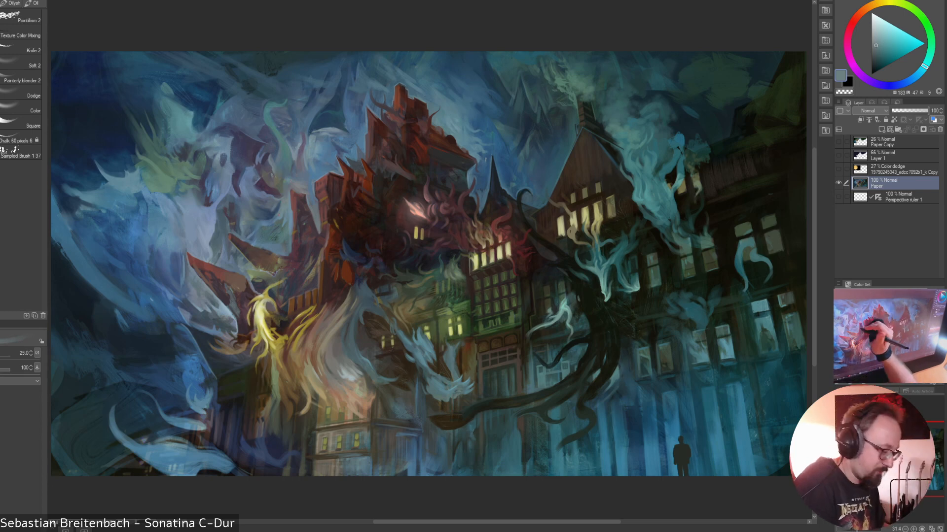
pyautogui.keyDown('alt'); pyautogui.click(281, 217); pyautogui.keyUp('alt')
pyautogui.keyDown('alt'); pyautogui.click(281, 217); pyautogui.keyUp('alt')
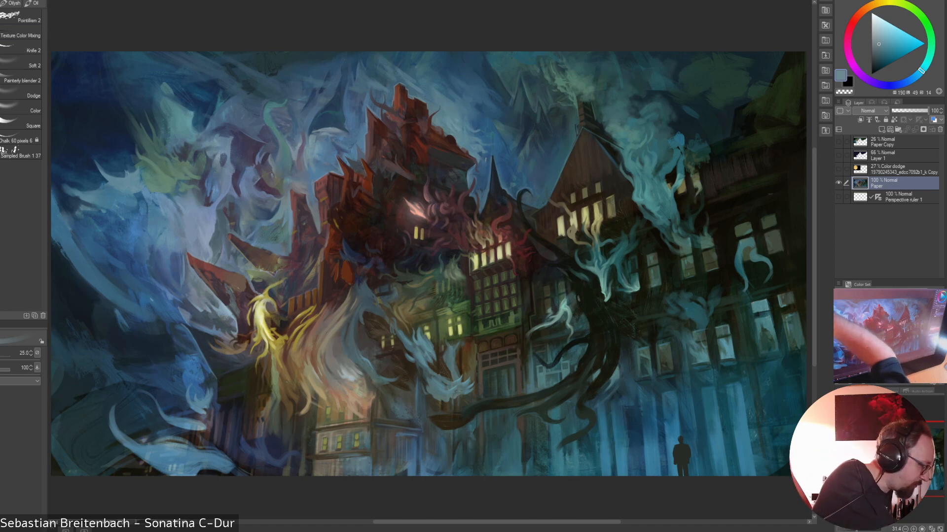
pyautogui.click(1, 1)
pyautogui.moveTo(0, 1)
pyautogui.click(5, 38)
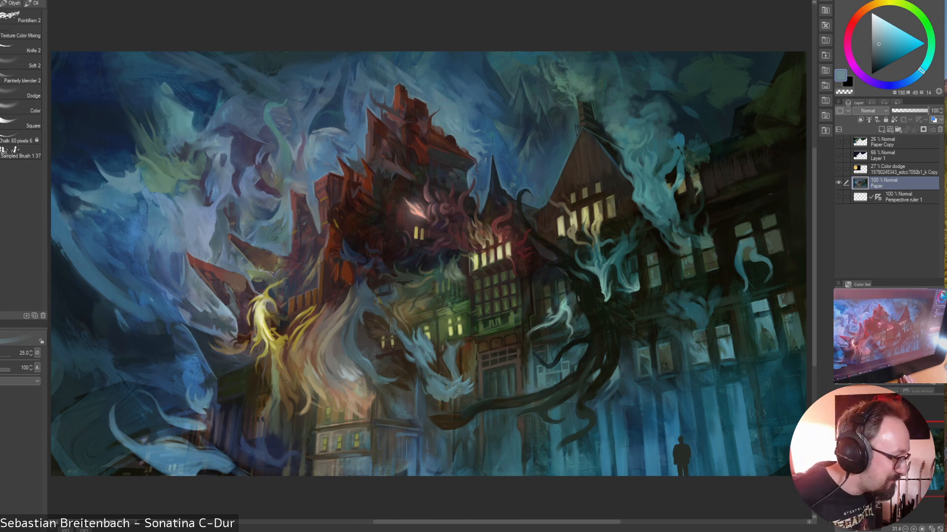
pyautogui.hotkey('ctrl', 's')
pyautogui.press('Return')
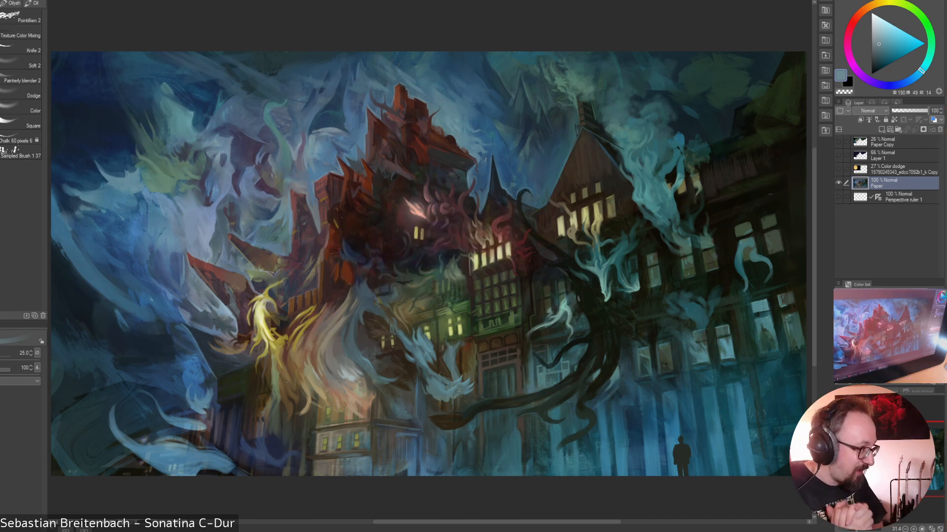